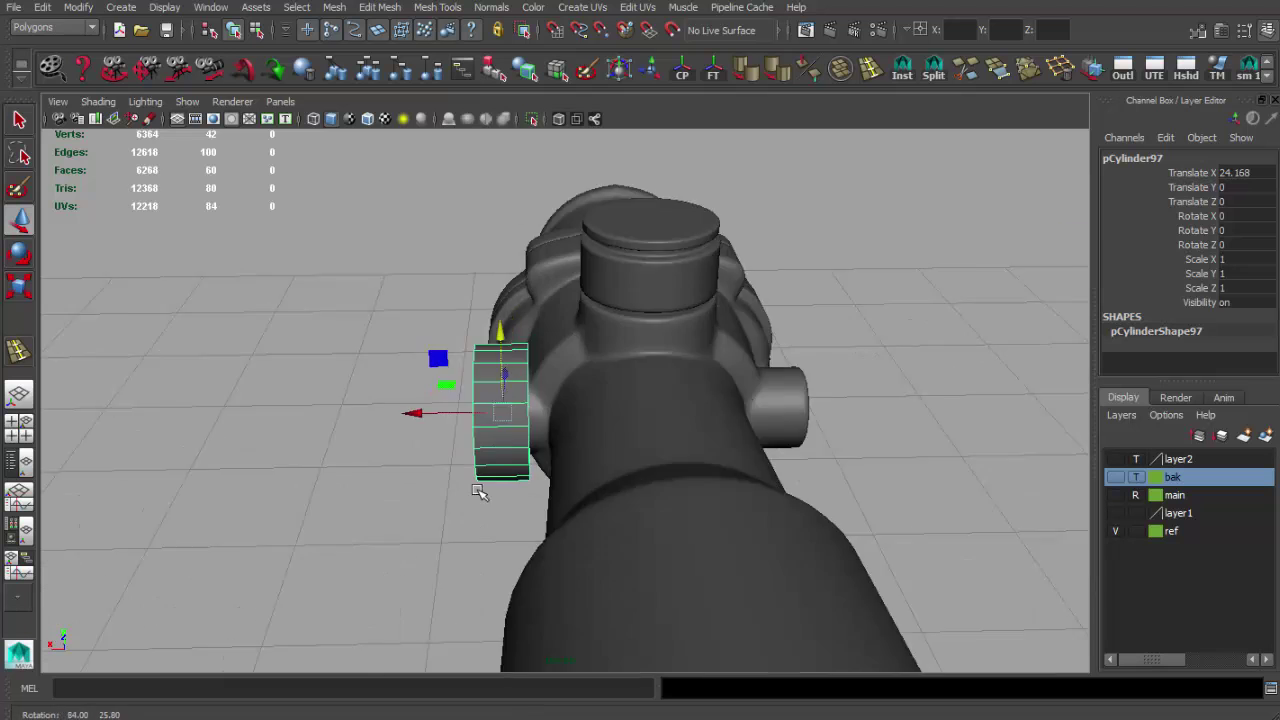
Insert an edge loop around the side knob near its front cap.
key("q")
mouse_move(537, 561)
left_mouse_down("alt")
mouse_move(686, 491)
mouse_move(556, 506)
left_mouse_up("alt")
left_click_drag(530, 455, 676, 274, "alt")
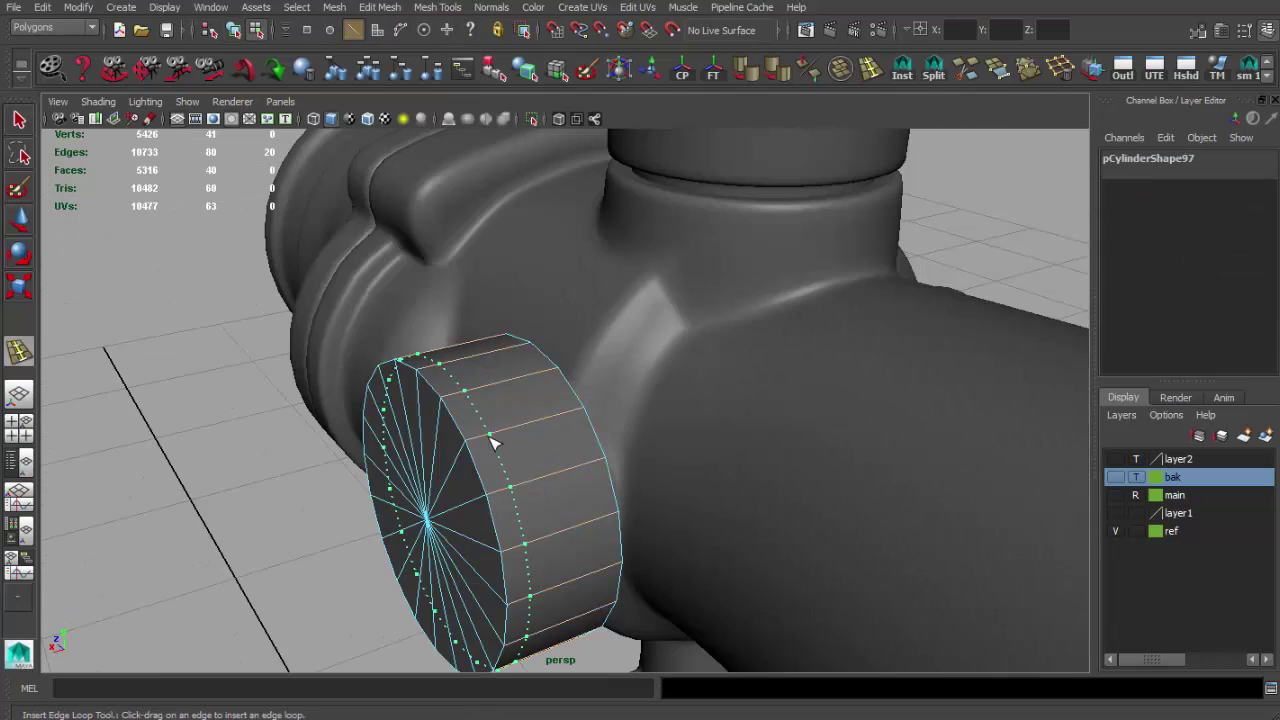
left_click(490, 440)
key("q")
left_click_drag(490, 440, 514, 485, "alt")
left_click_drag(420, 380, 620, 600)
Extrude the knob's cap faces and push them inward to form a recessed inset.
mouse_move(497, 508)
left_mouse_down("alt")
mouse_move(585, 365)
mouse_move(662, 283)
left_mouse_up("alt")
key("ctrl+e")
key("r")
key("w")
mouse_move(471, 400)
left_mouse_down()
mouse_move(493, 404)
mouse_move(645, 204)
left_mouse_up()
key("r")
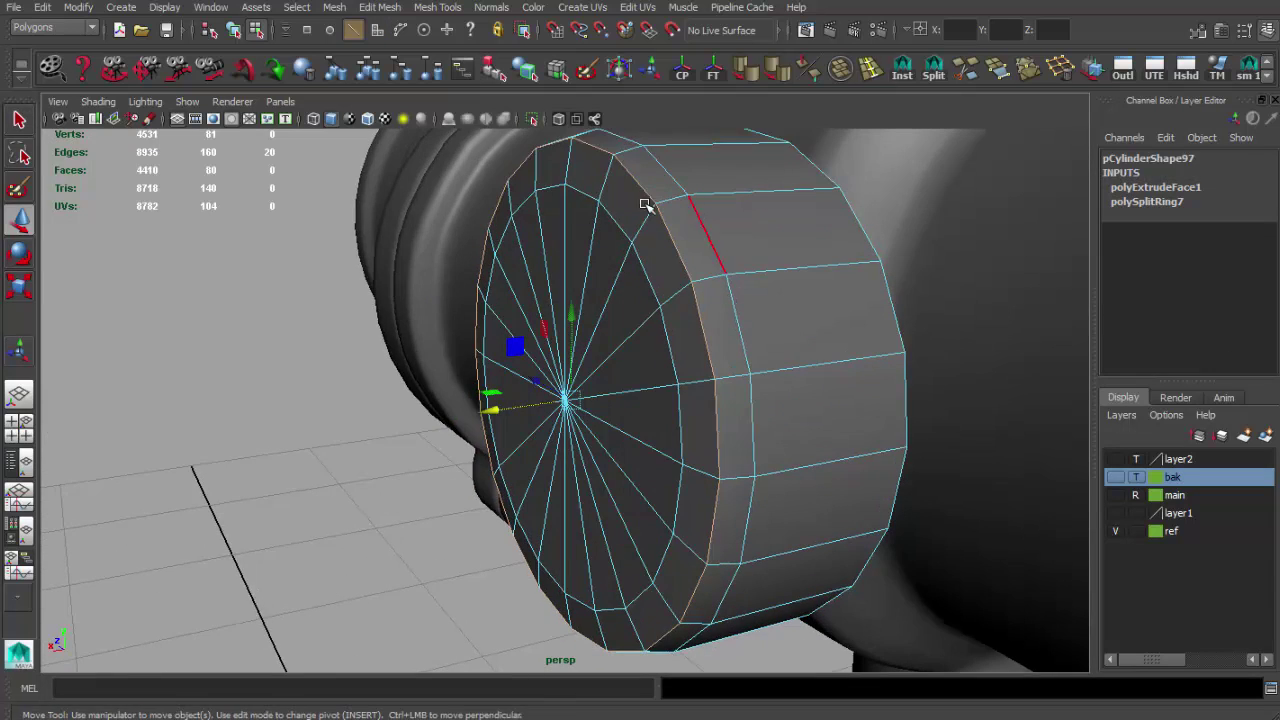
Select the whole knob and orbit out to check its fit against the scope body.
key("q")
key("F8")
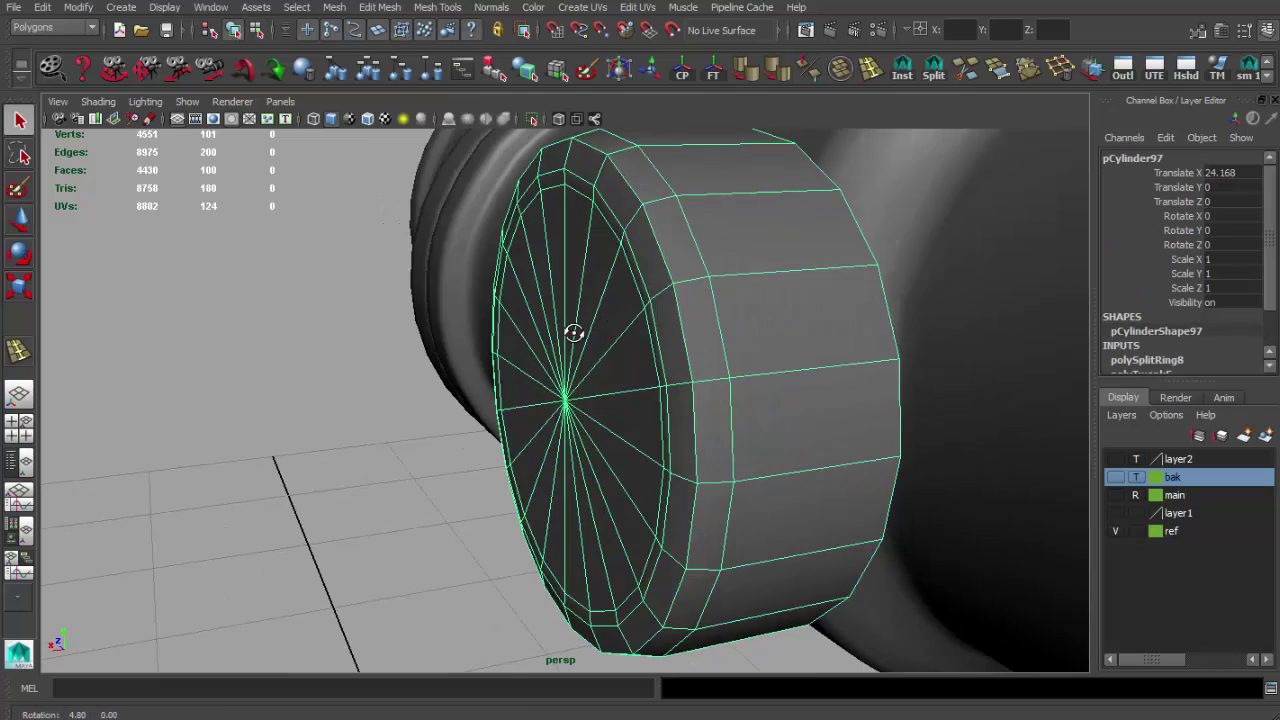
left_click_drag(484, 410, 409, 324, "alt")
right_click_drag(409, 324, 651, 314, "alt")
mouse_move(651, 314)
left_mouse_down("alt")
mouse_move(601, 338)
mouse_move(584, 324)
left_mouse_up("alt")
right_click_drag(584, 324, 628, 576)
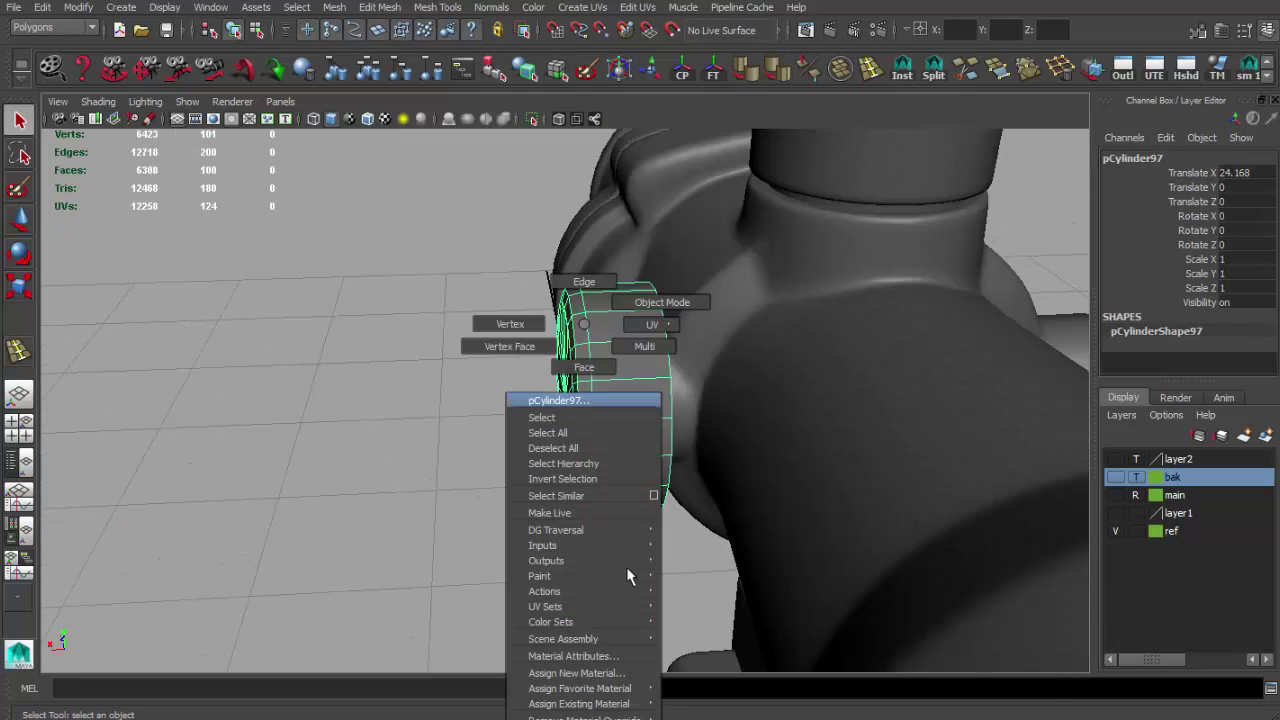
mouse_move(628, 576)
left_mouse_down("alt")
mouse_move(637, 451)
mouse_move(695, 462)
mouse_move(654, 417)
mouse_move(457, 397)
mouse_move(506, 380)
left_mouse_up("alt")
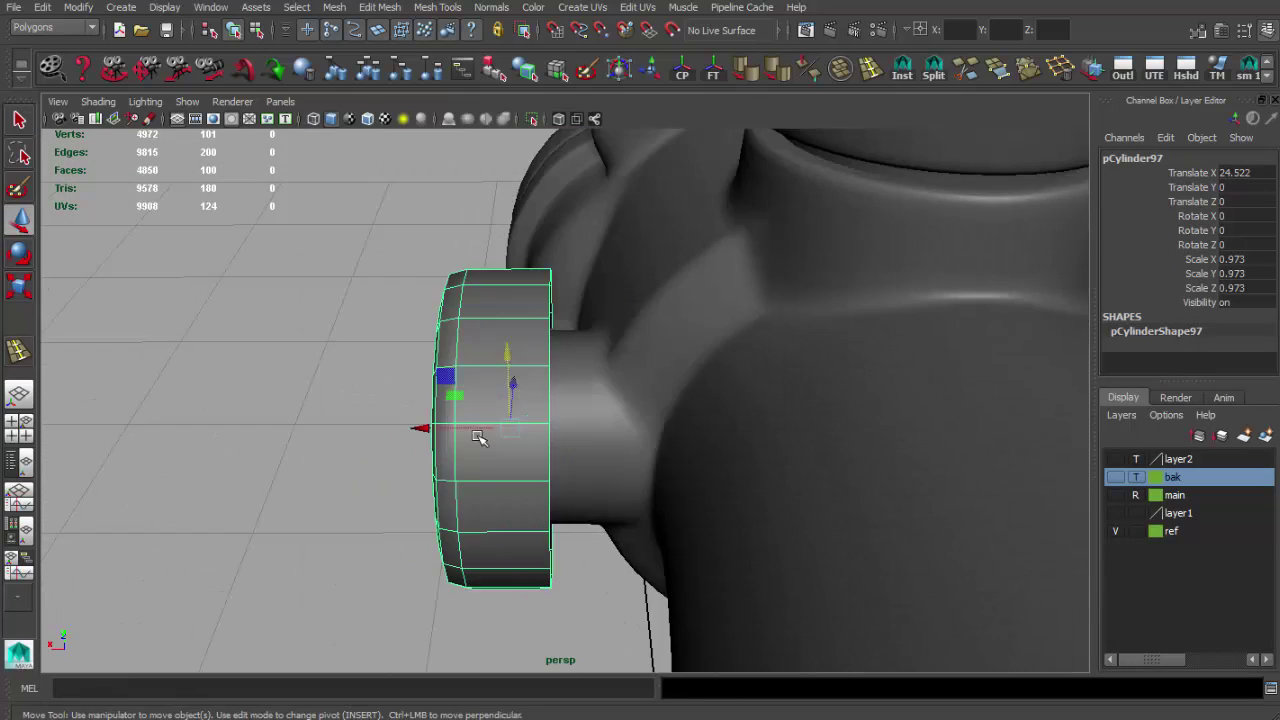
Duplicate the knob, move the copy against the body and flatten it to 0.254 X scale.
key("ctrl+d")
left_click_drag(445, 446, 534, 431)
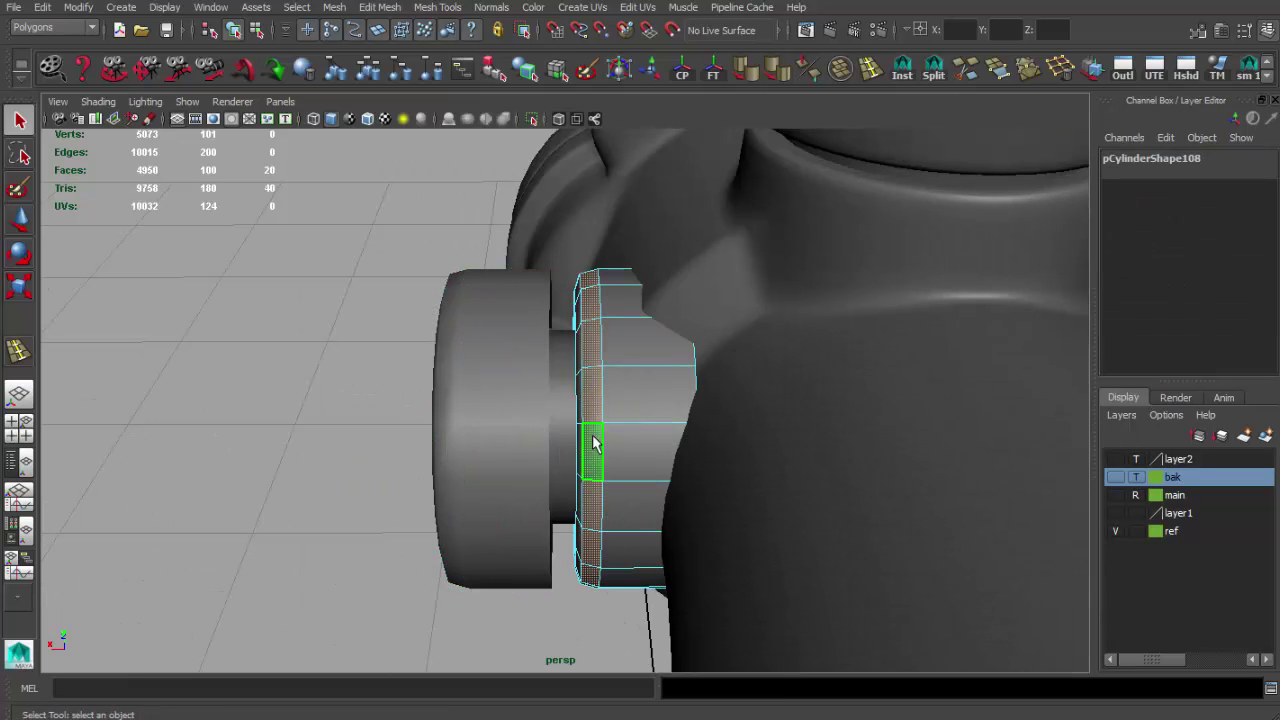
left_click(608, 417, "shift")
key("F8")
key("r")
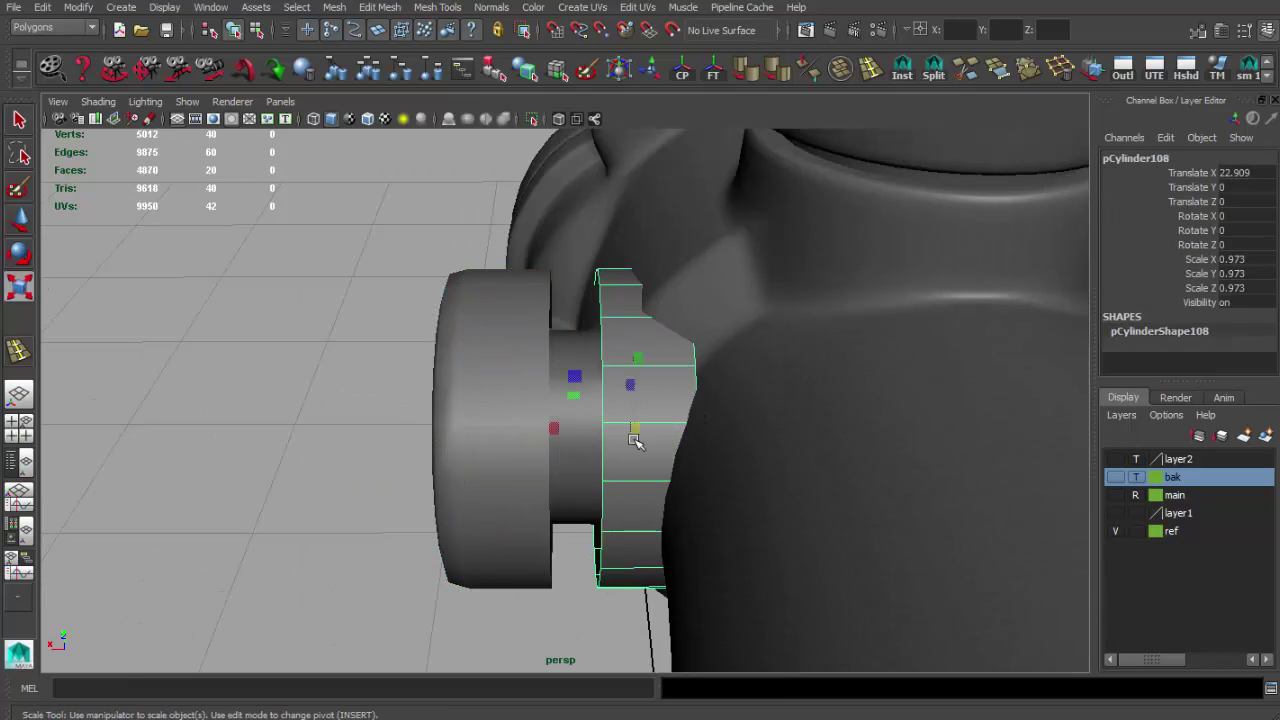
left_click_drag(508, 420, 486, 443, "alt")
Select the ring's rim edges and extrude them twice into a collar.
key("F10")
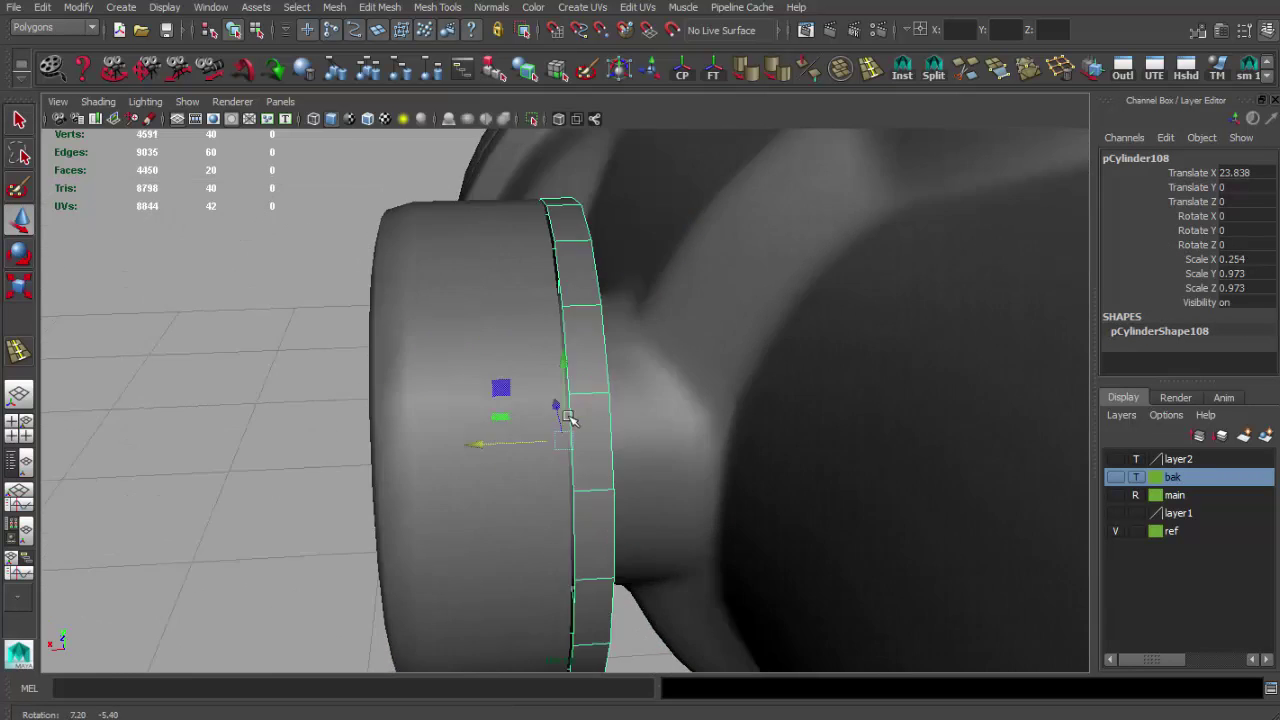
key("q")
mouse_move(588, 438)
left_mouse_down("alt")
mouse_move(537, 423)
mouse_move(580, 400)
mouse_move(587, 335)
left_mouse_up("alt")
key("ctrl+e")
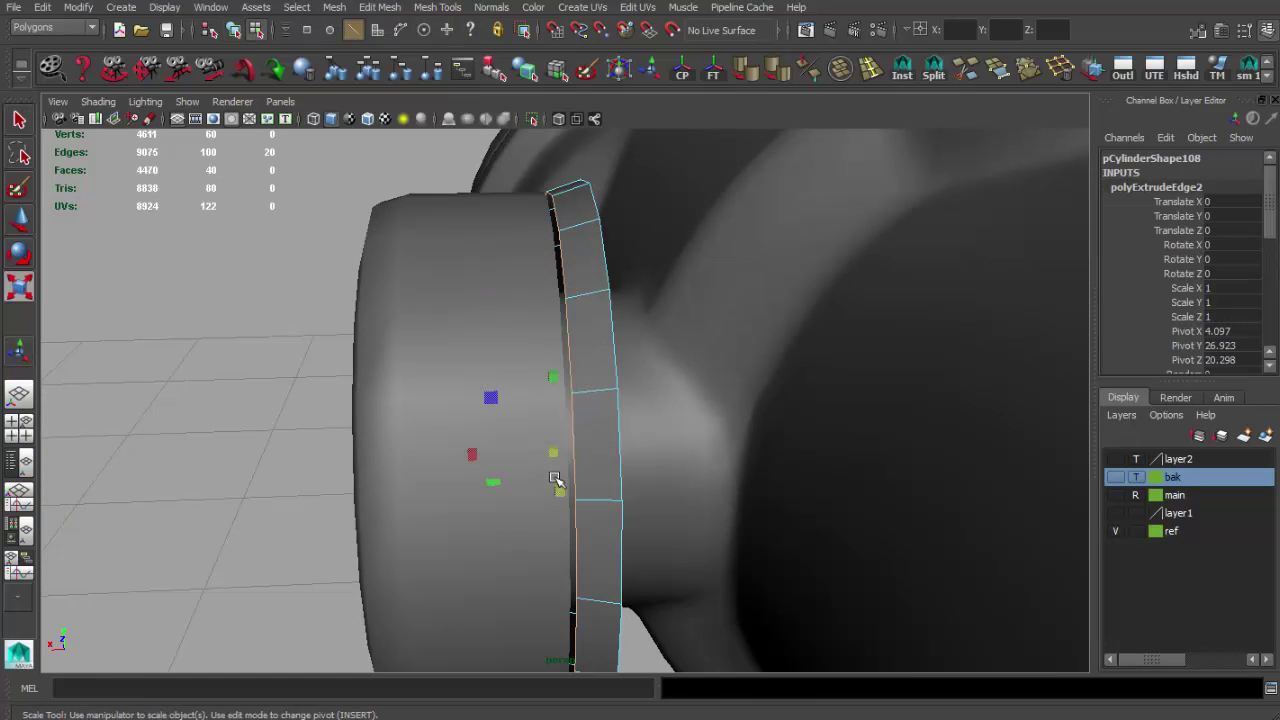
left_click_drag(517, 392, 506, 386, "alt")
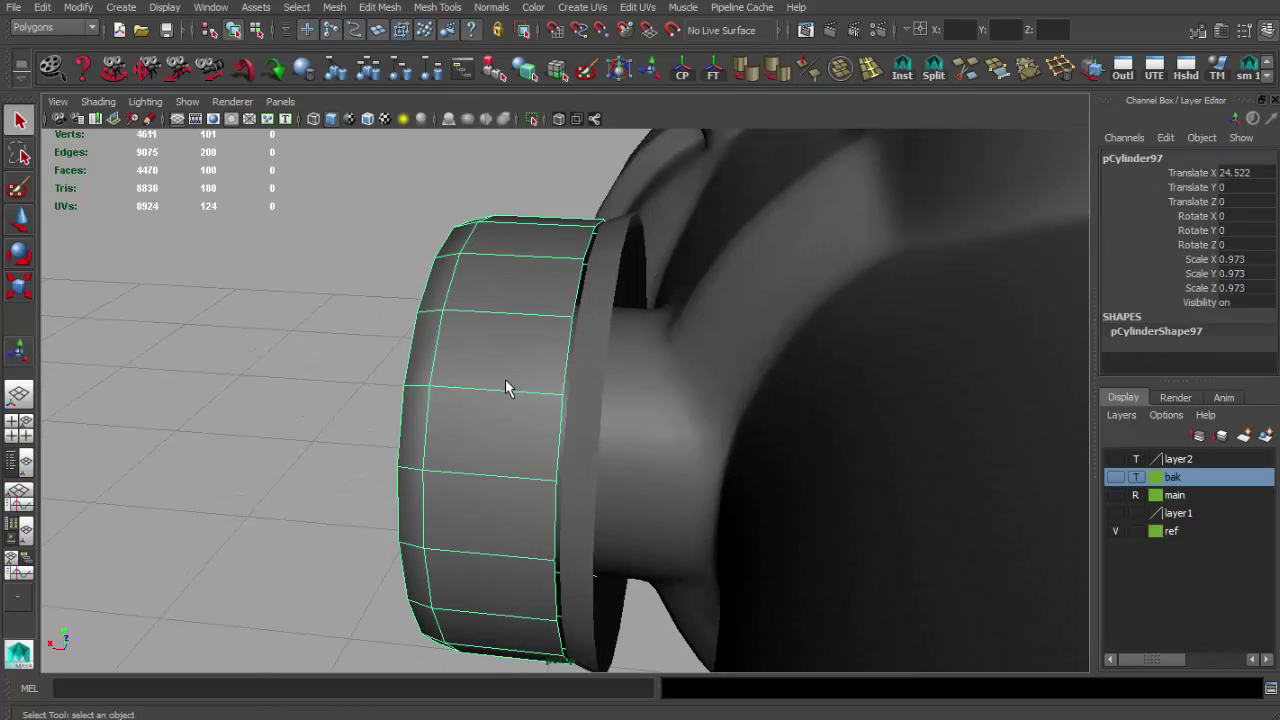
double_click(565, 352)
key("ctrl+e")
Extrude the rim edges once more, split in an extra edge ring, and deselect the mesh.
mouse_move(553, 441)
left_mouse_down("alt")
mouse_move(474, 423)
mouse_move(820, 514)
left_mouse_up("alt")
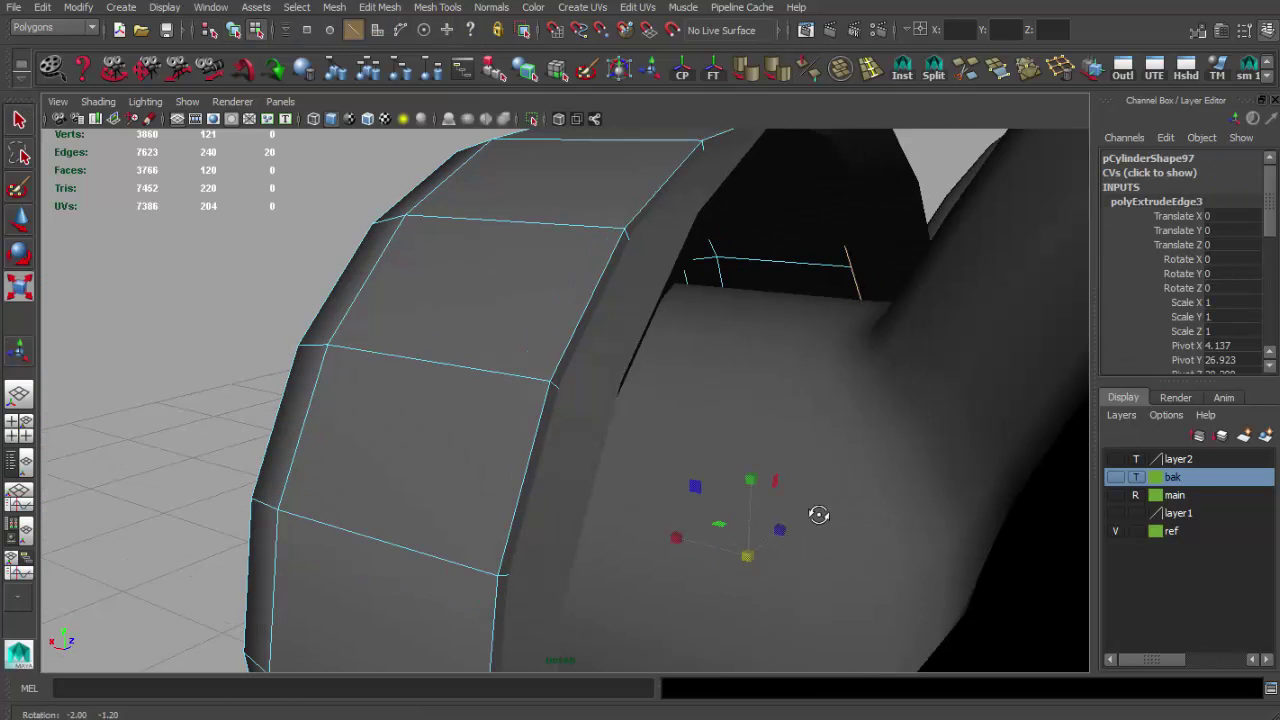
key("ctrl+e")
left_click(870, 68)
mouse_move(523, 243)
left_mouse_down("alt")
mouse_move(620, 360)
mouse_move(695, 357)
left_mouse_up("alt")
key("q")
key("F8")
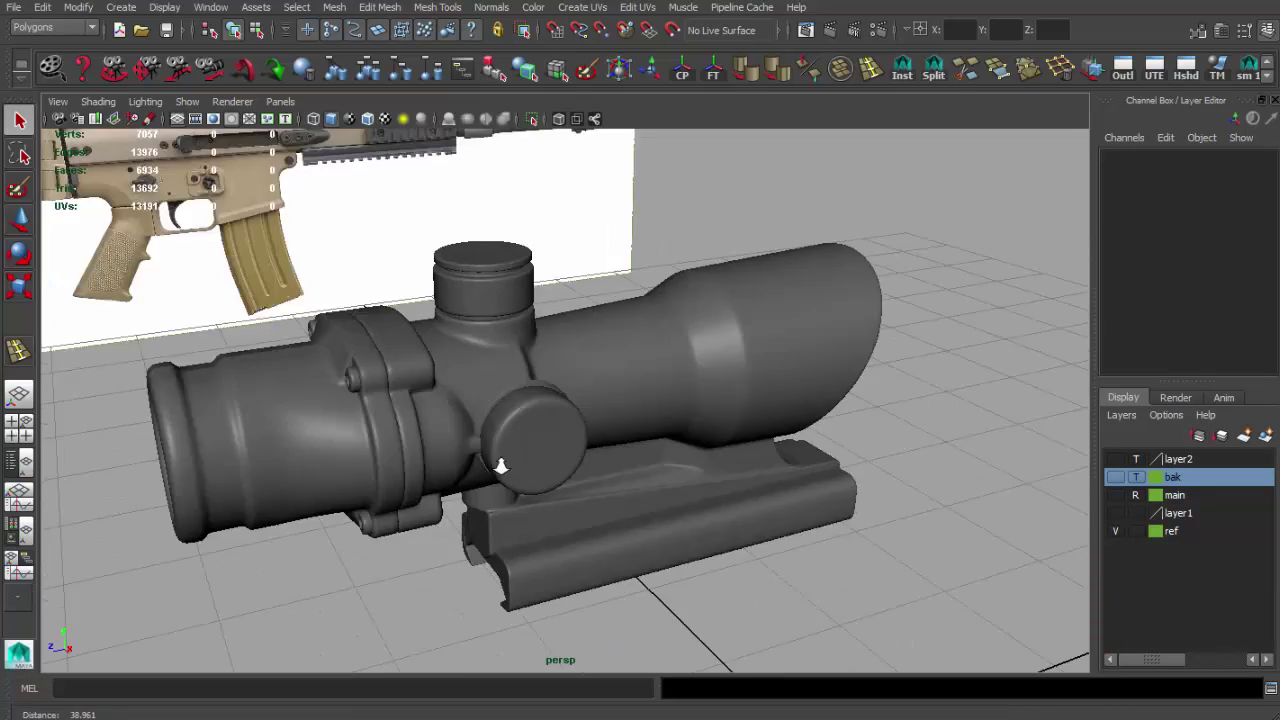
Select and frame the scope cap cylinder, switching it to edge selection.
scroll(501, 466, "up", 3)
left_click_drag(577, 457, 557, 471, "alt")
left_click(494, 455)
key("f")
right_click(439, 387)
left_click(438, 360)
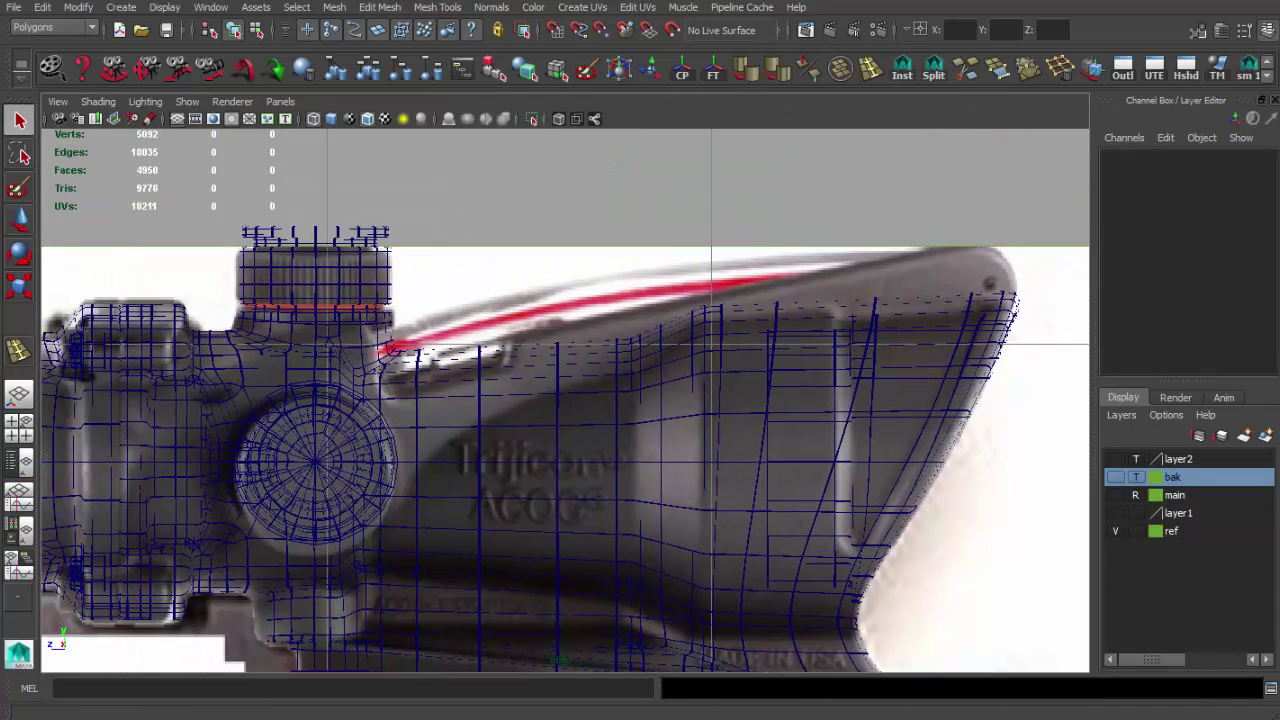
Create a 12-sided polygon cylinder at the red stripe for the fiber tube.
left_click(121, 7)
left_click(335, 83)
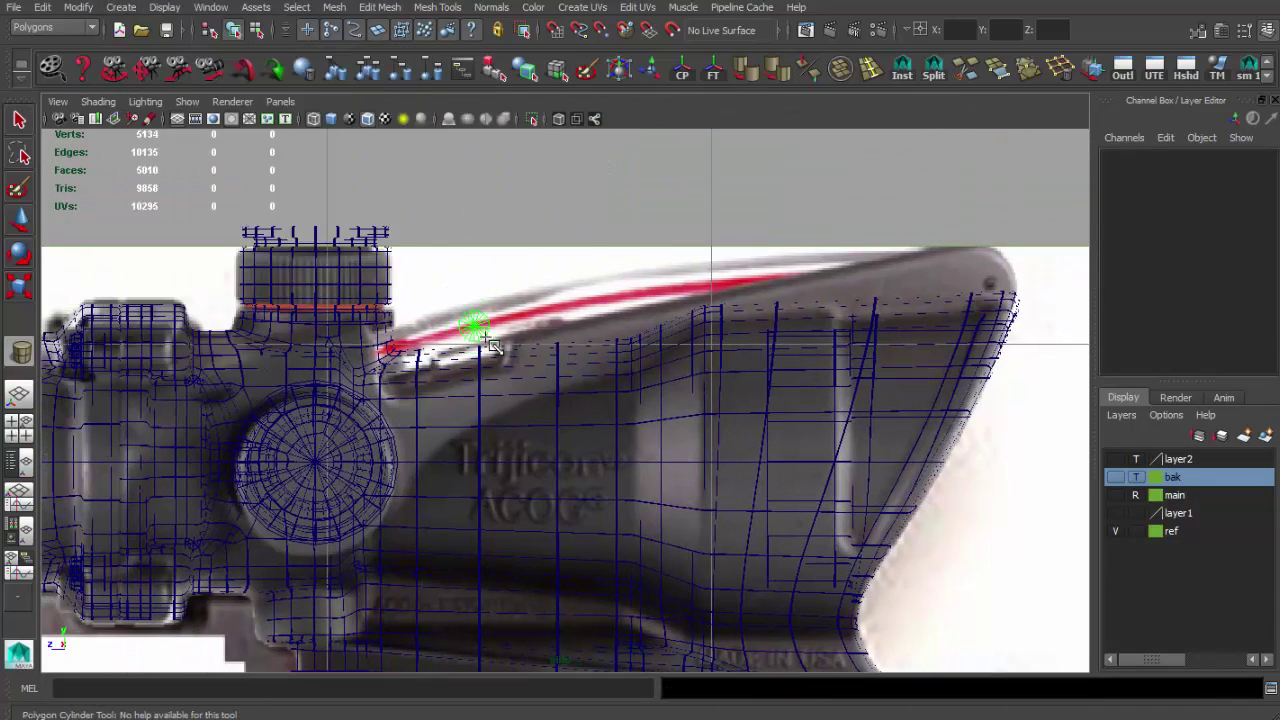
left_click_drag(475, 325, 505, 325)
scroll(1226, 310, "down", 3)
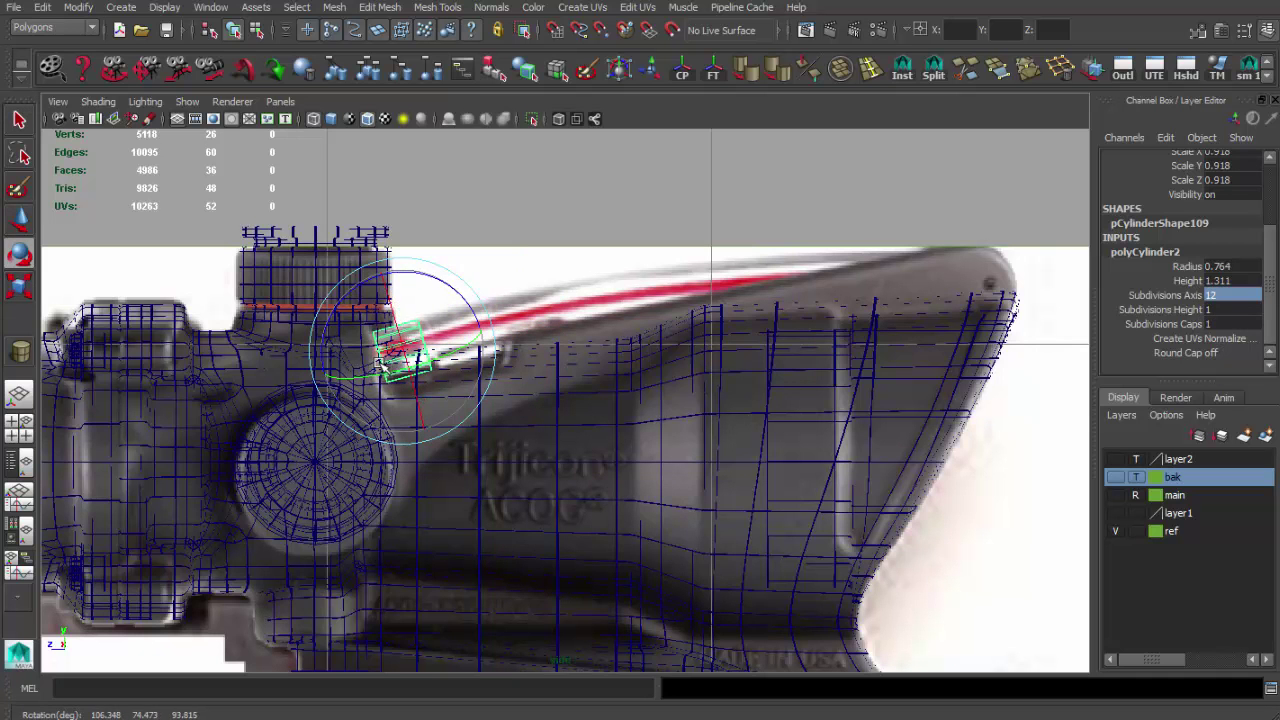
Extrude the tube's end face twice, extending the new section along the stripe.
mouse_move(410, 347)
left_mouse_down()
mouse_move(452, 362)
mouse_move(614, 322)
left_mouse_up()
key("ctrl+e")
key("w")
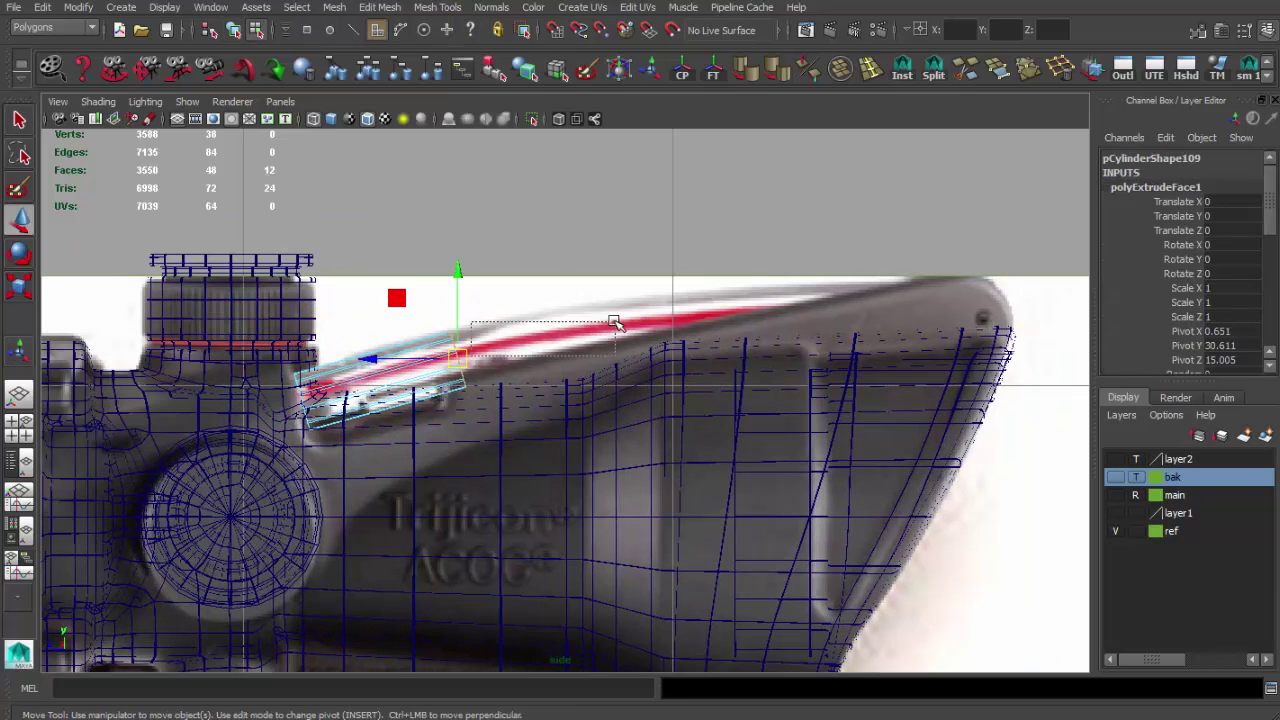
middle_click_drag(633, 280, 533, 298, "alt")
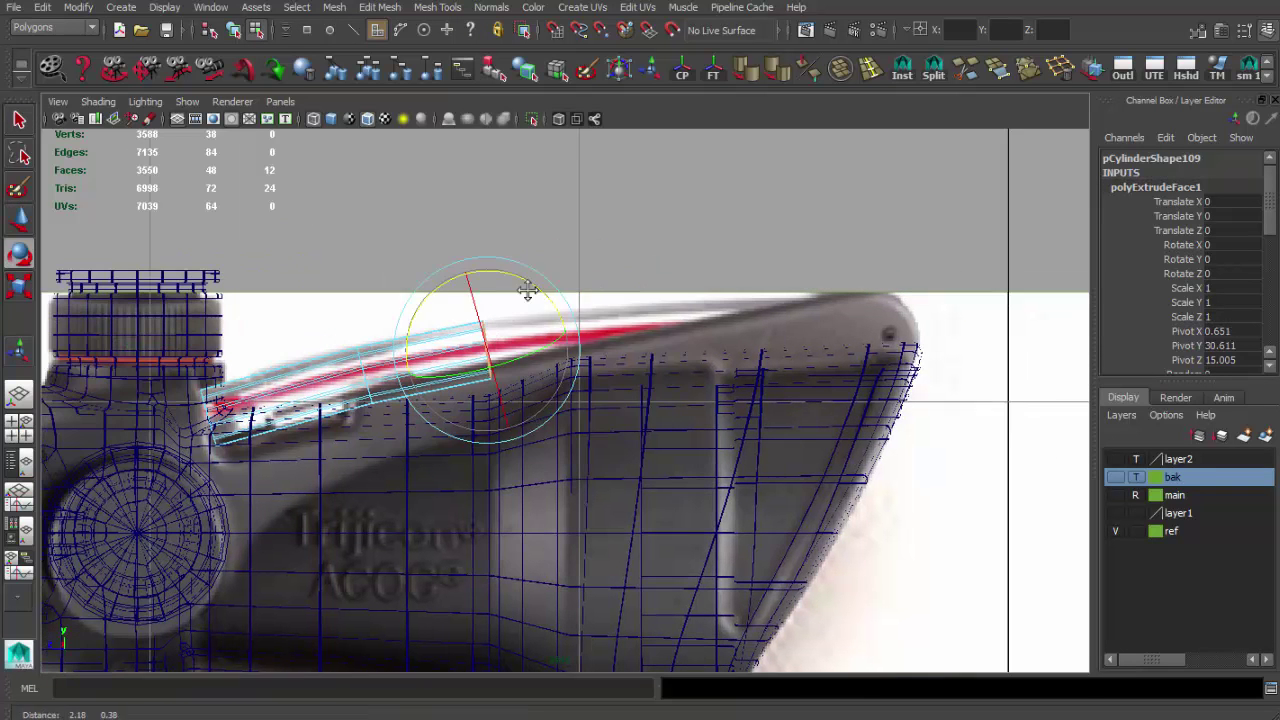
key("ctrl+e")
key("w")
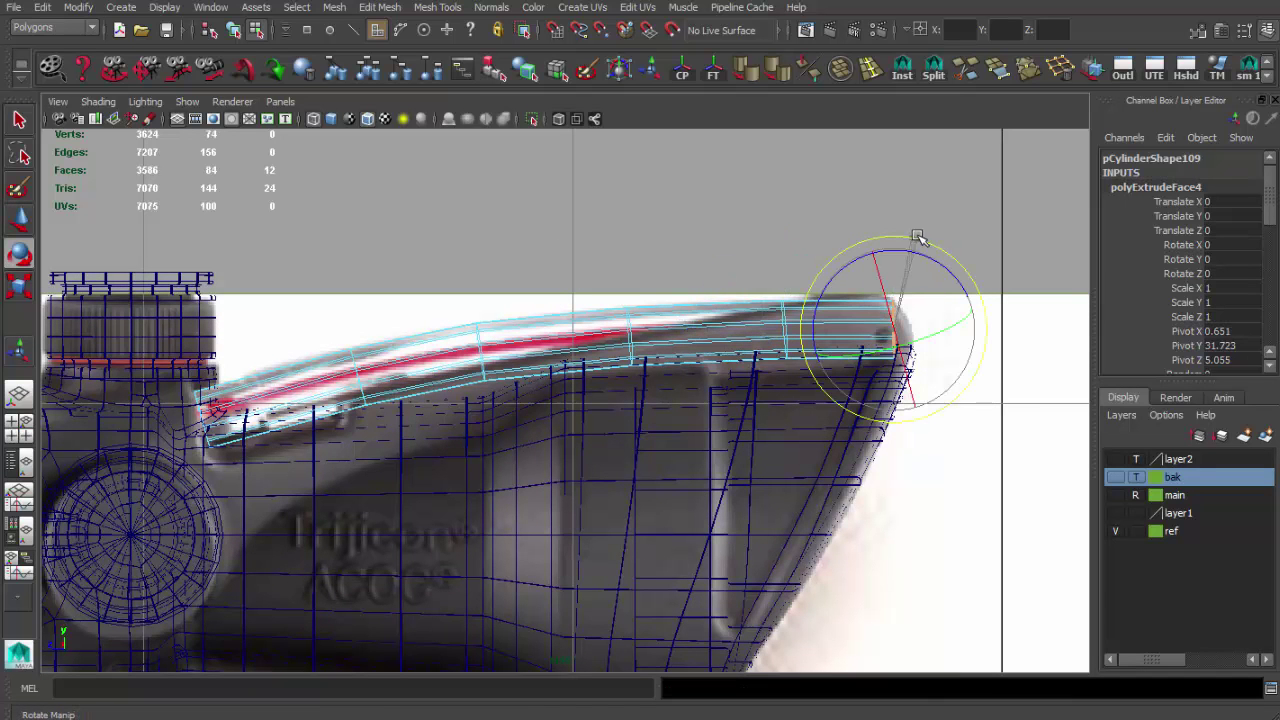
Rotate and move the end loop to follow the stripe's curve, then check it in perspective.
key("w")
key("e")
middle_click_drag(803, 392, 763, 368, "alt")
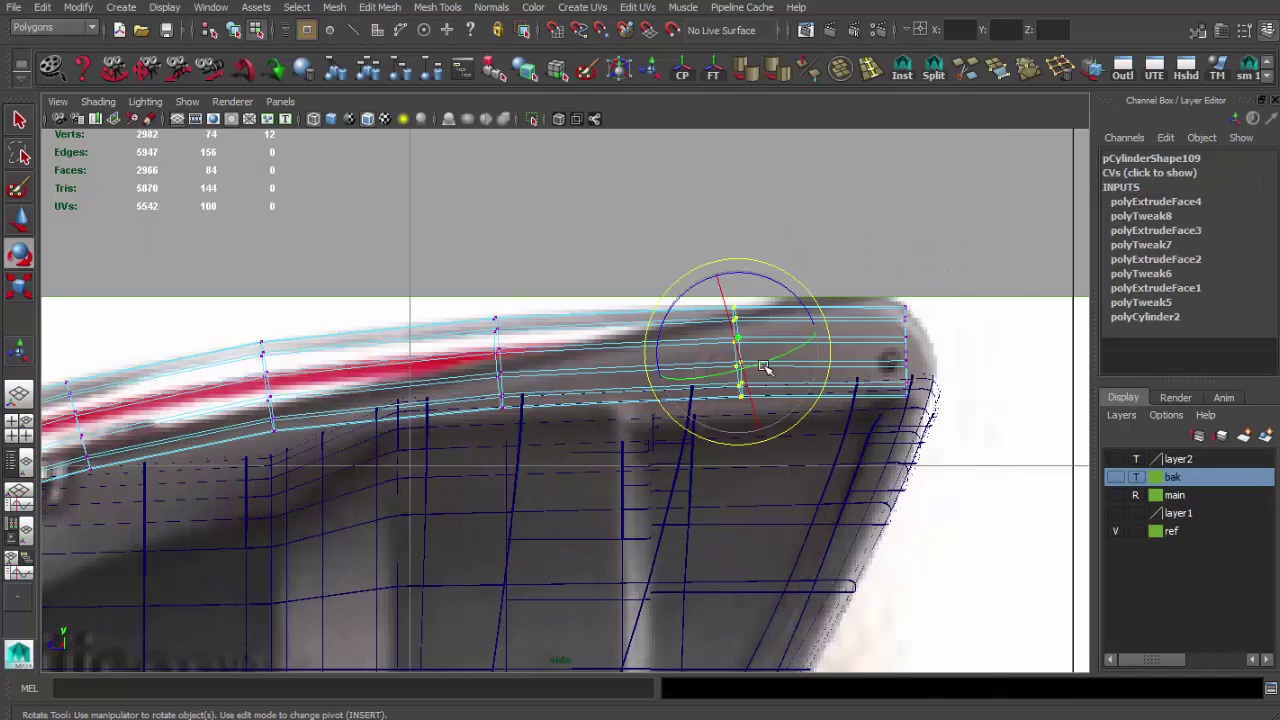
middle_click_drag(519, 356, 603, 333, "alt")
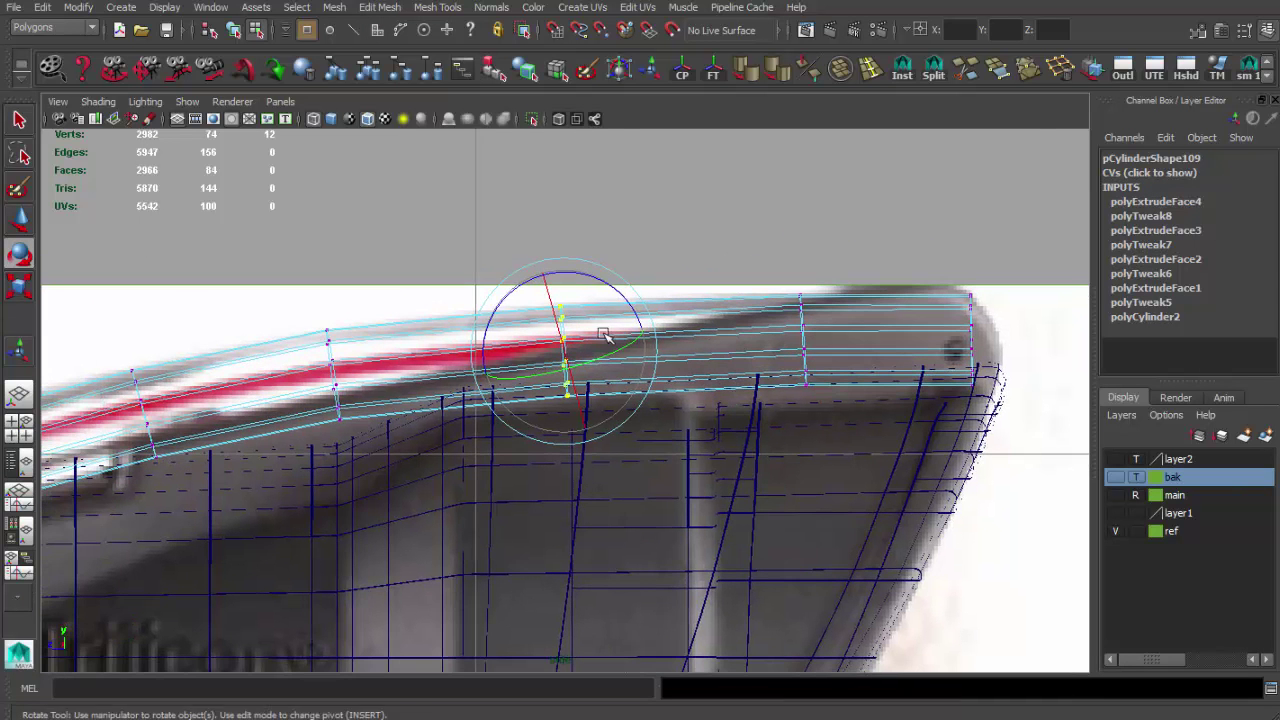
middle_click_drag(370, 367, 417, 371, "alt")
scroll(575, 328, "down", 2)
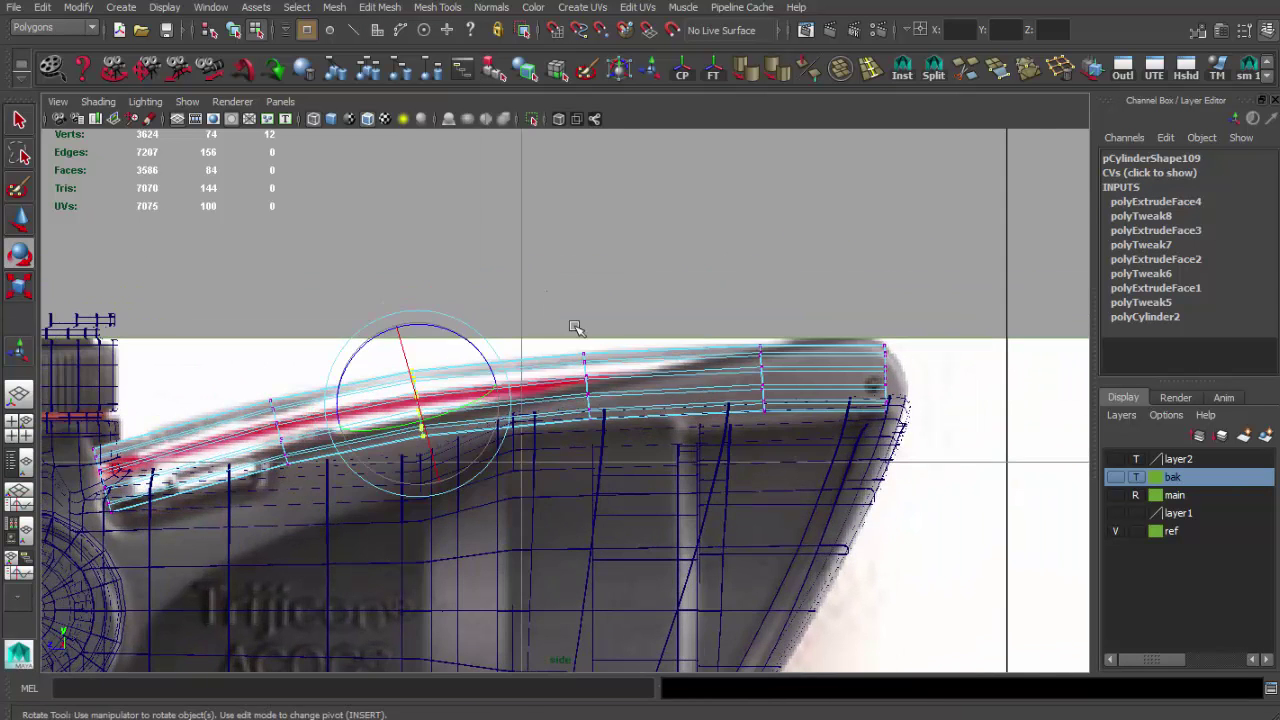
scroll(613, 320, "up", 1)
middle_click_drag(613, 320, 585, 343, "alt")
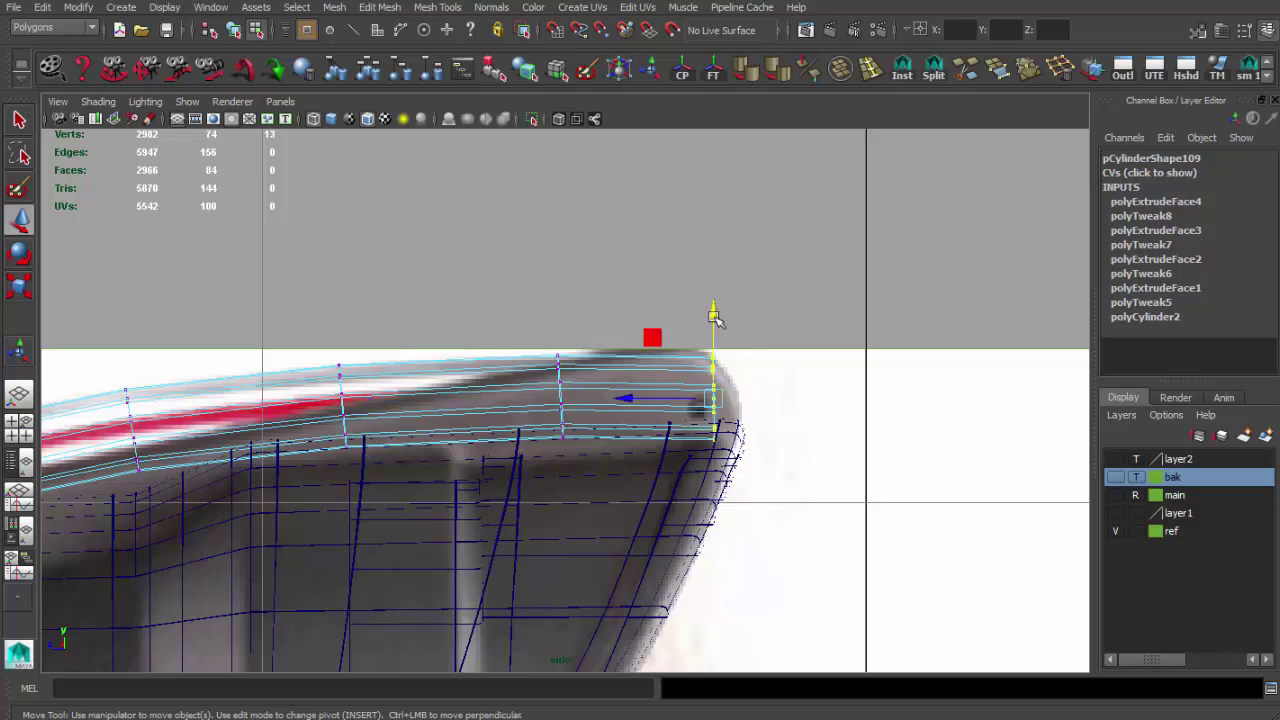
key("space")
mouse_move(751, 103)
left_mouse_down("alt")
mouse_move(814, 314)
mouse_move(469, 282)
mouse_move(563, 349)
left_mouse_up("alt")
Isolate the new tube, delete its end faces, and show the full scope again.
key("ctrl+z")
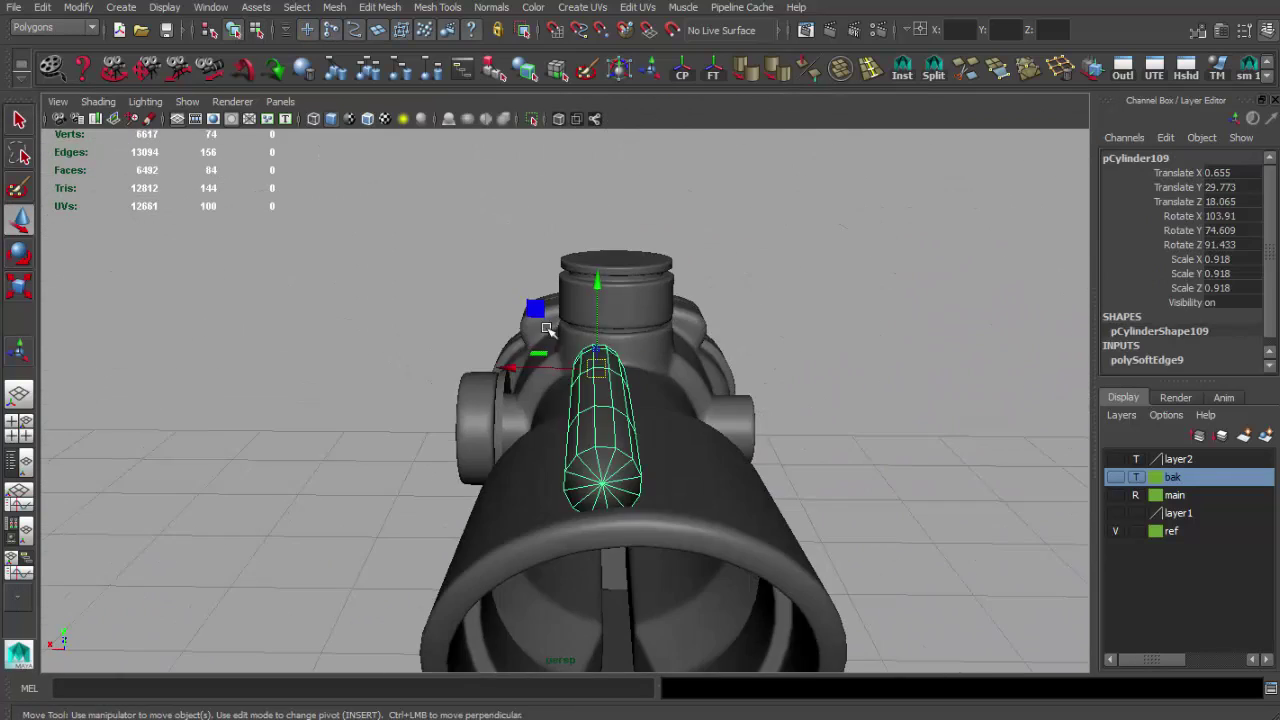
key("ctrl+1")
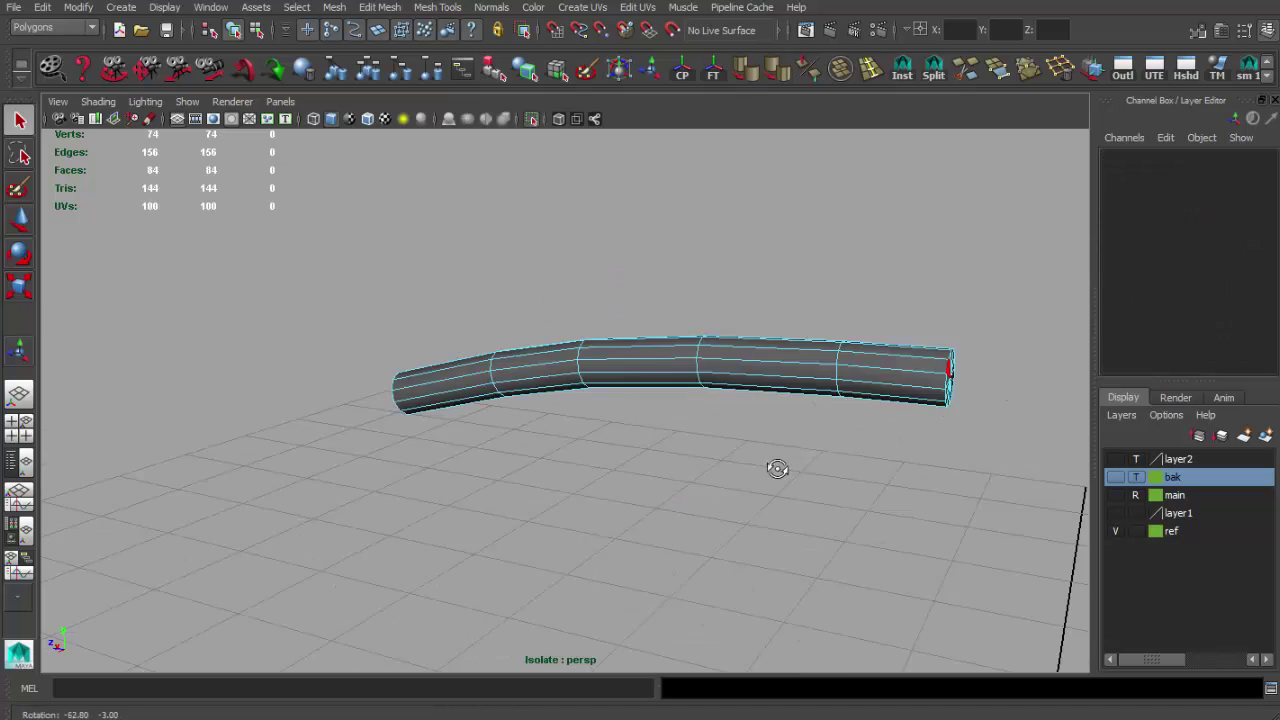
left_click_drag(764, 241, 853, 391)
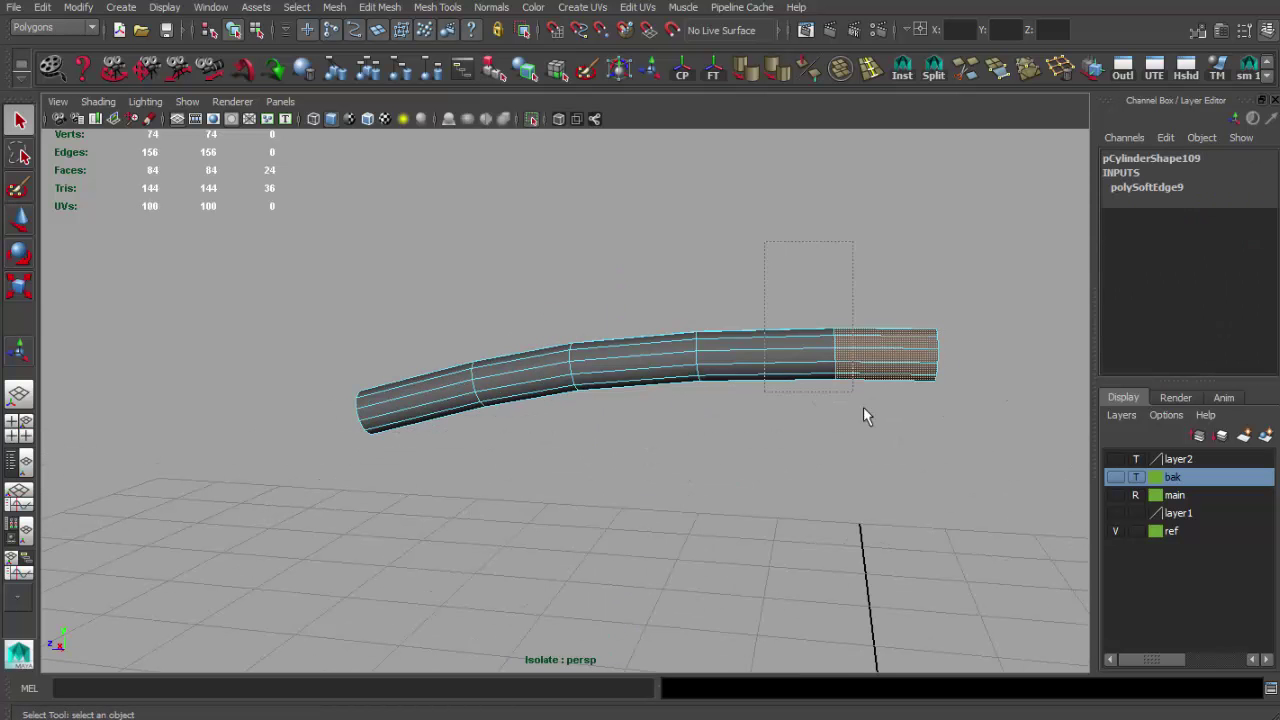
key("Delete")
key("F8")
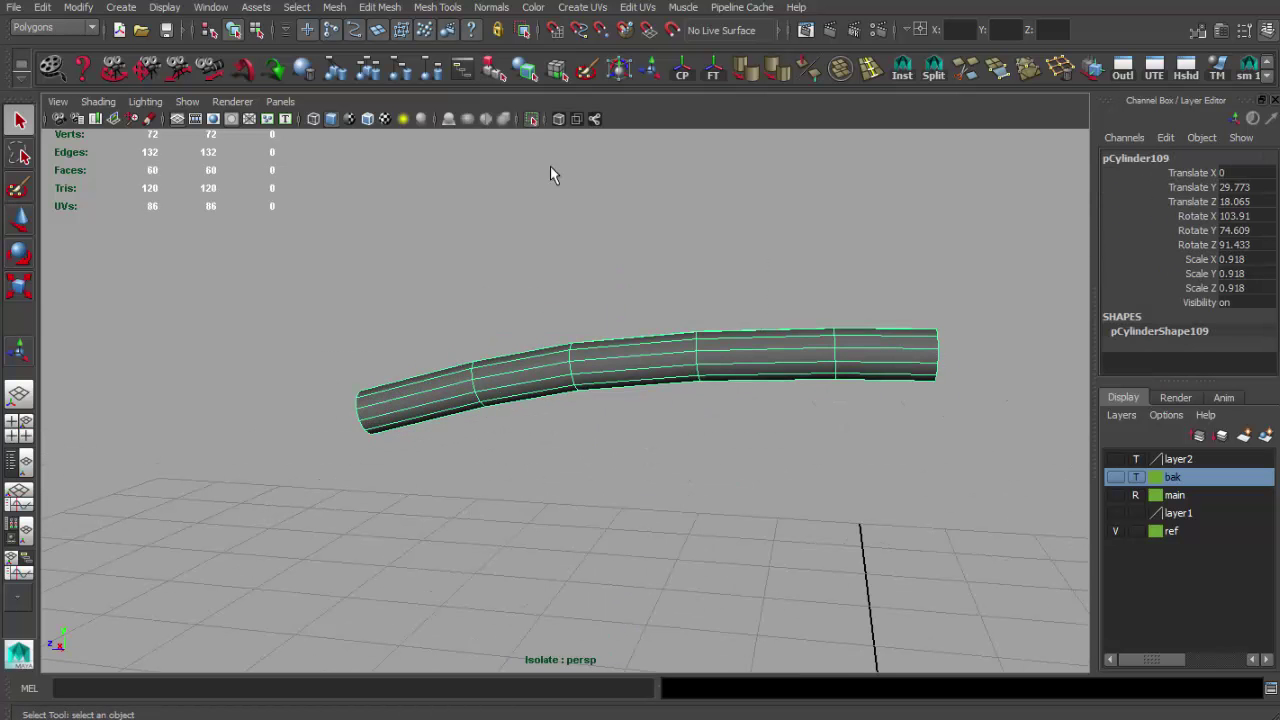
key("ctrl+1")
Orbit around the scope in wireframe and shaded display to inspect the tube's placement.
mouse_move(628, 268)
left_mouse_down("alt")
mouse_move(514, 320)
mouse_move(600, 200)
left_mouse_up("alt")
mouse_move(690, 300)
left_mouse_down("alt")
mouse_move(726, 303)
mouse_move(709, 311)
left_mouse_up("alt")
key("w")
middle_click_drag(709, 311, 755, 390, "alt")
mouse_move(755, 390)
left_mouse_down("alt")
mouse_move(500, 400)
mouse_move(600, 380)
mouse_move(640, 330)
mouse_move(620, 300)
left_mouse_up("alt")
key("4")
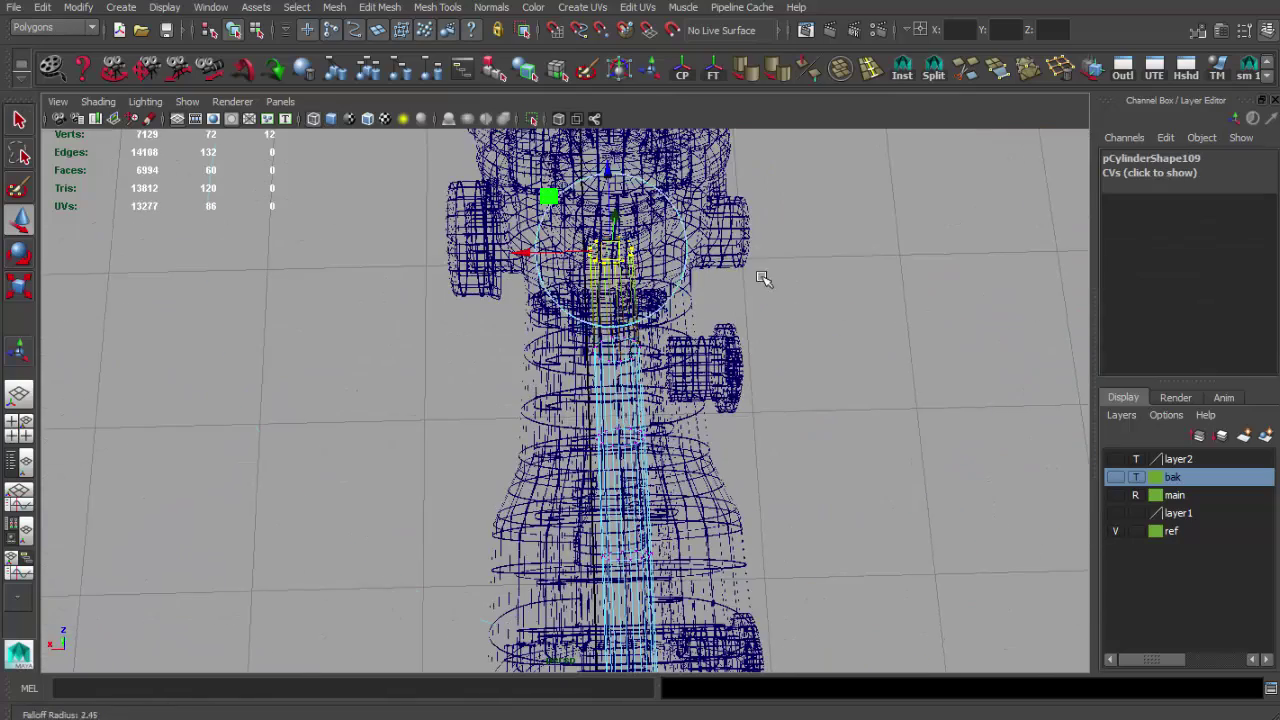
right_click_drag(763, 279, 695, 352, "alt")
key("5")
scroll(467, 336, "up", 3)
scroll(463, 337, "up", 3)
mouse_move(449, 286)
left_mouse_down("alt")
mouse_move(429, 251)
mouse_move(803, 228)
mouse_move(590, 443)
left_mouse_up("alt")
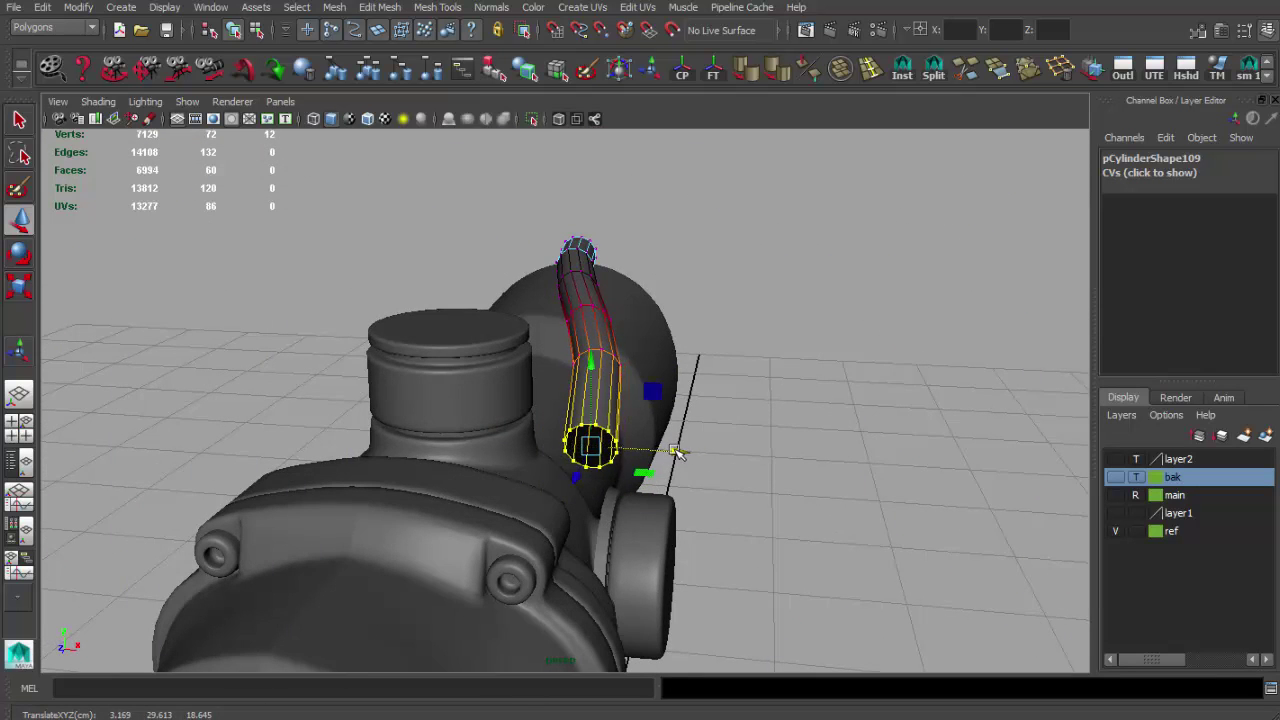
right_click_drag(676, 452, 706, 472, "alt")
mouse_move(682, 465)
left_mouse_down("alt")
mouse_move(414, 463)
mouse_move(443, 477)
mouse_move(538, 380)
mouse_move(440, 387)
mouse_move(537, 390)
left_mouse_up("alt")
Undo the component selection, maximize the side view, and frame the tube.
key("ctrl+z")
key("q")
left_click(525, 390)
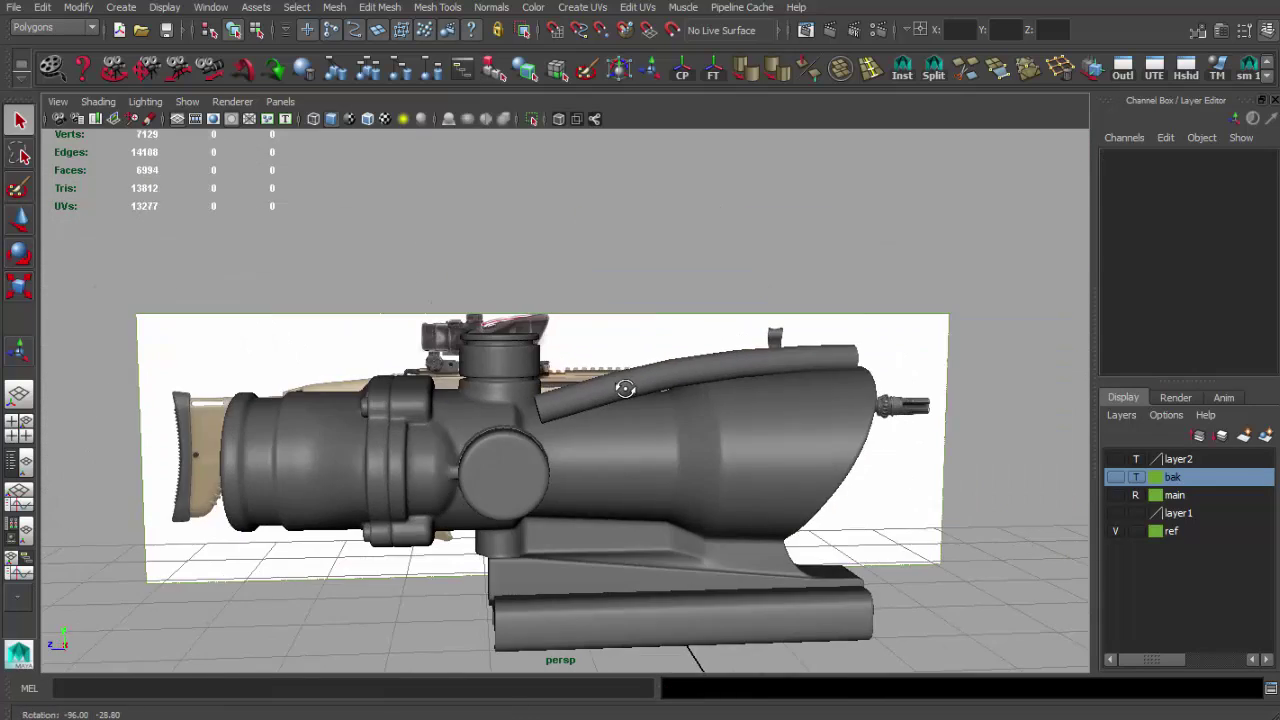
key("space")
key("space")
left_click(771, 366)
key("f")
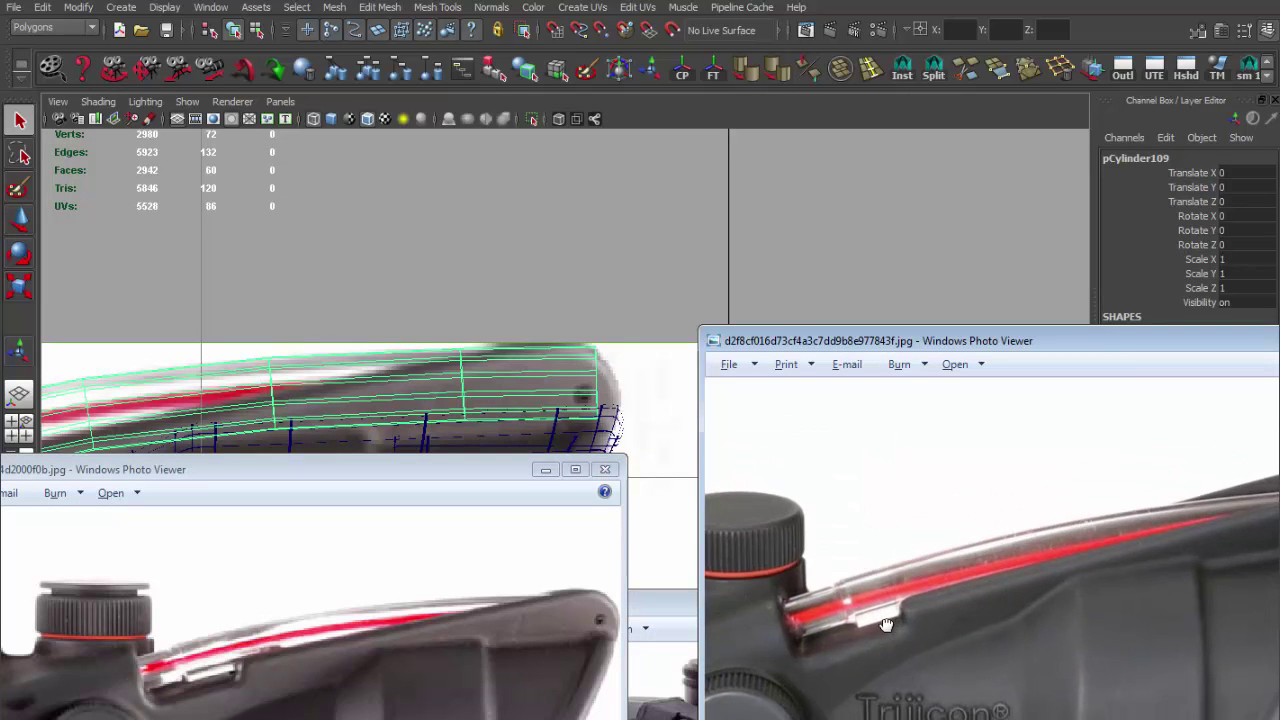
Put the reference photo window away and select the top fiber tube in the side view.
scroll(634, 366, "down", 2)
scroll(634, 366, "down", 2)
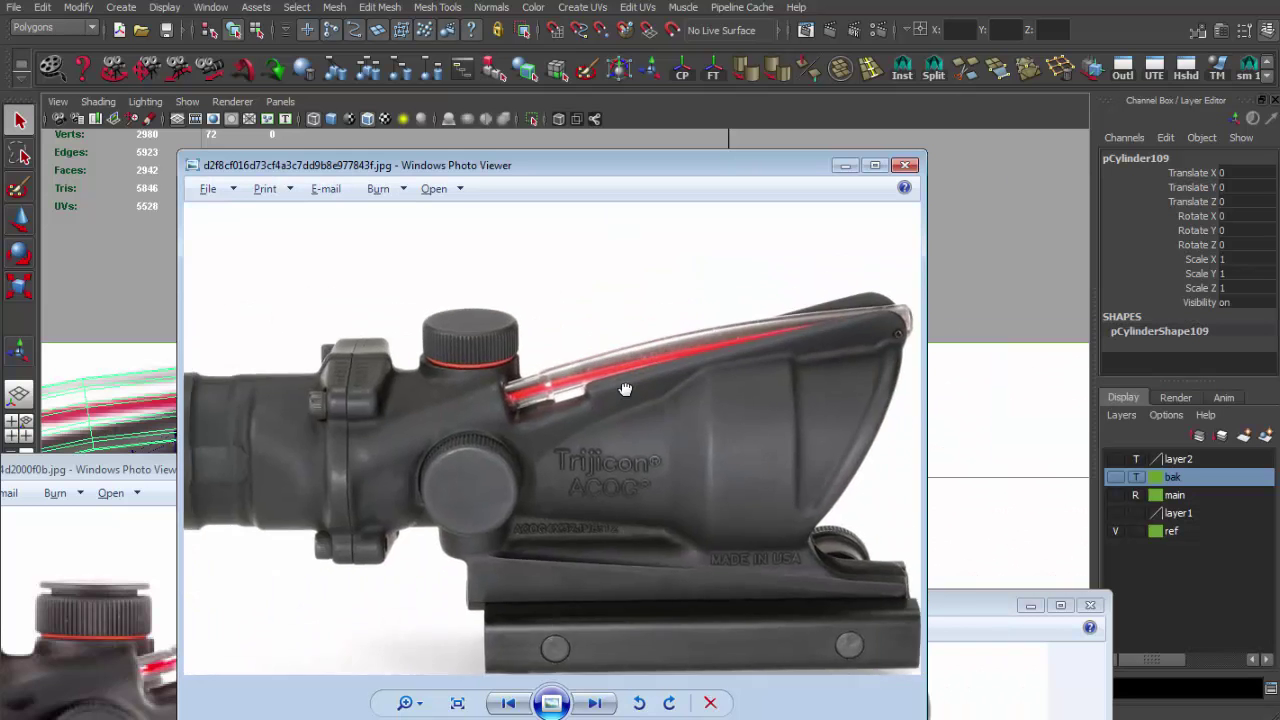
scroll(610, 390, "up", 3)
scroll(494, 343, "up", 2)
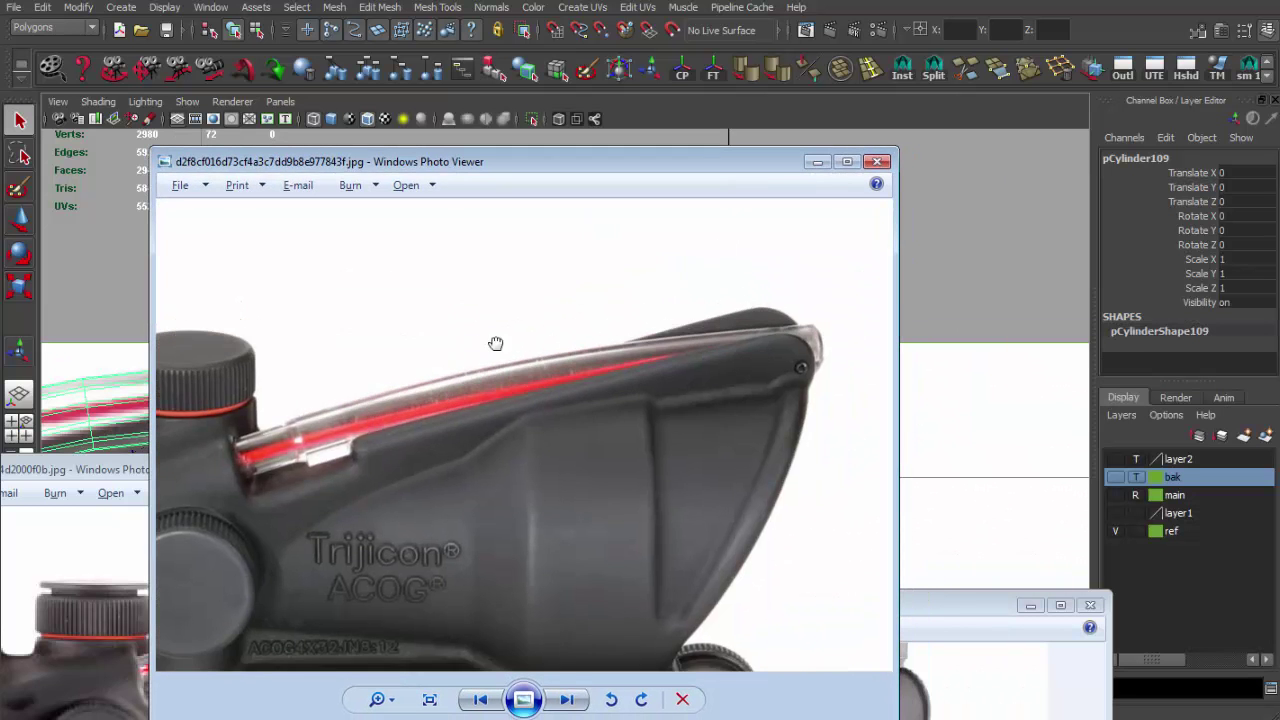
left_click(843, 165)
left_click(710, 343)
scroll(710, 343, "up", 2)
left_click(610, 340)
Extrude the tube's front-end edges and insert an edge loop across the tube.
left_click_drag(533, 262, 348, 500)
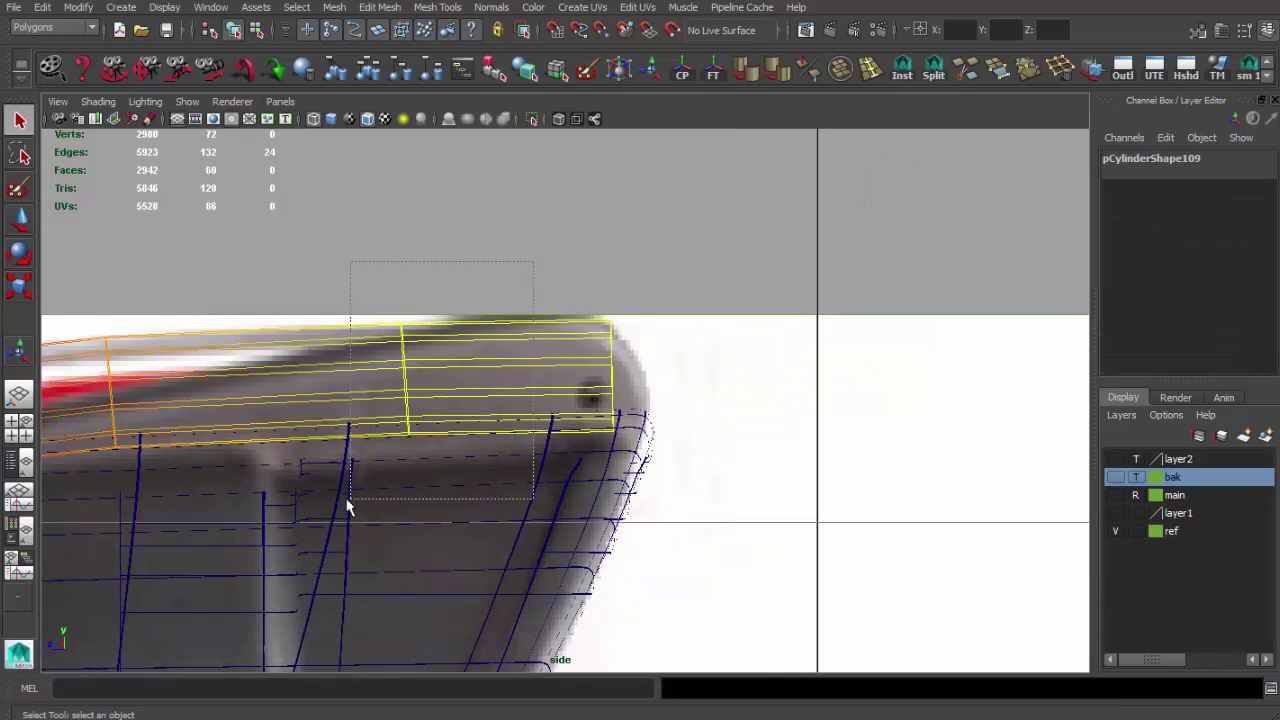
key("ctrl+e")
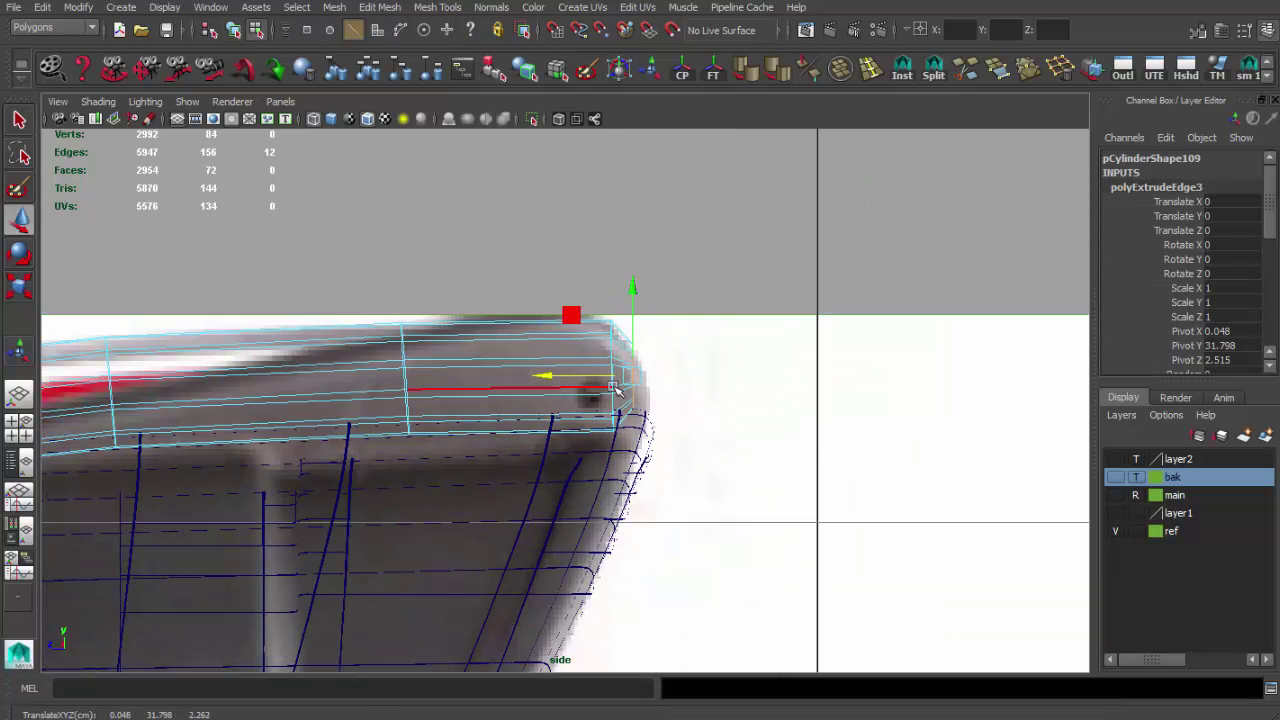
key("space")
key("space")
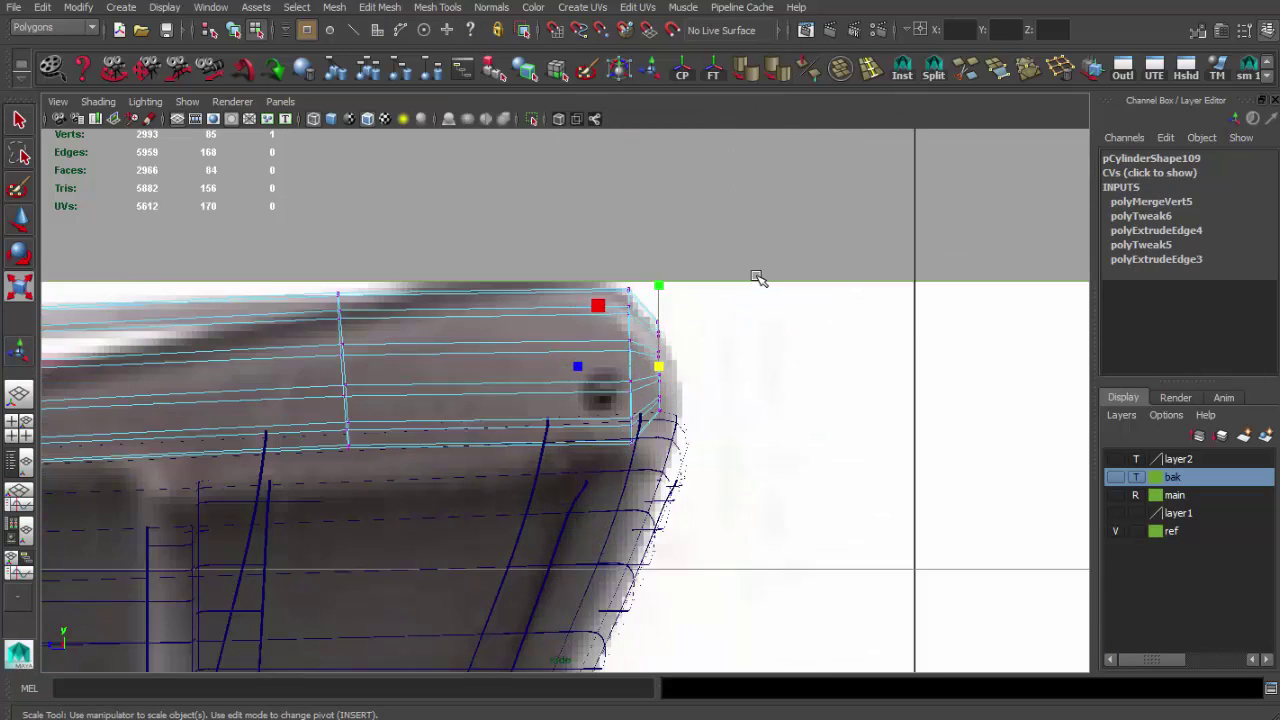
left_click(577, 282)
key("space")
key("space")
In perspective, select the fiber tube and move its vertices into place.
key("F8")
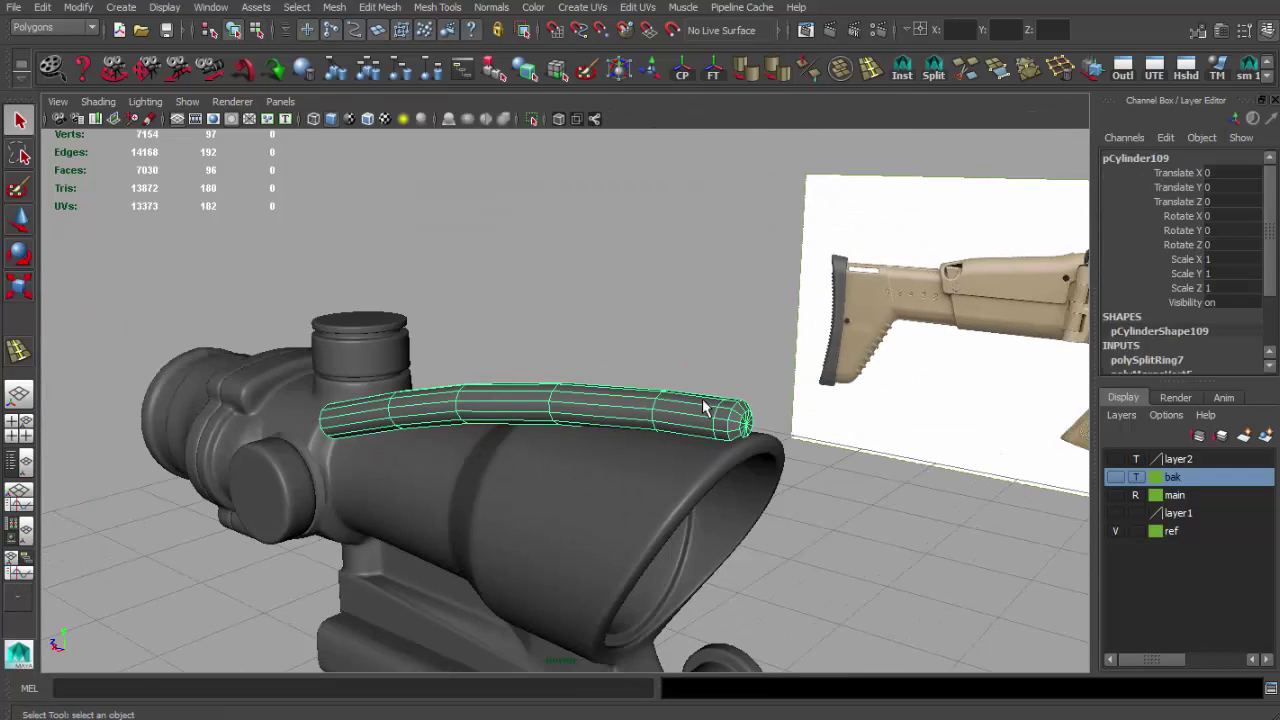
key("w")
mouse_move(650, 330)
left_mouse_down("alt")
mouse_move(591, 345)
mouse_move(503, 403)
mouse_move(709, 482)
mouse_move(760, 440)
left_mouse_up("alt")
left_click(450, 376)
key("F8")
key("w")
Inspect the fiber tube up close, then return to object mode and deselect.
mouse_move(560, 380)
left_mouse_down("alt")
mouse_move(680, 346)
mouse_move(643, 363)
mouse_move(600, 251)
mouse_move(640, 273)
mouse_move(541, 328)
mouse_move(417, 291)
mouse_move(434, 323)
mouse_move(407, 370)
mouse_move(766, 337)
mouse_move(720, 400)
left_mouse_up("alt")
key("F8")
key("q")
left_click(600, 290)
left_click(640, 273)
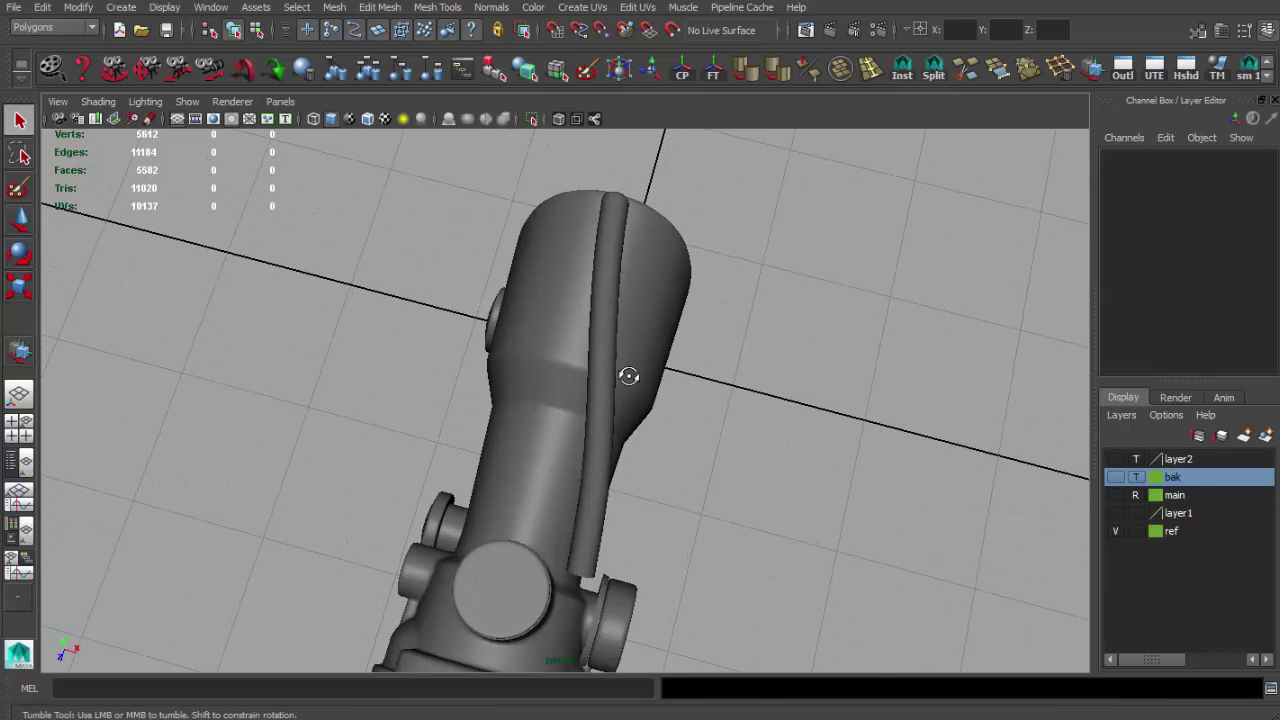
Select a vertex ring on the fiber tube and move it against the turret.
right_click(601, 318)
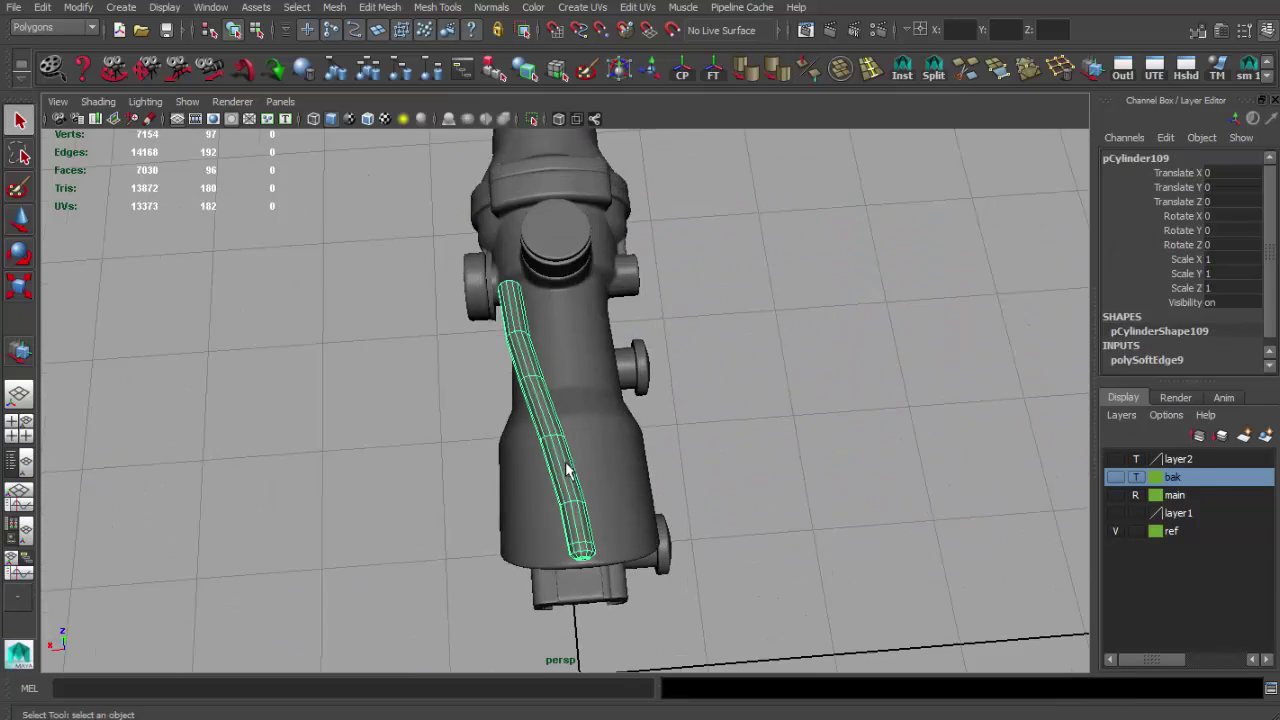
right_click_drag(527, 445, 527, 420)
left_click_drag(620, 545, 508, 538)
key("w")
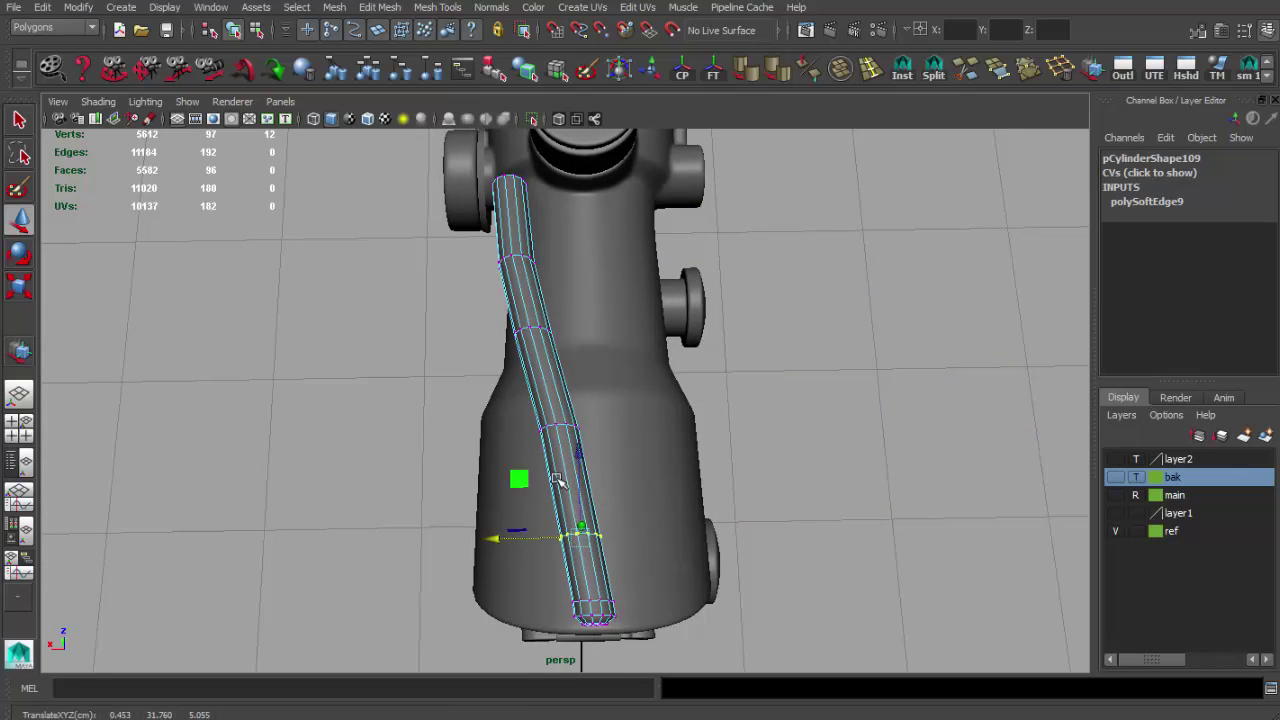
left_click_drag(557, 480, 500, 289, "alt")
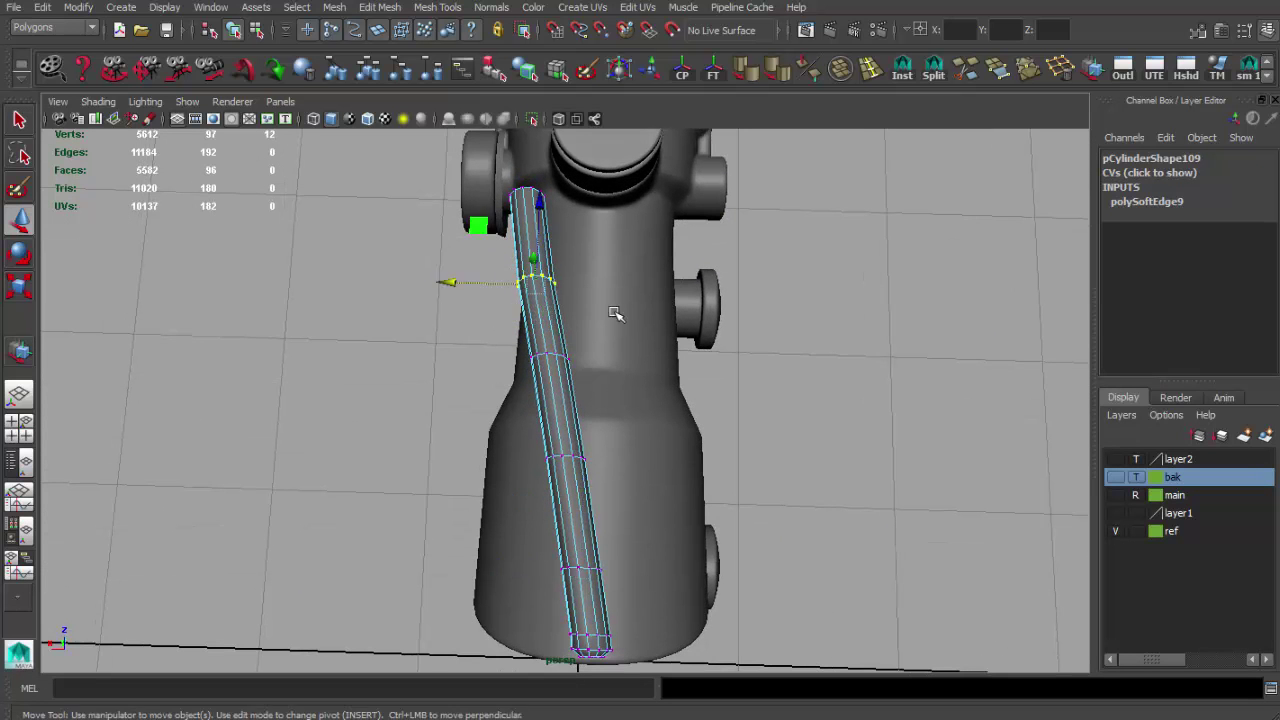
key("q")
key("F8")
mouse_move(817, 386)
left_mouse_down("alt")
mouse_move(937, 451)
mouse_move(571, 414)
mouse_move(648, 510)
left_mouse_up("alt")
Move the vertices at the tube's top end in the enlarged top view.
left_click(567, 425)
key("space")
key("space")
scroll(393, 266, "up", 2)
key("F8")
key("w")
scroll(393, 266, "up", 2)
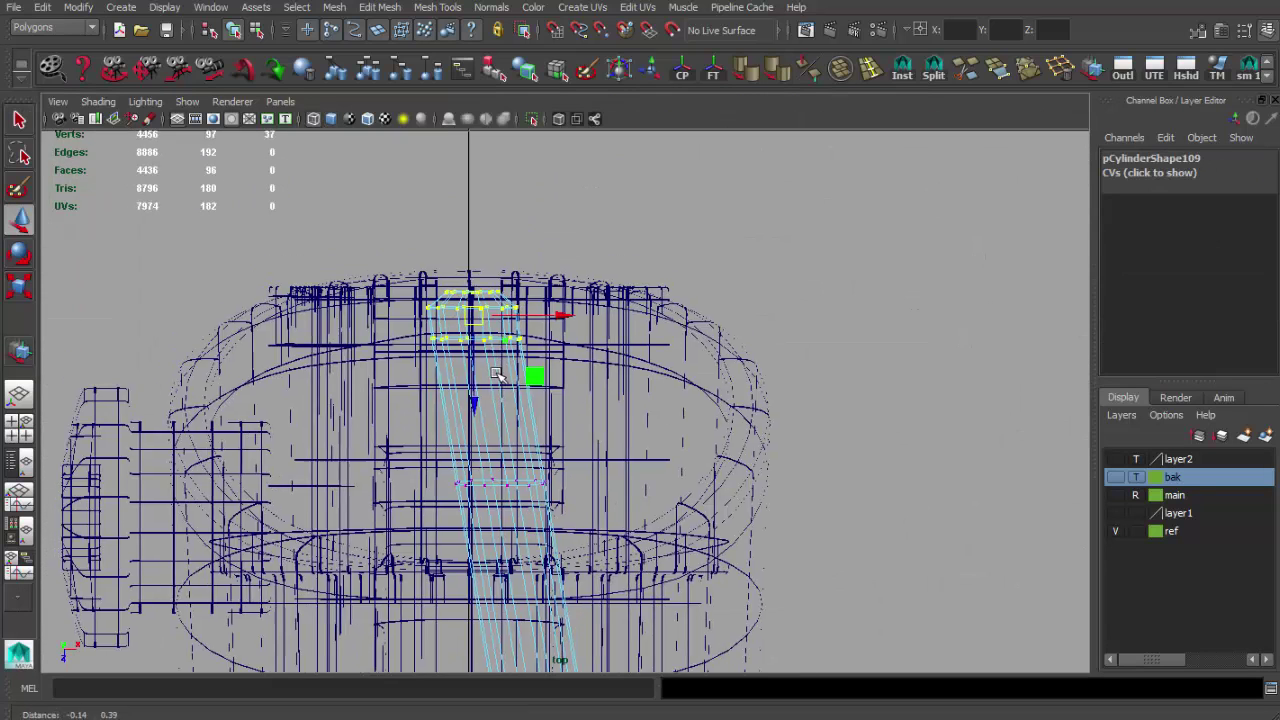
left_click_drag(426, 264, 560, 340)
scroll(500, 443, "down", 2)
scroll(587, 470, "down", 3)
scroll(600, 450, "down", 3)
left_click(706, 391)
scroll(688, 445, "up", 2)
key("space")
key("space")
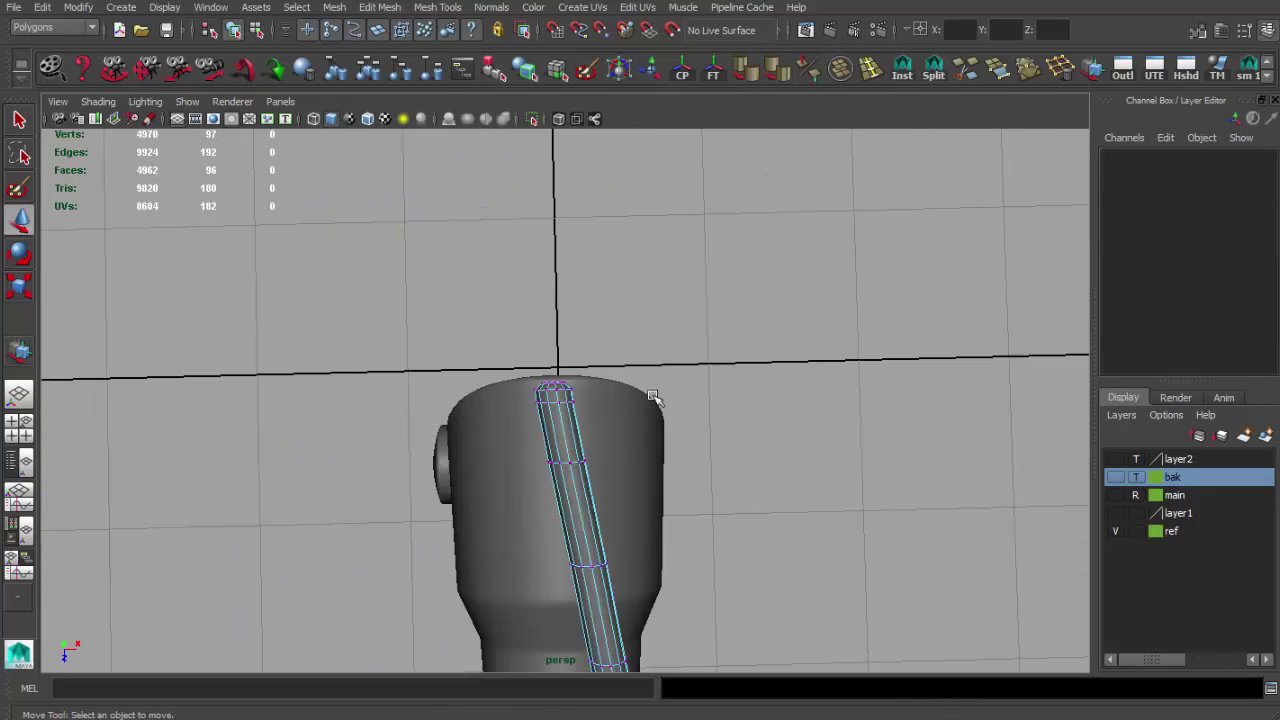
Reselect the fiber tube and frame its rear end beside the turret.
left_click(567, 420)
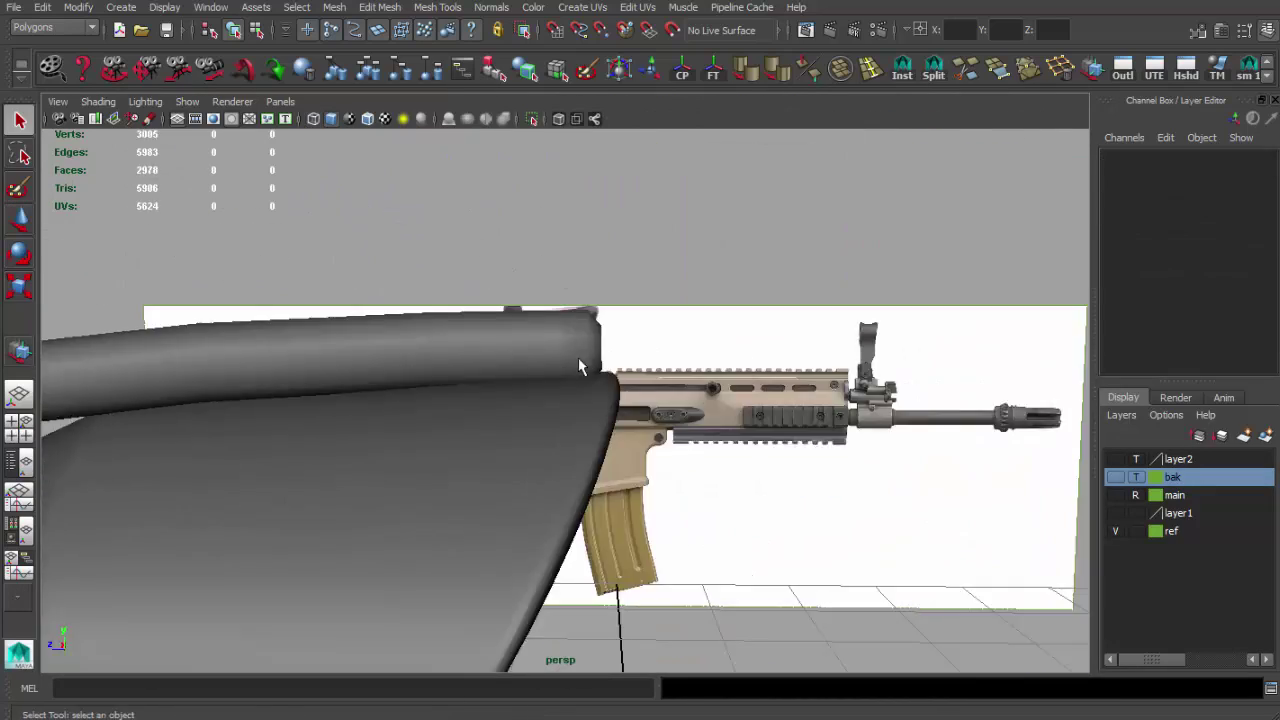
key("w")
left_click_drag(519, 345, 517, 360, "alt")
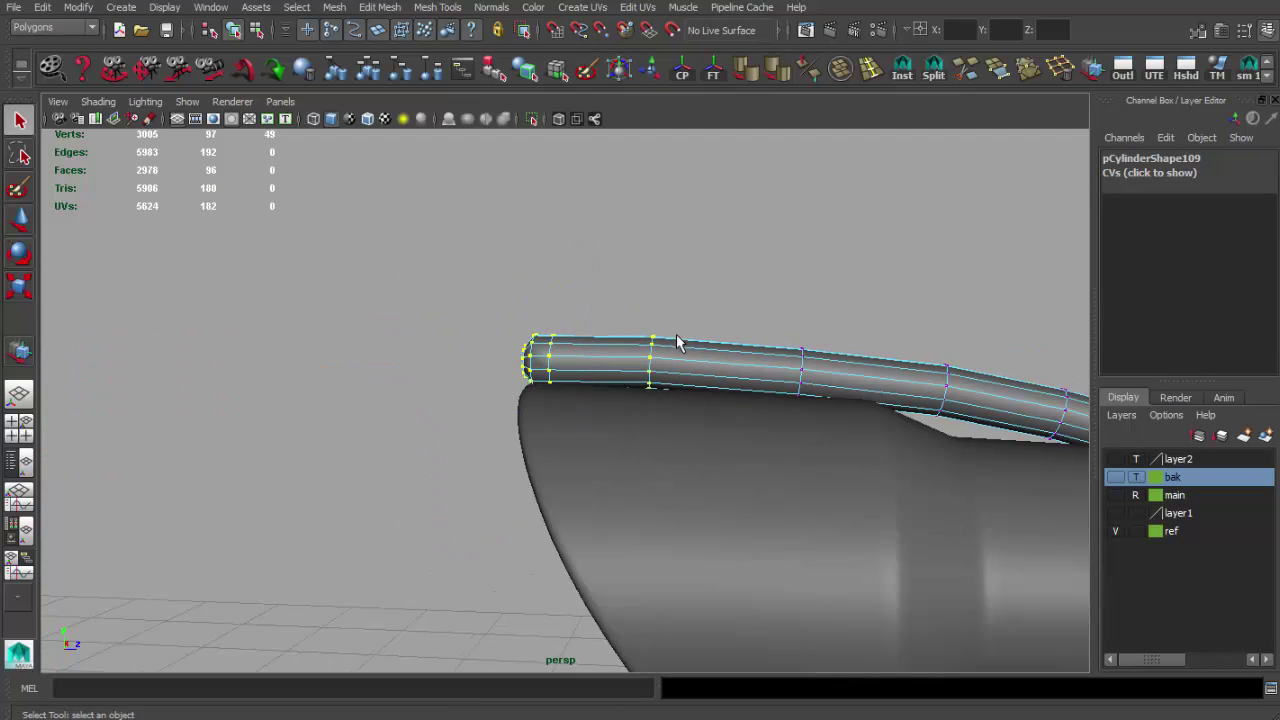
key("q")
left_click(568, 347)
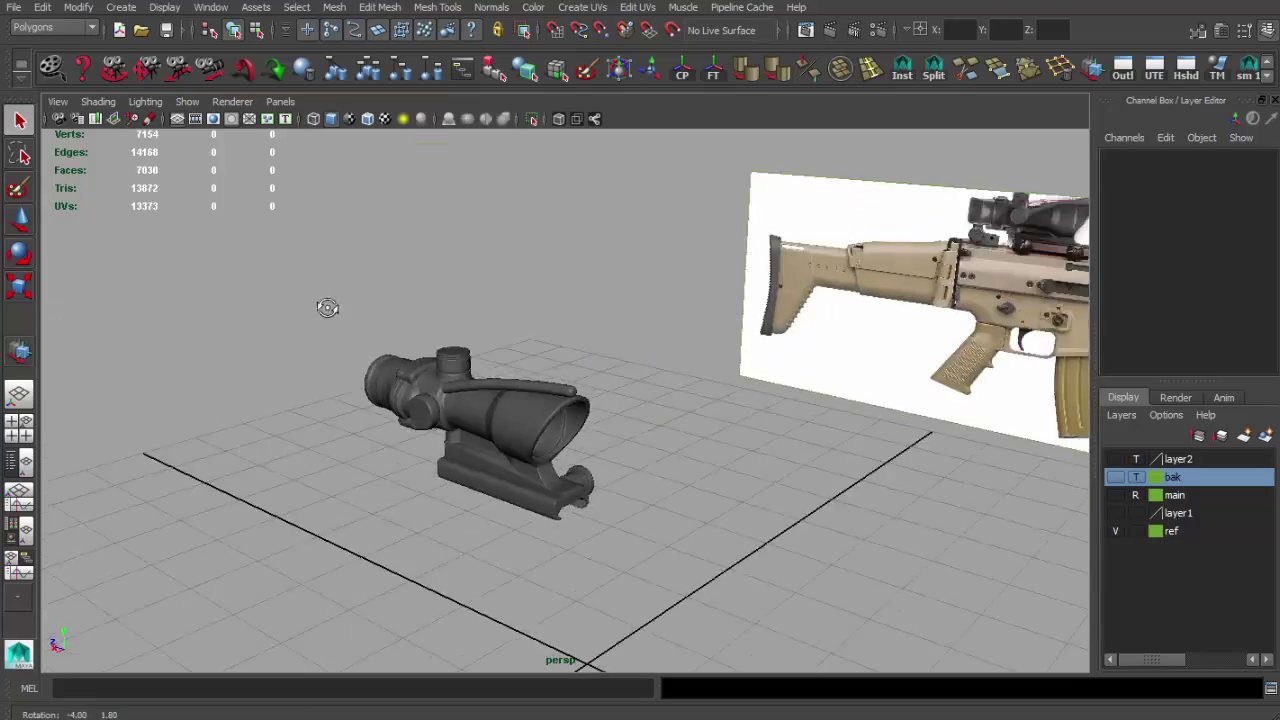
mouse_move(525, 416)
left_mouse_down("alt")
mouse_move(457, 363)
mouse_move(586, 397)
mouse_move(486, 400)
mouse_move(699, 437)
mouse_move(754, 503)
left_mouse_up("alt")
mouse_move(637, 454)
left_mouse_down("alt")
mouse_move(608, 366)
mouse_move(585, 357)
left_mouse_up("alt")
left_click(585, 357)
key("f")
Select the edge loop at the fiber tube's rear end.
key("F10")
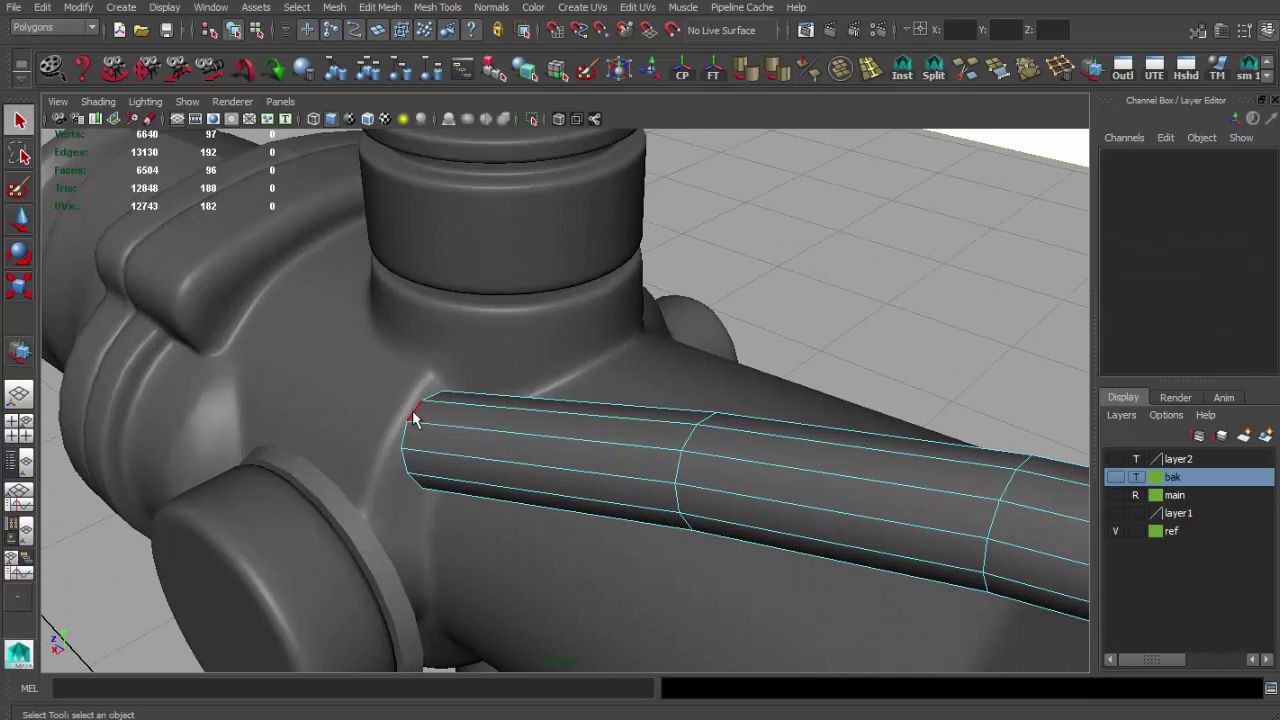
double_click(443, 443)
key("r")
left_click_drag(443, 443, 421, 492, "alt")
Extrude the rear edge loop and extract the 12 new ring faces as a separate object.
key("ctrl+e")
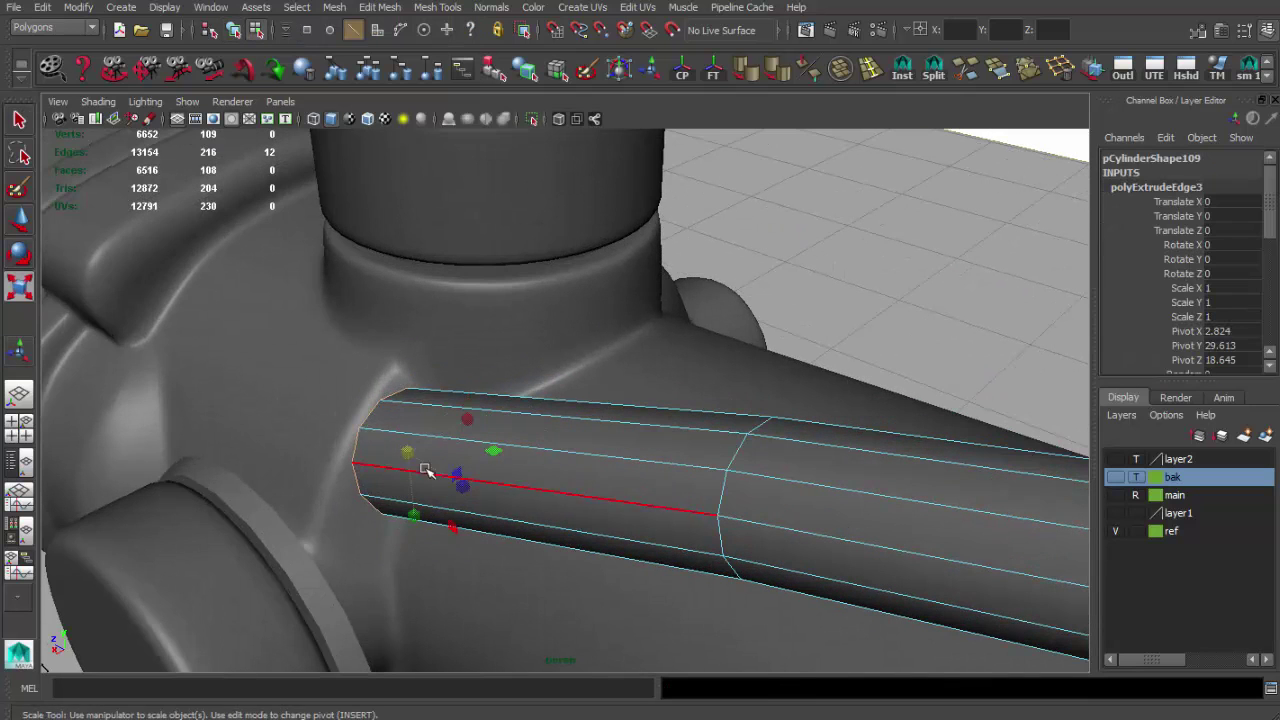
mouse_move(461, 449)
left_mouse_down("alt")
mouse_move(543, 429)
mouse_move(406, 449)
left_mouse_up("alt")
key("q")
key("F11")
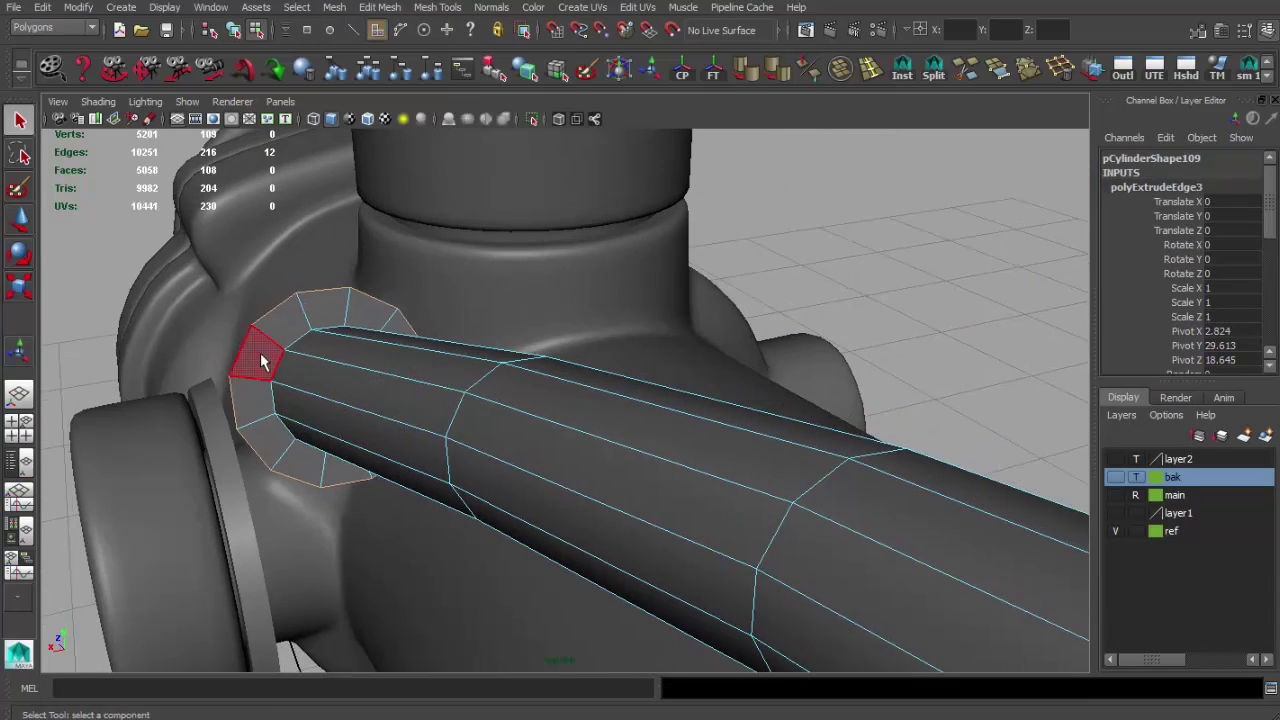
double_click(257, 357)
left_click(334, 7)
left_click(370, 88)
scroll(756, 521, "up", 3)
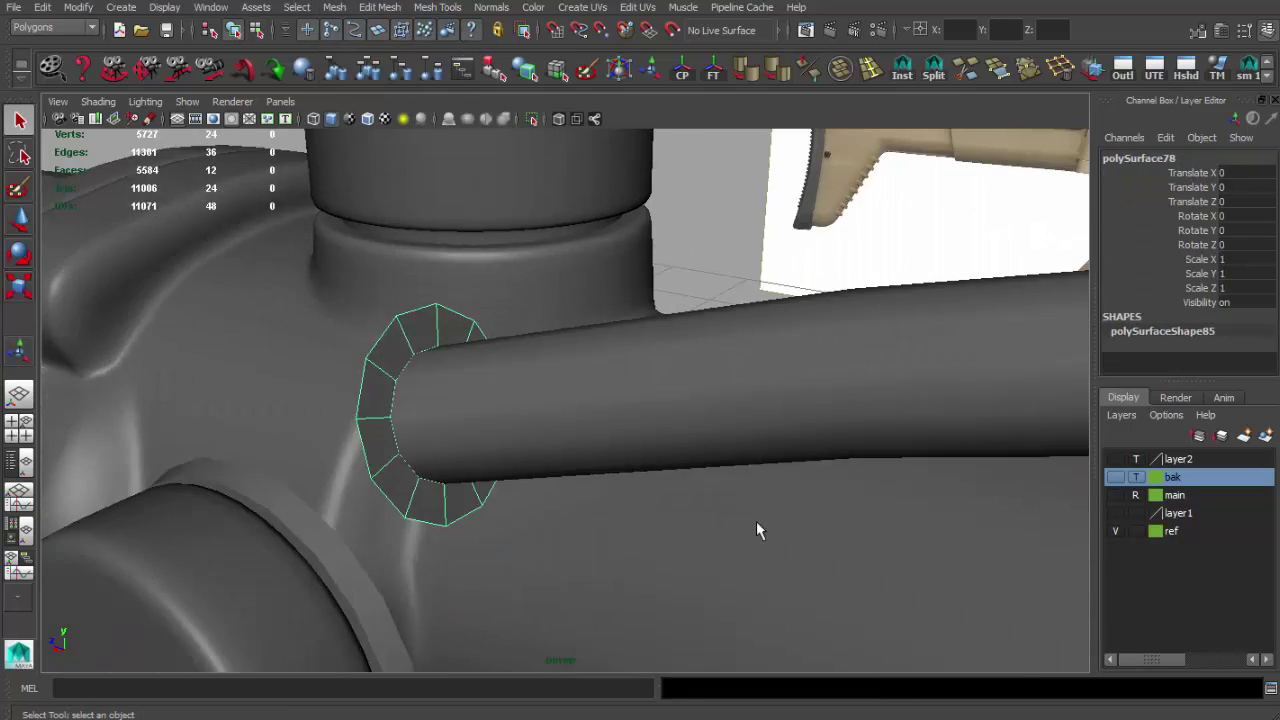
scroll(623, 479, "up", 5)
scroll(623, 479, "down", 5)
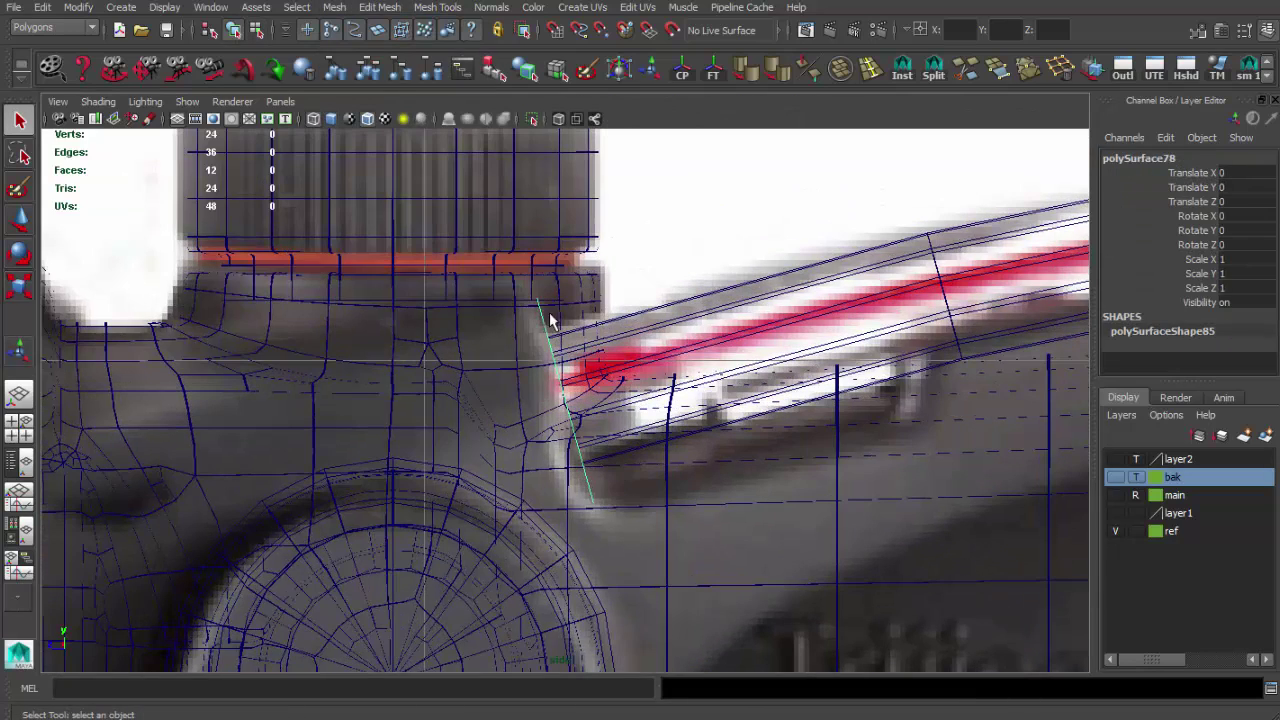
Extrude one edge of the extracted ring and pull it out into a fin.
left_click(541, 322)
key("space")
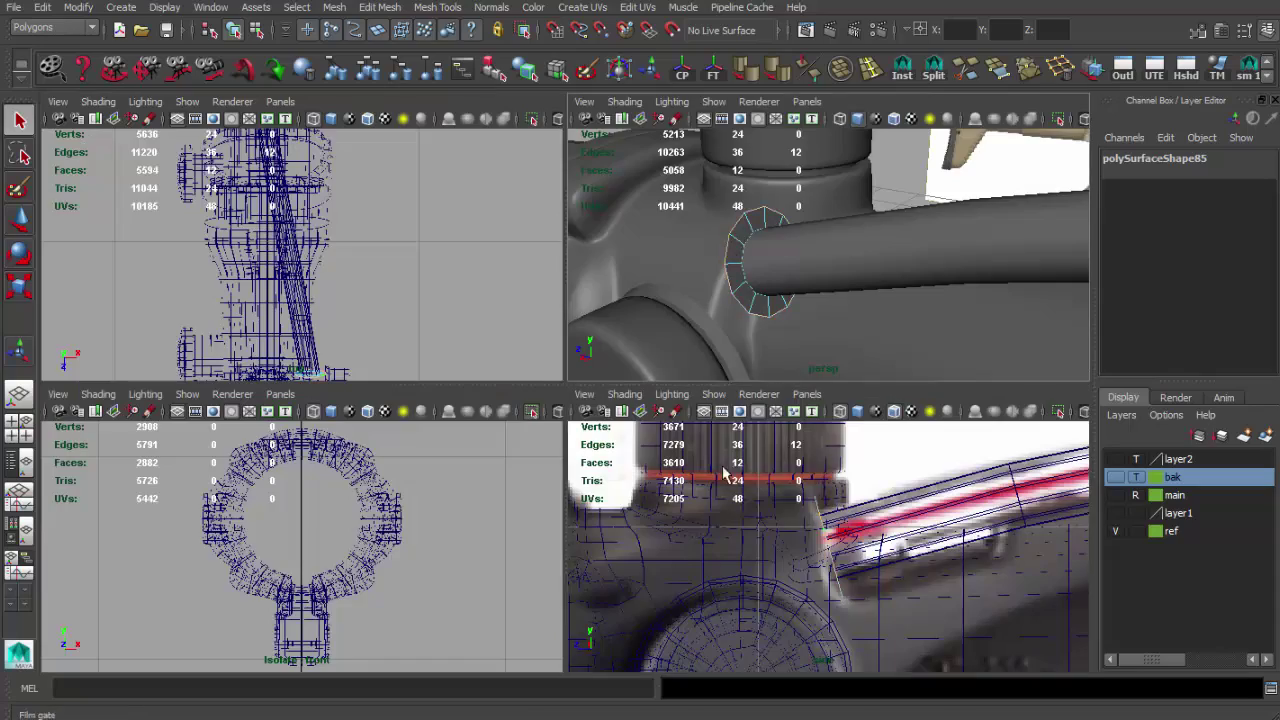
key("space")
key("ctrl+e")
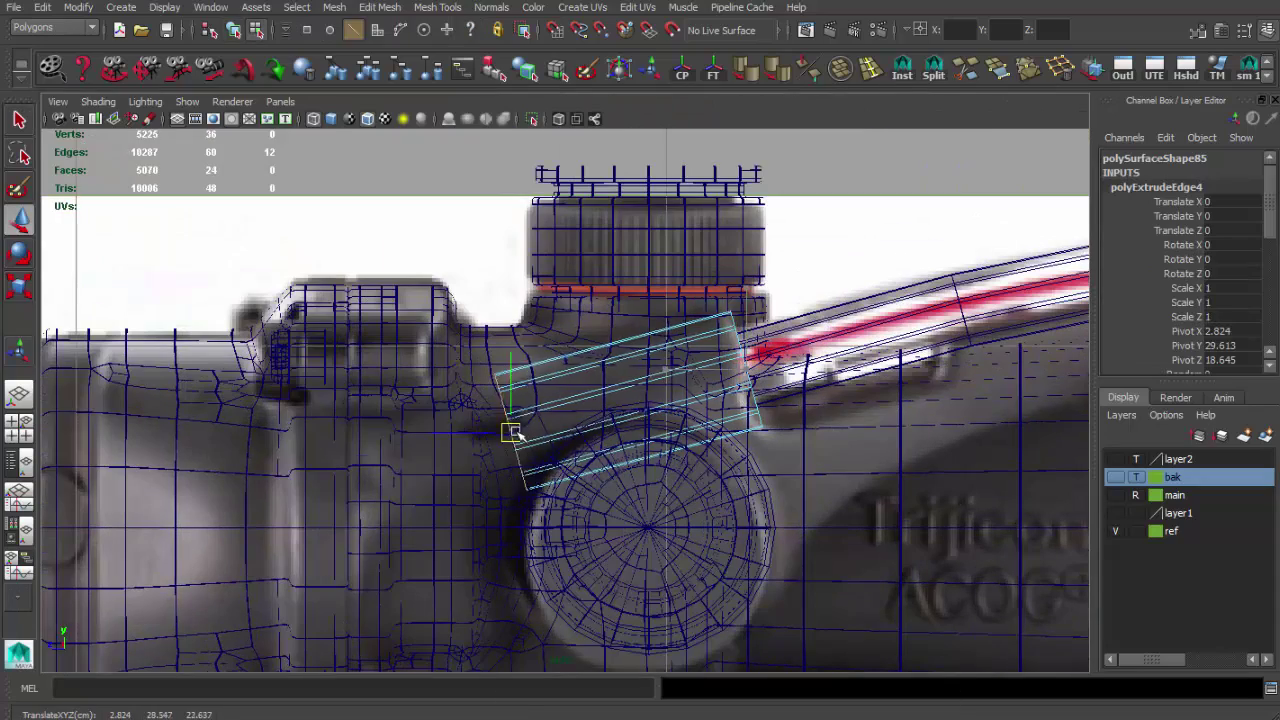
left_click_drag(493, 440, 590, 422, "alt")
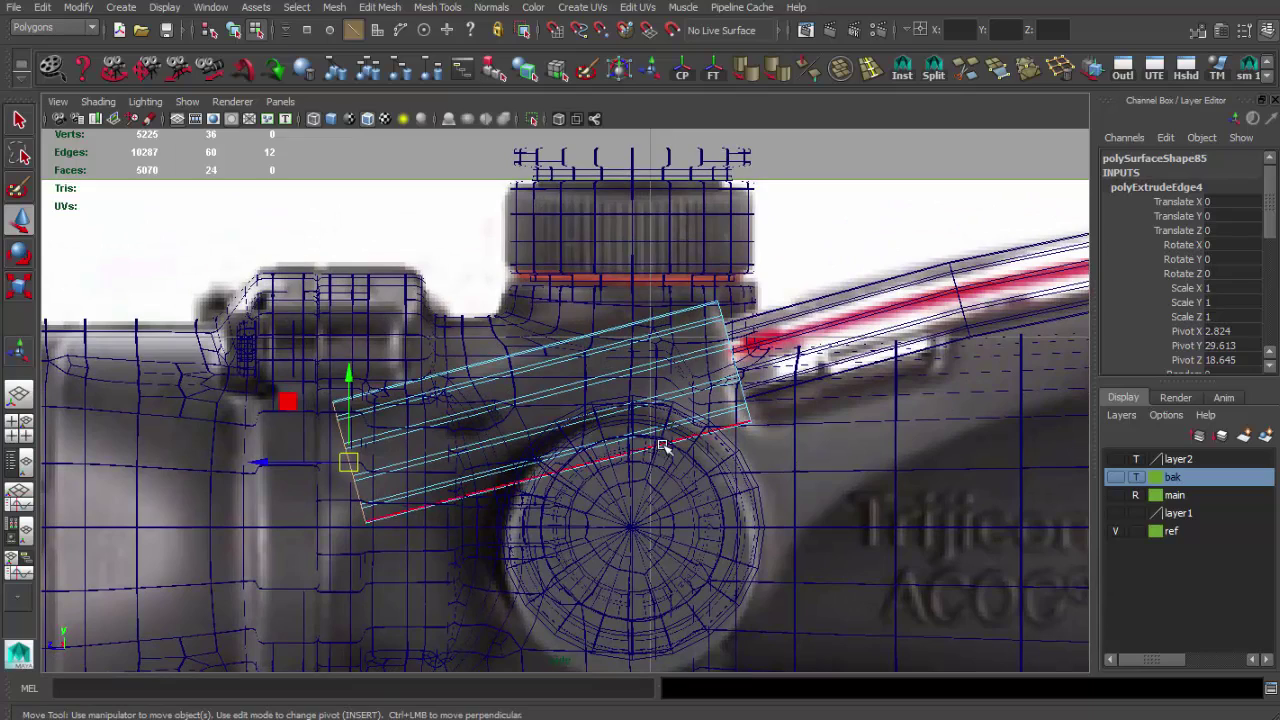
Inspect the new fin in solid shading and compare it with the reference photo.
left_click_drag(676, 441, 634, 419, "alt")
key("5")
mouse_move(629, 334)
left_mouse_down("alt")
mouse_move(423, 391)
mouse_move(816, 391)
left_mouse_up("alt")
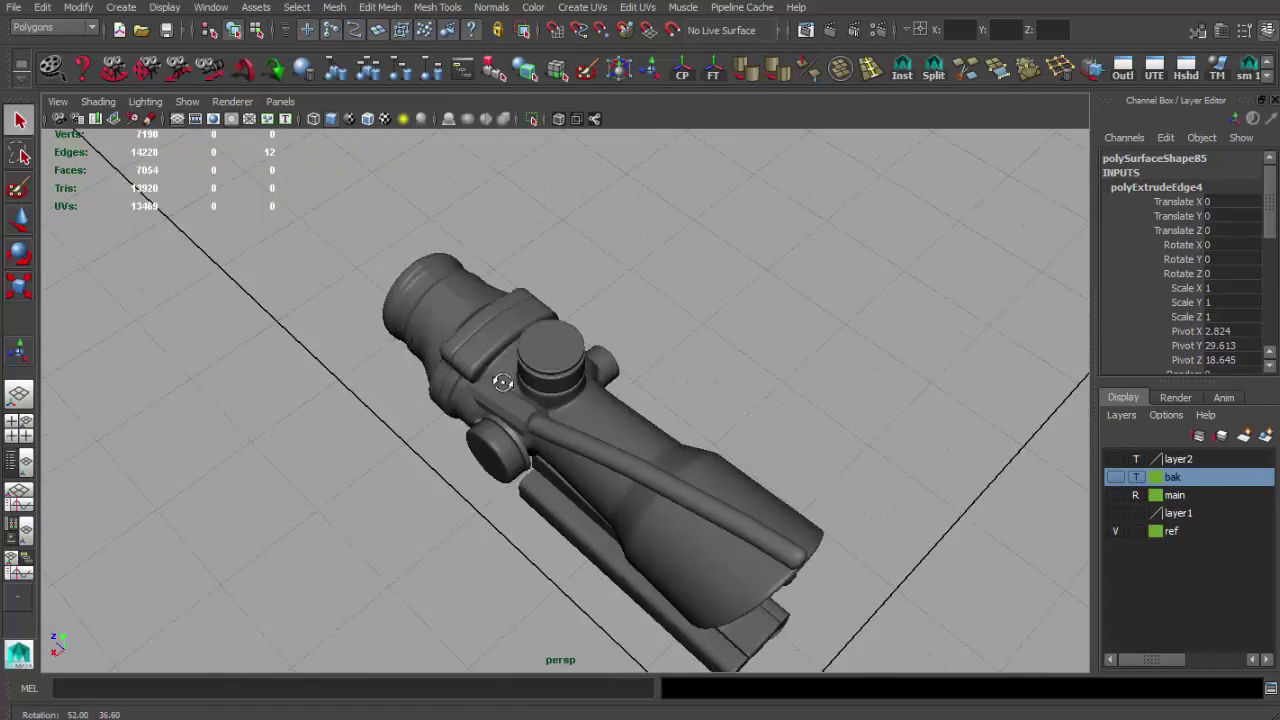
mouse_move(816, 391)
left_mouse_down("alt")
mouse_move(650, 372)
mouse_move(471, 329)
left_mouse_up("alt")
left_click(650, 372)
scroll(586, 437, "up", 5)
mouse_move(586, 437)
left_mouse_down("alt")
mouse_move(523, 449)
mouse_move(530, 440)
mouse_move(352, 358)
mouse_move(449, 410)
mouse_move(342, 620)
left_mouse_up("alt")
key("alt+Tab")
key("alt+Tab")
mouse_move(274, 477)
left_mouse_down()
mouse_move(293, 418)
mouse_move(345, 476)
left_mouse_up()
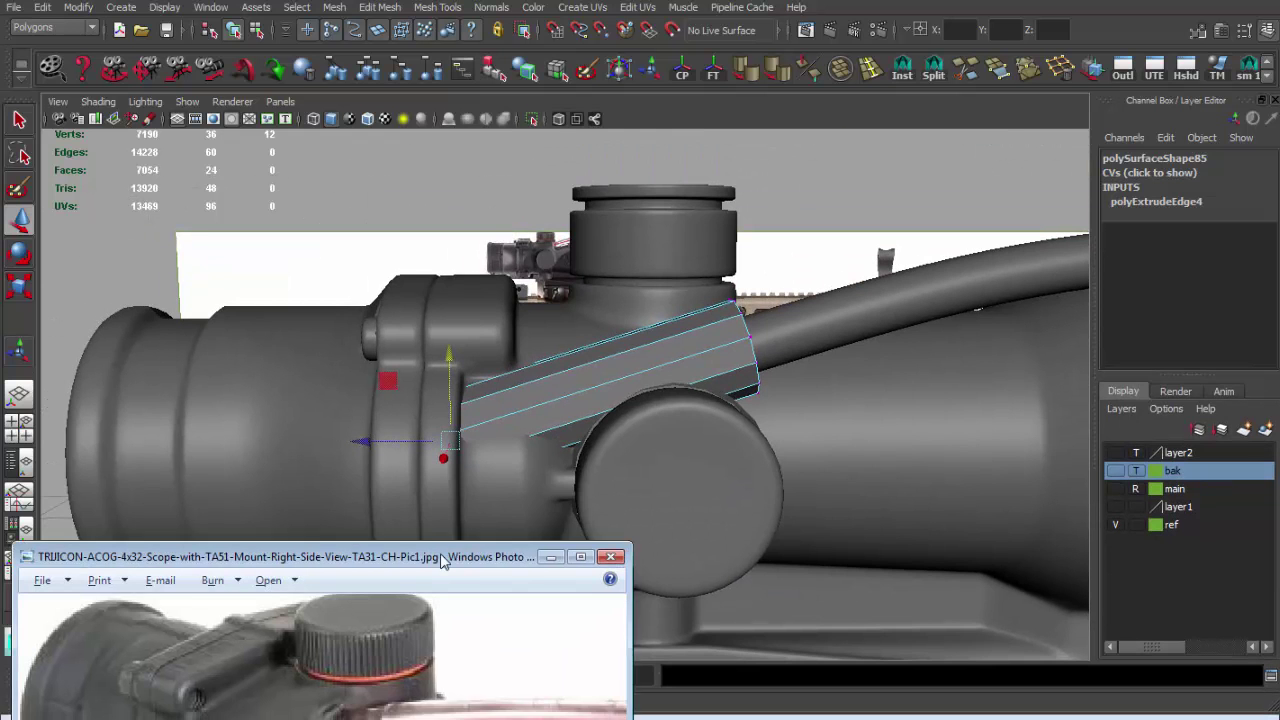
Check the reference photo and orbit in close on the extracted ring.
left_click_drag(442, 557, 456, 507)
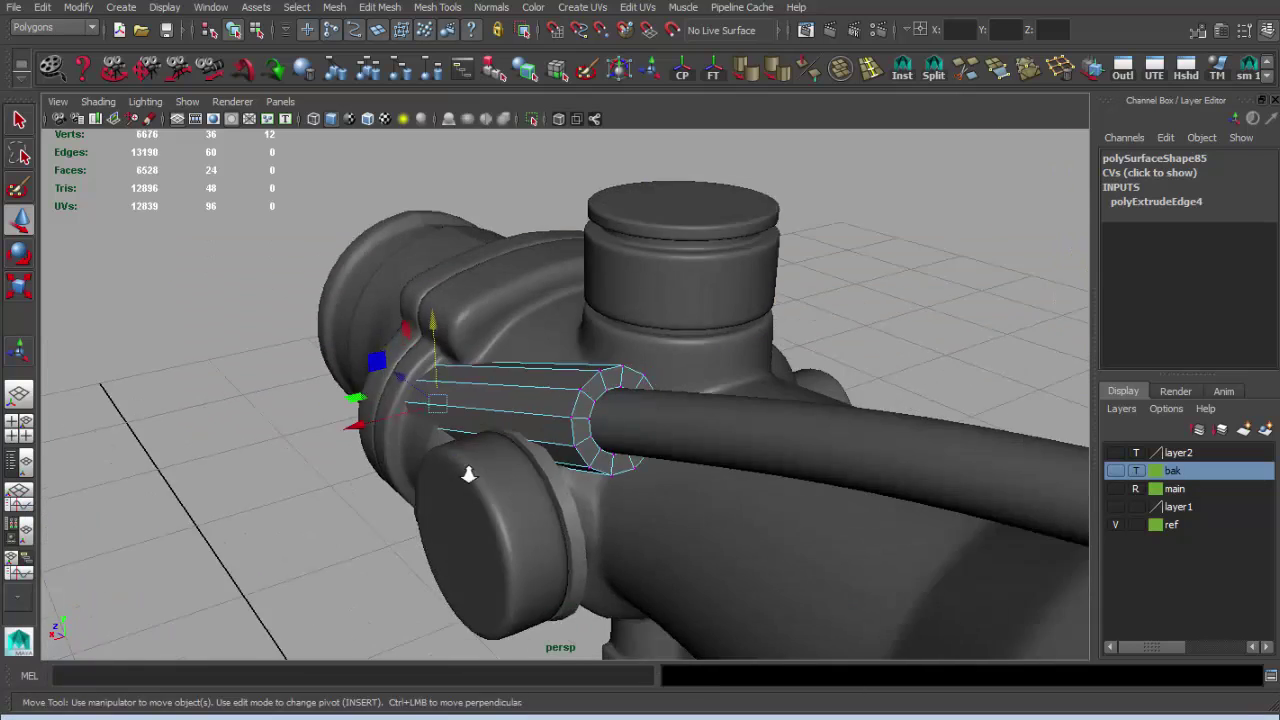
left_click_drag(399, 354, 655, 443, "alt")
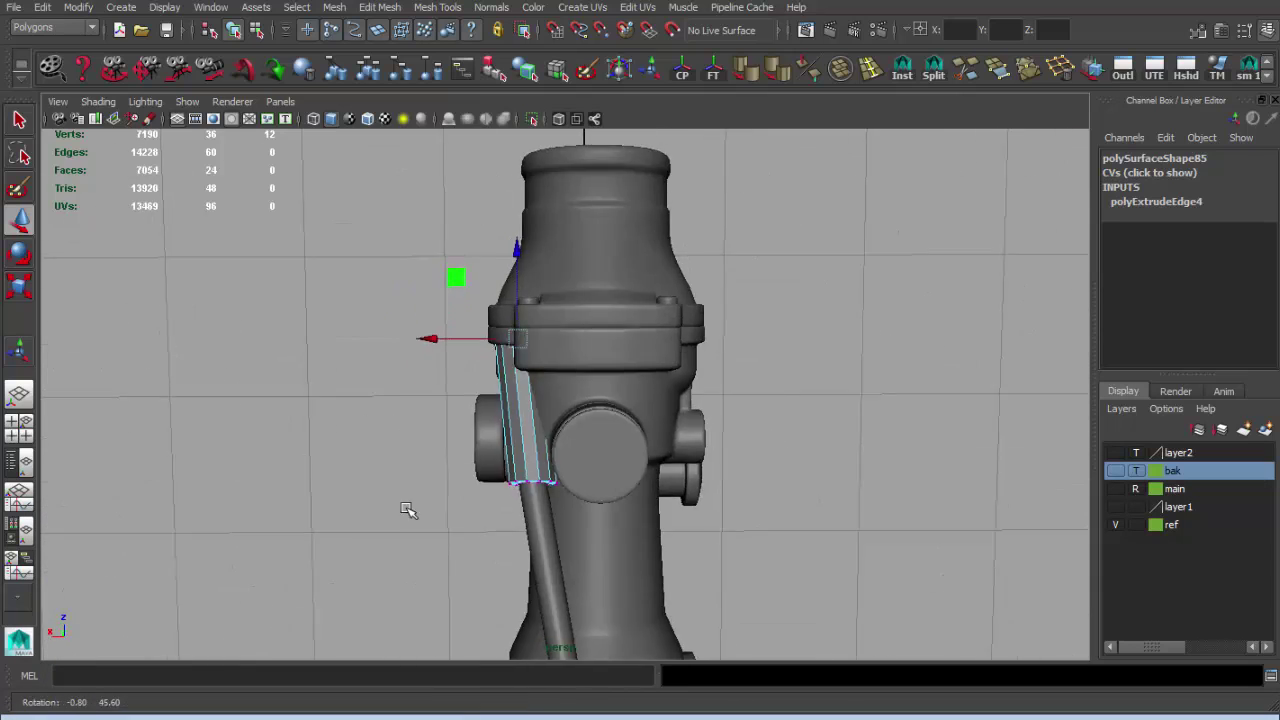
right_click_drag(655, 443, 707, 486, "alt")
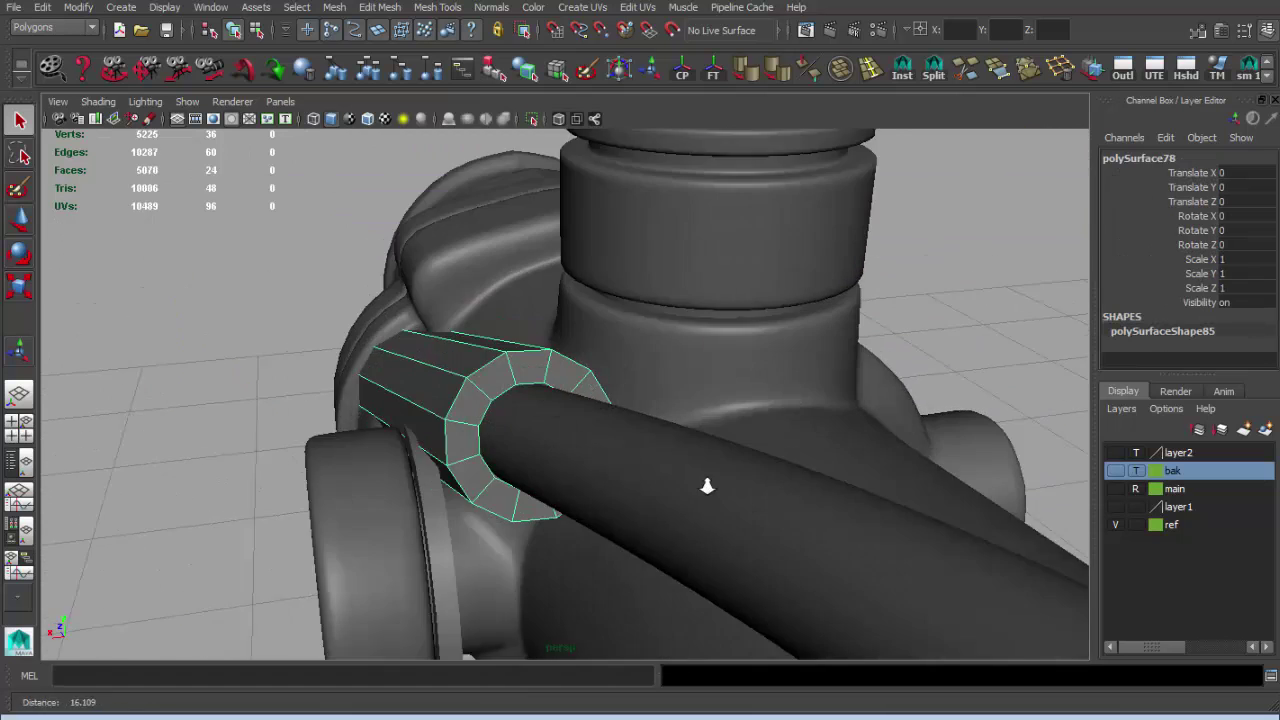
left_click_drag(707, 486, 443, 463, "alt")
left_click(449, 712)
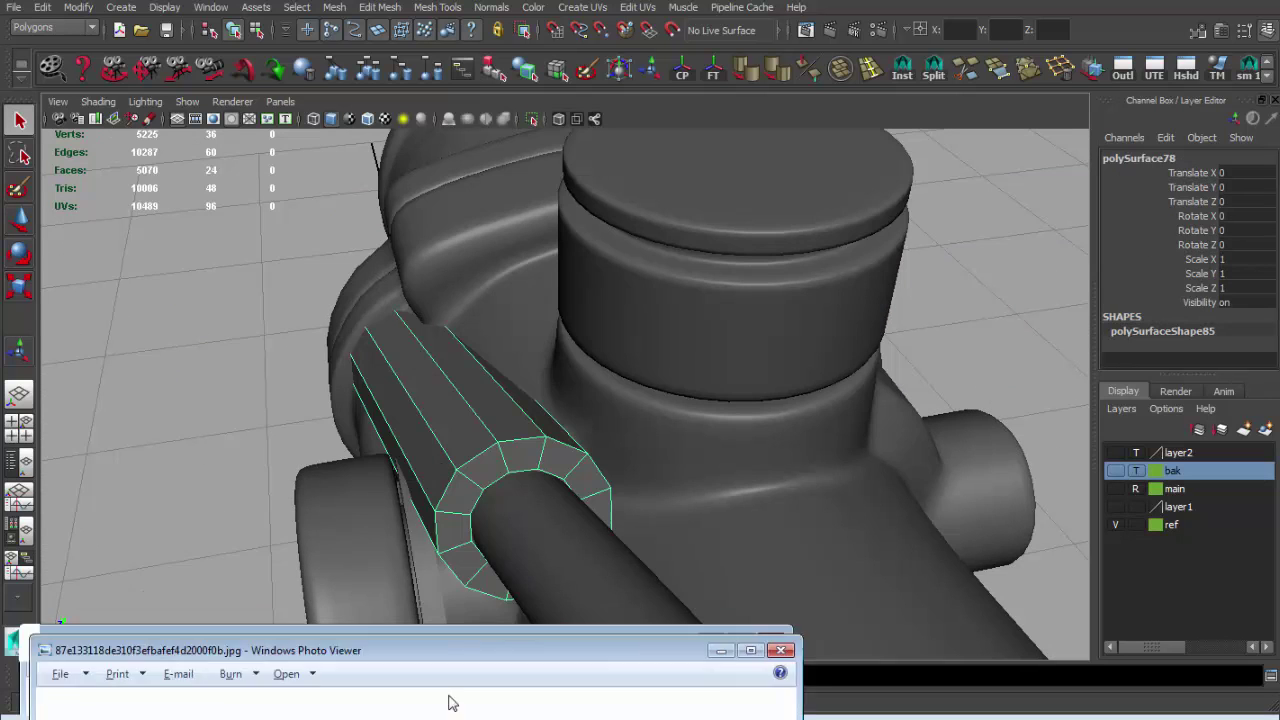
left_click_drag(440, 628, 215, 510)
left_click_drag(443, 386, 740, 388, "alt")
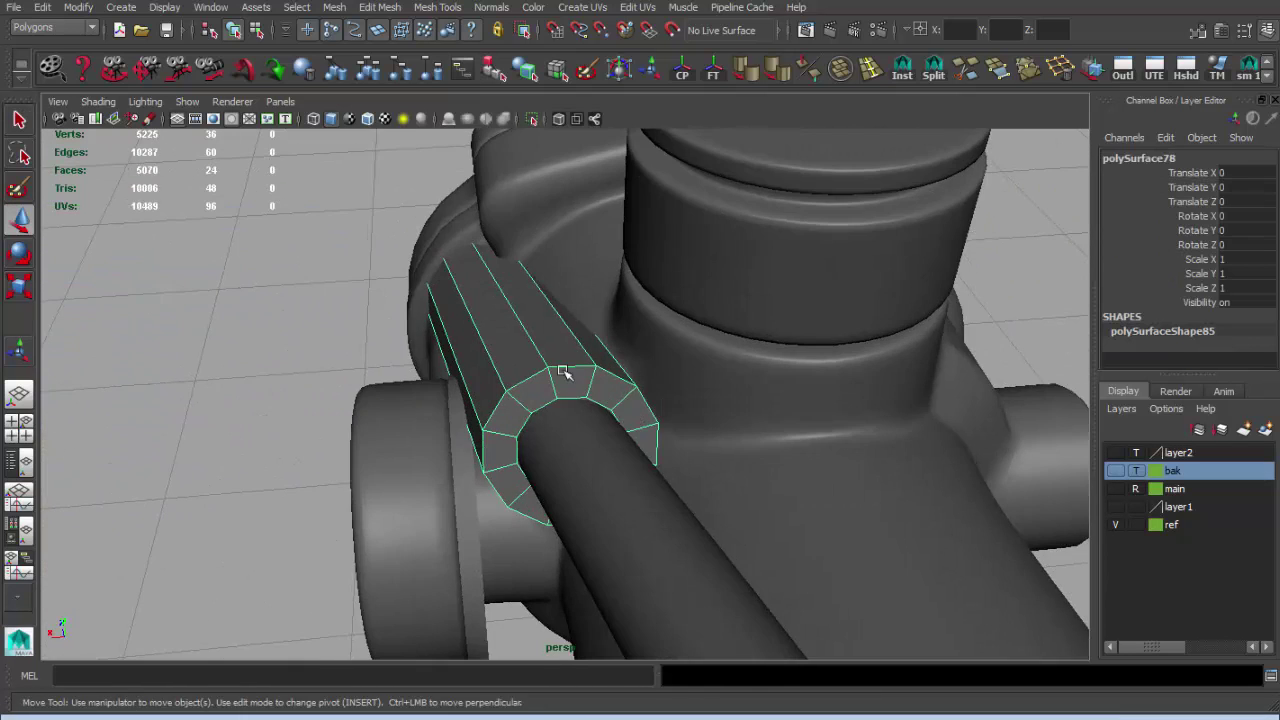
mouse_move(563, 372)
left_mouse_down("alt")
mouse_move(563, 337)
mouse_move(537, 400)
left_mouse_up("alt")
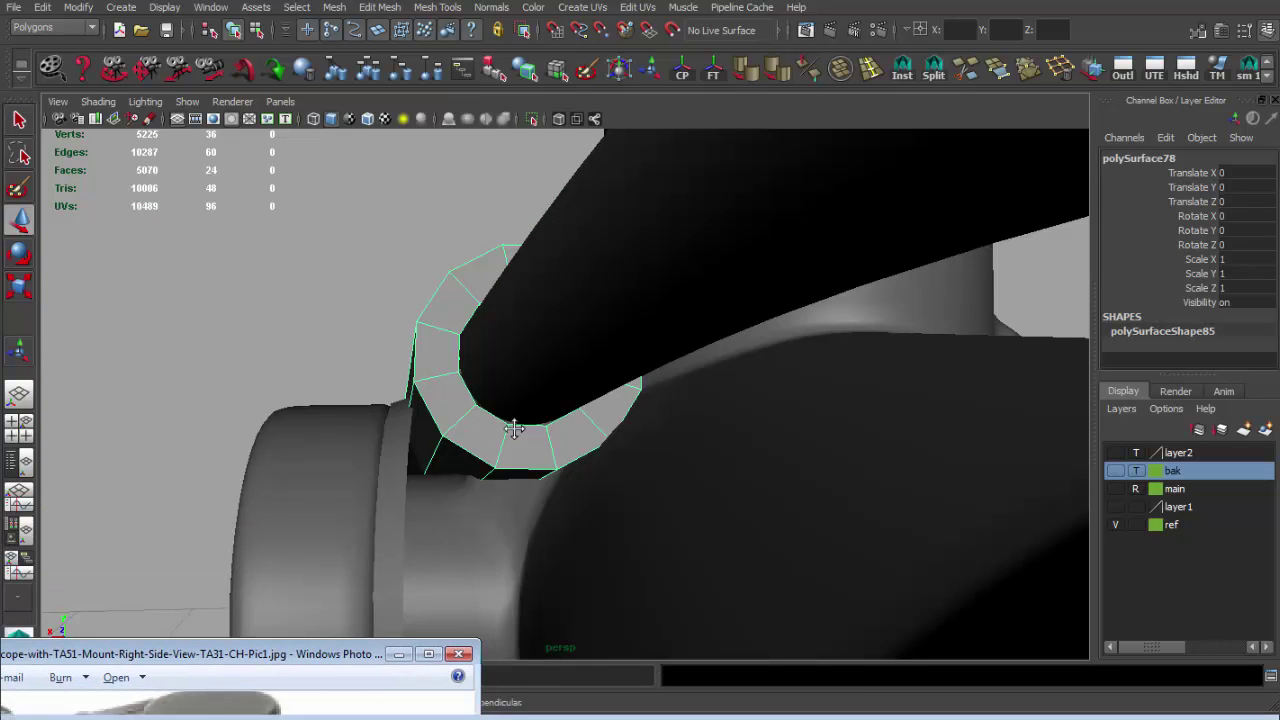
left_click_drag(513, 429, 500, 439, "alt")
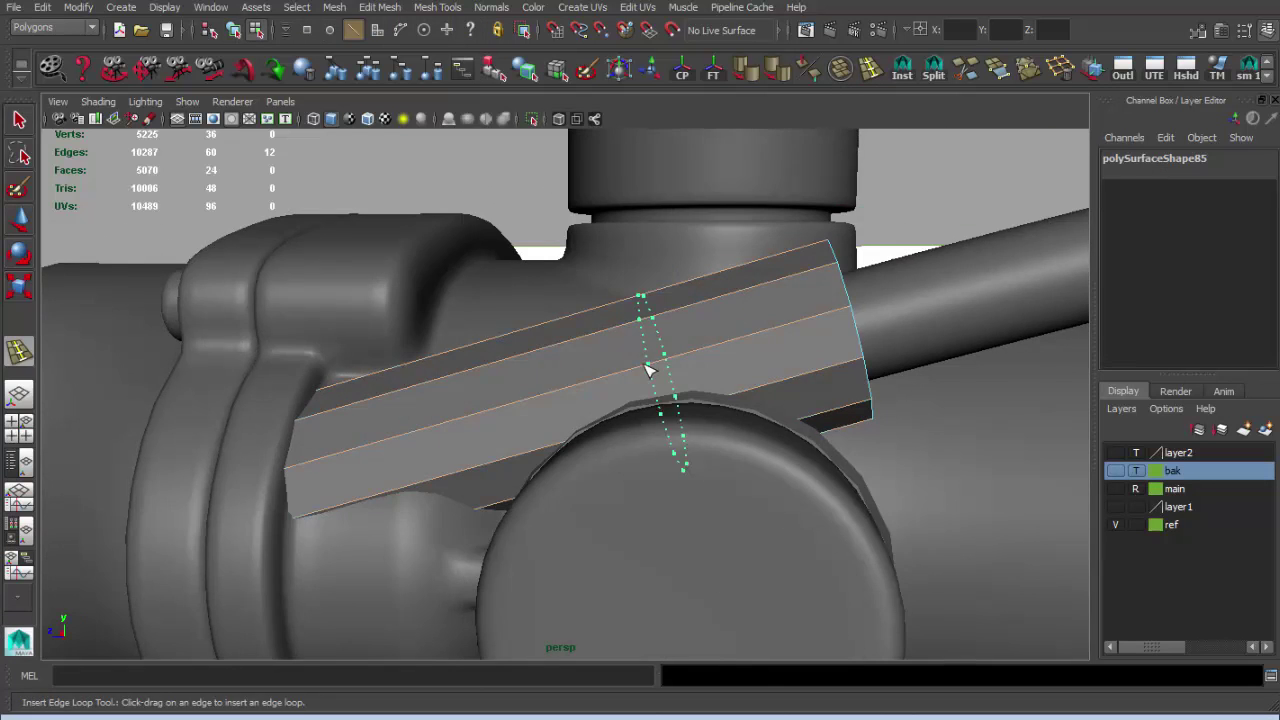
Insert an edge loop across the mount block and delete the selected mount faces.
left_click(651, 366)
left_click_drag(814, 366, 677, 416, "alt")
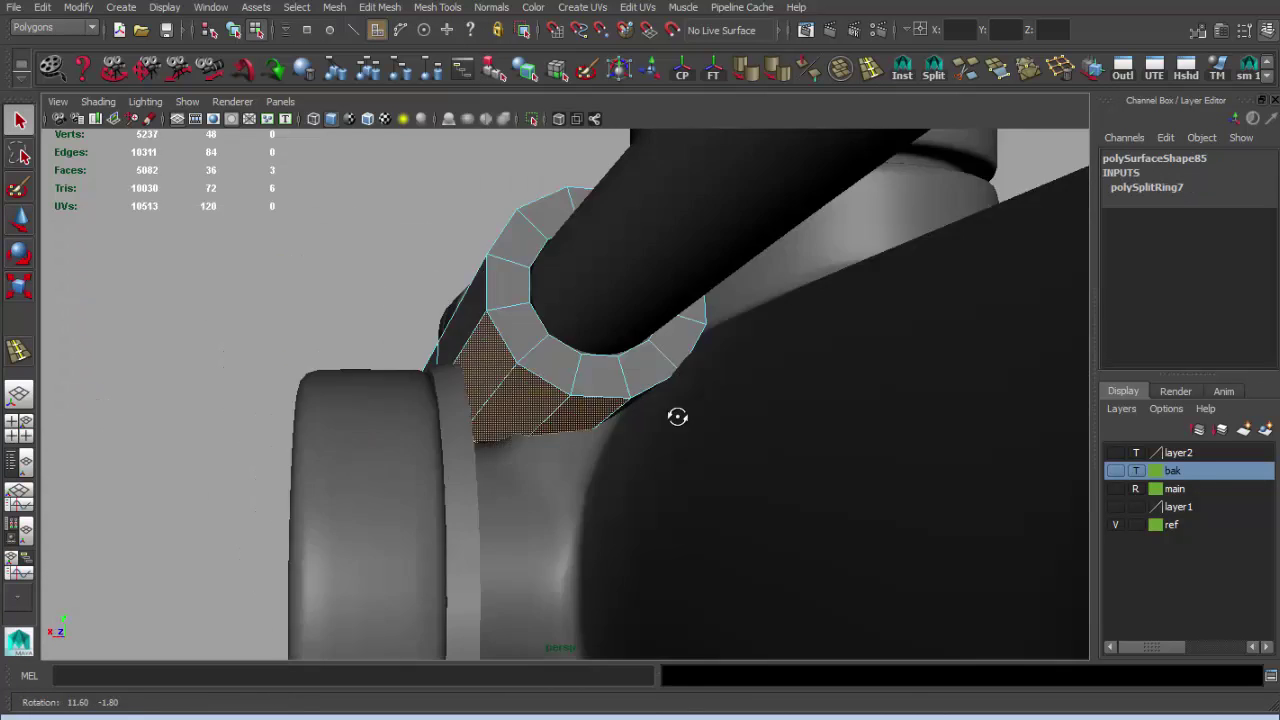
key("Delete")
mouse_move(620, 385)
left_mouse_down("alt")
mouse_move(511, 432)
mouse_move(689, 437)
mouse_move(715, 510)
left_mouse_up("alt")
Extrude the open edge under the tube and compare the strip with the reference photo.
left_click(511, 432)
key("ctrl+e")
mouse_move(623, 423)
left_mouse_down("alt")
mouse_move(780, 366)
mouse_move(783, 383)
left_mouse_up("alt")
key("q")
mouse_move(675, 347)
left_mouse_down("alt")
mouse_move(729, 343)
mouse_move(634, 343)
left_mouse_up("alt")
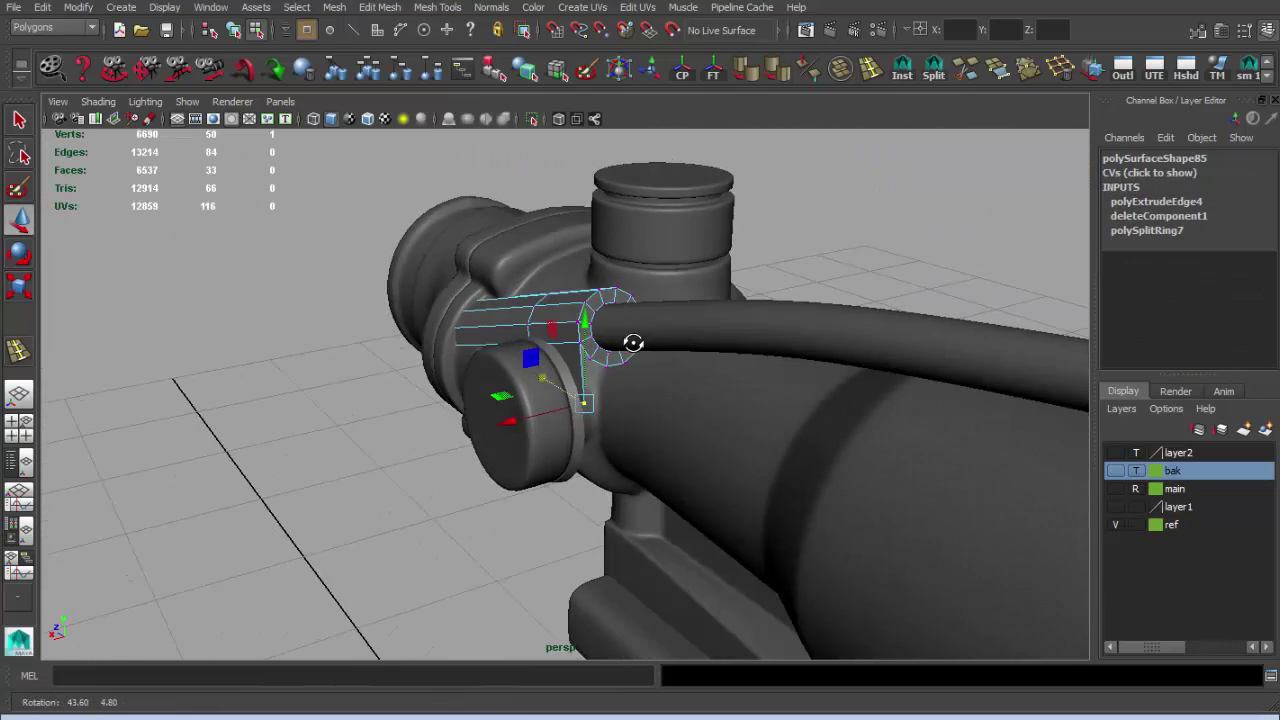
mouse_move(315, 551)
left_mouse_down()
mouse_move(318, 445)
mouse_move(237, 570)
mouse_move(207, 580)
left_mouse_up()
scroll(285, 683, "down", 2)
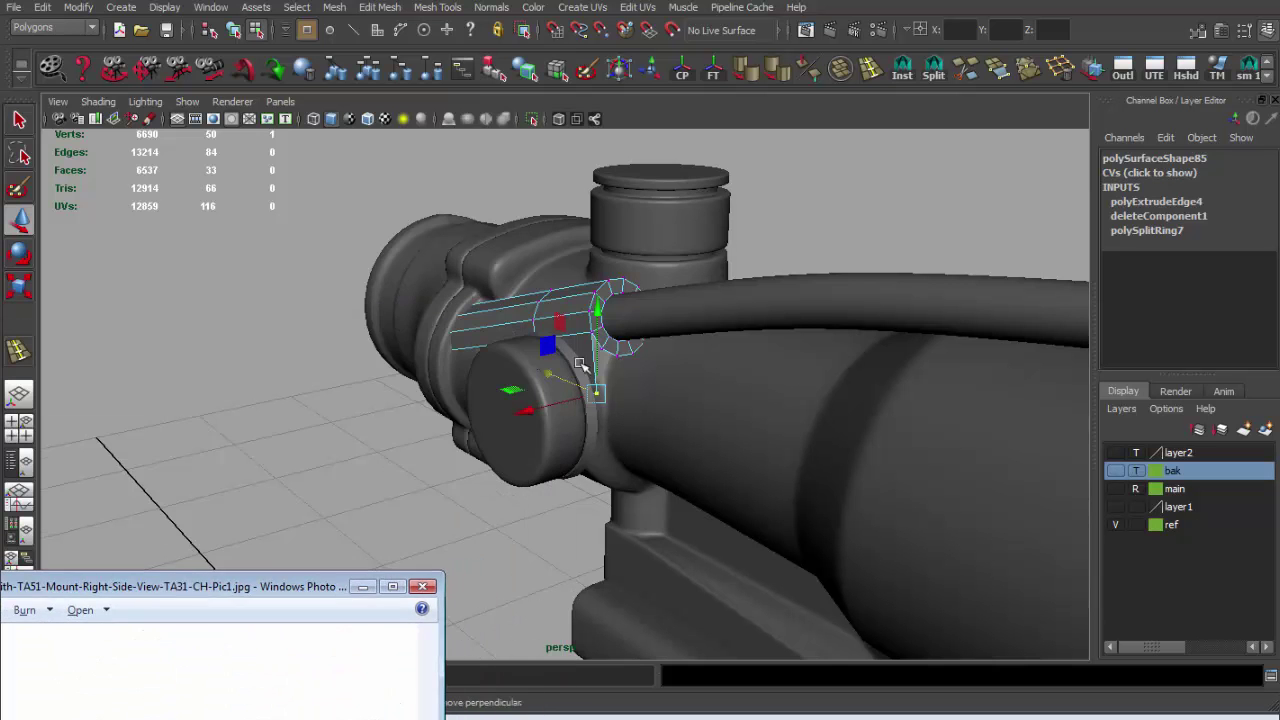
left_click_drag(450, 420, 511, 408, "alt")
mouse_move(440, 378)
left_mouse_down("alt")
mouse_move(497, 392)
mouse_move(491, 598)
mouse_move(466, 529)
mouse_move(466, 366)
mouse_move(541, 400)
mouse_move(313, 716)
left_mouse_up("alt")
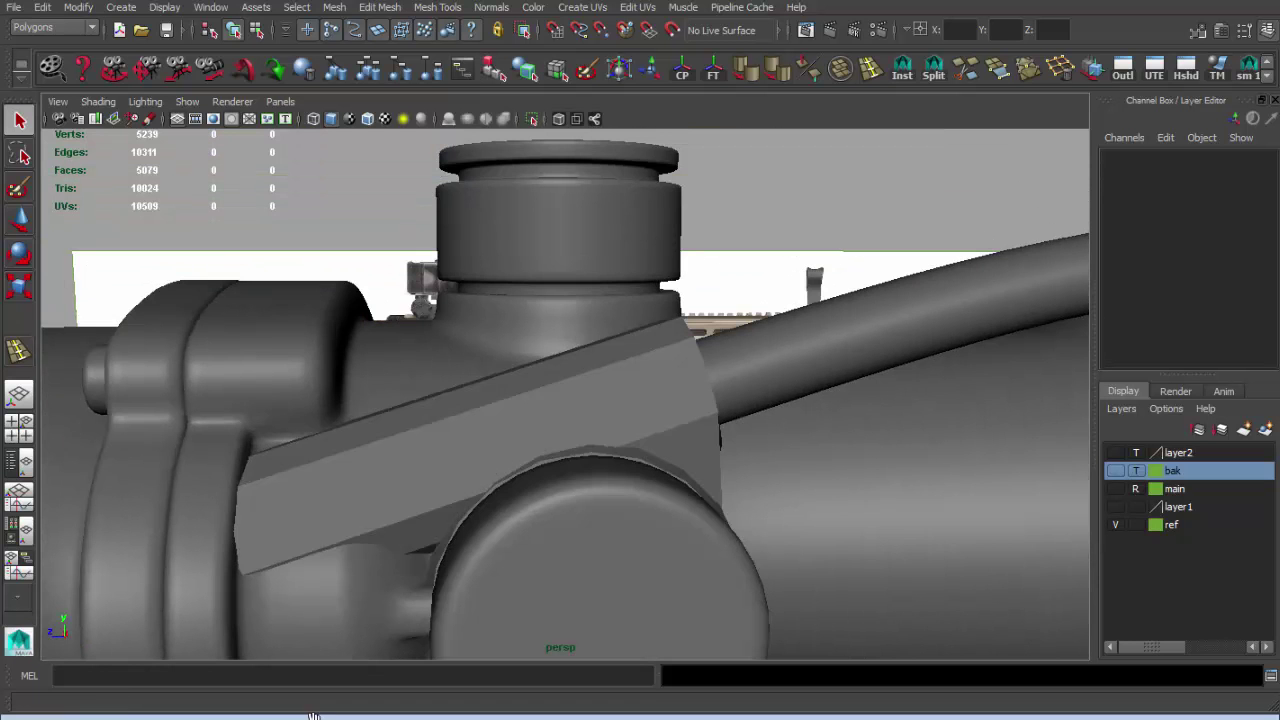
Delete three more faces from the scope mount.
left_click(572, 418)
mouse_move(617, 391)
left_mouse_down("alt")
mouse_move(665, 459)
mouse_move(680, 418)
left_mouse_up("alt")
mouse_move(684, 372)
left_mouse_down("alt")
mouse_move(597, 500)
mouse_move(543, 414)
mouse_move(536, 352)
left_mouse_up("alt")
key("Delete")
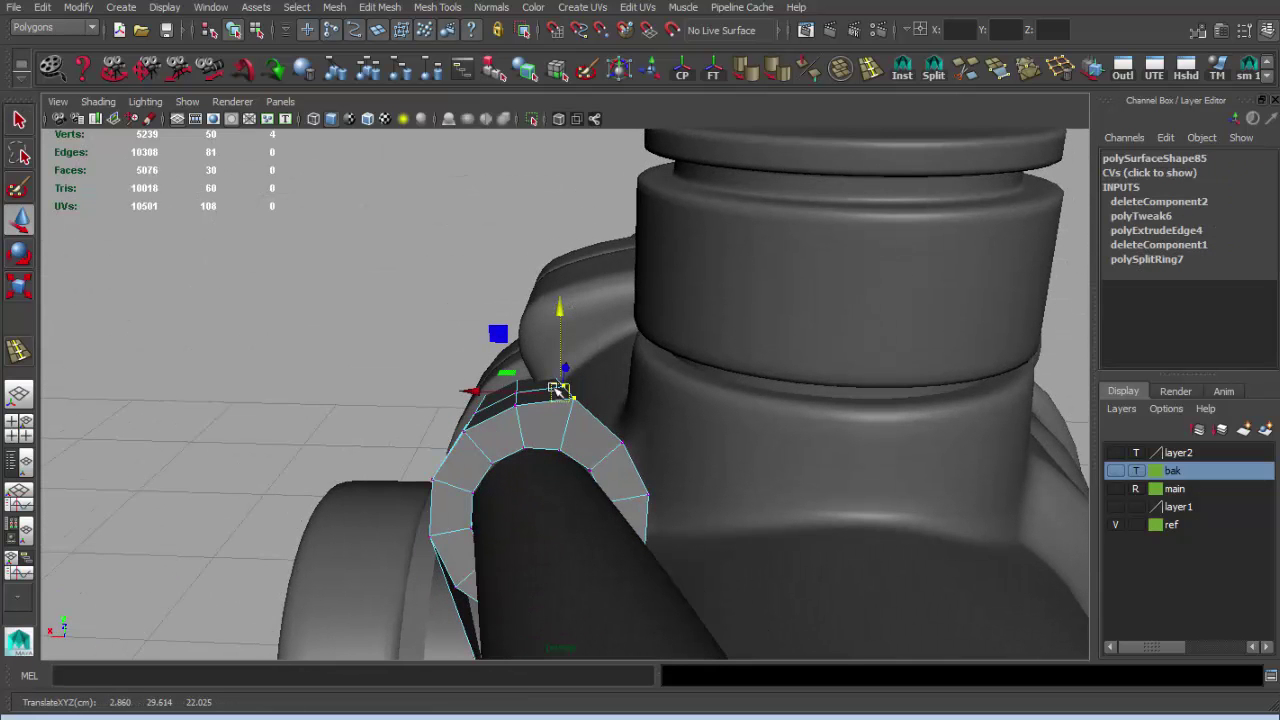
Raise the extruded edge loop slightly, checking the strip in wireframe and shaded views.
key("4")
middle_click_drag(572, 410, 590, 385)
key("5")
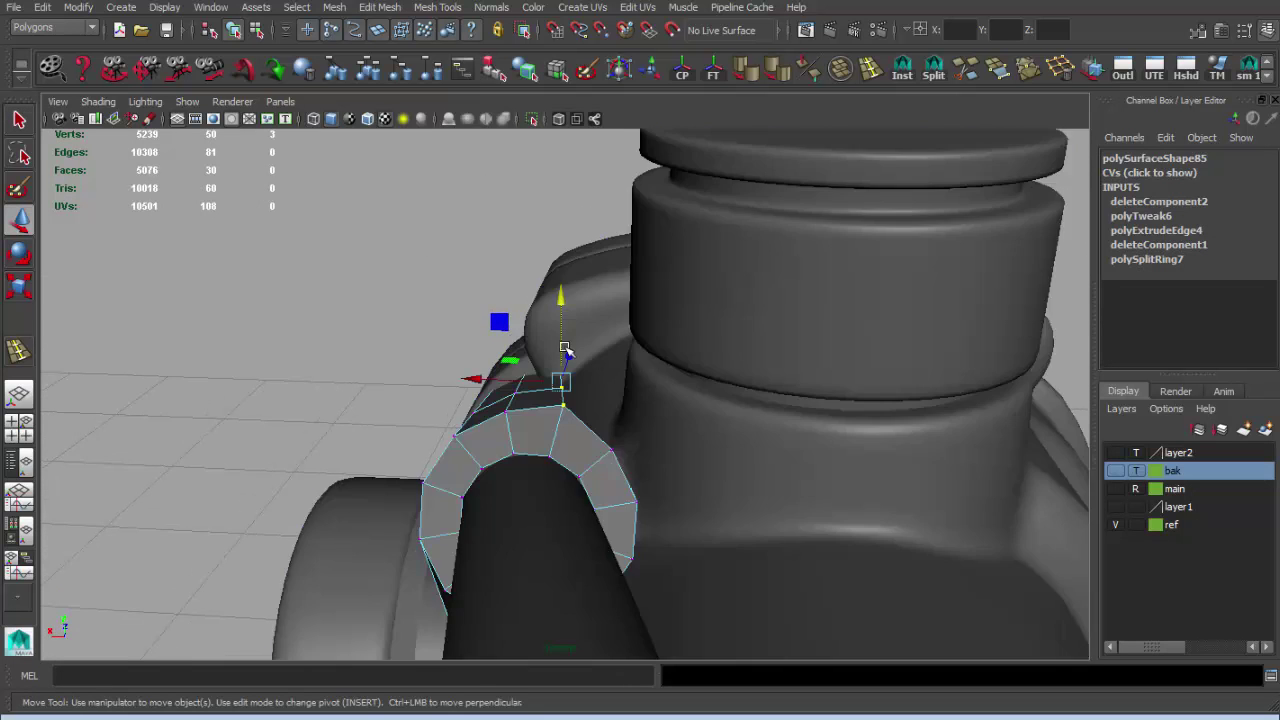
mouse_move(585, 318)
left_mouse_down("alt")
mouse_move(749, 309)
mouse_move(530, 313)
mouse_move(474, 337)
left_mouse_up("alt")
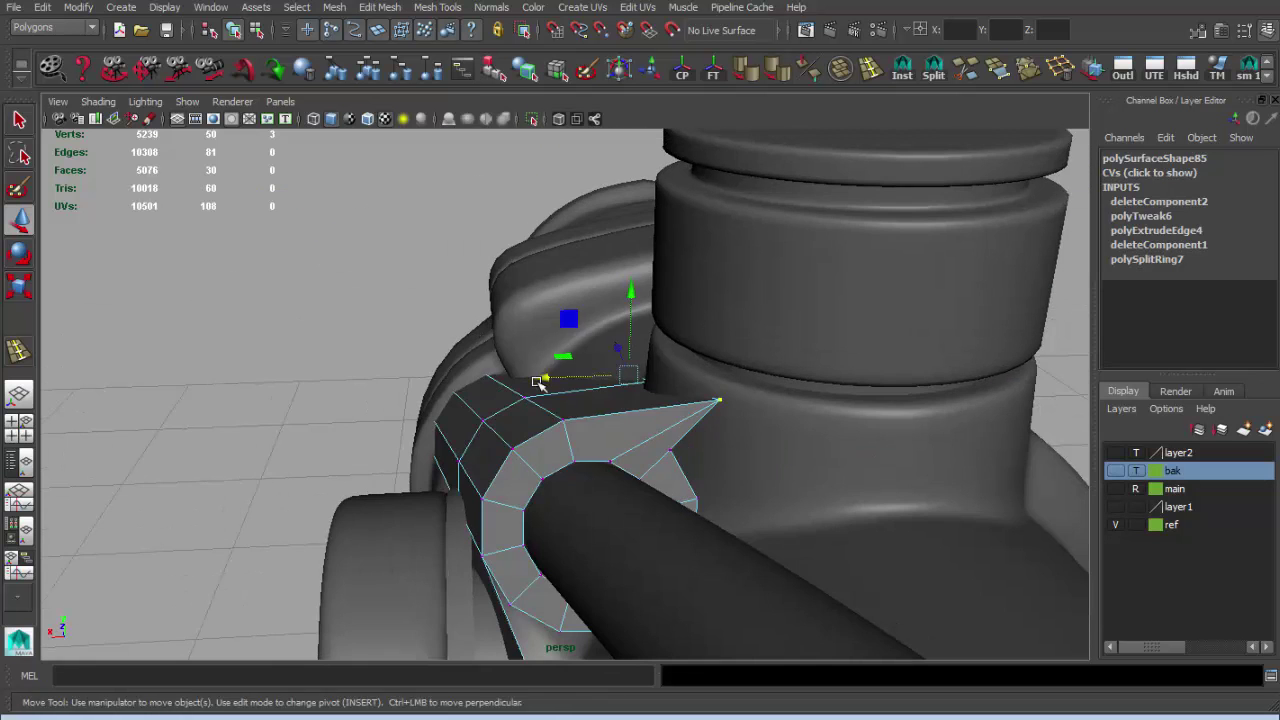
mouse_move(557, 371)
left_mouse_down("alt")
mouse_move(643, 461)
mouse_move(643, 503)
mouse_move(531, 495)
left_mouse_up("alt")
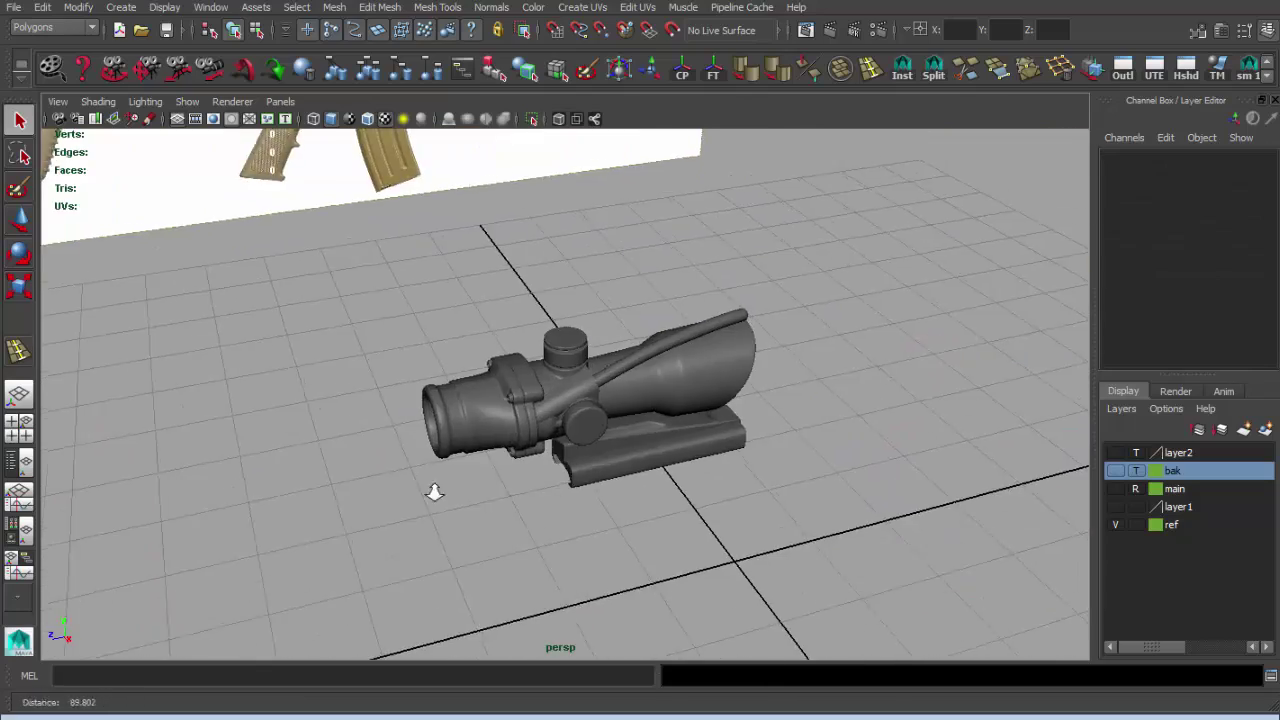
mouse_move(435, 491)
left_mouse_down("alt")
mouse_move(390, 434)
mouse_move(149, 423)
mouse_move(622, 475)
mouse_move(420, 486)
mouse_move(687, 487)
mouse_move(551, 429)
mouse_move(463, 457)
mouse_move(470, 440)
mouse_move(600, 386)
mouse_move(547, 399)
left_mouse_up("alt")
Toggle the selection between the fiber tube and scope body, then clear it.
left_click(551, 429)
left_click(514, 443)
middle_click_drag(514, 443, 648, 311, "alt")
left_click(648, 311)
mouse_move(648, 311)
left_mouse_down("alt")
mouse_move(480, 406)
mouse_move(603, 398)
mouse_move(543, 371)
mouse_move(651, 457)
left_mouse_up("alt")
left_click(480, 406)
left_click(603, 398)
left_click(651, 457)
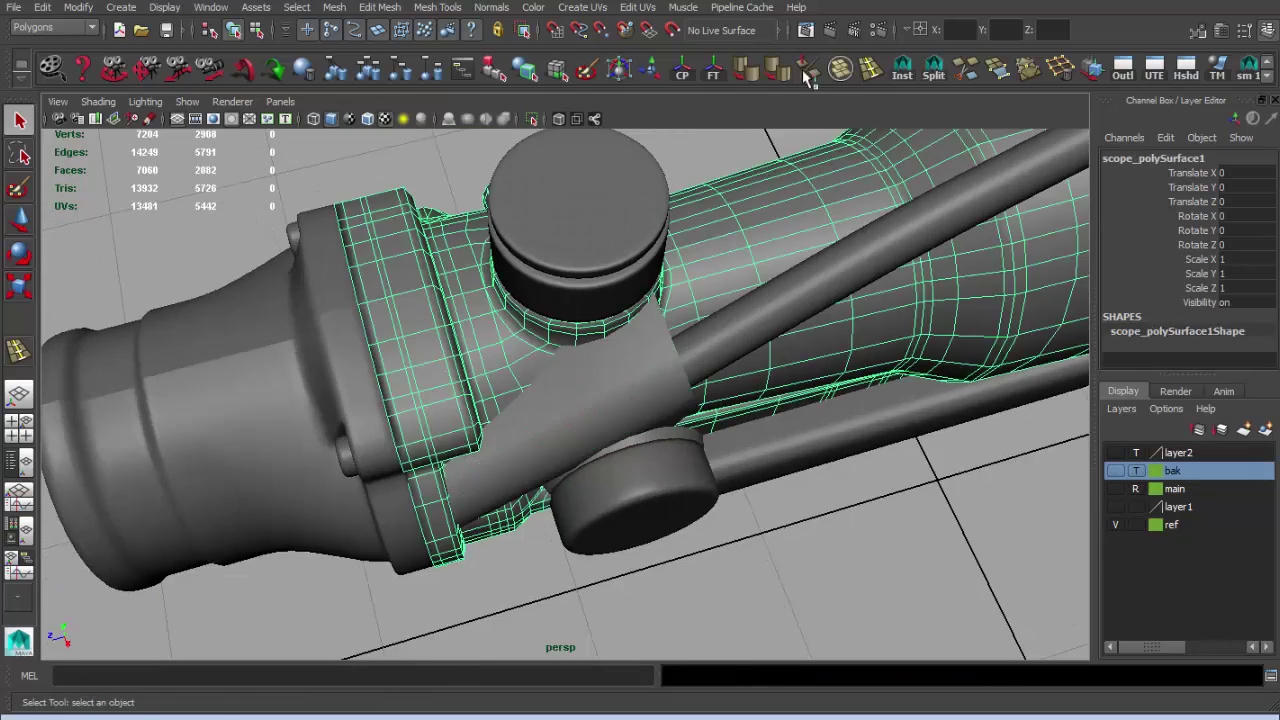
left_click(842, 72)
Pick the scope body out from the fiber tube and side-knob ring cylinder.
mouse_move(514, 267)
left_mouse_down("alt")
mouse_move(473, 316)
mouse_move(542, 437)
mouse_move(746, 94)
left_mouse_up("alt")
left_click(494, 343)
left_click(542, 437)
left_click(542, 437)
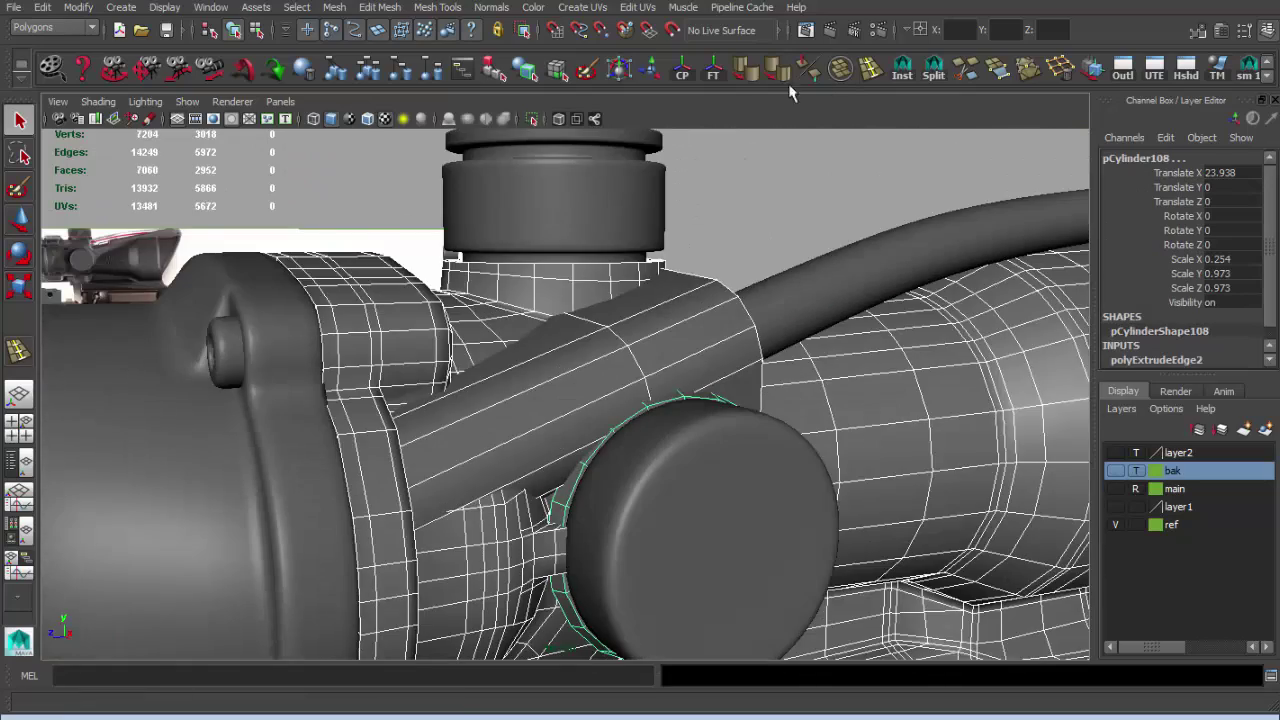
left_click(697, 286)
Isolate the scope body, frame it, and select it in the perspective view.
left_click(532, 119)
key("f")
mouse_move(674, 331)
left_mouse_down("alt")
mouse_move(498, 302)
mouse_move(569, 386)
mouse_move(528, 314)
mouse_move(417, 294)
mouse_move(389, 333)
mouse_move(457, 323)
mouse_move(436, 309)
mouse_move(290, 300)
mouse_move(285, 345)
mouse_move(700, 357)
mouse_move(500, 300)
left_mouse_up("alt")
left_click(498, 302)
key("space")
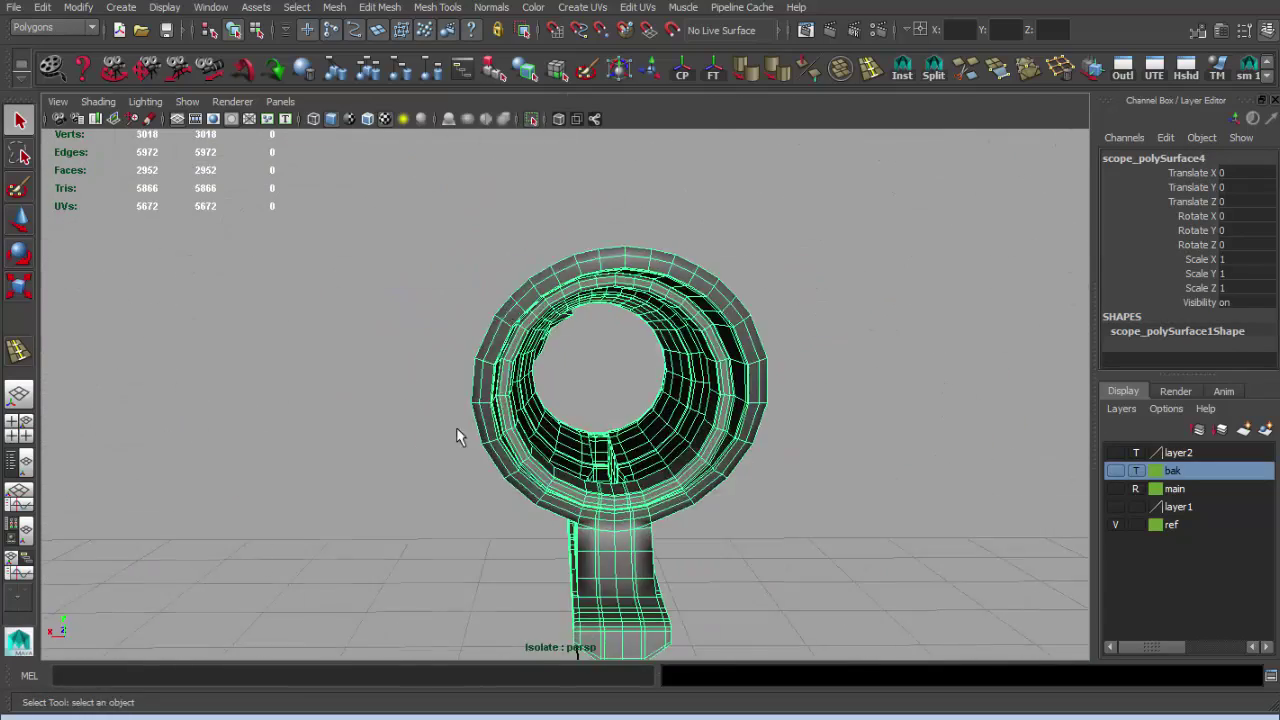
key("space")
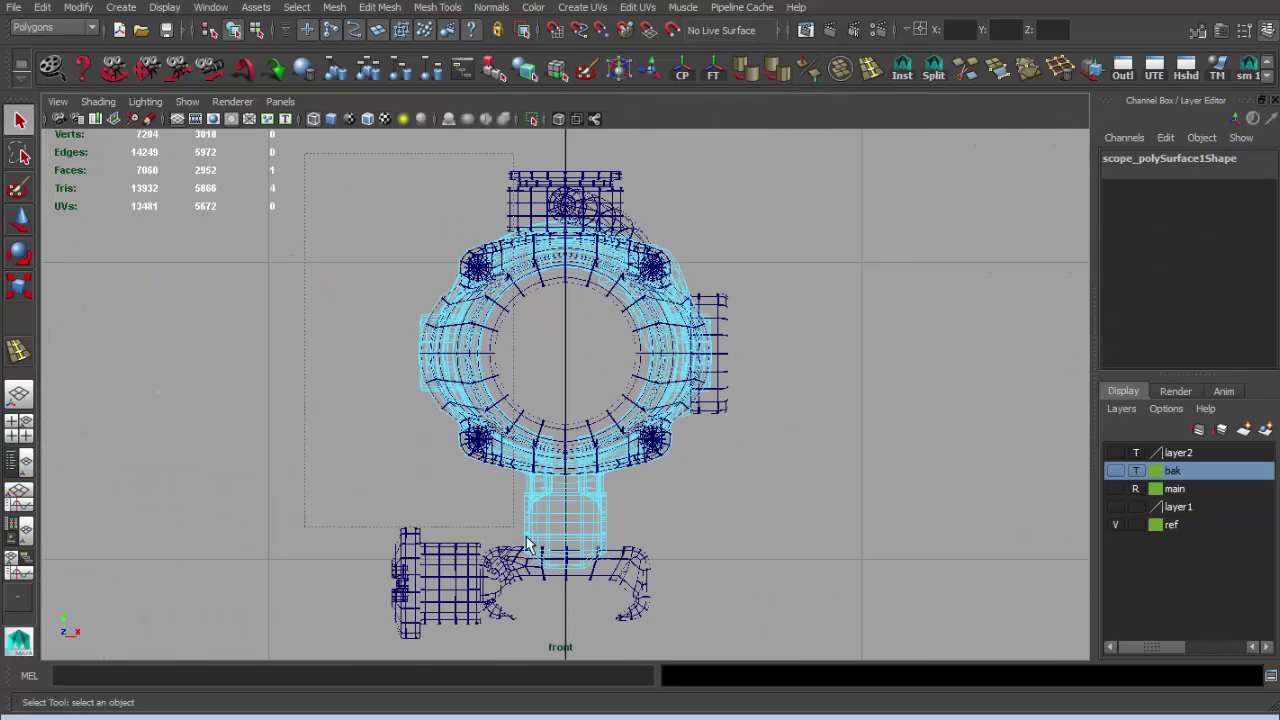
key("space")
key("space")
Separate the body into parts with Mesh > Separate and select the other half for Soften Edge.
left_click(334, 7)
left_click(361, 108)
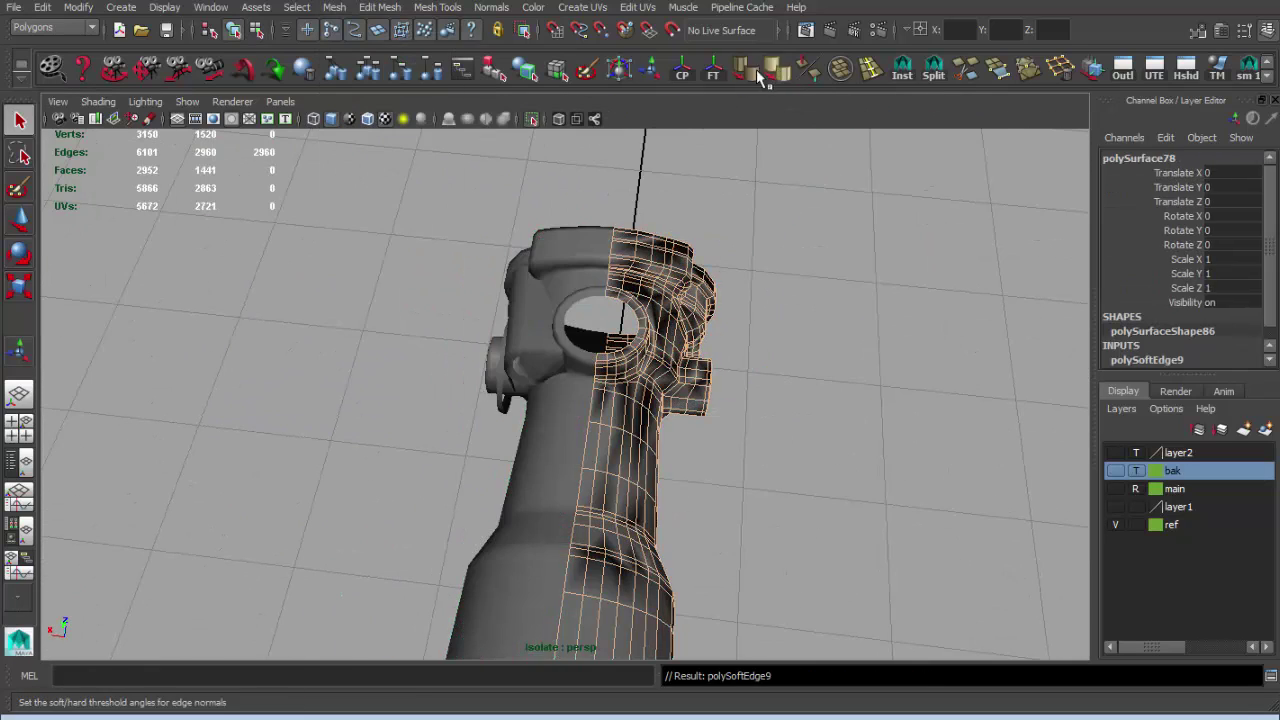
left_click(437, 9)
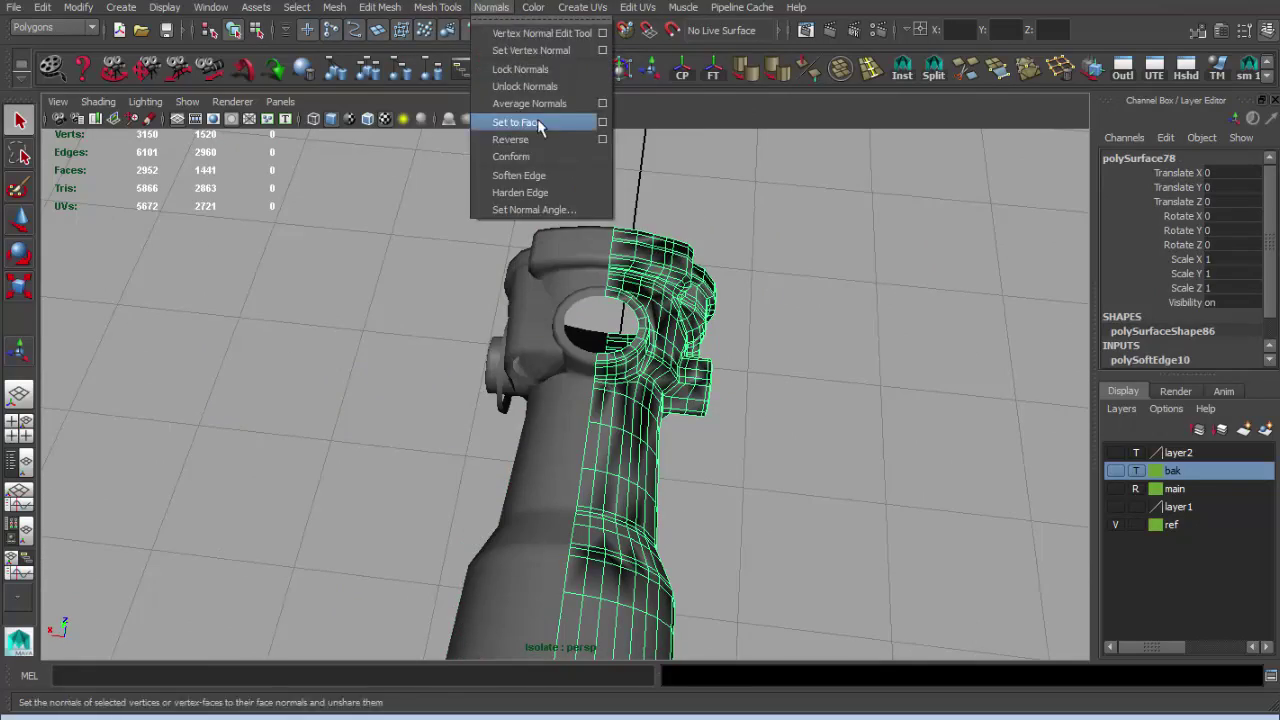
mouse_move(580, 189)
left_mouse_down("alt")
mouse_move(766, 194)
mouse_move(578, 134)
mouse_move(567, 215)
mouse_move(608, 206)
left_mouse_up("alt")
Select the scope half and orbit in close, side-on to the ring mechanism.
left_click(240, 229)
right_click_drag(240, 229, 729, 329, "alt")
left_click_drag(729, 329, 526, 334, "alt")
left_click(603, 357)
mouse_move(603, 357)
left_mouse_down("alt")
mouse_move(606, 289)
mouse_move(540, 283)
mouse_move(457, 229)
left_mouse_up("alt")
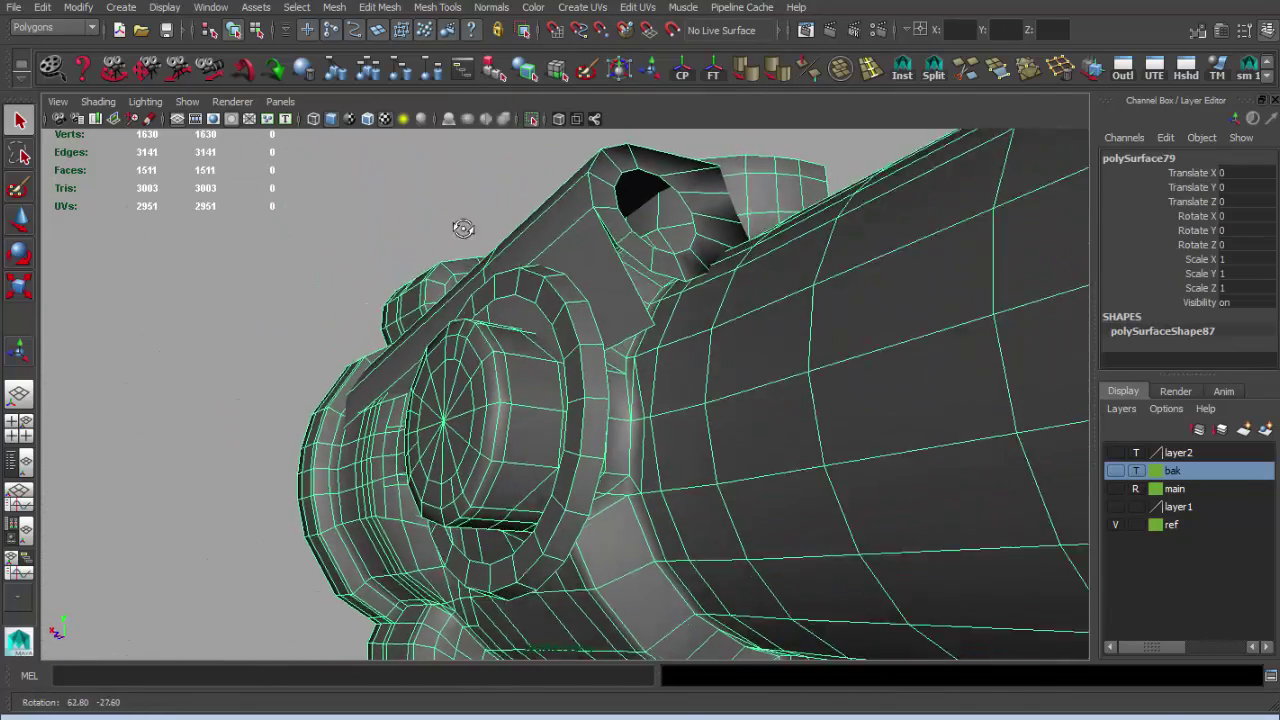
right_click_drag(457, 229, 585, 270, "alt")
mouse_move(587, 270)
left_mouse_down("alt")
mouse_move(530, 384)
mouse_move(508, 392)
mouse_move(455, 355)
mouse_move(560, 371)
mouse_move(566, 354)
mouse_move(717, 307)
mouse_move(386, 383)
left_mouse_up("alt")
Select the edge loop around the ring, then return to object mode with nothing selected.
double_click(530, 397)
key("w")
key("r")
key("q")
left_click(390, 393)
key("F8")
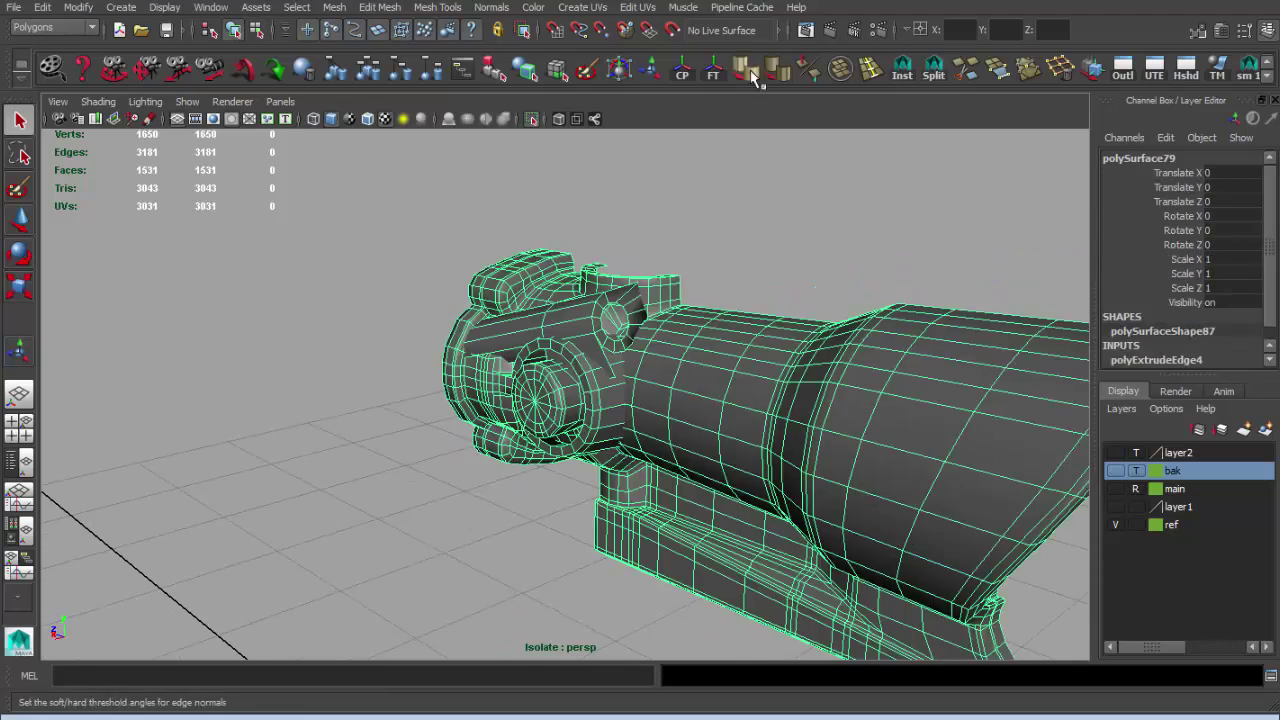
left_click(729, 309)
key("w")
mouse_move(729, 309)
left_mouse_down("alt")
mouse_move(592, 303)
mouse_move(634, 229)
mouse_move(507, 300)
left_mouse_up("alt")
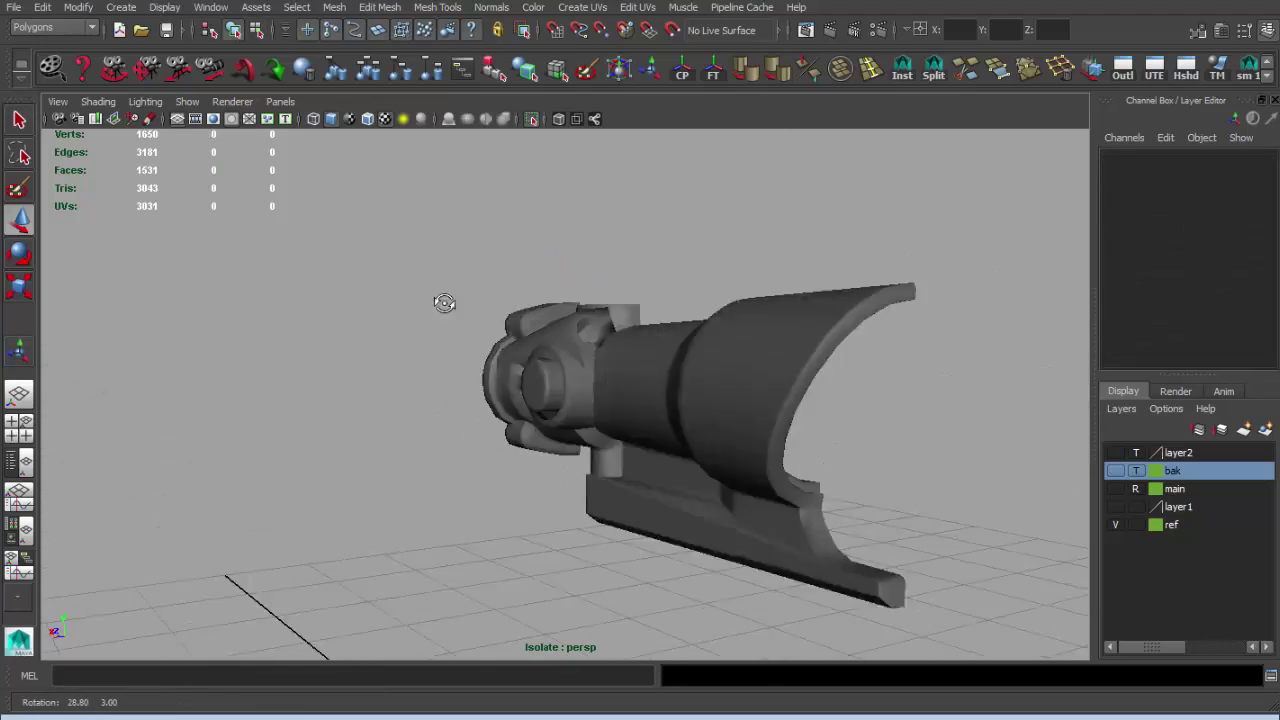
scroll(760, 337, "up", 5)
Select the bolt cap faces on the scope half and delete them.
left_click(737, 314)
key("F11")
scroll(731, 349, "up", 2)
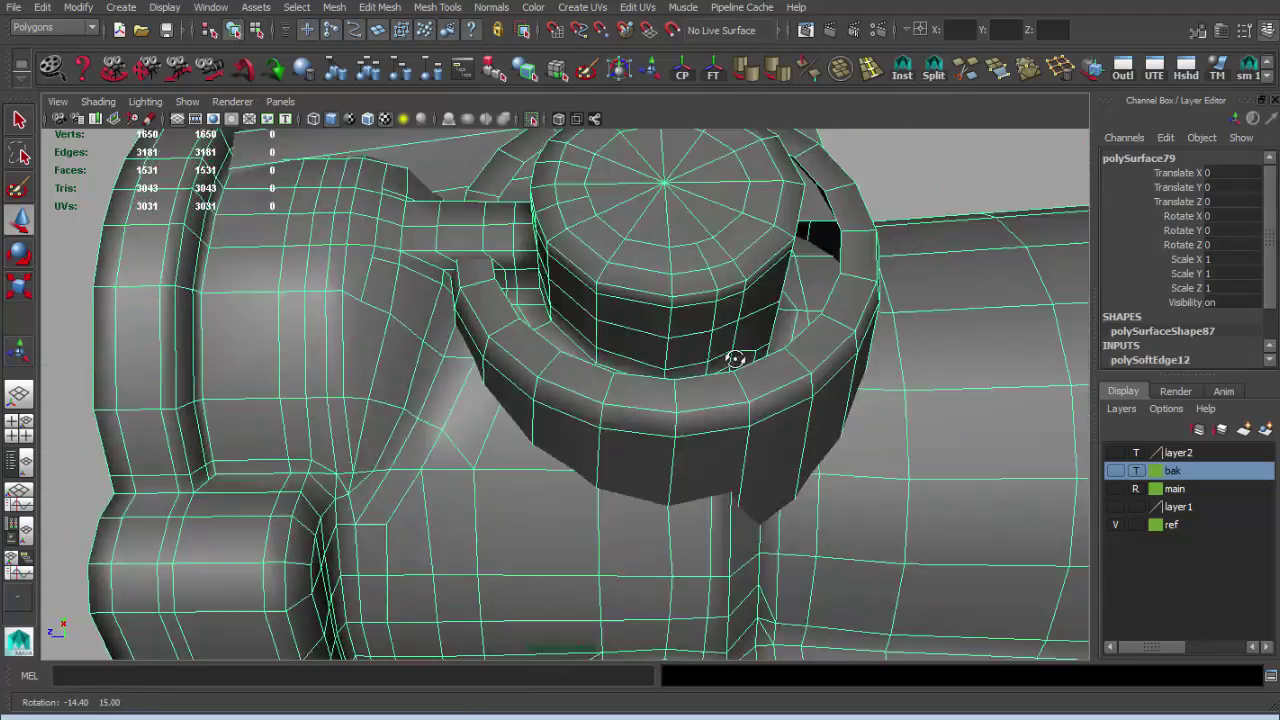
key("q")
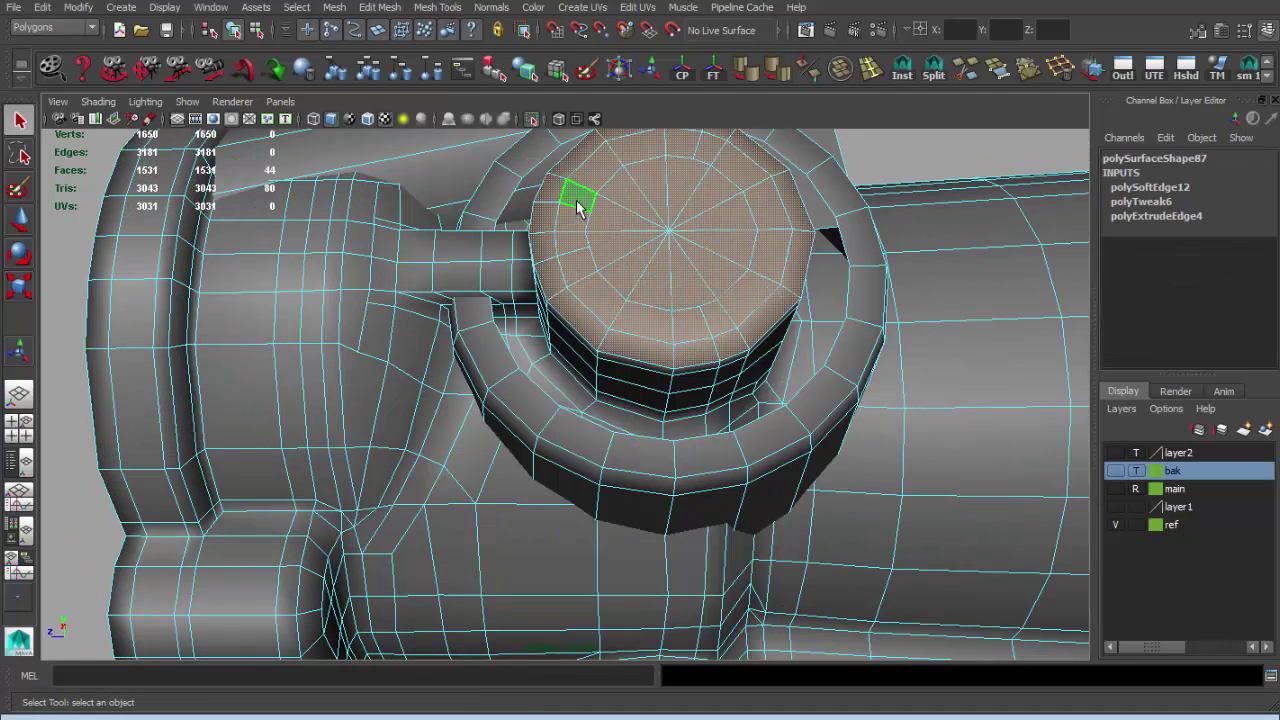
key("Delete")
Select the seven faces behind the ring and delete them, opening a hole.
mouse_move(580, 203)
left_mouse_down("alt")
mouse_move(529, 346)
mouse_move(637, 343)
mouse_move(609, 345)
mouse_move(609, 329)
mouse_move(614, 354)
left_mouse_up("alt")
left_click(481, 340)
mouse_move(494, 303)
left_mouse_down("alt")
mouse_move(508, 418)
mouse_move(436, 355)
left_mouse_up("alt")
left_click(511, 400, "shift")
left_click_drag(457, 441, 470, 354, "alt")
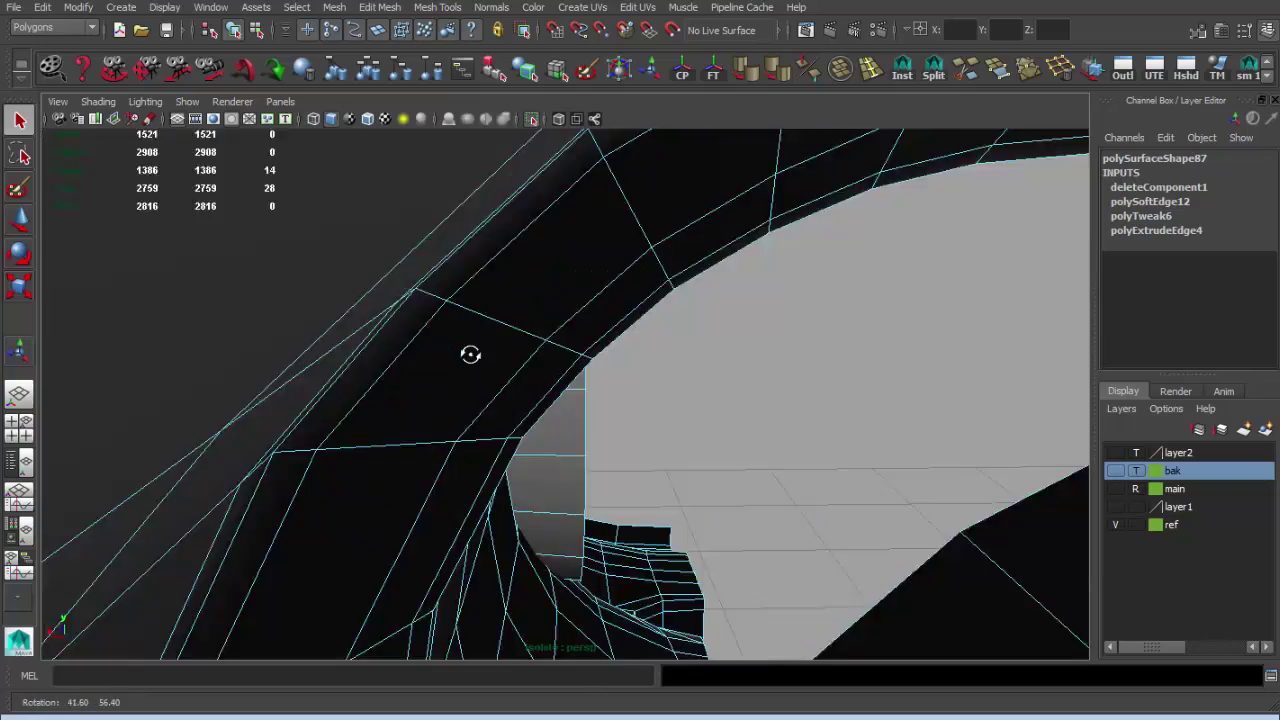
key("f")
mouse_move(522, 287)
left_mouse_down("alt")
mouse_move(608, 269)
mouse_move(686, 223)
left_mouse_up("alt")
left_click(595, 290, "shift")
mouse_move(595, 290)
left_mouse_down("alt")
mouse_move(612, 275)
mouse_move(714, 374)
mouse_move(471, 286)
left_mouse_up("alt")
key("Delete")
Exit Isolate Select and frame the scope half to inspect the open ring hole.
key("F8")
mouse_move(471, 286)
right_mouse_down("alt")
mouse_move(495, 340)
mouse_move(626, 378)
right_mouse_up("alt")
key("ctrl+1")
key("F11")
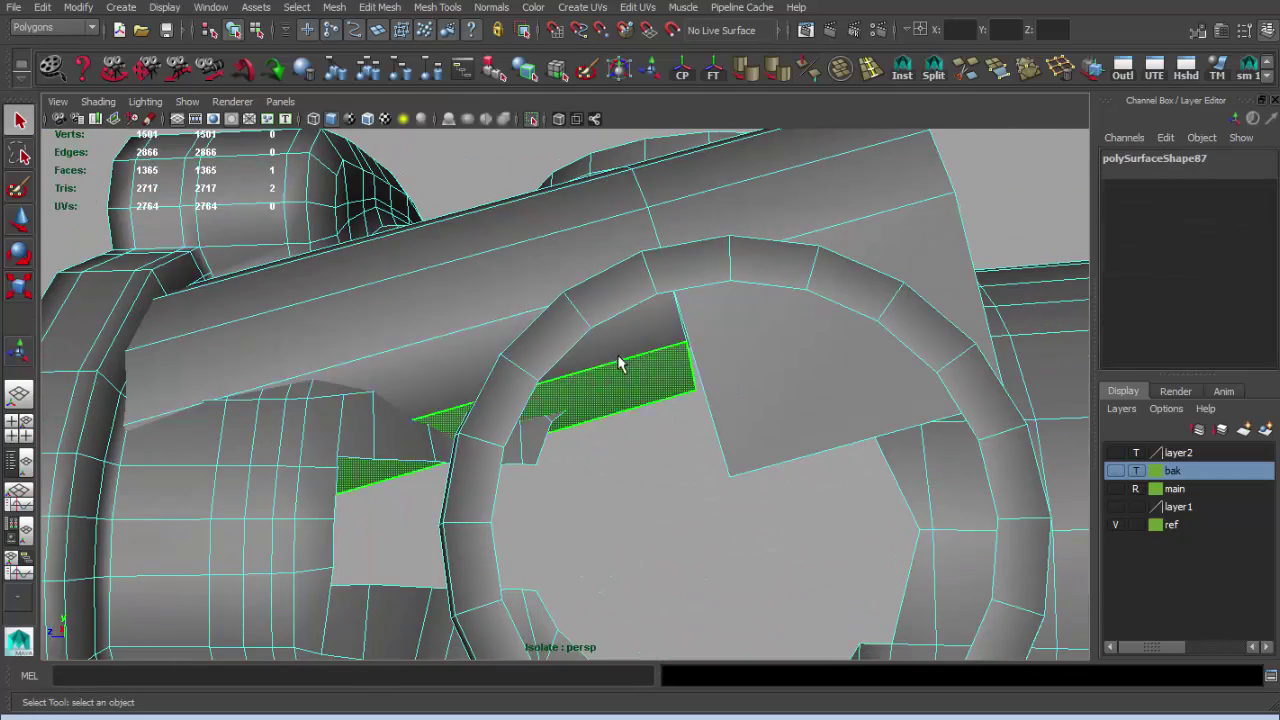
key("F8")
key("ctrl+1")
mouse_move(577, 321)
left_mouse_down("alt")
mouse_move(651, 349)
mouse_move(651, 337)
mouse_move(834, 314)
mouse_move(678, 418)
mouse_move(765, 459)
mouse_move(713, 395)
mouse_move(778, 349)
mouse_move(845, 373)
left_mouse_up("alt")
key("w")
key("f")
mouse_move(640, 294)
left_mouse_down("alt")
mouse_move(471, 309)
mouse_move(551, 280)
mouse_move(537, 306)
mouse_move(486, 260)
mouse_move(571, 391)
mouse_move(465, 374)
mouse_move(491, 391)
mouse_move(486, 363)
mouse_move(663, 237)
mouse_move(612, 354)
mouse_move(592, 214)
mouse_move(543, 220)
mouse_move(698, 336)
left_mouse_up("alt")
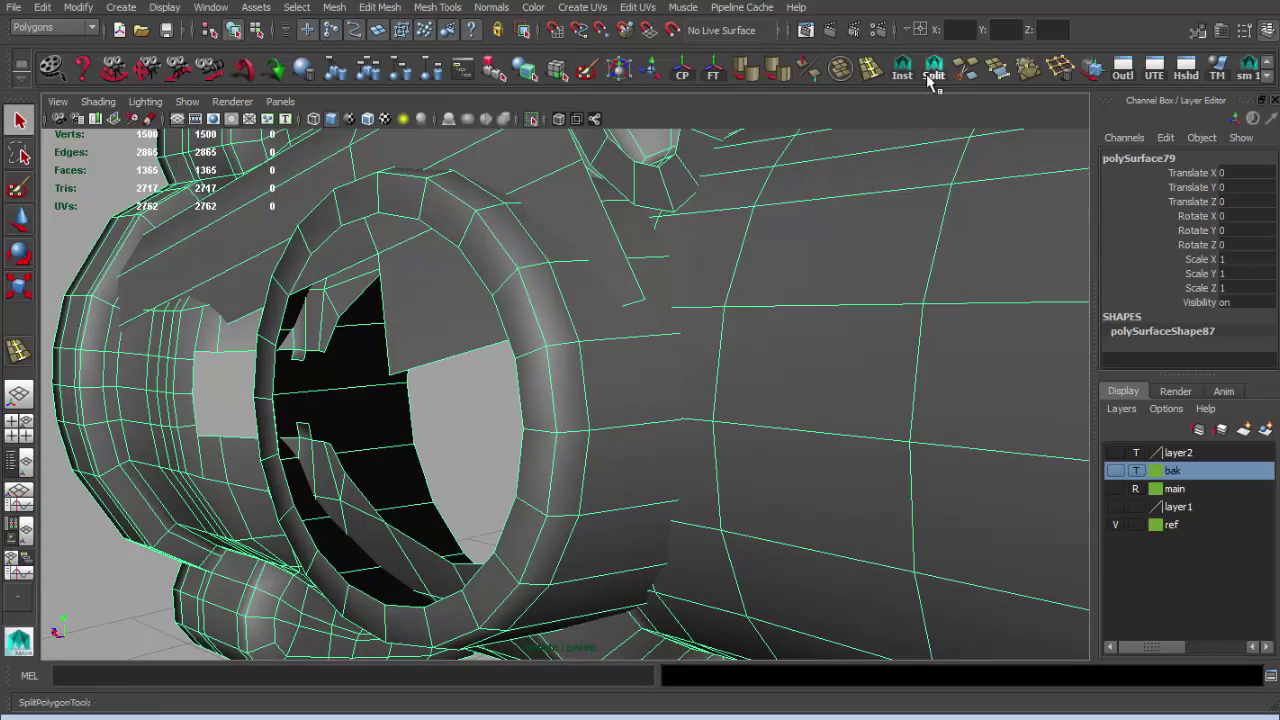
Check the side reference view, then finish the polygon split at the ring base.
key("space")
key("space")
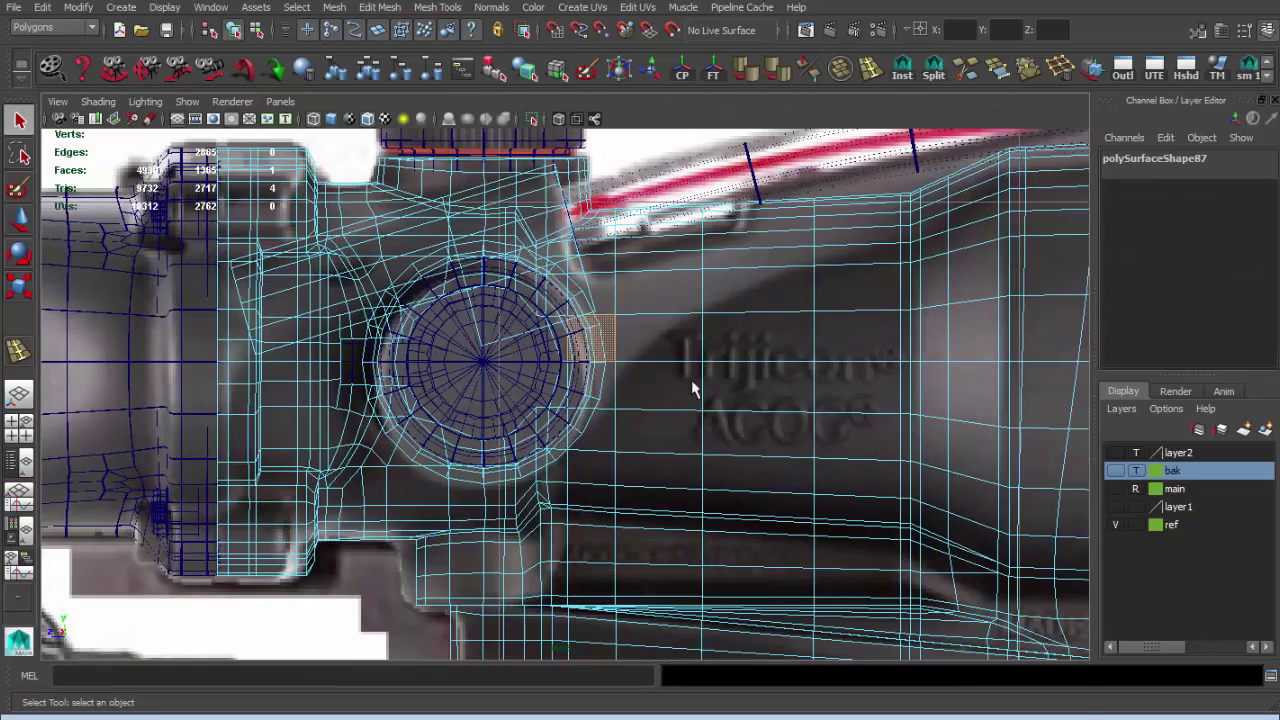
key("space")
mouse_move(677, 371)
left_mouse_down("alt")
mouse_move(531, 448)
mouse_move(843, 112)
left_mouse_up("alt")
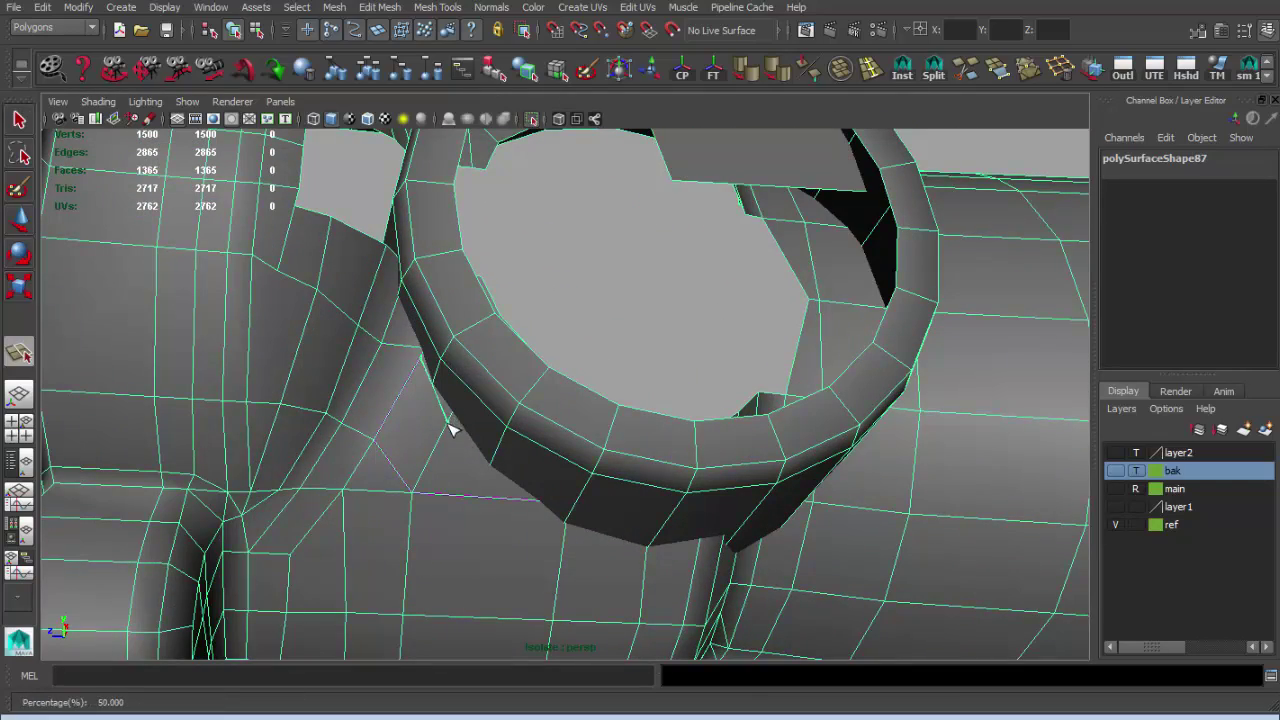
left_click_drag(524, 500, 535, 535, "alt")
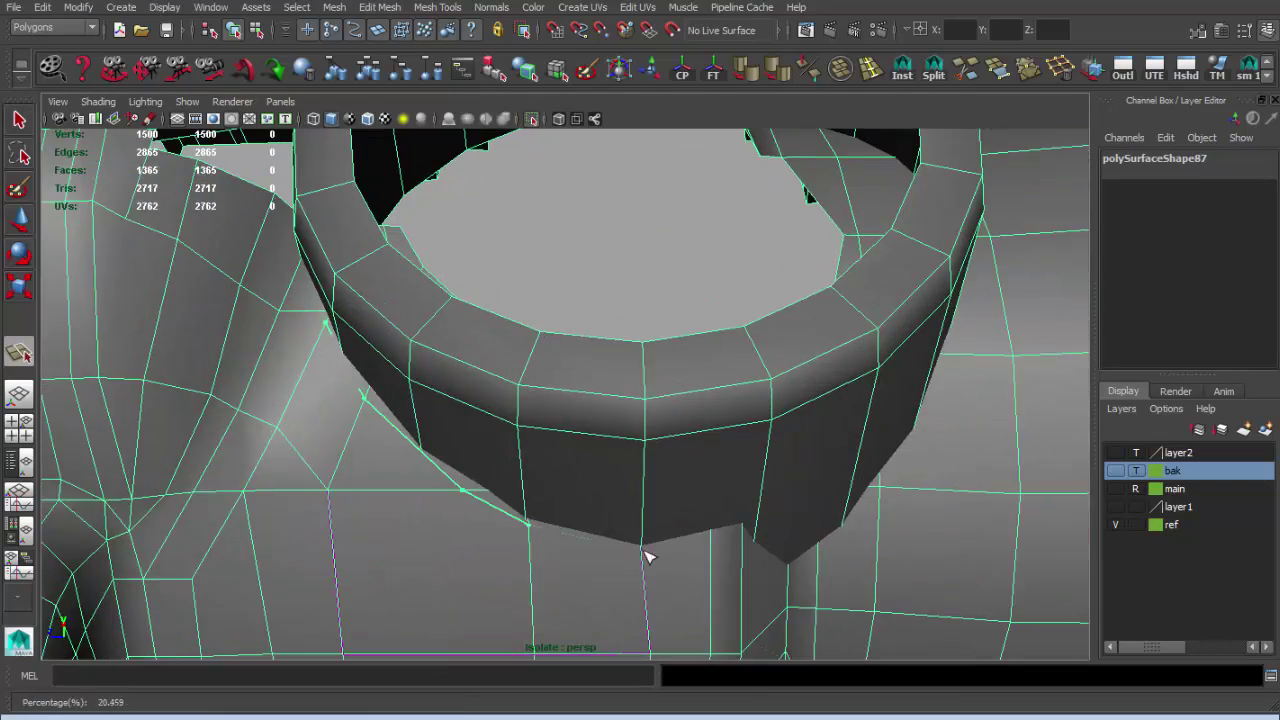
key("q")
left_click_drag(650, 557, 395, 417, "alt")
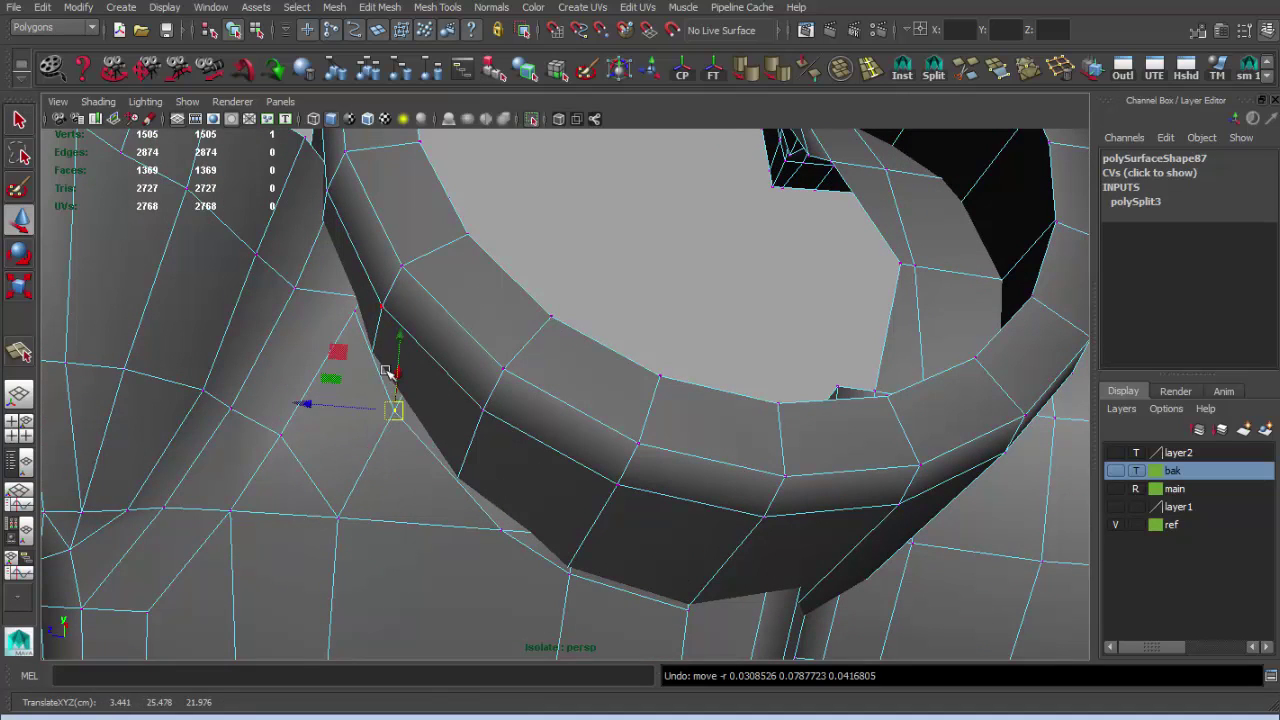
key("w")
mouse_move(320, 300)
left_mouse_down("alt")
mouse_move(380, 294)
mouse_move(812, 338)
mouse_move(737, 383)
mouse_move(617, 423)
mouse_move(478, 508)
left_mouse_up("alt")
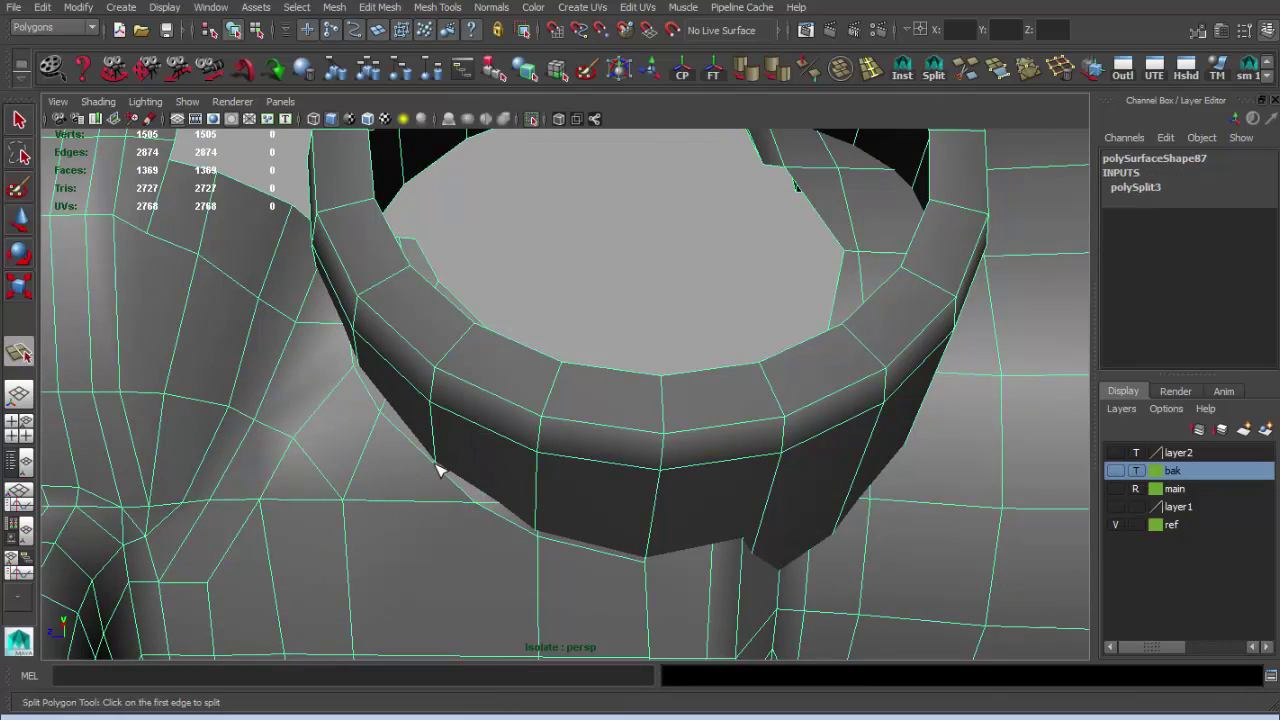
Add and commit another polygon split on the ring's lower rim.
key("g")
left_click_drag(462, 483, 416, 413, "alt")
key("Return")
left_click_drag(309, 488, 434, 428, "alt")
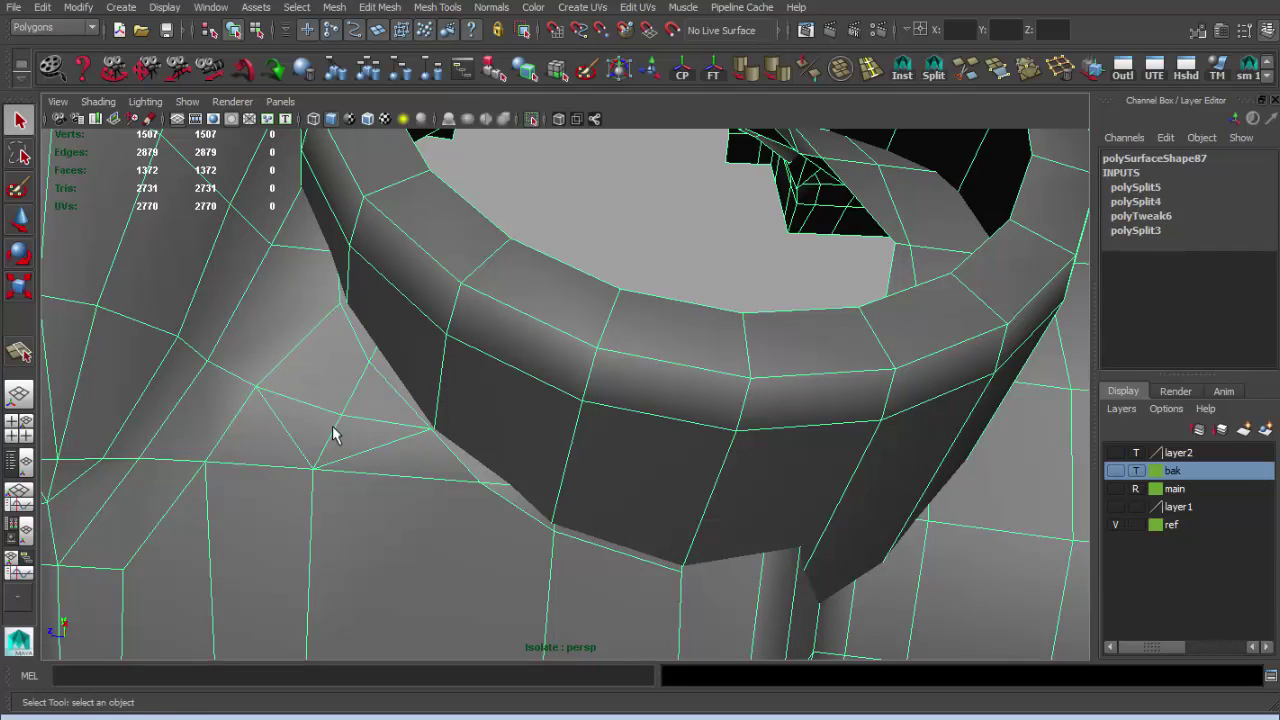
left_click_drag(444, 474, 393, 459, "alt")
left_click_drag(470, 474, 465, 478, "alt")
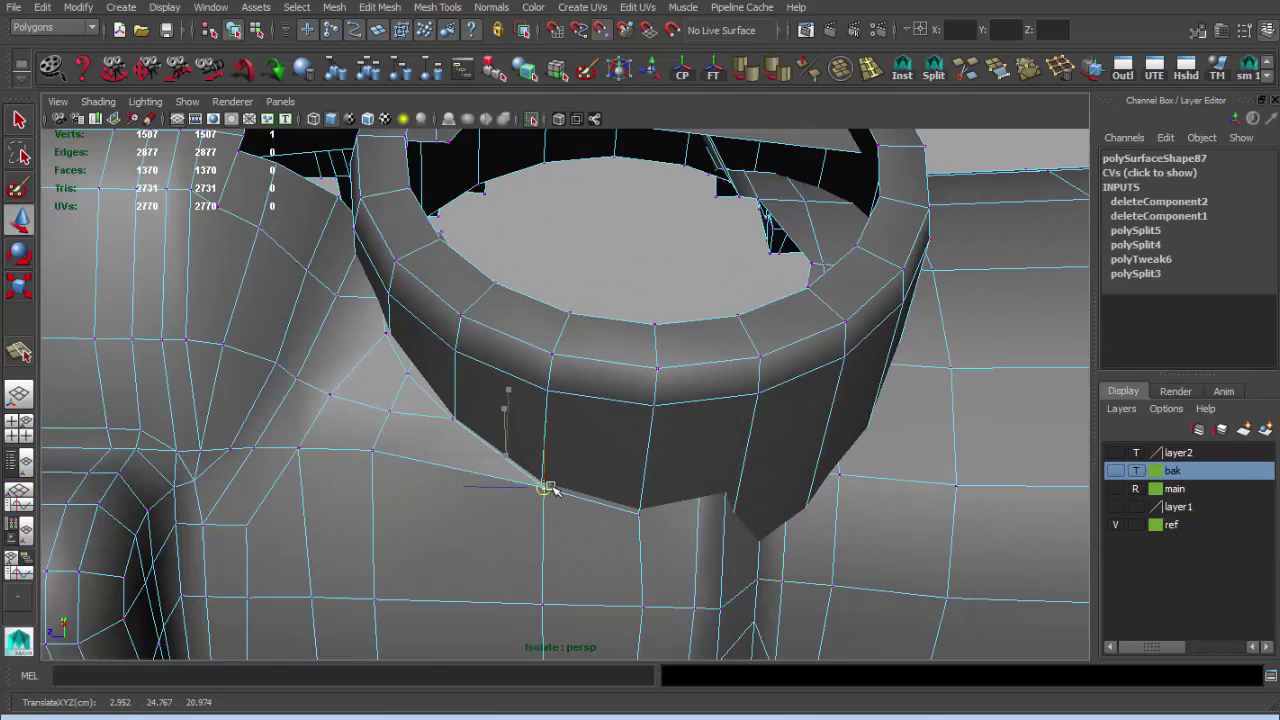
Merge the loose neighbouring vertices at the ring base.
left_click(540, 530)
key("4")
left_click(1030, 70)
key("5")
scroll(629, 430, "up", 3)
scroll(626, 457, "up", 3)
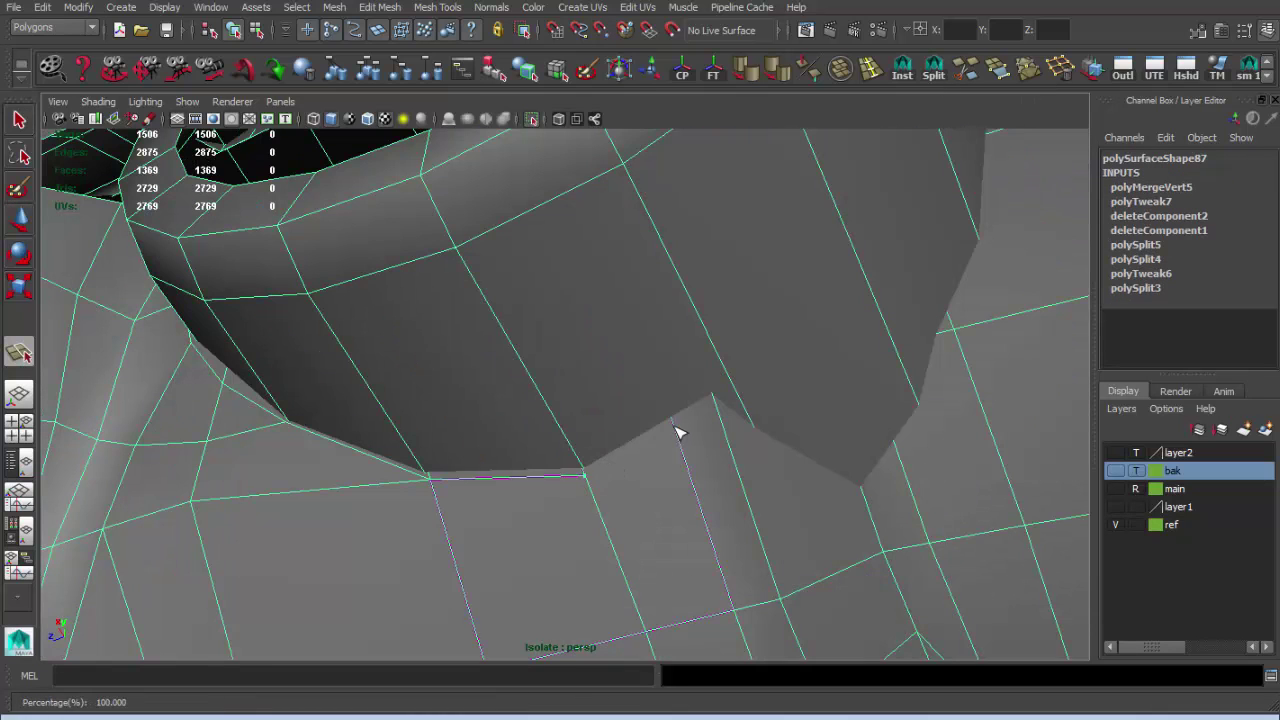
Orbit and zoom around the merged area to inspect the ring mesh.
left_click_drag(717, 408, 656, 433, "alt")
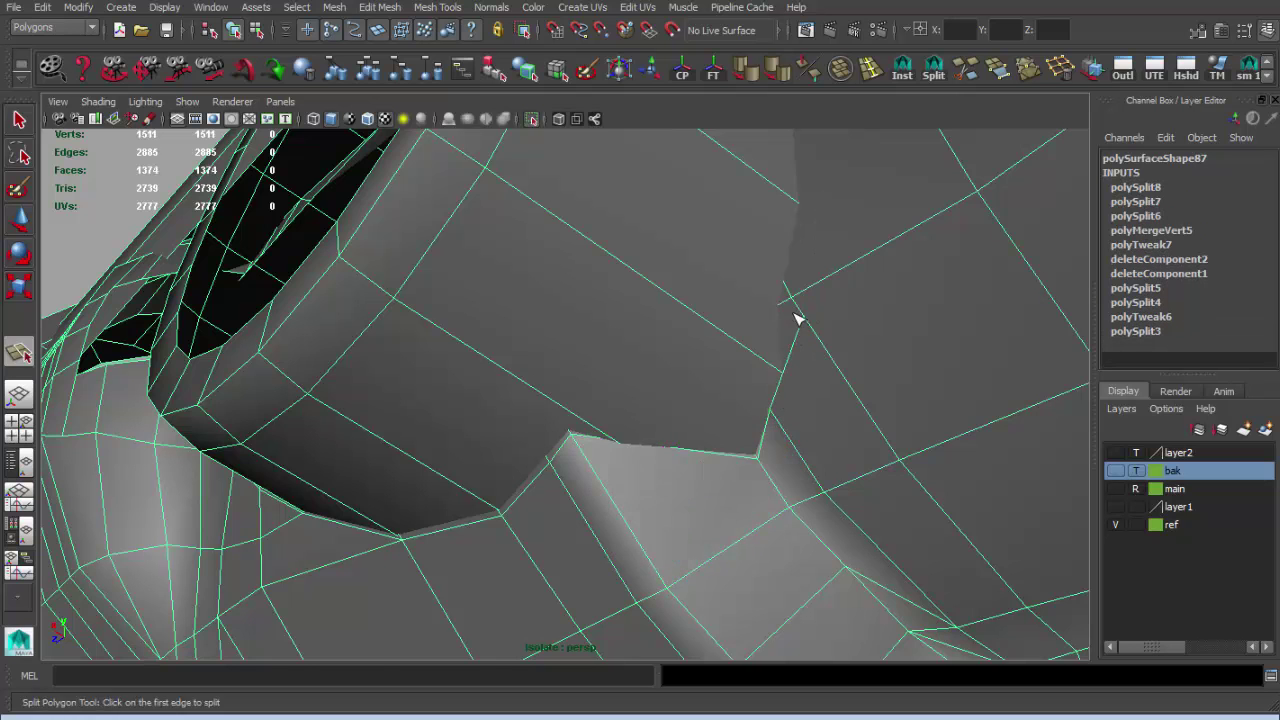
left_click_drag(795, 320, 737, 380, "alt")
scroll(774, 420, "up", 2)
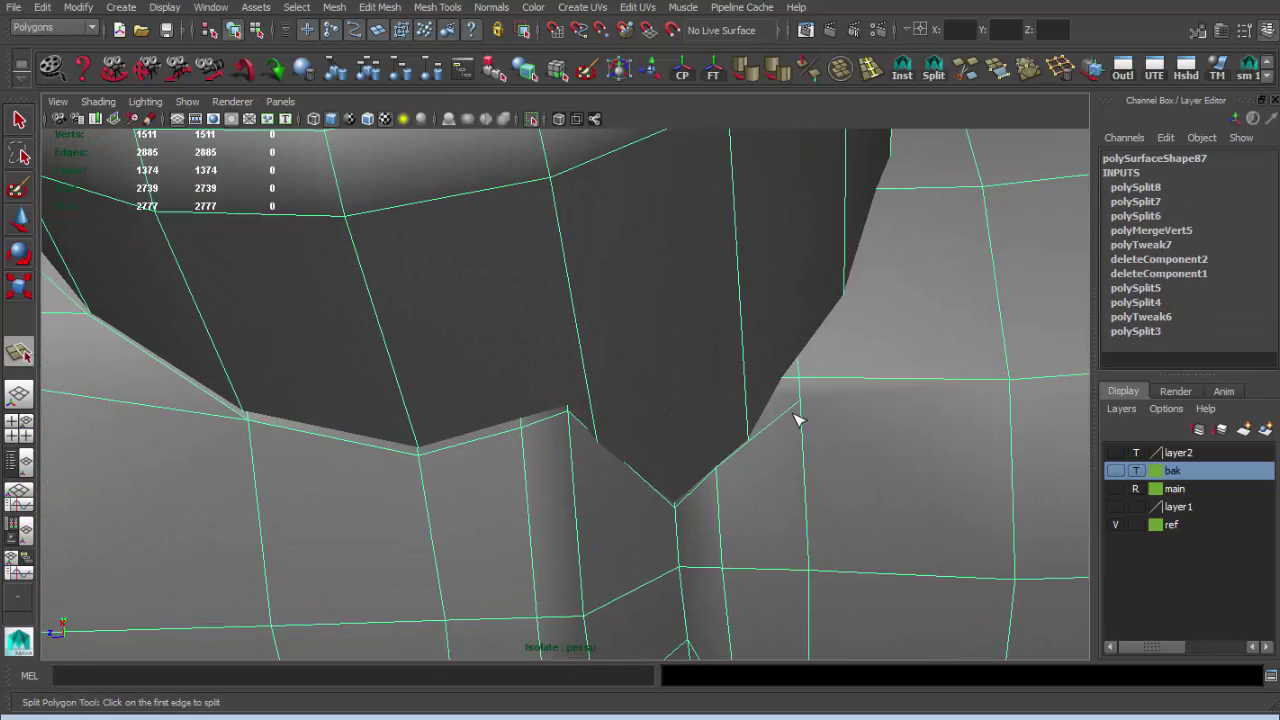
mouse_move(808, 428)
left_mouse_down("alt")
mouse_move(666, 423)
mouse_move(689, 491)
mouse_move(689, 434)
mouse_move(587, 503)
mouse_move(599, 515)
left_mouse_up("alt")
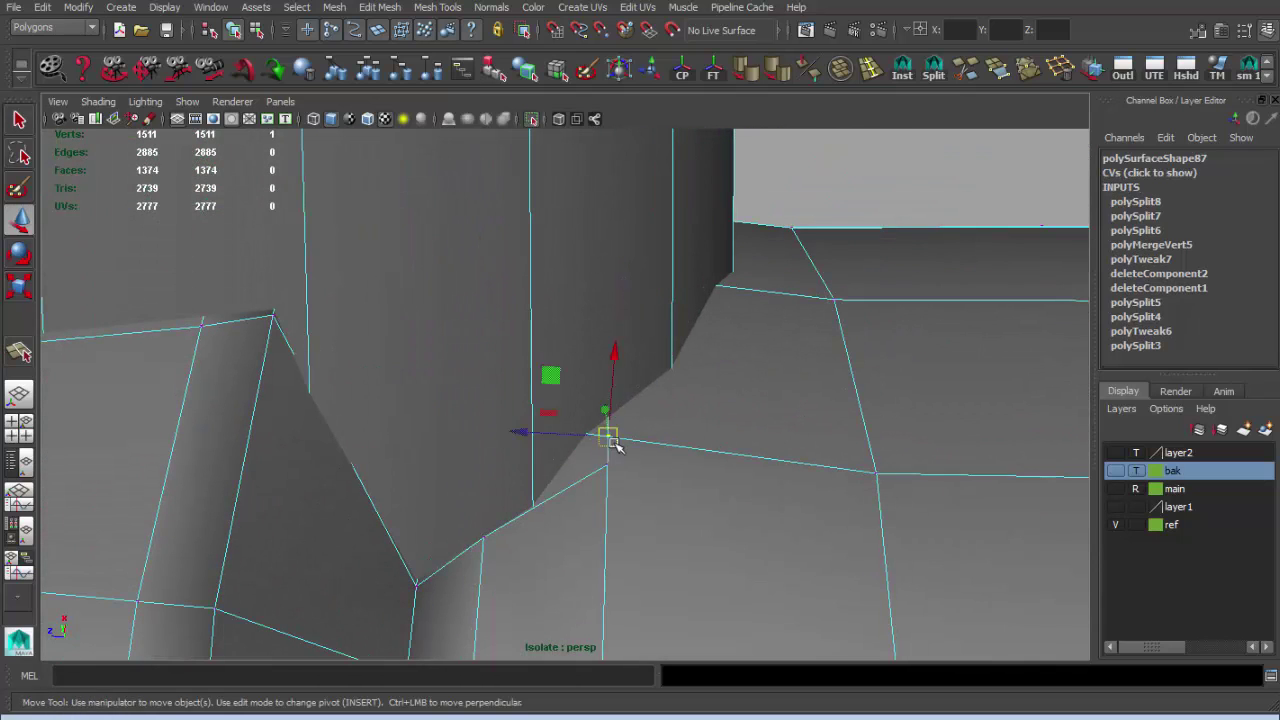
scroll(541, 503, "down", 3)
mouse_move(506, 474)
left_mouse_down("alt")
mouse_move(517, 509)
mouse_move(429, 520)
left_mouse_up("alt")
scroll(428, 476, "up", 3)
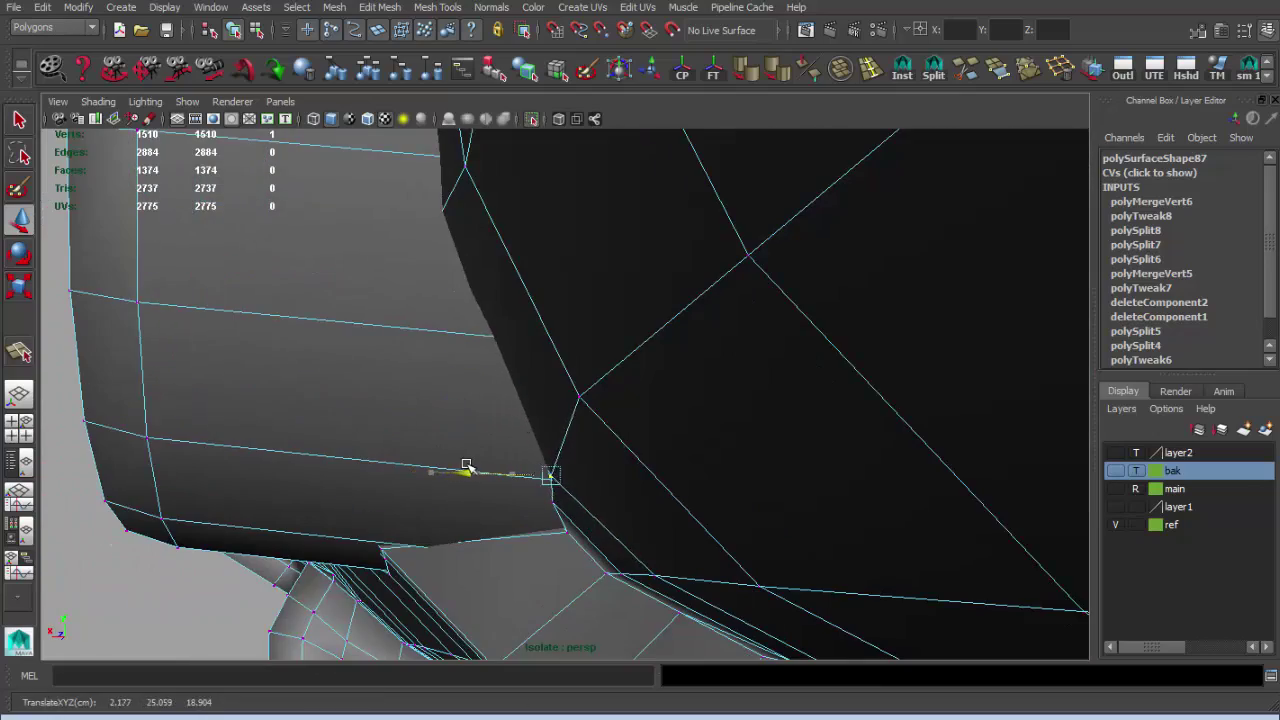
scroll(463, 467, "up", 2)
scroll(505, 445, "down", 3)
mouse_move(509, 437)
left_mouse_down("alt")
mouse_move(620, 434)
mouse_move(731, 470)
mouse_move(760, 243)
left_mouse_up("alt")
Toggle wireframe while orbiting to check the edge flow around the ring.
key("4")
mouse_move(563, 329)
left_mouse_down("alt")
mouse_move(609, 342)
mouse_move(599, 357)
left_mouse_up("alt")
key("5")
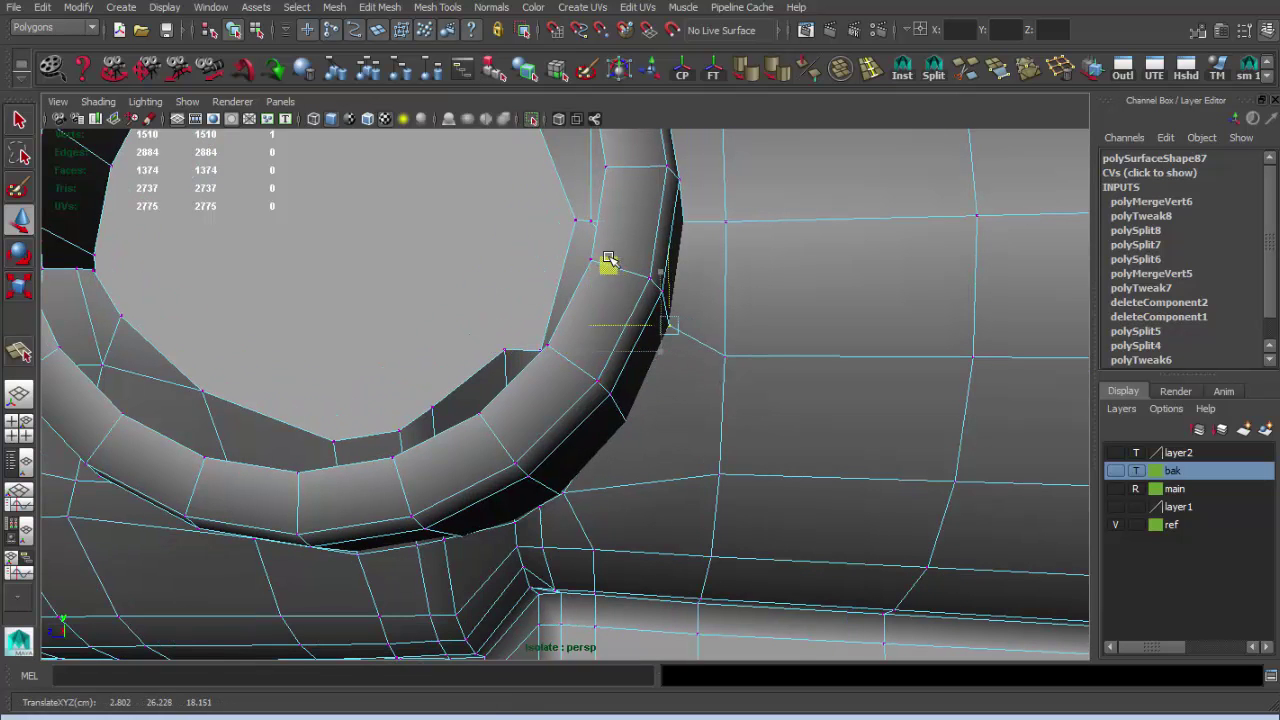
left_click_drag(610, 259, 922, 138, "alt")
key("4")
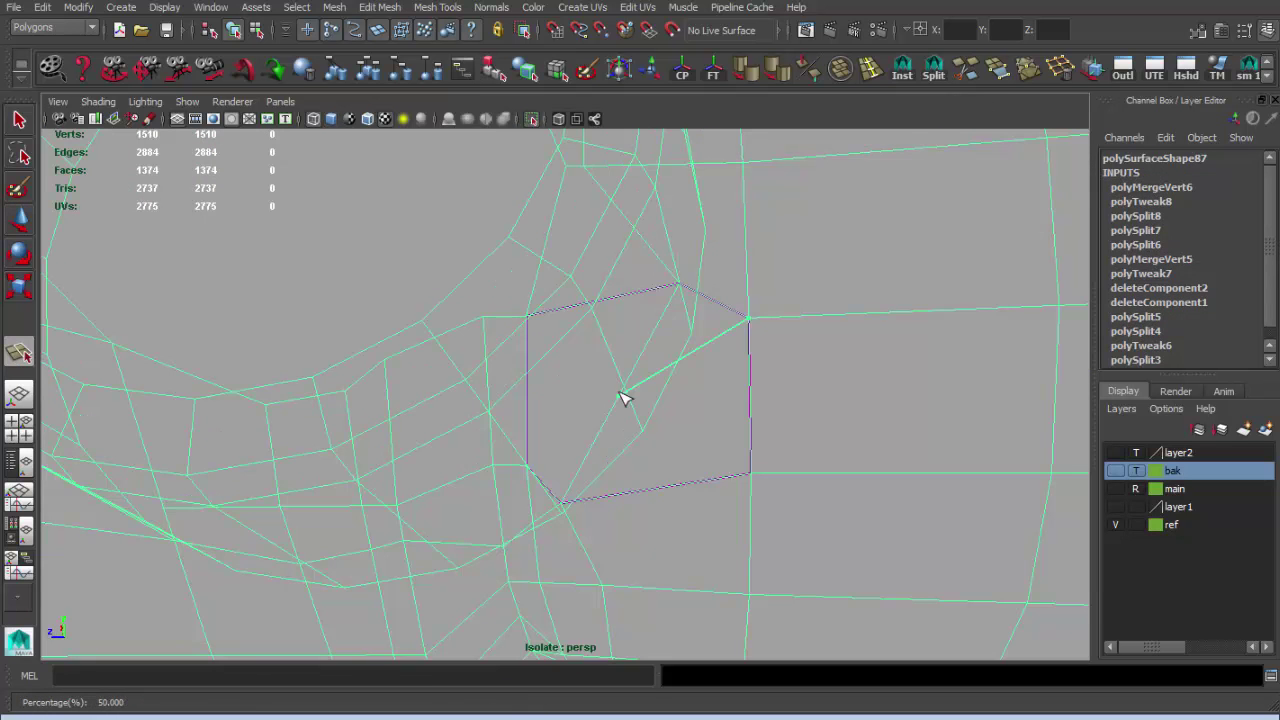
key("5")
mouse_move(622, 372)
left_mouse_down("alt")
mouse_move(626, 337)
mouse_move(628, 370)
left_mouse_up("alt")
right_click_drag(590, 354, 483, 425, "alt")
Select the stray faces lining the round opening and delete them.
left_click_drag(399, 436, 651, 386, "alt")
right_click_drag(651, 386, 591, 423, "alt")
left_click(591, 423)
key("q")
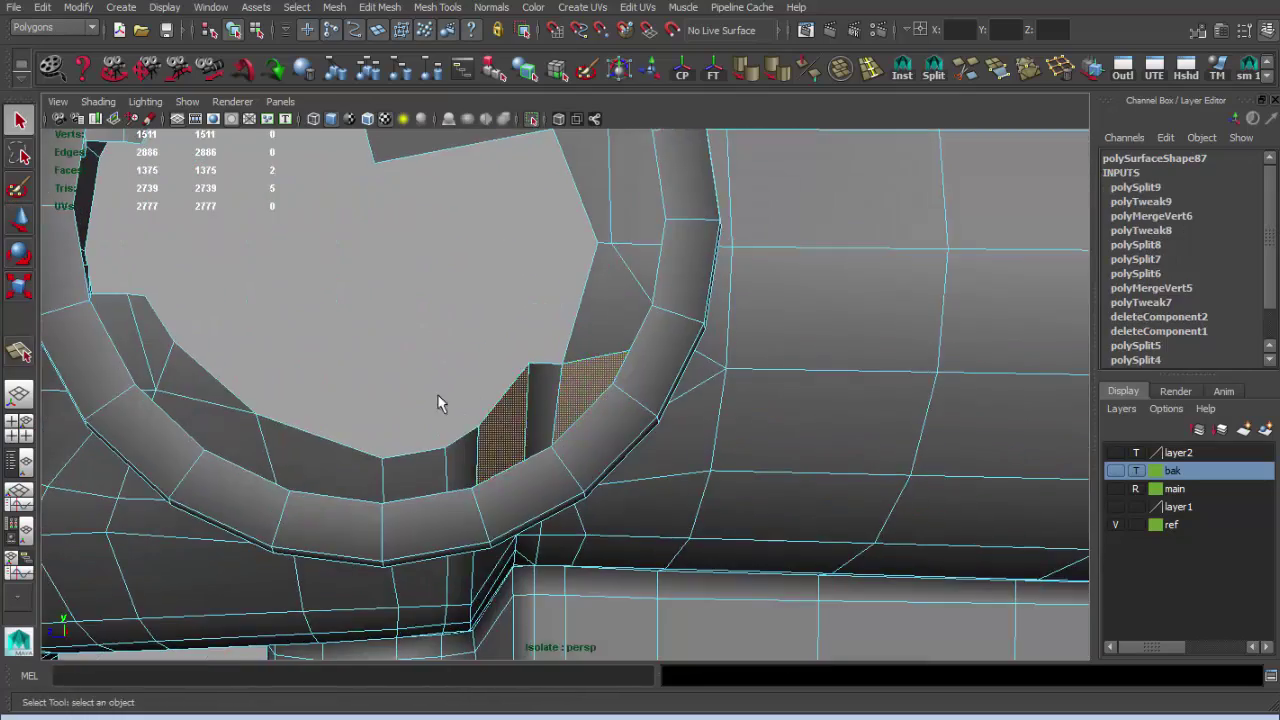
left_click_drag(493, 433, 534, 449, "alt")
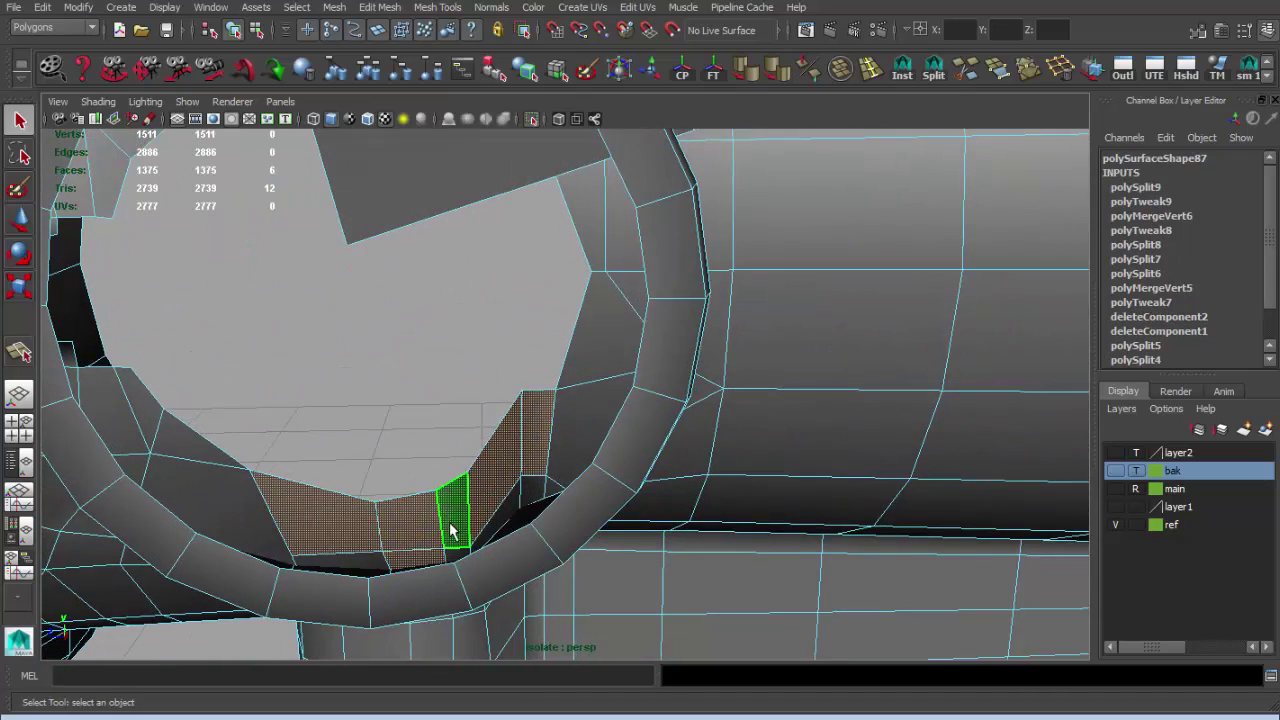
left_click_drag(449, 530, 441, 566, "alt")
mouse_move(562, 485)
left_mouse_down("alt")
mouse_move(686, 286)
mouse_move(654, 286)
mouse_move(457, 449)
mouse_move(663, 523)
mouse_move(643, 443)
left_mouse_up("alt")
key("w")
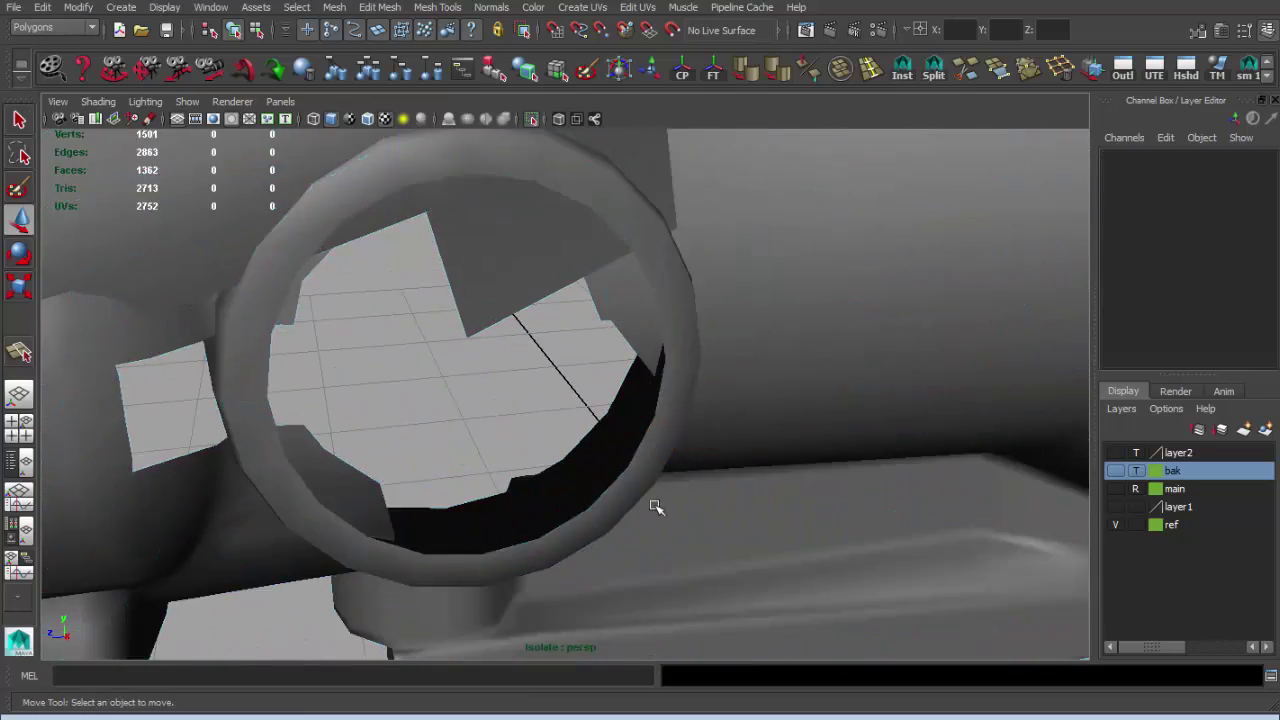
Delete history on the scope mesh and soften its edges.
left_click(655, 507)
key("q")
mouse_move(704, 287)
left_mouse_down("alt")
mouse_move(349, 280)
mouse_move(586, 400)
mouse_move(503, 400)
left_mouse_up("alt")
left_click(586, 400)
key("F9")
mouse_move(483, 466)
left_mouse_down("alt")
mouse_move(594, 271)
mouse_move(578, 254)
mouse_move(591, 360)
mouse_move(580, 403)
mouse_move(420, 383)
mouse_move(624, 375)
left_mouse_up("alt")
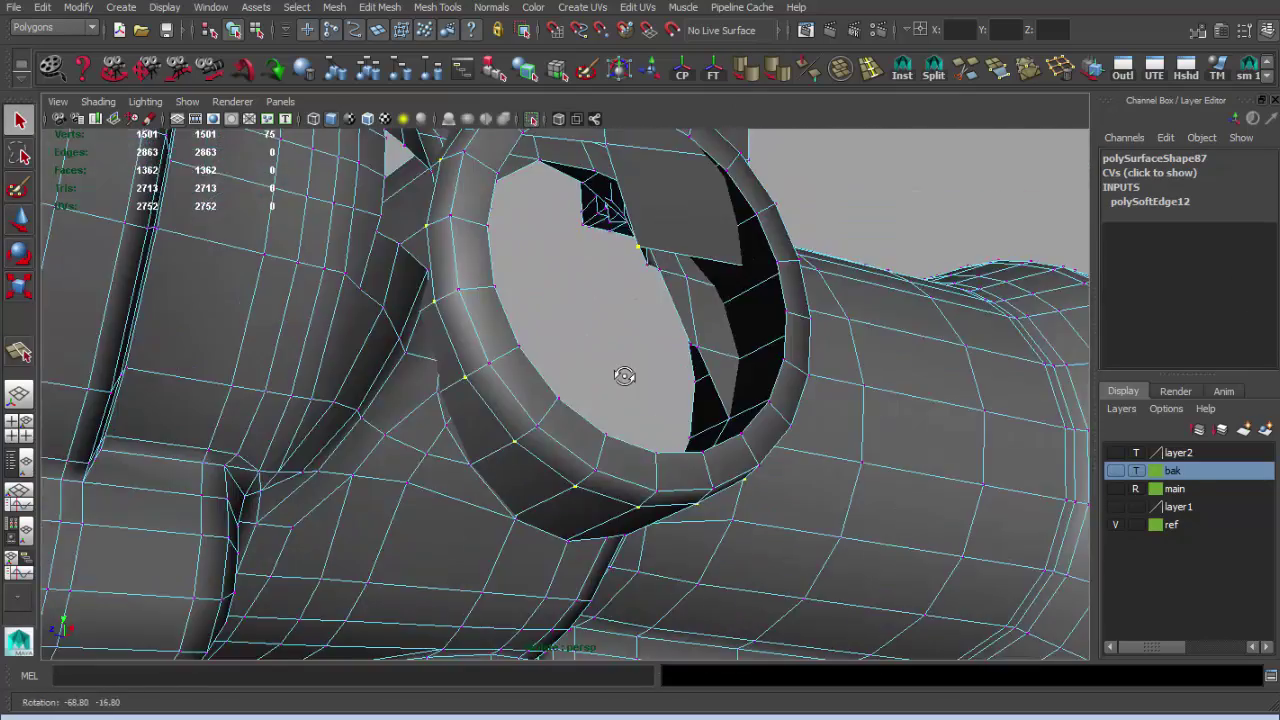
Delete the extra edge on the ring rim.
scroll(526, 423, "up", 3)
scroll(433, 525, "up", 3)
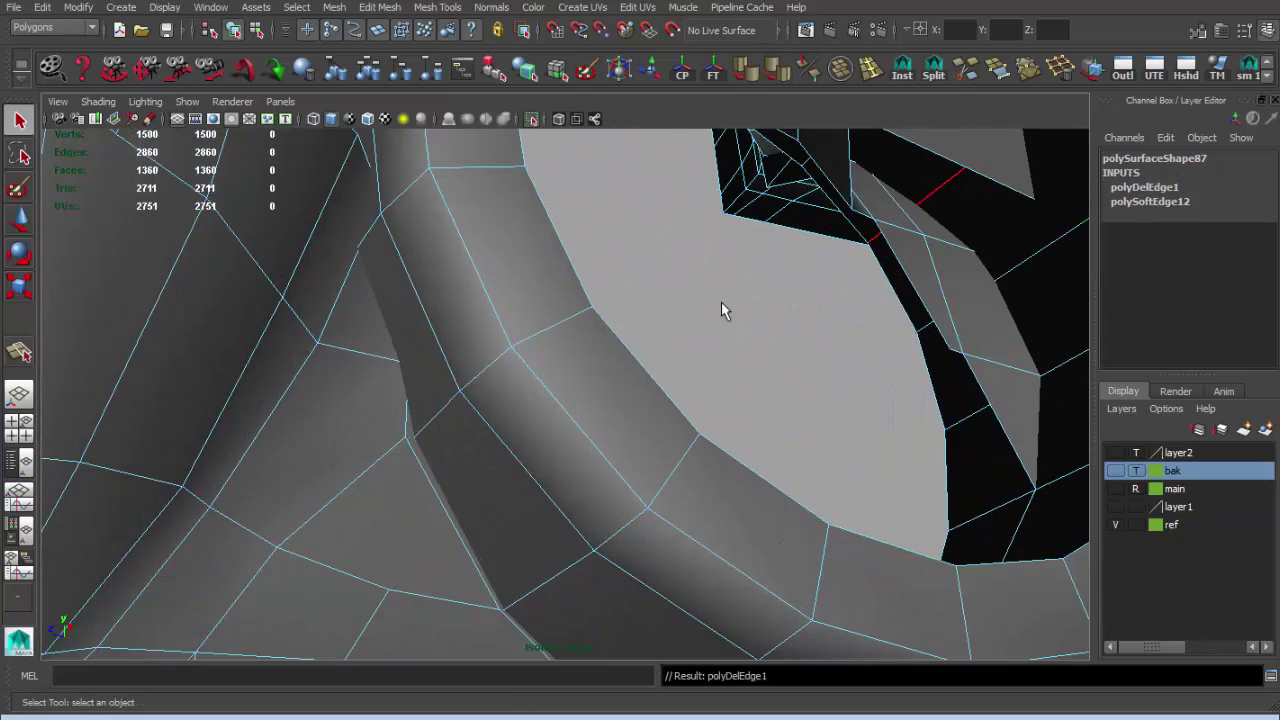
left_click(1063, 72)
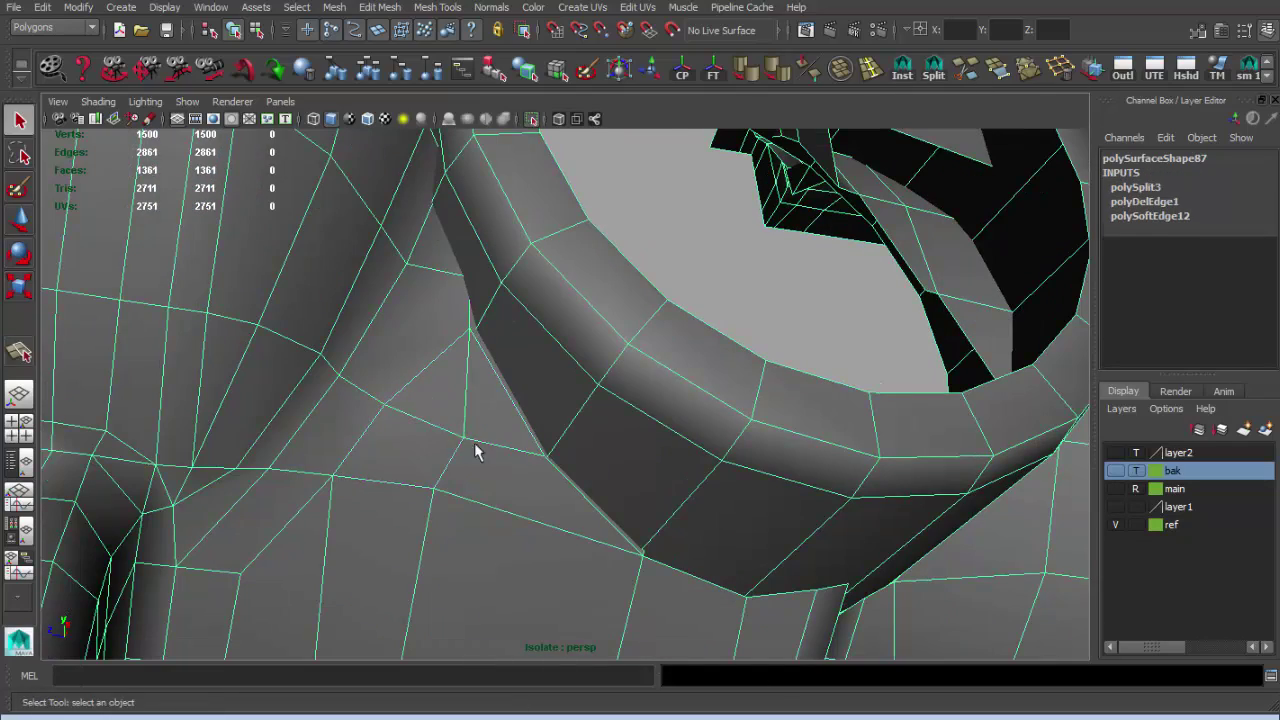
mouse_move(489, 447)
left_mouse_down("alt")
mouse_move(531, 446)
mouse_move(489, 337)
mouse_move(474, 403)
mouse_move(677, 499)
mouse_move(540, 309)
mouse_move(680, 449)
mouse_move(634, 503)
mouse_move(618, 472)
mouse_move(634, 434)
mouse_move(511, 423)
left_mouse_up("alt")
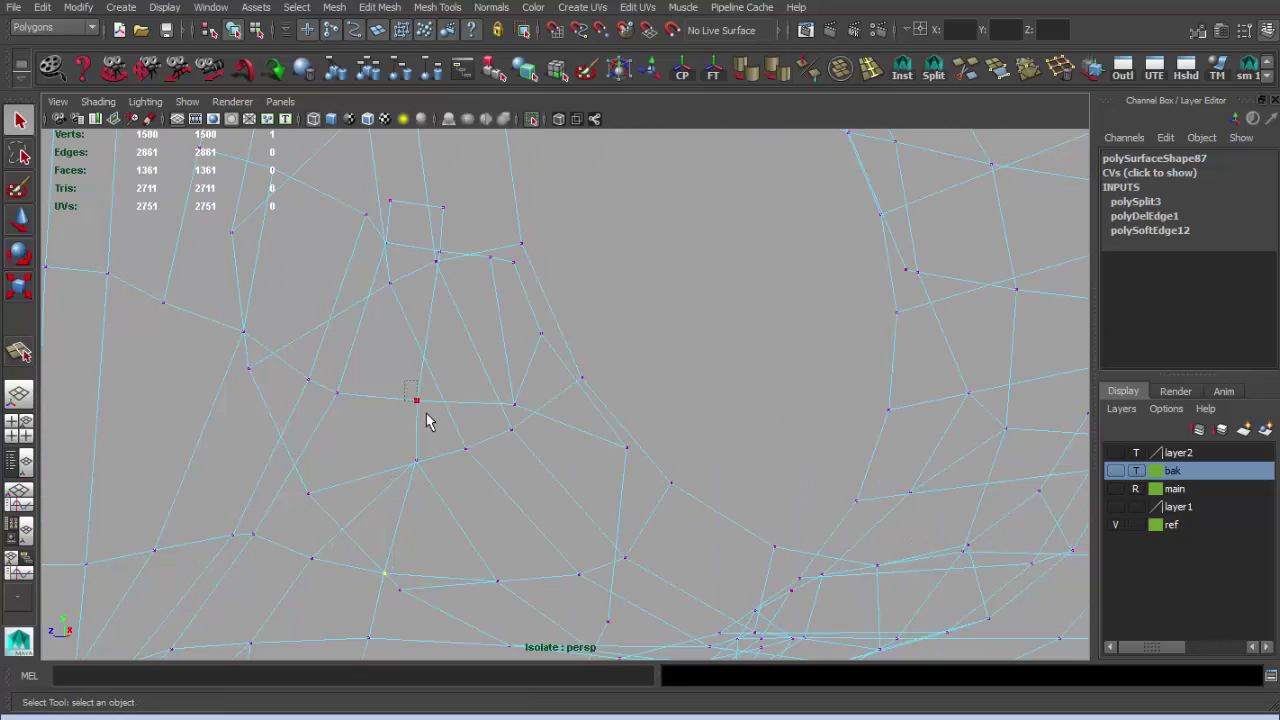
Delete the stray faces under the ring base.
left_click(412, 401)
key("4")
left_click_drag(410, 403, 366, 326, "alt")
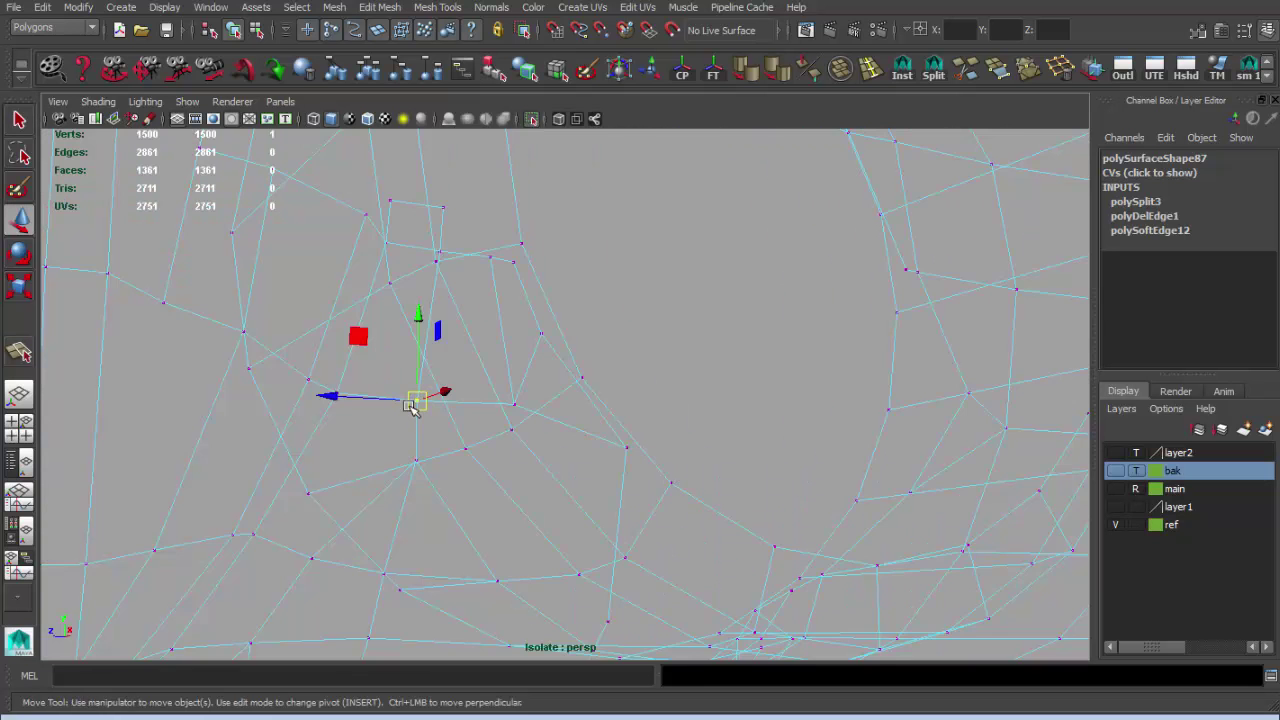
key("q")
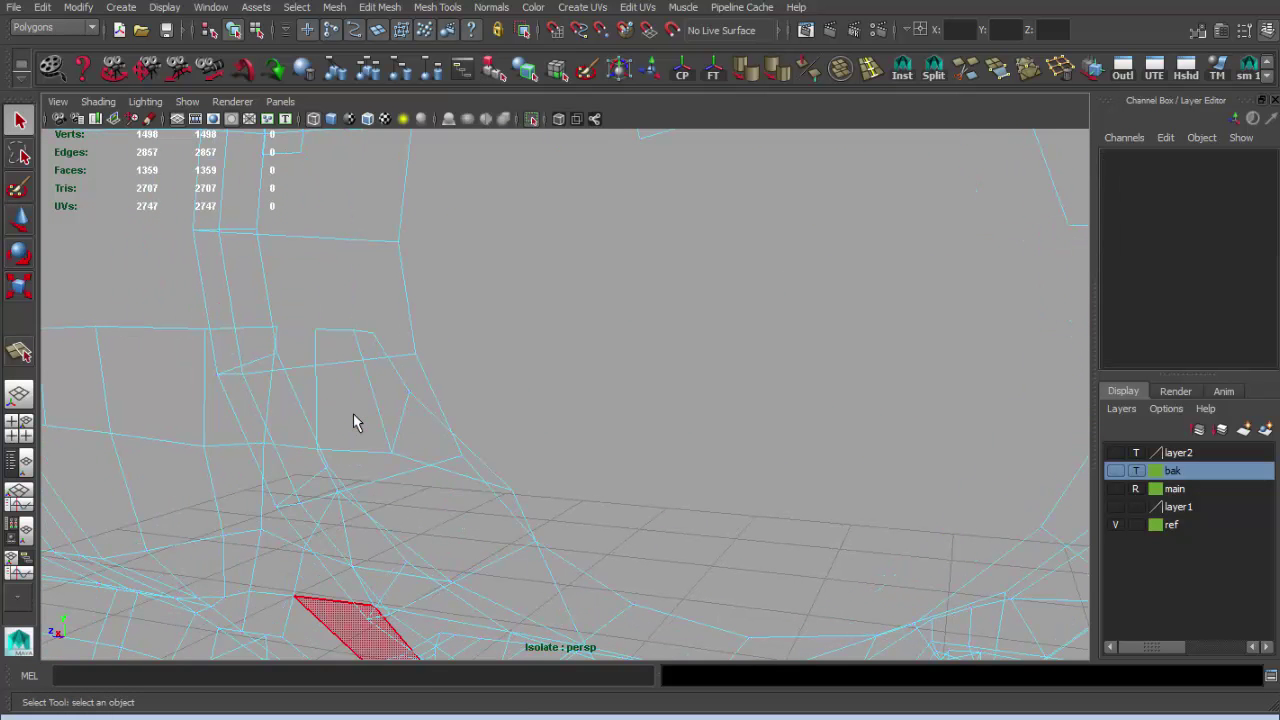
key("5")
scroll(353, 413, "up", 5)
left_click(364, 487)
key("Delete")
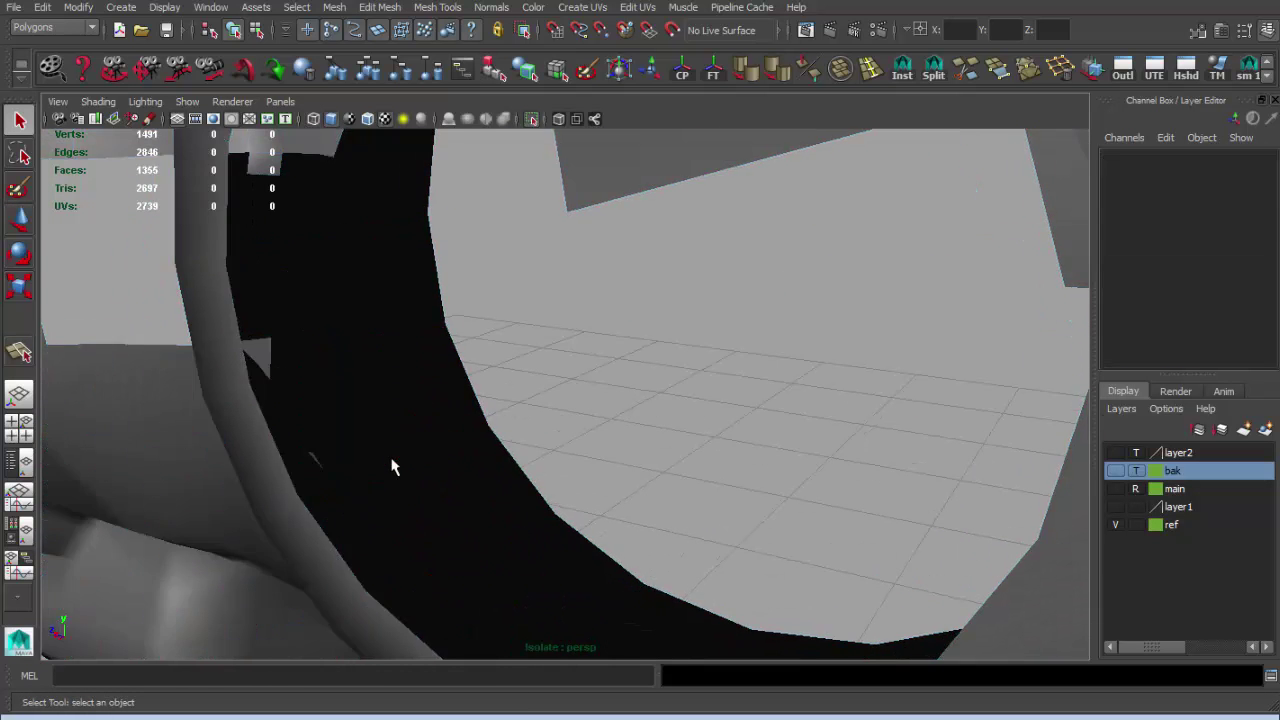
left_click_drag(417, 437, 620, 480, "alt")
Merge the two vertices beside the gap, then bring up the scope reference photo.
key("w")
left_click(415, 390)
left_click_drag(418, 397, 424, 410, "alt")
key("q")
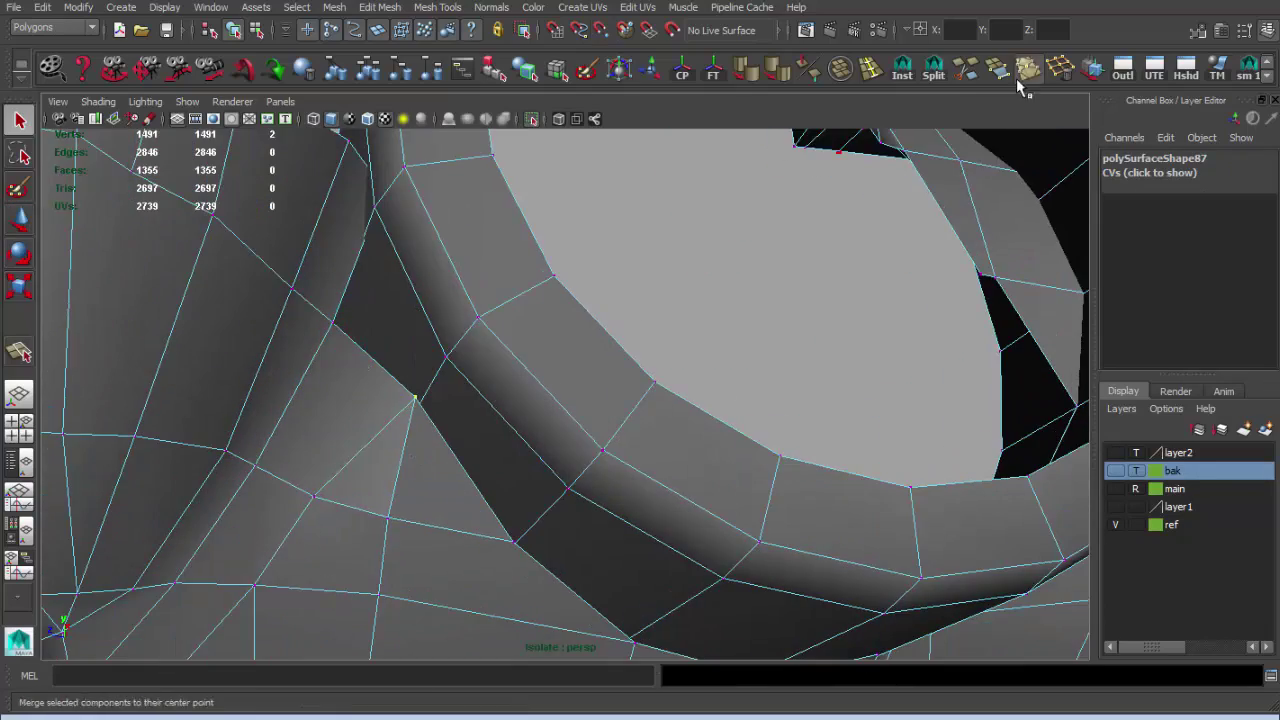
left_click(1030, 78)
right_click_drag(471, 366, 423, 380, "alt")
mouse_move(423, 380)
left_mouse_down("alt")
mouse_move(360, 443)
mouse_move(487, 448)
mouse_move(474, 346)
mouse_move(455, 413)
left_mouse_up("alt")
left_click_drag(570, 716, 575, 498)
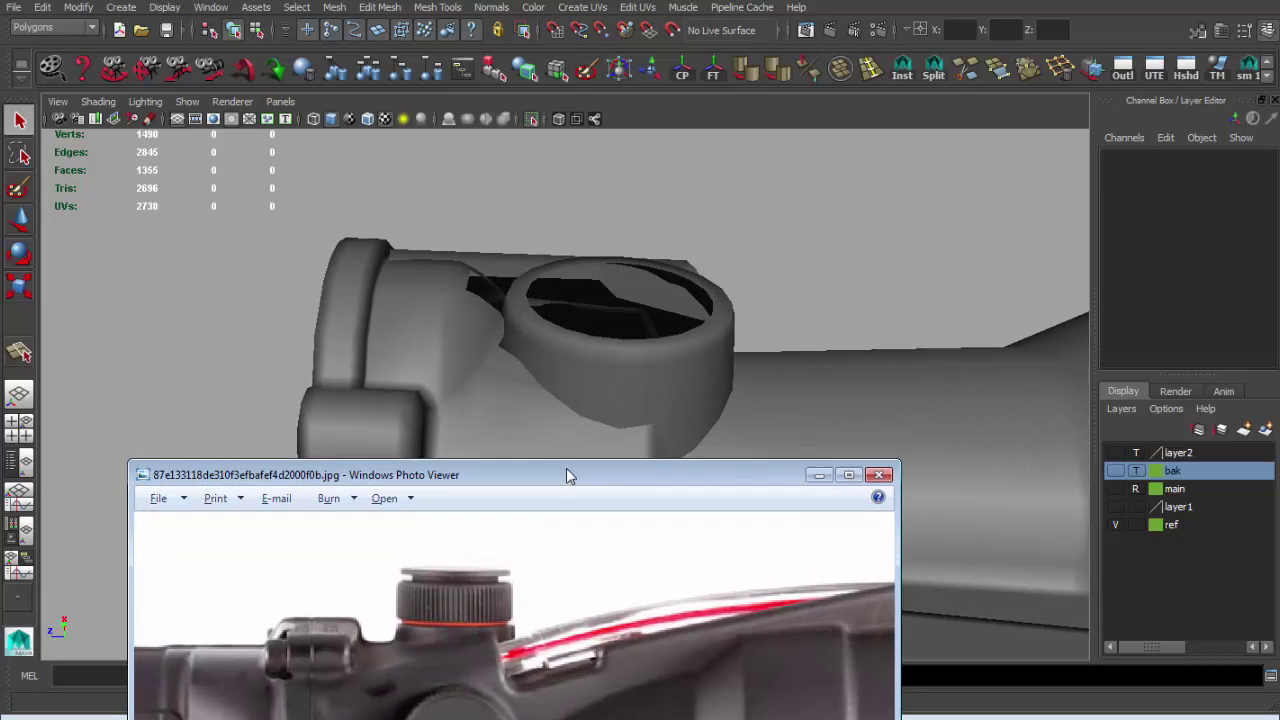
Back in the Maya scene, select the wedge faces filling the gap beside the ring.
left_click(540, 569)
left_click(475, 366)
mouse_move(540, 569)
left_mouse_down("alt")
mouse_move(475, 366)
mouse_move(503, 433)
mouse_move(477, 429)
mouse_move(483, 393)
left_mouse_up("alt")
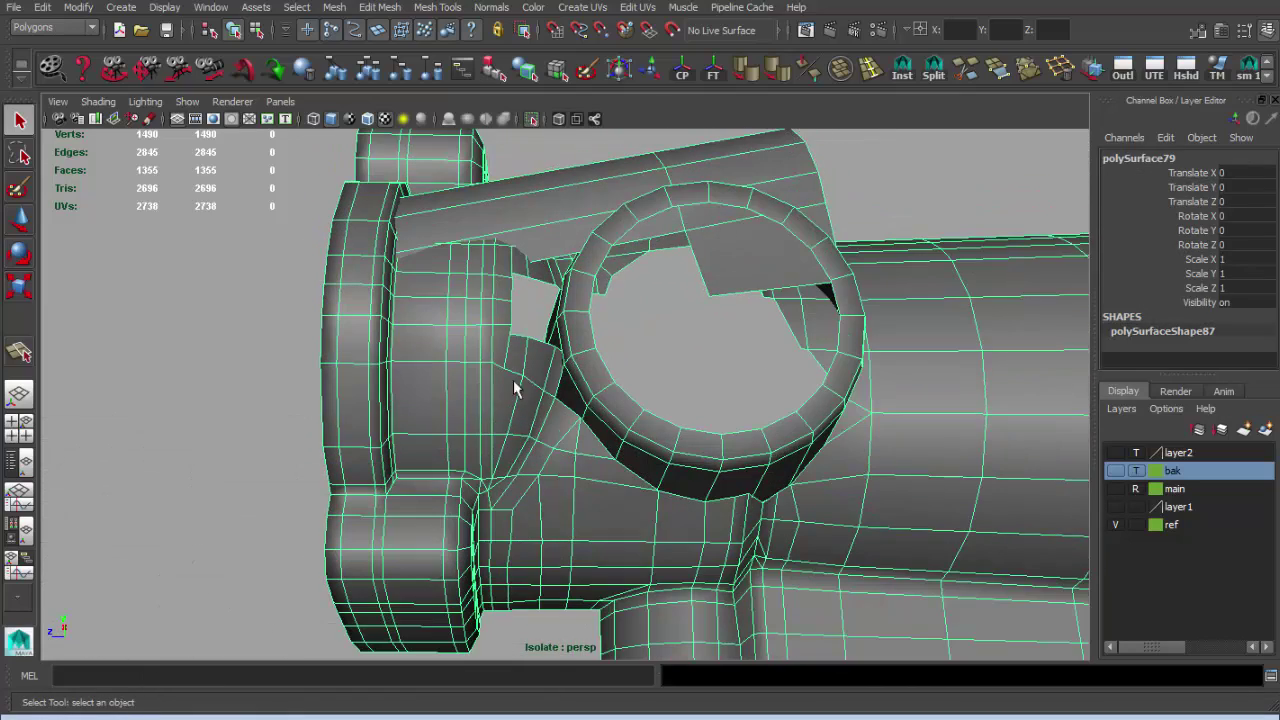
key("F11")
left_click(516, 367)
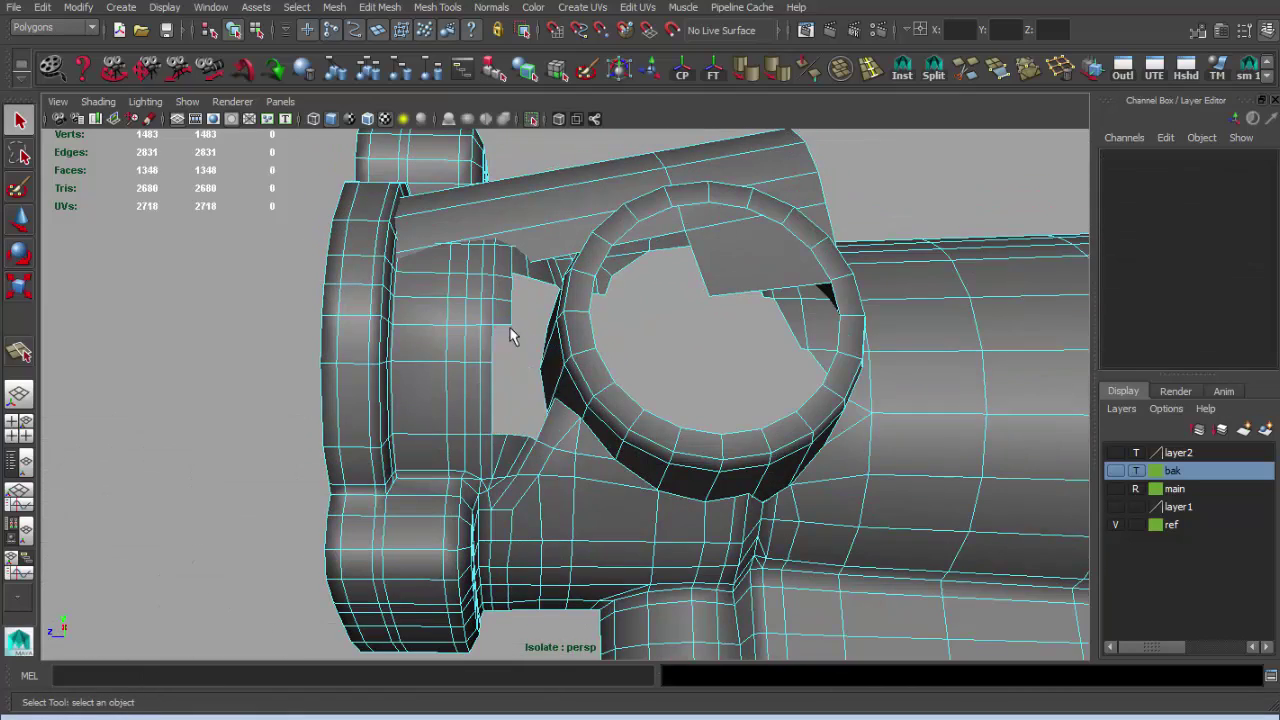
left_click_drag(500, 338, 500, 345, "alt")
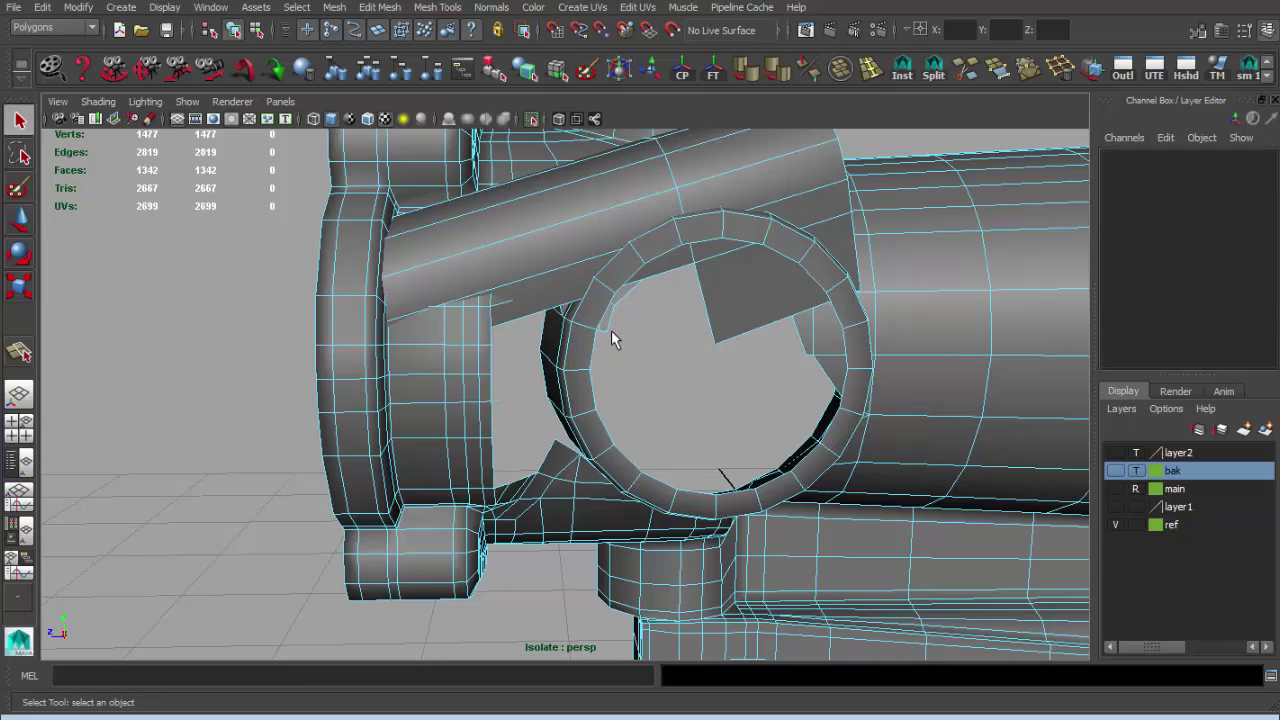
Start a new polygon split across the mount below the ring.
scroll(595, 340, "up", 5)
scroll(503, 377, "up", 3)
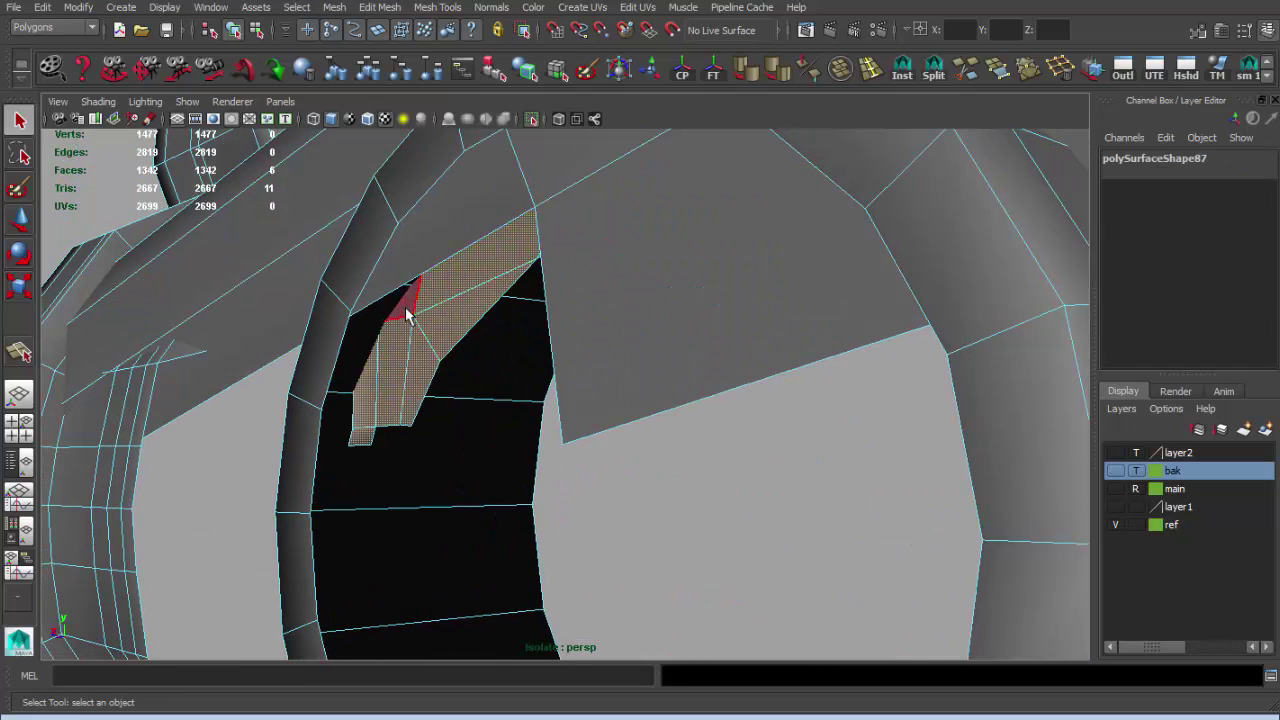
scroll(523, 385, "down", 5)
key("F8")
mouse_move(629, 349)
left_mouse_down("alt")
mouse_move(610, 335)
mouse_move(623, 320)
left_mouse_up("alt")
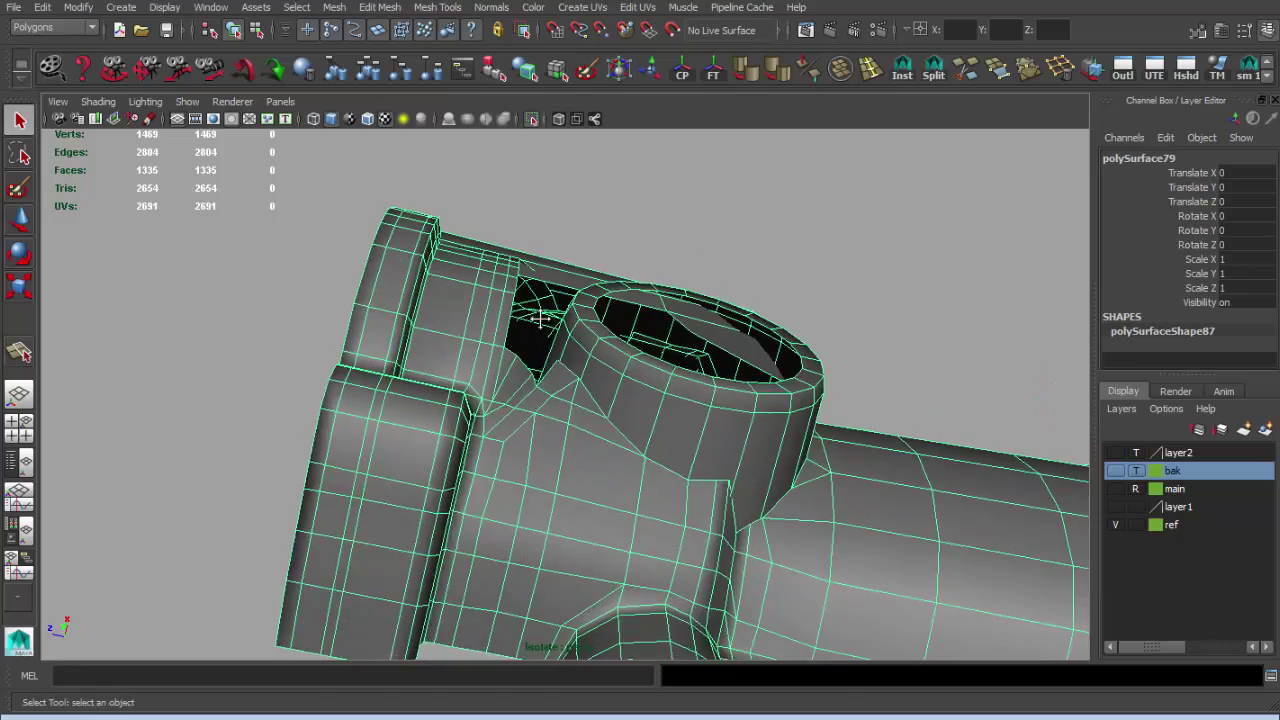
scroll(623, 320, "up", 5)
left_click(815, 72)
mouse_move(408, 335)
left_mouse_down("alt")
mouse_move(408, 366)
mouse_move(387, 377)
left_mouse_up("alt")
Commit three more polygon splits across the mount faces under the ring.
left_click_drag(489, 464, 447, 531, "alt")
key("q")
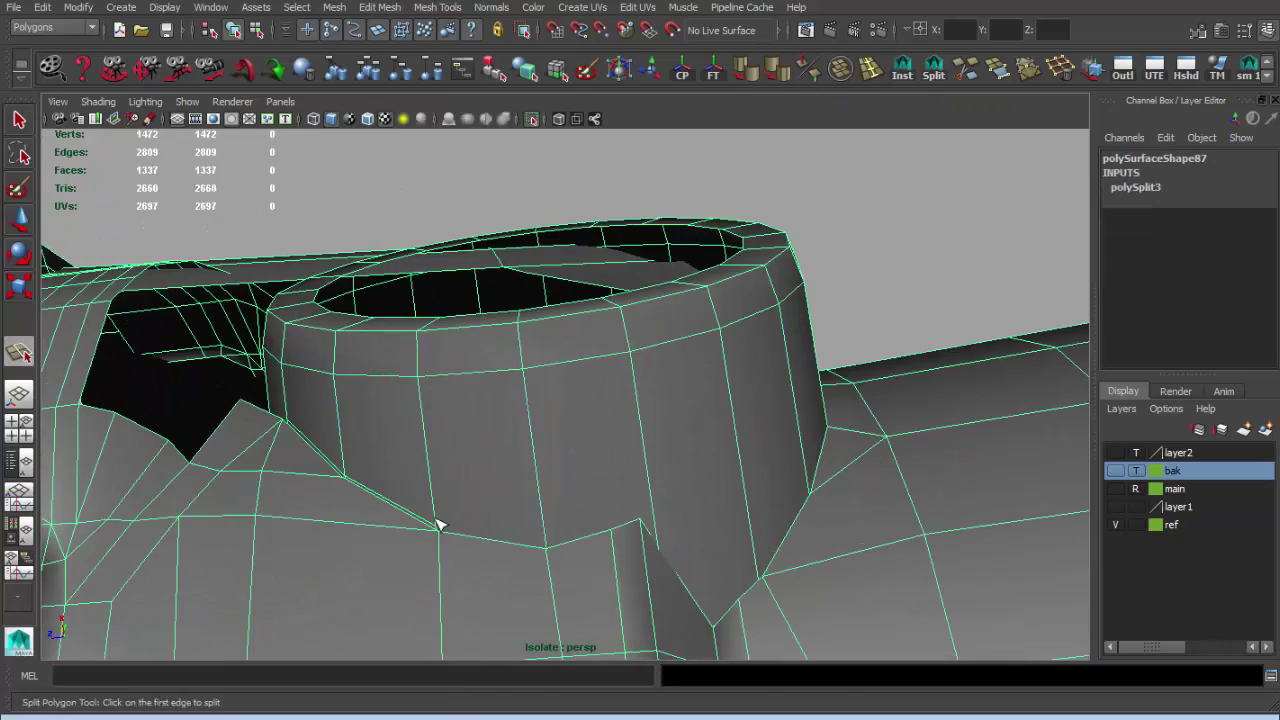
key("Return")
left_click_drag(657, 519, 526, 480, "alt")
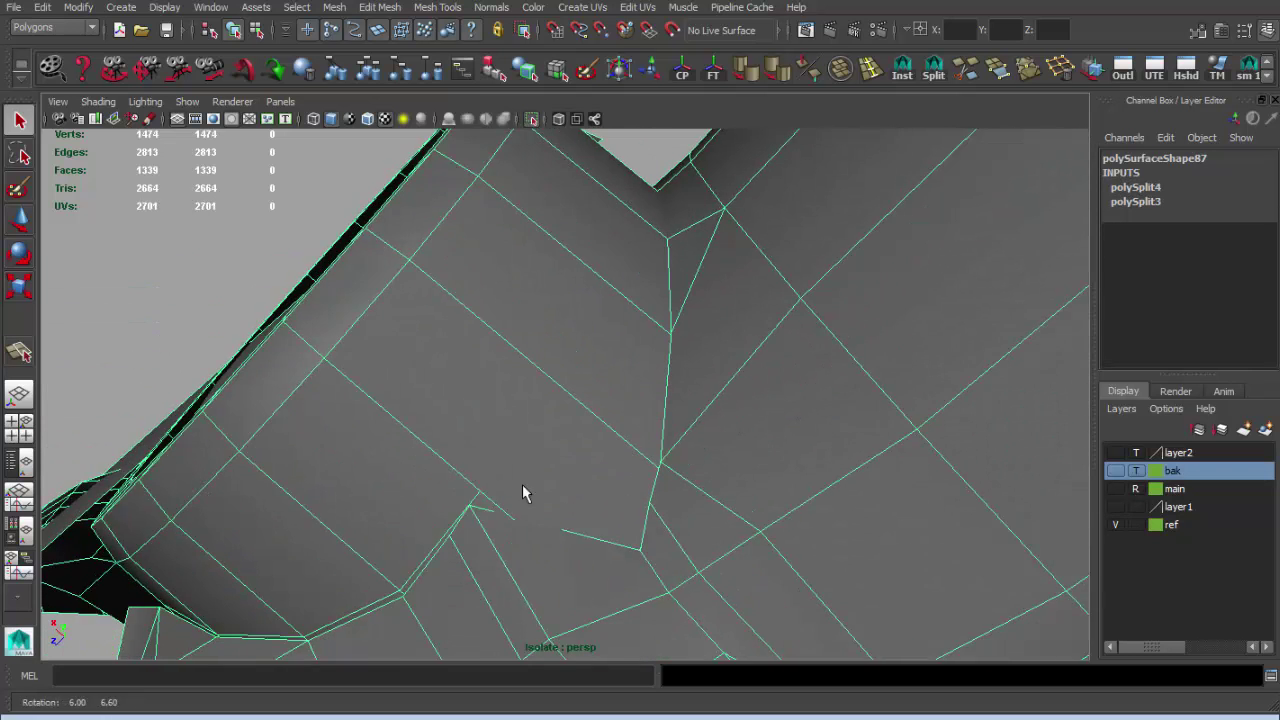
right_click_drag(660, 474, 652, 406, "alt")
key("Return")
left_click_drag(647, 292, 659, 450, "alt")
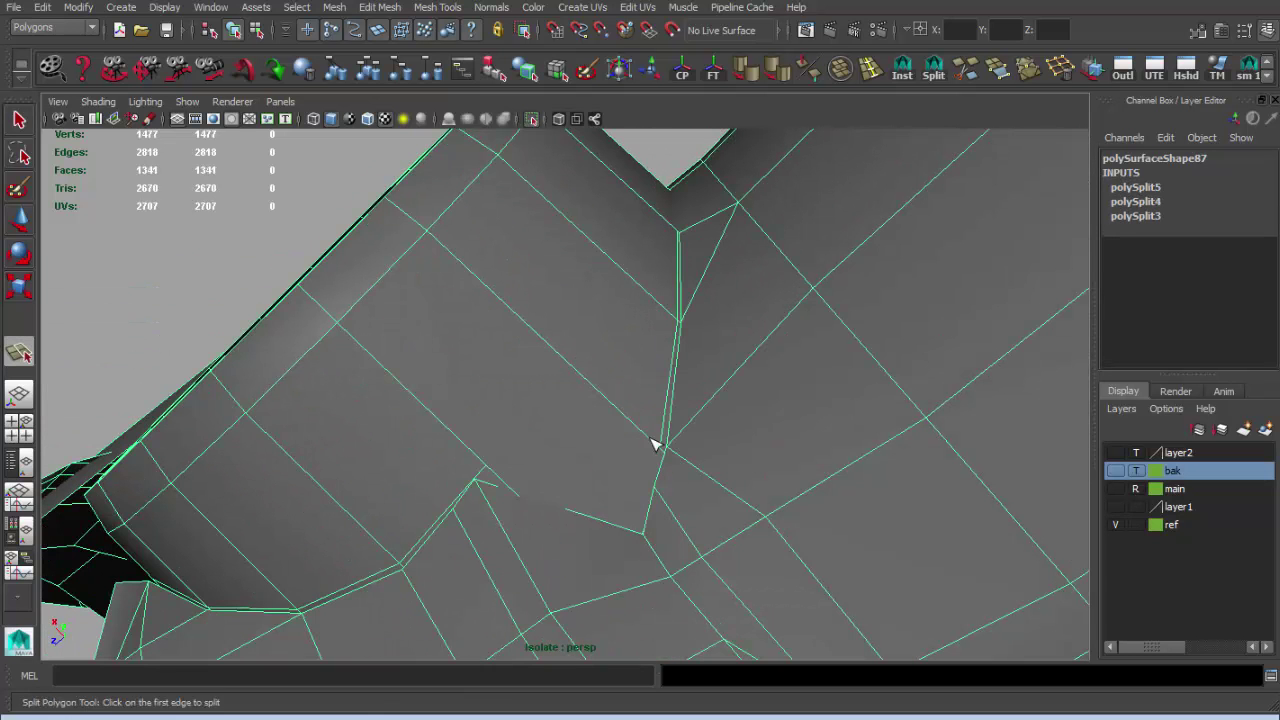
key("Return")
In wireframe, merge a vertex under the ring onto its neighbour.
mouse_move(495, 462)
left_mouse_down("alt")
mouse_move(470, 453)
mouse_move(643, 509)
mouse_move(540, 489)
mouse_move(560, 503)
left_mouse_up("alt")
right_click_drag(560, 503, 684, 524, "alt")
key("4")
key("F9")
left_click(690, 490)
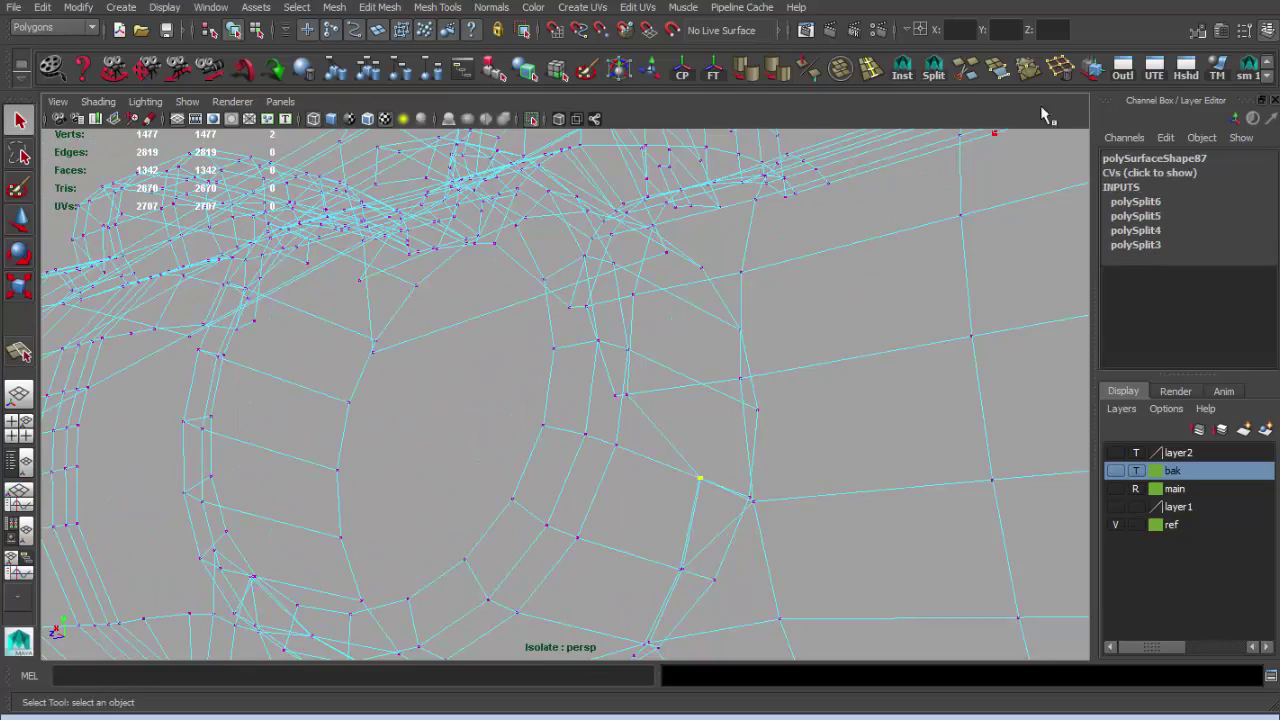
mouse_move(697, 527)
left_mouse_down()
mouse_move(686, 429)
mouse_move(760, 426)
left_mouse_up()
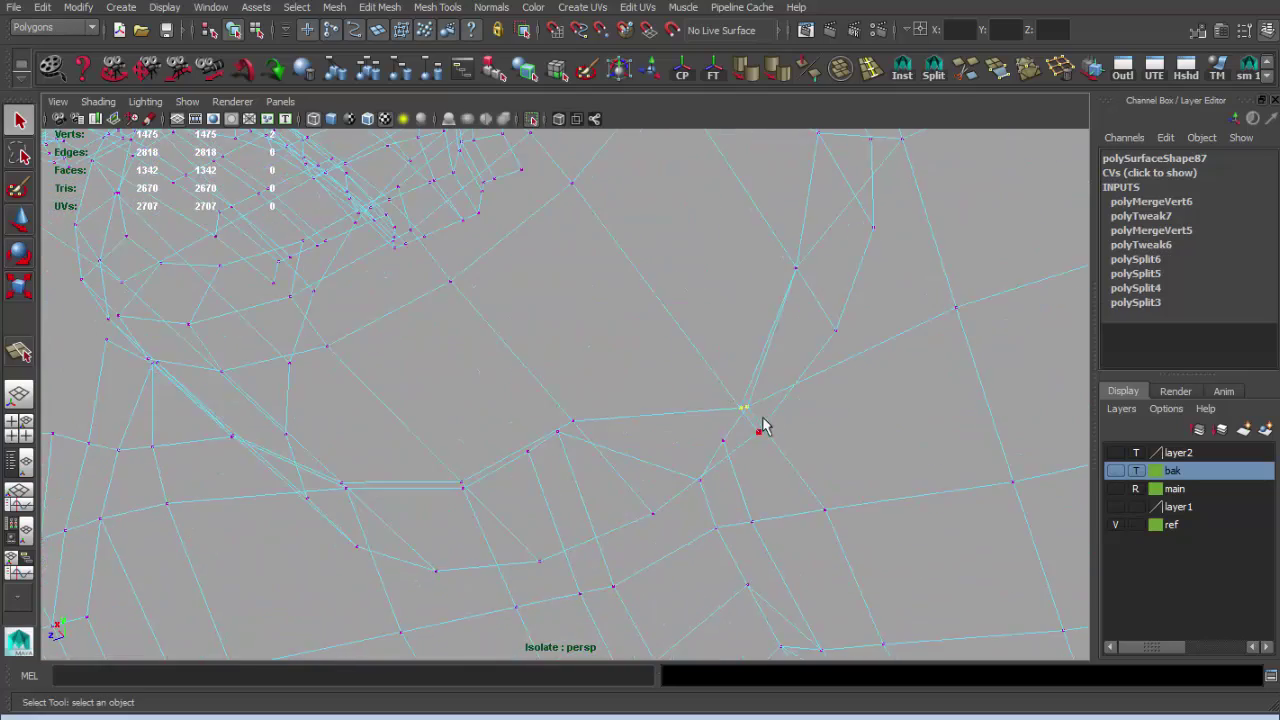
key("5")
Delete the selected faces and the leftover face strip inside the ring opening.
mouse_move(731, 371)
left_mouse_down("alt")
mouse_move(277, 444)
mouse_move(215, 250)
mouse_move(350, 297)
mouse_move(389, 217)
mouse_move(371, 314)
mouse_move(651, 414)
mouse_move(531, 525)
mouse_move(209, 443)
left_mouse_up("alt")
key("F11")
key("Delete")
scroll(532, 512, "up", 4)
left_click(209, 446)
left_click_drag(420, 570, 577, 528, "alt")
double_click(866, 366, "shift")
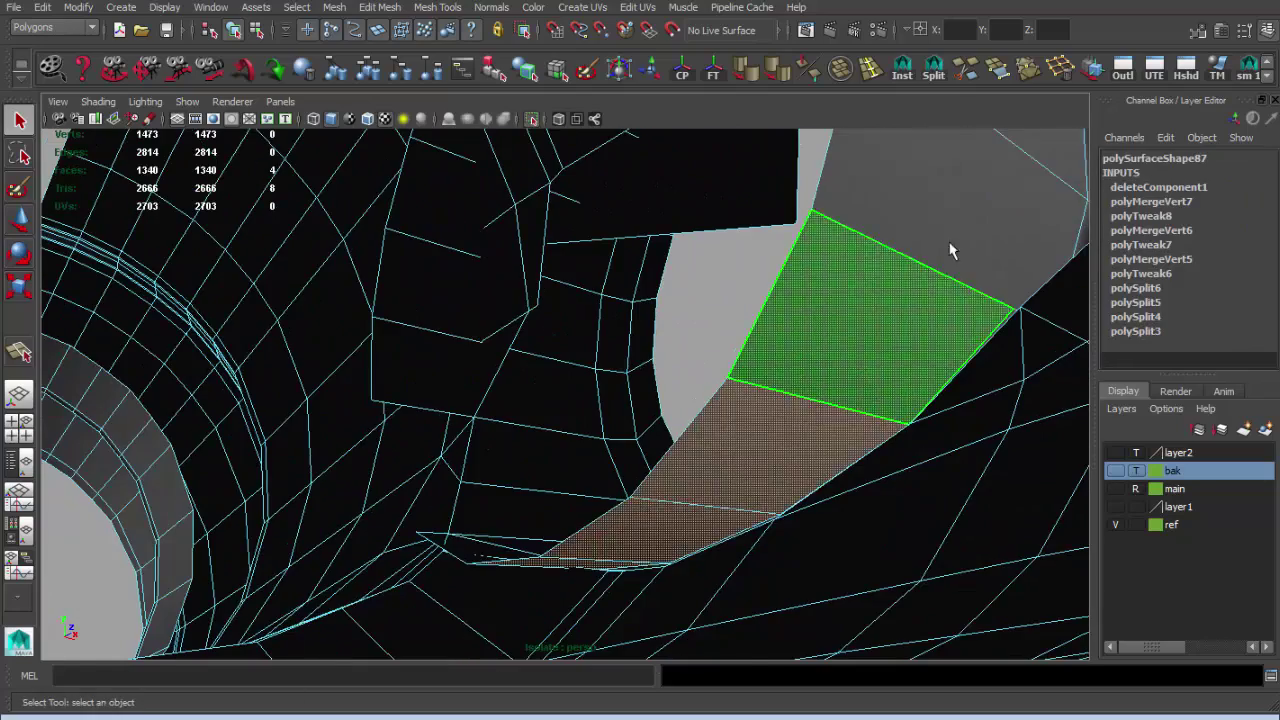
left_click_drag(866, 366, 822, 300, "alt")
key("Delete")
Merge a stray vertex at the ring's base into its neighbour.
left_click_drag(870, 444, 814, 451, "alt")
scroll(814, 451, "up", 4)
mouse_move(654, 477)
left_mouse_down("alt")
mouse_move(423, 354)
mouse_move(530, 452)
left_mouse_up("alt")
right_click_drag(530, 452, 535, 461)
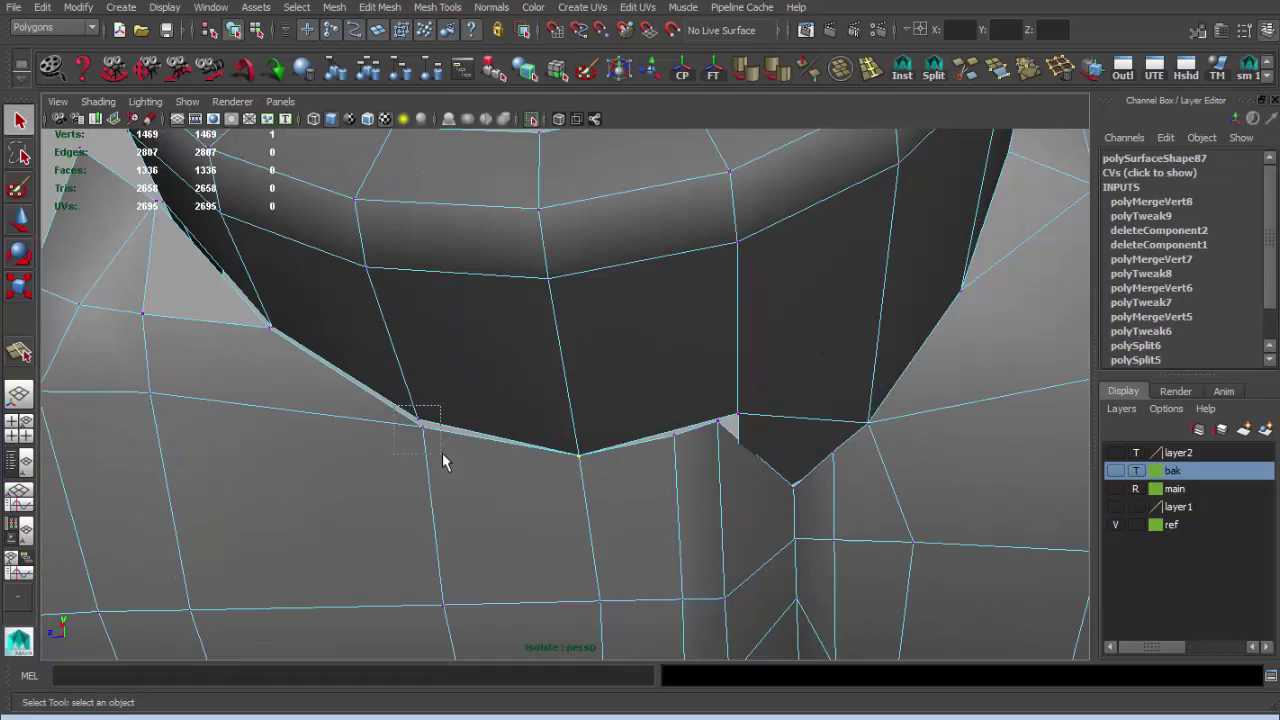
left_click_drag(395, 412, 463, 393, "alt")
left_click_drag(550, 388, 489, 346, "alt")
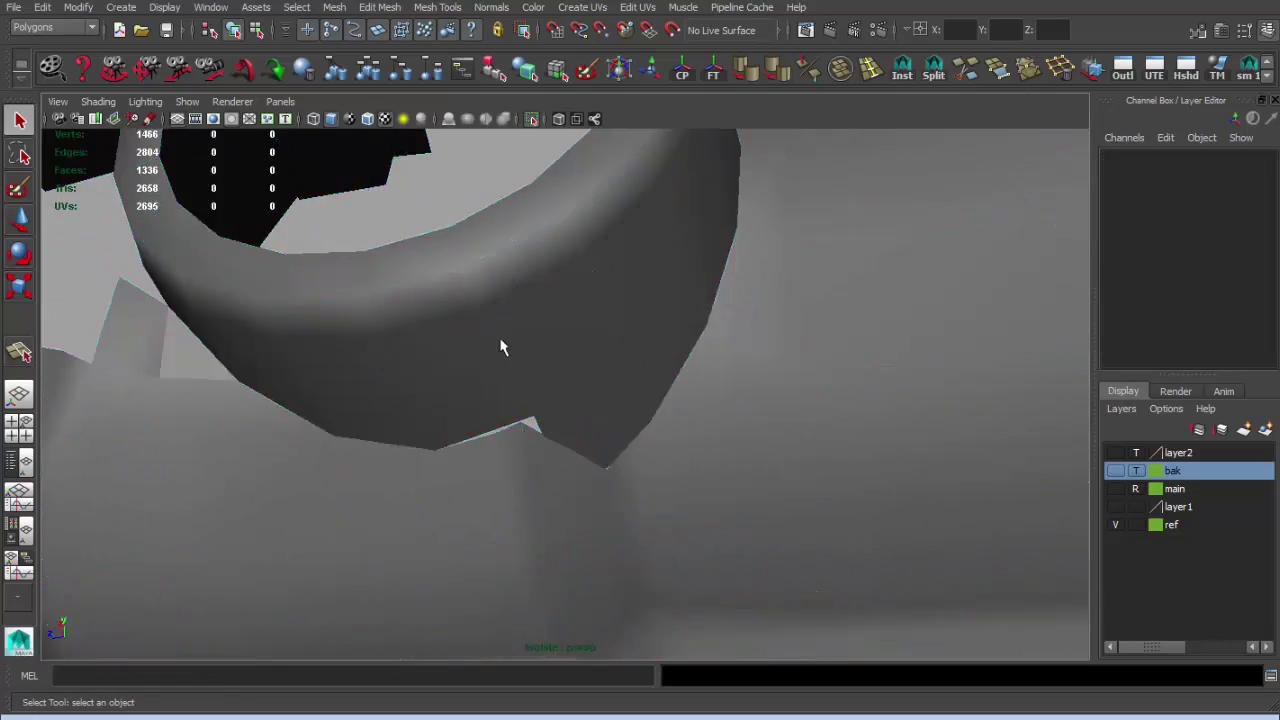
scroll(549, 407, "up", 3)
left_click(522, 380)
Insert and position a new edge loop around the ring.
key("w")
scroll(512, 410, "down", 3)
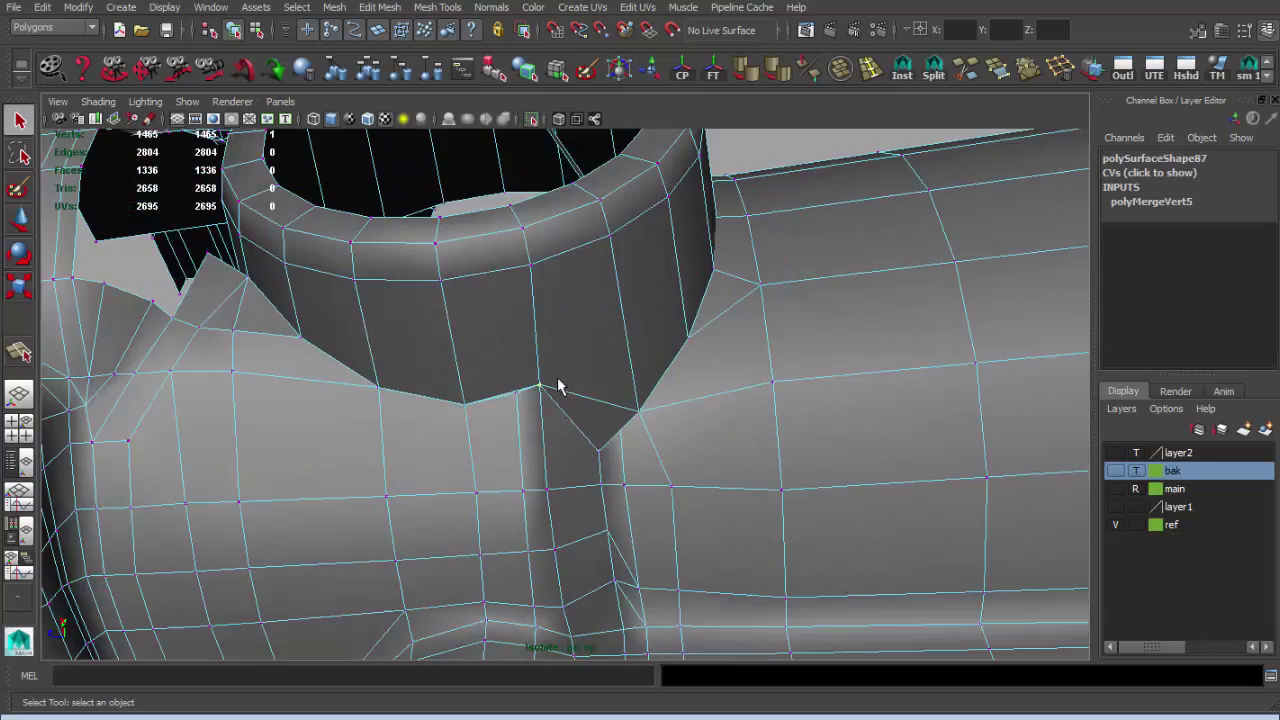
left_click(503, 295)
key("w")
left_click_drag(503, 295, 520, 347, "alt")
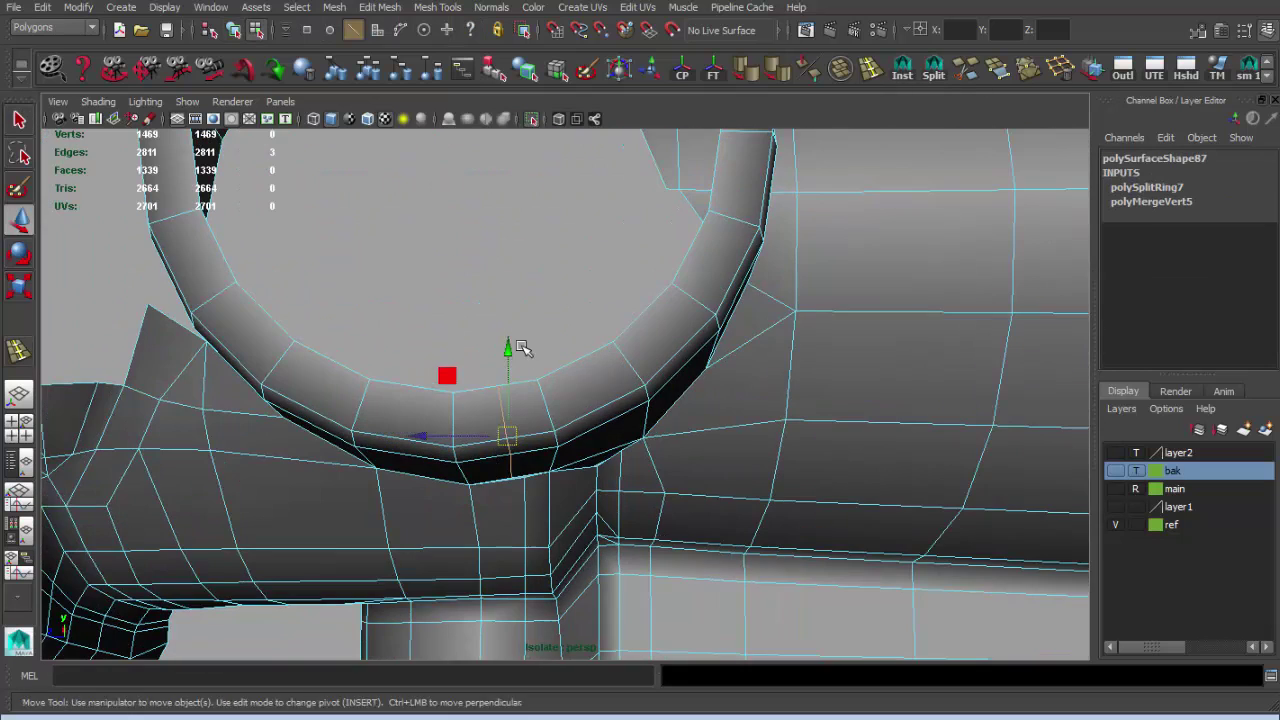
key("q")
key("f")
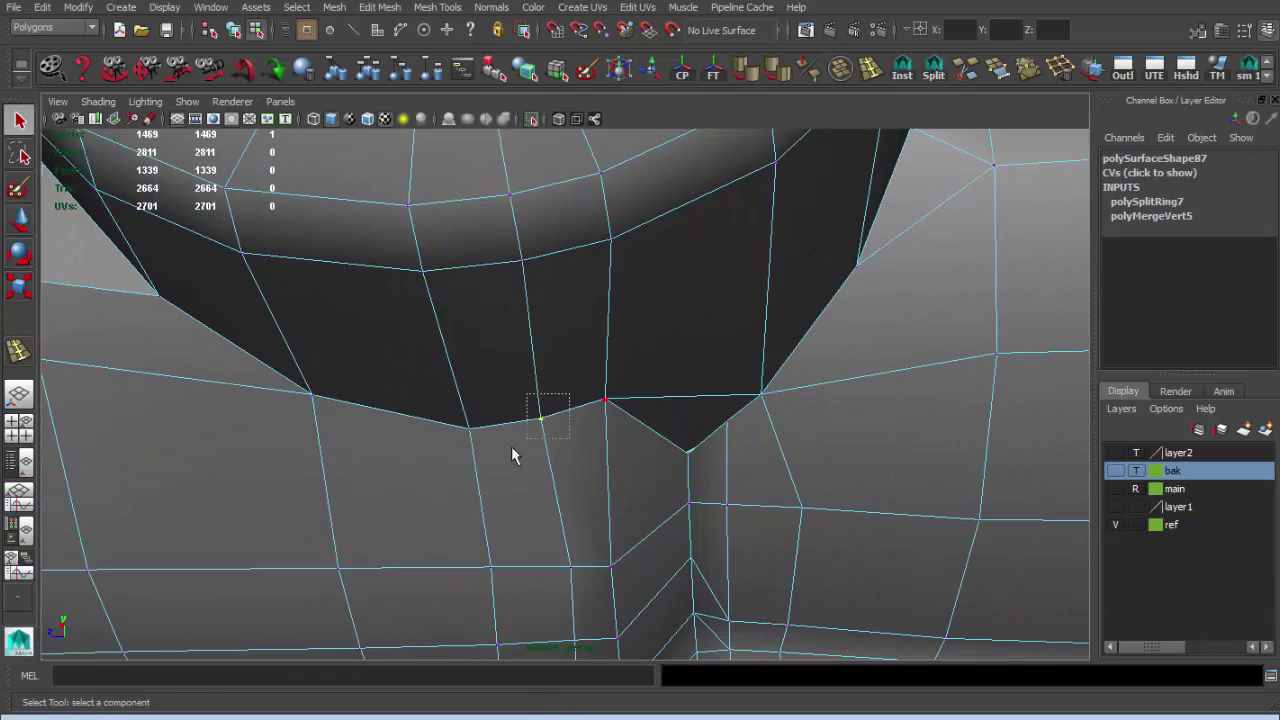
key("F8")
Delete the stray triangle face and insert an edge loop across the ring mount.
left_click_drag(537, 369, 726, 433, "alt")
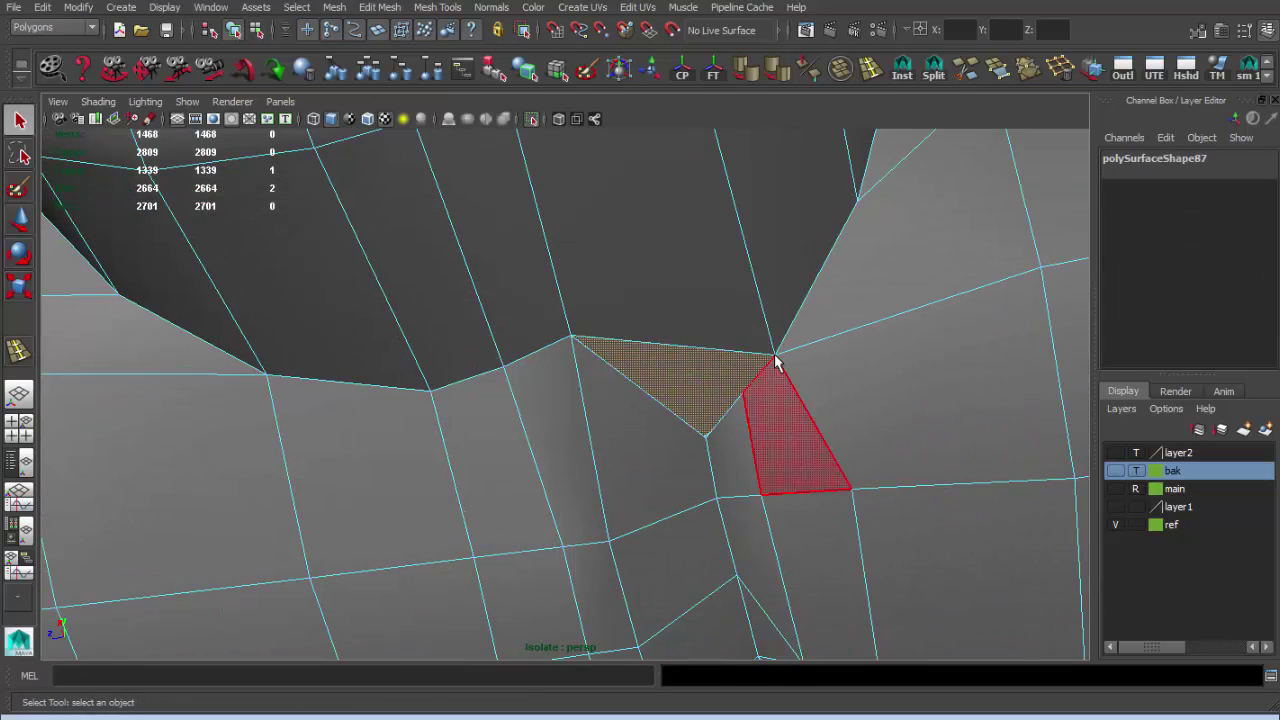
key("Delete")
scroll(714, 357, "down", 5)
left_click(880, 72)
left_click(566, 256)
key("w")
left_click_drag(566, 256, 571, 326, "alt")
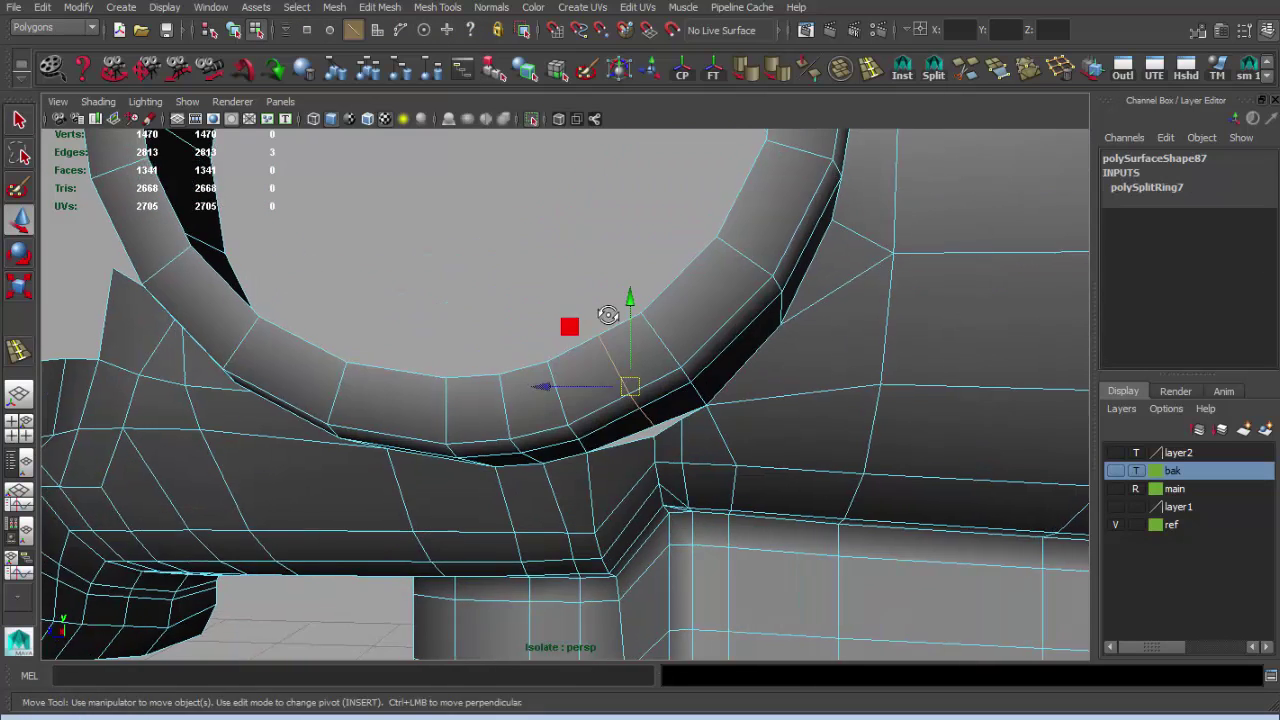
key("F8")
Fill the triangular hole beside the ring with an appended polygon and inspect it.
right_click_drag(591, 337, 820, 371, "alt")
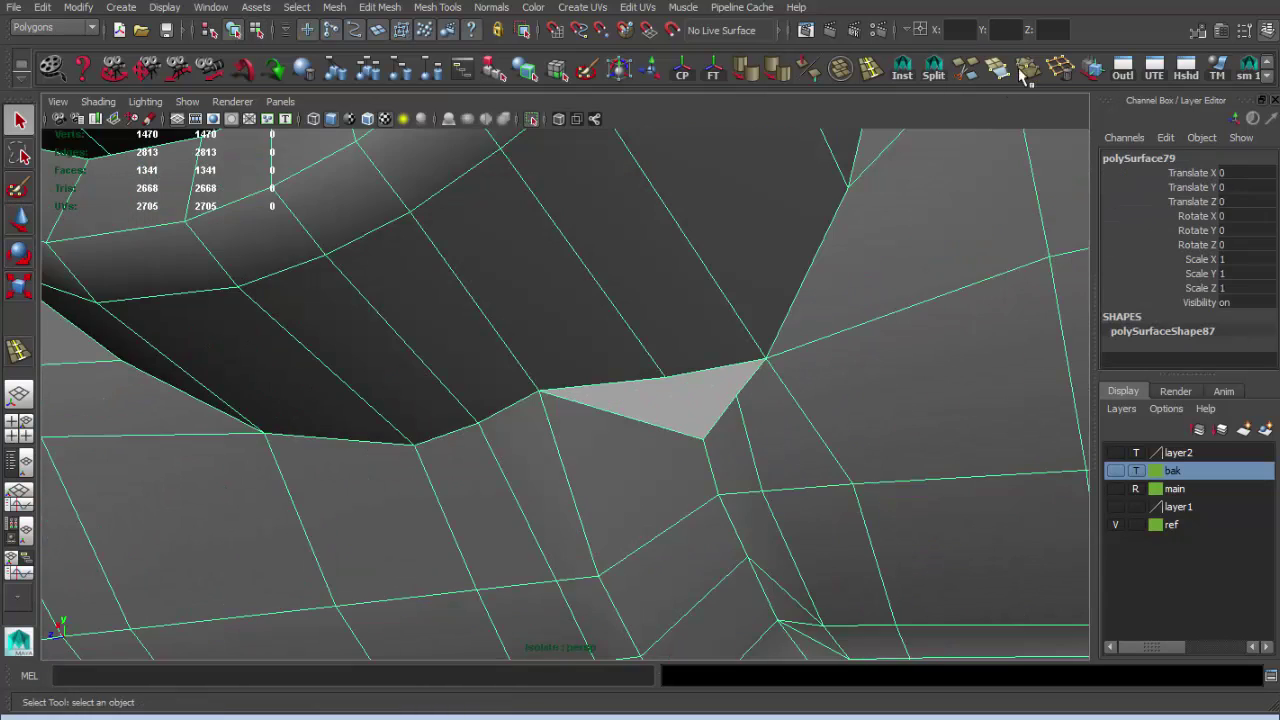
key("F8")
left_click_drag(651, 408, 543, 366, "alt")
left_click(543, 366)
left_click(671, 371)
key("Return")
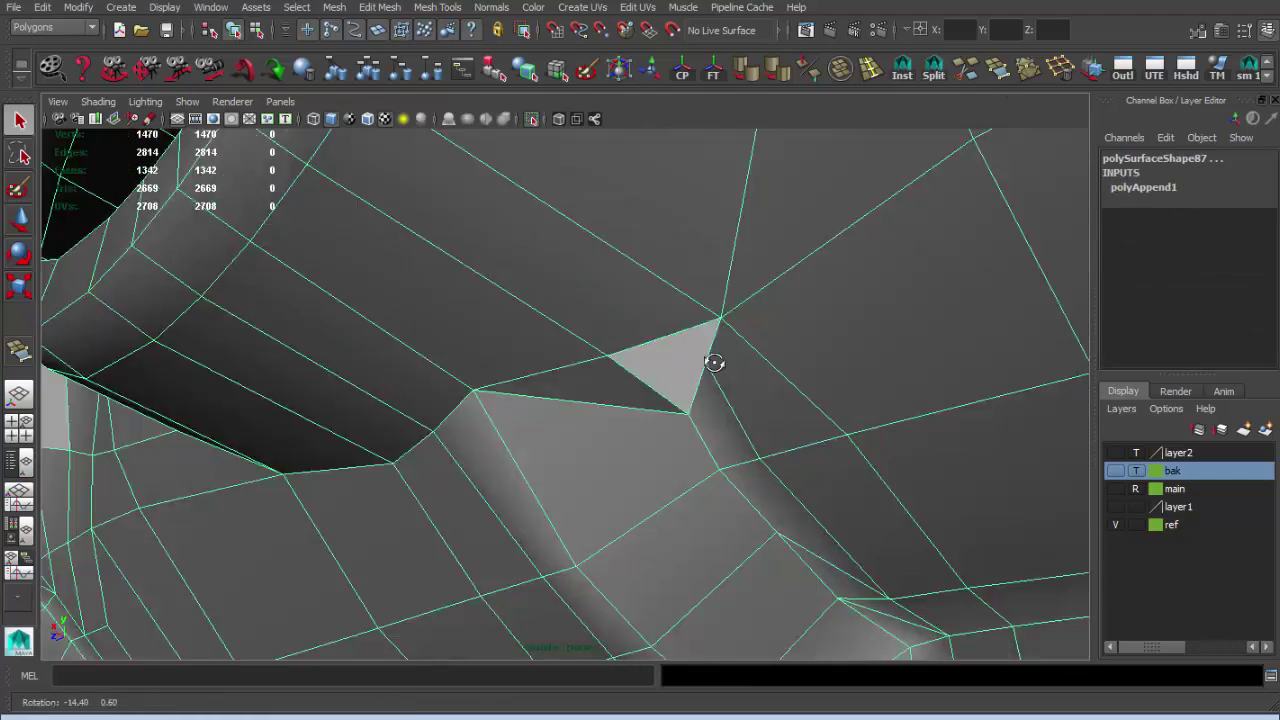
mouse_move(714, 360)
left_mouse_down("alt")
mouse_move(698, 403)
mouse_move(580, 429)
mouse_move(737, 434)
mouse_move(543, 423)
mouse_move(559, 454)
mouse_move(620, 492)
left_mouse_up("alt")
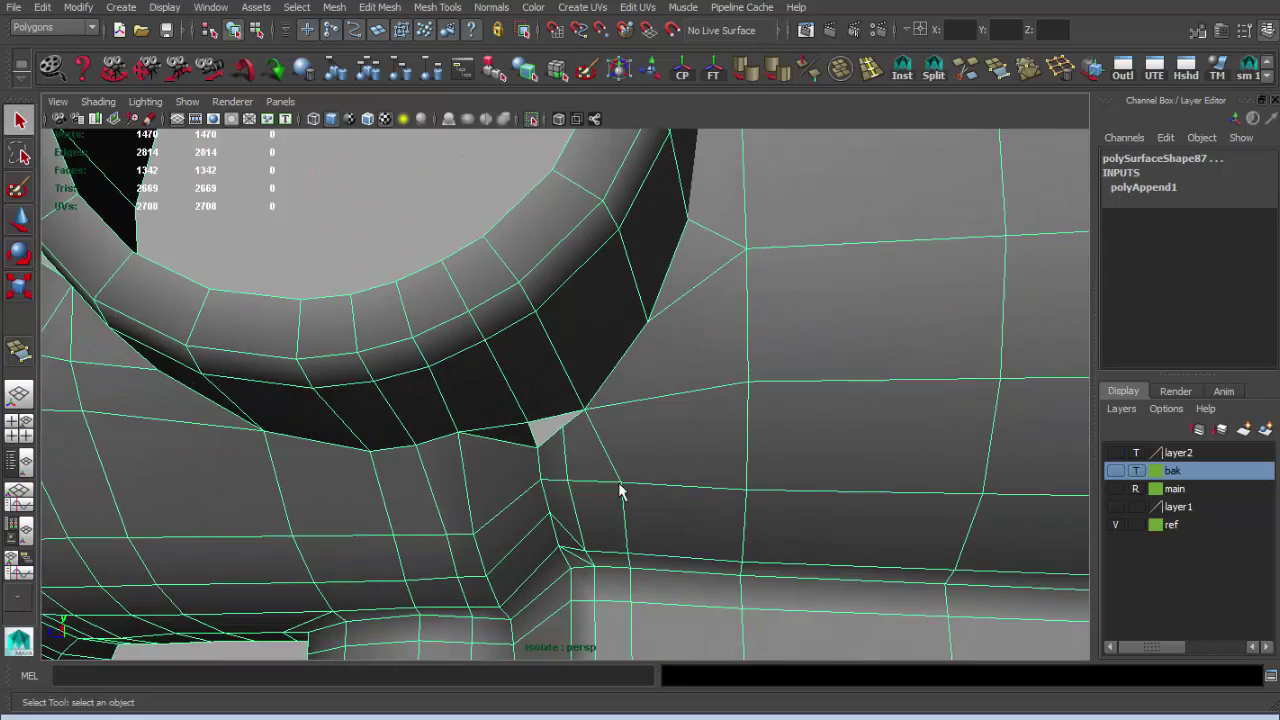
mouse_move(527, 478)
left_mouse_down("alt")
mouse_move(657, 480)
mouse_move(700, 440)
left_mouse_up("alt")
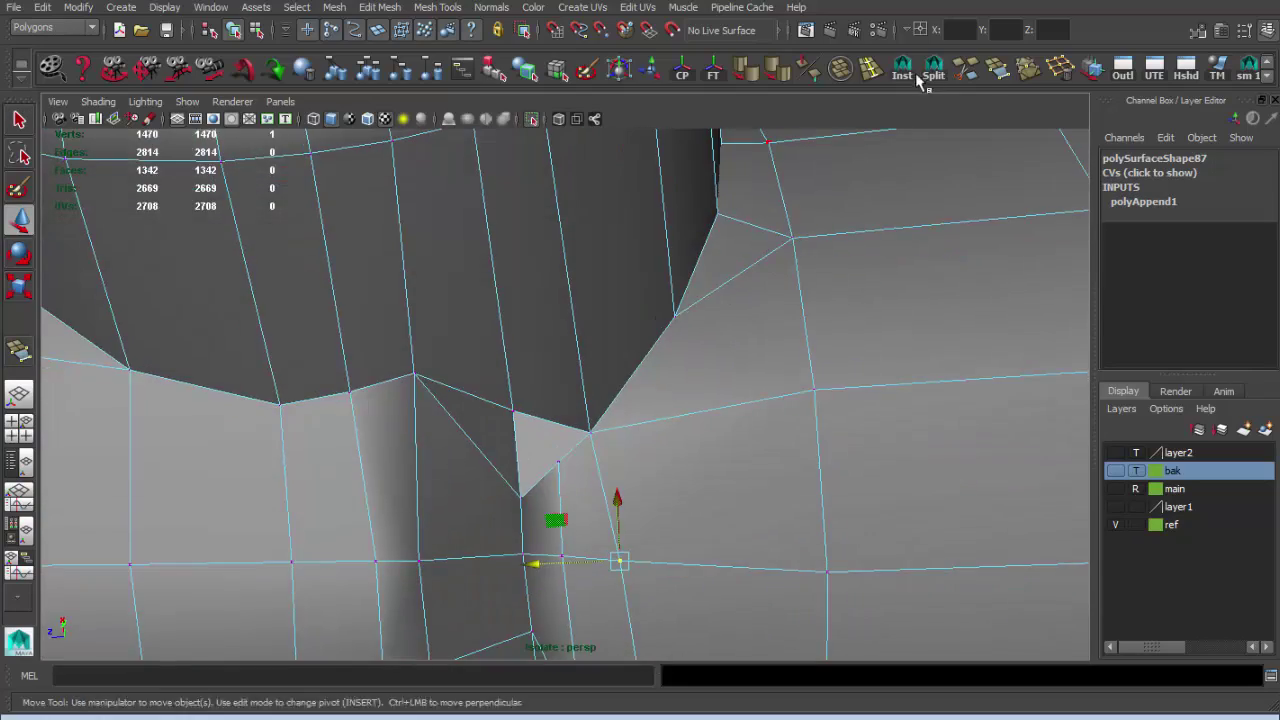
mouse_move(648, 296)
left_mouse_down("alt")
mouse_move(509, 323)
mouse_move(694, 429)
mouse_move(597, 394)
mouse_move(586, 452)
mouse_move(543, 470)
left_mouse_up("alt")
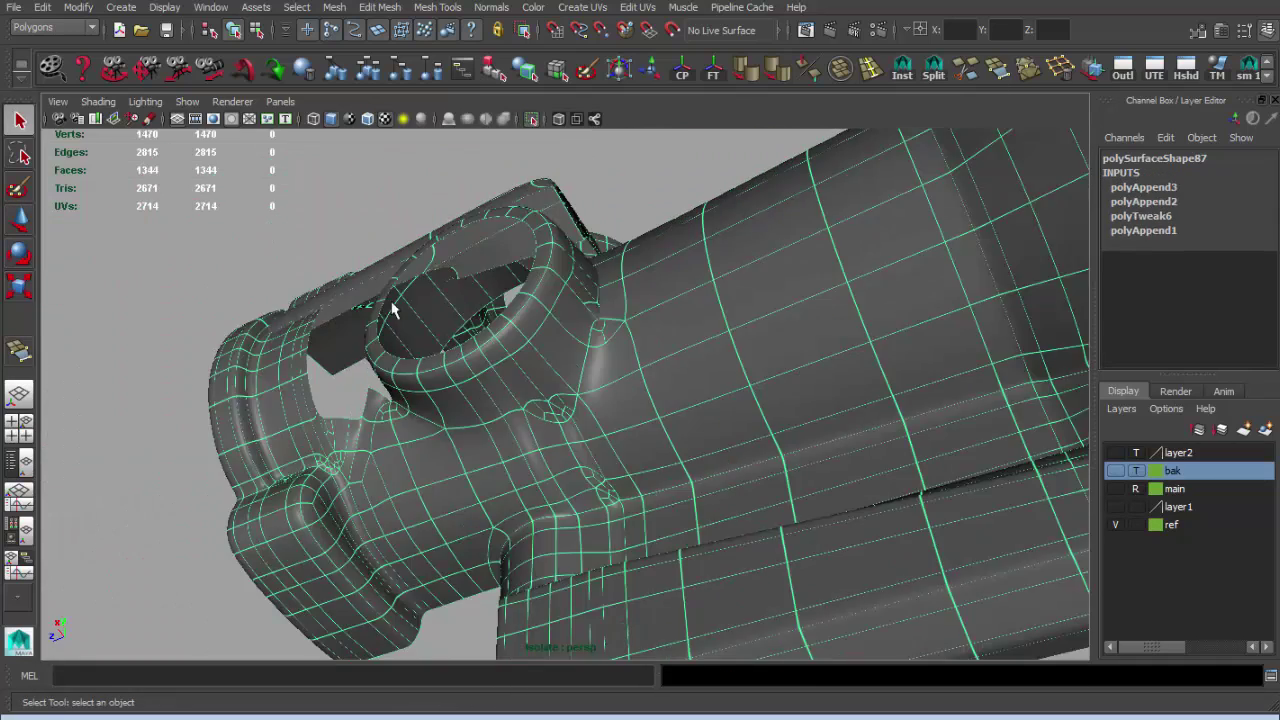
Select the scope mesh, try edge mode, then clear the selection.
left_click_drag(571, 437, 597, 389, "alt")
left_click(588, 472)
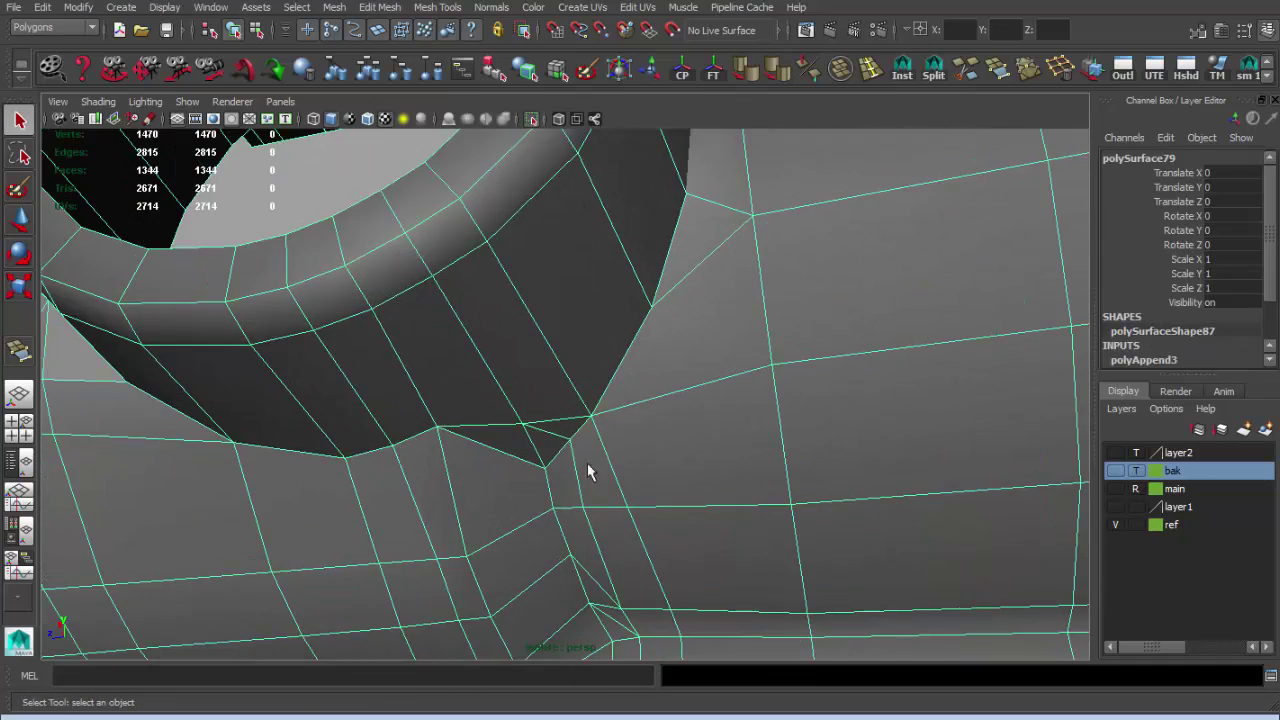
key("F10")
mouse_move(588, 472)
left_mouse_down("alt")
mouse_move(646, 420)
mouse_move(578, 478)
mouse_move(606, 426)
mouse_move(586, 423)
mouse_move(580, 343)
mouse_move(561, 352)
mouse_move(571, 334)
mouse_move(571, 400)
mouse_move(540, 420)
mouse_move(504, 375)
mouse_move(557, 463)
mouse_move(509, 457)
mouse_move(600, 360)
mouse_move(628, 304)
mouse_move(614, 286)
mouse_move(337, 320)
mouse_move(271, 366)
mouse_move(681, 326)
mouse_move(543, 363)
mouse_move(597, 402)
mouse_move(700, 408)
mouse_move(754, 190)
mouse_move(899, 79)
mouse_move(486, 351)
left_mouse_up("alt")
key("F8")
scroll(600, 360, "down", 5)
left_click(337, 320)
scroll(543, 363, "up", 5)
scroll(597, 402, "up", 3)
Insert an edge loop across the top tube above the ring mount.
left_click(597, 402)
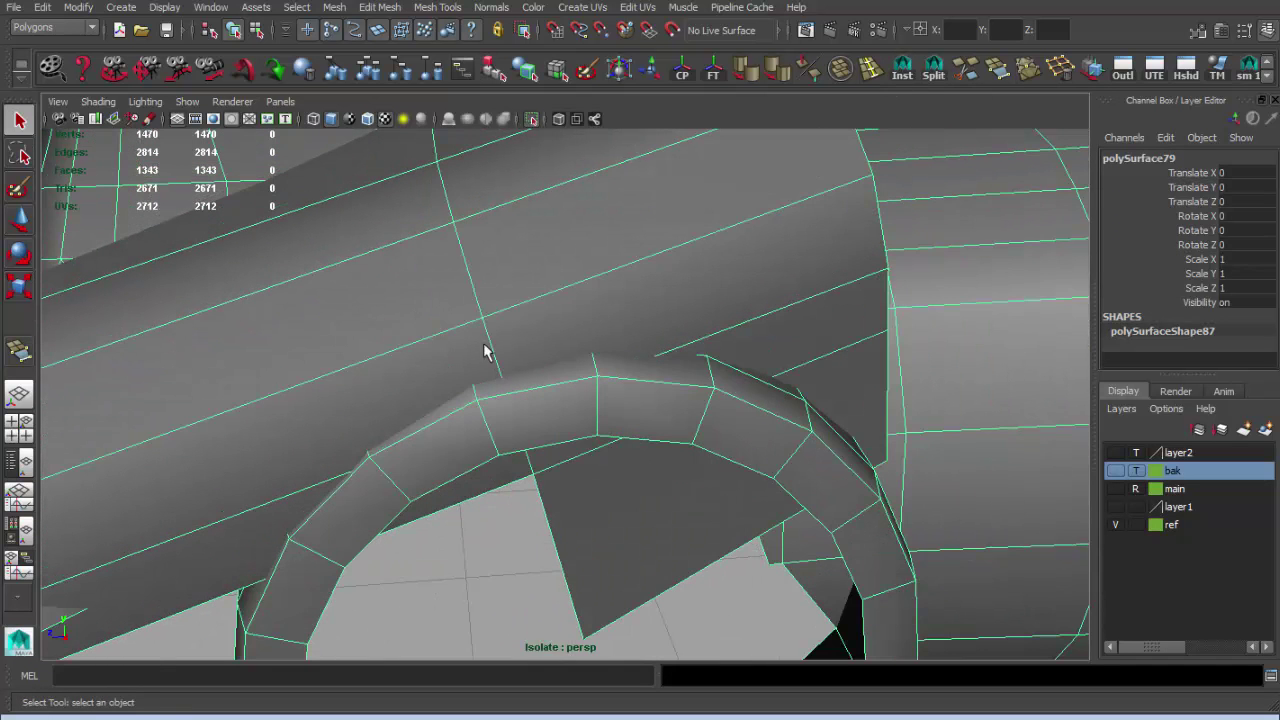
key("F10")
left_click(495, 321)
mouse_move(495, 321)
right_mouse_down("shift")
mouse_move(497, 492)
mouse_move(480, 443)
right_mouse_up("shift")
mouse_move(477, 373)
left_mouse_down("alt")
mouse_move(519, 370)
mouse_move(470, 296)
mouse_move(551, 371)
mouse_move(520, 340)
left_mouse_up("alt")
key("w")
mouse_move(705, 352)
left_mouse_down("alt")
mouse_move(646, 349)
mouse_move(740, 335)
mouse_move(566, 380)
mouse_move(705, 474)
mouse_move(594, 396)
left_mouse_up("alt")
Insert three more edge loops across the top tube.
left_click(693, 331)
left_click(736, 471)
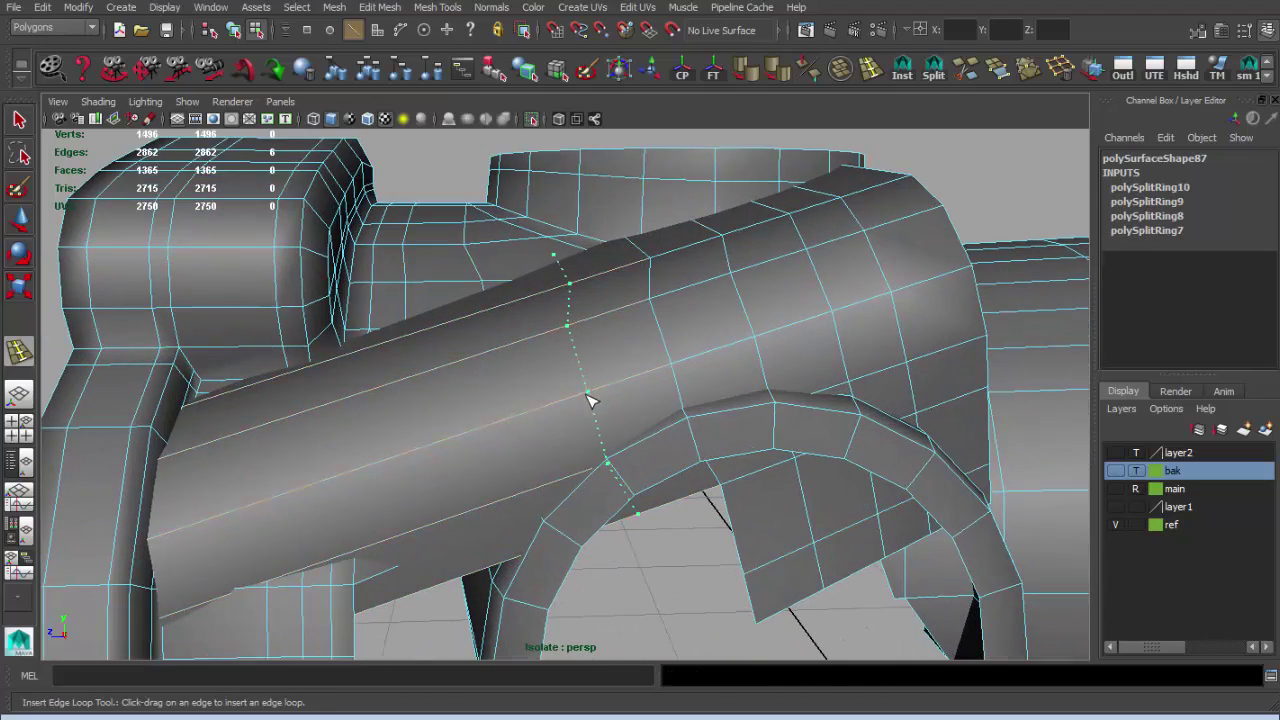
mouse_move(436, 450)
left_mouse_down("alt")
mouse_move(600, 457)
mouse_move(566, 449)
mouse_move(578, 365)
left_mouse_up("alt")
key("q")
right_click_drag(578, 365, 475, 400, "shift")
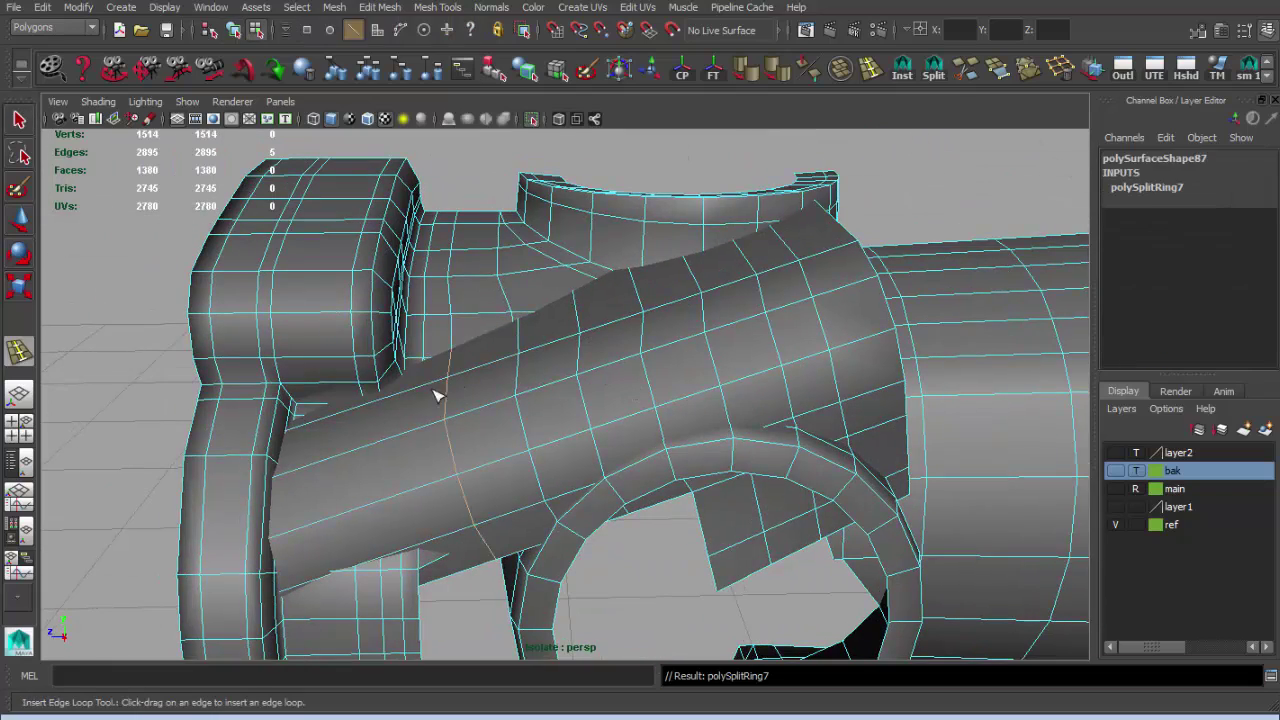
left_click(421, 390)
key("q")
key("F8")
Zoom in and select a single vertex at the tube corner in wireframe.
mouse_move(515, 396)
left_mouse_down("alt")
mouse_move(566, 340)
mouse_move(500, 381)
left_mouse_up("alt")
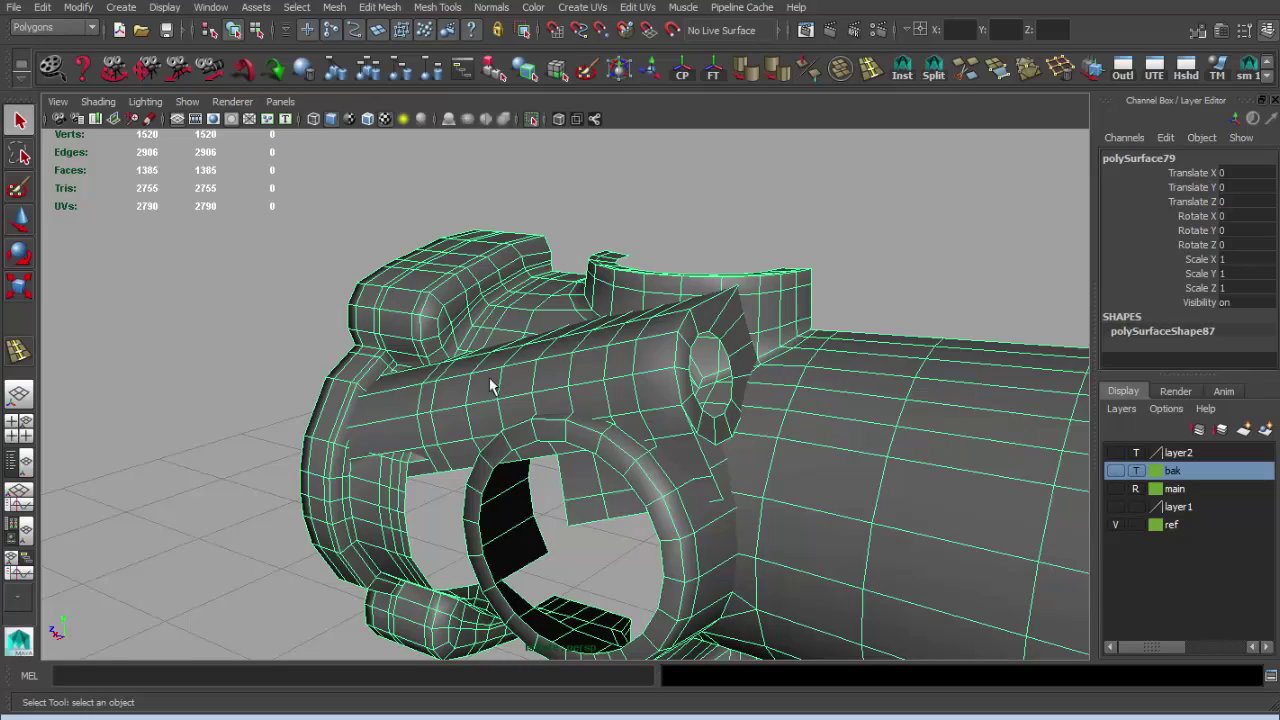
scroll(597, 411, "up", 3)
scroll(766, 463, "up", 3)
mouse_move(766, 463)
left_mouse_down("alt")
mouse_move(654, 423)
mouse_move(729, 307)
mouse_move(726, 288)
left_mouse_up("alt")
key("4")
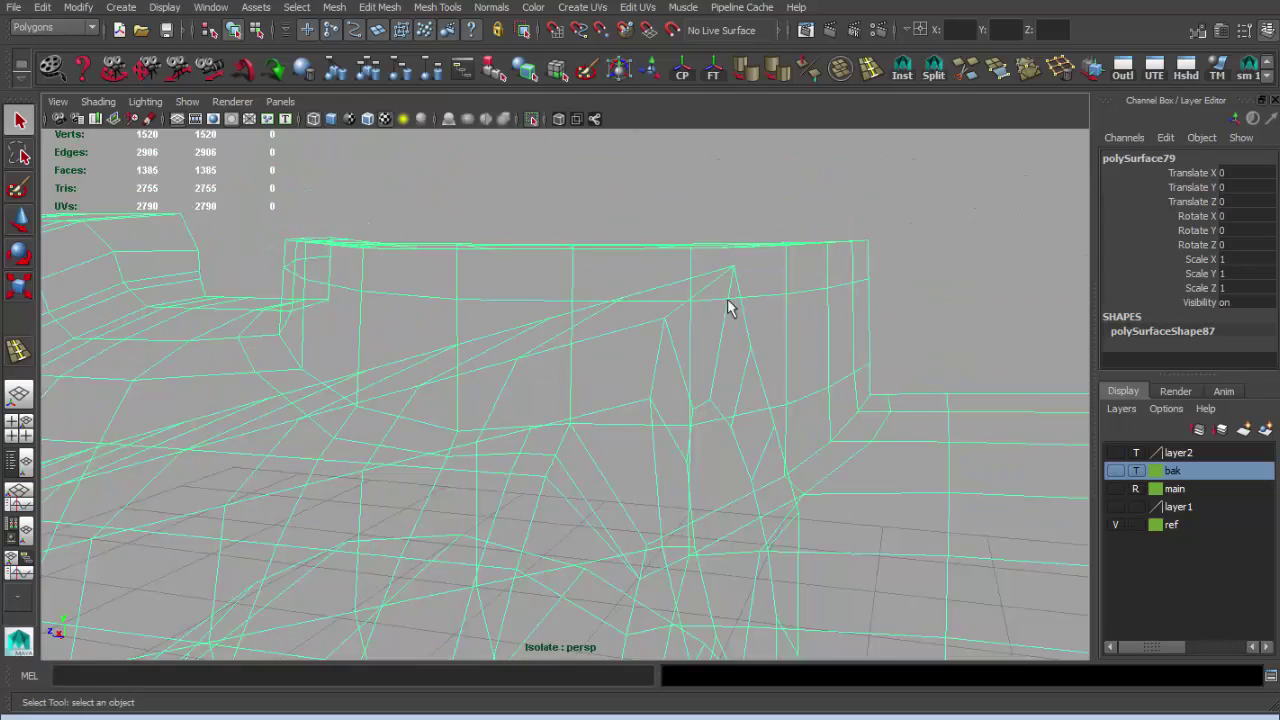
key("F8")
left_click(704, 286)
key("5")
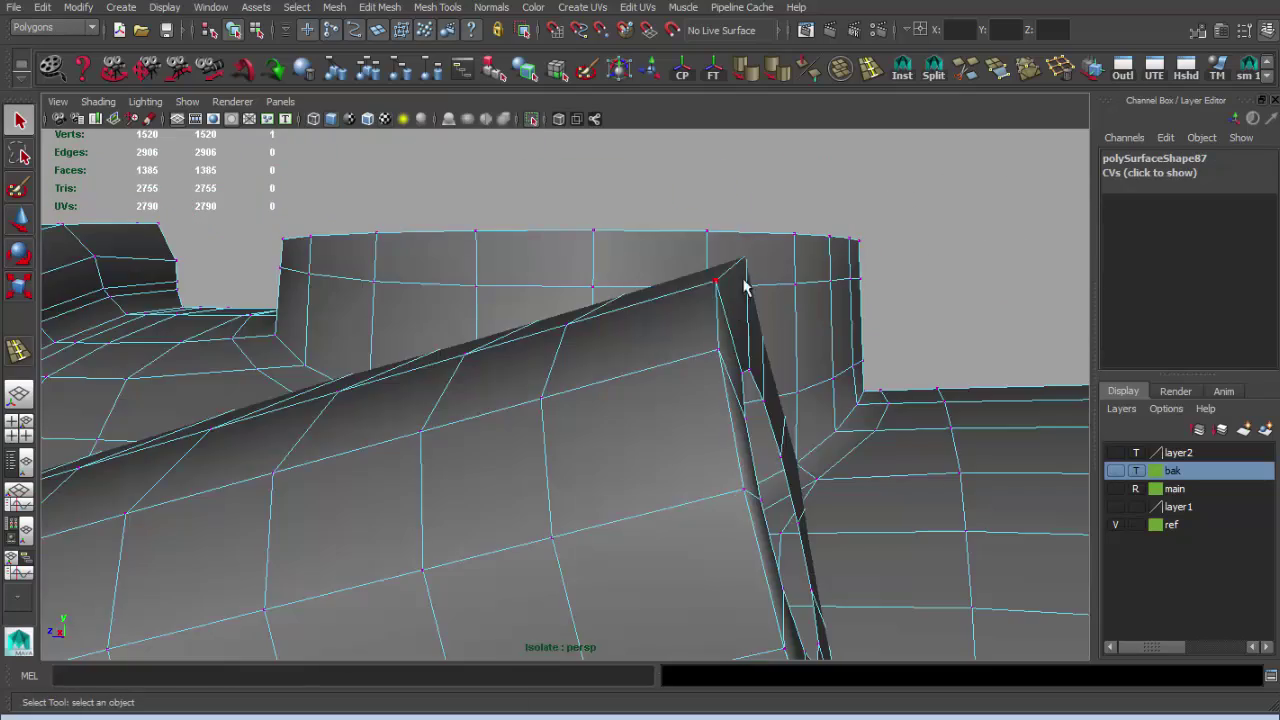
mouse_move(720, 195)
left_mouse_down("alt")
mouse_move(743, 277)
mouse_move(694, 403)
mouse_move(690, 334)
left_mouse_up("alt")
key("F10")
mouse_move(495, 180)
left_mouse_down("alt")
mouse_move(620, 271)
mouse_move(679, 455)
mouse_move(543, 400)
mouse_move(780, 508)
mouse_move(637, 355)
mouse_move(643, 343)
left_mouse_up("alt")
Isolate the mesh and delete the faces inside the ring's arch.
key("q")
key("F8")
key("ctrl+1")
right_click_drag(643, 343, 728, 363, "alt")
left_click_drag(728, 363, 700, 371, "alt")
right_click_drag(526, 503, 522, 551)
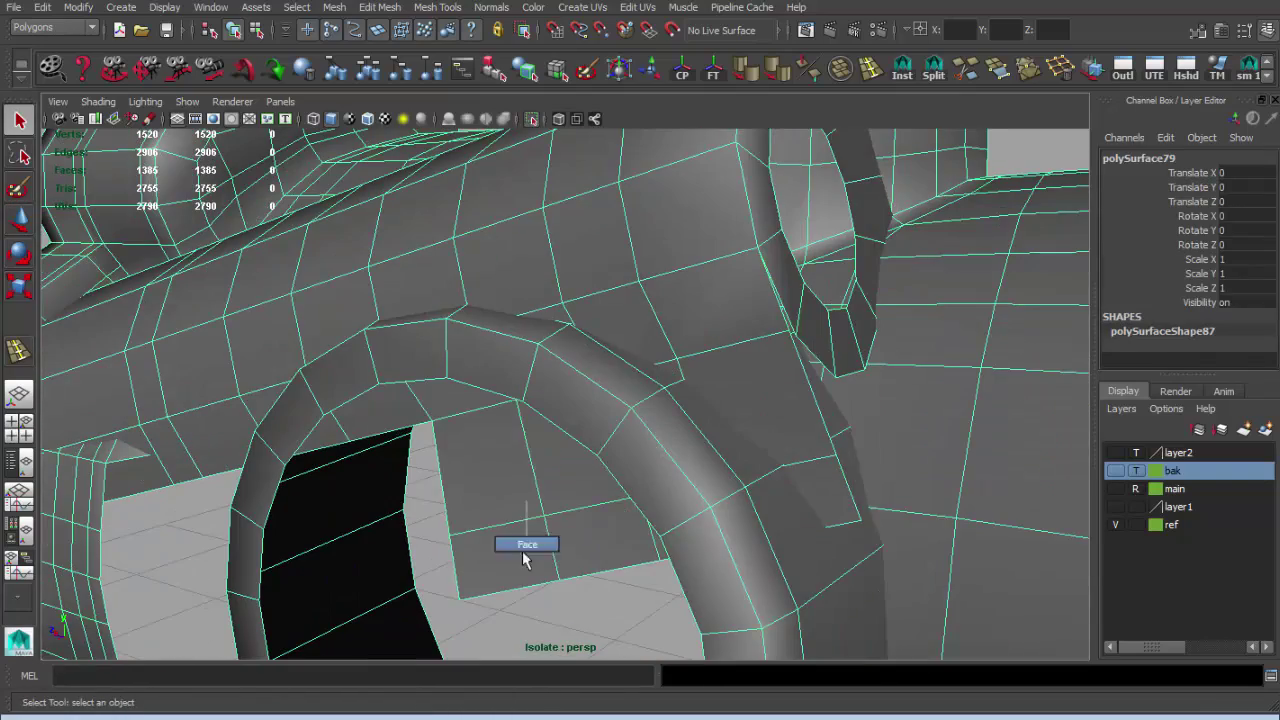
left_click(522, 545)
key("Delete")
left_click_drag(722, 361, 828, 487, "alt")
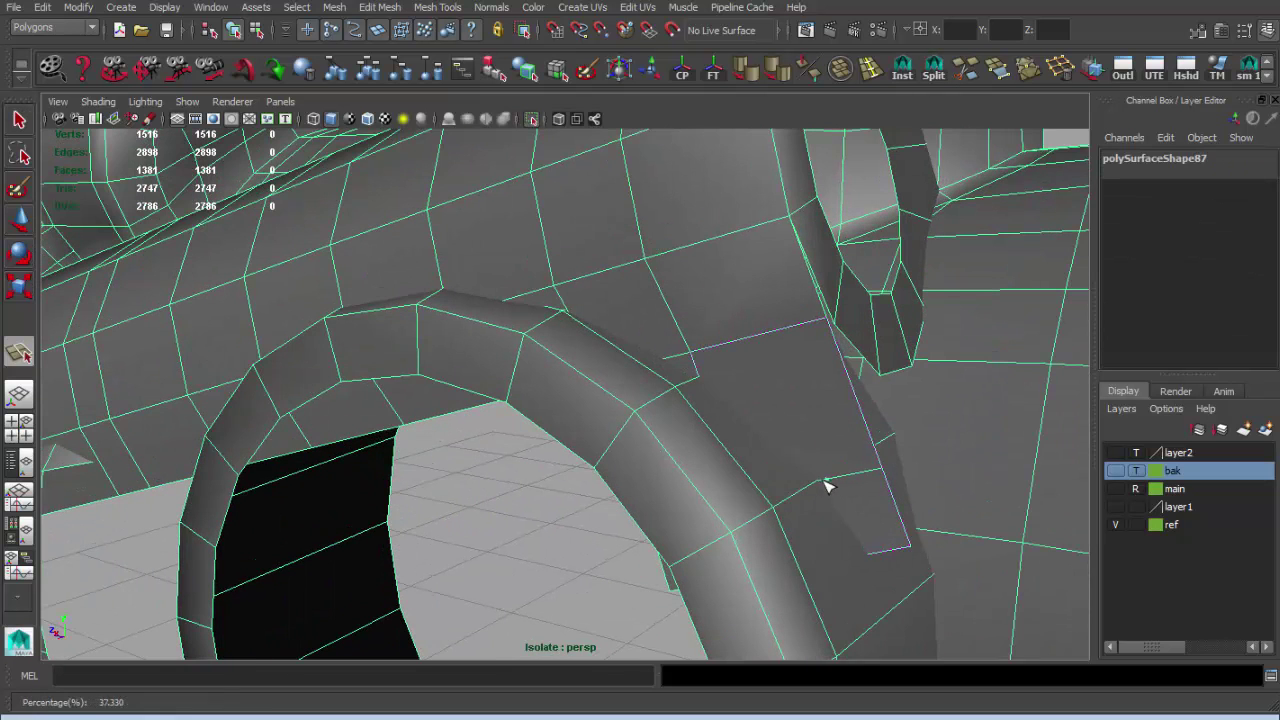
Cut new edges along the ring arch, undoing and redoing the last cuts.
key("q")
left_click_drag(614, 337, 609, 338, "alt")
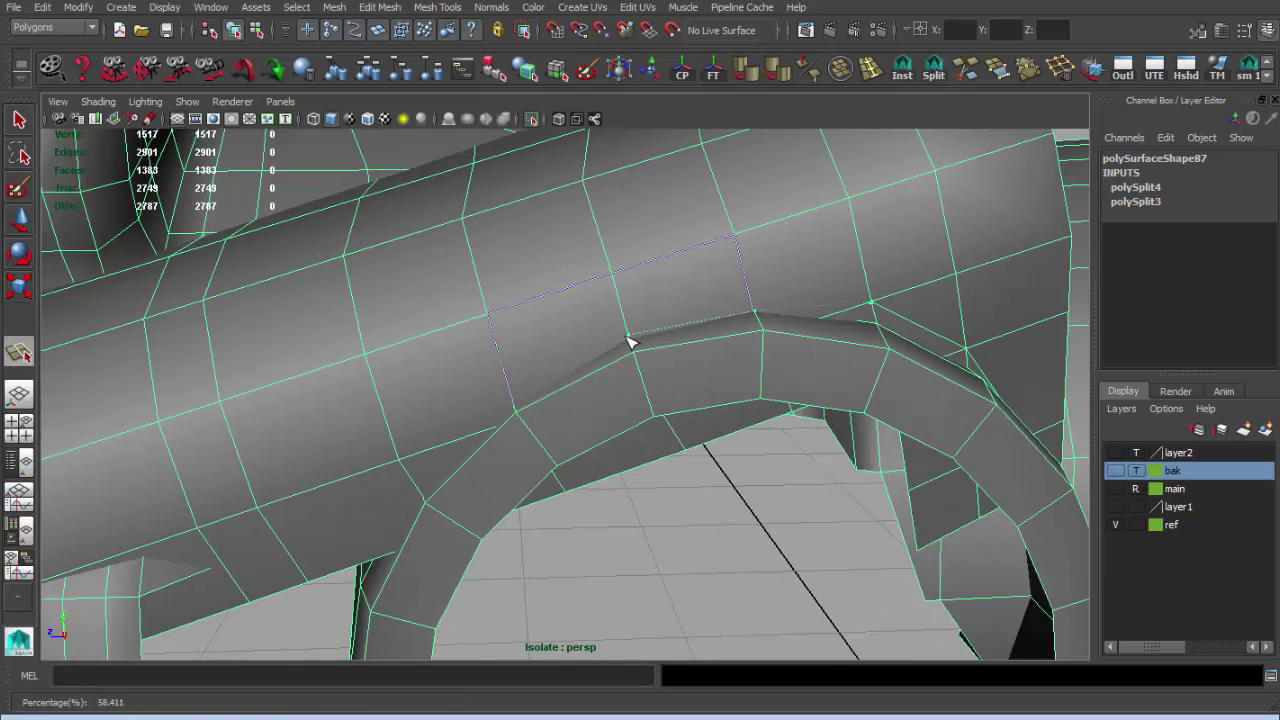
key("Return")
left_click_drag(440, 496, 565, 362, "alt")
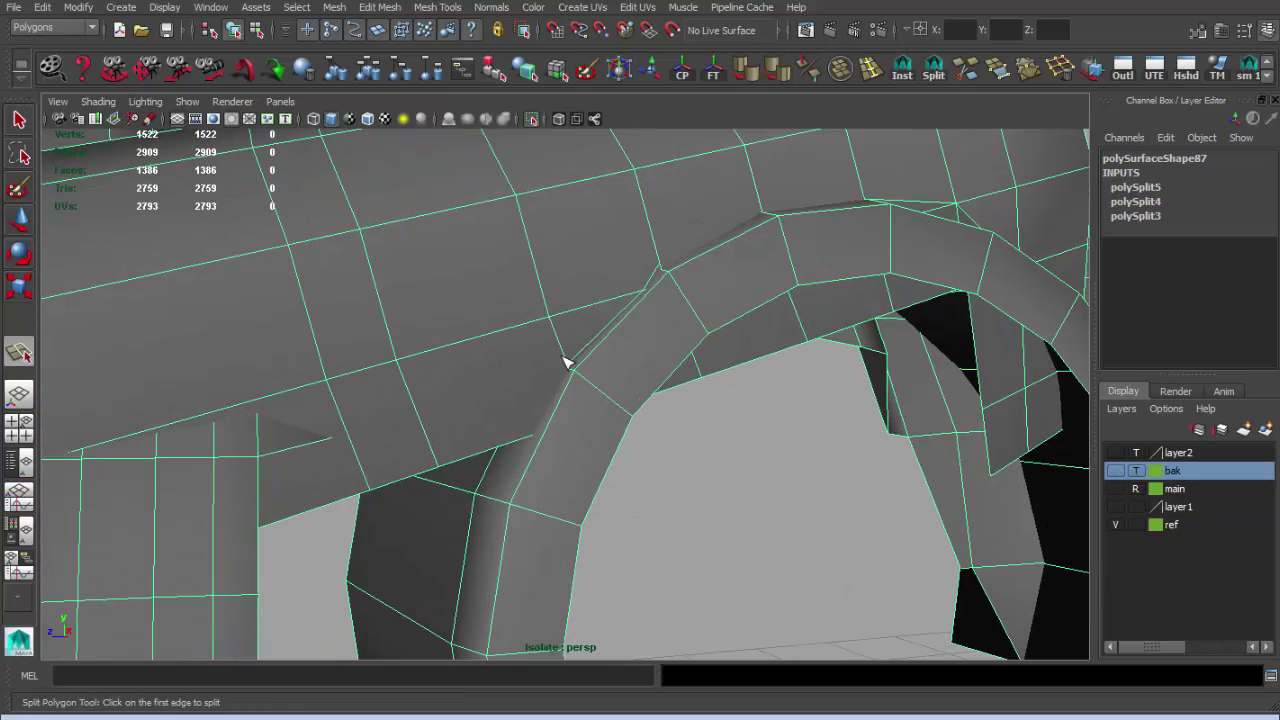
key("q")
left_click_drag(530, 445, 623, 375, "alt")
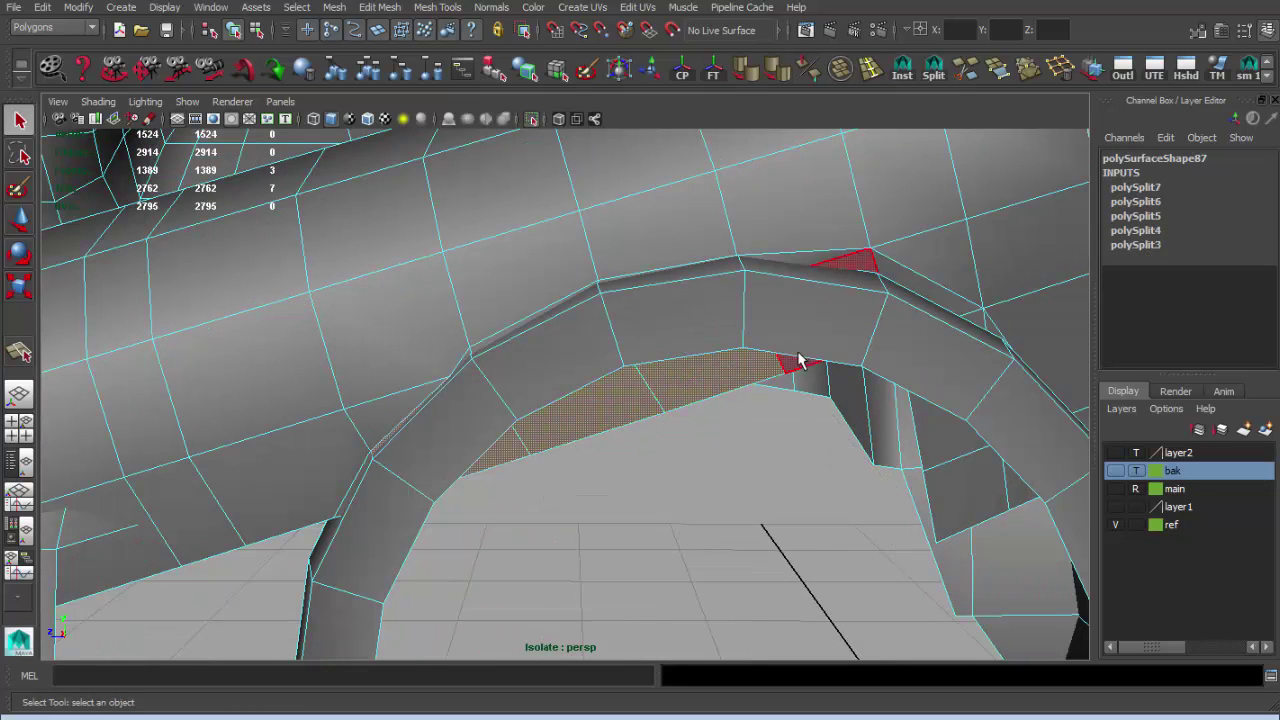
key("ctrl+z")
key("ctrl+z")
key("ctrl+z")
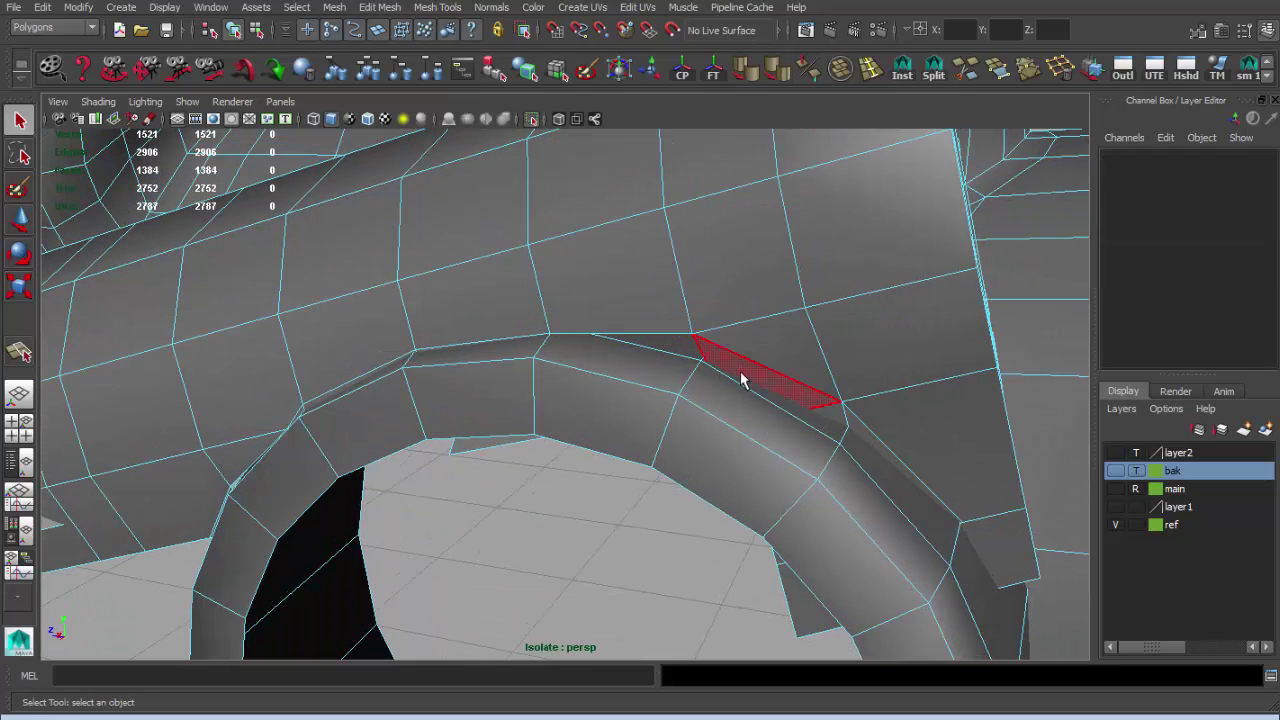
key("ctrl+z")
key("ctrl+z")
key("ctrl+z")
key("ctrl+z")
key("shift+z")
key("shift+z")
key("shift+z")
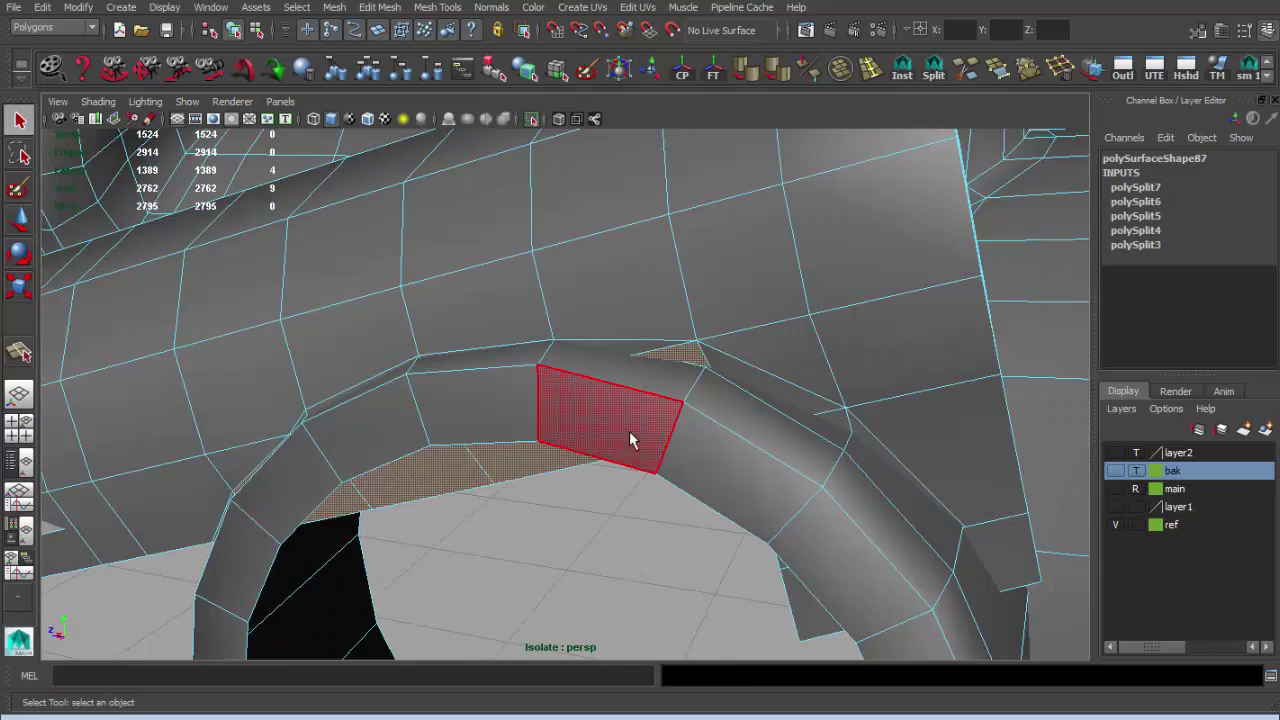
key("shift+z")
key("shift+z")
key("shift+z")
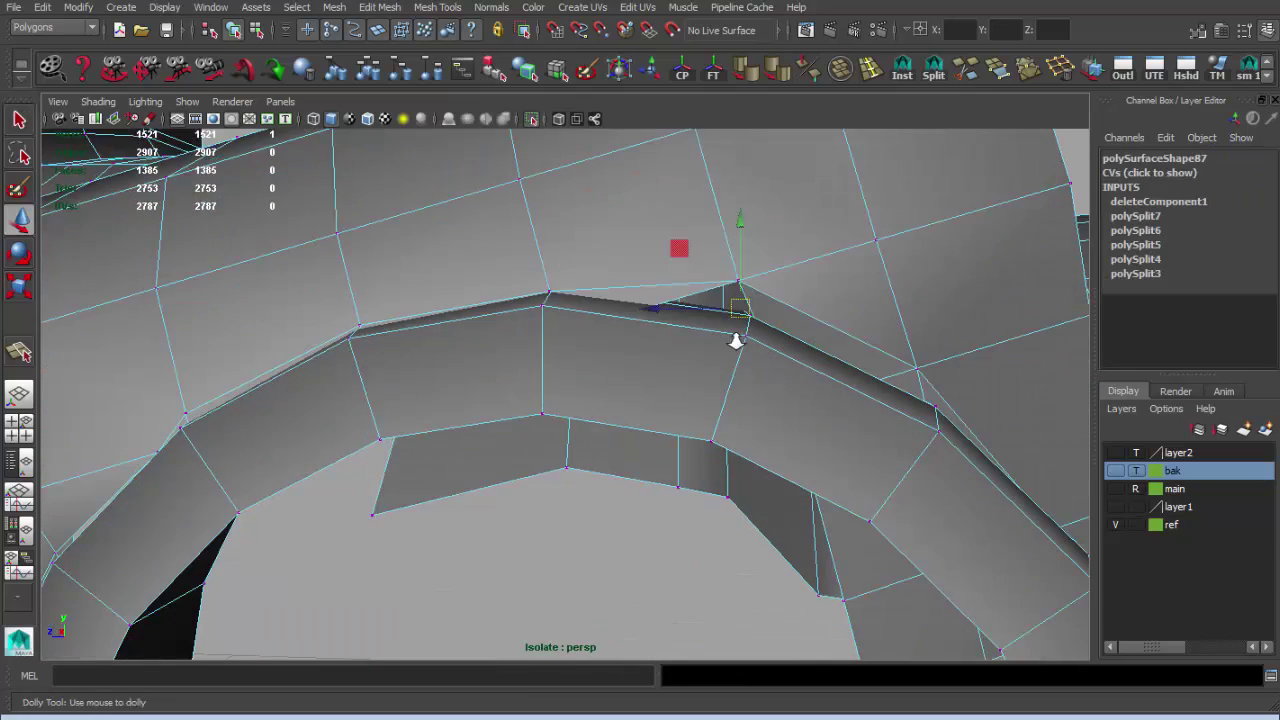
key("shift+z")
key("shift+z")
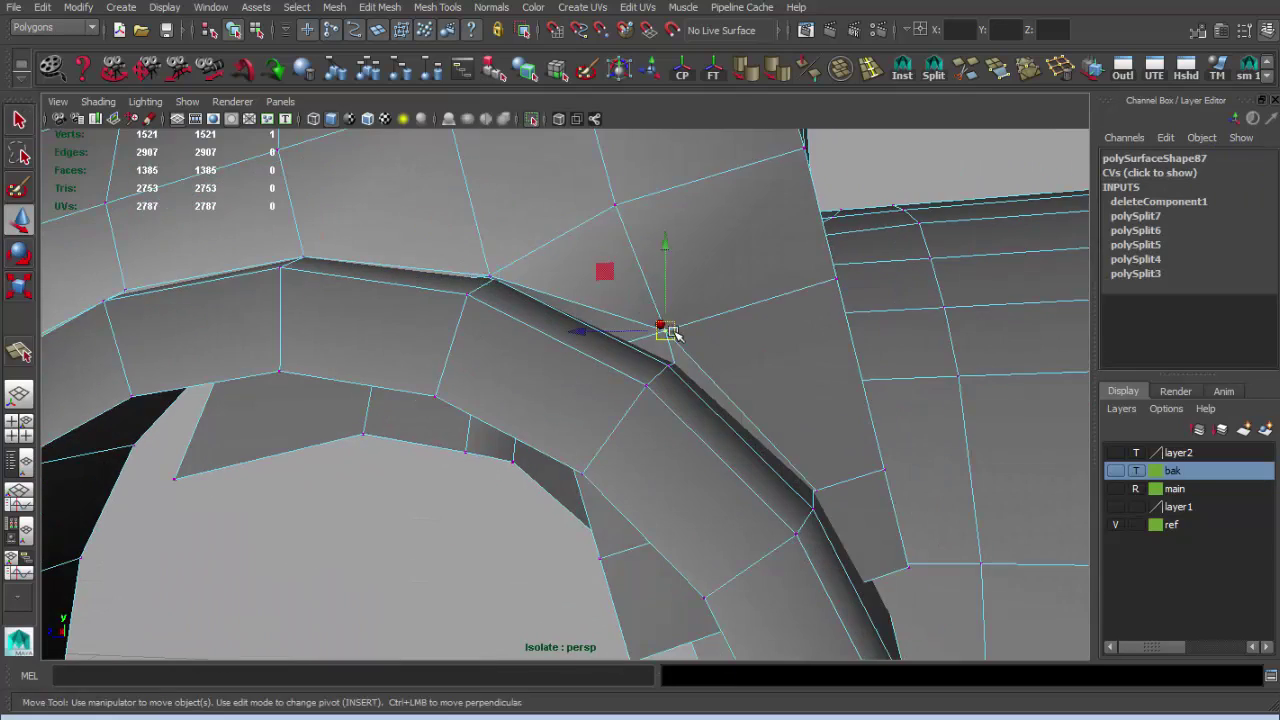
mouse_move(616, 302)
left_mouse_down("alt")
mouse_move(651, 380)
mouse_move(608, 400)
mouse_move(601, 420)
left_mouse_up("alt")
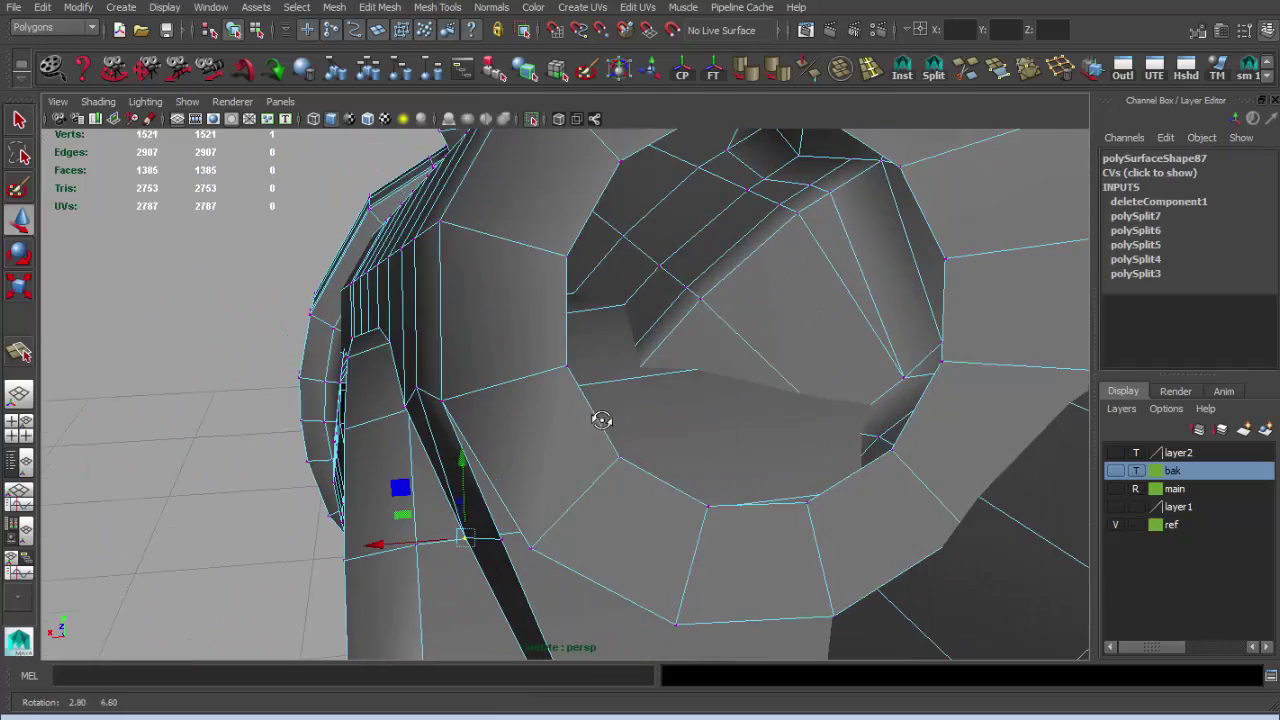
Undo the last two changes and frame the view on the ring arch.
key("z")
key("z")
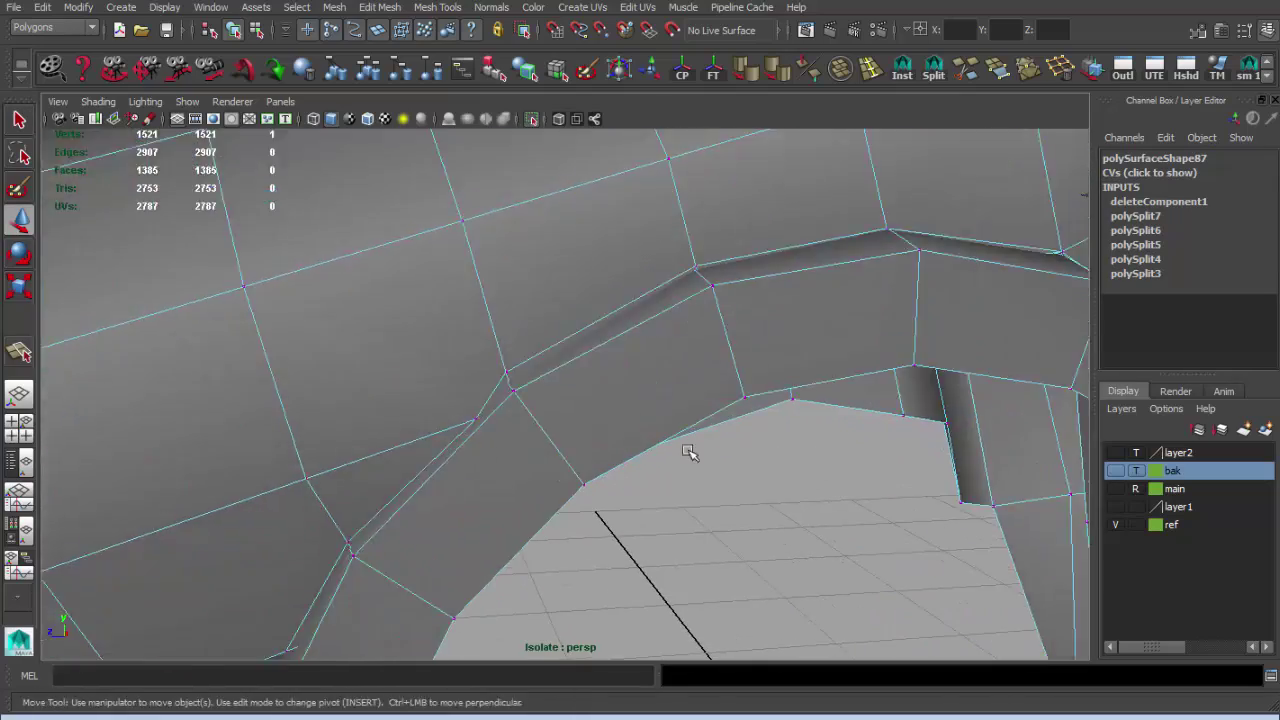
key("z")
key("q")
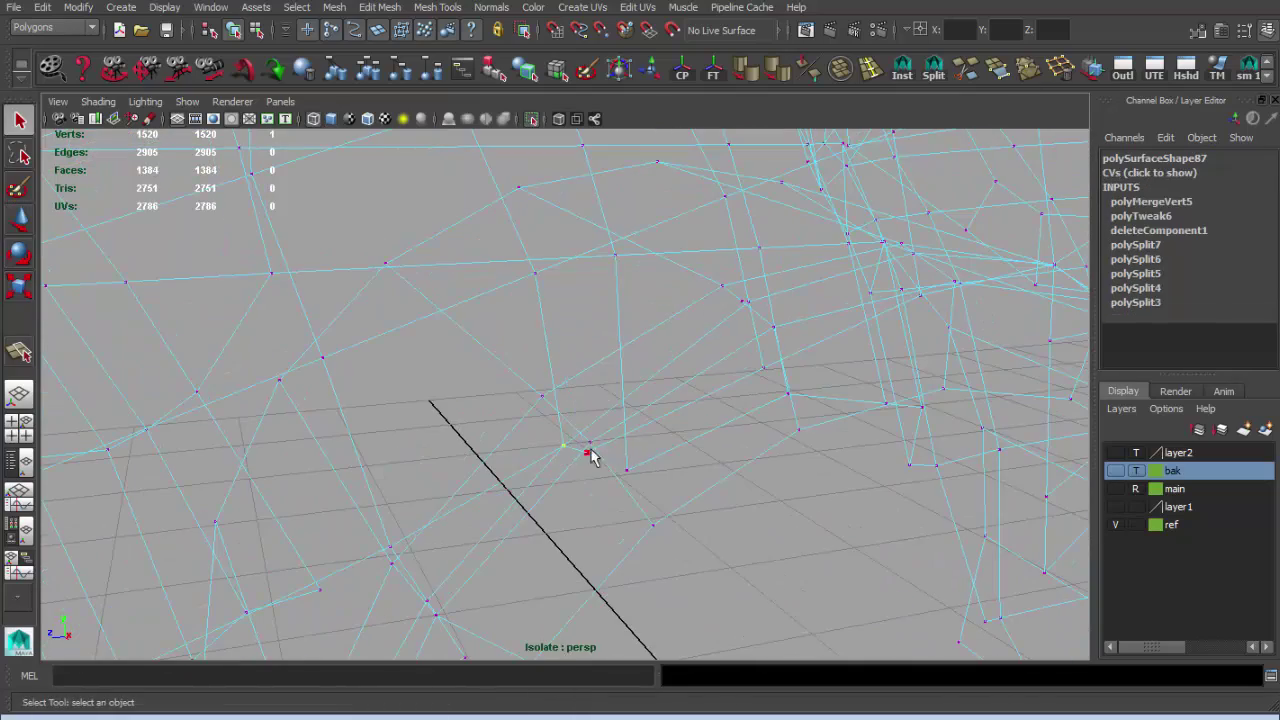
key("f")
mouse_move(577, 320)
left_mouse_down("alt")
mouse_move(471, 309)
mouse_move(641, 349)
mouse_move(489, 397)
mouse_move(560, 420)
mouse_move(567, 515)
mouse_move(446, 394)
mouse_move(497, 295)
left_mouse_up("alt")
Select the seven faces along the underside of the ring arch and delete them.
key("w")
left_click_drag(548, 362, 414, 346, "alt")
left_click(414, 342)
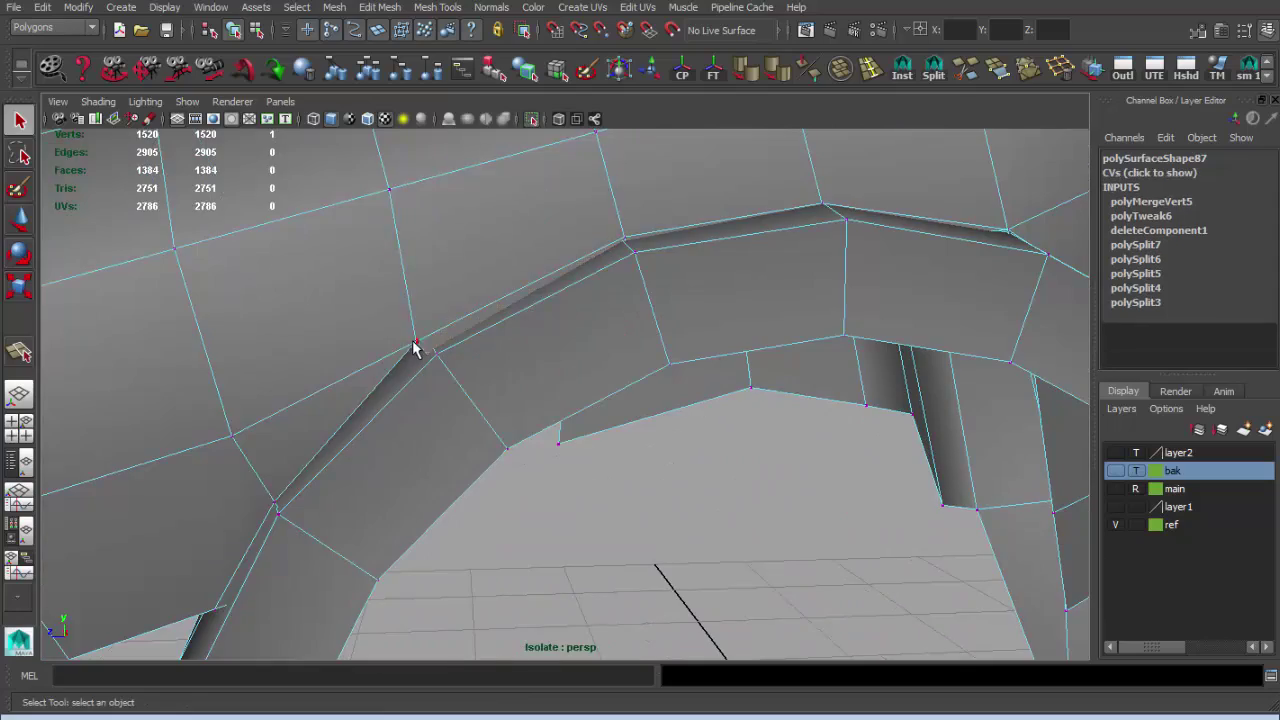
mouse_move(460, 383)
left_mouse_down("alt")
mouse_move(414, 300)
mouse_move(586, 400)
mouse_move(657, 391)
left_mouse_up("alt")
left_click(722, 416, "shift")
left_click(780, 474, "shift")
mouse_move(780, 474)
left_mouse_down("alt")
mouse_move(843, 563)
mouse_move(734, 391)
mouse_move(831, 391)
mouse_move(755, 458)
mouse_move(674, 357)
mouse_move(498, 393)
mouse_move(614, 466)
mouse_move(591, 443)
mouse_move(597, 537)
mouse_move(369, 423)
mouse_move(623, 360)
mouse_move(560, 434)
mouse_move(537, 377)
mouse_move(595, 435)
left_mouse_up("alt")
key("4")
key("Delete")
key("5")
Pick a vertex and a face near the arch, then orbit in close to the ring.
key("F9")
left_click(591, 443)
key("w")
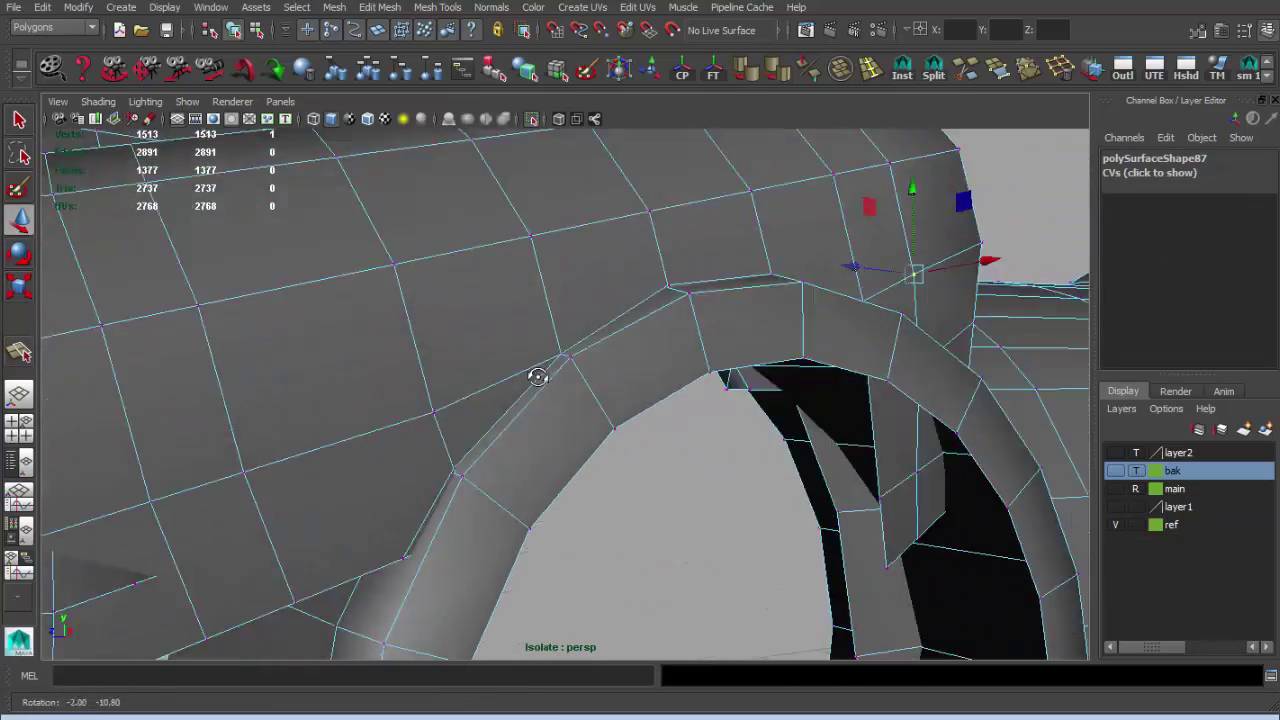
key("F11")
key("q")
left_click(595, 435)
scroll(628, 328, "down", 3)
right_click_drag(700, 335, 714, 308)
mouse_move(714, 308)
left_mouse_down("alt")
mouse_move(586, 294)
mouse_move(554, 266)
mouse_move(677, 369)
mouse_move(629, 286)
mouse_move(809, 289)
left_mouse_up("alt")
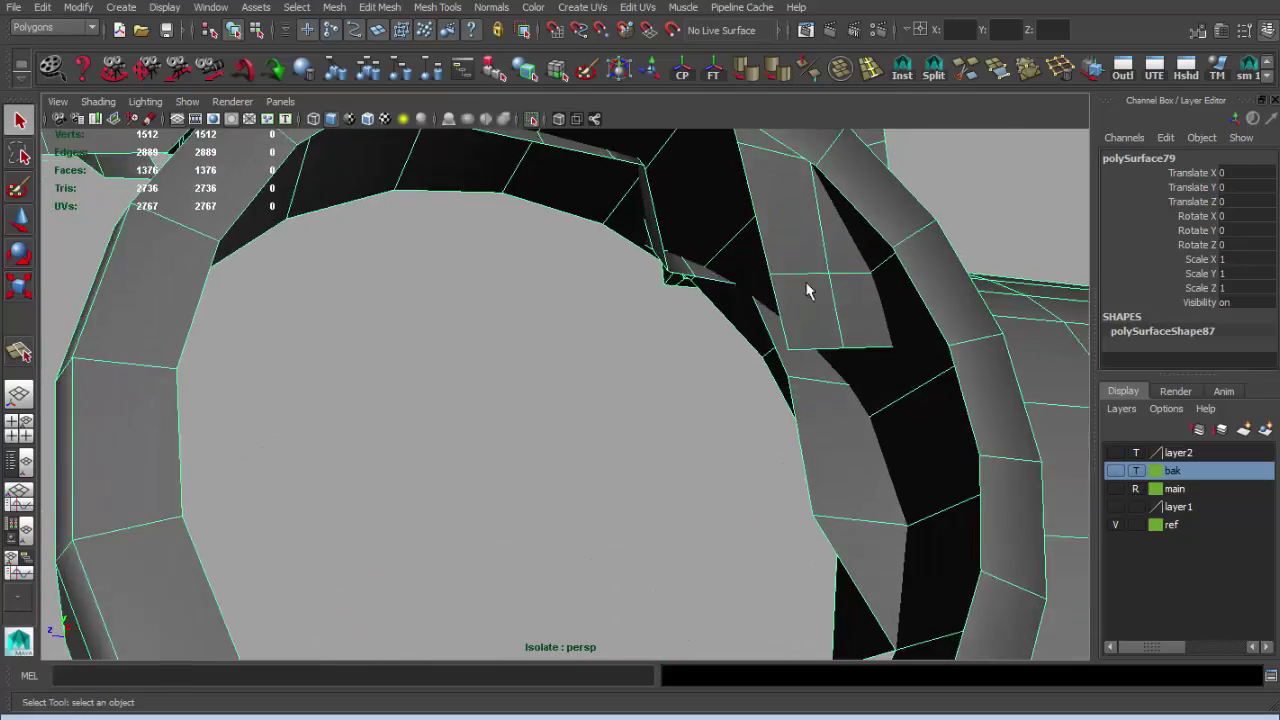
Inspect the faces under the arch, then reselect the scope mesh in object mode.
key("F11")
left_click(780, 237)
left_click_drag(780, 237, 707, 322, "alt")
mouse_move(723, 422)
left_mouse_down("alt")
mouse_move(690, 443)
mouse_move(670, 494)
left_mouse_up("alt")
key("F8")
left_click_drag(640, 363, 611, 394, "alt")
scroll(517, 360, "down", 5)
mouse_move(517, 360)
left_mouse_down("alt")
mouse_move(394, 383)
mouse_move(420, 332)
left_mouse_up("alt")
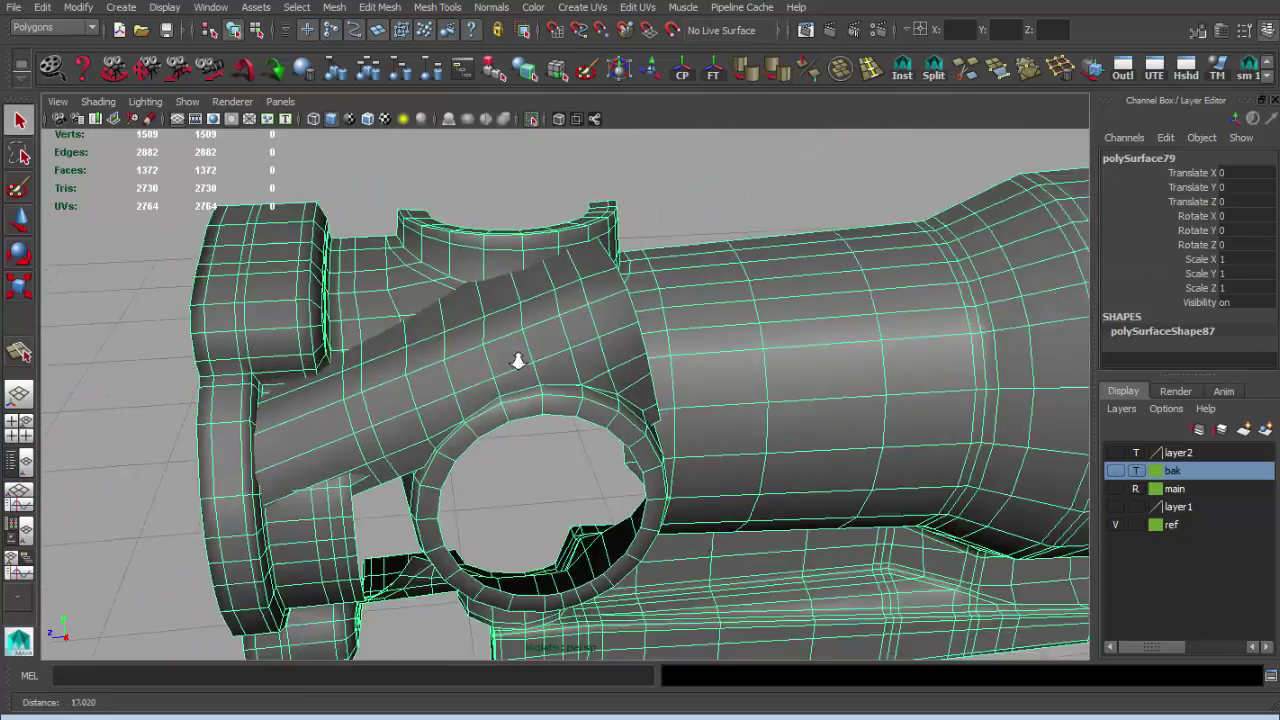
left_click(420, 332)
Zoom in on the clamp and start a polygon split at an edge.
scroll(420, 332, "up", 5)
left_click_drag(560, 314, 769, 290, "alt")
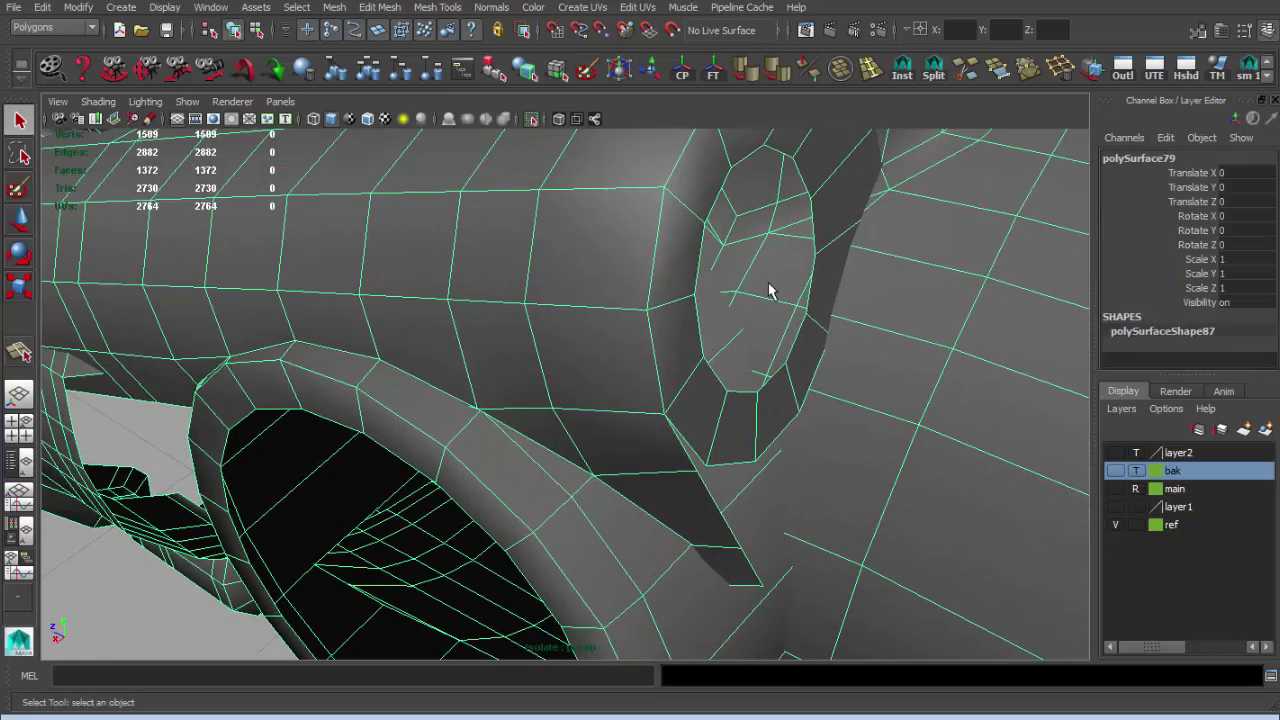
left_click(578, 440)
mouse_move(609, 423)
left_mouse_down("alt")
mouse_move(578, 440)
mouse_move(523, 429)
mouse_move(417, 380)
mouse_move(593, 440)
left_mouse_up("alt")
Add several polygon splits across the tube face above the ring.
key("q")
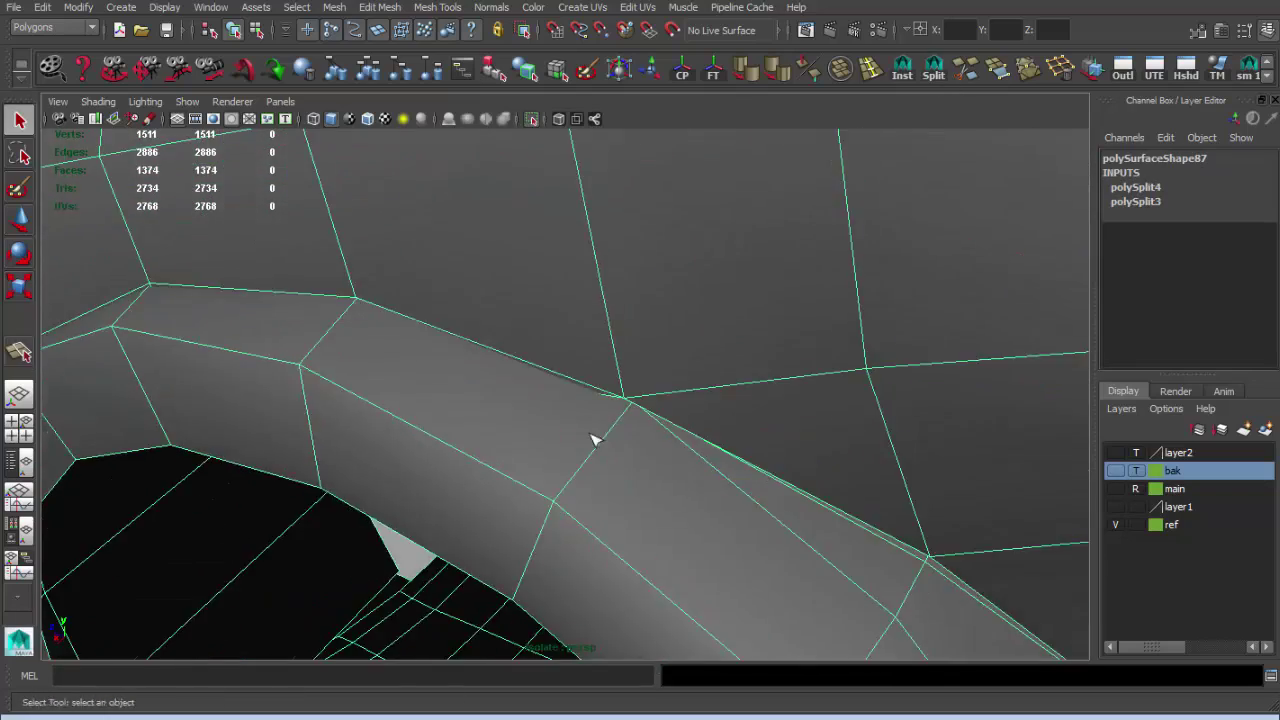
key("Return")
left_click_drag(360, 304, 594, 405, "alt")
mouse_move(360, 386)
left_mouse_down("alt")
mouse_move(529, 371)
mouse_move(743, 216)
left_mouse_up("alt")
key("Return")
key("Return")
mouse_move(484, 434)
left_mouse_down("alt")
mouse_move(520, 437)
mouse_move(563, 400)
mouse_move(535, 430)
mouse_move(570, 477)
left_mouse_up("alt")
left_click(535, 430)
left_click(570, 475)
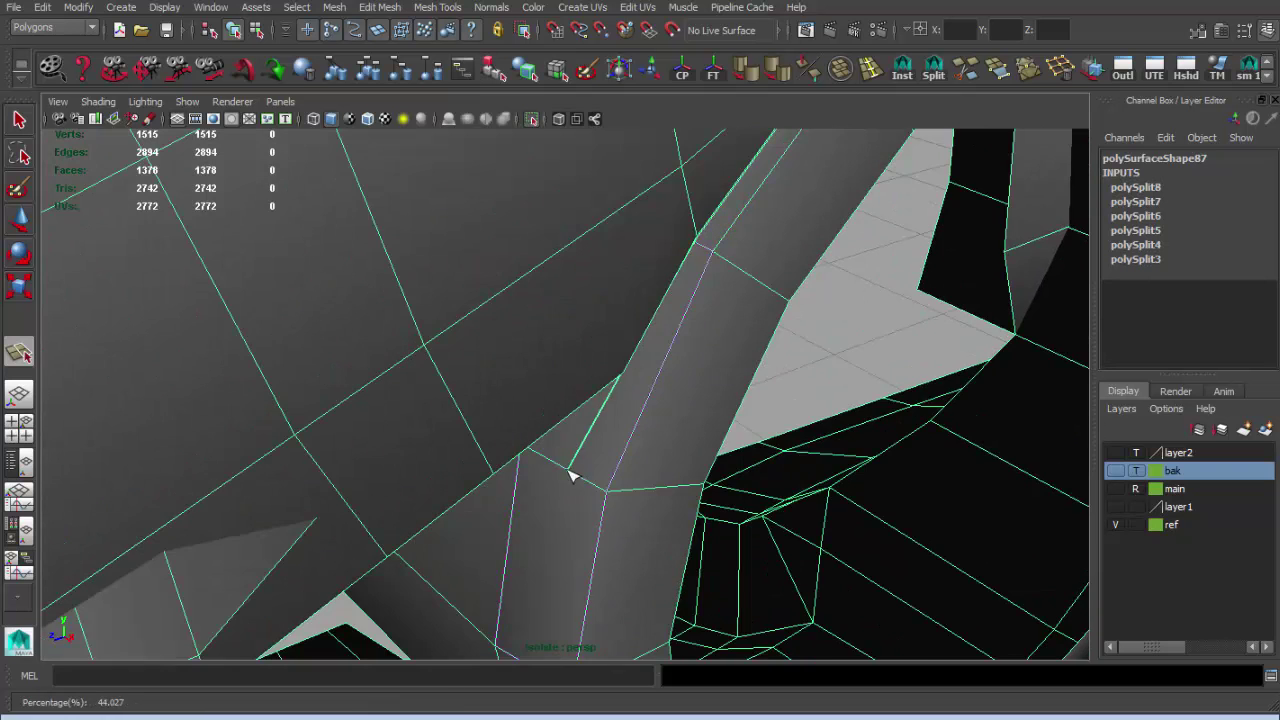
key("Return")
Orbit around the eye-socket ring and delete the twelve selected faces.
left_click_drag(636, 453, 600, 420, "alt")
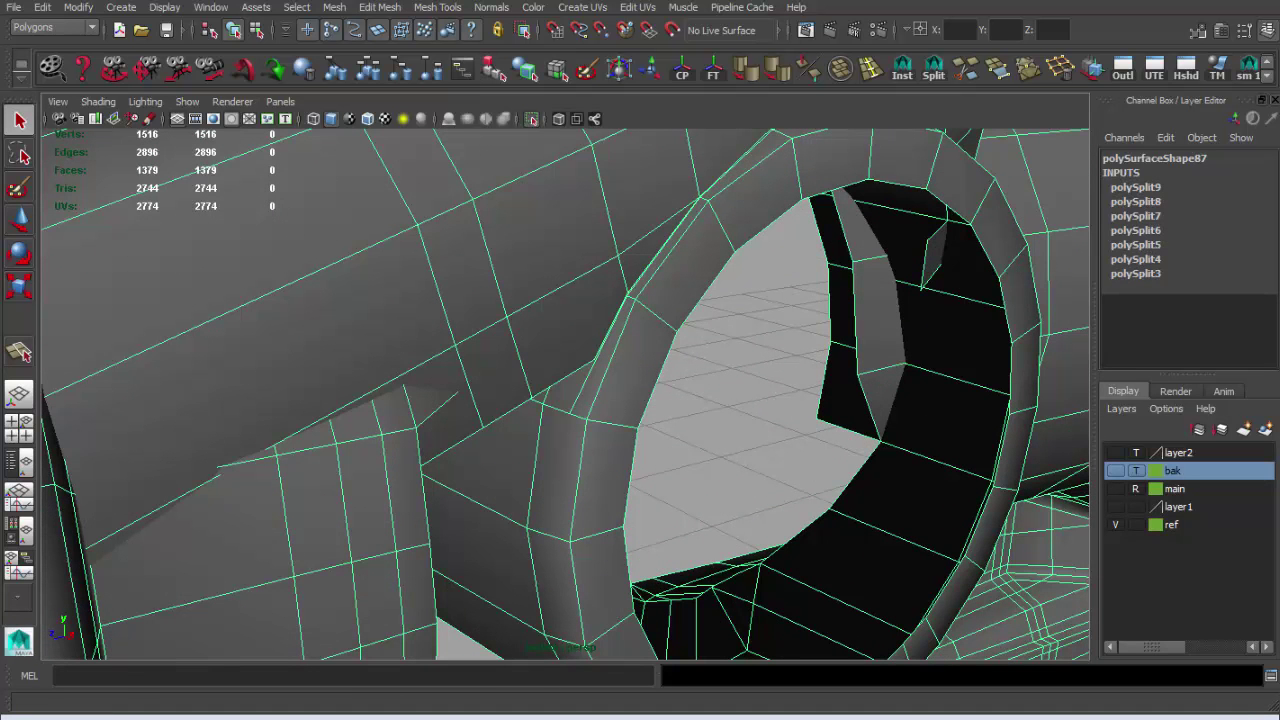
mouse_move(745, 395)
left_mouse_down("alt")
mouse_move(717, 443)
mouse_move(629, 443)
mouse_move(631, 323)
mouse_move(553, 350)
left_mouse_up("alt")
mouse_move(377, 258)
left_mouse_down("alt")
mouse_move(466, 286)
mouse_move(437, 326)
mouse_move(765, 600)
left_mouse_up("alt")
left_click_drag(795, 401, 569, 285, "alt")
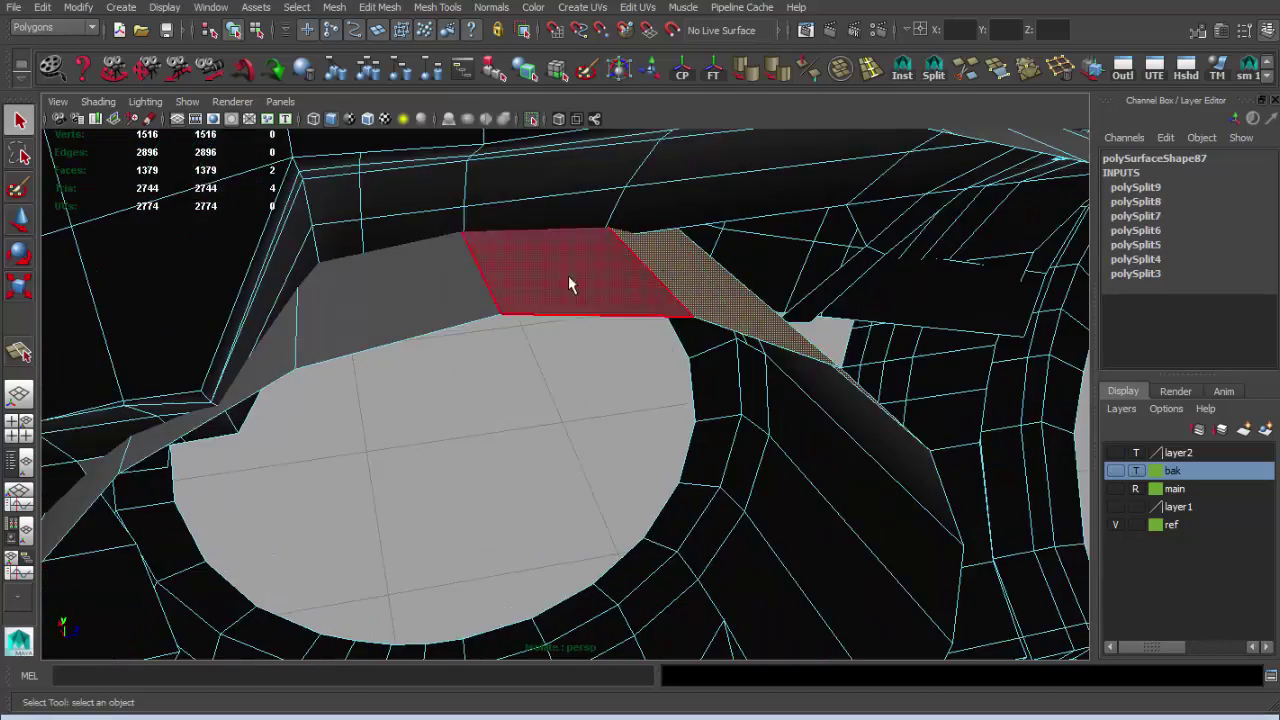
mouse_move(290, 358)
left_mouse_down("alt")
mouse_move(403, 320)
mouse_move(651, 403)
mouse_move(790, 383)
mouse_move(916, 390)
left_mouse_up("alt")
key("w")
mouse_move(556, 413)
left_mouse_down("alt")
mouse_move(586, 337)
mouse_move(660, 344)
mouse_move(686, 366)
mouse_move(674, 374)
mouse_move(628, 289)
mouse_move(651, 366)
mouse_move(586, 323)
mouse_move(814, 257)
mouse_move(690, 405)
left_mouse_up("alt")
key("Delete")
Delete the stray triangle on the ring and merge the loose vertices around the opening.
left_click(586, 323)
key("Delete")
middle_click_drag(693, 270, 700, 285)
left_click_drag(700, 285, 830, 422, "alt")
middle_click_drag(423, 303, 443, 325)
mouse_move(443, 325)
left_mouse_down("alt")
mouse_move(523, 323)
mouse_move(363, 414)
mouse_move(460, 254)
mouse_move(750, 347)
left_mouse_up("alt")
mouse_move(750, 347)
left_mouse_down()
mouse_move(773, 372)
mouse_move(697, 343)
mouse_move(429, 306)
mouse_move(425, 370)
left_mouse_up()
left_click_drag(425, 370, 452, 408)
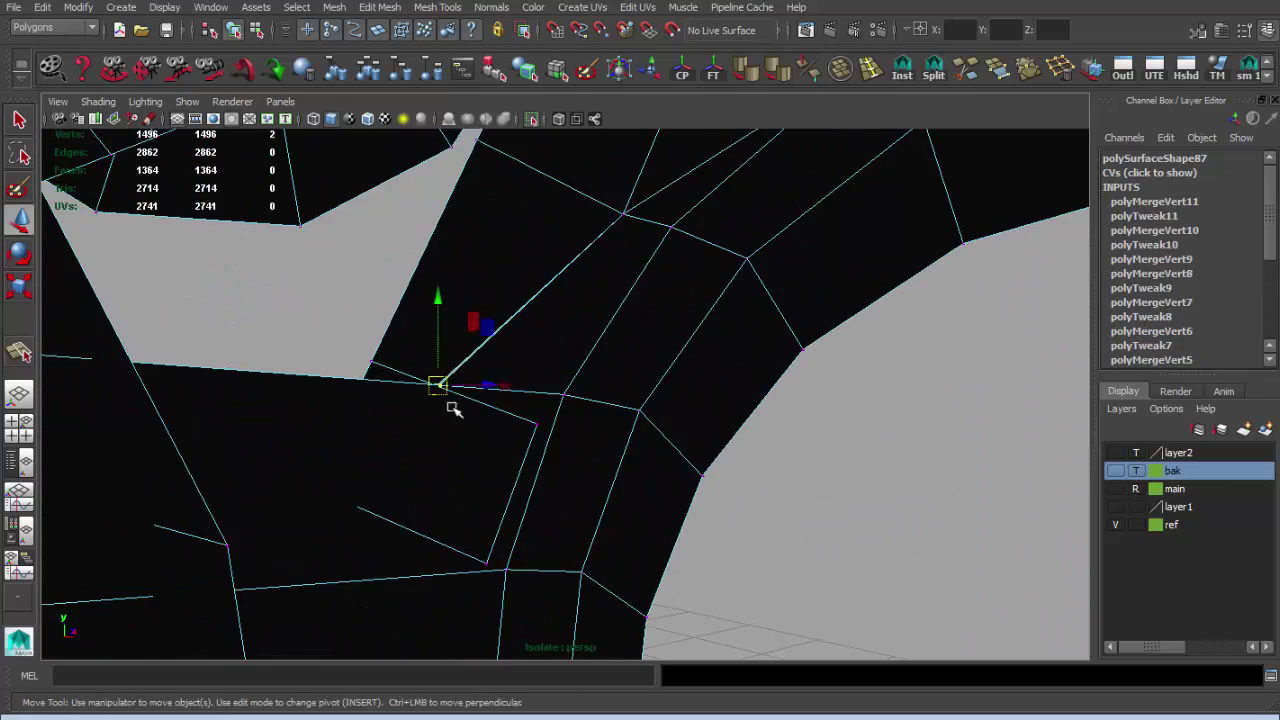
Return to object mode and reselect the scope mount mesh.
key("q")
key("F8")
mouse_move(637, 228)
left_mouse_down("alt")
mouse_move(534, 323)
mouse_move(663, 331)
mouse_move(520, 357)
mouse_move(514, 387)
mouse_move(586, 363)
mouse_move(560, 291)
mouse_move(418, 330)
mouse_move(774, 357)
mouse_move(763, 357)
mouse_move(926, 329)
mouse_move(706, 334)
left_mouse_up("alt")
left_click(560, 291)
key("F11")
Delete the stray face on the ring and reselect the mount mesh from a side view.
left_click(717, 371)
key("Delete")
key("F8")
mouse_move(674, 280)
left_mouse_down("alt")
mouse_move(464, 331)
mouse_move(690, 284)
mouse_move(637, 302)
mouse_move(389, 314)
mouse_move(602, 368)
left_mouse_up("alt")
right_click_drag(602, 368, 623, 323, "alt")
mouse_move(623, 323)
left_mouse_down("alt")
mouse_move(623, 400)
mouse_move(571, 451)
left_mouse_up("alt")
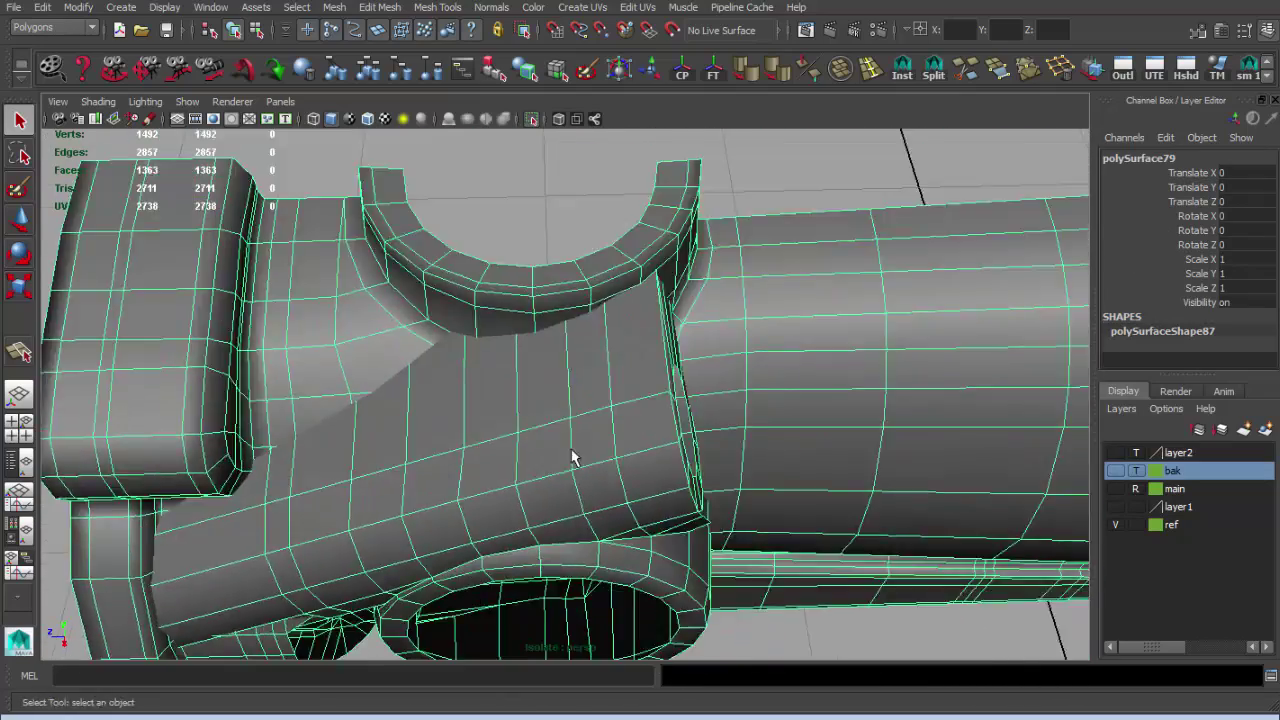
right_click_drag(571, 451, 445, 362, "alt")
mouse_move(445, 362)
left_mouse_down("alt")
mouse_move(491, 334)
mouse_move(391, 329)
mouse_move(450, 363)
mouse_move(397, 274)
mouse_move(260, 369)
mouse_move(542, 433)
mouse_move(600, 410)
left_mouse_up("alt")
key("3")
left_click(542, 432)
Zoom in close on the mount's top and pick an edge on its top surface.
right_click_drag(600, 410, 594, 395, "alt")
mouse_move(594, 395)
left_mouse_down("alt")
mouse_move(679, 327)
mouse_move(603, 357)
mouse_move(710, 222)
left_mouse_up("alt")
mouse_move(407, 645)
right_mouse_down("alt")
mouse_move(500, 386)
mouse_move(500, 400)
mouse_move(451, 400)
mouse_move(471, 400)
right_mouse_up("alt")
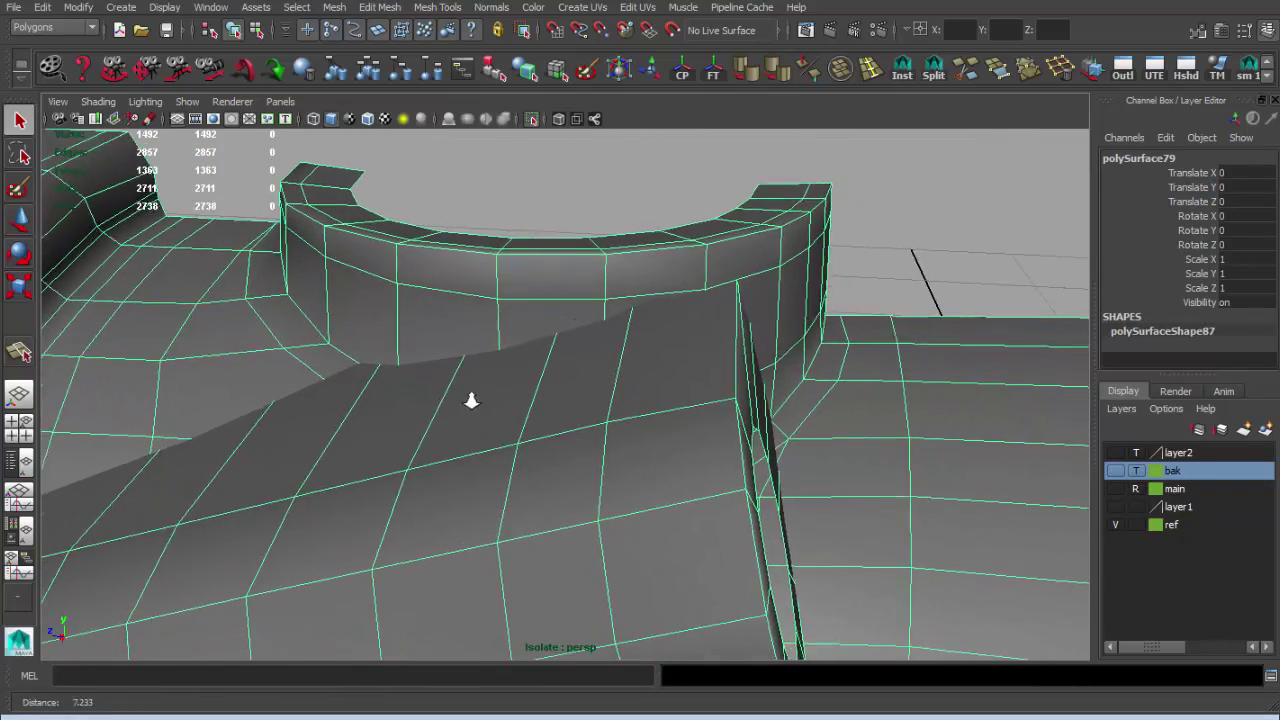
left_click_drag(471, 400, 551, 349, "alt")
key("F10")
left_click(391, 382)
key("w")
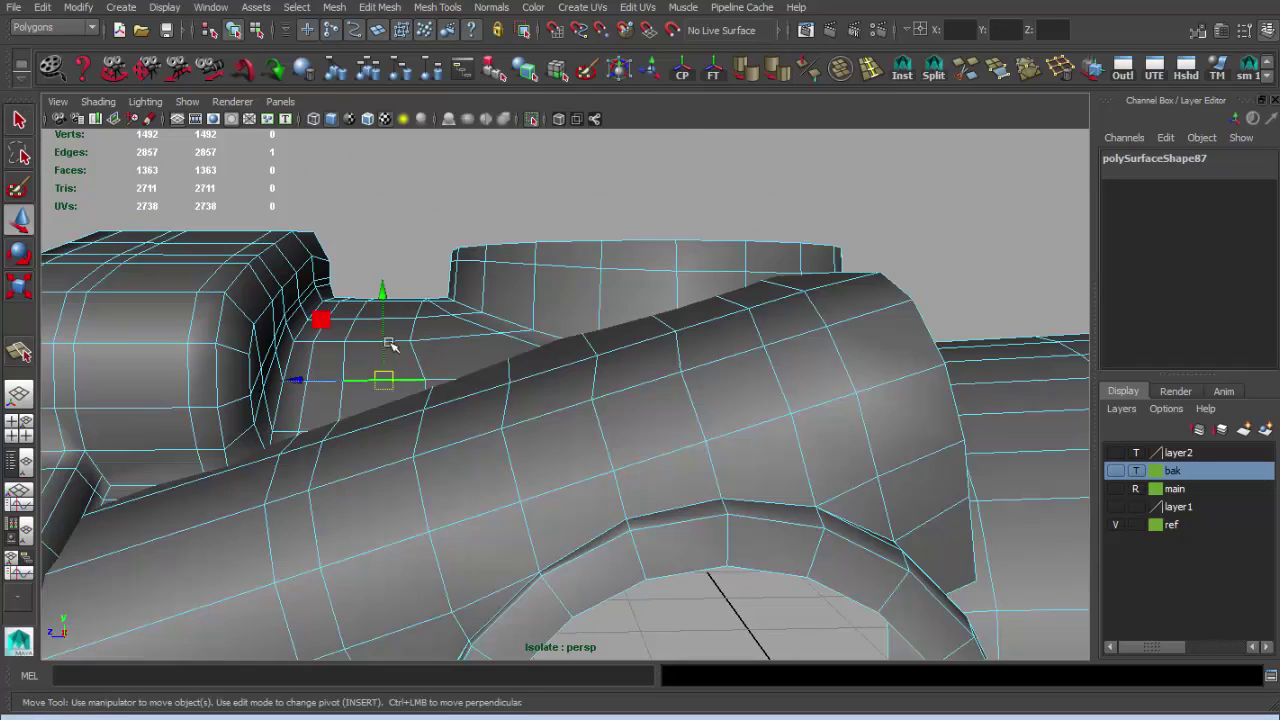
key("4")
key("q")
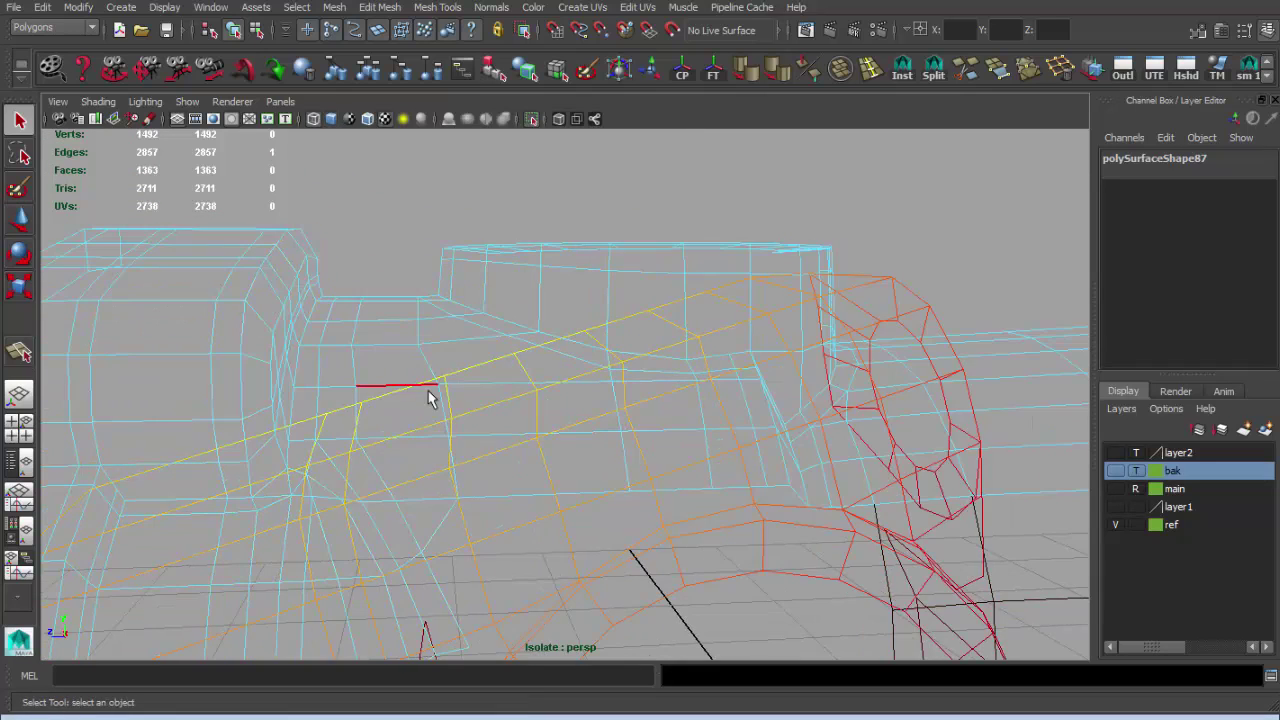
key("5")
Select the edge loop along the mount's top and raise it slightly.
double_click(391, 304)
key("e")
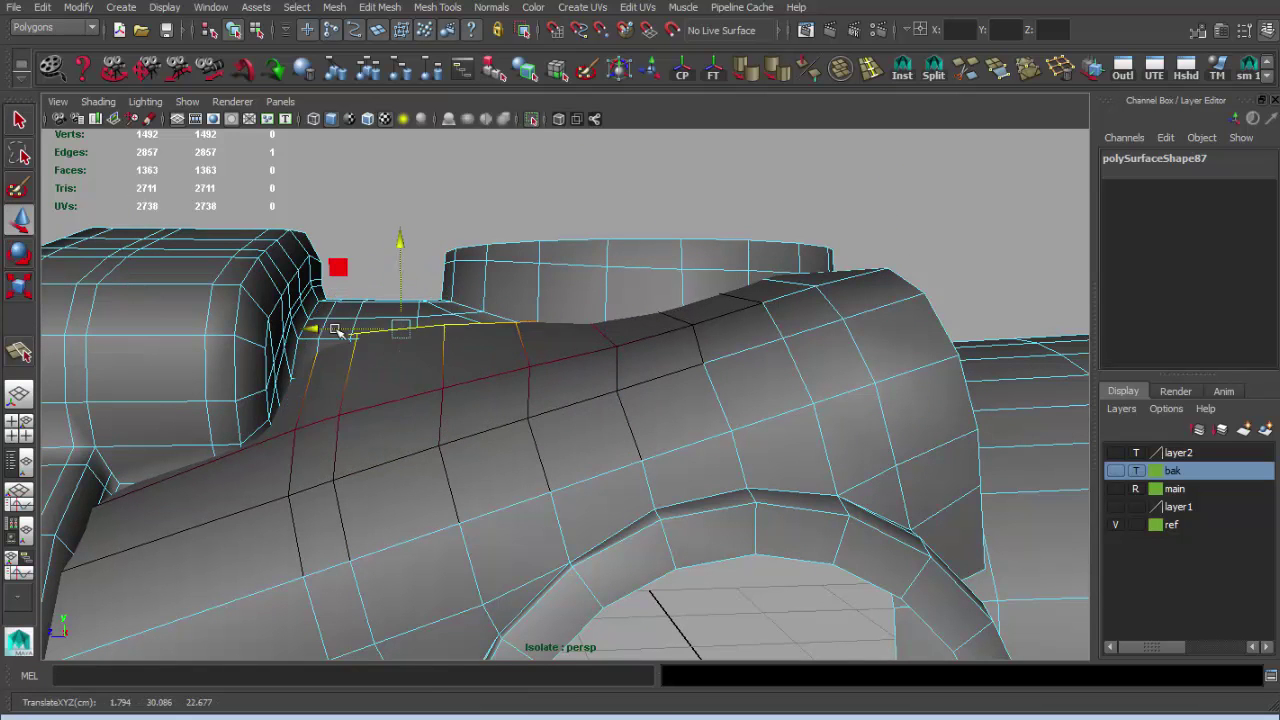
left_click_drag(396, 314, 663, 468, "alt")
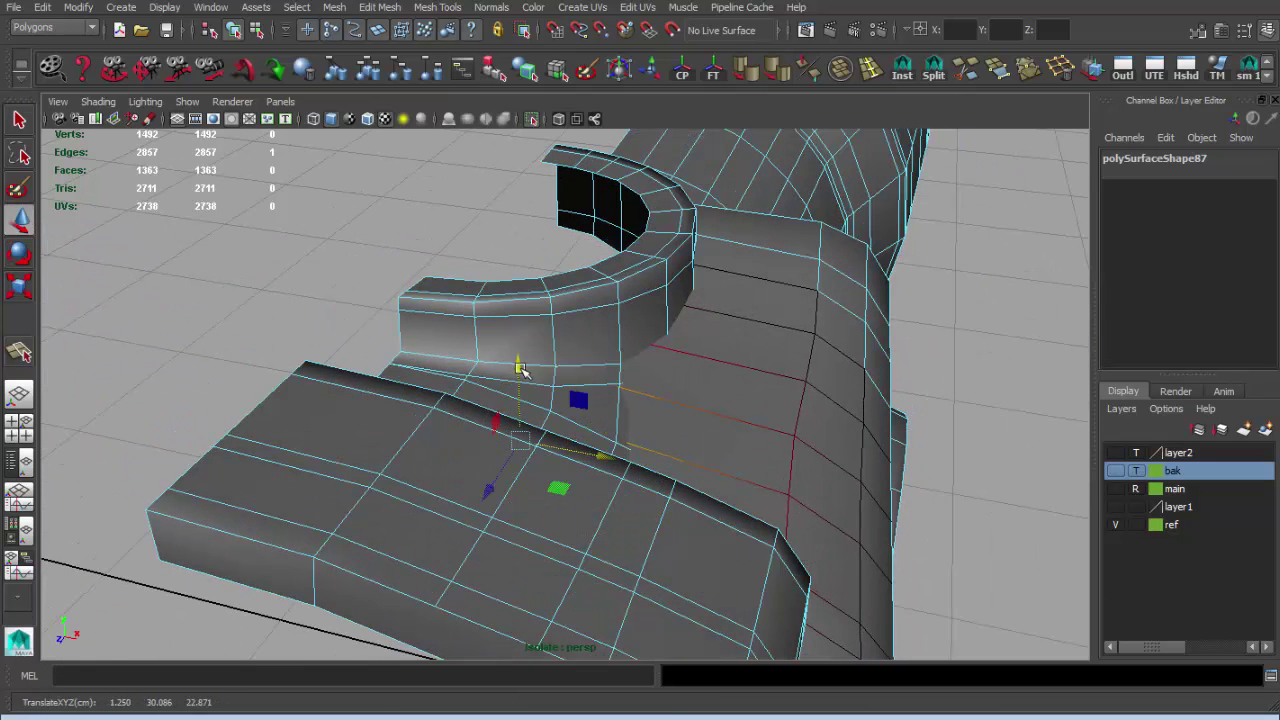
mouse_move(528, 358)
left_mouse_down("alt")
mouse_move(400, 312)
mouse_move(597, 343)
left_mouse_up("alt")
key("4")
key("q")
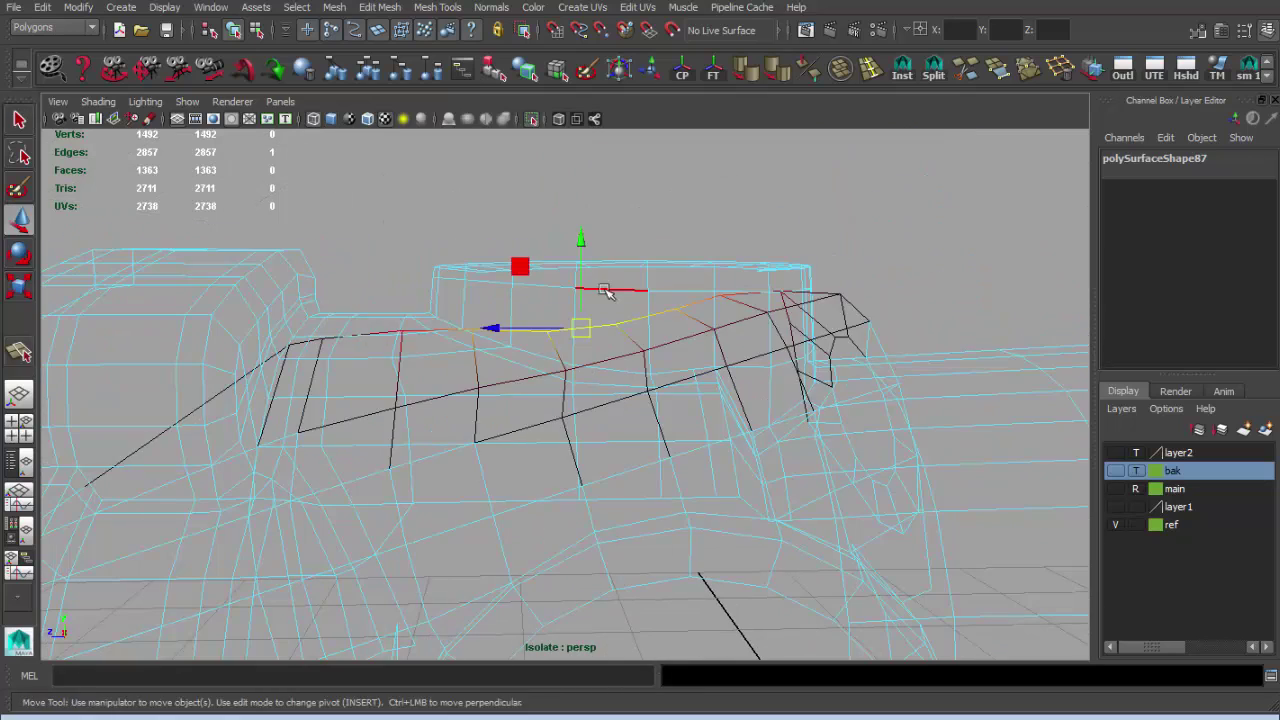
key("5")
mouse_move(581, 237)
left_mouse_down()
mouse_move(580, 220)
mouse_move(557, 291)
mouse_move(457, 434)
mouse_move(526, 432)
left_mouse_up()
Pick a single edge near the ledge and check it from other angles.
mouse_move(446, 403)
left_mouse_down("alt")
mouse_move(529, 423)
mouse_move(530, 375)
left_mouse_up("alt")
scroll(428, 363, "up", 3)
key("q")
left_click(528, 373)
key("w")
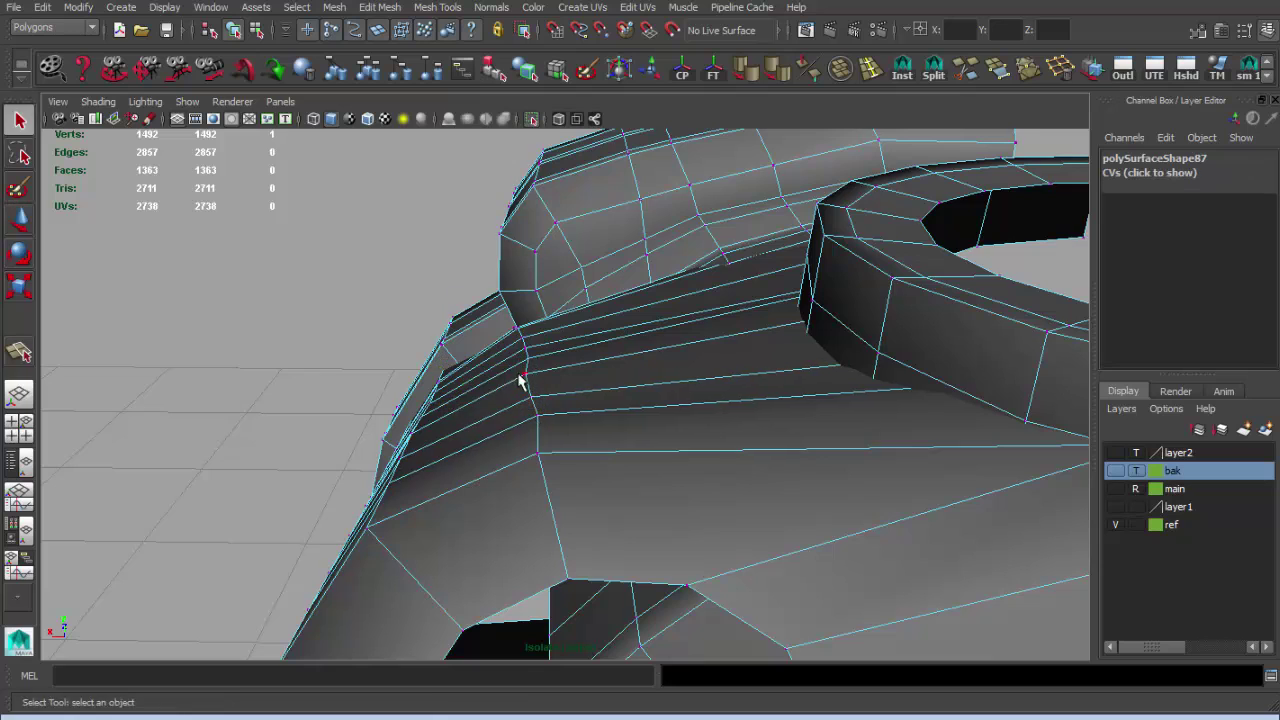
mouse_move(498, 388)
left_mouse_down("alt")
mouse_move(894, 386)
mouse_move(681, 315)
left_mouse_up("alt")
mouse_move(705, 250)
left_mouse_down("alt")
mouse_move(494, 263)
mouse_move(460, 360)
mouse_move(425, 373)
left_mouse_up("alt")
Reselect the whole mount mesh in object mode and zoom in on it.
key("F8")
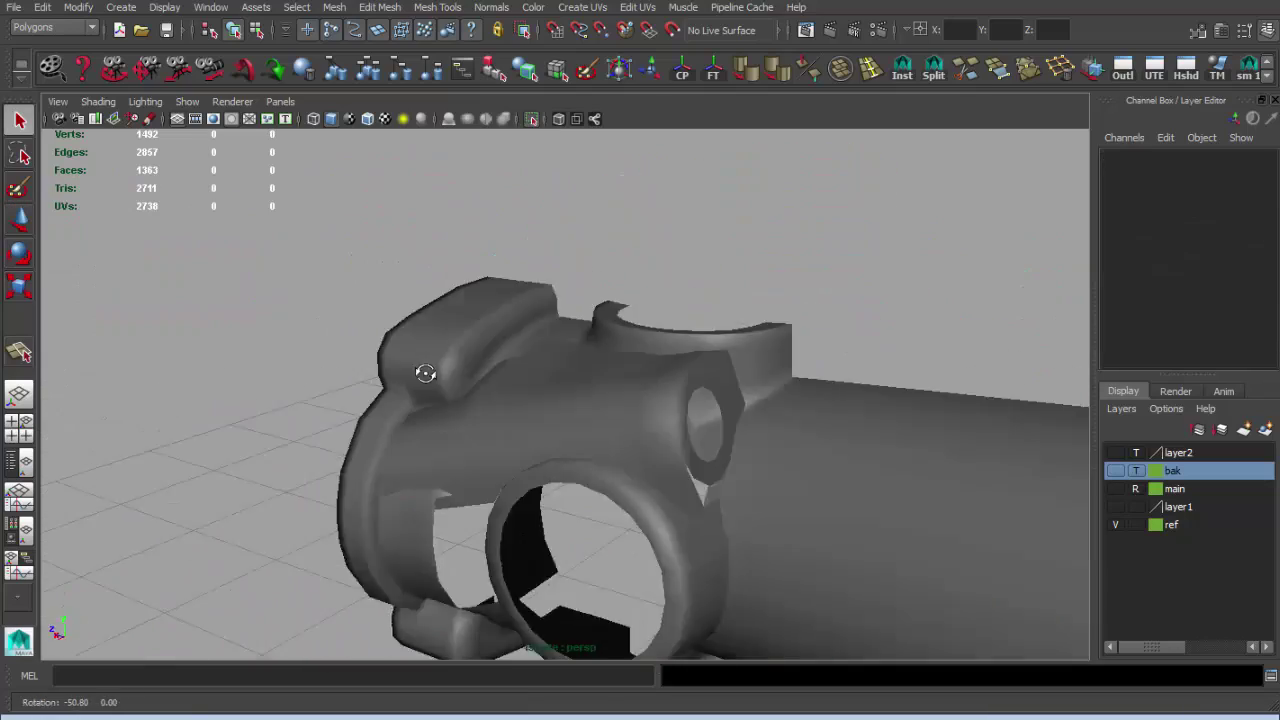
left_click(425, 373)
mouse_move(591, 391)
left_mouse_down("alt")
mouse_move(557, 371)
mouse_move(597, 411)
left_mouse_up("alt")
mouse_move(726, 375)
left_mouse_down("alt")
mouse_move(752, 387)
mouse_move(643, 405)
left_mouse_up("alt")
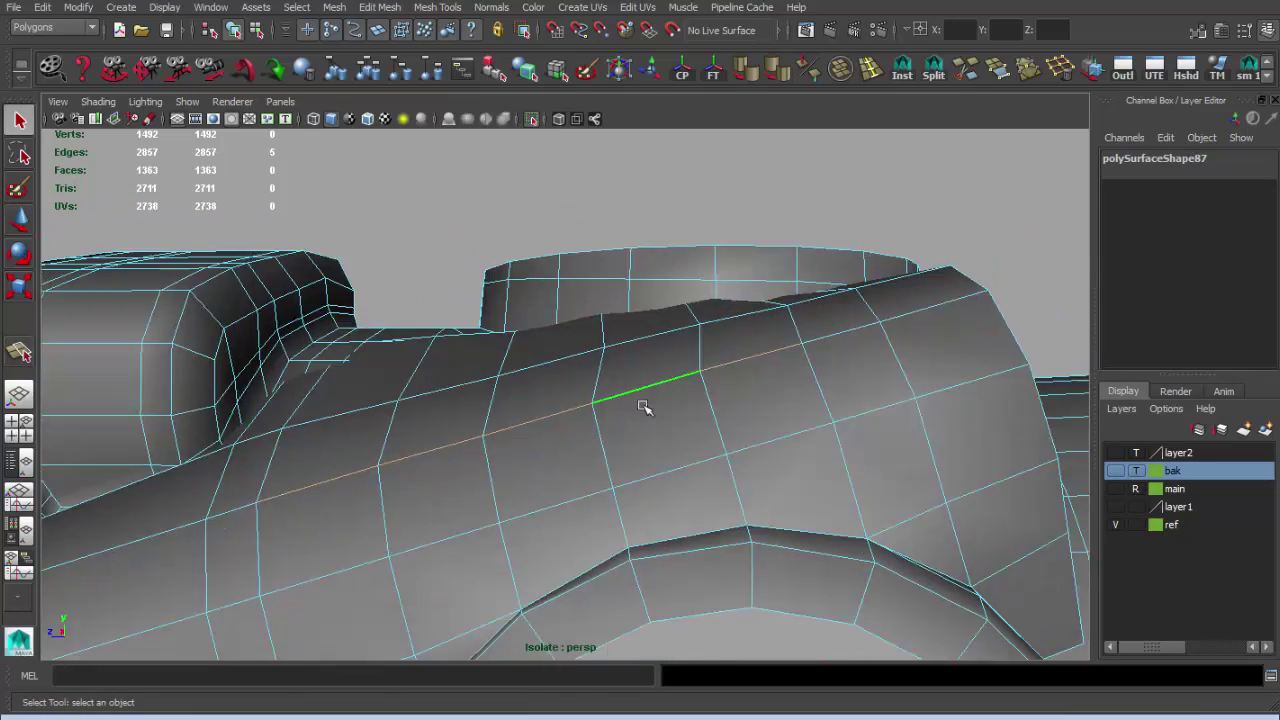
key("F8")
scroll(520, 370, "down", 3)
left_click(400, 337)
Orbit toward the hole in the mount and down to a lower angle on the top.
mouse_move(463, 386)
left_mouse_down("alt")
mouse_move(400, 337)
mouse_move(648, 366)
mouse_move(649, 351)
left_mouse_up("alt")
left_click(592, 388)
scroll(734, 391, "up", 5)
mouse_move(734, 391)
left_mouse_down("alt")
mouse_move(646, 377)
mouse_move(759, 380)
mouse_move(743, 423)
mouse_move(720, 363)
left_mouse_up("alt")
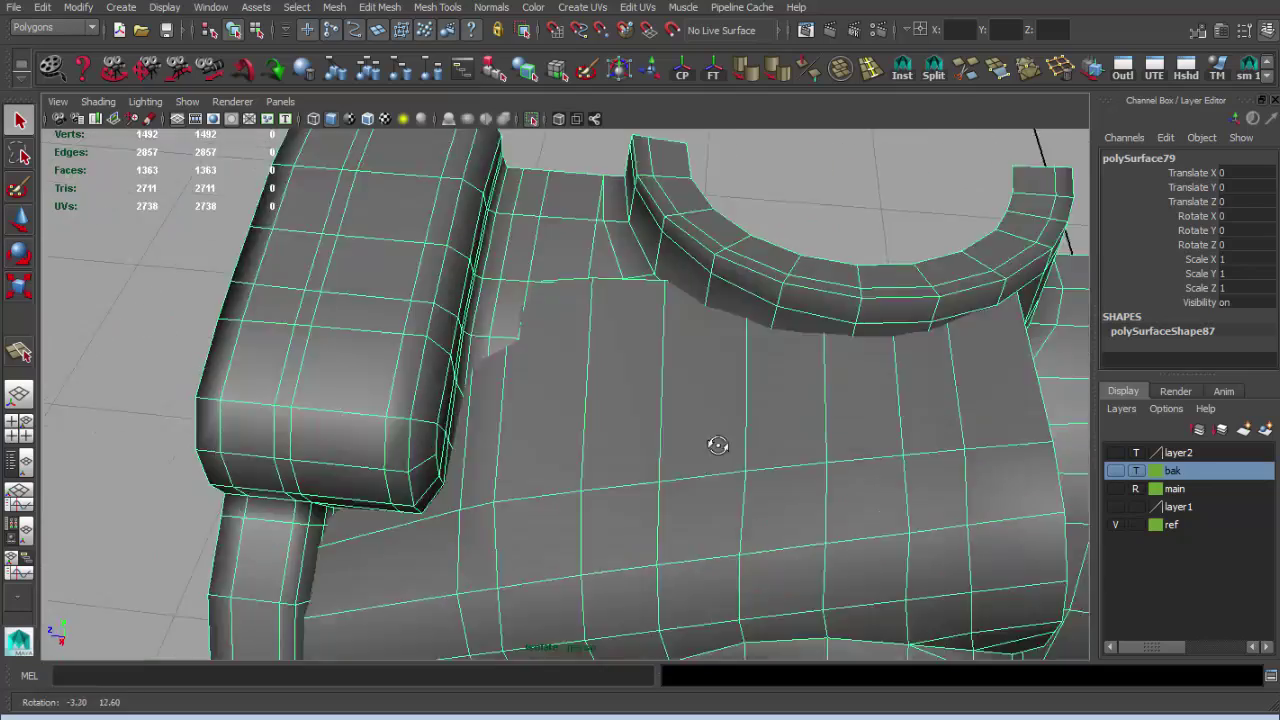
scroll(577, 377, "up", 3)
scroll(583, 369, "down", 2)
mouse_move(583, 368)
left_mouse_down("alt")
mouse_move(578, 378)
mouse_move(571, 300)
mouse_move(651, 391)
left_mouse_up("alt")
Move the edges at the foot of the curved ledge in edge mode.
key("4")
key("F10")
key("5")
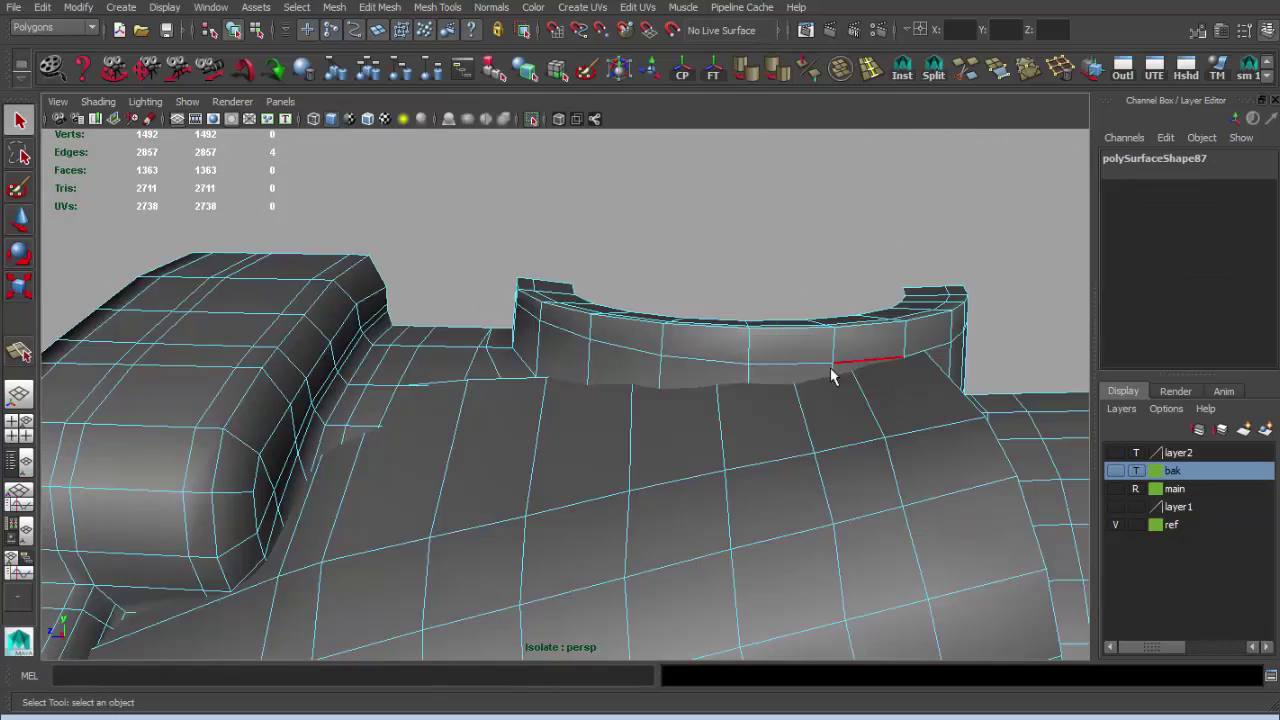
key("w")
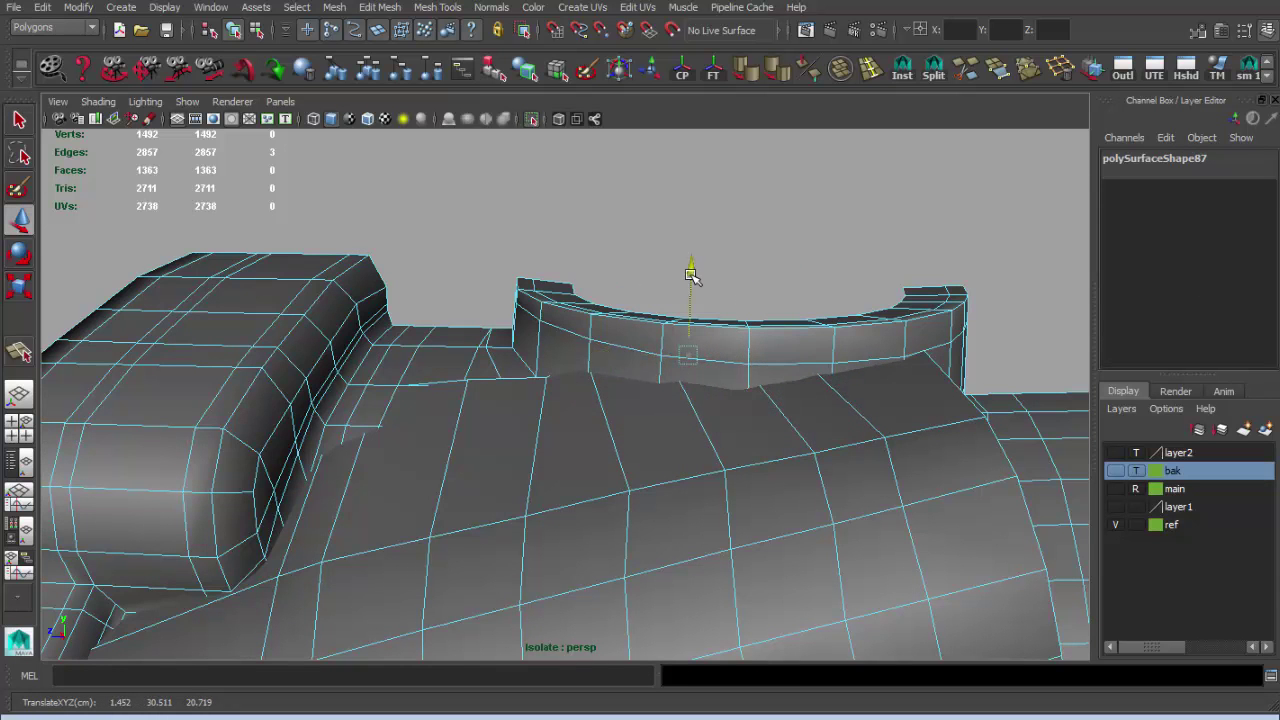
left_click_drag(704, 400, 664, 376, "alt")
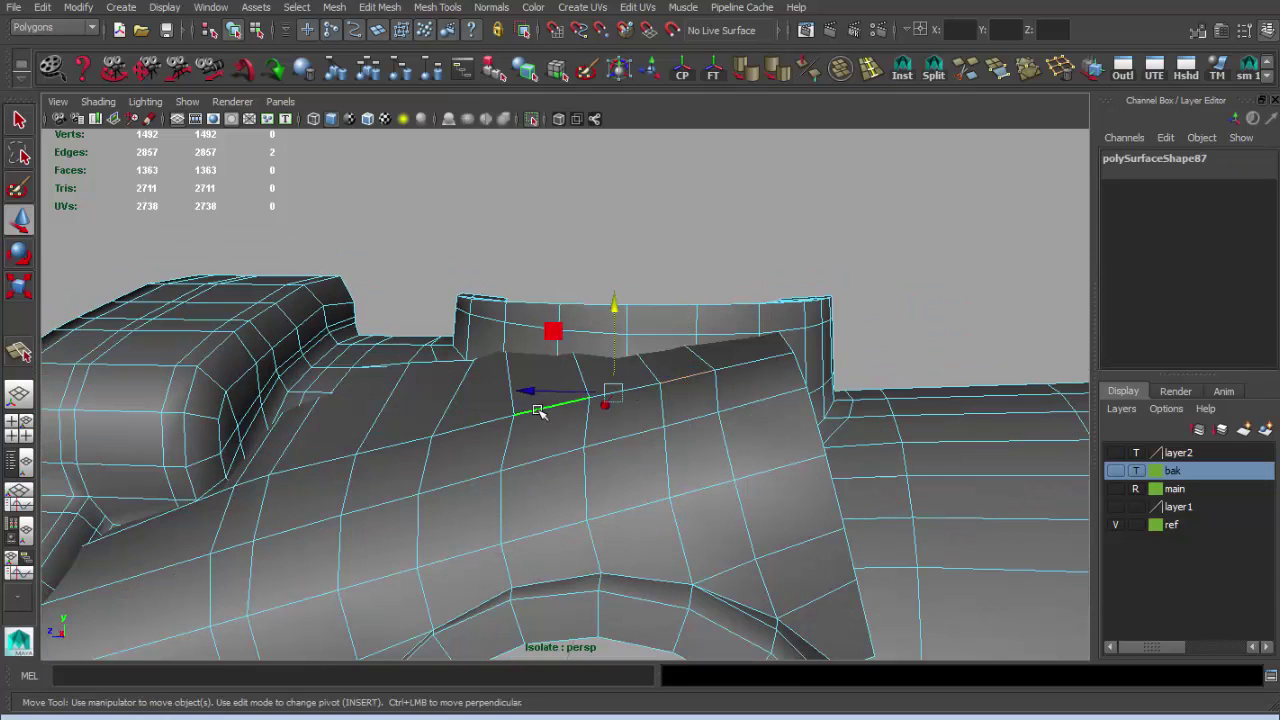
mouse_move(543, 333)
left_mouse_down("alt")
mouse_move(634, 371)
mouse_move(680, 366)
mouse_move(623, 343)
mouse_move(640, 357)
left_mouse_up("alt")
Leave edge editing, undo the last selection and reselect the mount as a whole object.
key("q")
key("F8")
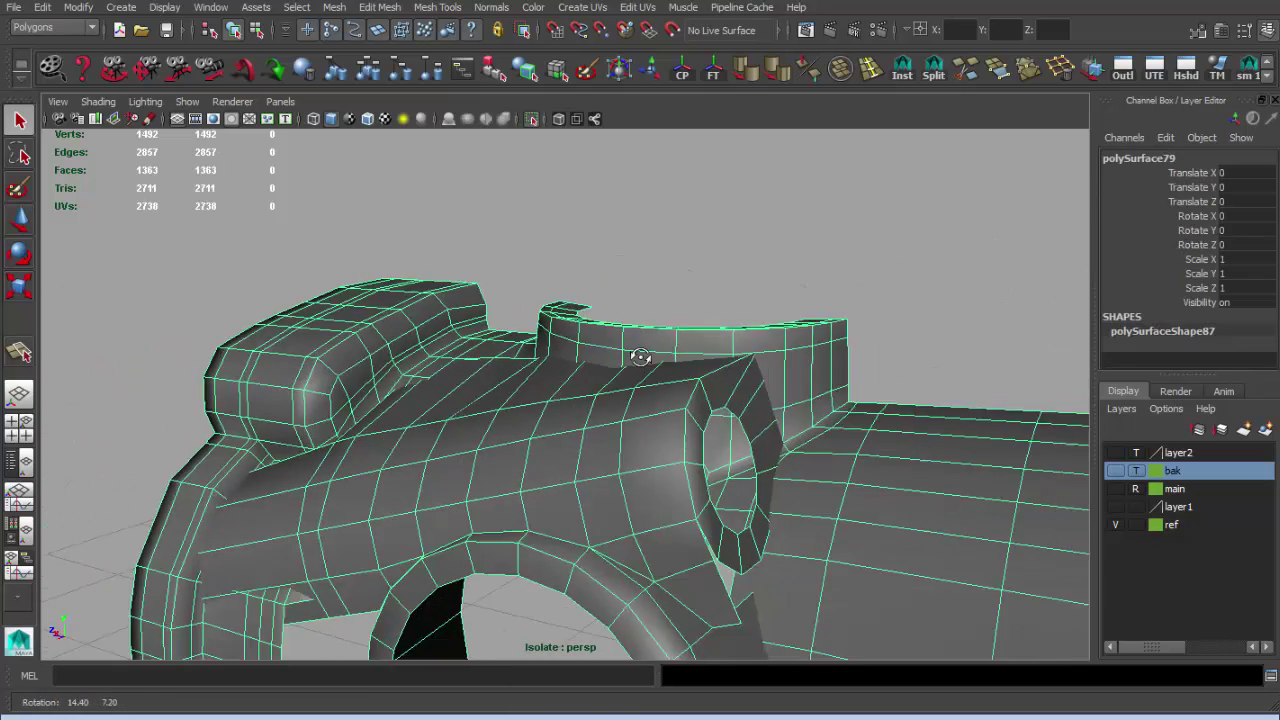
right_click_drag(640, 357, 768, 397, "alt")
key("ctrl+z")
key("F8")
mouse_move(768, 397)
left_mouse_down("alt")
mouse_move(671, 371)
mouse_move(623, 408)
mouse_move(642, 342)
mouse_move(897, 501)
mouse_move(740, 433)
left_mouse_up("alt")
key("ctrl+shift+s")
Select the faces on the underside of the curved ledge and delete them.
mouse_move(659, 435)
left_mouse_down("alt")
mouse_move(677, 443)
mouse_move(573, 440)
left_mouse_up("alt")
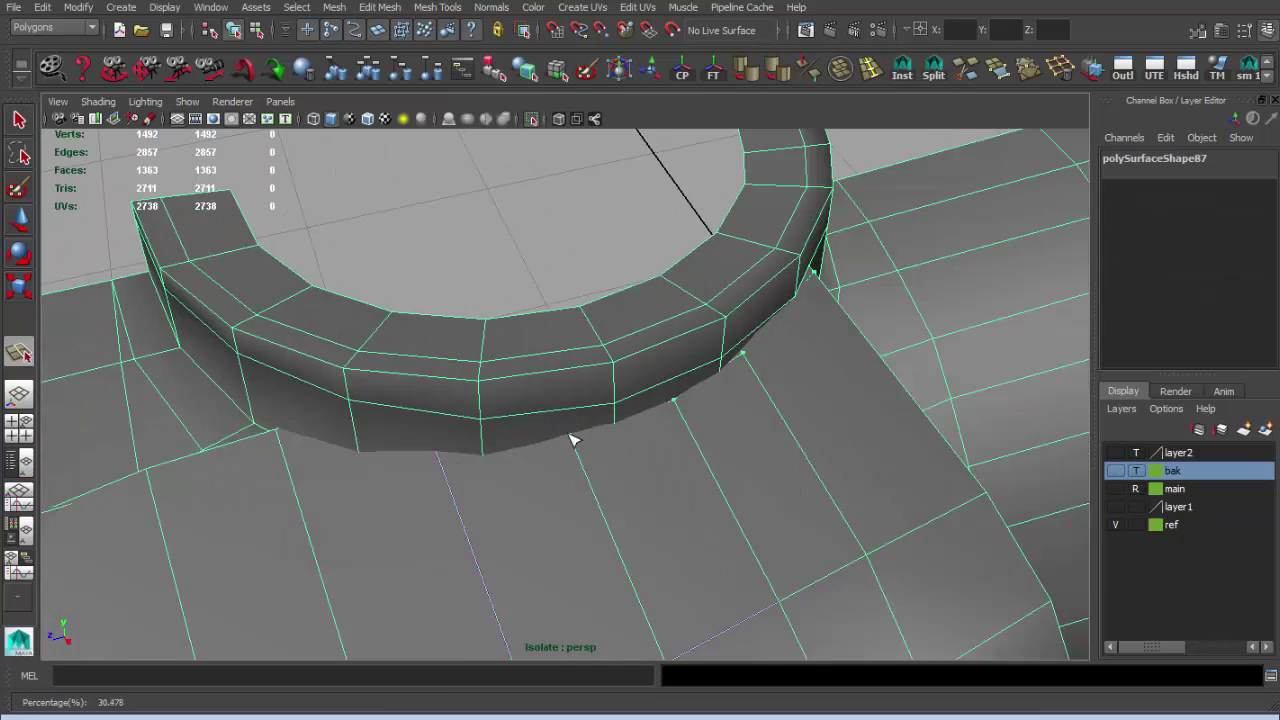
left_click_drag(441, 462, 381, 520, "alt")
left_click_drag(547, 466, 689, 371, "alt")
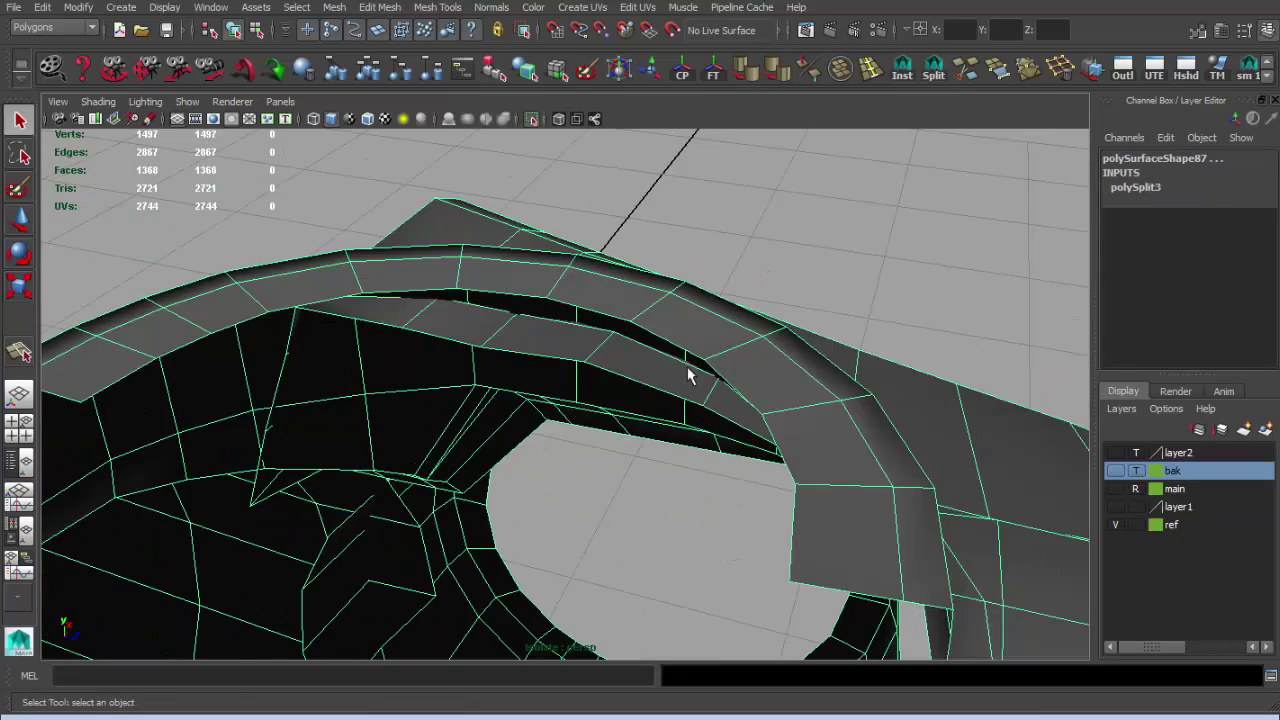
left_click(370, 320)
left_click_drag(370, 320, 479, 337, "alt")
left_click(714, 374, "shift")
mouse_move(714, 374)
left_mouse_down("alt")
mouse_move(808, 412)
mouse_move(743, 390)
mouse_move(600, 385)
mouse_move(651, 420)
mouse_move(729, 354)
mouse_move(523, 397)
mouse_move(643, 403)
mouse_move(577, 416)
mouse_move(683, 310)
left_mouse_up("alt")
key("F8")
left_click(643, 428, "shift")
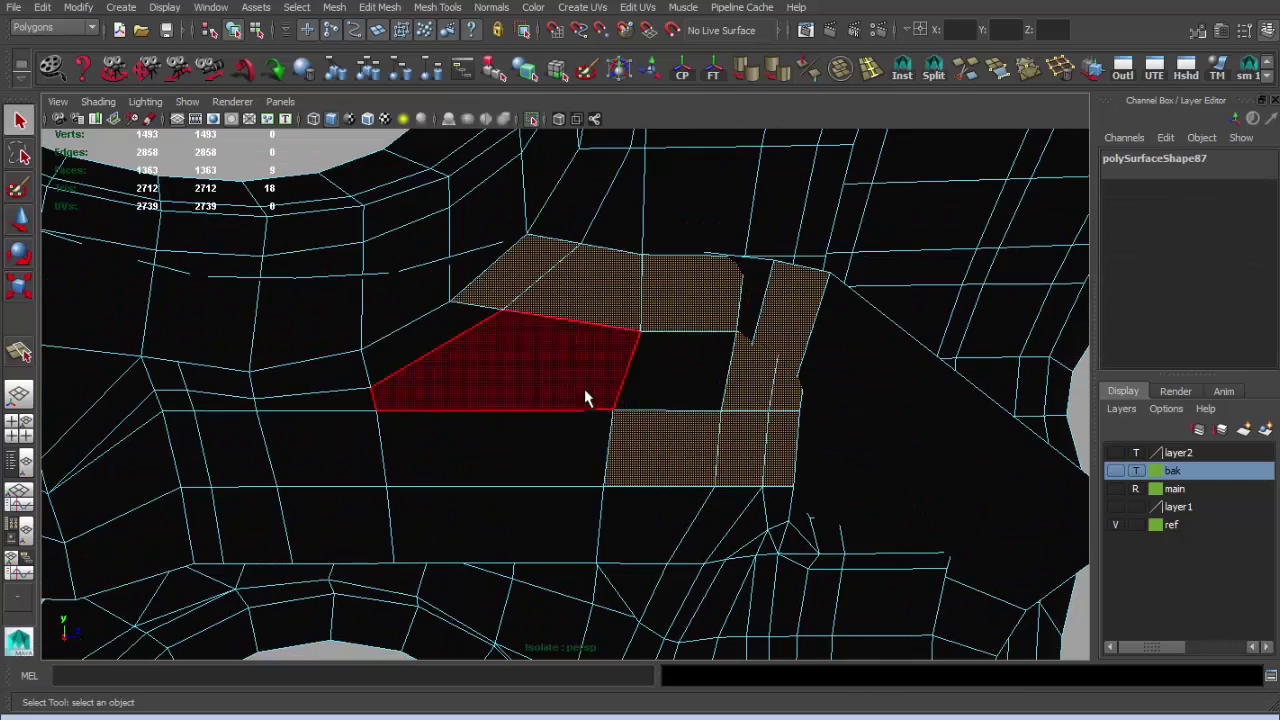
left_click(383, 476, "shift")
mouse_move(383, 476)
left_mouse_down("alt")
mouse_move(737, 366)
mouse_move(420, 325)
mouse_move(600, 320)
mouse_move(757, 366)
mouse_move(749, 391)
mouse_move(767, 366)
mouse_move(757, 363)
mouse_move(766, 380)
mouse_move(662, 374)
mouse_move(714, 357)
mouse_move(694, 463)
mouse_move(581, 416)
mouse_move(733, 470)
left_mouse_up("alt")
key("Delete")
Select the face loop around the new hole and the faces inside the mount.
double_click(714, 357)
left_click(767, 428, "shift")
mouse_move(767, 428)
left_mouse_down("alt")
mouse_move(608, 374)
mouse_move(712, 512)
left_mouse_up("alt")
mouse_move(811, 404)
left_mouse_down("alt")
mouse_move(677, 374)
mouse_move(743, 337)
mouse_move(756, 390)
mouse_move(520, 390)
left_mouse_up("alt")
key("w")
left_click(515, 388)
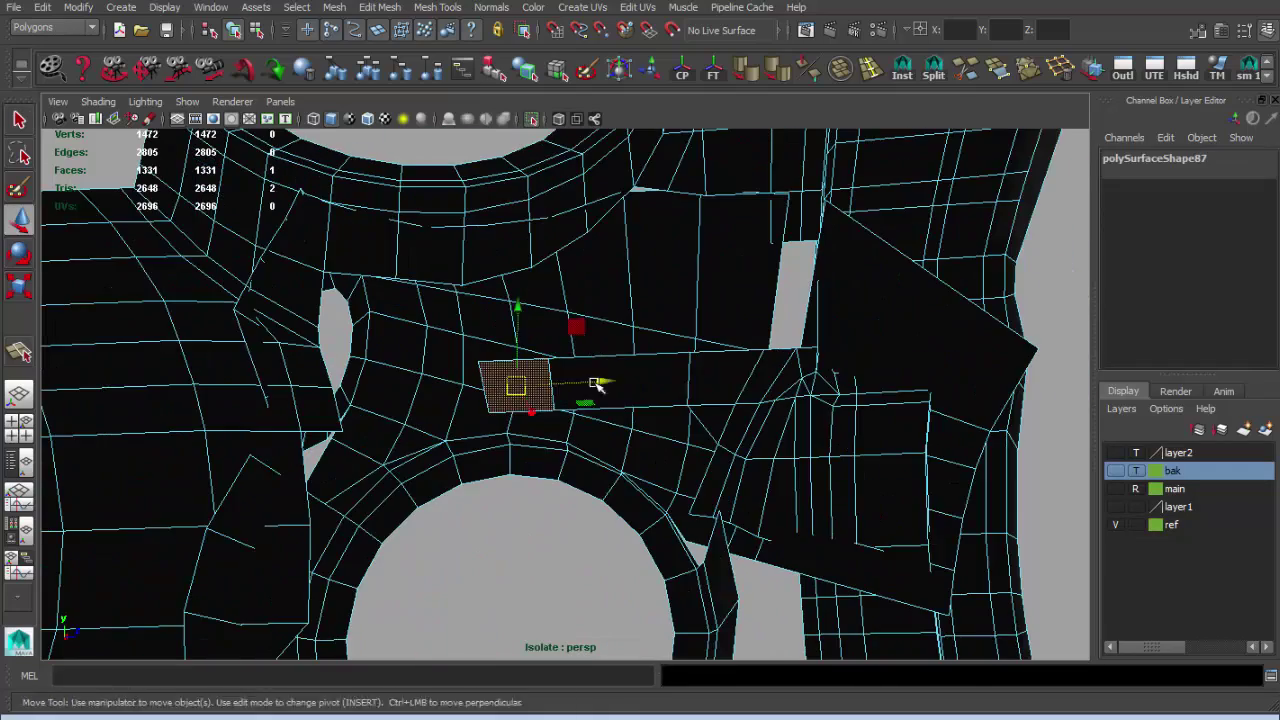
key("q")
left_click_drag(720, 415, 575, 366, "alt")
mouse_move(735, 368)
left_mouse_down("alt")
mouse_move(603, 323)
mouse_move(691, 466)
mouse_move(789, 323)
mouse_move(859, 319)
mouse_move(851, 243)
mouse_move(720, 314)
mouse_move(806, 386)
mouse_move(679, 426)
mouse_move(720, 394)
mouse_move(609, 366)
mouse_move(623, 374)
left_mouse_up("alt")
left_click(679, 426)
right_click_drag(623, 374, 700, 420, "alt")
mouse_move(700, 420)
left_mouse_down("alt")
mouse_move(826, 200)
mouse_move(735, 313)
left_mouse_up("alt")
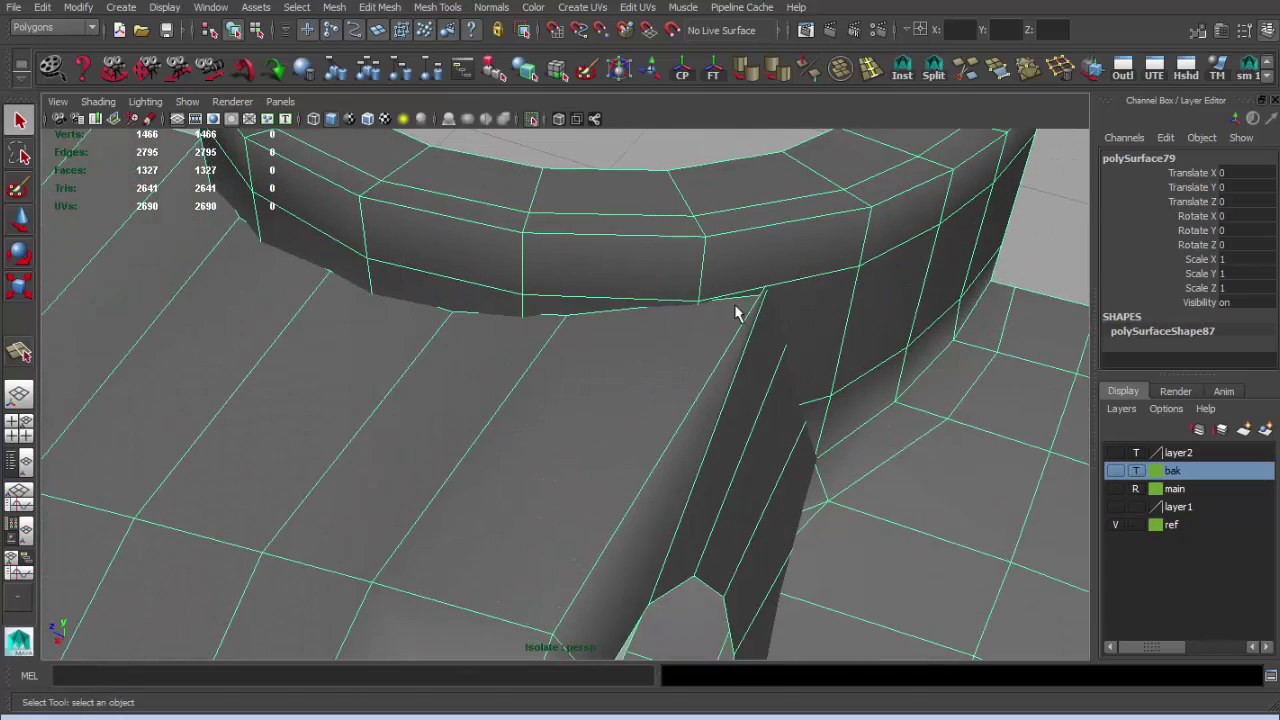
left_click(927, 78)
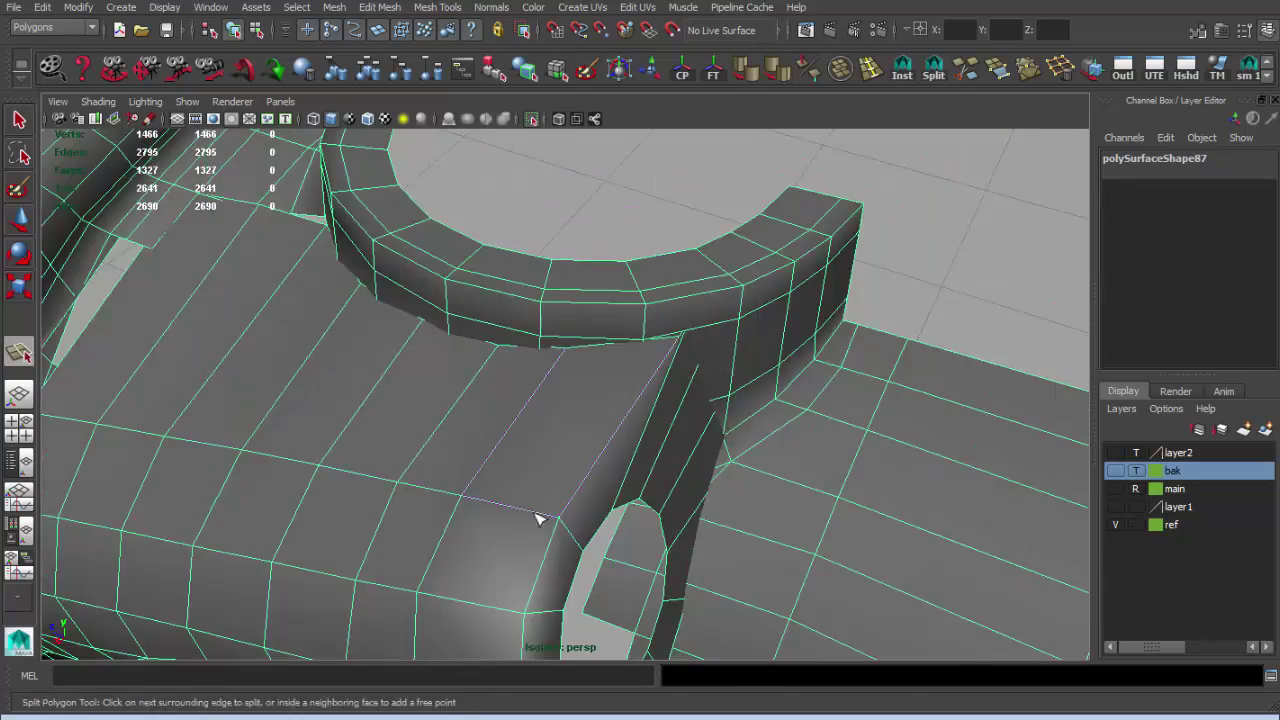
Commit three polygon splits under the ledge and delete the thin sliver piece.
key("Return")
mouse_move(522, 514)
left_mouse_down("alt")
mouse_move(637, 376)
mouse_move(600, 386)
mouse_move(668, 392)
left_mouse_up("alt")
key("Return")
left_click_drag(703, 484, 657, 418, "alt")
key("Return")
mouse_move(710, 556)
left_mouse_down("alt")
mouse_move(634, 394)
mouse_move(738, 340)
left_mouse_up("alt")
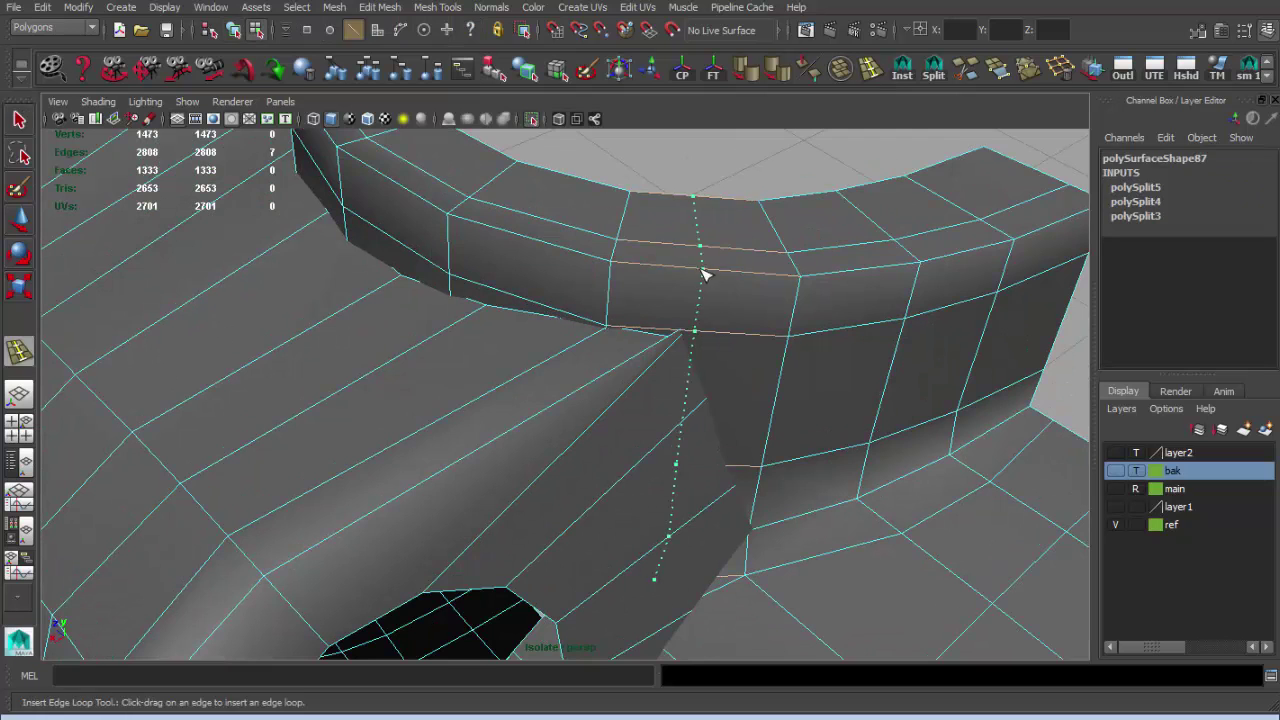
mouse_move(684, 300)
left_mouse_down("alt")
mouse_move(722, 350)
mouse_move(716, 326)
left_mouse_up("alt")
left_click(705, 317)
key("Delete")
Add and commit further splits at the ledge base, checking them in wireframe.
key("4")
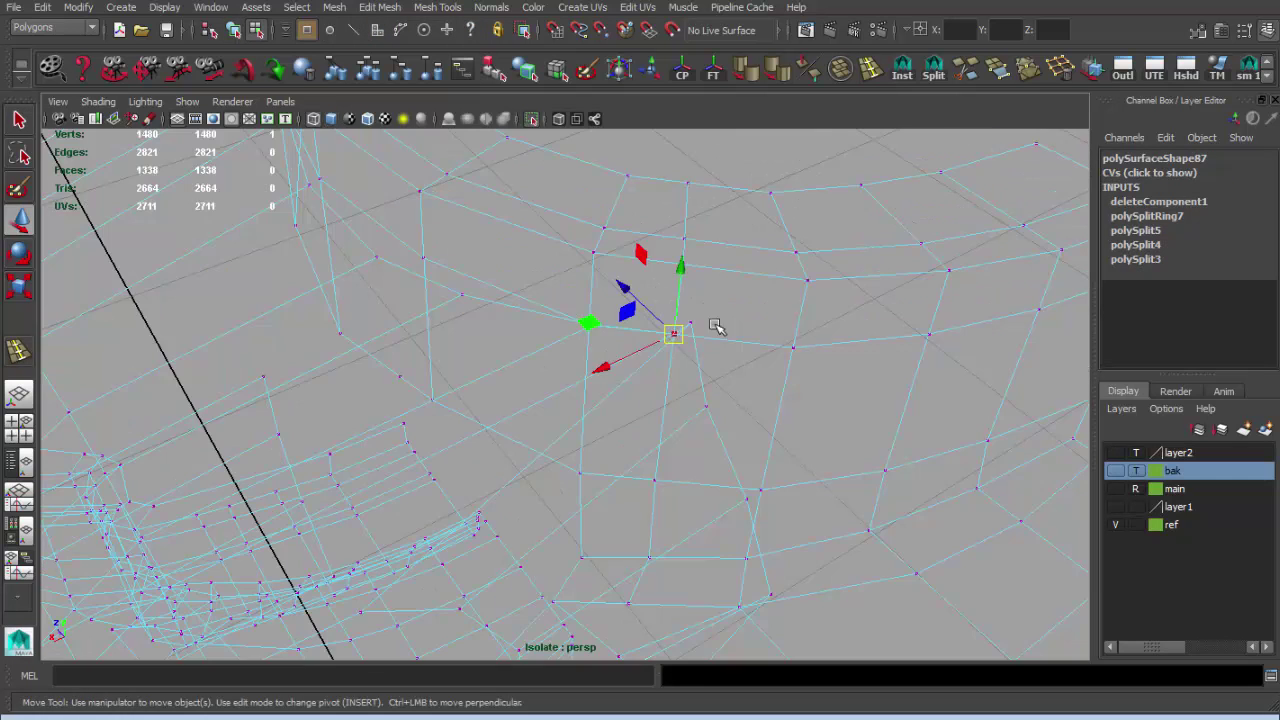
key("5")
mouse_move(888, 244)
left_mouse_down("alt")
mouse_move(686, 329)
mouse_move(708, 318)
left_mouse_up("alt")
key("F8")
key("q")
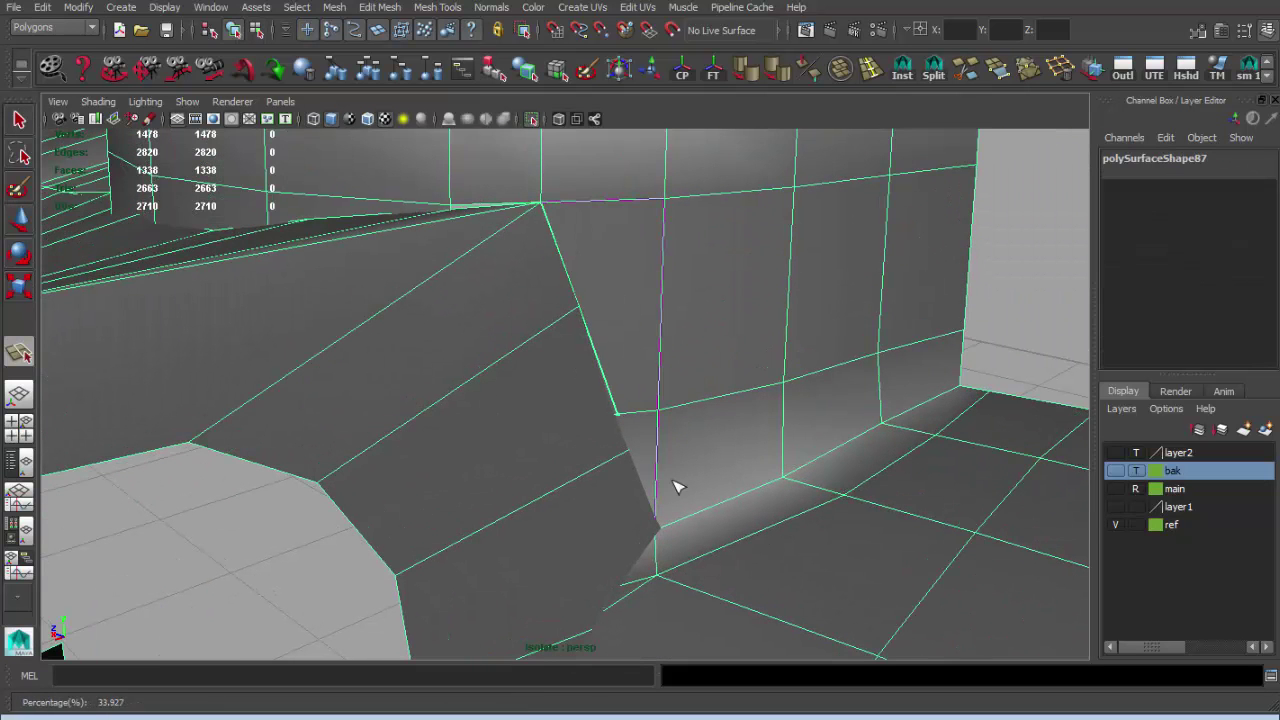
key("Return")
key("4")
key("5")
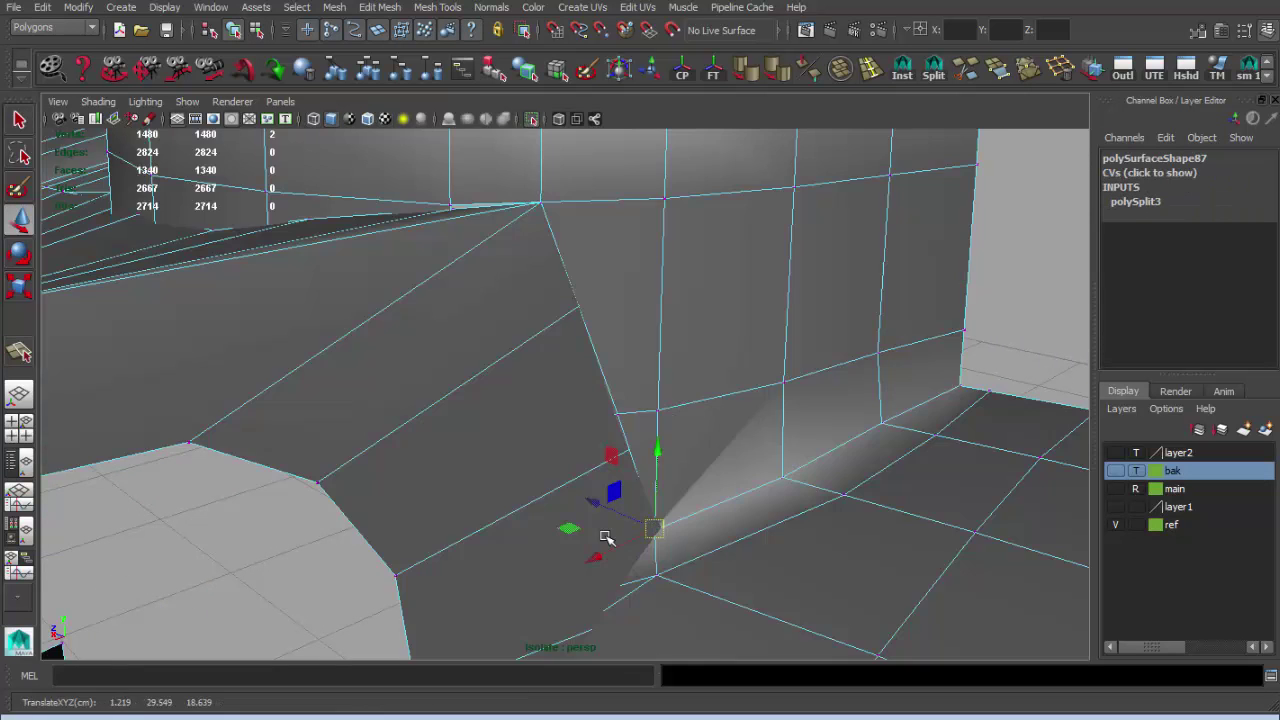
key("w")
mouse_move(606, 503)
left_mouse_down("alt")
mouse_move(592, 490)
mouse_move(626, 476)
left_mouse_up("alt")
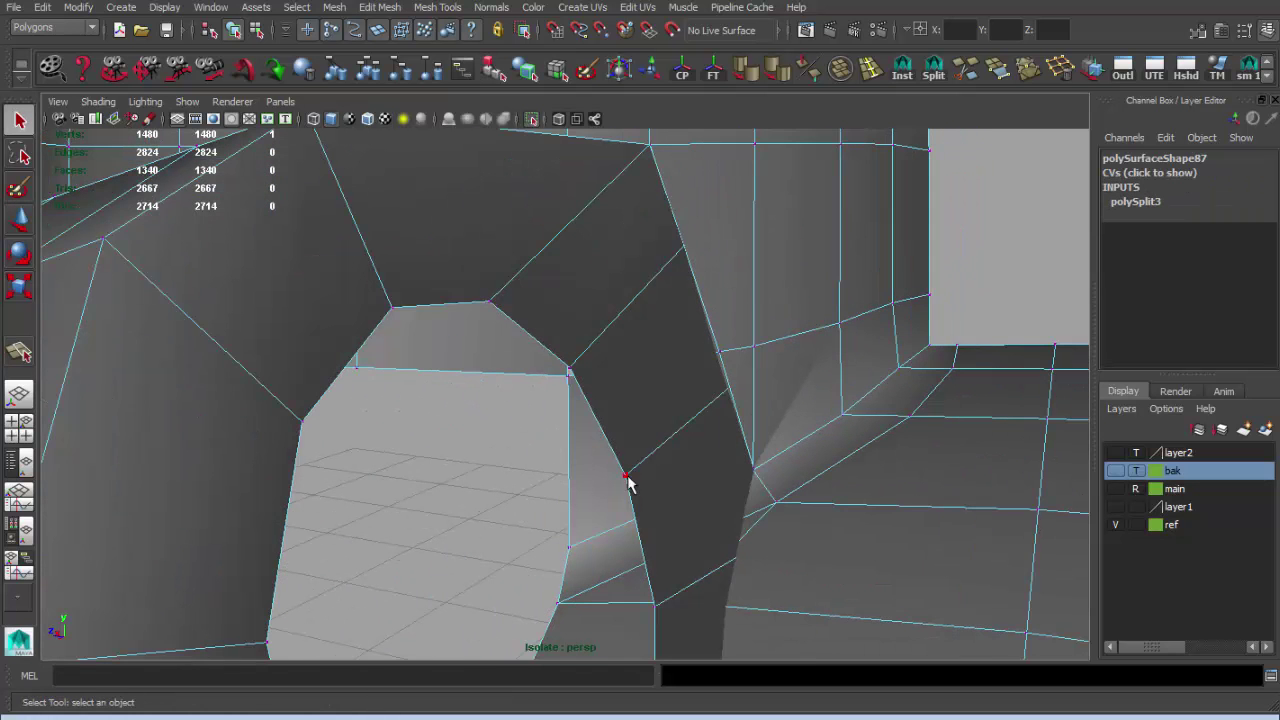
right_click_drag(757, 478, 755, 507, "shift")
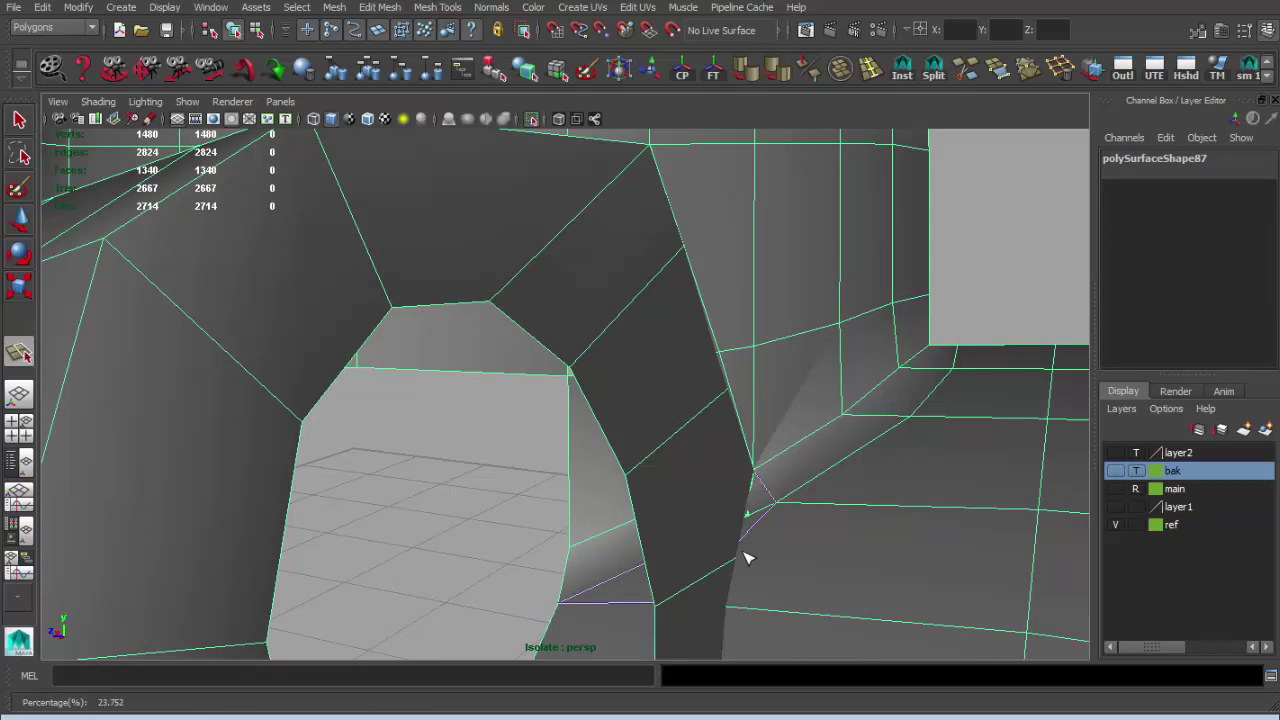
key("Return")
Merge a vertex near the new edges with its close neighbours.
mouse_move(745, 558)
left_mouse_down("alt")
mouse_move(626, 520)
mouse_move(615, 560)
mouse_move(550, 349)
mouse_move(492, 375)
left_mouse_up("alt")
left_click(632, 441)
mouse_move(613, 318)
right_mouse_down("alt")
mouse_move(650, 479)
mouse_move(625, 467)
right_mouse_up("alt")
key("4")
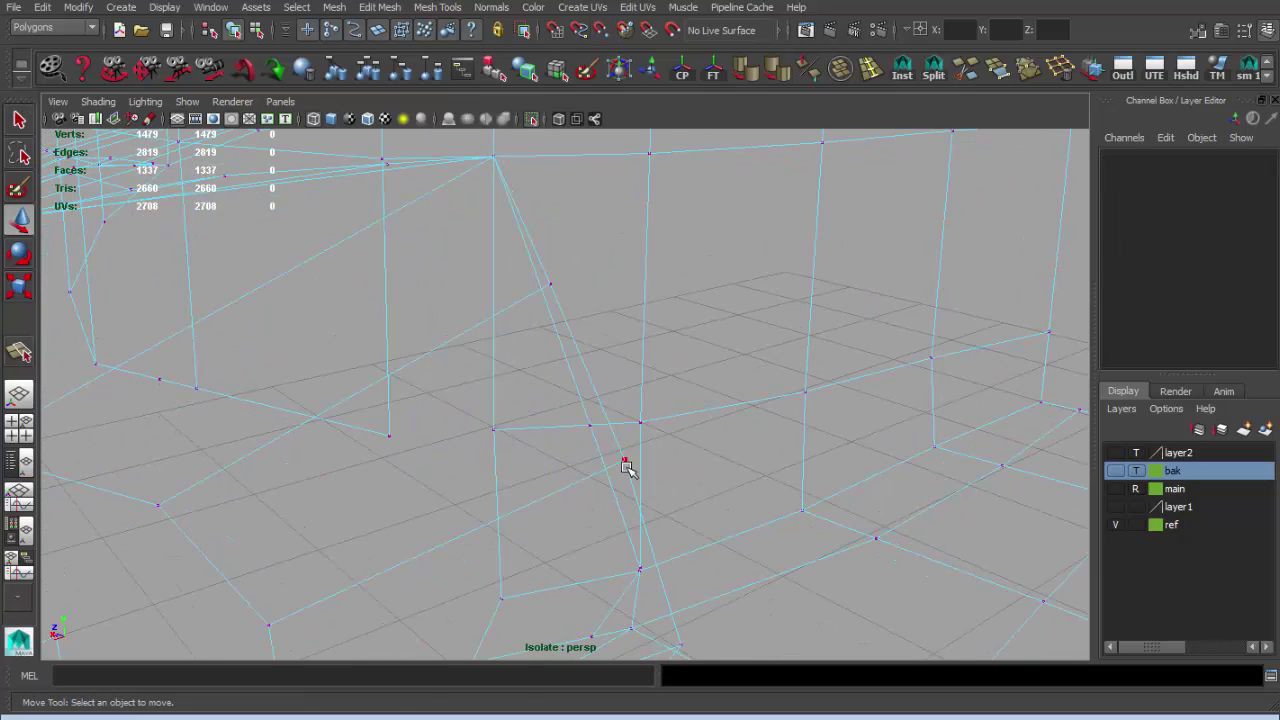
key("5")
left_click_drag(702, 569, 692, 552, "alt")
key("4")
key("5")
left_click(1028, 68)
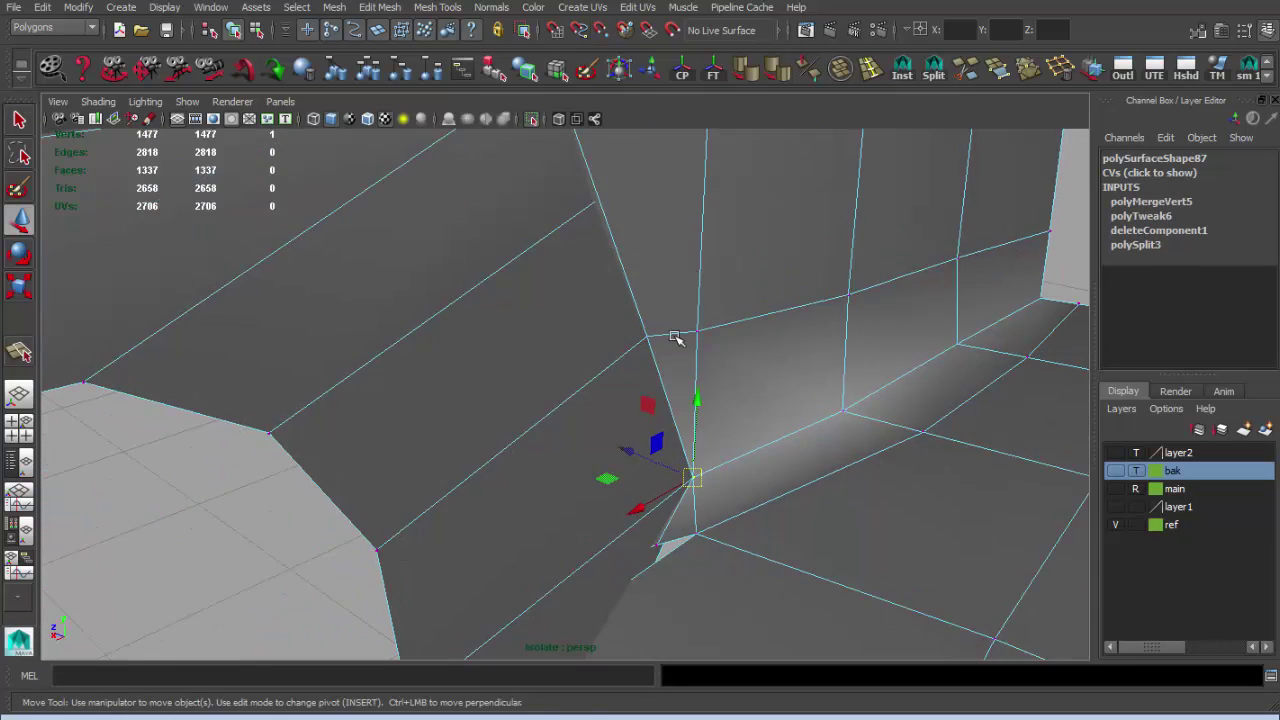
Cut a new edge across the face and merge the selected vertices.
left_click(935, 74)
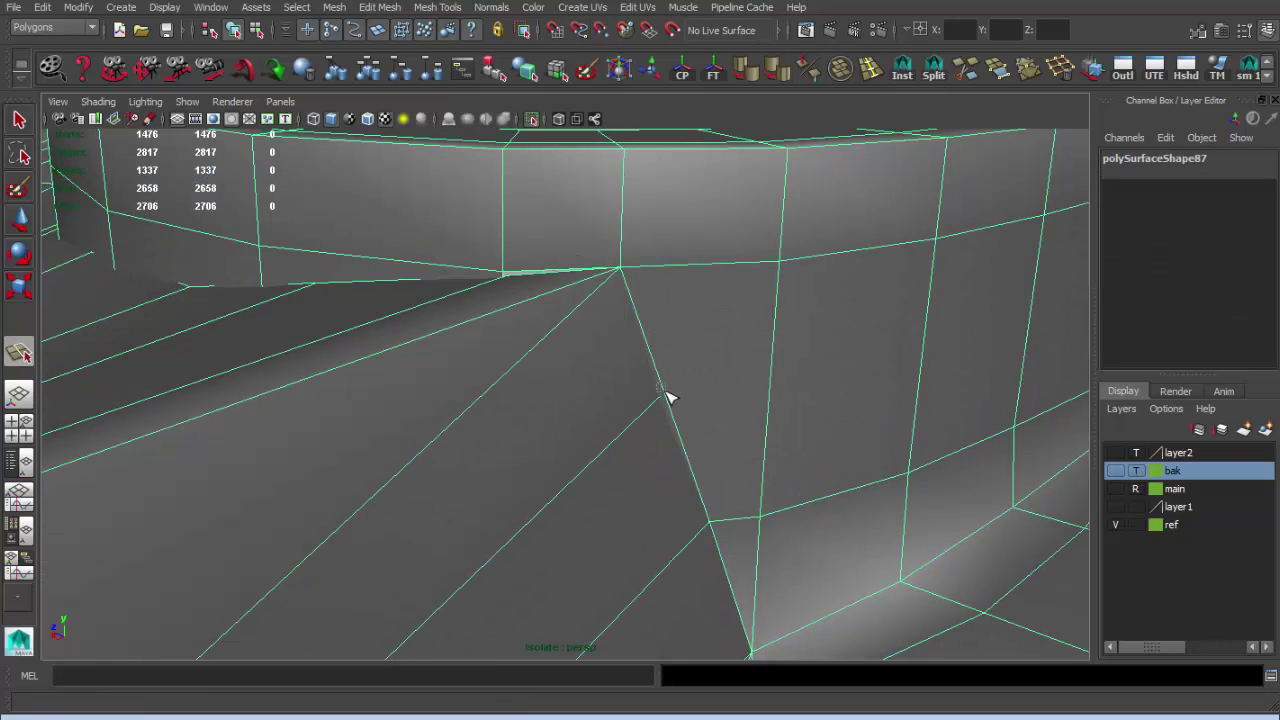
left_click(760, 277)
key("Return")
left_click(1033, 78)
mouse_move(726, 337)
left_mouse_down("alt")
mouse_move(674, 314)
mouse_move(929, 466)
mouse_move(570, 307)
mouse_move(714, 346)
mouse_move(800, 335)
left_mouse_up("alt")
Split across the curved wall and delete the resulting strip of faces.
key("g")
mouse_move(567, 394)
left_mouse_down("alt")
mouse_move(523, 449)
mouse_move(562, 444)
left_mouse_up("alt")
mouse_move(389, 427)
left_mouse_down("alt")
mouse_move(409, 486)
mouse_move(586, 371)
mouse_move(597, 380)
mouse_move(400, 297)
mouse_move(883, 251)
mouse_move(634, 274)
mouse_move(685, 281)
mouse_move(703, 329)
mouse_move(771, 400)
mouse_move(714, 471)
mouse_move(838, 472)
mouse_move(737, 420)
mouse_move(780, 400)
left_mouse_up("alt")
key("q")
key("Delete")
Delete two narrow faces on the arch.
left_click(771, 400)
left_click(737, 420, "shift")
key("Delete")
key("F8")
mouse_move(686, 366)
left_mouse_down("alt")
mouse_move(497, 405)
mouse_move(554, 325)
mouse_move(600, 337)
left_mouse_up("alt")
scroll(554, 325, "up", 5)
scroll(554, 325, "up", 3)
Merge the selected vertices at the rim and inspect the merge.
key("F8")
mouse_move(379, 374)
left_mouse_down("alt")
mouse_move(540, 370)
mouse_move(549, 397)
mouse_move(390, 375)
left_mouse_up("alt")
left_click(1030, 72)
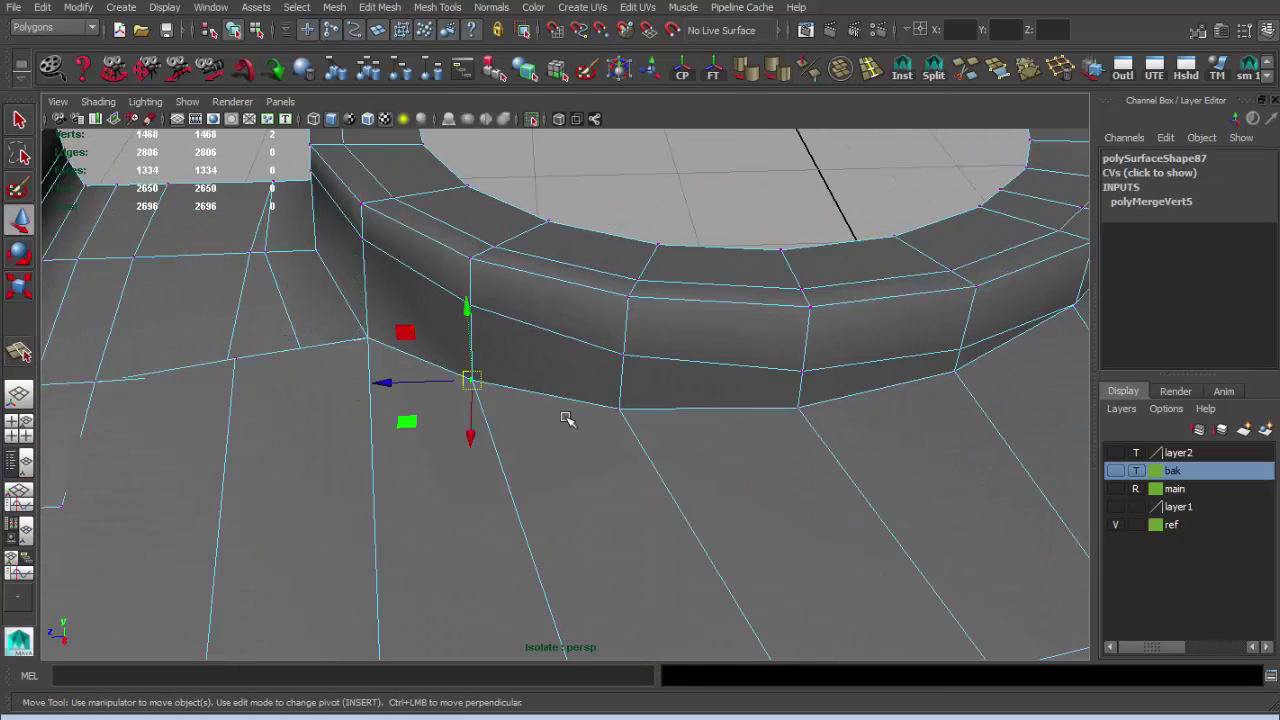
left_click_drag(566, 420, 435, 377, "alt")
mouse_move(637, 392)
left_mouse_down("alt")
mouse_move(685, 337)
mouse_move(606, 337)
mouse_move(640, 418)
mouse_move(688, 380)
left_mouse_up("alt")
key("F8")
key("q")
Move a vertex at the rim base into place and check it from several angles.
key("F8")
left_click(672, 368)
key("w")
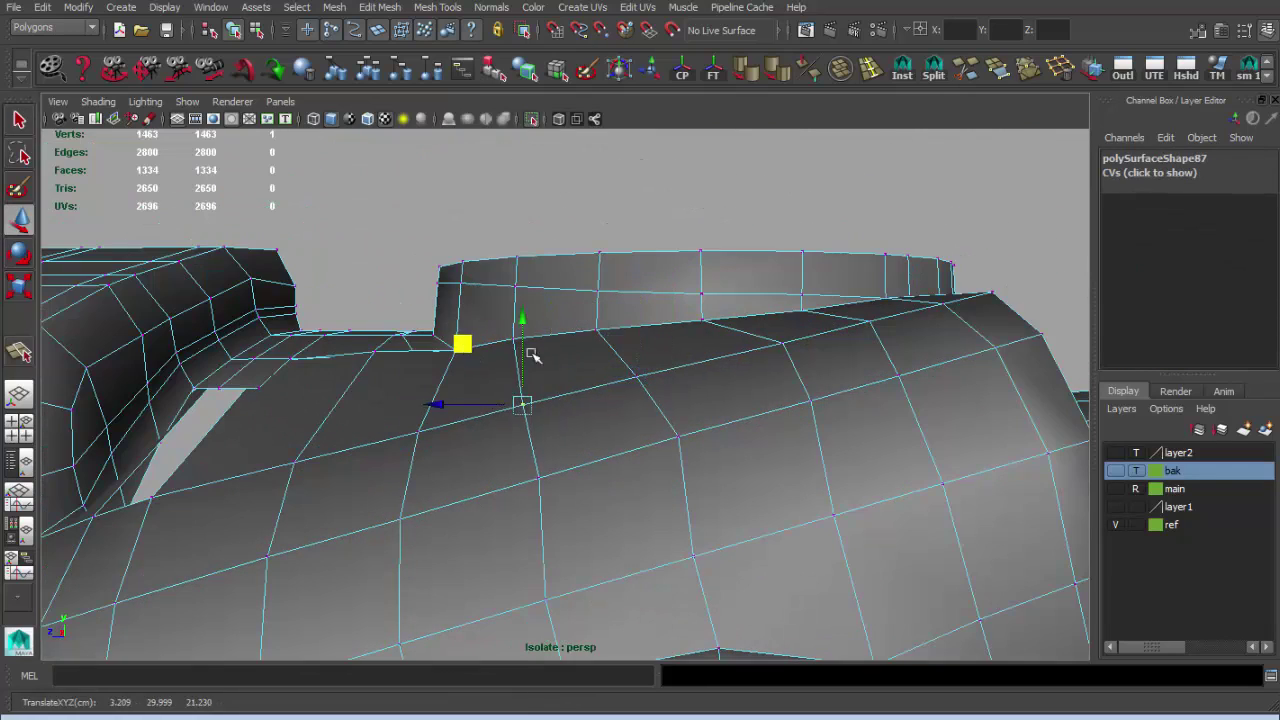
left_click_drag(533, 354, 652, 362, "alt")
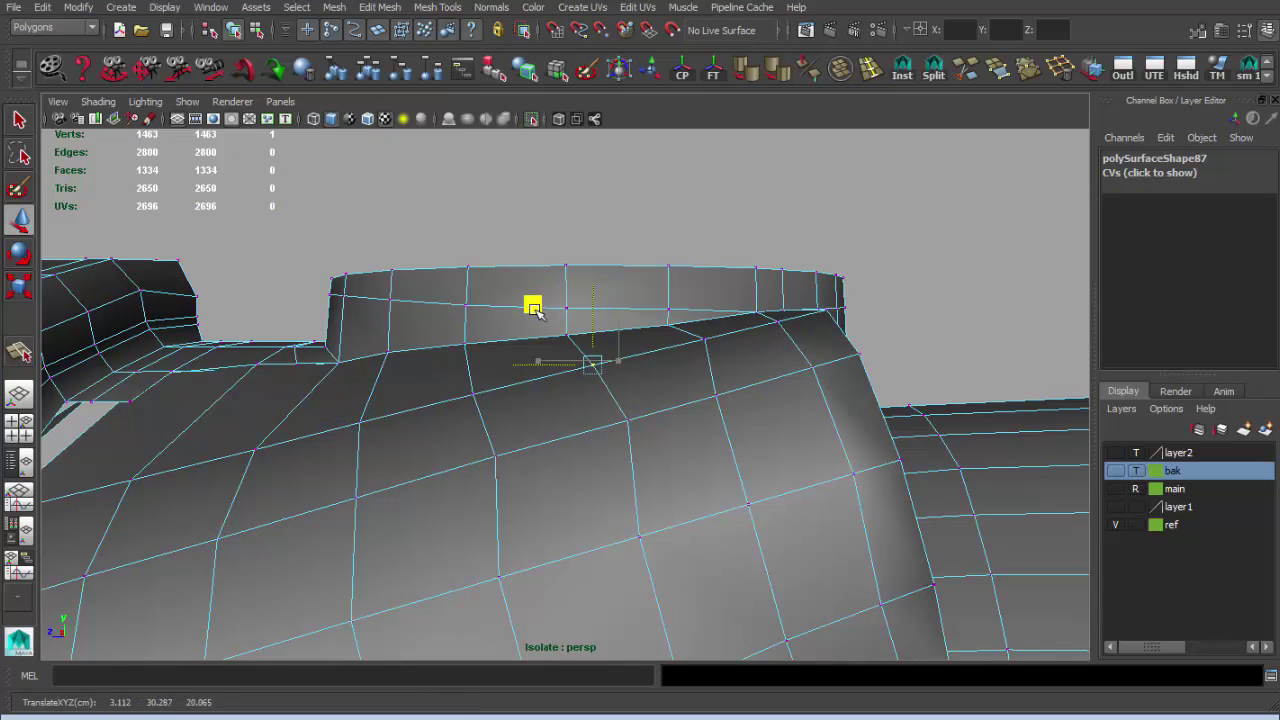
left_click_drag(561, 437, 527, 367, "alt")
left_click_drag(727, 385, 535, 323, "alt")
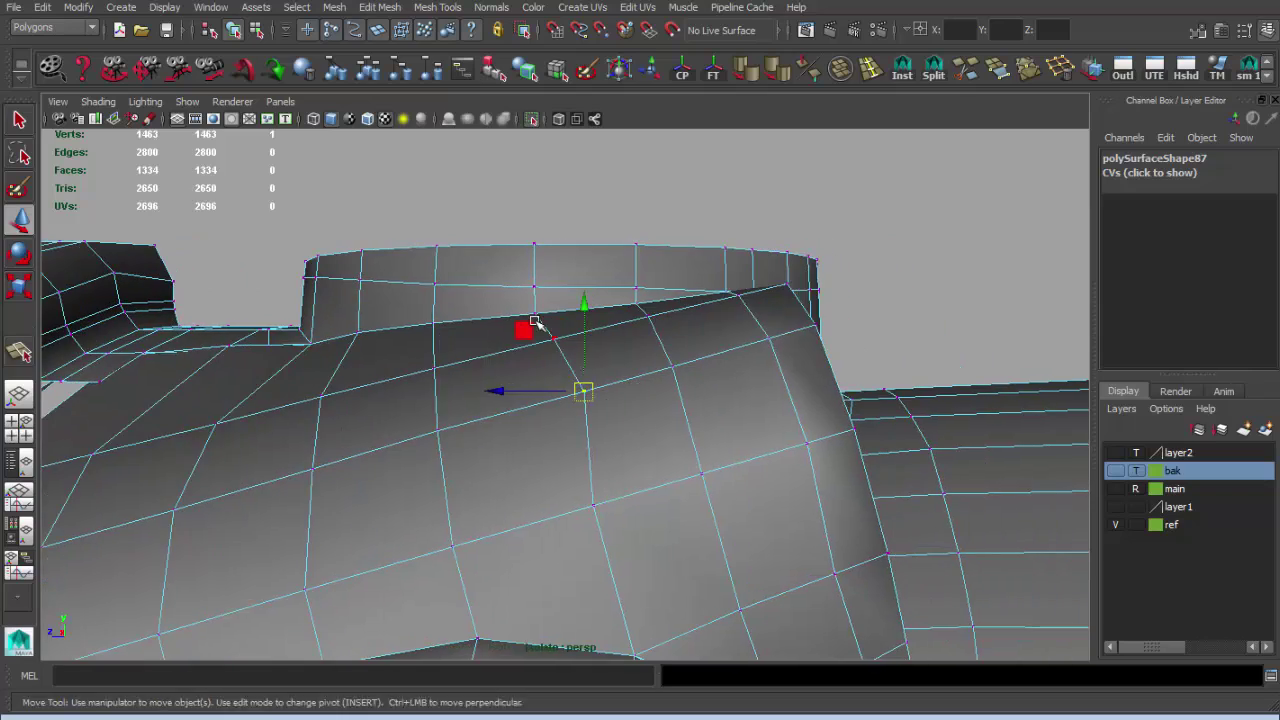
key("F8")
left_click(722, 270)
mouse_move(722, 270)
left_mouse_down("alt")
mouse_move(606, 371)
mouse_move(654, 437)
mouse_move(592, 415)
left_mouse_up("alt")
Select the mount mesh and commit a polygon split along the curved rim.
scroll(592, 411, "up", 3)
left_click(600, 406)
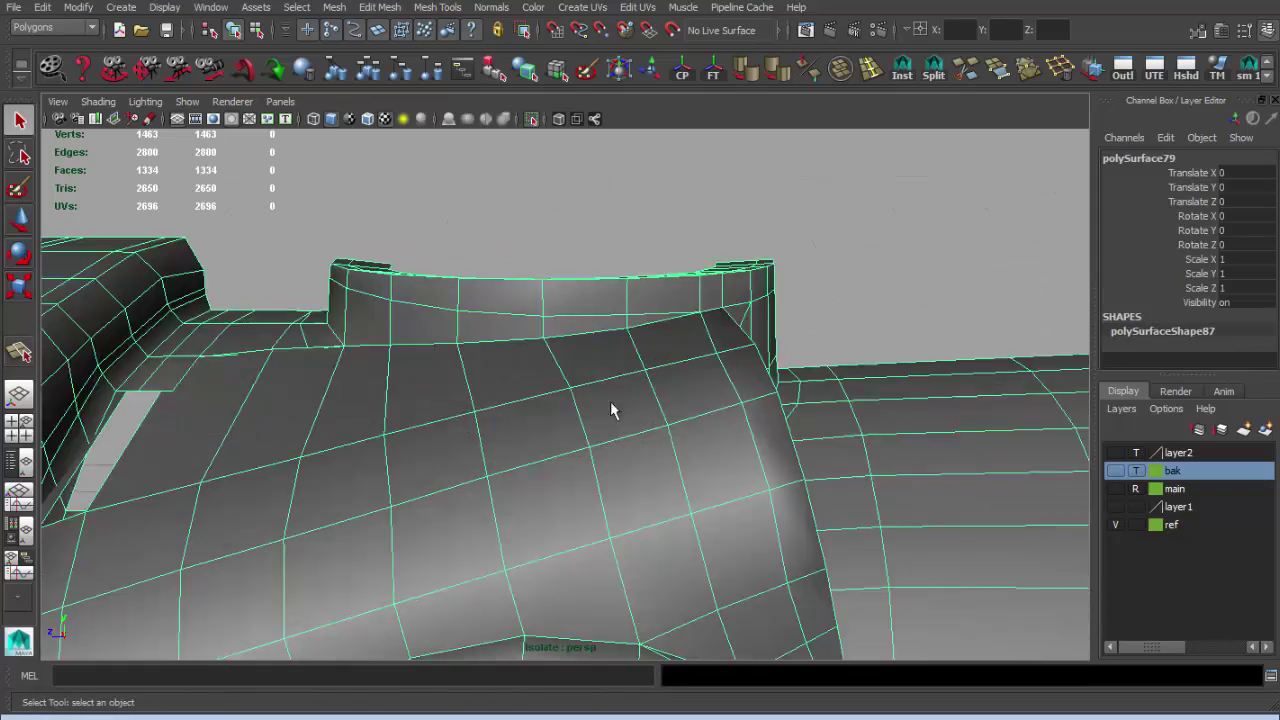
scroll(638, 432, "up", 2)
mouse_move(693, 417)
left_mouse_down("alt")
mouse_move(663, 243)
mouse_move(640, 309)
mouse_move(651, 347)
mouse_move(706, 286)
left_mouse_up("alt")
key("F8")
left_click(640, 309)
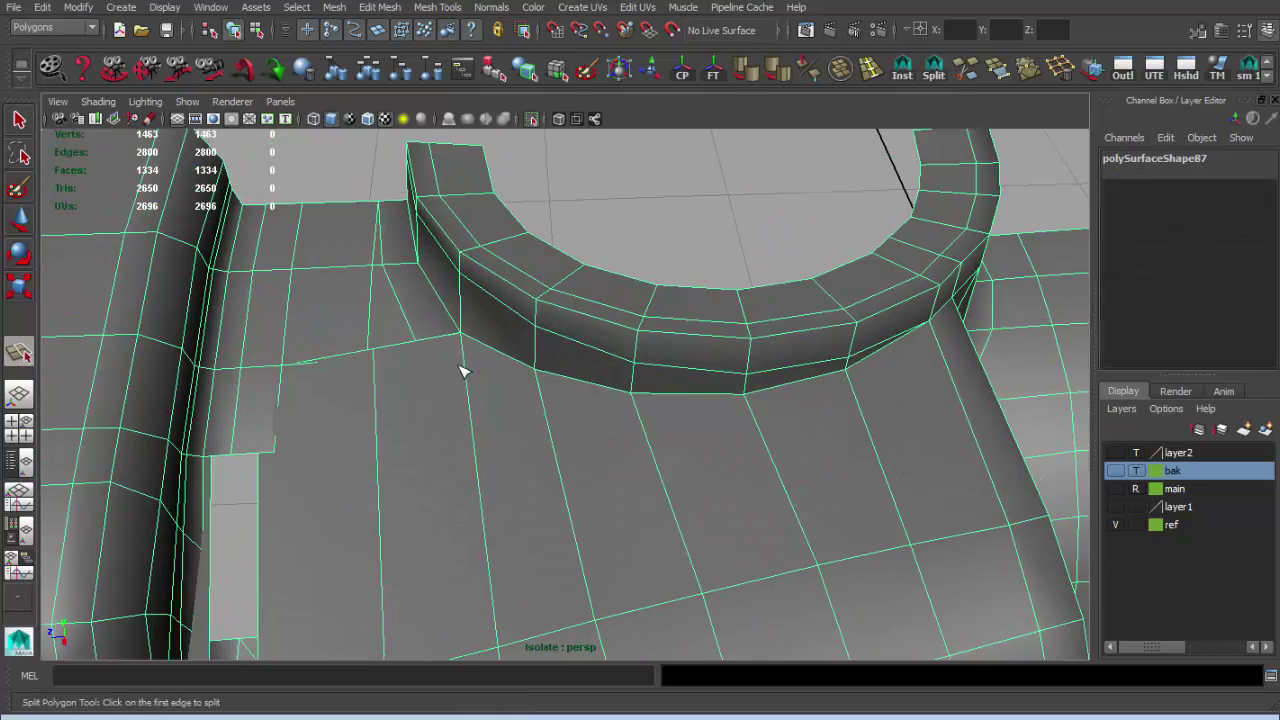
mouse_move(547, 407)
left_mouse_down("alt")
mouse_move(757, 477)
mouse_move(591, 434)
mouse_move(757, 434)
mouse_move(603, 408)
mouse_move(528, 323)
mouse_move(520, 334)
mouse_move(618, 401)
mouse_move(580, 369)
mouse_move(689, 423)
mouse_move(697, 386)
mouse_move(760, 330)
left_mouse_up("alt")
key("Return")
Cut a multi-point split across the faces beside the side hole.
left_click(689, 423)
mouse_move(657, 347)
left_mouse_down("alt")
mouse_move(589, 369)
mouse_move(503, 357)
left_mouse_up("alt")
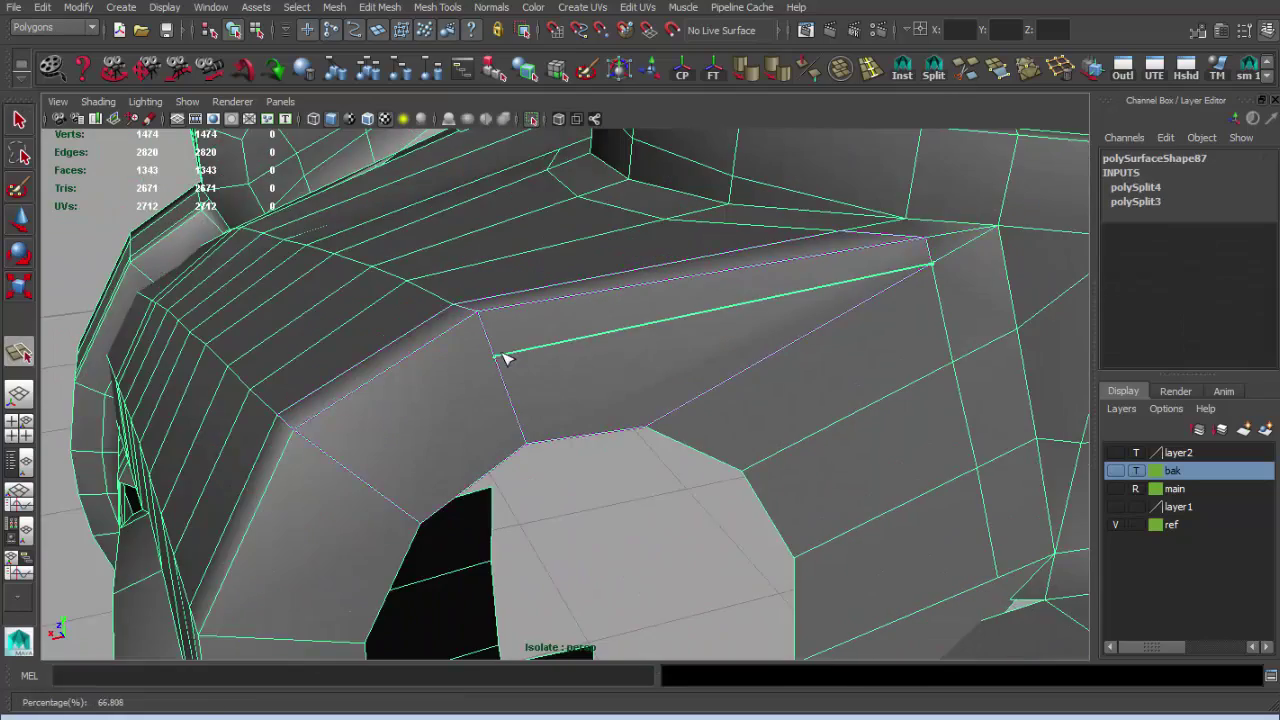
left_click(503, 357)
left_click_drag(455, 497, 413, 368, "alt")
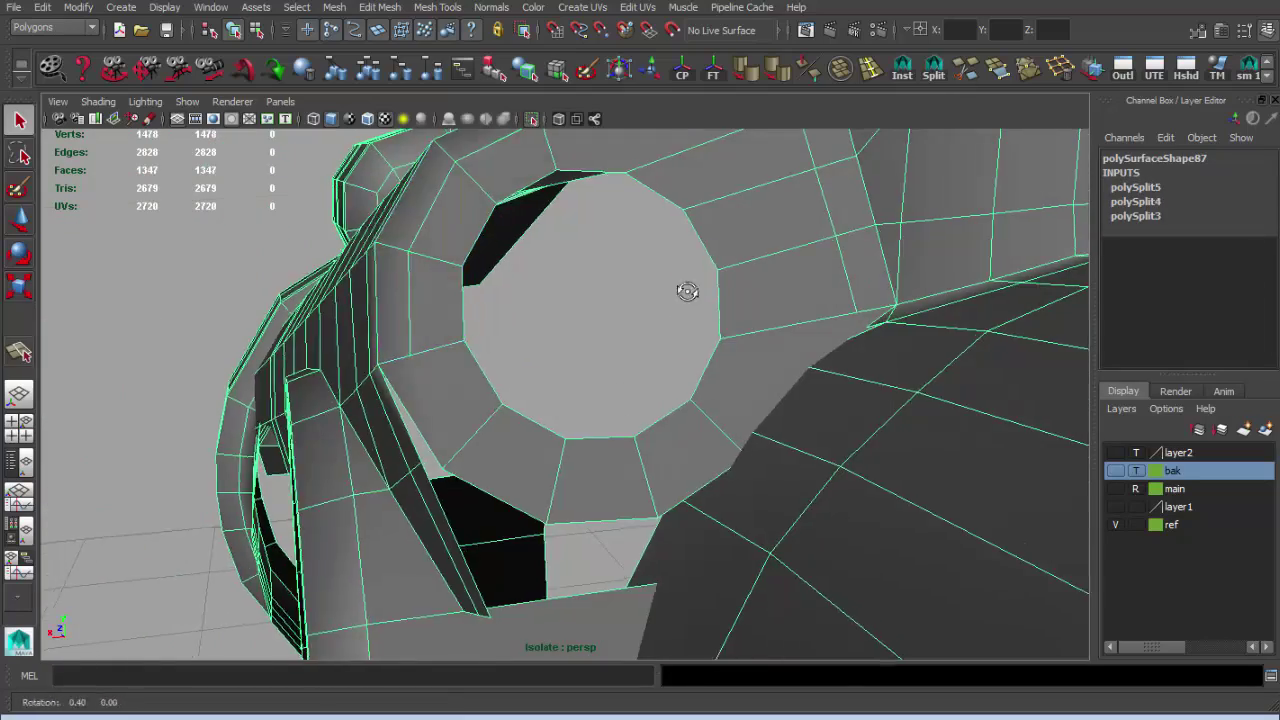
left_click_drag(687, 291, 708, 291, "alt")
left_click_drag(903, 323, 668, 338, "alt")
key("q")
scroll(760, 381, "down", 3)
mouse_move(771, 380)
left_mouse_down("alt")
mouse_move(871, 366)
mouse_move(408, 331)
left_mouse_up("alt")
mouse_move(408, 331)
right_mouse_down("alt")
mouse_move(718, 464)
mouse_move(718, 408)
right_mouse_up("alt")
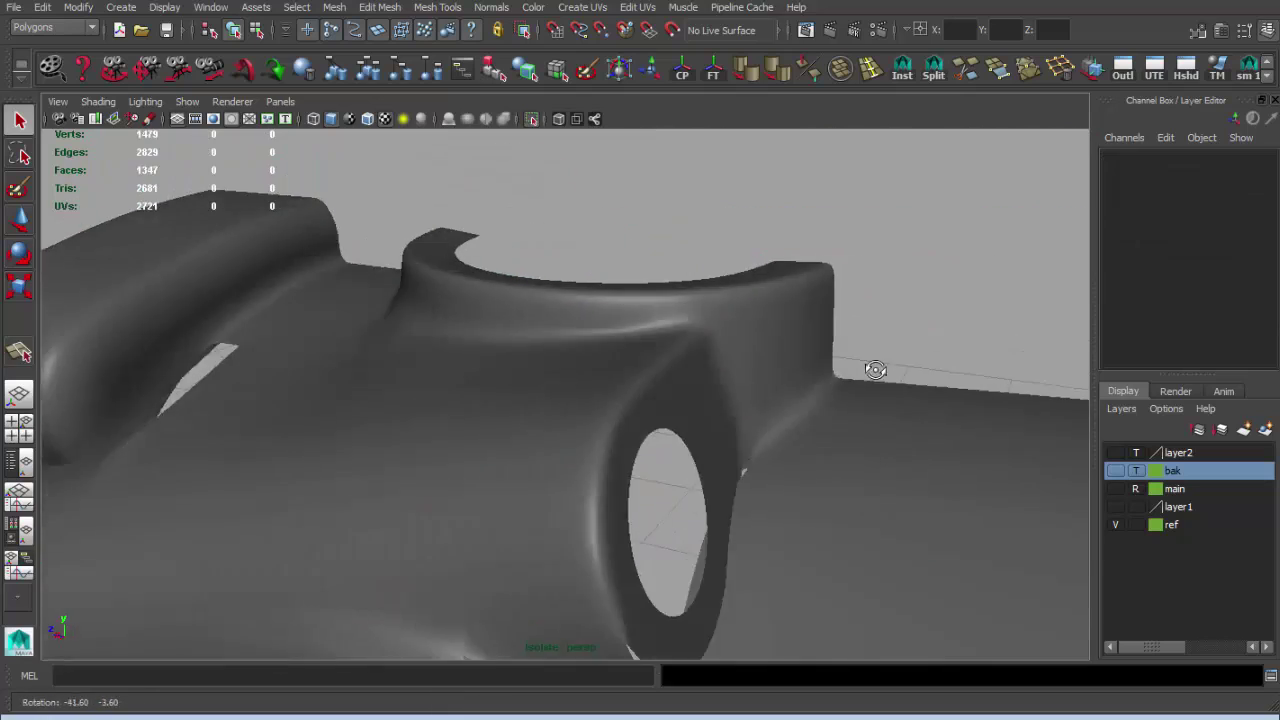
left_click(718, 408)
Inspect the mount from several angles, toggling smooth mesh preview off and back on.
key("1")
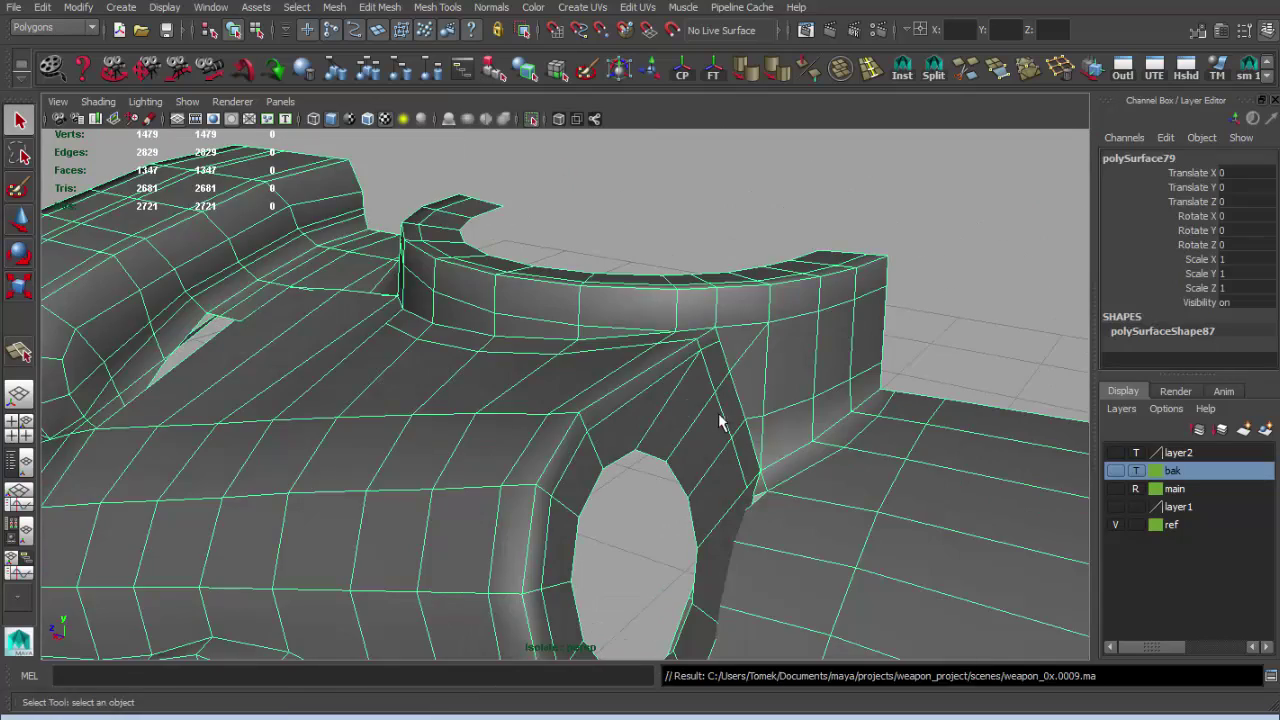
left_click_drag(718, 420, 711, 180, "alt")
left_click(849, 331)
left_click_drag(849, 331, 269, 323, "alt")
scroll(268, 318, "up", 3)
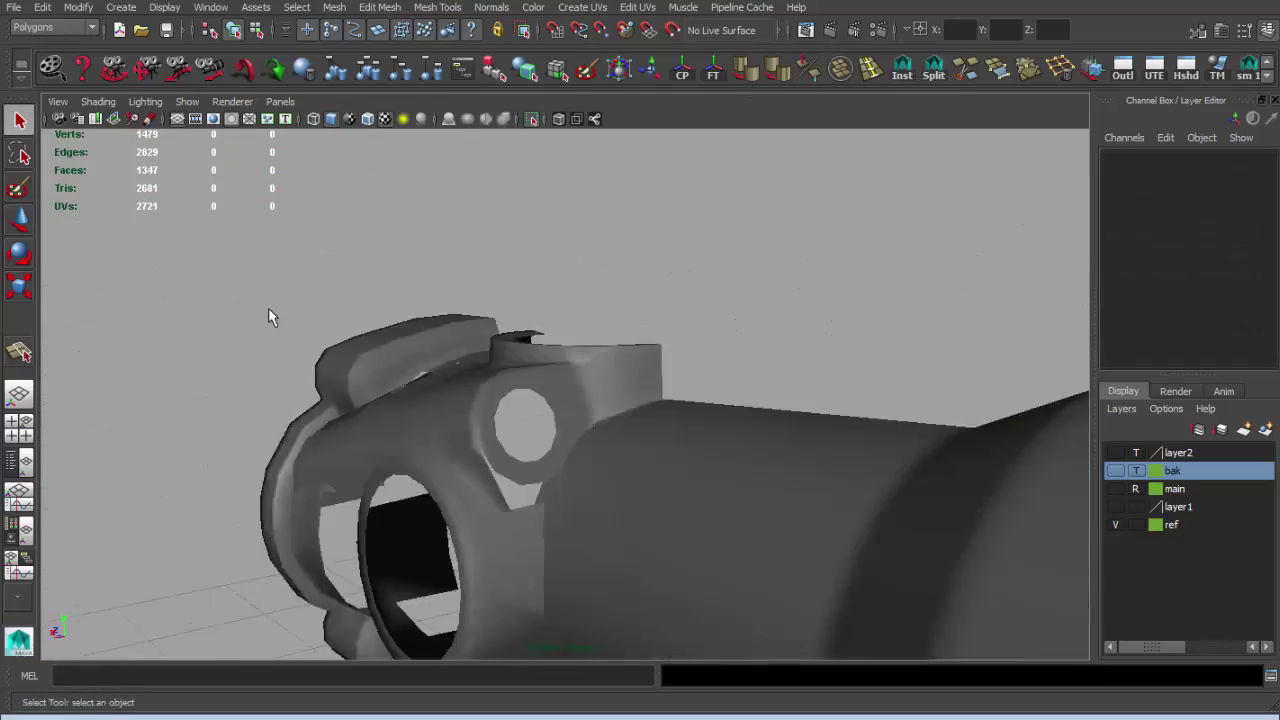
scroll(268, 318, "down", 3)
left_click(466, 400)
scroll(466, 400, "up", 5)
scroll(634, 397, "up", 3)
scroll(453, 358, "up", 2)
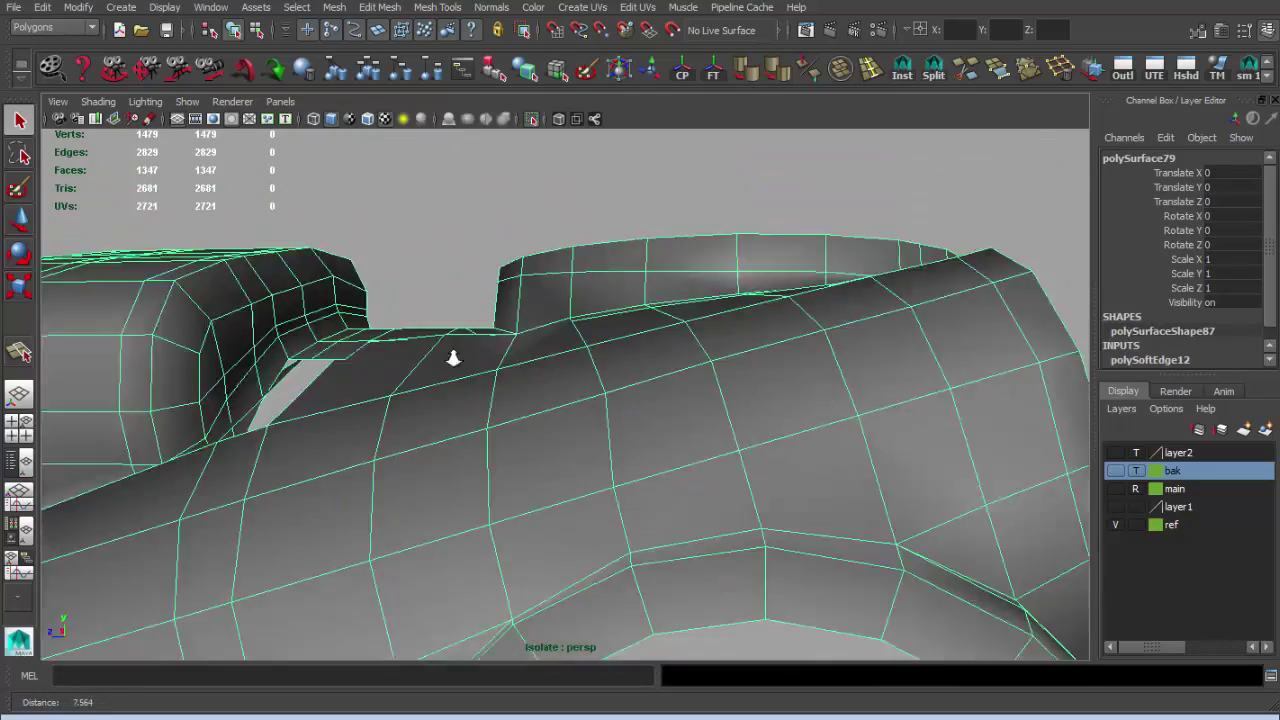
scroll(453, 358, "down", 3)
key("3")
left_click(606, 220)
scroll(606, 220, "down", 5)
scroll(631, 325, "up", 5)
scroll(618, 341, "up", 2)
Add a Split Polygon cut below the curved slot and save the scene.
left_click(618, 341)
mouse_move(618, 341)
left_mouse_down("alt")
mouse_move(674, 406)
mouse_move(540, 320)
mouse_move(697, 354)
left_mouse_up("alt")
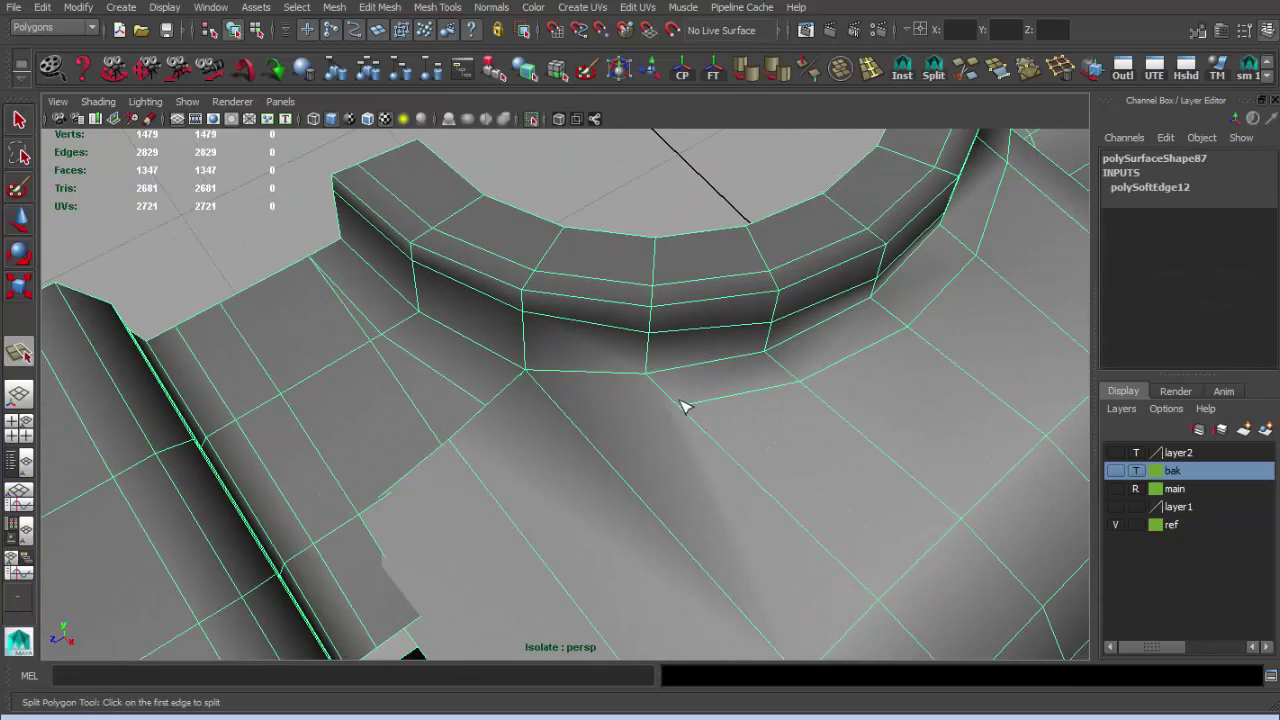
key("q")
mouse_move(502, 400)
left_mouse_down("alt")
mouse_move(543, 434)
mouse_move(537, 418)
left_mouse_up("alt")
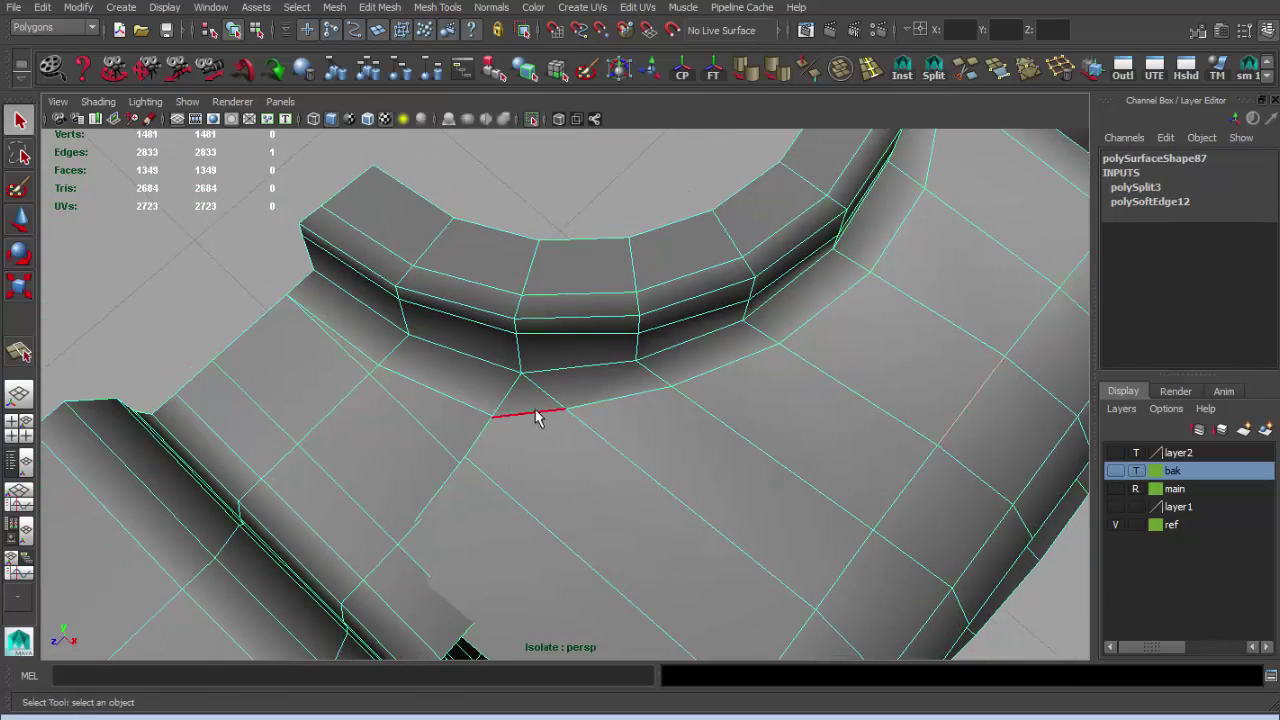
mouse_move(720, 416)
left_mouse_down("alt")
mouse_move(620, 500)
mouse_move(586, 400)
mouse_move(563, 420)
mouse_move(602, 398)
mouse_move(560, 380)
left_mouse_up("alt")
key("q")
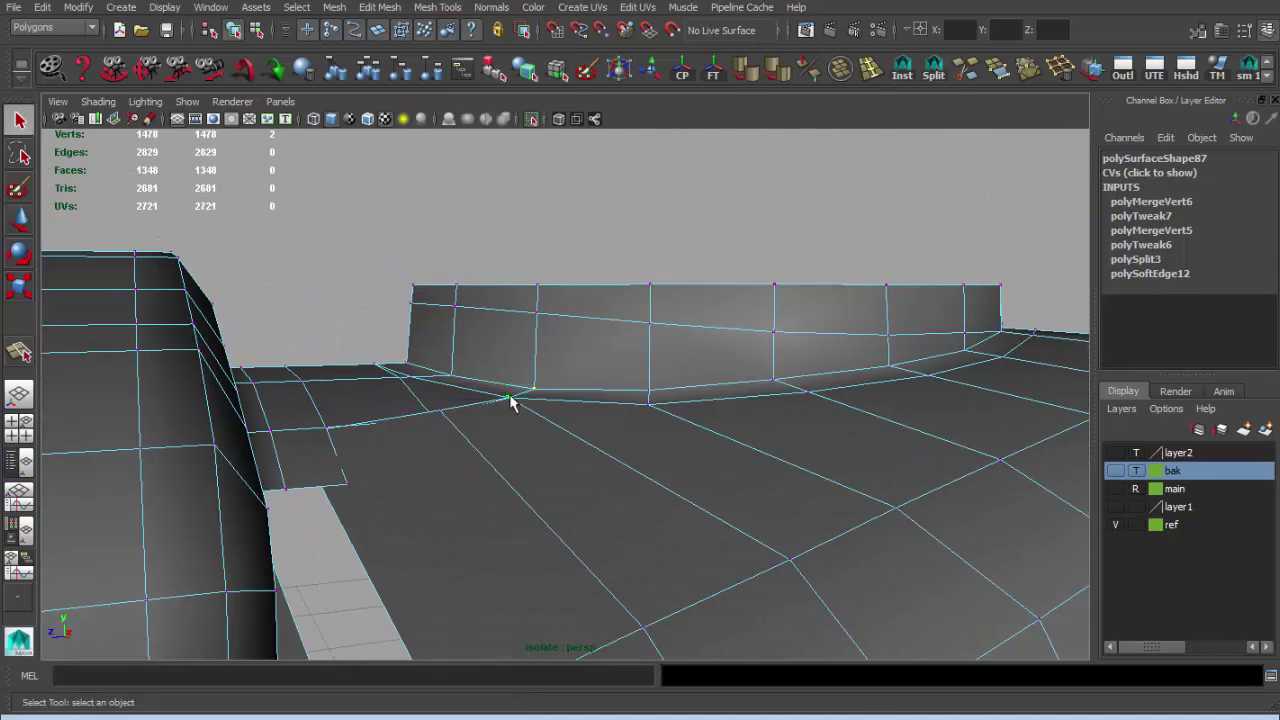
left_click(558, 372)
right_click(593, 352)
left_click(690, 140)
mouse_move(690, 140)
left_mouse_down("alt")
mouse_move(604, 281)
mouse_move(651, 386)
mouse_move(555, 428)
left_mouse_up("alt")
left_click(555, 428)
key("ctrl+s")
Select the two vertices at the slot base and adjust them with the Move Tool.
mouse_move(565, 381)
left_mouse_down("alt")
mouse_move(536, 399)
mouse_move(649, 341)
left_mouse_up("alt")
key("F9")
mouse_move(826, 262)
left_mouse_down("alt")
mouse_move(574, 297)
mouse_move(608, 234)
left_mouse_up("alt")
key("w")
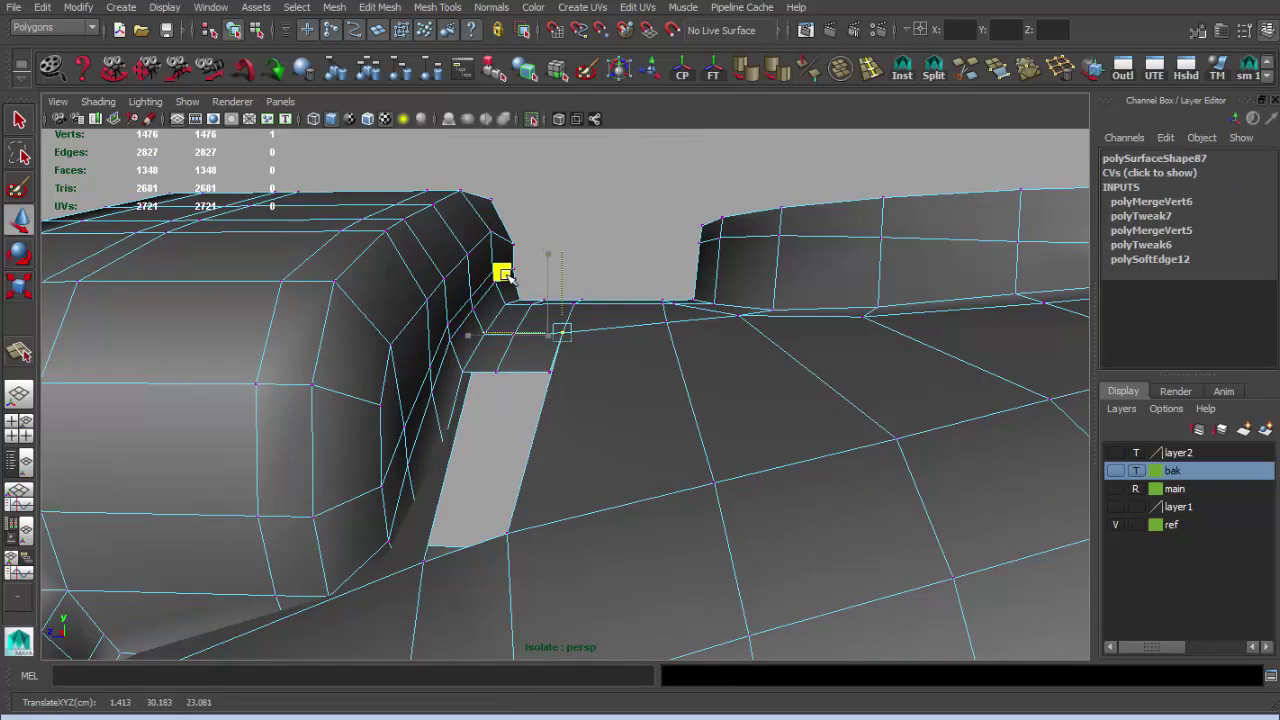
Try an Insert Edge Loop across the mount, then undo it.
key("F8")
mouse_move(589, 323)
left_mouse_down("alt")
mouse_move(551, 383)
mouse_move(727, 398)
mouse_move(600, 455)
mouse_move(486, 357)
left_mouse_up("alt")
left_click(628, 463)
mouse_move(486, 357)
right_mouse_down("alt")
mouse_move(534, 380)
mouse_move(451, 374)
mouse_move(516, 356)
right_mouse_up("alt")
key("ctrl+z")
key("ctrl+z")
key("ctrl+z")
key("ctrl+z")
key("ctrl+z")
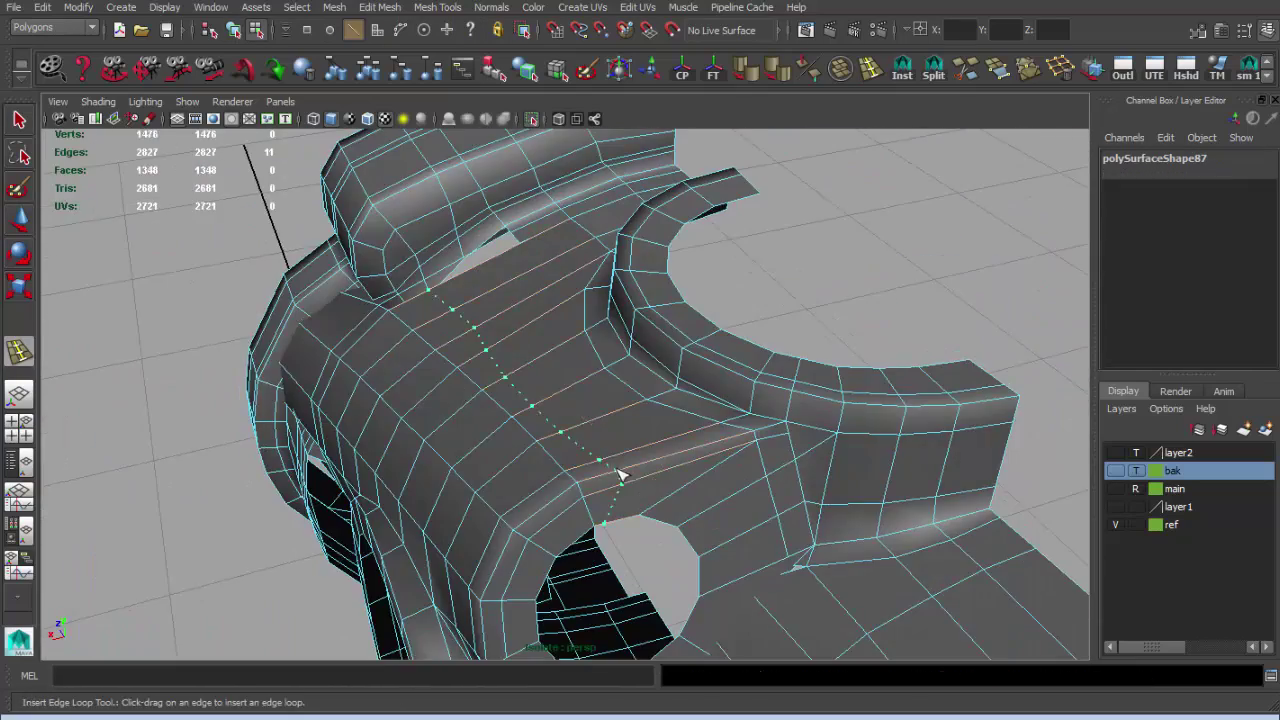
key("F8")
Relax the surface around the hole with the Sculpt Geometry Tool, then preview it smoothed.
left_click_drag(628, 424, 686, 372, "alt")
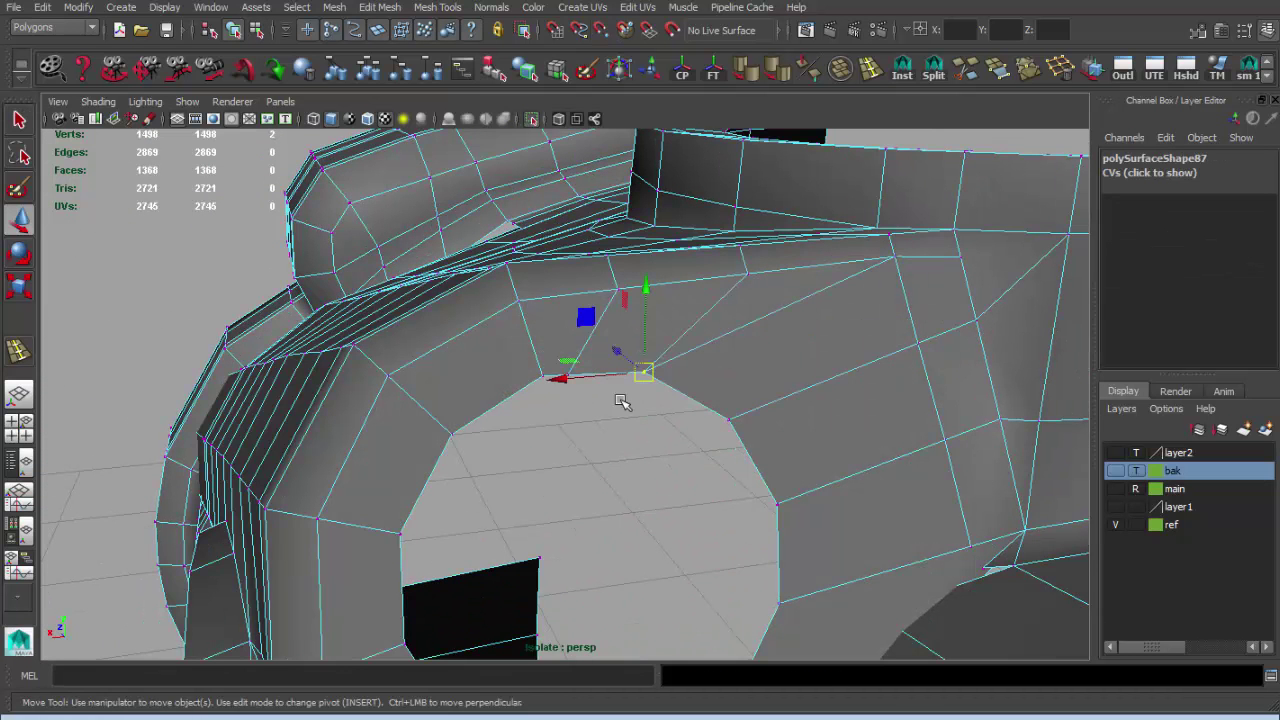
key("F8")
mouse_move(568, 357)
left_mouse_down("alt")
mouse_move(251, 286)
mouse_move(486, 363)
mouse_move(429, 400)
mouse_move(698, 387)
mouse_move(803, 334)
mouse_move(386, 366)
mouse_move(575, 410)
mouse_move(591, 383)
left_mouse_up("alt")
key("3")
left_click(698, 387)
key("1")
key("y")
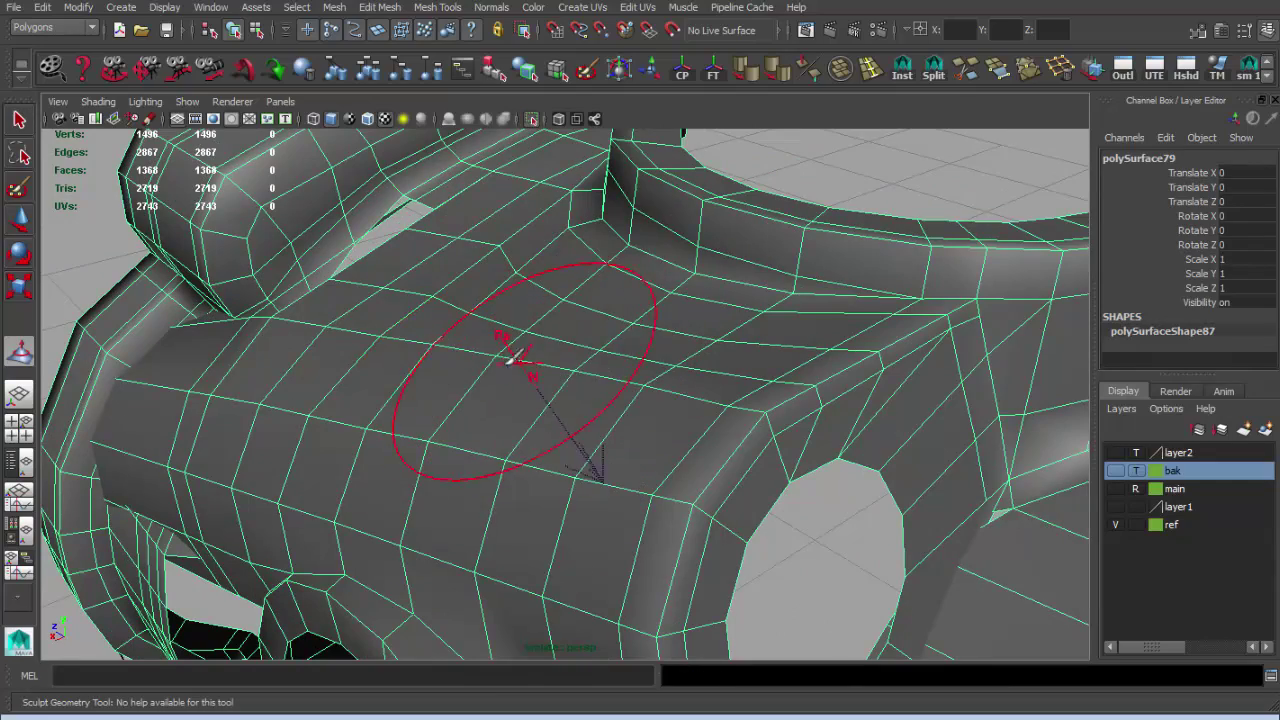
mouse_move(457, 314)
left_mouse_down("alt")
mouse_move(503, 374)
mouse_move(434, 309)
mouse_move(762, 275)
mouse_move(586, 320)
mouse_move(443, 251)
mouse_move(809, 386)
mouse_move(698, 328)
left_mouse_up("alt")
key("q")
left_click(762, 275)
key("3")
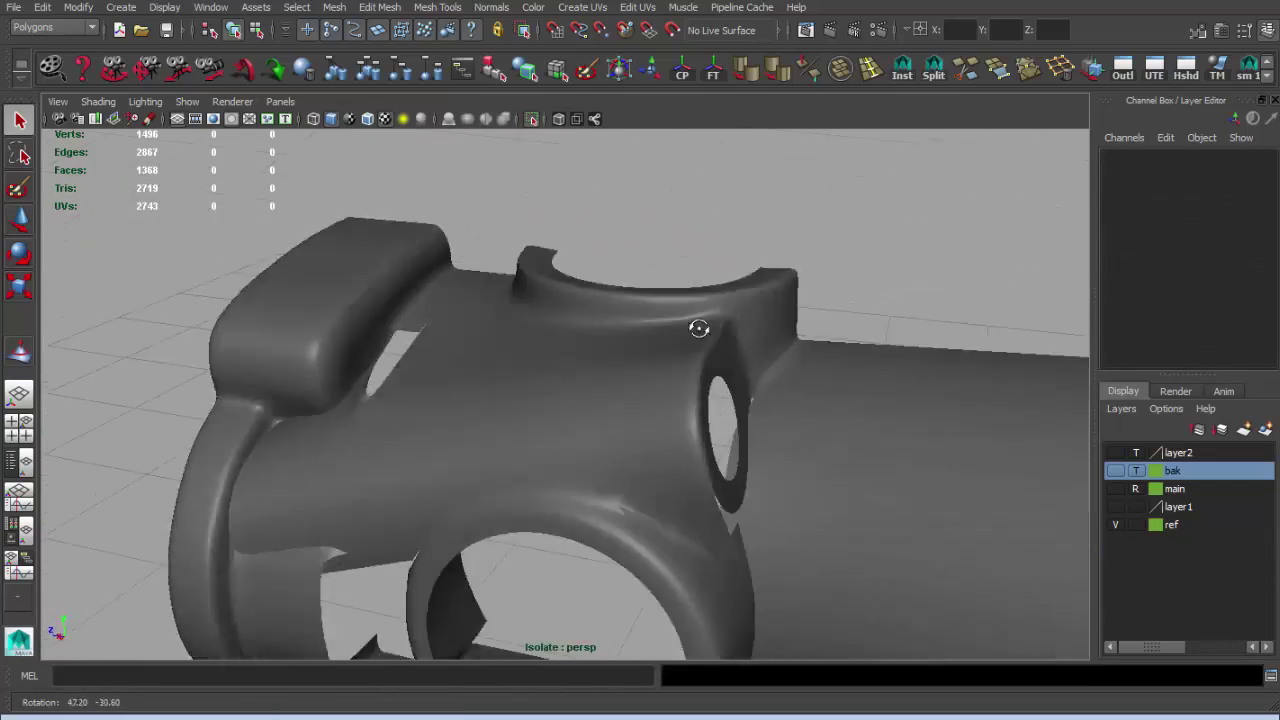
Inspect the slot with smooth preview off and try selecting a vertex there.
right_click_drag(698, 328, 429, 331, "alt")
left_click_drag(429, 331, 397, 403, "alt")
right_click_drag(397, 403, 763, 477, "alt")
left_click(667, 442)
key("1")
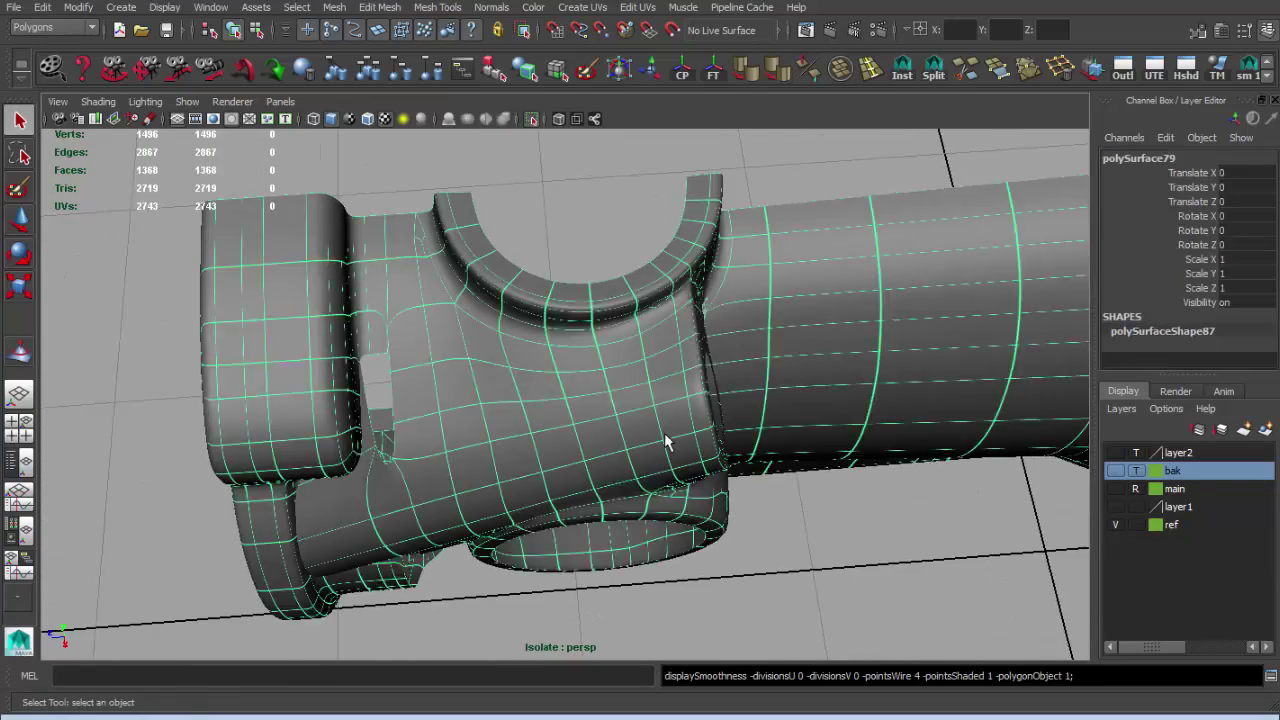
scroll(667, 442, "up", 3)
key("F11")
mouse_move(551, 412)
left_mouse_down("alt")
mouse_move(577, 349)
mouse_move(506, 334)
mouse_move(577, 334)
mouse_move(646, 290)
left_mouse_up("alt")
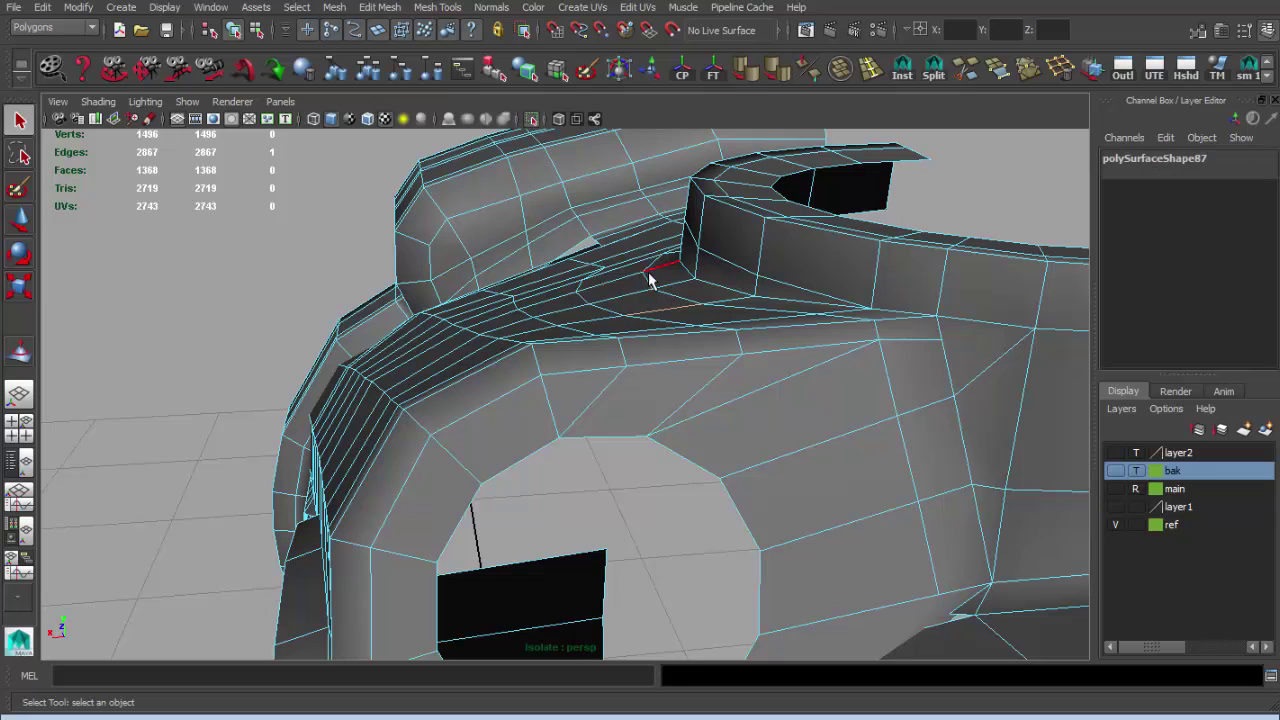
right_click_drag(654, 176, 674, 194, "alt")
mouse_move(674, 194)
left_mouse_down("alt")
mouse_move(690, 204)
mouse_move(800, 177)
mouse_move(497, 218)
mouse_move(575, 282)
mouse_move(460, 284)
left_mouse_up("alt")
left_click_drag(460, 284, 526, 296)
key("q")
key("F8")
Try moving an edge beside the slot, then undo the move.
mouse_move(617, 334)
left_mouse_down("alt")
mouse_move(566, 289)
mouse_move(489, 340)
mouse_move(755, 405)
mouse_move(640, 430)
mouse_move(908, 334)
mouse_move(808, 349)
mouse_move(584, 289)
left_mouse_up("alt")
scroll(584, 289, "up", 10)
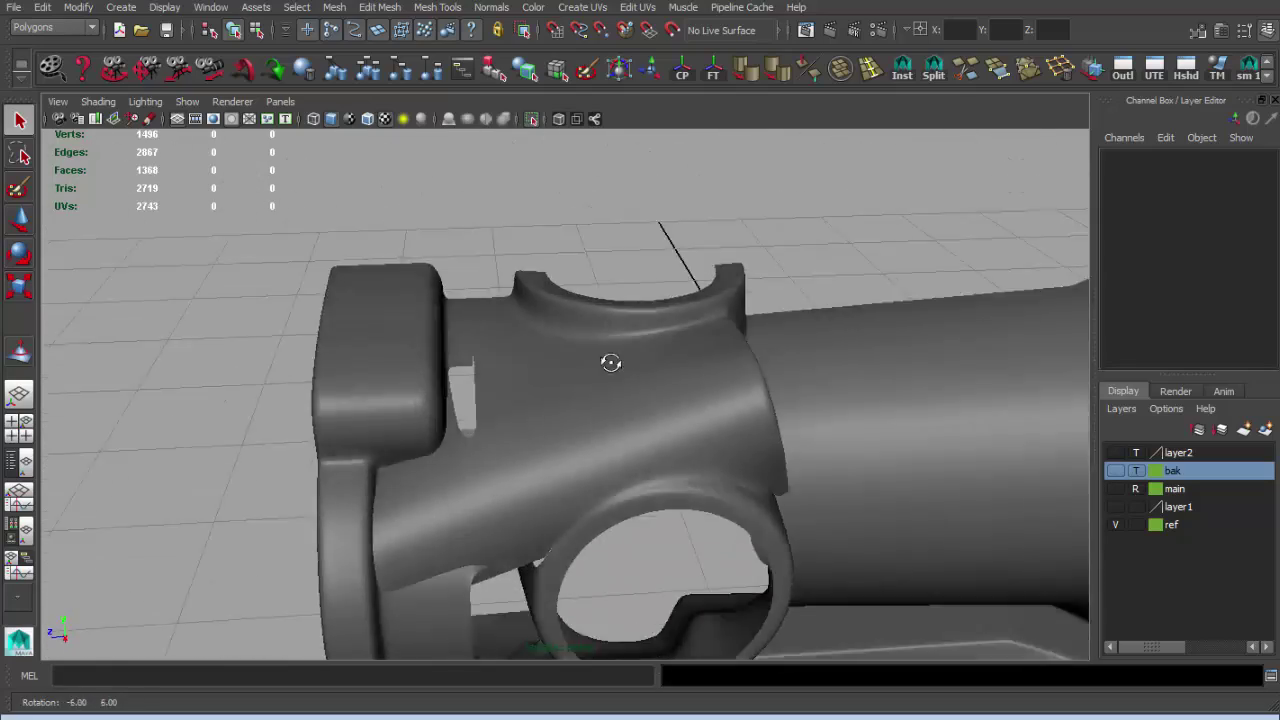
left_click(691, 431)
key("F10")
left_click(505, 398)
mouse_move(533, 418)
left_mouse_down("alt")
mouse_move(494, 286)
mouse_move(483, 352)
left_mouse_up("alt")
key("w")
key("ctrl+z")
left_click_drag(460, 278, 486, 277, "alt")
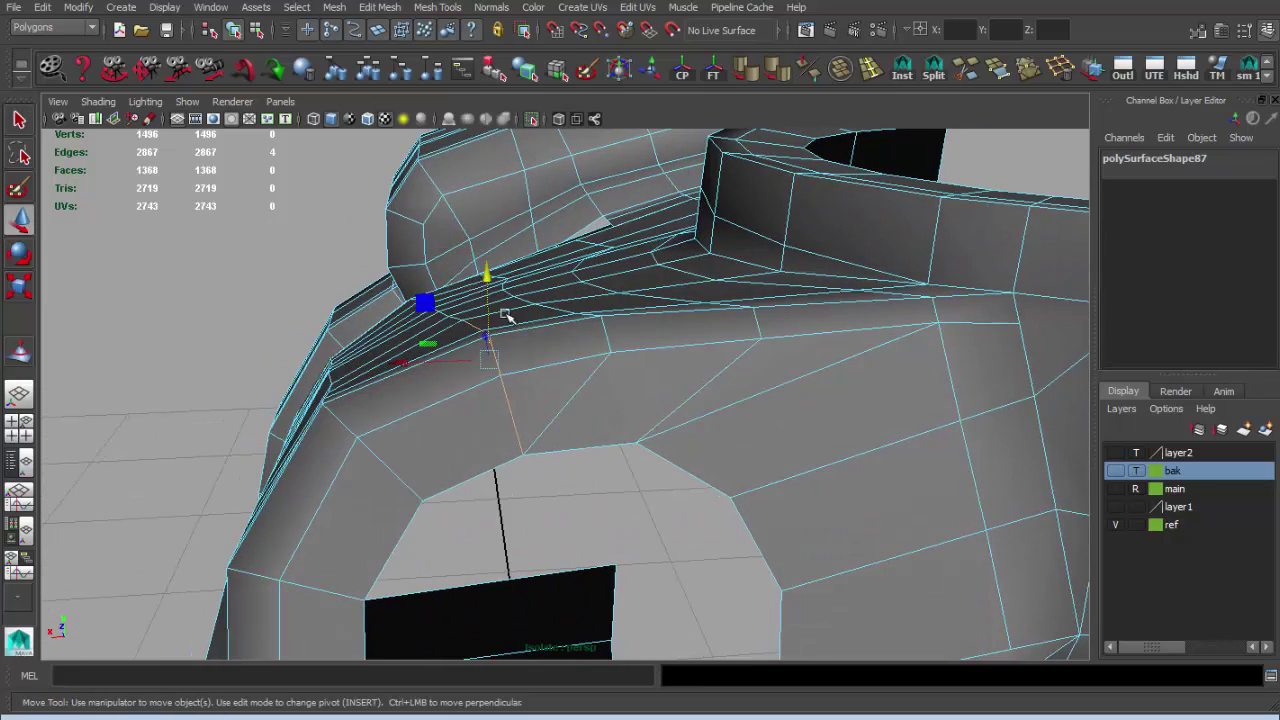
Preview the whole scope body smoothed and save the scene.
key("3")
scroll(583, 363, "down", 5)
left_click(329, 306)
mouse_move(329, 306)
left_mouse_down("alt")
mouse_move(667, 357)
mouse_move(352, 263)
mouse_move(443, 297)
mouse_move(405, 346)
mouse_move(480, 330)
left_mouse_up("alt")
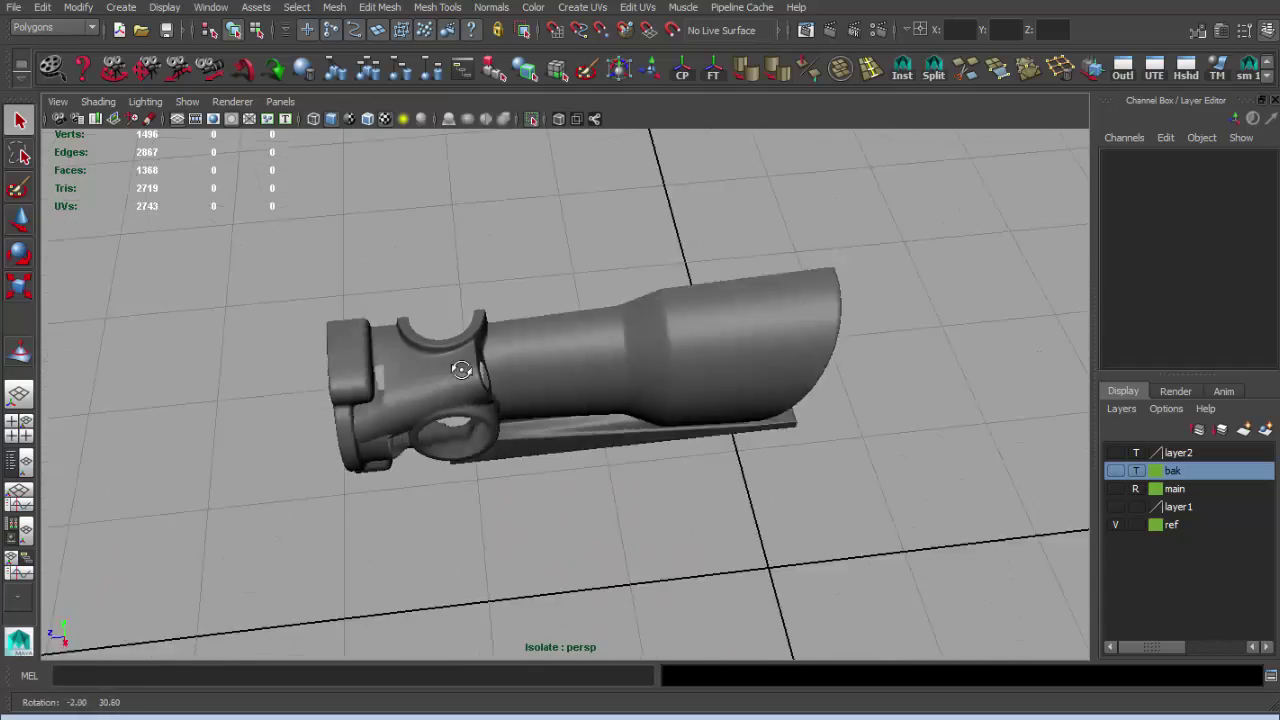
scroll(636, 400, "up", 5)
key("ctrl+s")
left_click(530, 379)
mouse_move(576, 364)
left_mouse_down("alt")
mouse_move(492, 423)
mouse_move(723, 443)
mouse_move(608, 392)
mouse_move(520, 374)
mouse_move(576, 457)
left_mouse_up("alt")
key("ctrl+1")
scroll(520, 374, "up", 5)
Snap the gap-corner vertex onto its neighbour and merge the overlapping vertices.
key("F11")
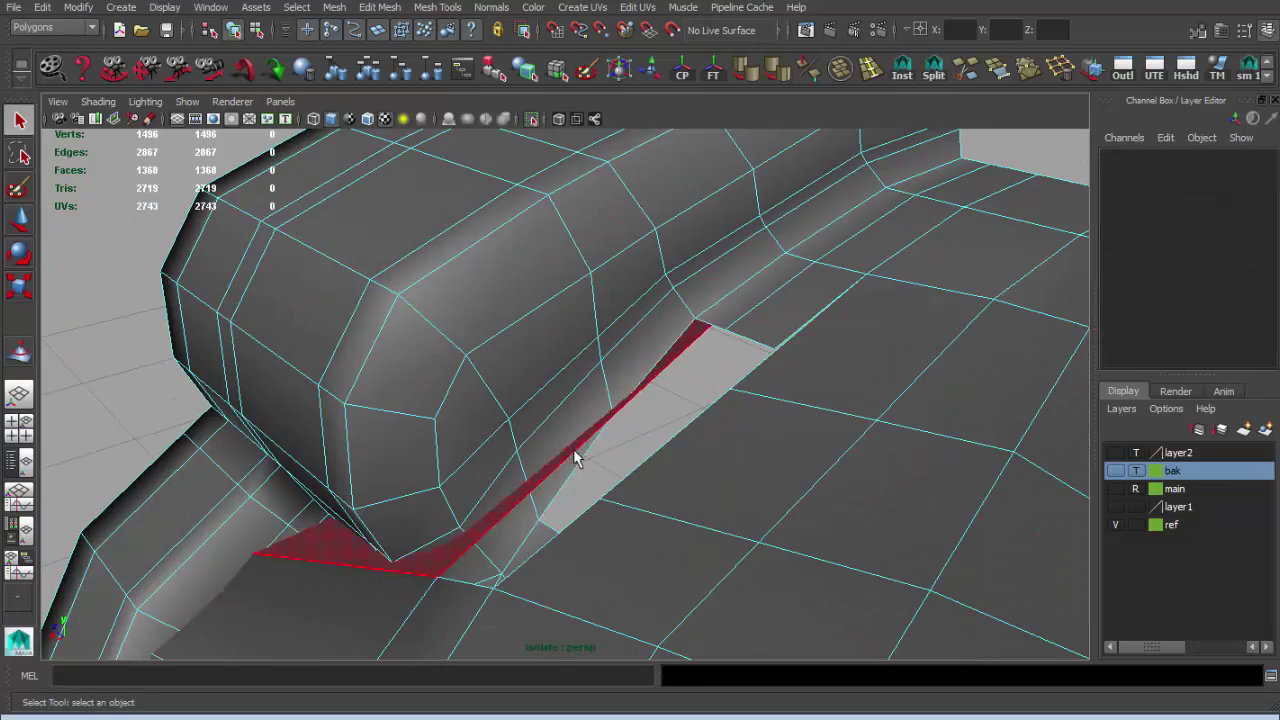
mouse_move(668, 460)
left_mouse_down("alt")
mouse_move(743, 354)
mouse_move(600, 380)
mouse_move(594, 400)
left_mouse_up("alt")
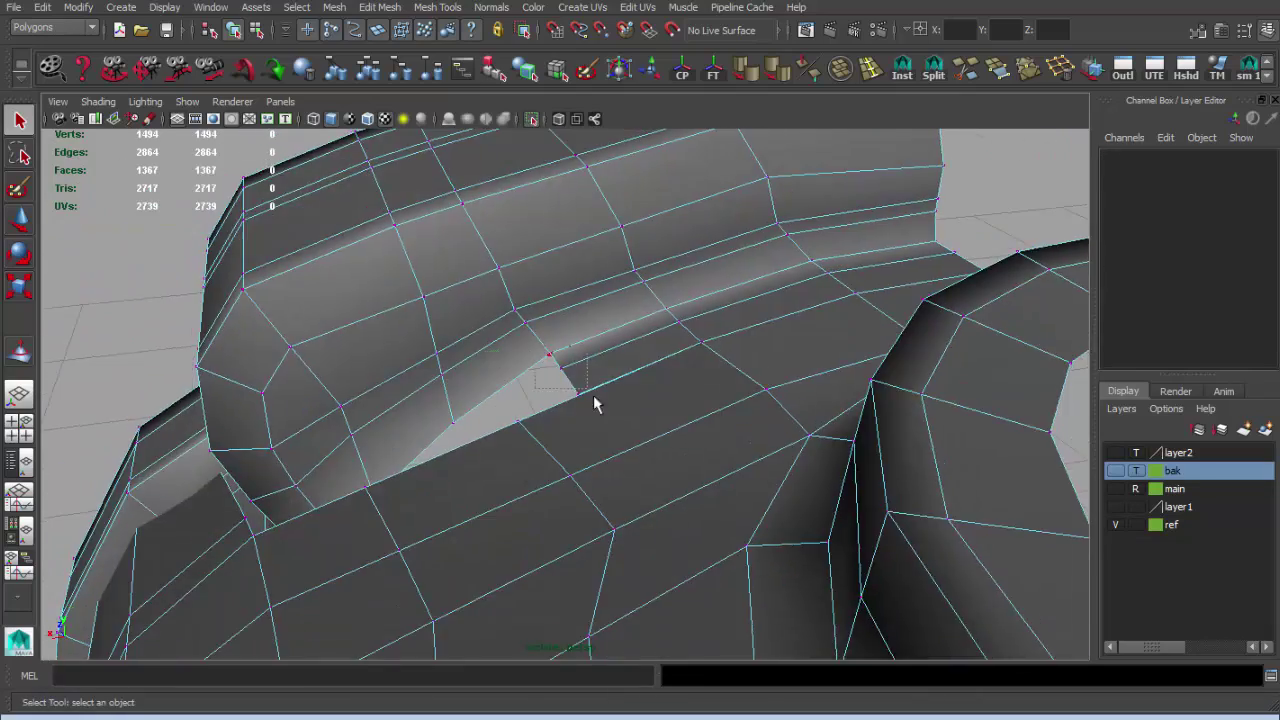
key("F9")
left_click(543, 328)
key("w")
mouse_move(414, 314)
left_mouse_down()
mouse_move(528, 343)
mouse_move(602, 292)
mouse_move(646, 294)
mouse_move(478, 284)
left_mouse_up()
key("ctrl+m")
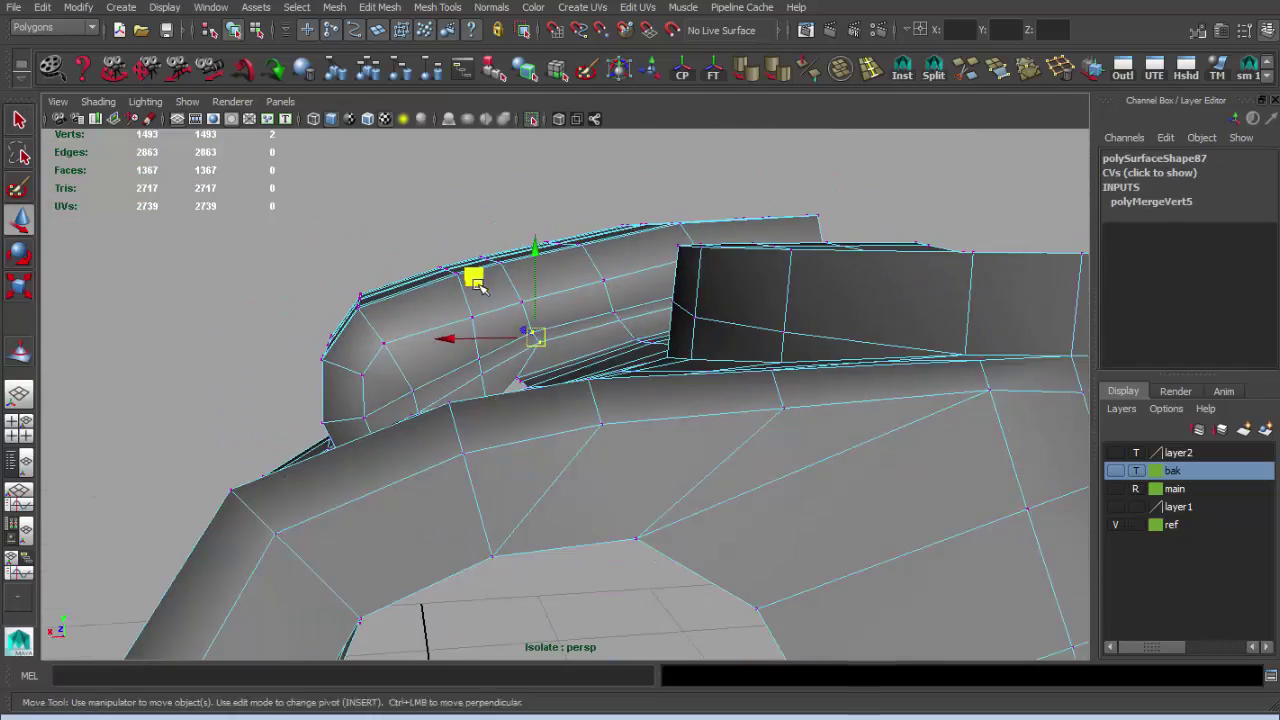
mouse_move(474, 288)
right_mouse_down("alt")
mouse_move(480, 366)
mouse_move(455, 343)
right_mouse_up("alt")
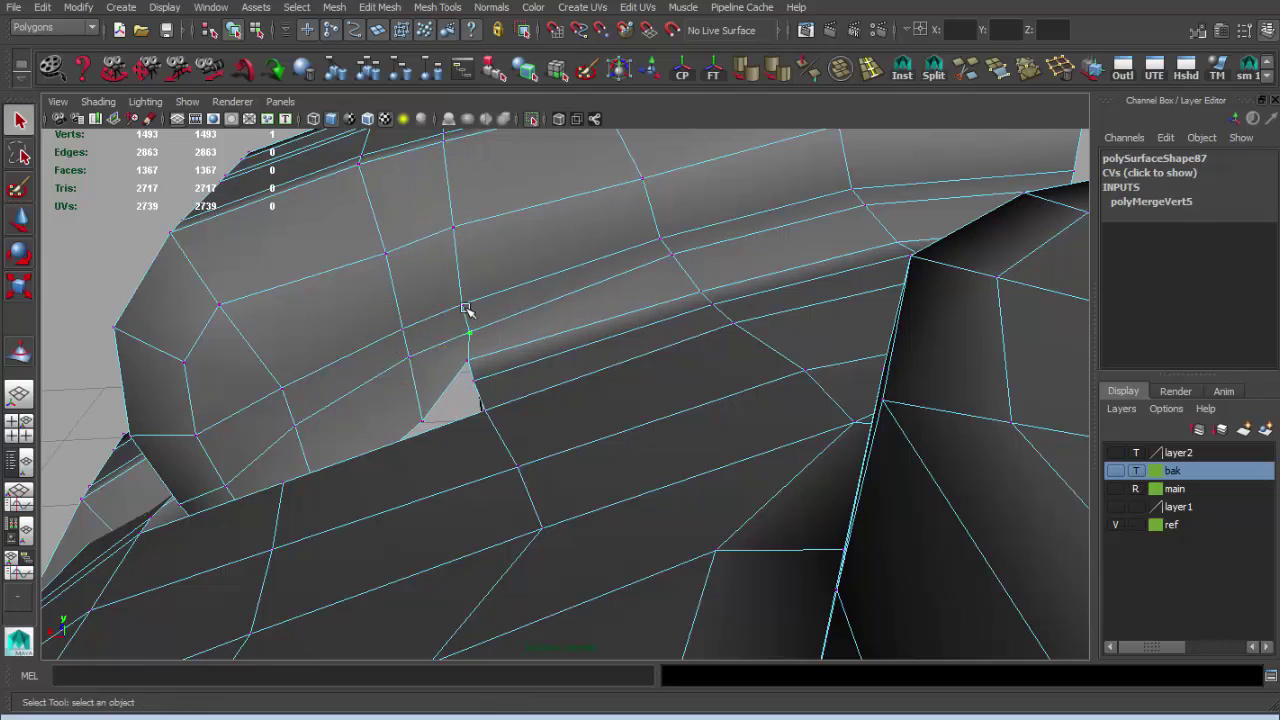
right_click_drag(557, 320, 549, 318)
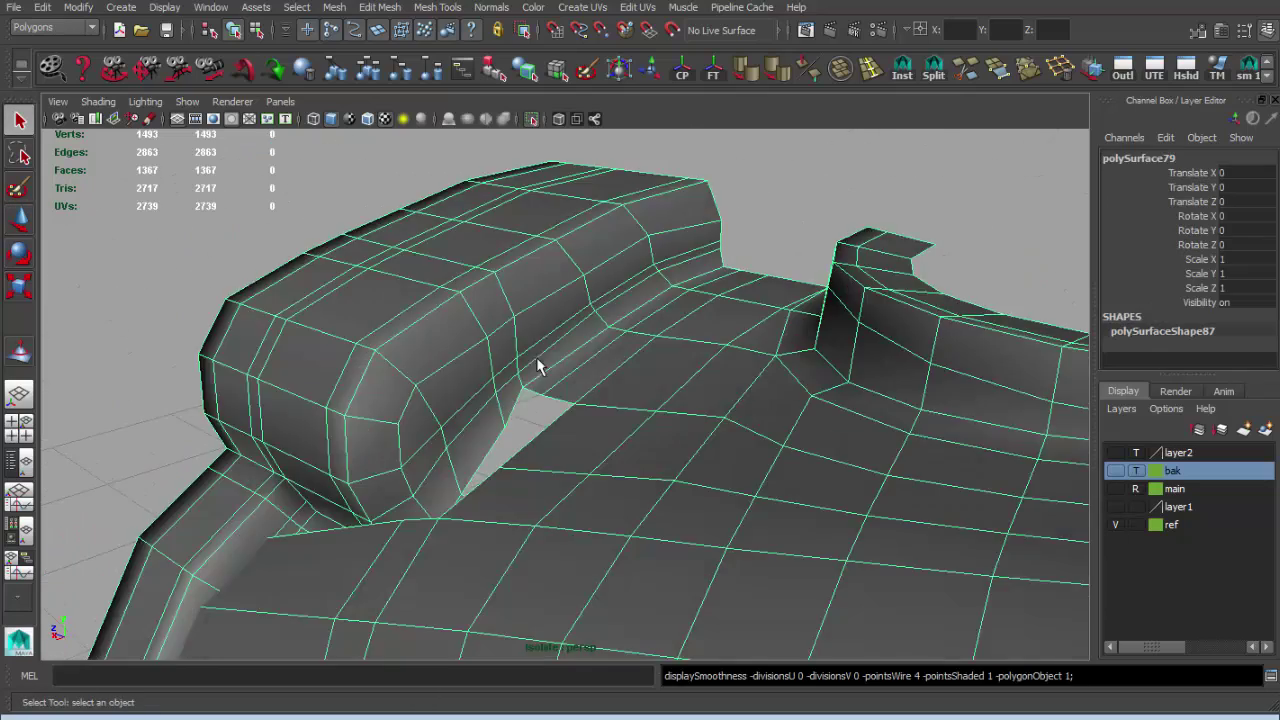
mouse_move(537, 363)
left_mouse_down("alt")
mouse_move(593, 351)
mouse_move(534, 337)
mouse_move(551, 420)
mouse_move(603, 491)
mouse_move(466, 406)
left_mouse_up("alt")
Select the faces in the strip below the front block, using wireframe to catch hidden ones.
scroll(466, 406, "up", 5)
key("F11")
left_click(437, 404)
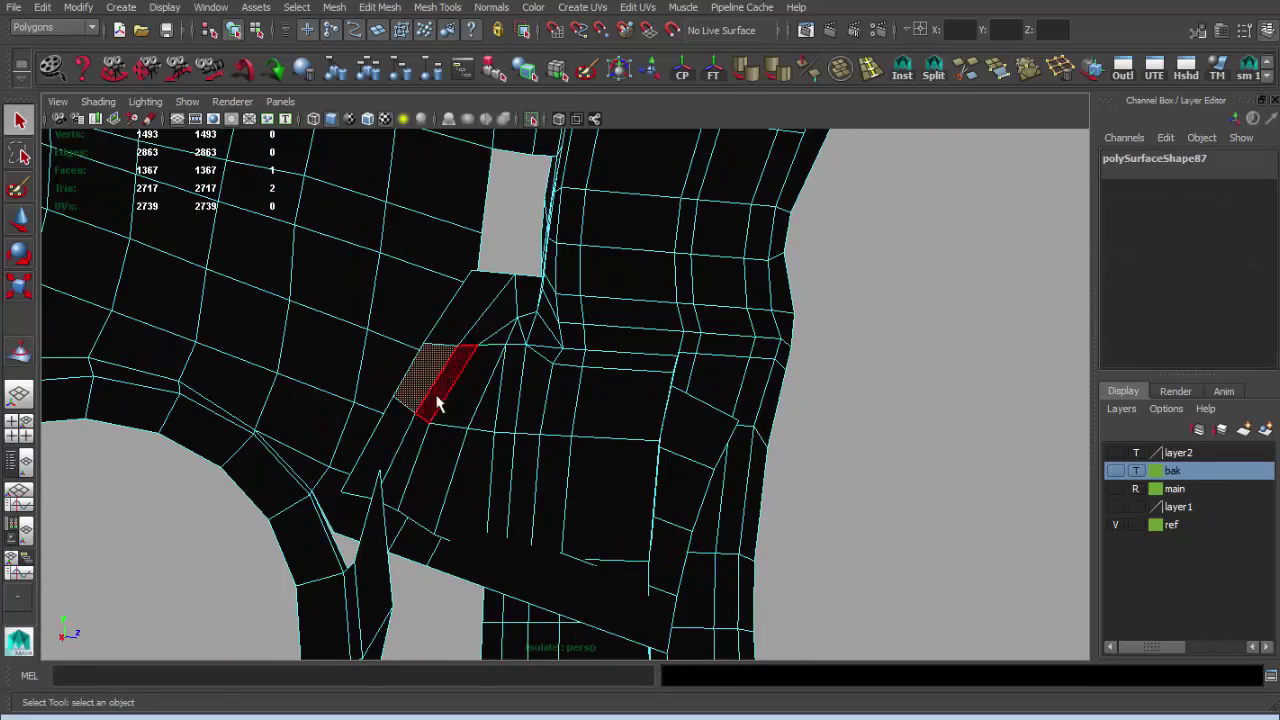
left_click(440, 480, "shift")
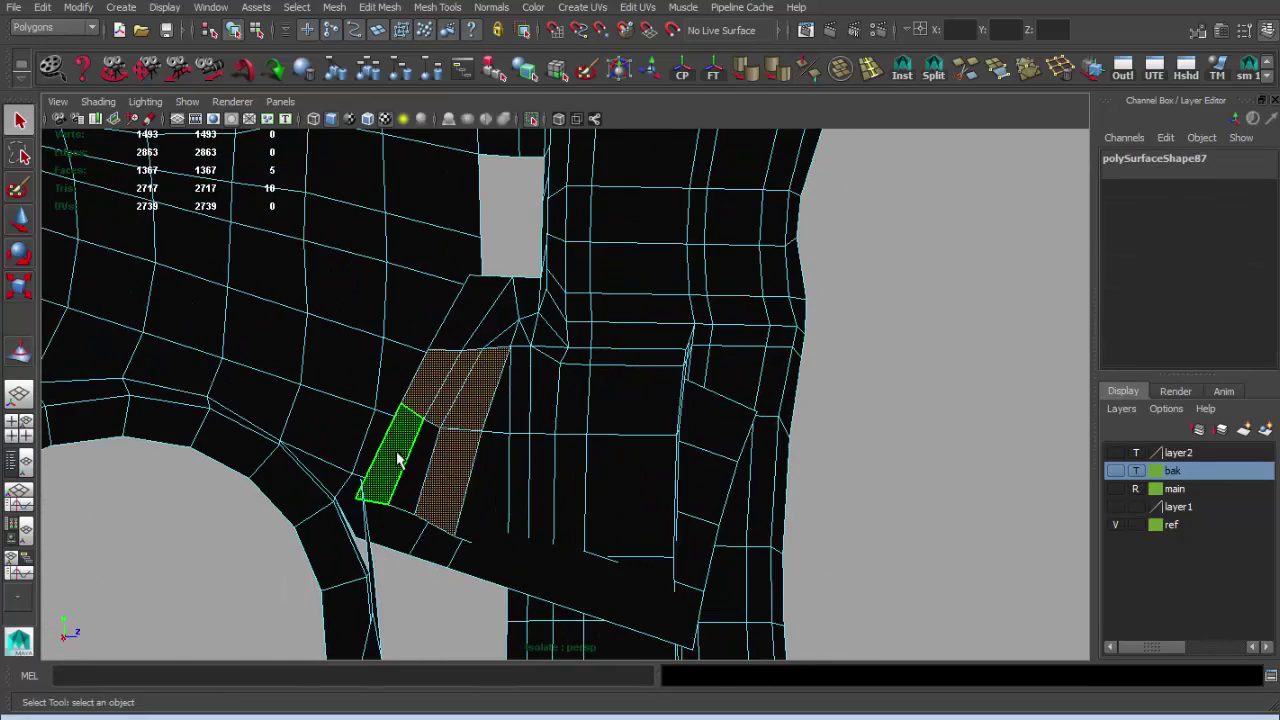
left_click(501, 441, "shift")
key("w")
left_click_drag(501, 441, 561, 483, "alt")
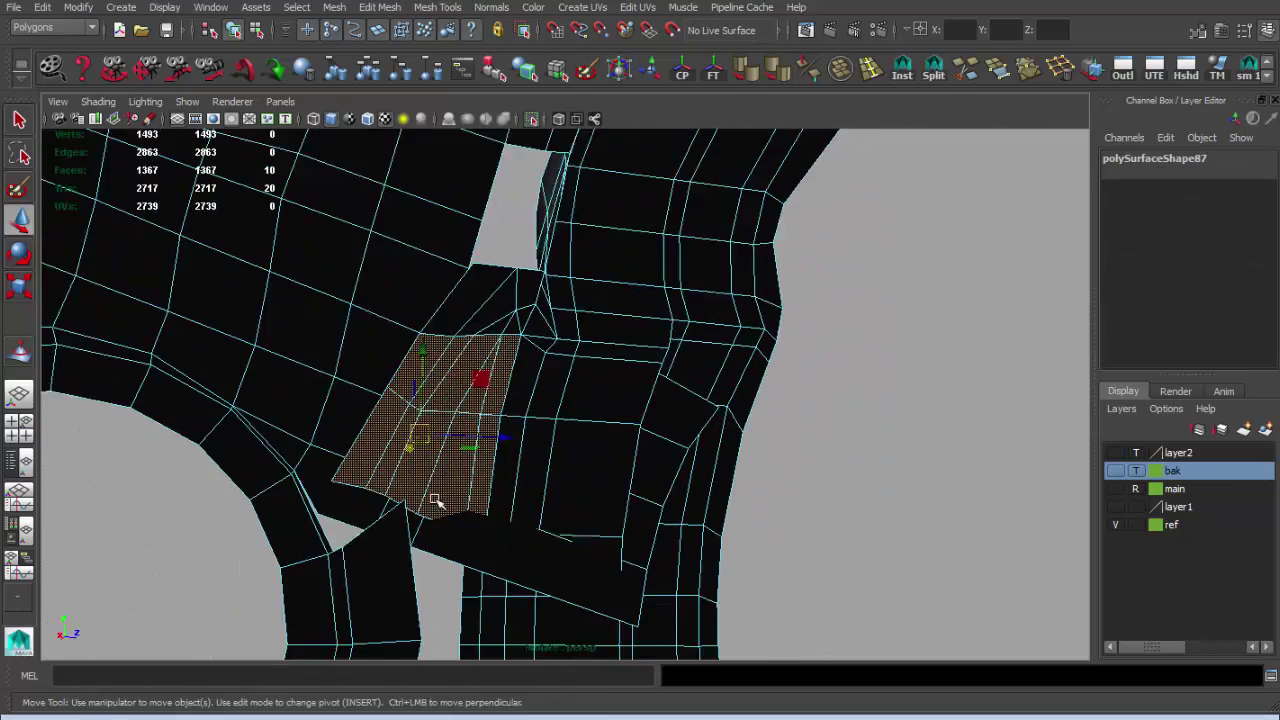
left_click(537, 385, "shift")
scroll(537, 385, "down", 5)
left_click_drag(571, 414, 686, 437, "alt")
key("4")
left_click_drag(597, 471, 740, 498, "alt")
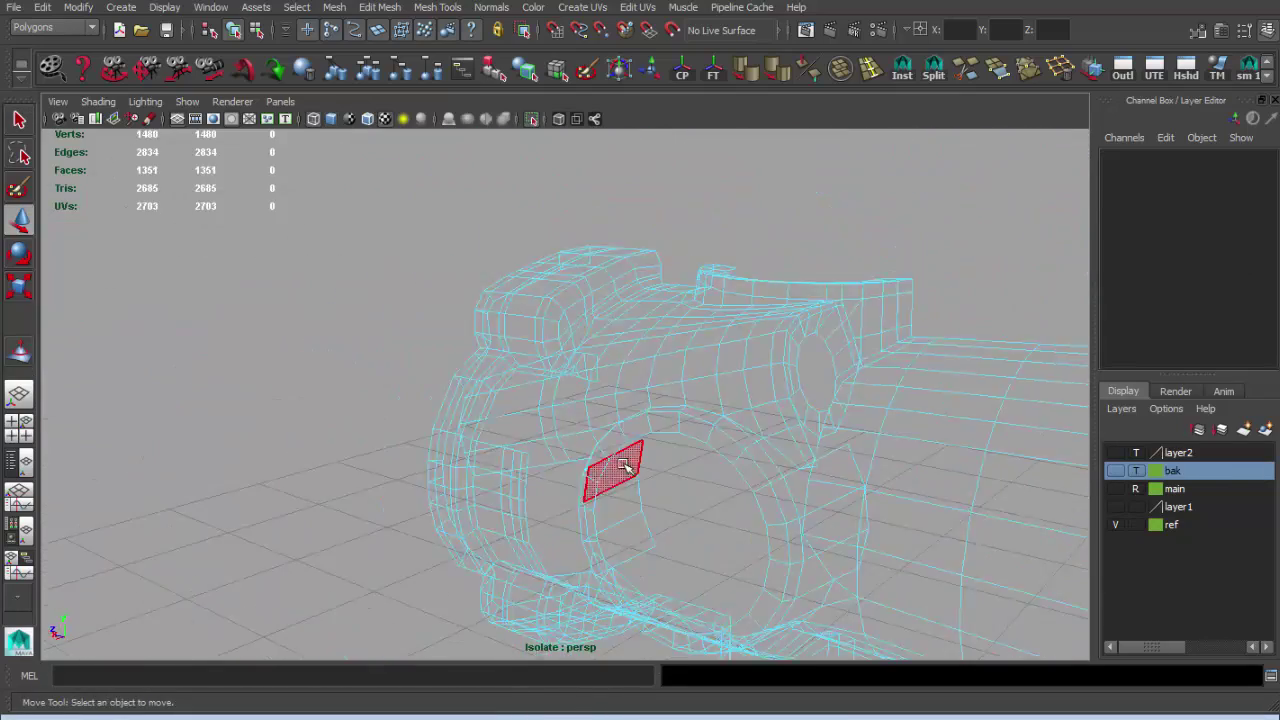
key("5")
Select the remaining faces bridging the joint and delete them.
left_click_drag(624, 466, 652, 485, "alt")
scroll(658, 440, "down", 5)
mouse_move(591, 423)
left_mouse_down("alt")
mouse_move(423, 414)
mouse_move(303, 383)
mouse_move(473, 383)
mouse_move(391, 391)
left_mouse_up("alt")
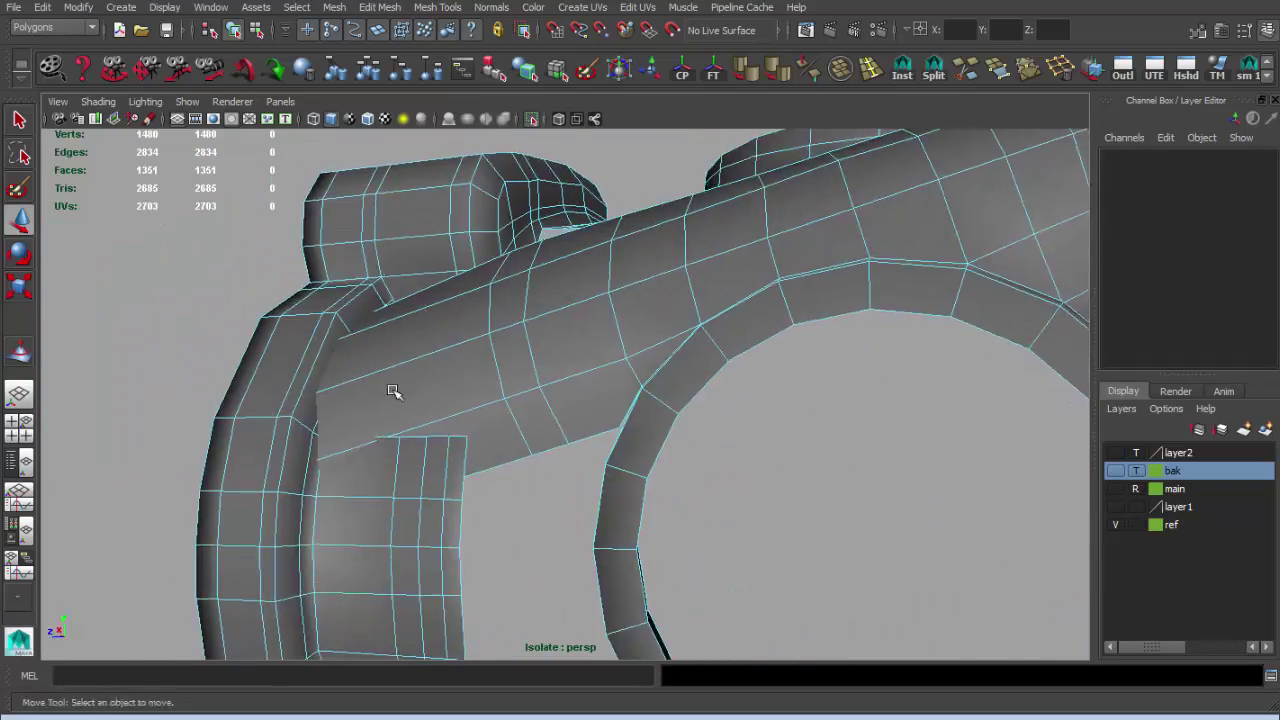
scroll(534, 286, "up", 3)
mouse_move(534, 286)
left_mouse_down("alt")
mouse_move(597, 469)
mouse_move(424, 503)
mouse_move(500, 500)
mouse_move(483, 565)
left_mouse_up("alt")
left_click(500, 500)
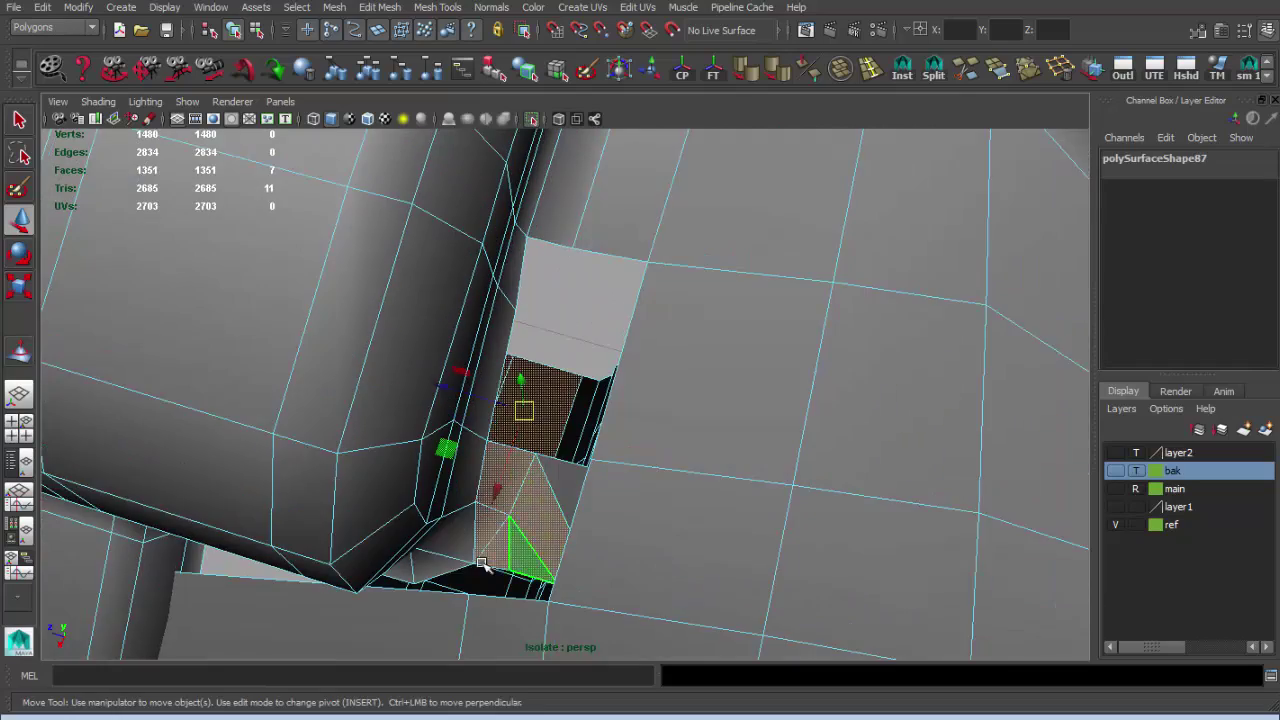
mouse_move(555, 344)
left_mouse_down("alt")
mouse_move(457, 409)
mouse_move(457, 386)
mouse_move(300, 437)
mouse_move(391, 623)
mouse_move(454, 586)
mouse_move(434, 429)
mouse_move(548, 478)
mouse_move(471, 363)
left_mouse_up("alt")
key("Delete")
Extrude the open border edge across the gap toward the mount.
key("q")
key("F8")
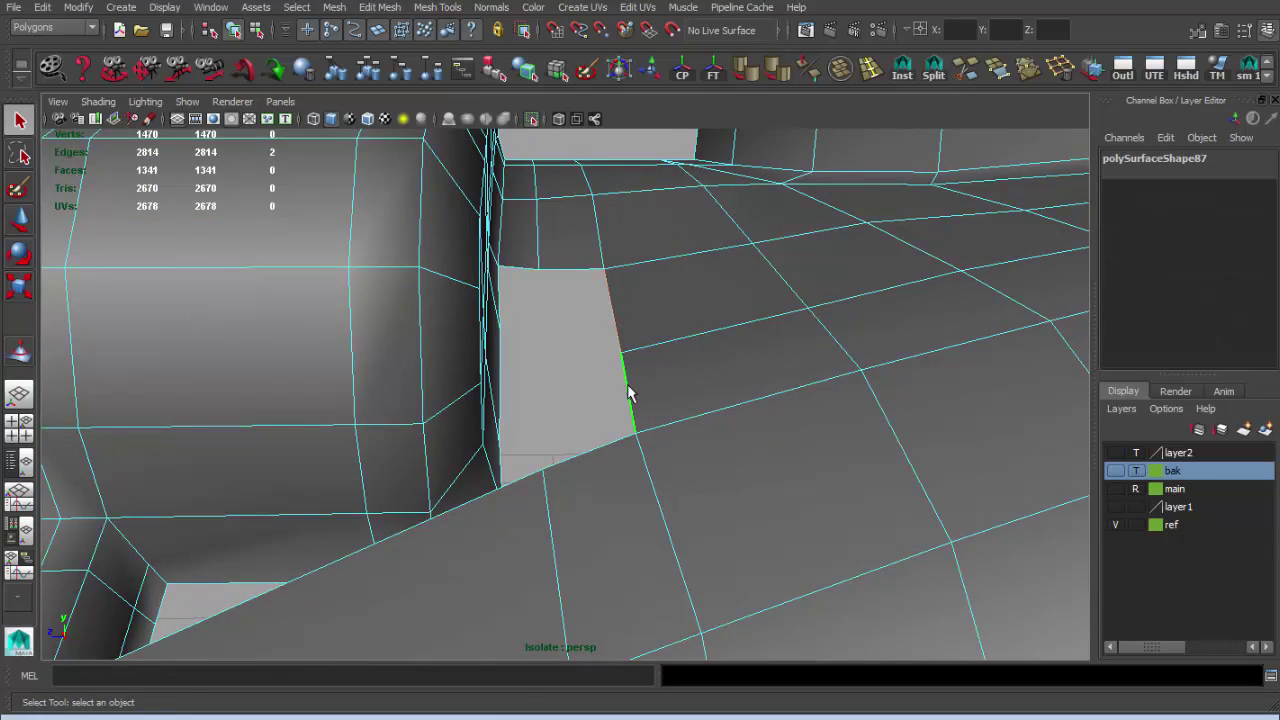
left_click_drag(628, 393, 612, 355, "alt")
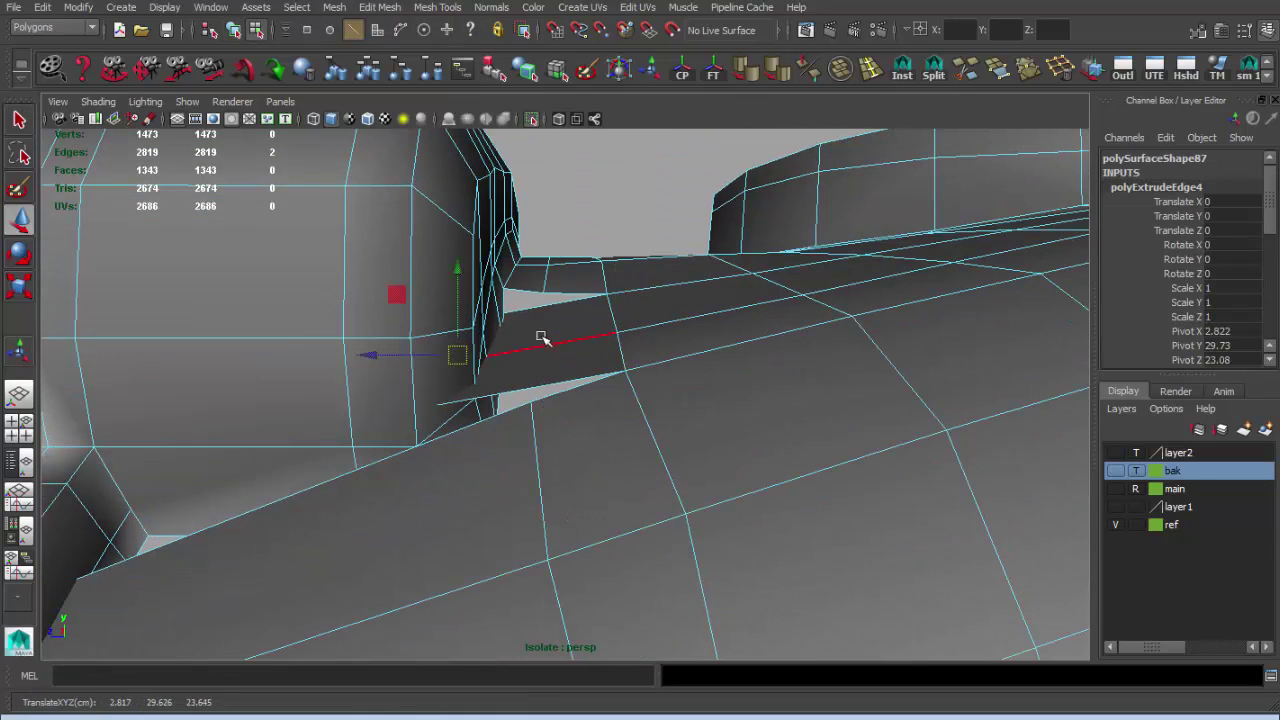
mouse_move(505, 345)
left_mouse_down("alt")
mouse_move(471, 357)
mouse_move(551, 287)
left_mouse_up("alt")
mouse_move(475, 228)
left_mouse_down("alt")
mouse_move(549, 280)
mouse_move(395, 441)
mouse_move(563, 437)
left_mouse_up("alt")
key("q")
Merge the extruded edge's end vertices with their neighbours and inspect the weld in wireframe.
key("q")
left_click(1030, 70)
key("4")
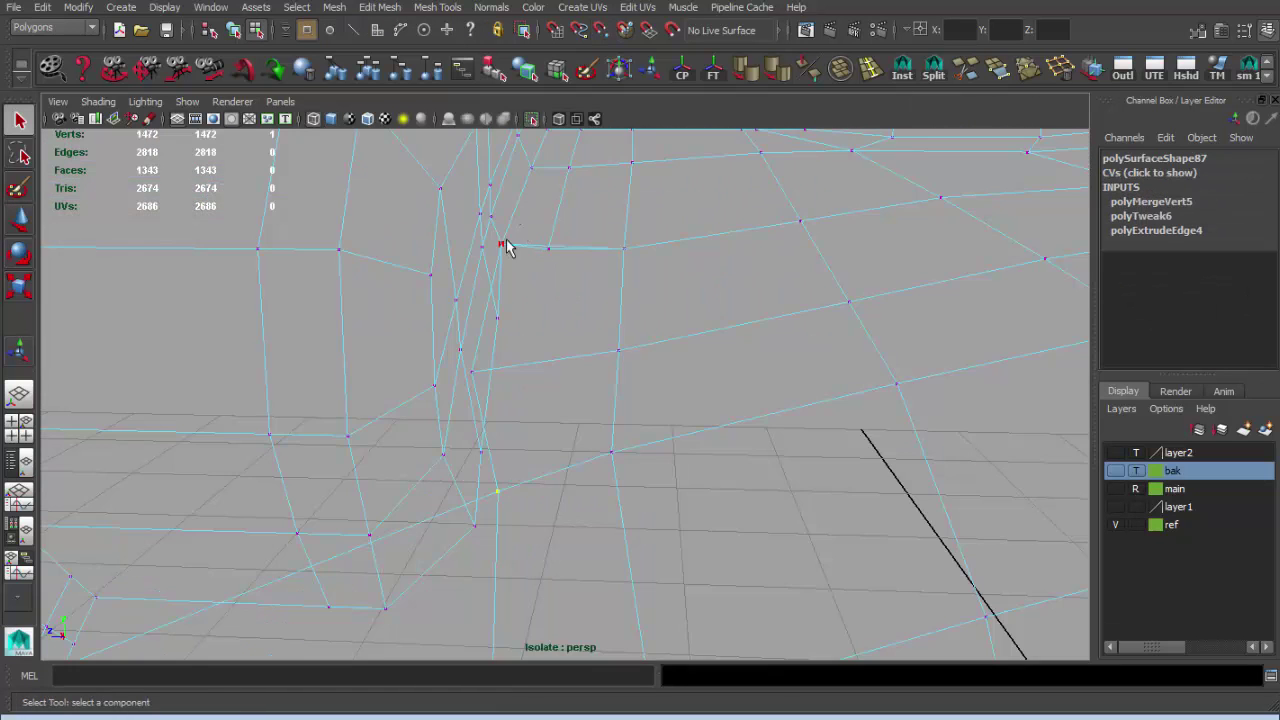
left_click_drag(506, 246, 547, 438, "alt")
mouse_move(435, 427)
left_mouse_down("alt")
mouse_move(651, 480)
mouse_move(509, 417)
mouse_move(423, 412)
mouse_move(457, 457)
mouse_move(437, 513)
left_mouse_up("alt")
key("5")
key("q")
Insert an extra edge loop across the mount beside the joint.
left_click_drag(433, 412, 610, 530, "alt")
right_click_drag(581, 575, 578, 568, "shift")
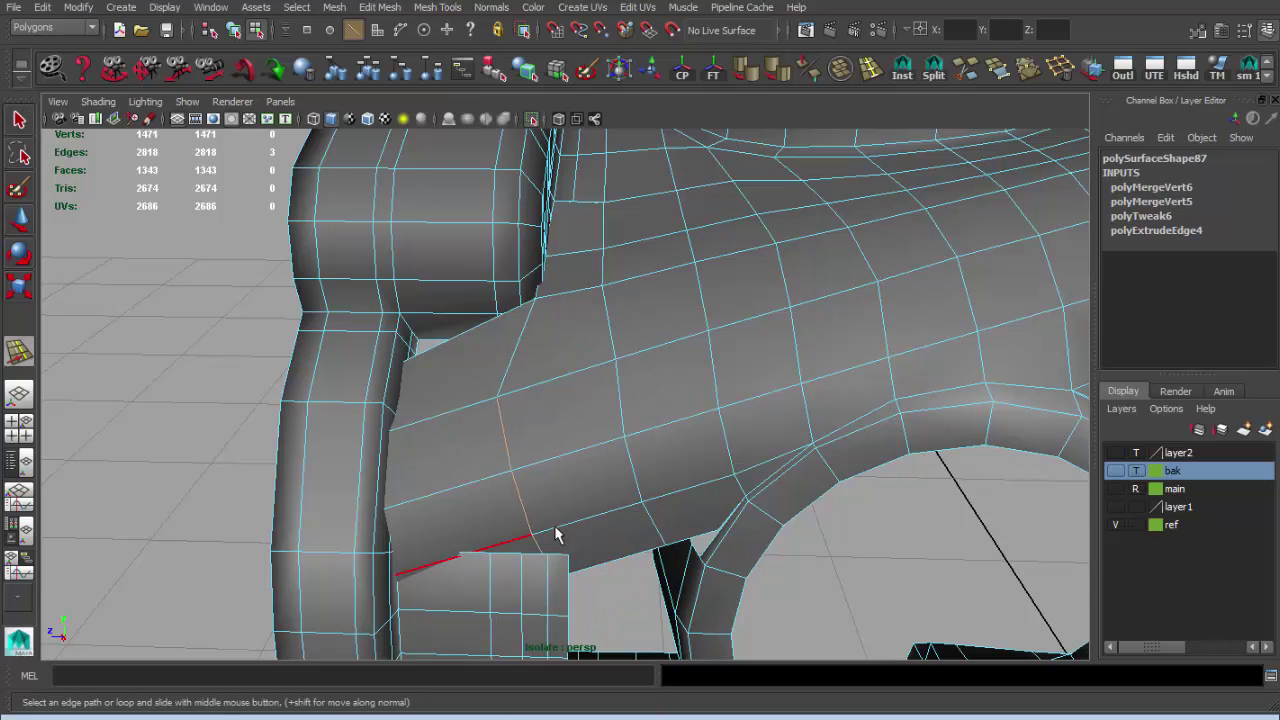
left_click(566, 293)
mouse_move(566, 293)
left_mouse_down("alt")
mouse_move(609, 471)
mouse_move(643, 393)
left_mouse_up("alt")
key("q")
Merge the new loop's stray vertex and nudge it into place with Move.
left_click(1027, 80)
key("w")
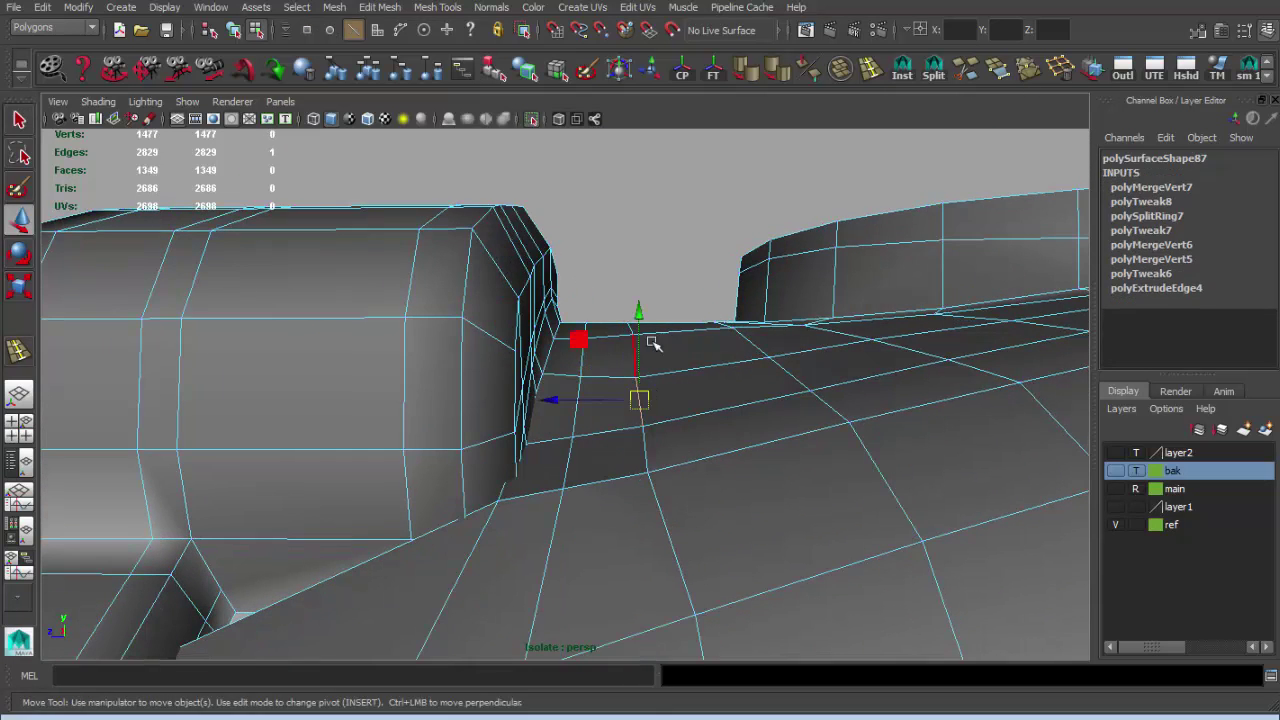
left_click_drag(640, 291, 537, 290, "alt")
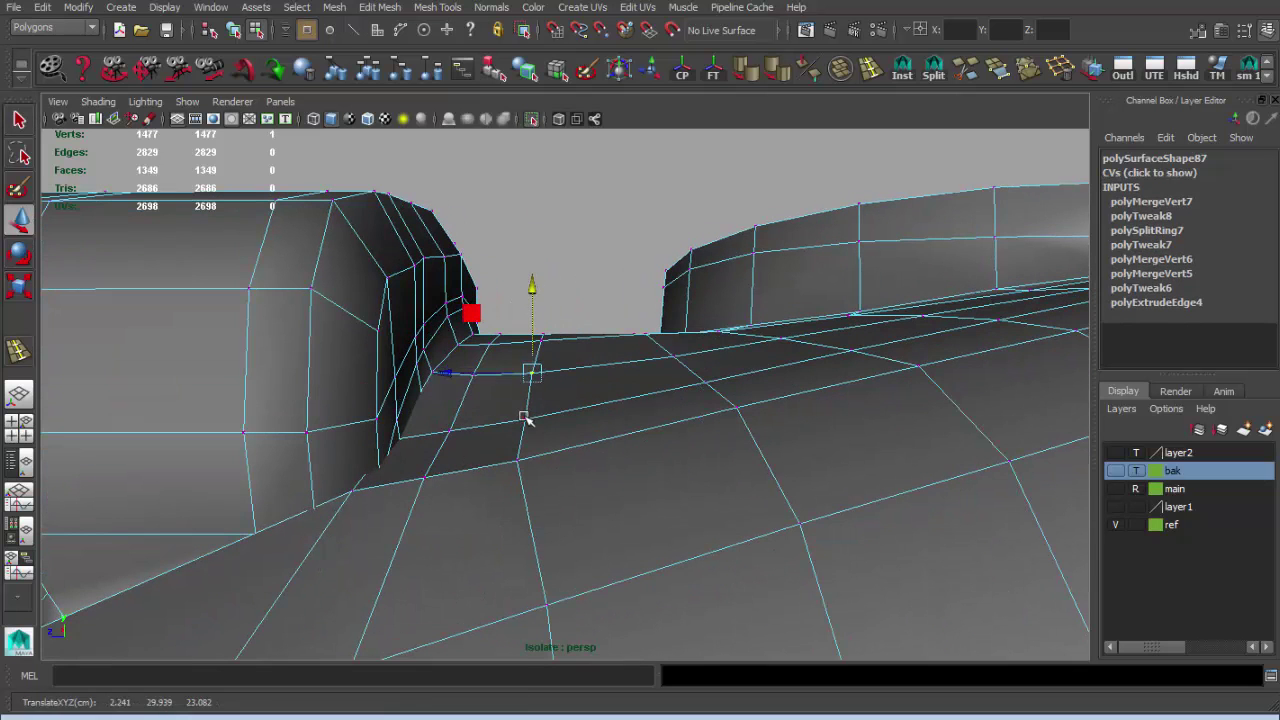
left_click_drag(528, 447, 525, 437, "alt")
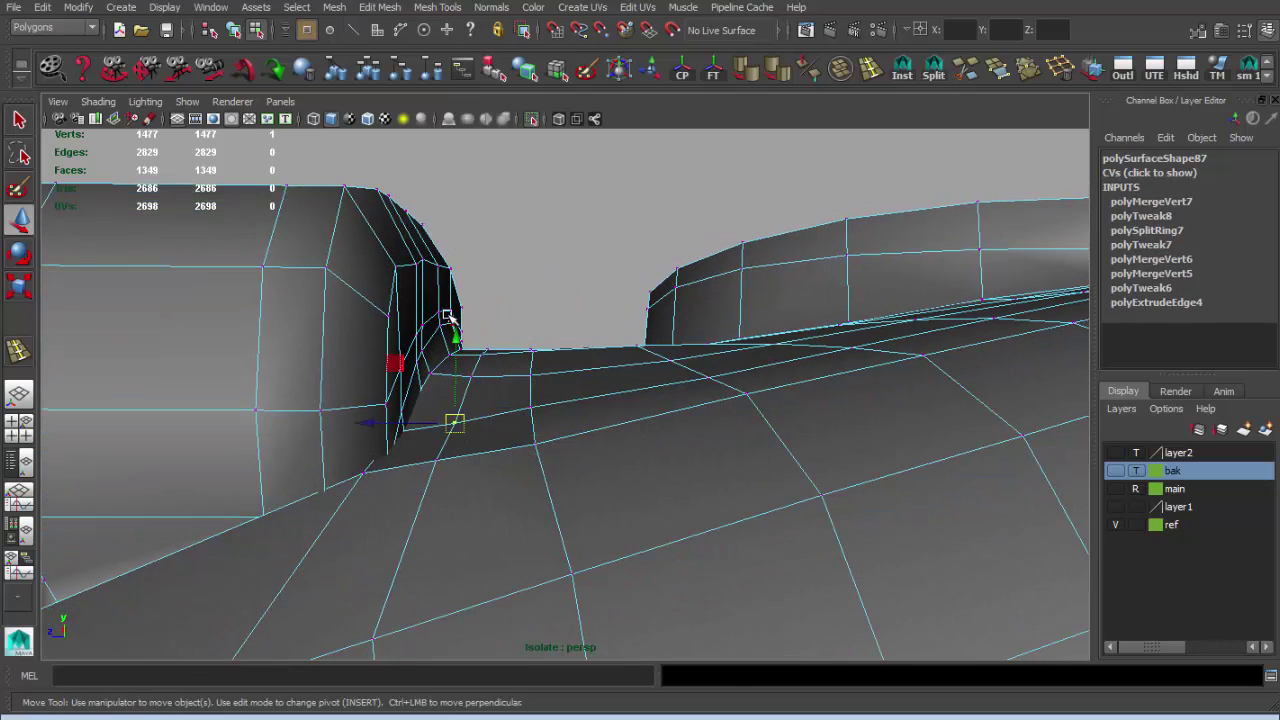
mouse_move(452, 328)
left_mouse_down("alt")
mouse_move(429, 414)
mouse_move(443, 423)
mouse_move(437, 390)
left_mouse_up("alt")
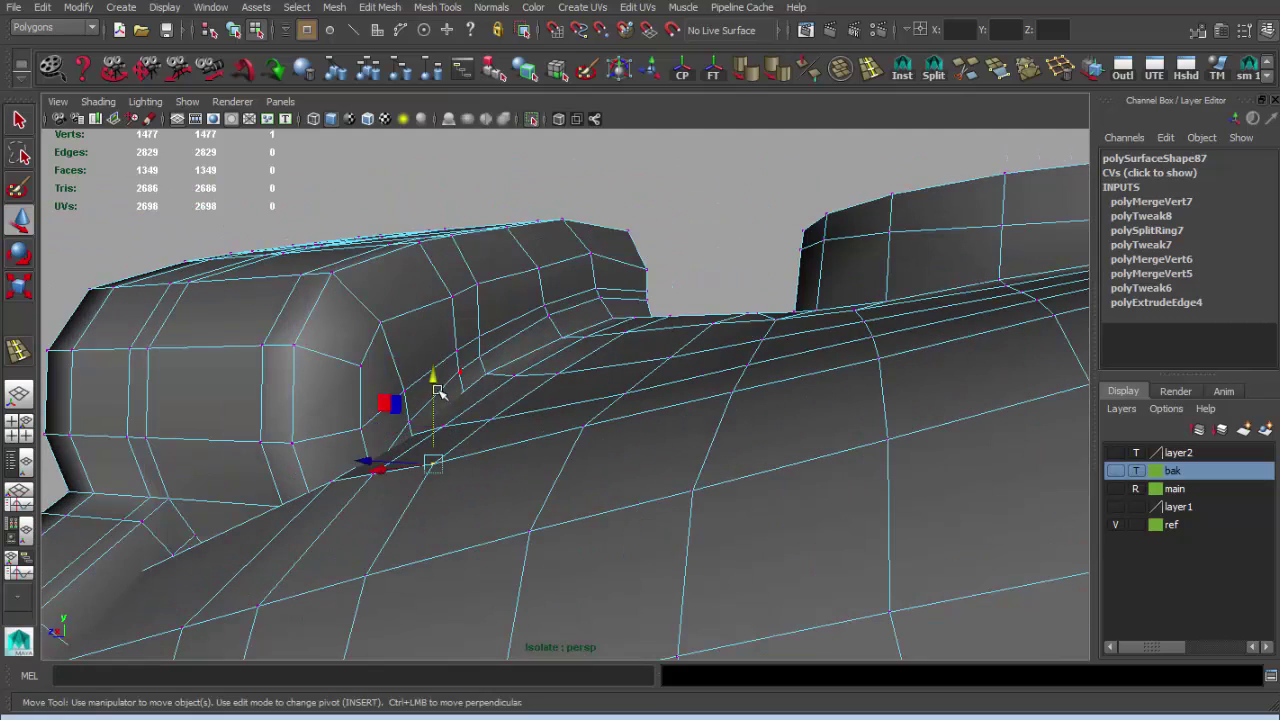
key("q")
Pick a vertex at the joint in vertex mode and adjust it with Move.
left_click_drag(335, 470, 427, 455, "alt")
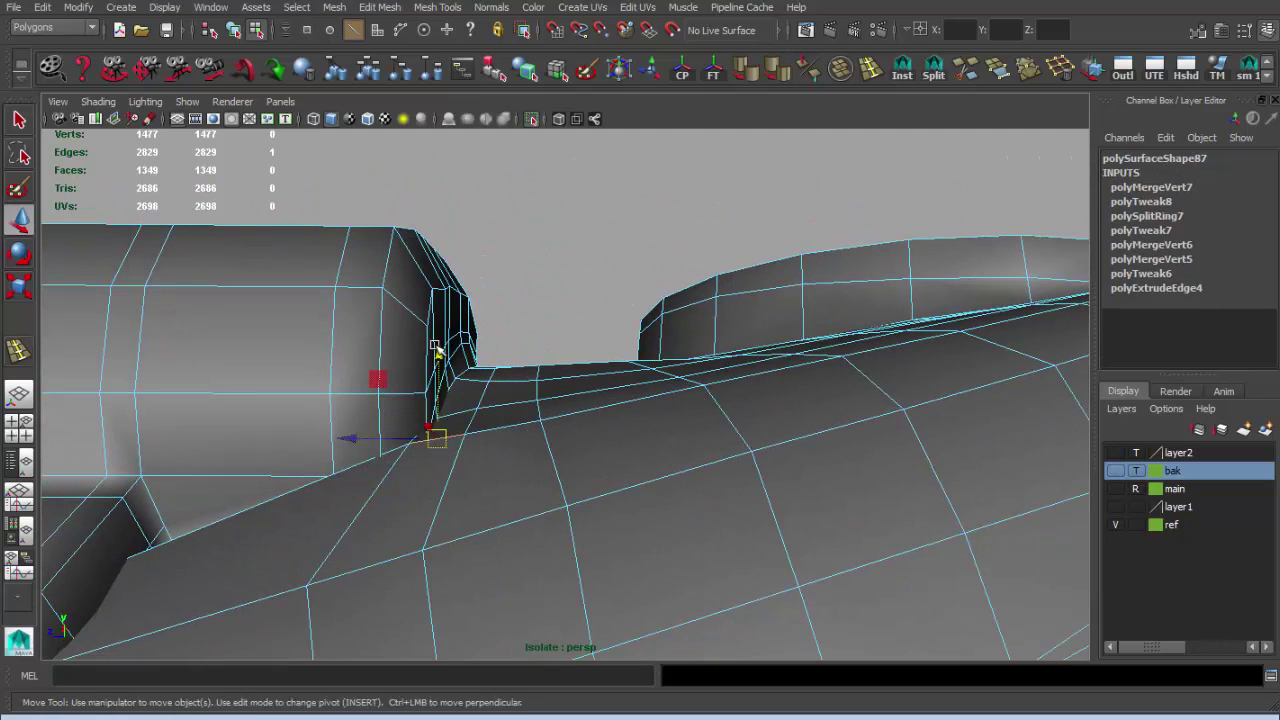
mouse_move(410, 372)
left_mouse_down("alt")
mouse_move(423, 503)
mouse_move(538, 485)
left_mouse_up("alt")
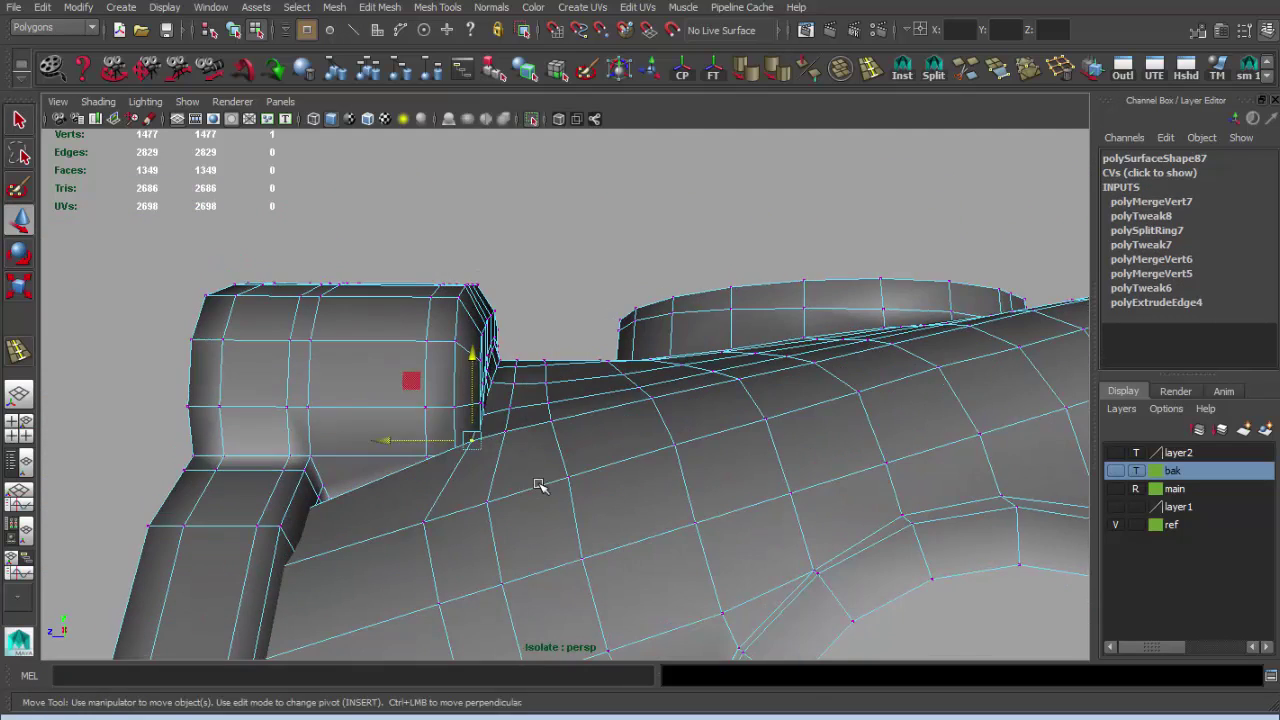
left_click_drag(557, 428, 634, 363, "alt")
key("F9")
key("w")
mouse_move(580, 406)
left_mouse_down("alt")
mouse_move(620, 307)
mouse_move(557, 423)
mouse_move(560, 354)
mouse_move(374, 361)
mouse_move(372, 302)
left_mouse_up("alt")
key("F8")
Frame a close side view of the joint and save the scene.
scroll(588, 283, "down", 3)
right_click_drag(372, 302, 619, 440, "alt")
mouse_move(619, 440)
left_mouse_down("alt")
mouse_move(386, 391)
mouse_move(204, 387)
left_mouse_up("alt")
right_click_drag(204, 387, 546, 497, "alt")
key("ctrl+s")
Reselect the mount mesh and pick an edge at the joint.
left_click_drag(542, 473, 466, 520, "alt")
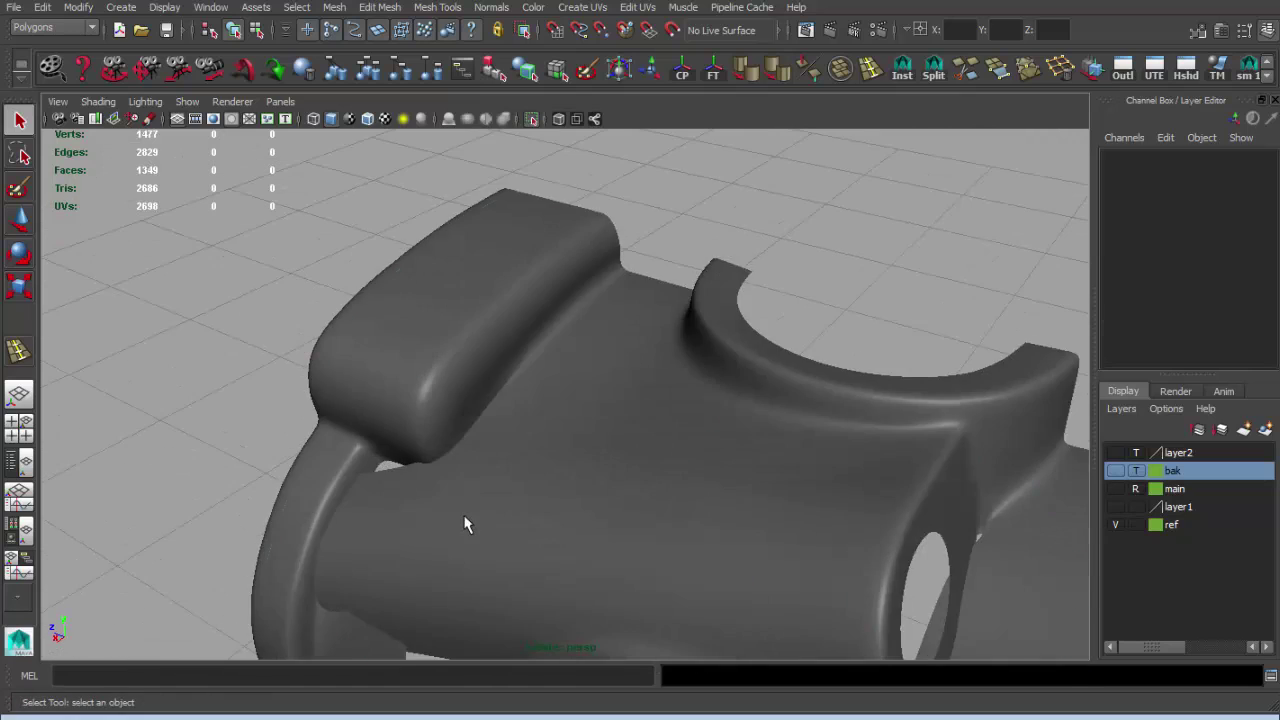
left_click(466, 520)
mouse_move(466, 520)
right_mouse_down("alt")
mouse_move(594, 480)
mouse_move(585, 461)
right_mouse_up("alt")
left_click(513, 389)
key("w")
key("5")
mouse_move(513, 389)
left_mouse_down("alt")
mouse_move(634, 309)
mouse_move(750, 290)
mouse_move(663, 371)
left_mouse_up("alt")
Insert an edge loop across the joint under the front housing.
left_click(598, 322)
right_click_drag(663, 371, 614, 400, "alt")
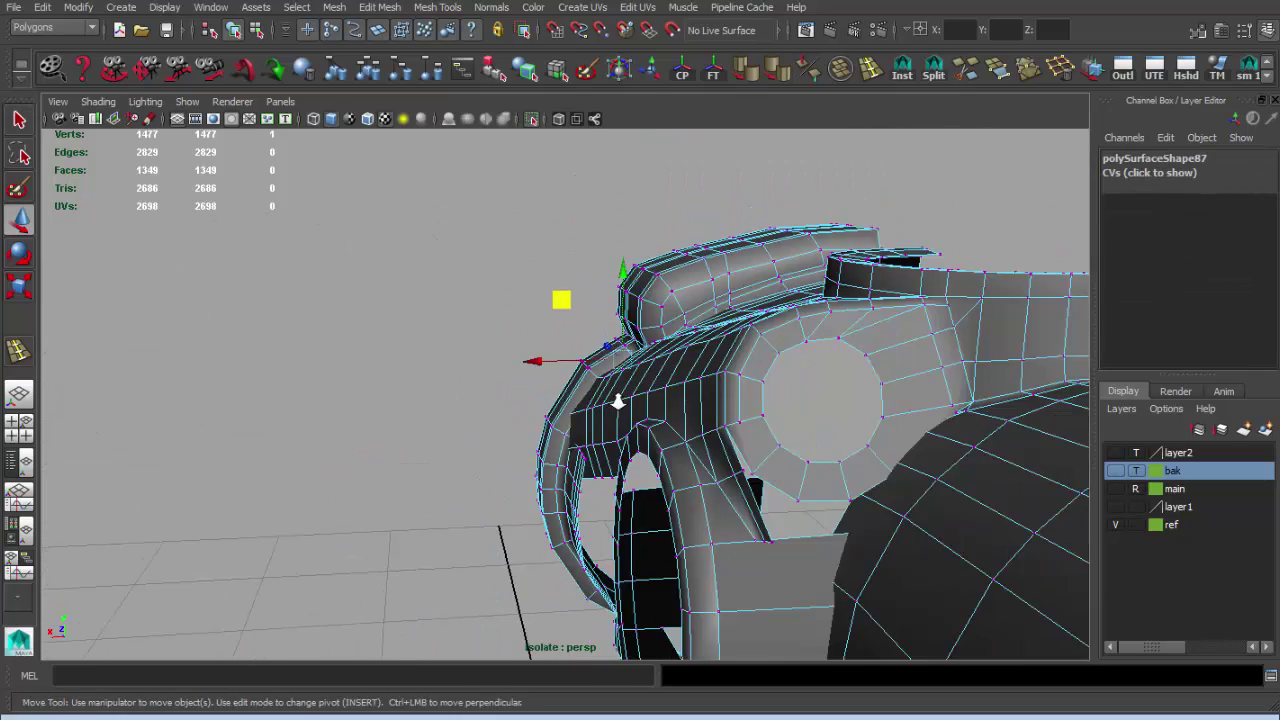
left_click_drag(614, 400, 737, 357, "alt")
mouse_move(737, 357)
right_mouse_down("alt")
mouse_move(800, 467)
mouse_move(760, 420)
right_mouse_up("alt")
middle_click_drag(760, 420, 537, 309, "alt")
left_click(553, 290)
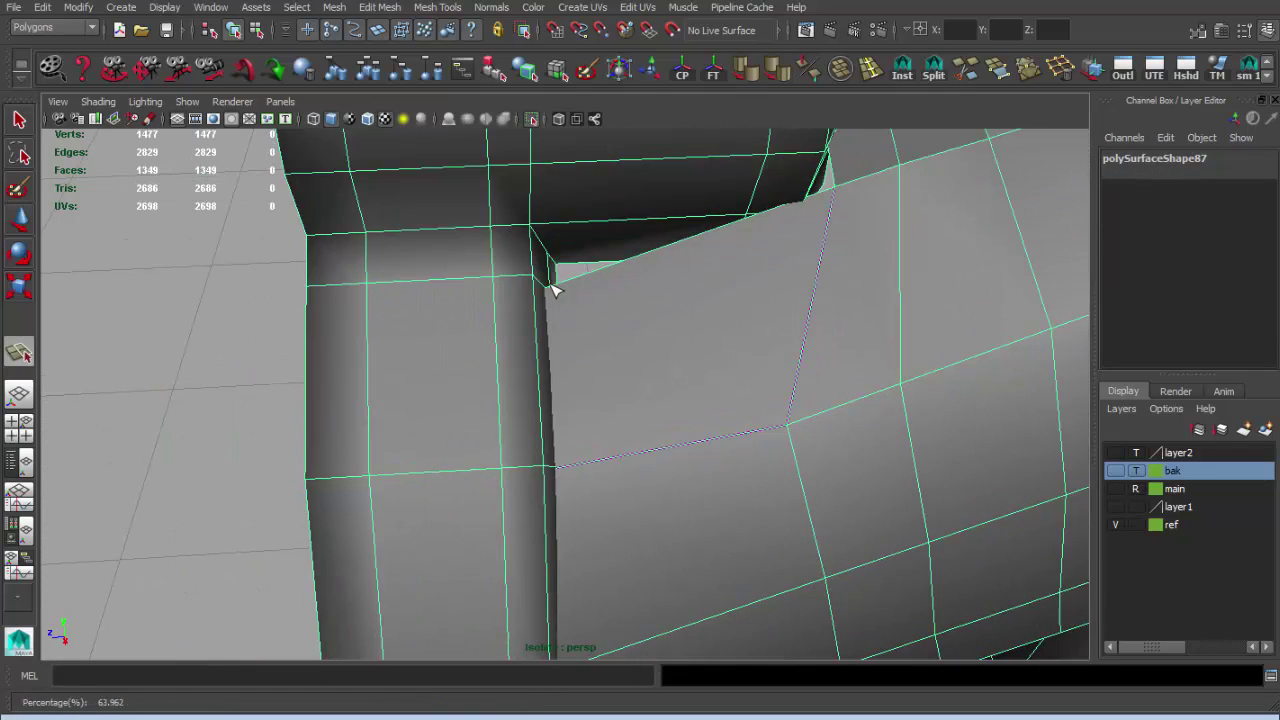
left_click(563, 472)
mouse_move(563, 472)
left_mouse_down("alt")
mouse_move(580, 400)
mouse_move(600, 491)
mouse_move(626, 480)
mouse_move(634, 393)
left_mouse_up("alt")
Isolate the mount mesh and try deleting a joint face, then undo it.
key("4")
left_click(598, 203)
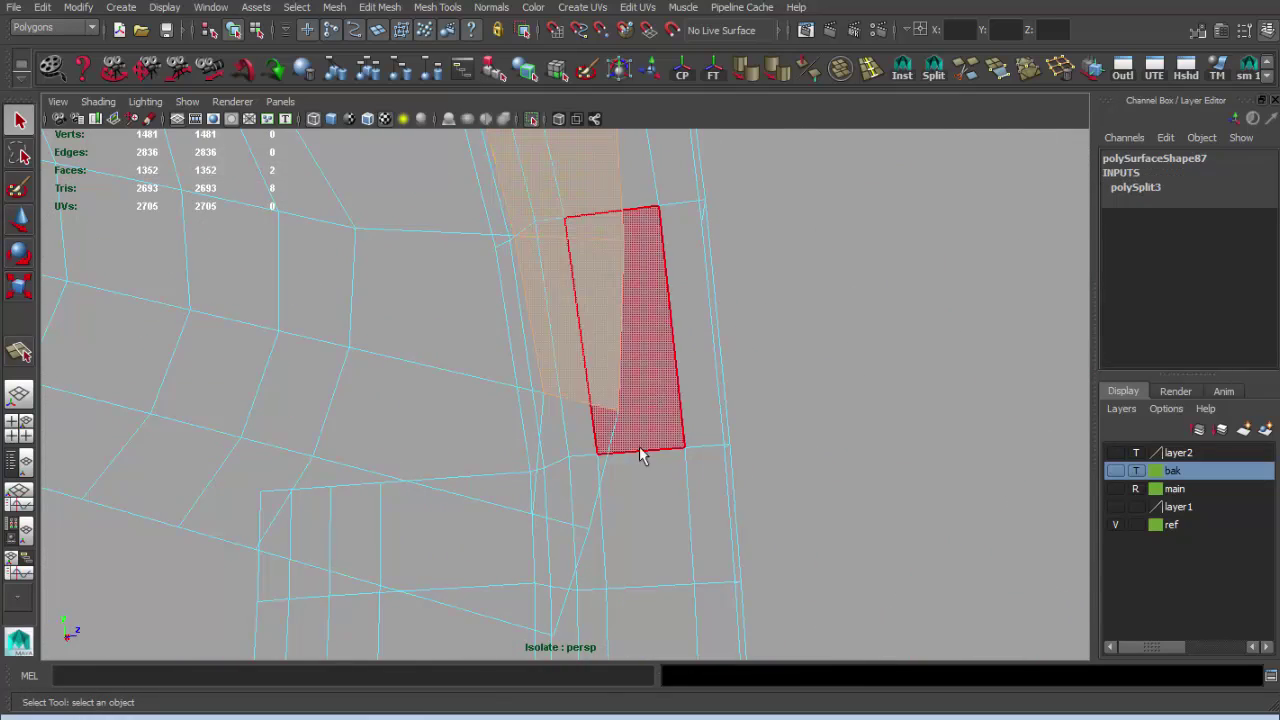
key("5")
mouse_move(633, 347)
left_mouse_down("alt")
mouse_move(566, 363)
mouse_move(628, 387)
mouse_move(529, 551)
mouse_move(491, 464)
mouse_move(538, 452)
mouse_move(597, 326)
mouse_move(647, 341)
mouse_move(655, 295)
mouse_move(780, 366)
mouse_move(643, 451)
mouse_move(675, 423)
left_mouse_up("alt")
left_click(628, 387)
key("ctrl+1")
left_click(538, 452)
key("Delete")
key("ctrl+z")
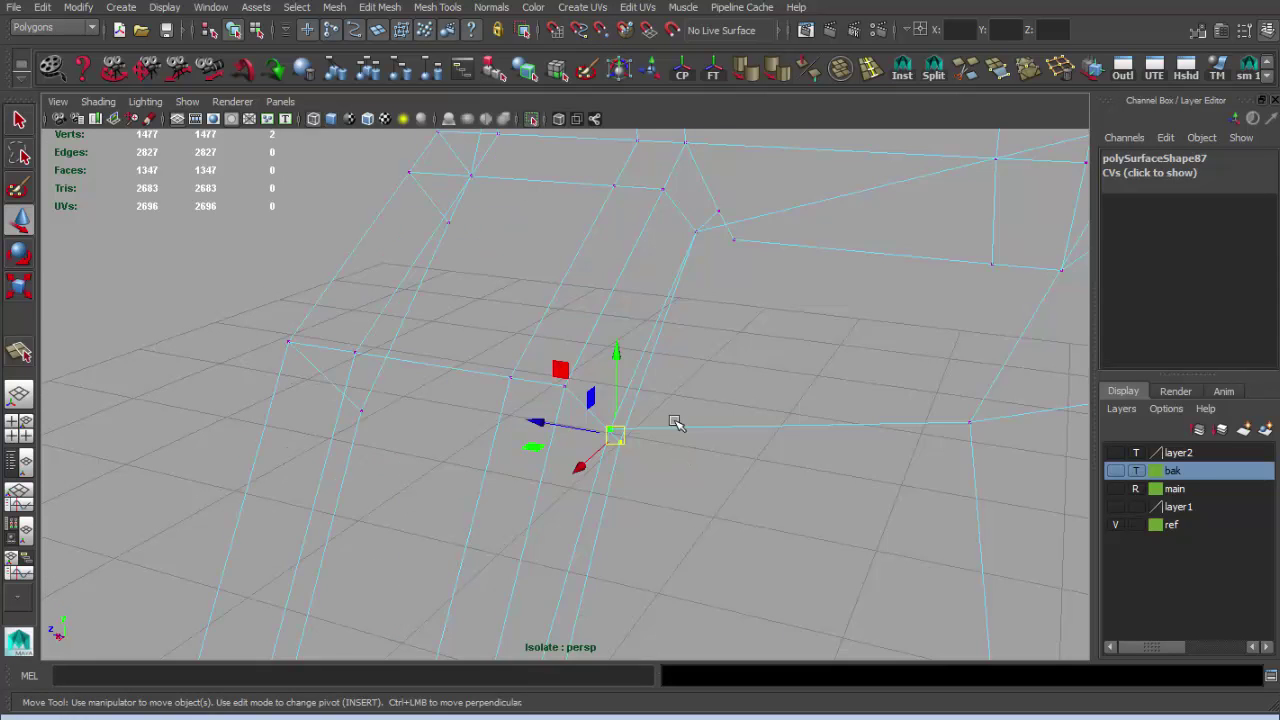
Clear the selection and reselect the mount mesh, zoomed in on the joint.
mouse_move(670, 365)
left_mouse_down("alt")
mouse_move(680, 320)
mouse_move(606, 383)
mouse_move(643, 346)
mouse_move(698, 385)
mouse_move(666, 380)
mouse_move(760, 409)
left_mouse_up("alt")
middle_click_drag(760, 409, 676, 289, "alt")
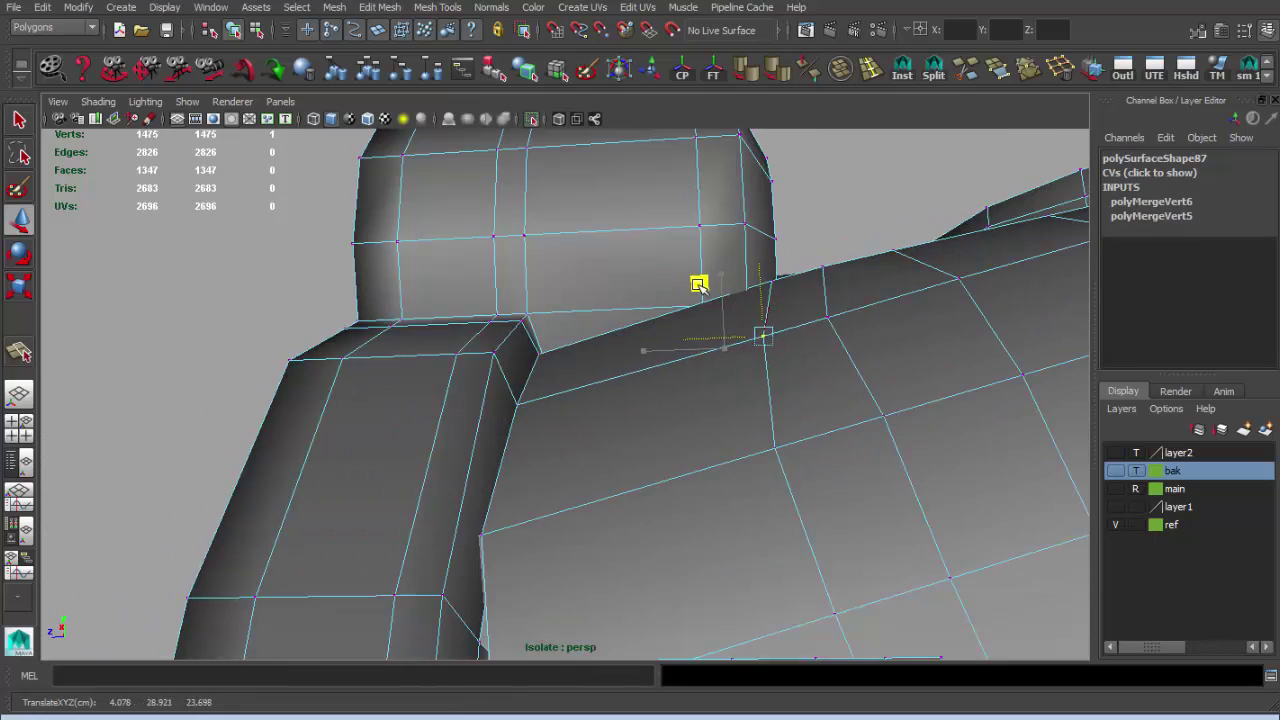
key("q")
key("F8")
left_click(403, 306)
mouse_move(403, 306)
left_mouse_down("alt")
mouse_move(503, 406)
mouse_move(609, 429)
mouse_move(474, 374)
mouse_move(423, 403)
mouse_move(443, 427)
mouse_move(511, 356)
mouse_move(533, 403)
left_mouse_up("alt")
left_click(533, 403)
right_click_drag(543, 320, 577, 426, "alt")
mouse_move(577, 426)
left_mouse_down("alt")
mouse_move(647, 431)
mouse_move(597, 474)
mouse_move(606, 451)
left_mouse_up("alt")
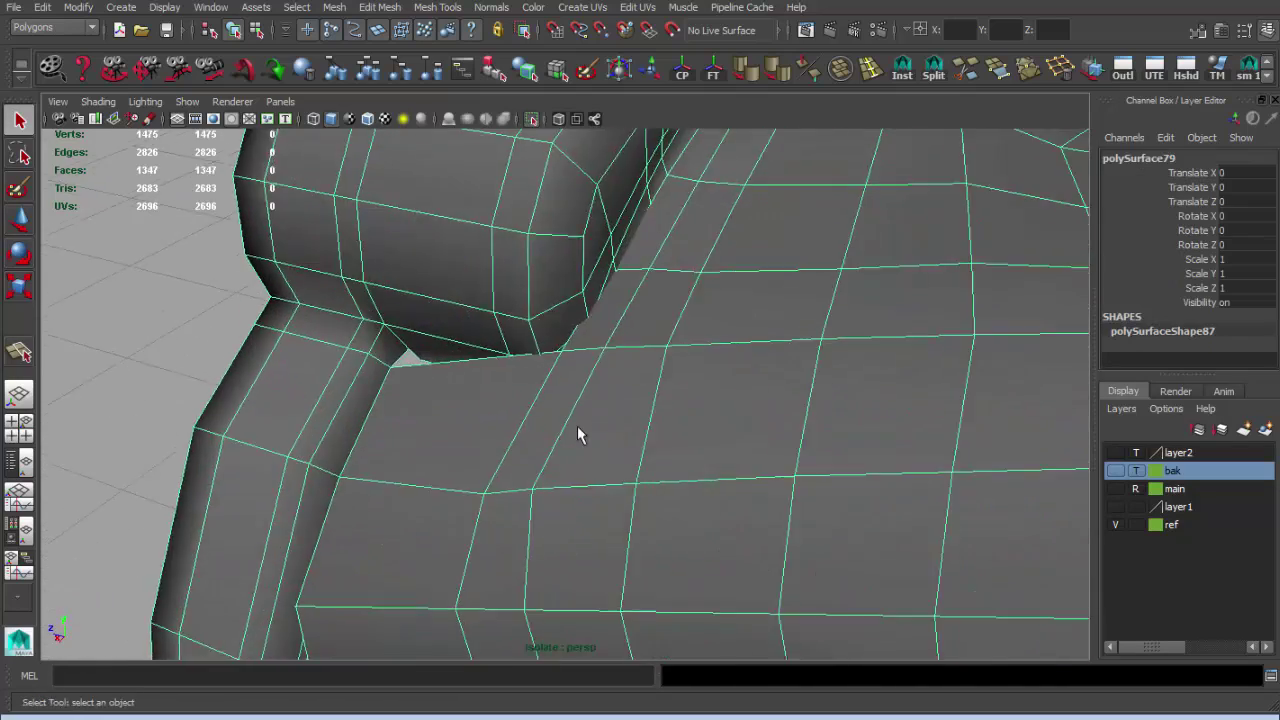
Delete the two joint faces to open a hole in the mount.
key("F11")
left_click(606, 449)
mouse_move(606, 449)
right_mouse_down("alt")
mouse_move(533, 310)
mouse_move(757, 418)
mouse_move(620, 380)
right_mouse_up("alt")
left_click(462, 320, "shift")
key("Delete")
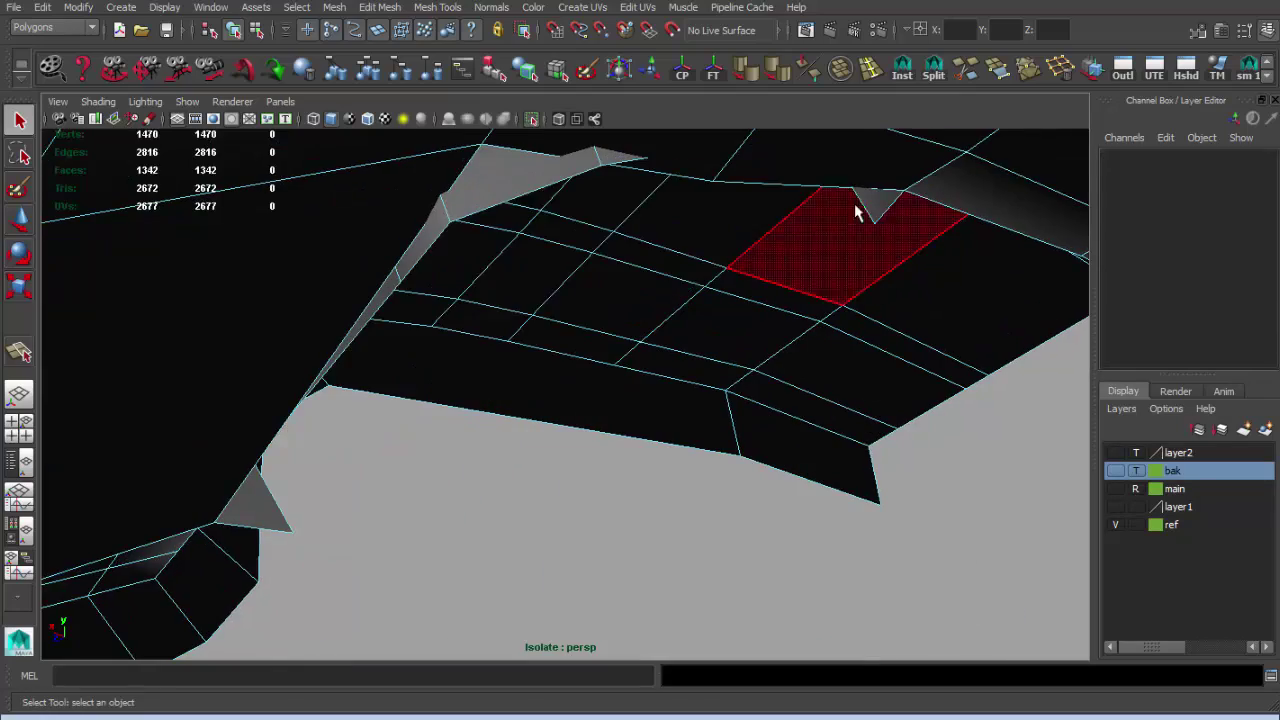
Bridge the hole with a new polygon split and commit it.
right_click_drag(854, 203, 826, 246, "alt")
left_click_drag(826, 246, 766, 441, "alt")
right_click_drag(766, 441, 739, 471, "alt")
mouse_move(631, 448)
left_mouse_down("alt")
mouse_move(714, 420)
mouse_move(563, 466)
mouse_move(674, 448)
mouse_move(621, 502)
left_mouse_up("alt")
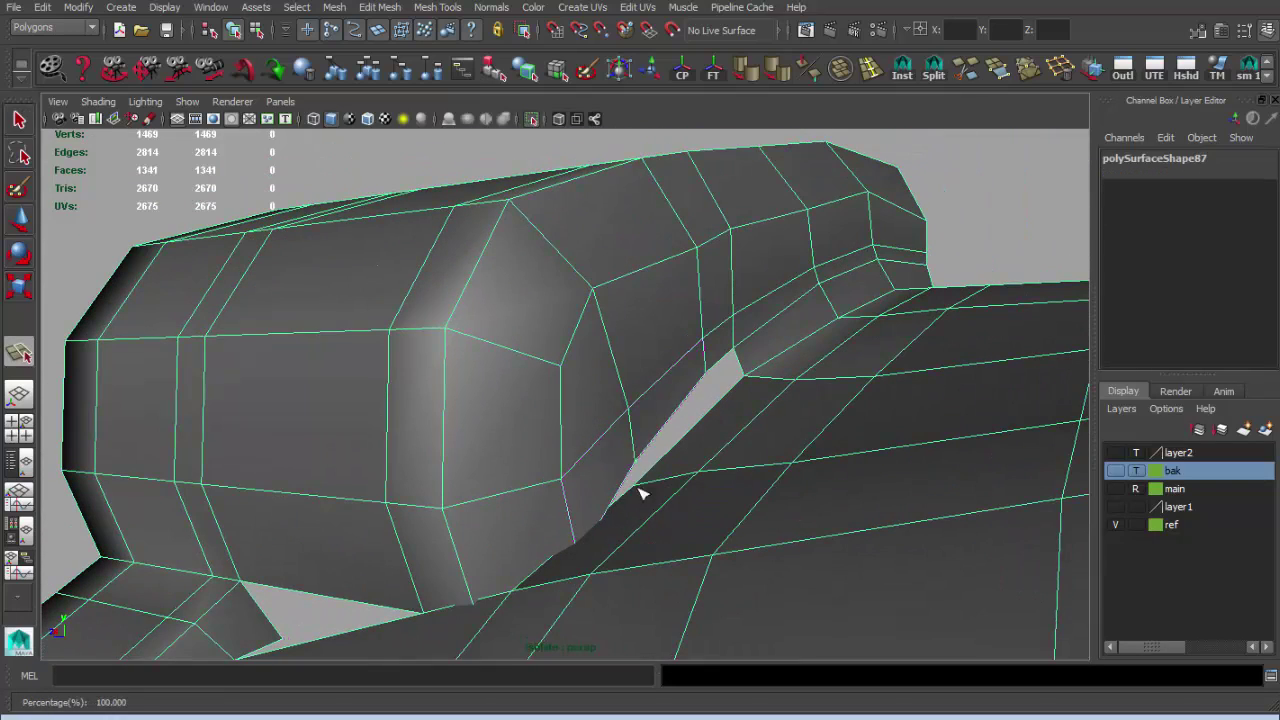
key("Return")
mouse_move(418, 592)
left_mouse_down("alt")
mouse_move(491, 480)
mouse_move(371, 514)
mouse_move(549, 490)
left_mouse_up("alt")
right_click_drag(549, 490, 553, 538)
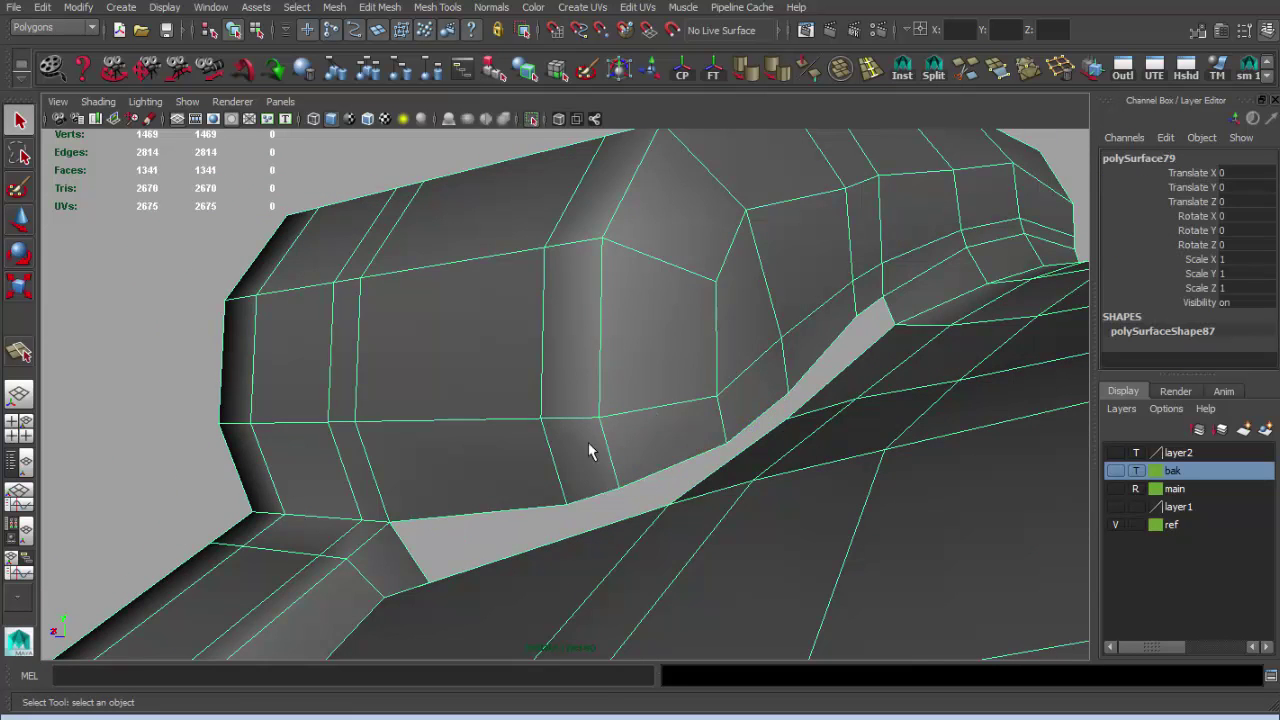
left_click_drag(589, 452, 782, 401, "alt")
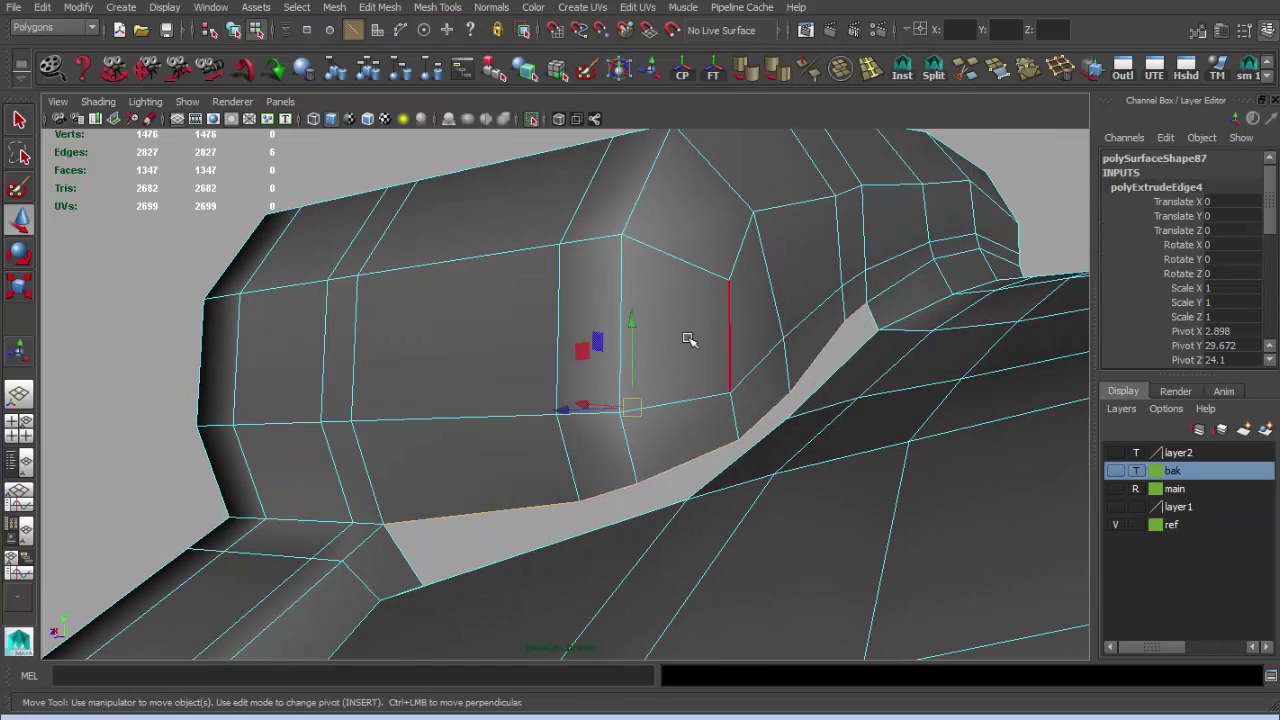
mouse_move(636, 358)
left_mouse_down("alt")
mouse_move(580, 437)
mouse_move(680, 429)
mouse_move(773, 397)
left_mouse_up("alt")
Weld the new strip's stray vertices to their neighbours with three vertex merges.
key("q")
scroll(759, 431, "up", 2)
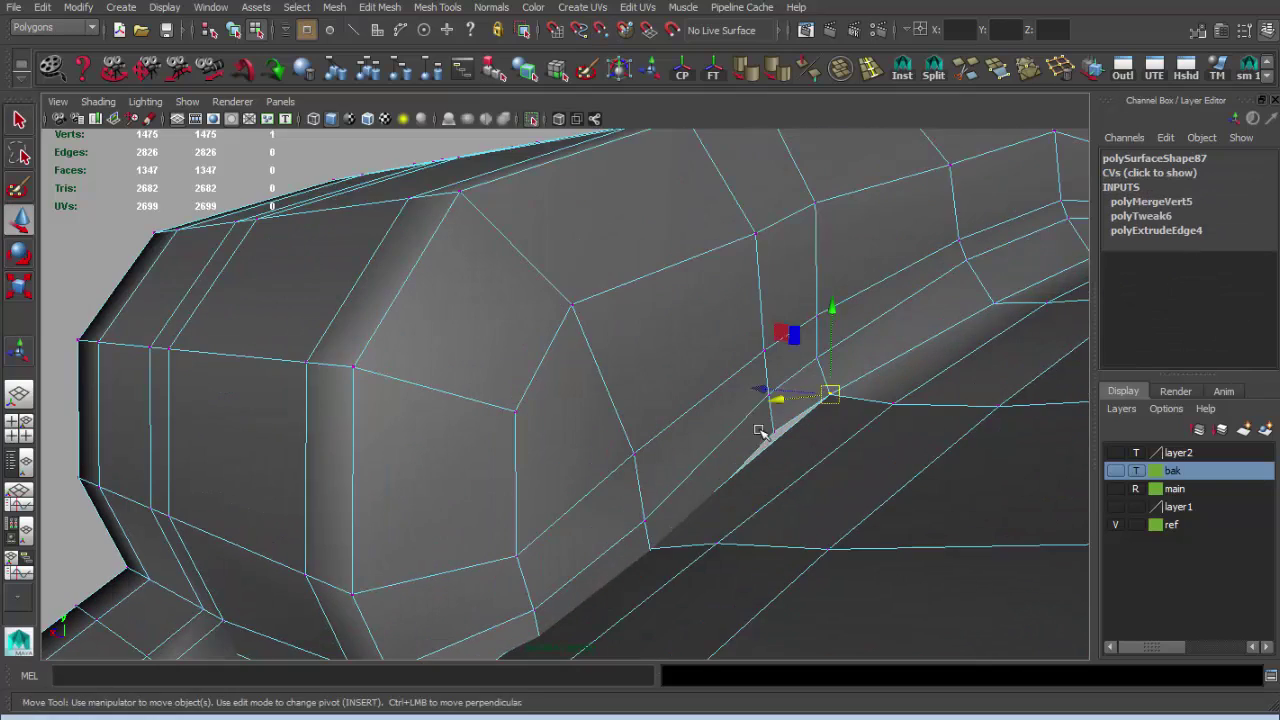
left_click_drag(786, 440, 700, 514, "alt")
key("ctrl+1")
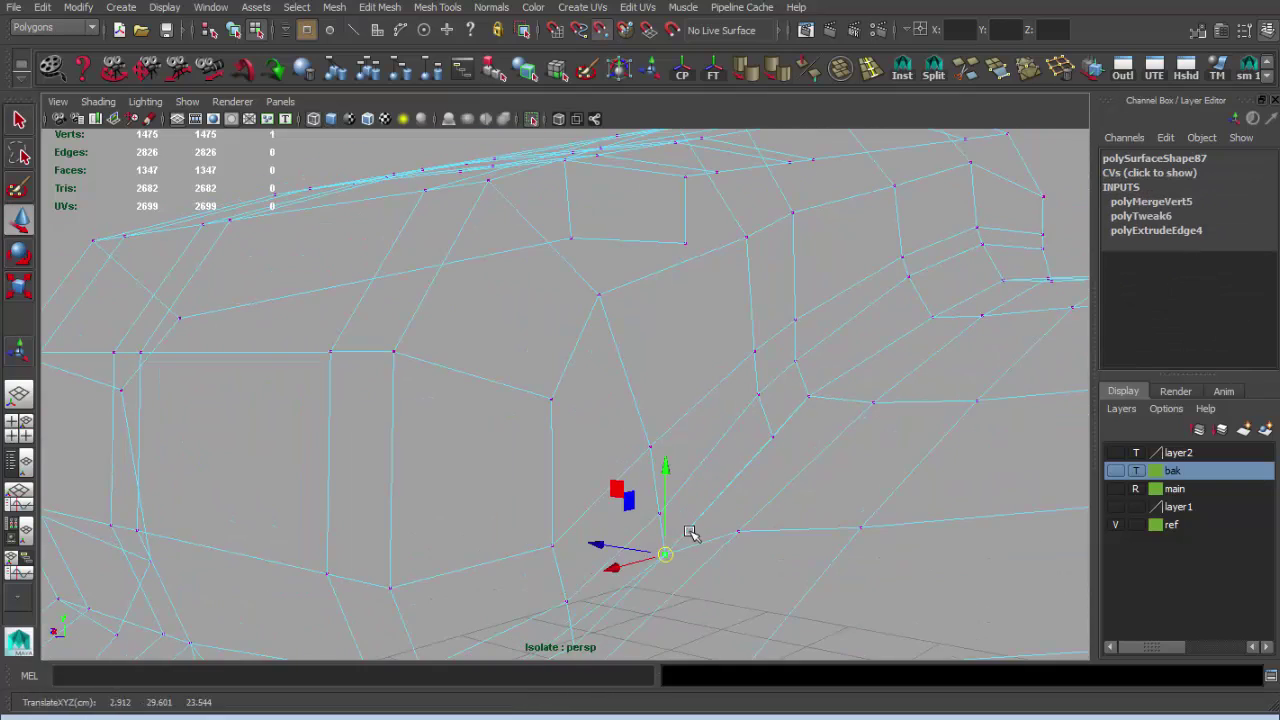
left_click(1028, 68)
mouse_move(648, 456)
left_mouse_down("alt")
mouse_move(677, 471)
mouse_move(714, 371)
mouse_move(694, 457)
mouse_move(556, 536)
mouse_move(600, 551)
mouse_move(590, 537)
left_mouse_up("alt")
left_click(1012, 77)
mouse_move(663, 363)
left_mouse_down("alt")
mouse_move(680, 371)
mouse_move(651, 334)
mouse_move(668, 352)
mouse_move(563, 343)
left_mouse_up("alt")
key("4")
left_click(968, 76)
Return to shaded display and commit the pending polygon split.
key("5")
key("F8")
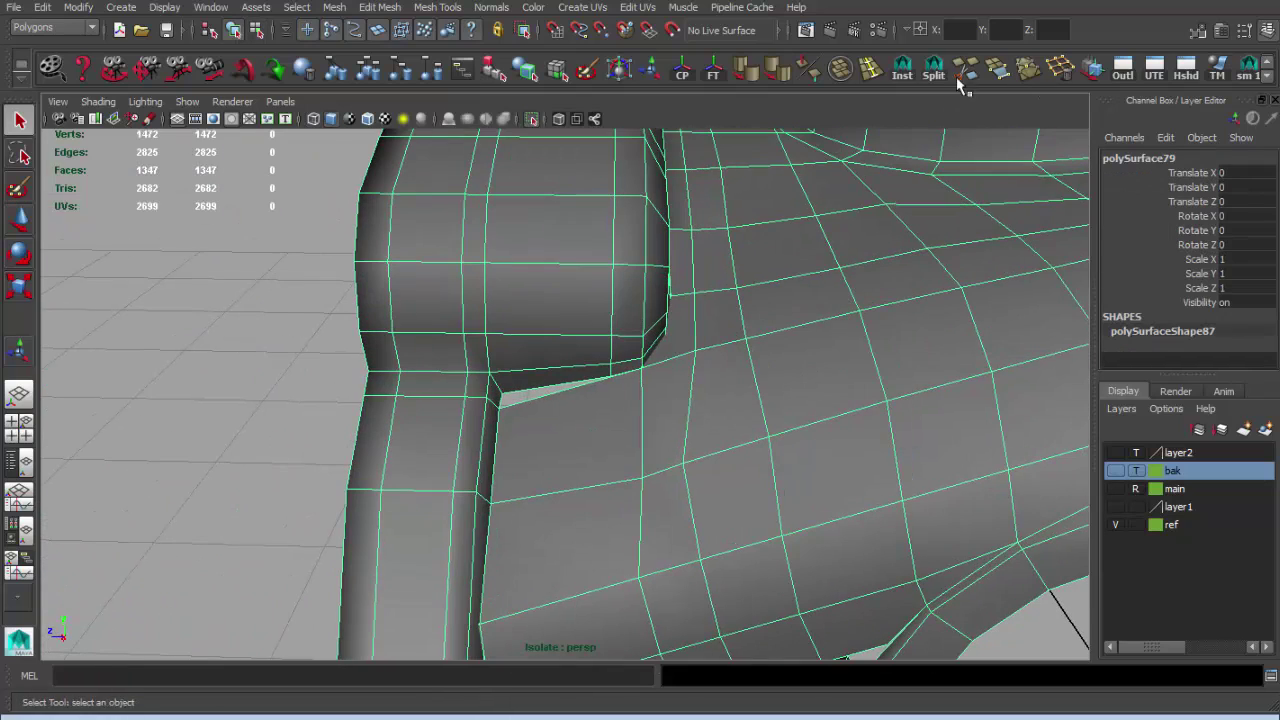
scroll(596, 484, "down", 5)
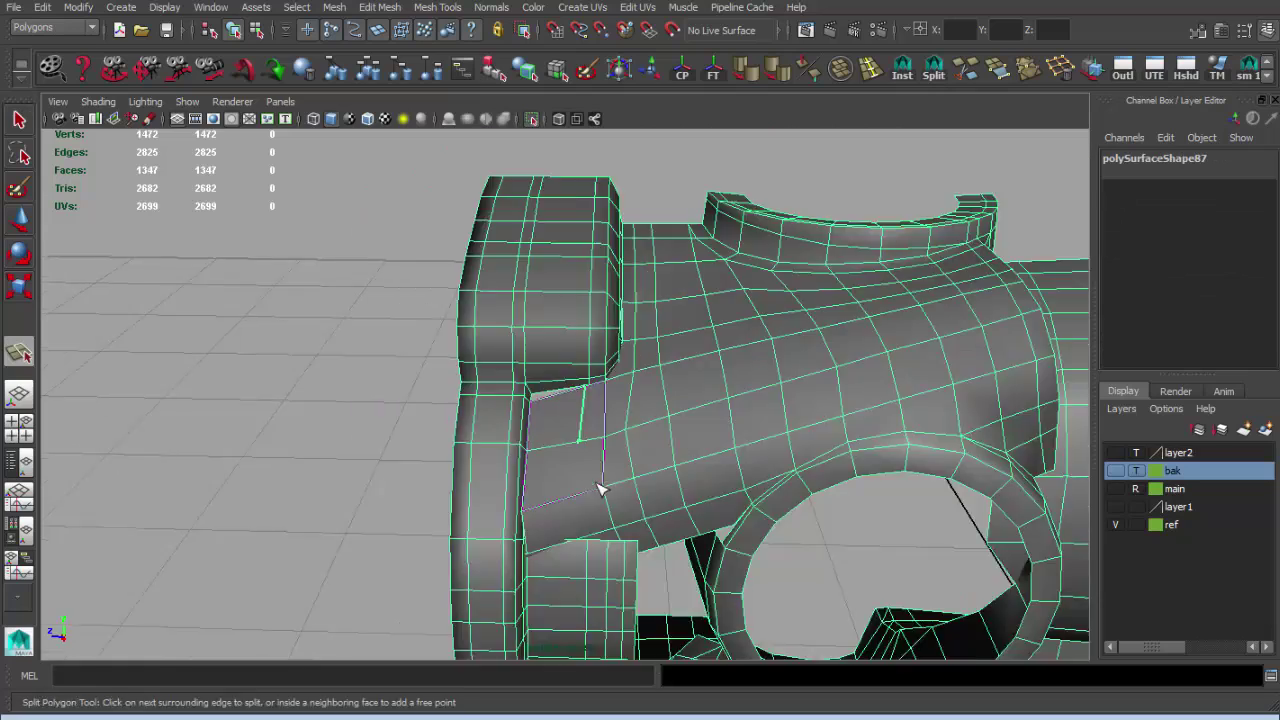
scroll(600, 486, "up", 2)
key("Return")
scroll(590, 420, "up", 3)
scroll(603, 337, "up", 2)
left_click_drag(629, 323, 628, 360, "alt")
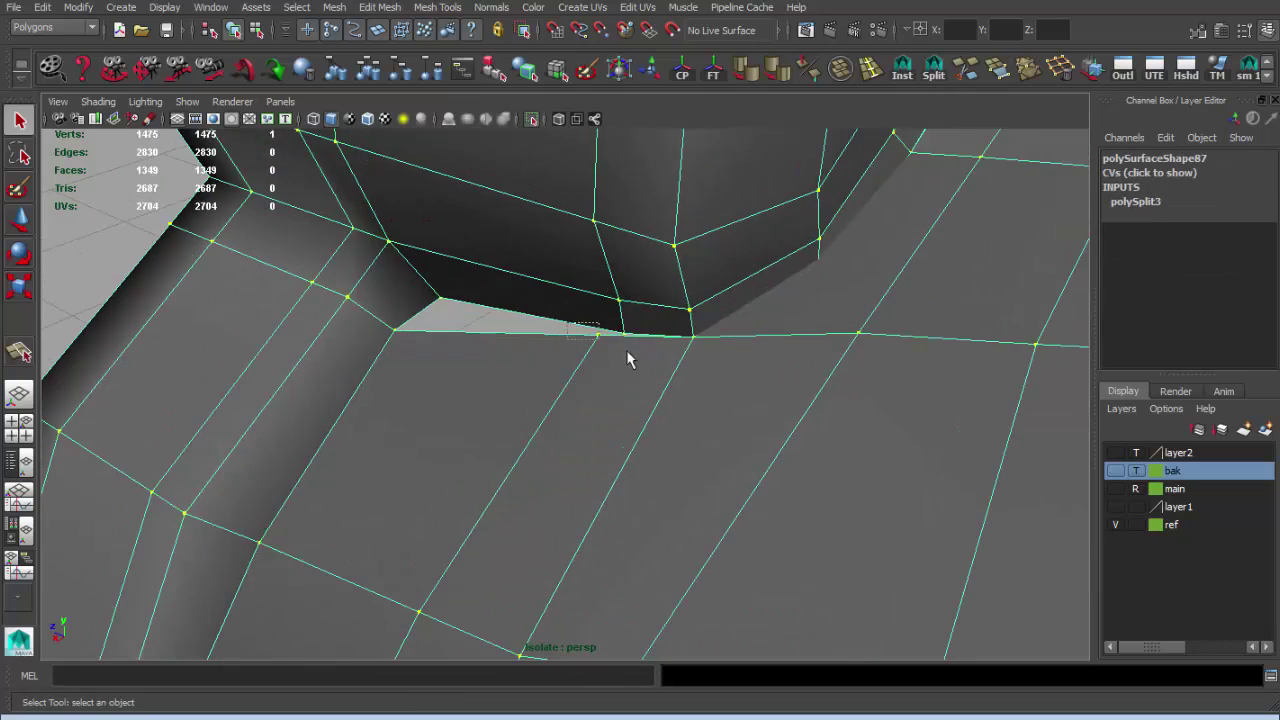
Delete the face under the front housing and append a replacement face.
mouse_move(1005, 100)
left_mouse_down("alt")
mouse_move(694, 329)
mouse_move(720, 408)
mouse_move(737, 394)
mouse_move(763, 513)
left_mouse_up("alt")
left_click(763, 513)
key("Delete")
left_click(843, 457)
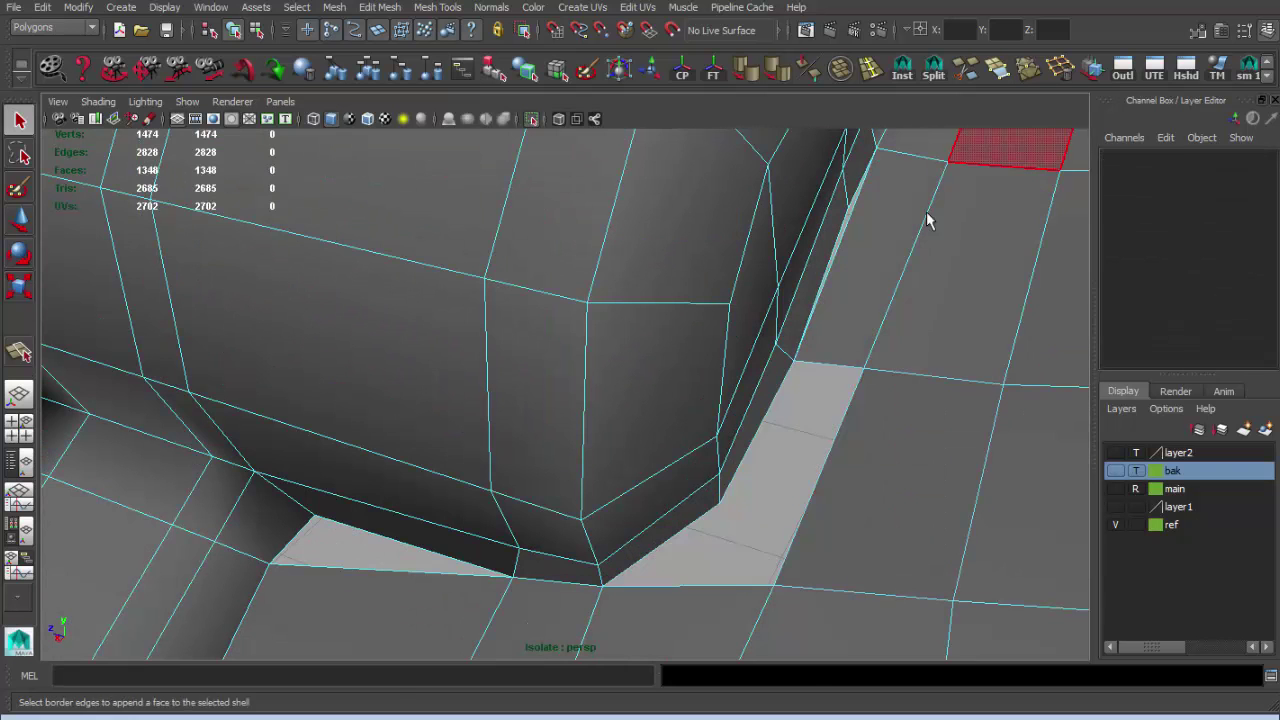
key("Return")
mouse_move(697, 520)
left_mouse_down("alt")
mouse_move(663, 431)
mouse_move(868, 186)
left_mouse_up("alt")
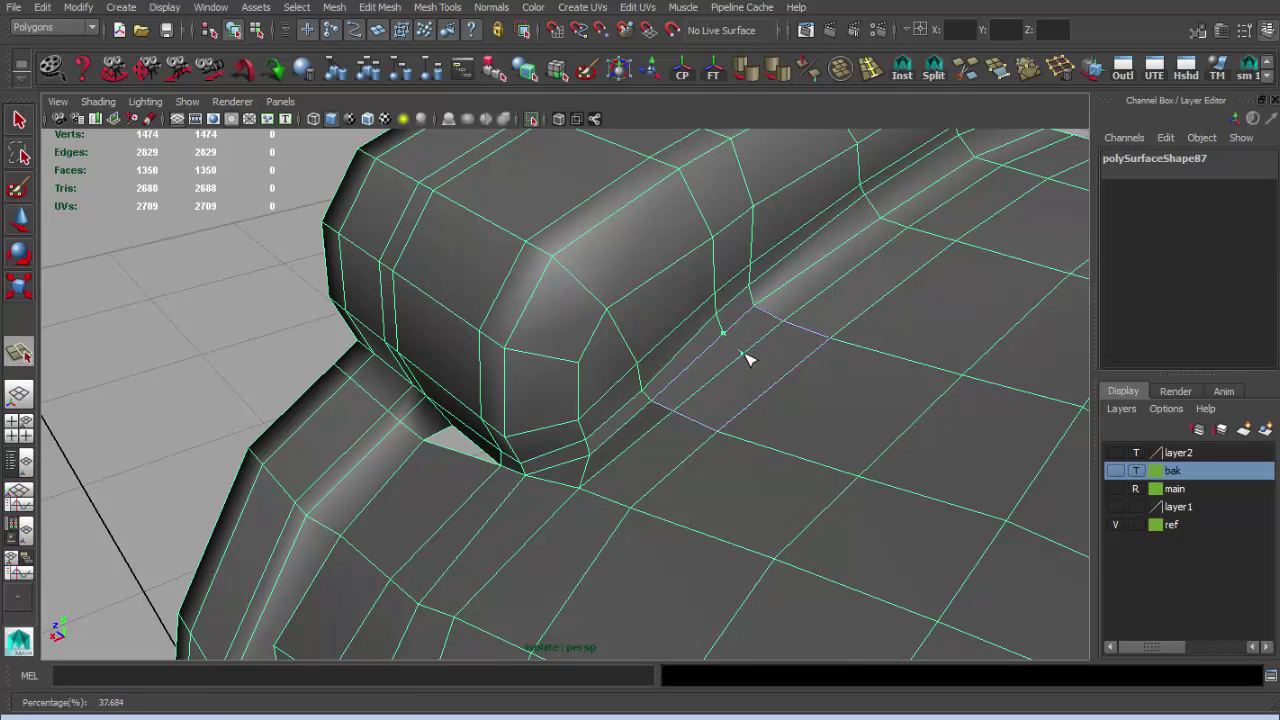
Soften the mount mesh edges and reselect the mesh.
key("F8")
right_click_drag(808, 279, 755, 248, "alt")
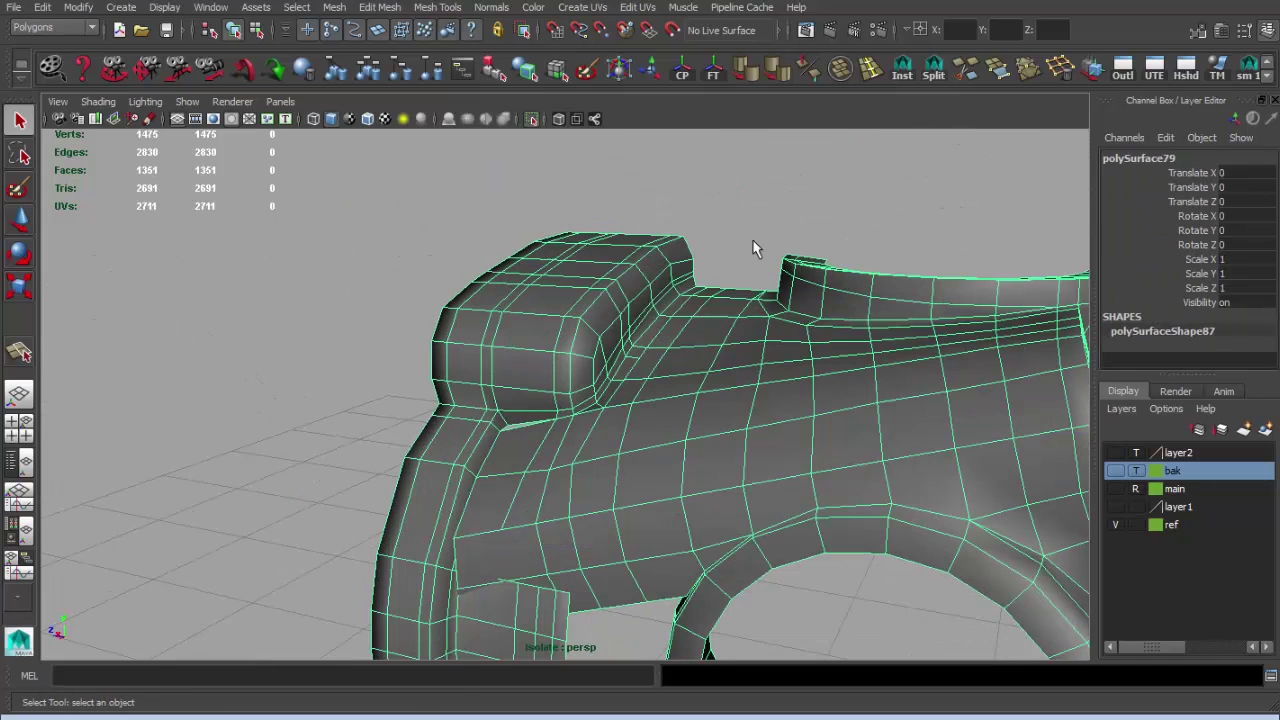
left_click(745, 72)
mouse_move(816, 131)
left_mouse_down("alt")
mouse_move(753, 268)
mouse_move(626, 280)
mouse_move(555, 329)
mouse_move(498, 341)
left_mouse_up("alt")
left_click(748, 272)
left_click(594, 385)
right_click_drag(594, 385, 663, 380, "alt")
mouse_move(663, 380)
left_mouse_down("alt")
mouse_move(634, 343)
mouse_move(528, 385)
mouse_move(607, 452)
left_mouse_up("alt")
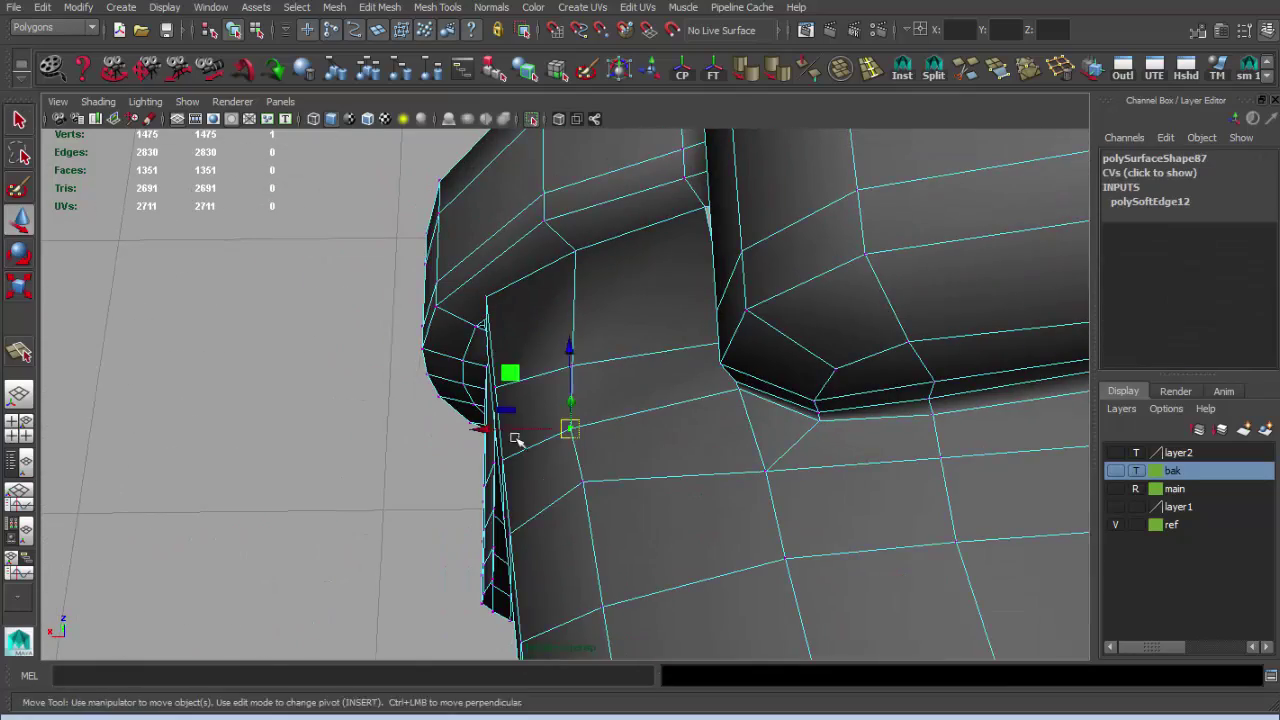
Leave vertex editing and pull back to a three-quarter view of the whole mount ring.
left_click_drag(515, 415, 668, 320, "alt")
scroll(697, 373, "down", 3)
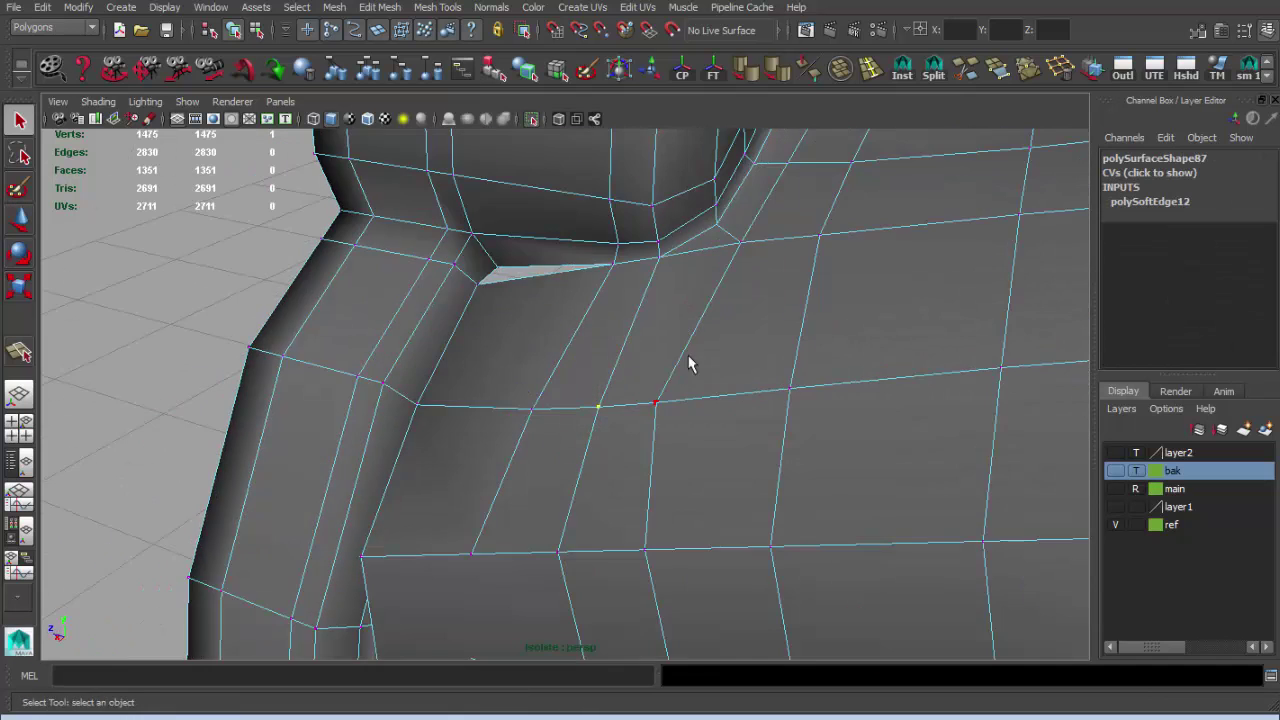
key("F8")
scroll(646, 320, "down", 3)
scroll(510, 435, "down", 2)
left_click_drag(421, 504, 655, 564, "alt")
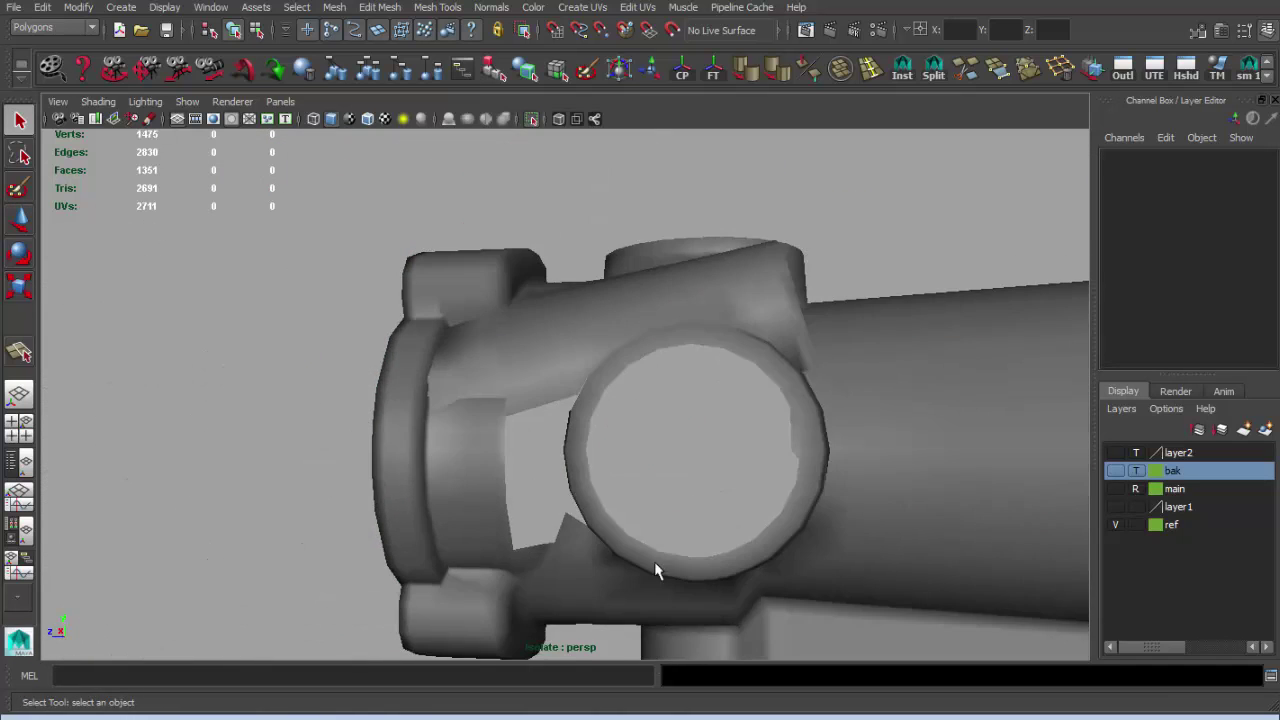
mouse_move(483, 573)
left_mouse_down("alt")
mouse_move(620, 354)
mouse_move(414, 360)
mouse_move(611, 405)
left_mouse_up("alt")
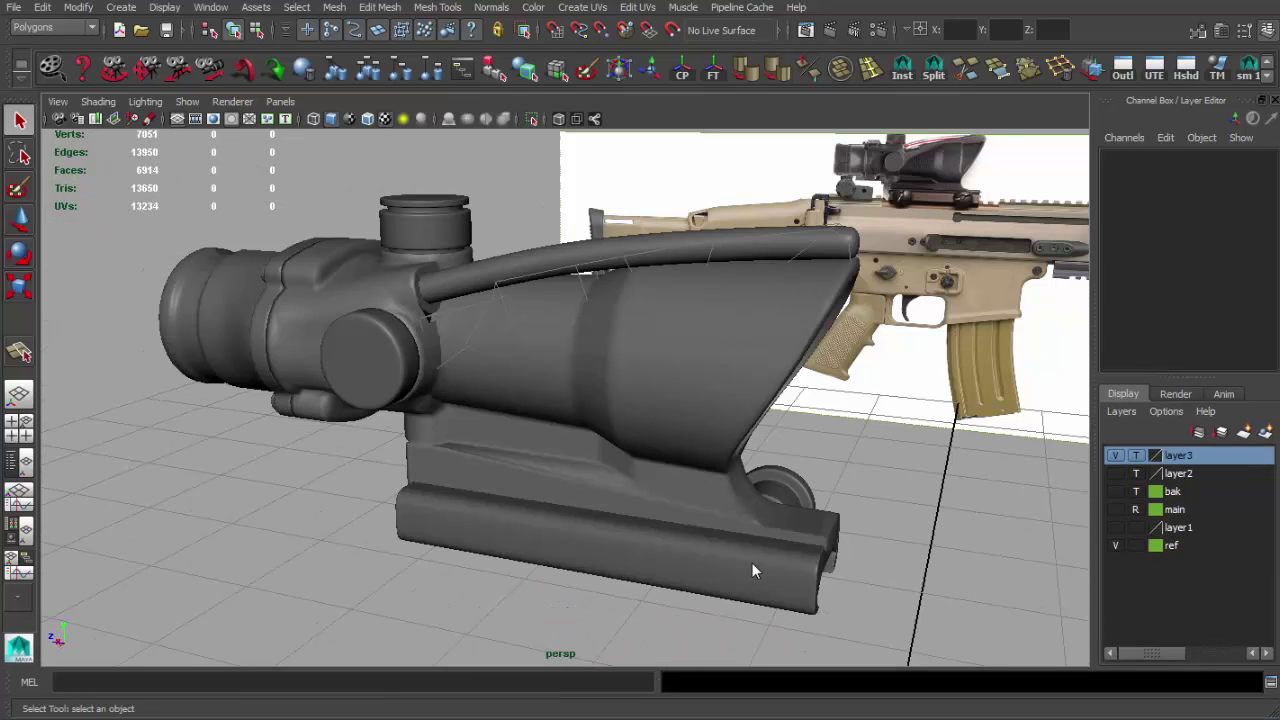
Tumble around the scope, select then deselect it, and raise the view to show the rifle.
mouse_move(690, 390)
left_mouse_down("alt")
mouse_move(666, 400)
mouse_move(677, 400)
mouse_move(593, 375)
mouse_move(476, 410)
mouse_move(505, 427)
left_mouse_up("alt")
left_click(593, 375)
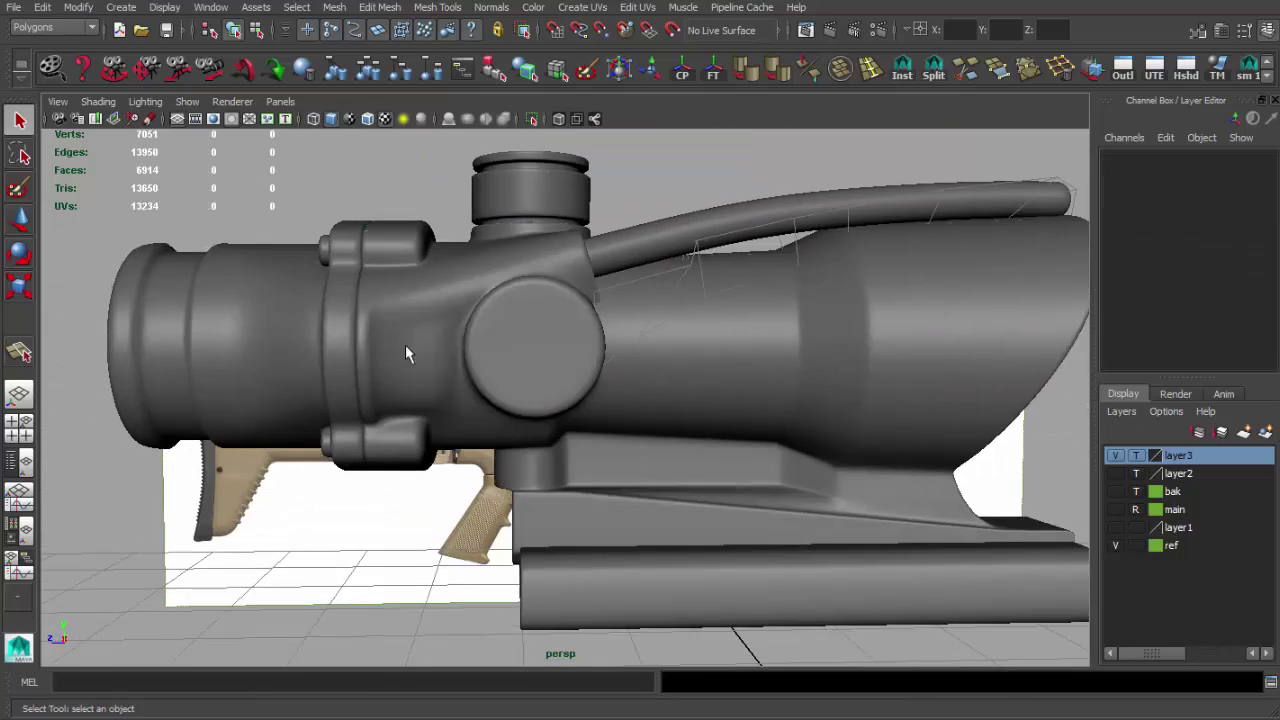
left_click(405, 346)
mouse_move(405, 346)
left_mouse_down("alt")
mouse_move(659, 481)
mouse_move(477, 457)
mouse_move(271, 457)
mouse_move(266, 494)
mouse_move(190, 445)
mouse_move(846, 386)
mouse_move(800, 406)
mouse_move(814, 403)
mouse_move(735, 398)
mouse_move(723, 323)
mouse_move(363, 360)
mouse_move(570, 357)
mouse_move(294, 357)
mouse_move(414, 400)
left_mouse_up("alt")
Select a body edge on the scope mesh directly under the top fiber tube.
left_click(414, 400)
mouse_move(494, 409)
left_mouse_down("alt")
mouse_move(408, 392)
mouse_move(550, 380)
mouse_move(623, 408)
mouse_move(416, 436)
mouse_move(449, 423)
mouse_move(466, 380)
mouse_move(549, 415)
mouse_move(423, 351)
mouse_move(397, 401)
mouse_move(340, 369)
mouse_move(385, 377)
left_mouse_up("alt")
left_click(509, 429)
key("F10")
left_click(466, 380)
left_click_drag(510, 408, 315, 363, "alt")
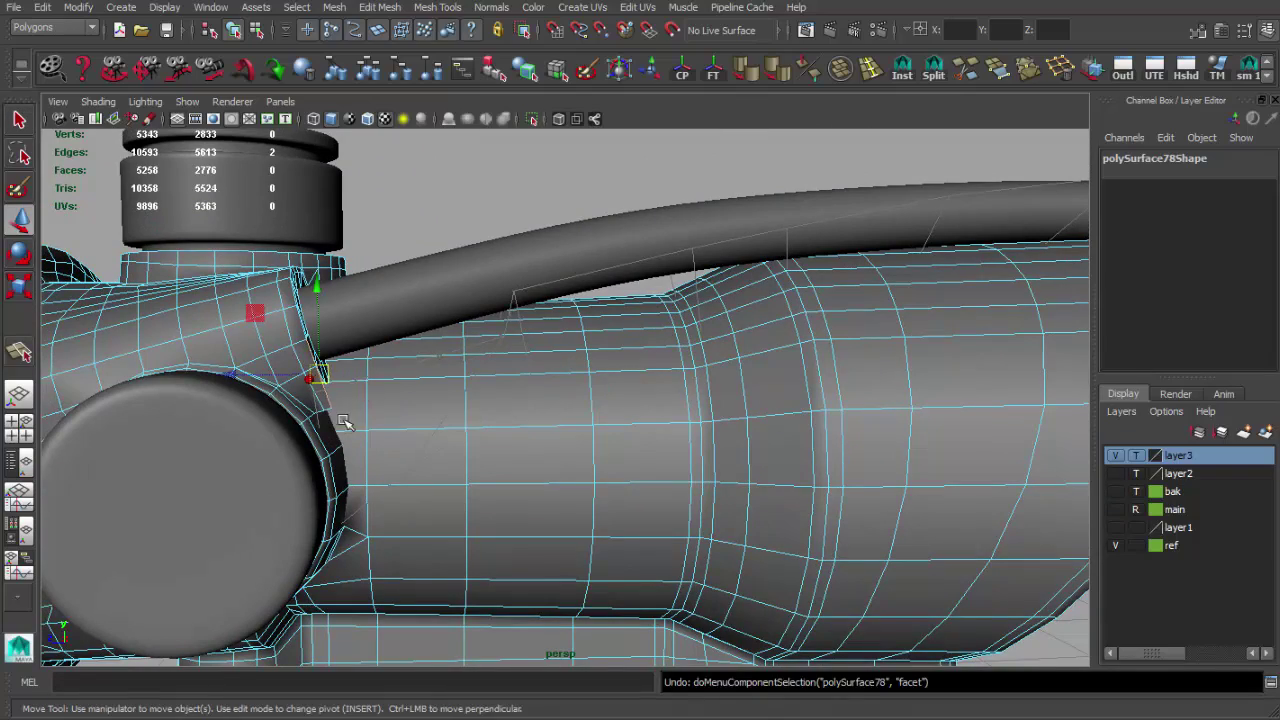
mouse_move(690, 281)
left_mouse_down("alt")
mouse_move(834, 360)
mouse_move(577, 251)
mouse_move(467, 436)
left_mouse_up("alt")
Rotate and reposition the selected body edge up toward the fiber tube.
key("e")
mouse_move(445, 345)
left_mouse_down("alt")
mouse_move(408, 363)
mouse_move(583, 403)
mouse_move(605, 370)
left_mouse_up("alt")
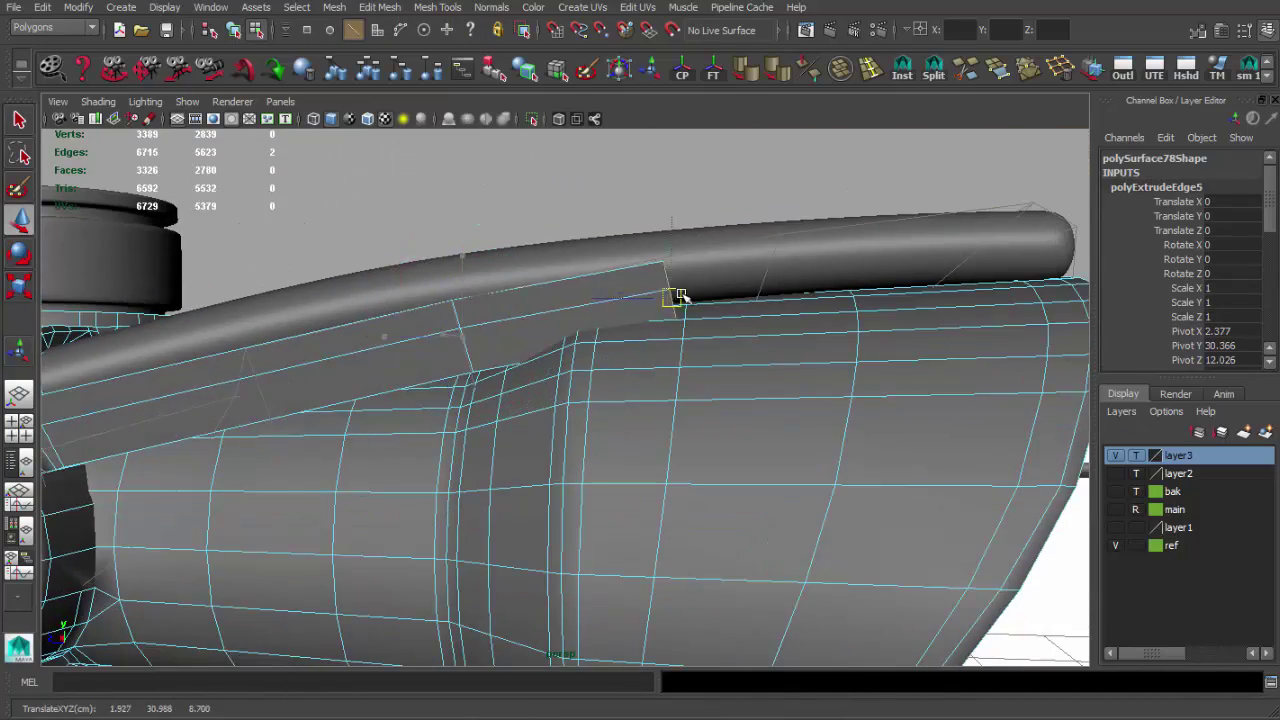
mouse_move(788, 270)
left_mouse_down("alt")
mouse_move(643, 443)
mouse_move(725, 400)
mouse_move(548, 421)
left_mouse_up("alt")
left_click_drag(613, 360, 543, 429, "alt")
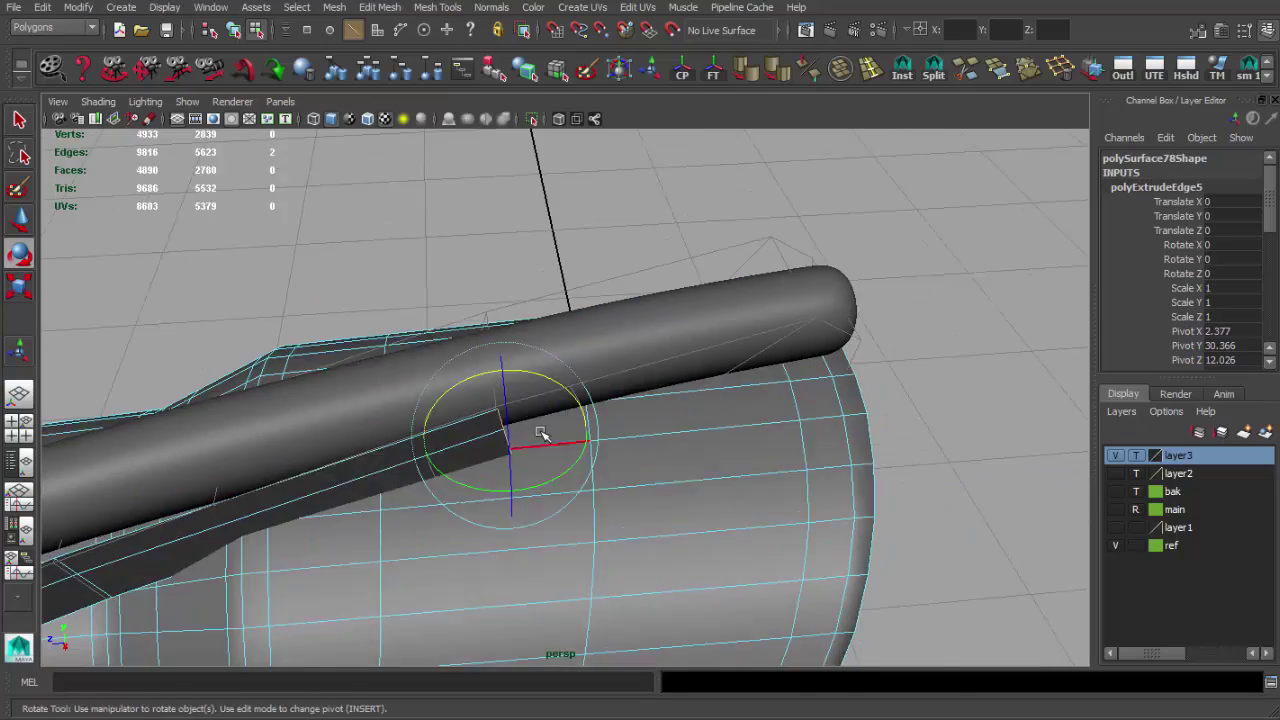
key("w")
key("space")
key("space")
Inspect the fin's end against the tube from side and front views.
mouse_move(805, 375)
left_mouse_down("alt")
mouse_move(657, 391)
mouse_move(703, 461)
left_mouse_up("alt")
left_click_drag(630, 410, 808, 354, "alt")
right_click_drag(808, 354, 797, 356, "alt")
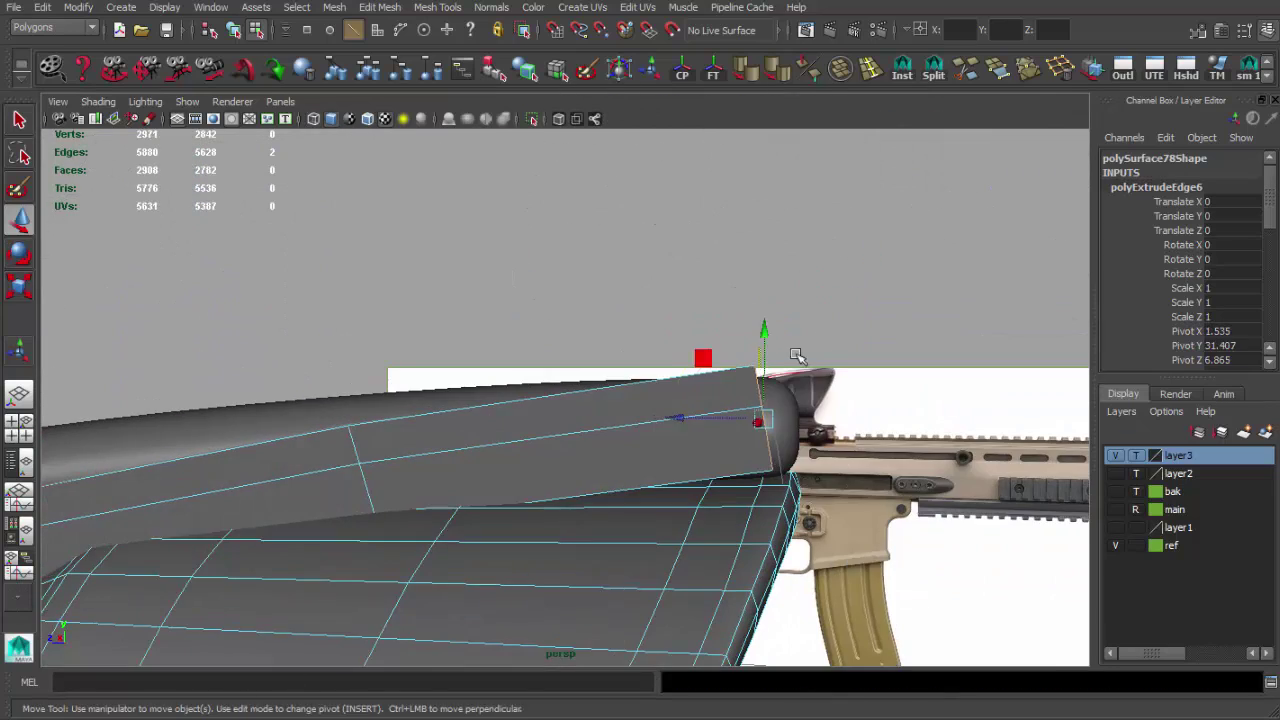
mouse_move(767, 350)
left_mouse_down("alt")
mouse_move(794, 357)
mouse_move(748, 366)
left_mouse_up("alt")
mouse_move(667, 331)
left_mouse_down("alt")
mouse_move(557, 329)
mouse_move(700, 370)
mouse_move(694, 380)
mouse_move(765, 383)
left_mouse_up("alt")
mouse_move(772, 485)
left_mouse_down("alt")
mouse_move(852, 465)
mouse_move(535, 353)
left_mouse_up("alt")
key("q")
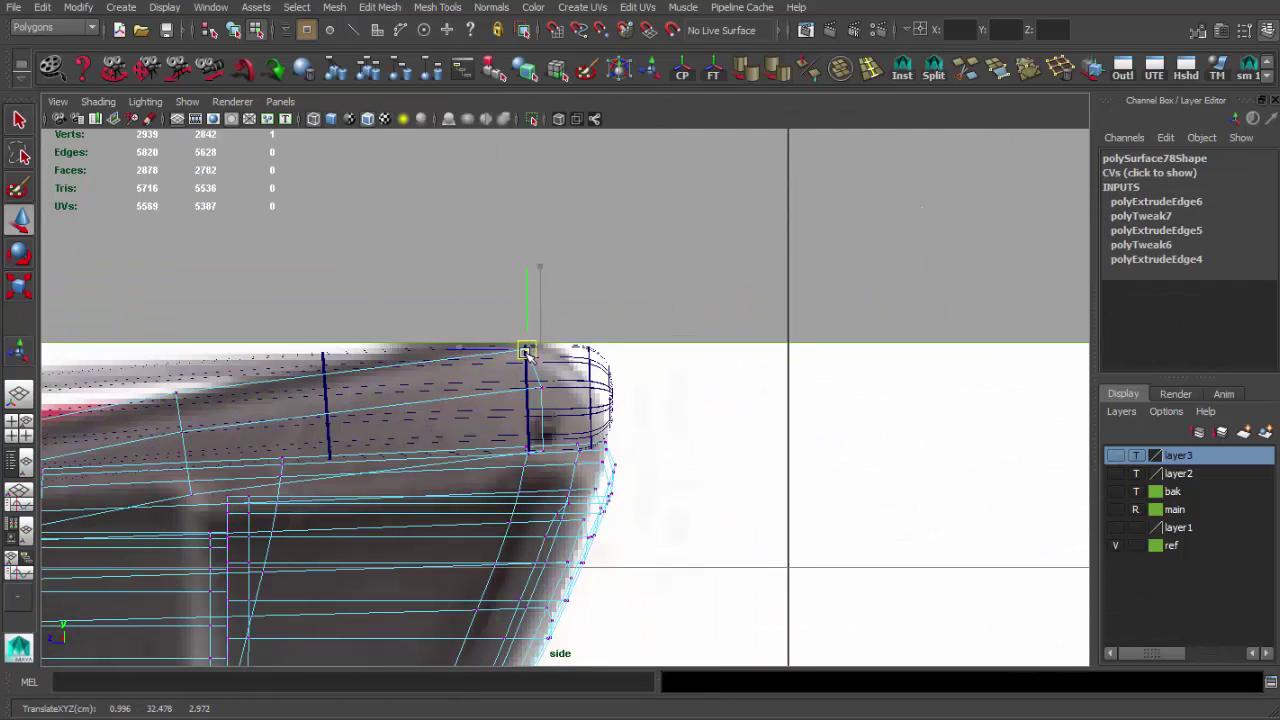
Preview the scope mesh smoothed in object mode, then reselect it.
scroll(565, 372, "down", 5)
key("F8")
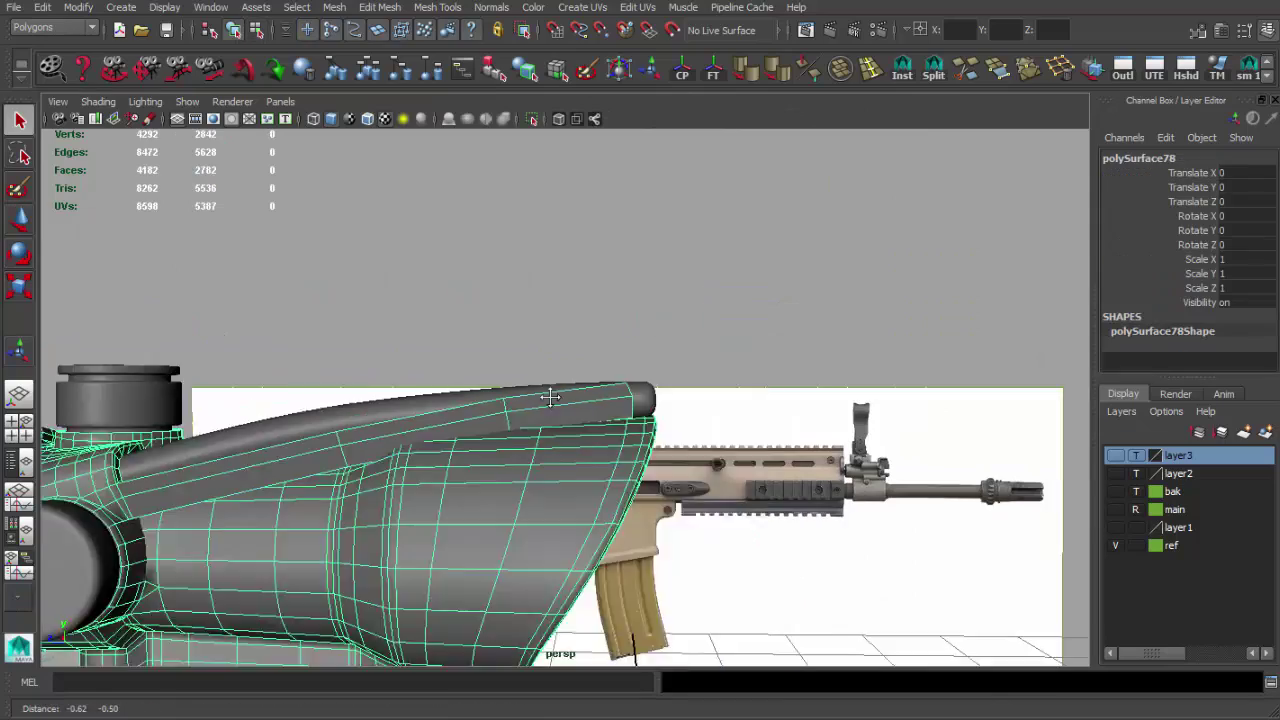
key("3")
left_click(560, 206)
mouse_move(560, 206)
left_mouse_down("alt")
mouse_move(629, 357)
mouse_move(551, 357)
mouse_move(683, 496)
mouse_move(729, 443)
mouse_move(892, 413)
mouse_move(660, 340)
left_mouse_up("alt")
left_click(683, 496)
scroll(694, 480, "up", 3)
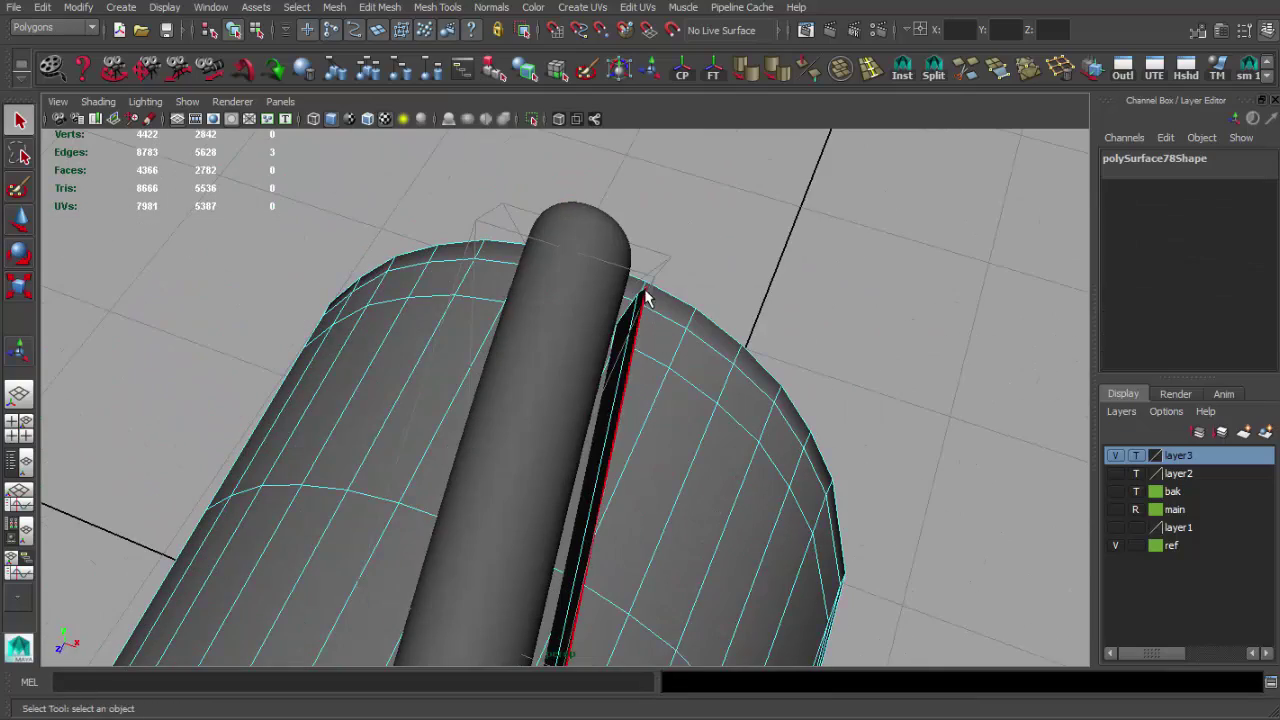
Extrude the selected body edge with Ctrl+E into a new fin strip.
key("w")
mouse_move(737, 297)
left_mouse_down("alt")
mouse_move(626, 380)
mouse_move(474, 380)
mouse_move(686, 334)
left_mouse_up("alt")
scroll(607, 421, "up", 3)
key("q")
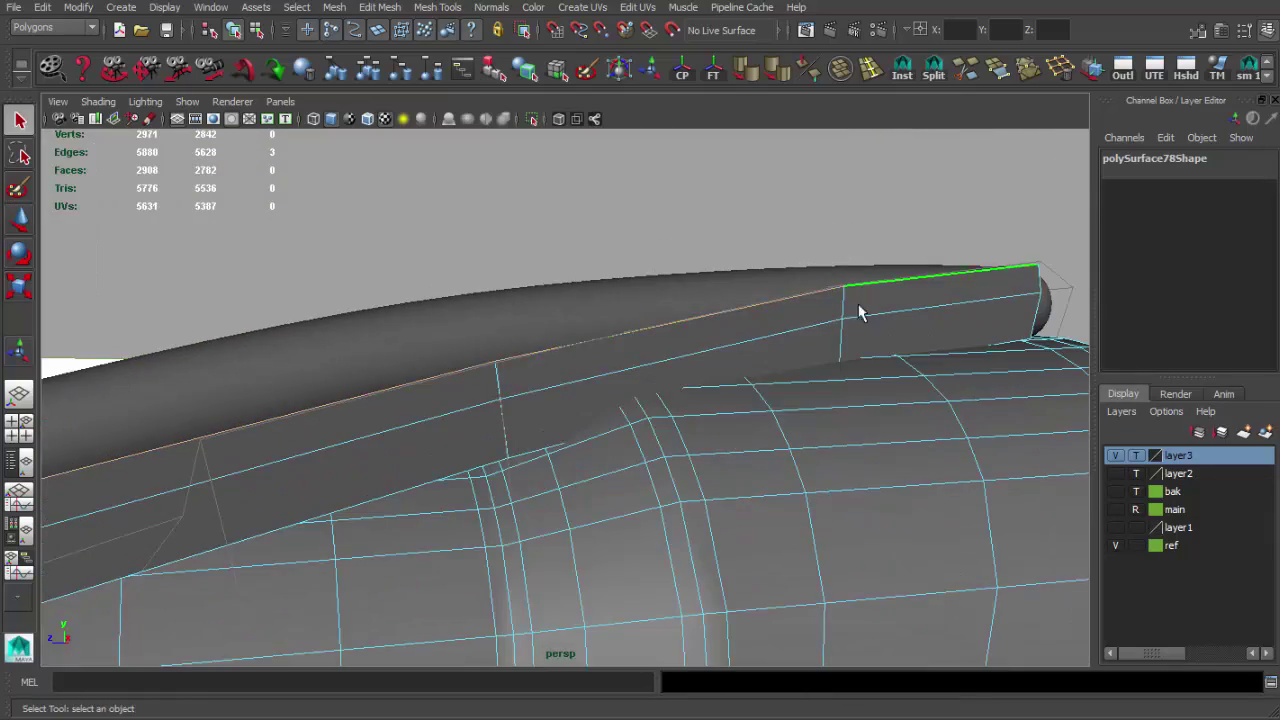
left_click_drag(859, 313, 481, 423, "alt")
key("ctrl+e")
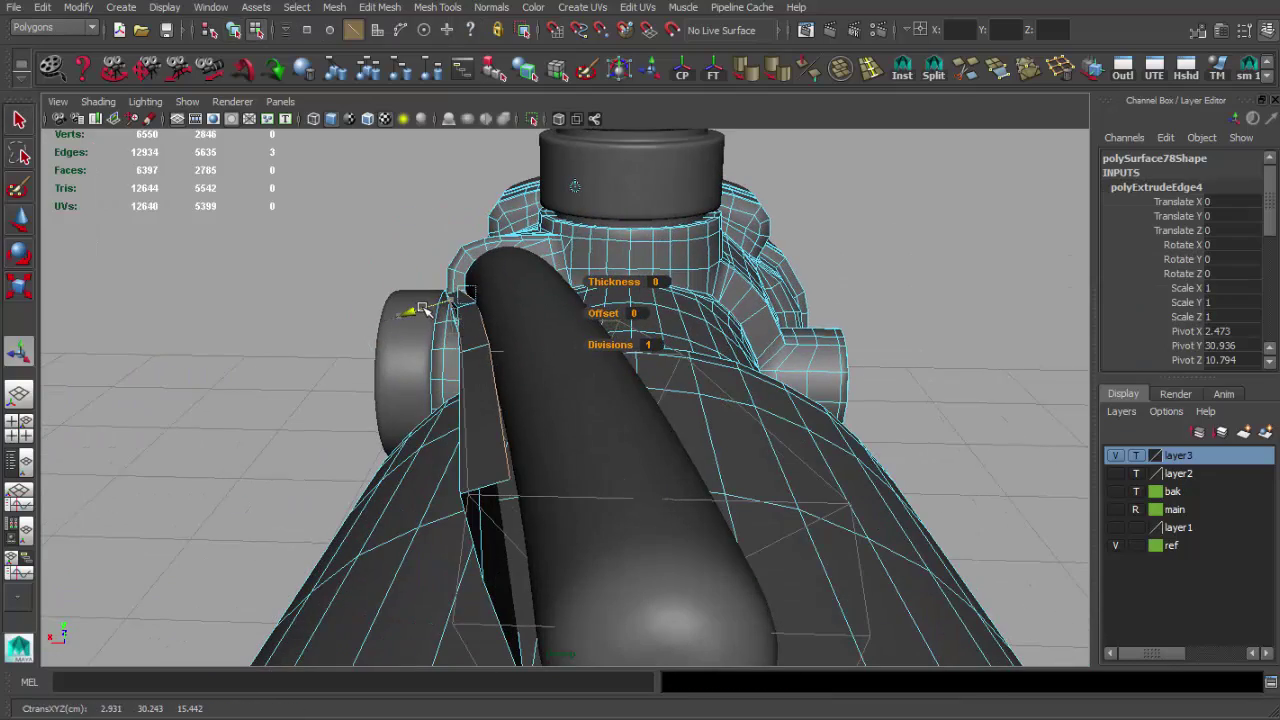
mouse_move(422, 308)
left_mouse_down("alt")
mouse_move(592, 449)
mouse_move(737, 463)
mouse_move(560, 420)
mouse_move(553, 571)
mouse_move(486, 557)
left_mouse_up("alt")
Check the fin in wireframe, then insert an edge loop across it.
key("q")
key("4")
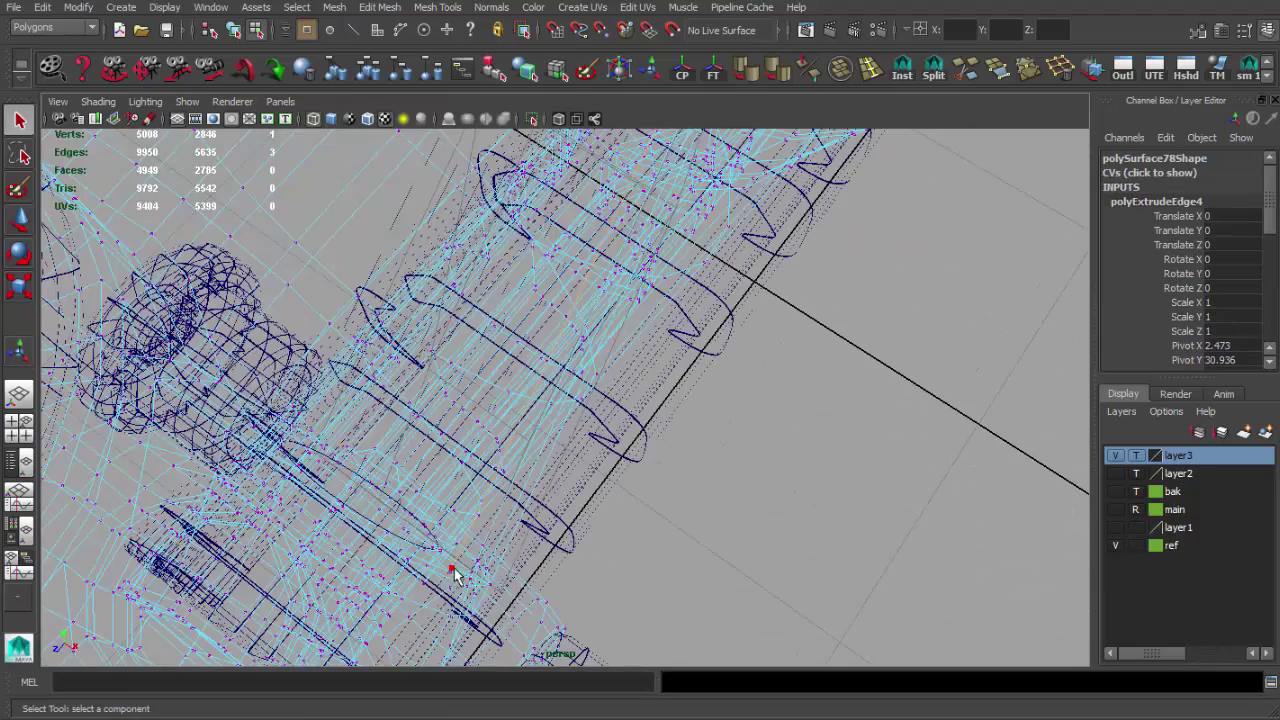
key("5")
key("w")
mouse_move(505, 475)
left_mouse_down("alt")
mouse_move(543, 571)
mouse_move(506, 537)
mouse_move(540, 338)
mouse_move(610, 350)
left_mouse_up("alt")
left_click(487, 418)
left_click_drag(487, 418, 621, 403, "alt")
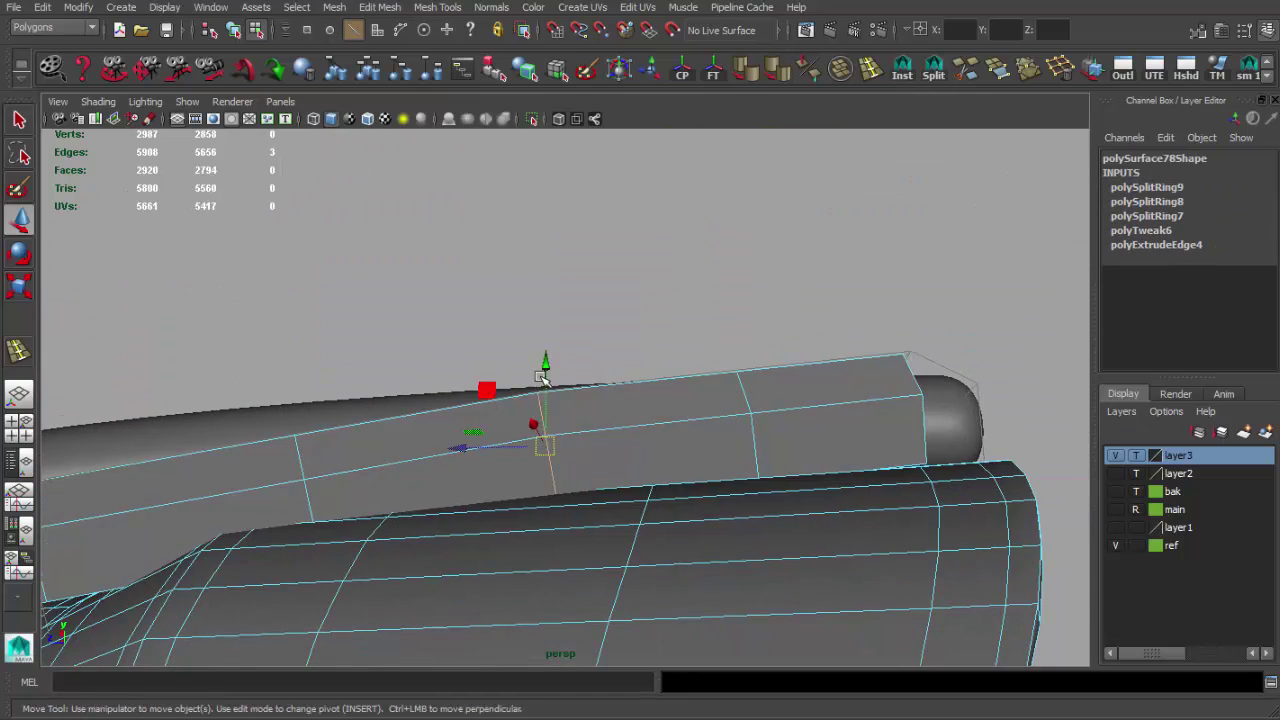
Review the finished fin on polySurface78 against the rifle reference.
left_click_drag(540, 376, 565, 385, "alt")
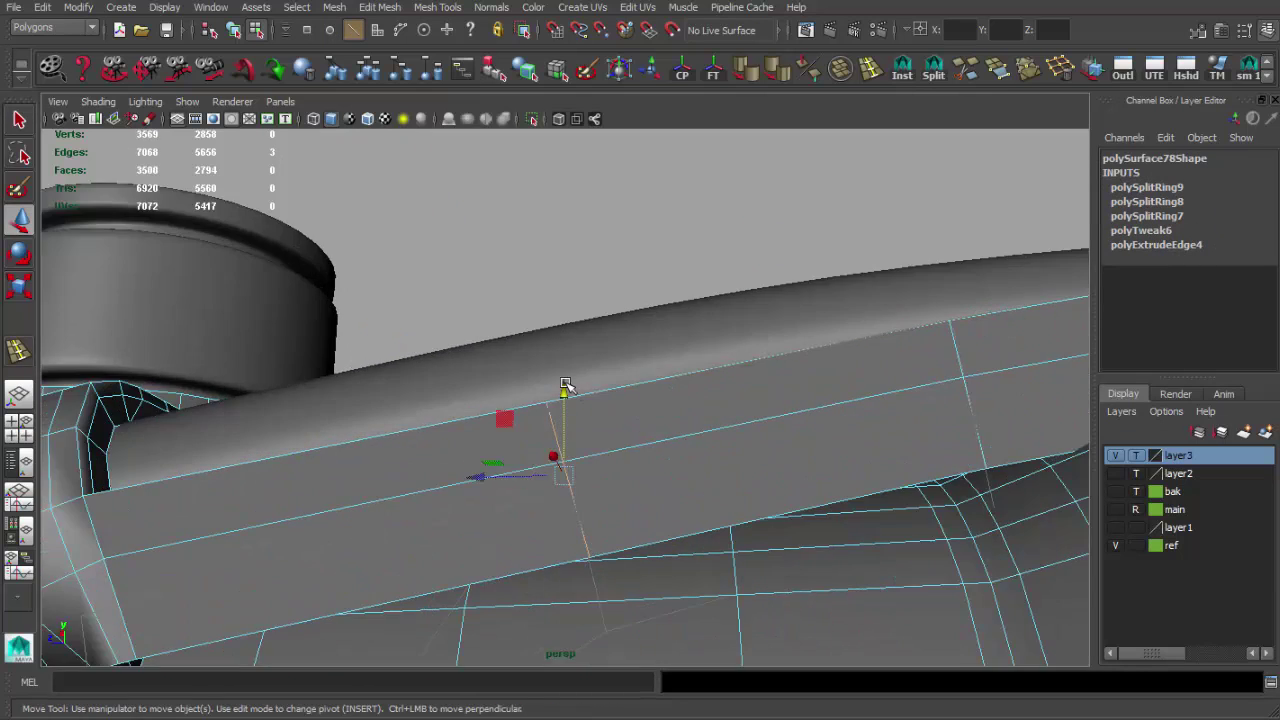
right_click_drag(565, 385, 698, 406, "alt")
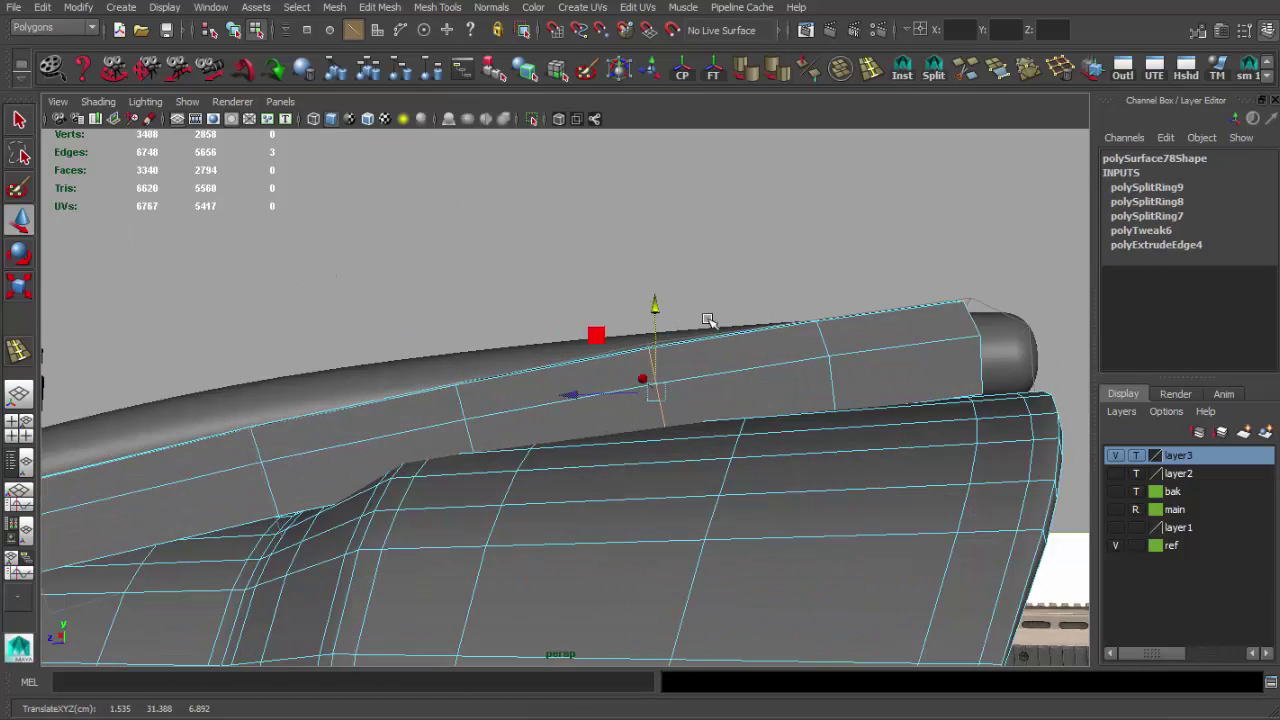
left_click(648, 368)
mouse_move(648, 368)
left_mouse_down("alt")
mouse_move(643, 289)
mouse_move(686, 374)
mouse_move(629, 429)
mouse_move(808, 585)
left_mouse_up("alt")
left_click(643, 289)
right_click_drag(808, 585, 600, 406, "alt")
mouse_move(600, 406)
left_mouse_down("alt")
mouse_move(586, 343)
mouse_move(420, 329)
mouse_move(654, 443)
mouse_move(600, 437)
mouse_move(620, 400)
left_mouse_up("alt")
mouse_move(620, 400)
right_mouse_down("alt")
mouse_move(700, 420)
mouse_move(710, 386)
right_mouse_up("alt")
Pull the fin's front lower vertex down onto the scope body.
left_click_drag(710, 386, 640, 463, "alt")
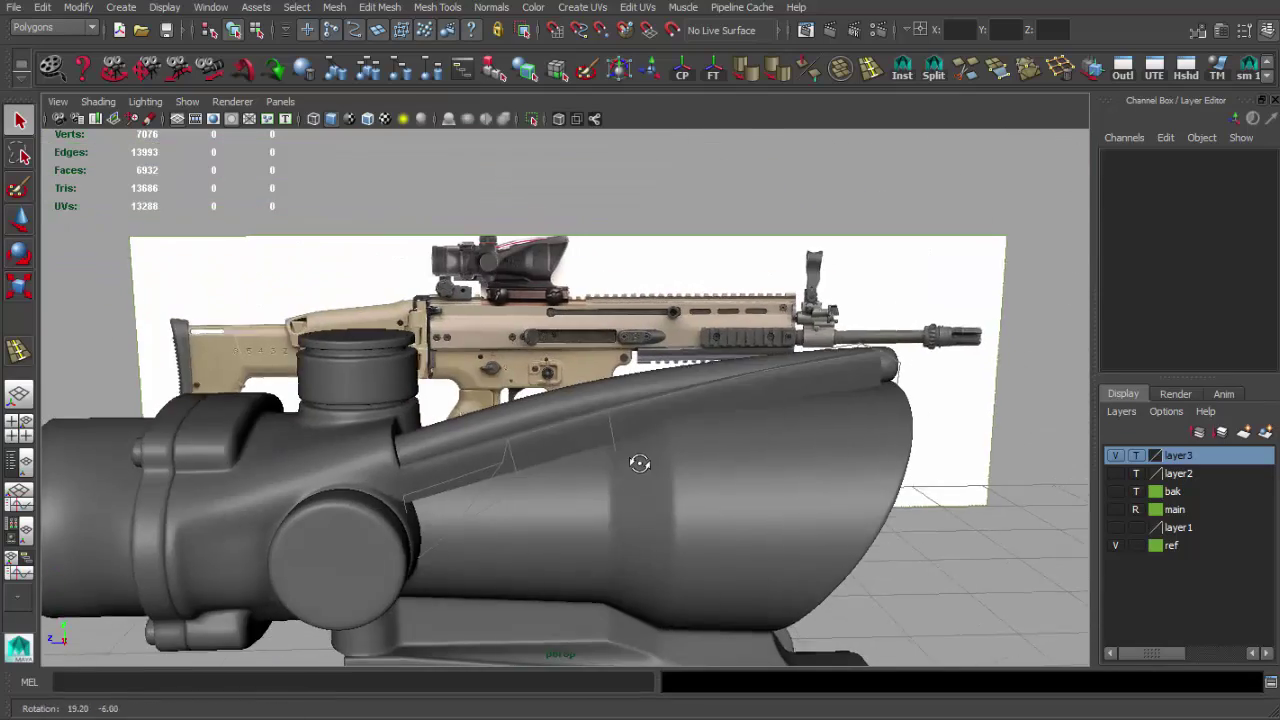
right_click_drag(620, 497, 663, 457, "alt")
mouse_move(663, 457)
left_mouse_down("alt")
mouse_move(509, 491)
mouse_move(723, 491)
mouse_move(680, 481)
mouse_move(677, 529)
mouse_move(683, 503)
mouse_move(355, 509)
mouse_move(640, 497)
left_mouse_up("alt")
mouse_move(640, 497)
right_mouse_down("alt")
mouse_move(720, 537)
mouse_move(600, 443)
mouse_move(660, 482)
right_mouse_up("alt")
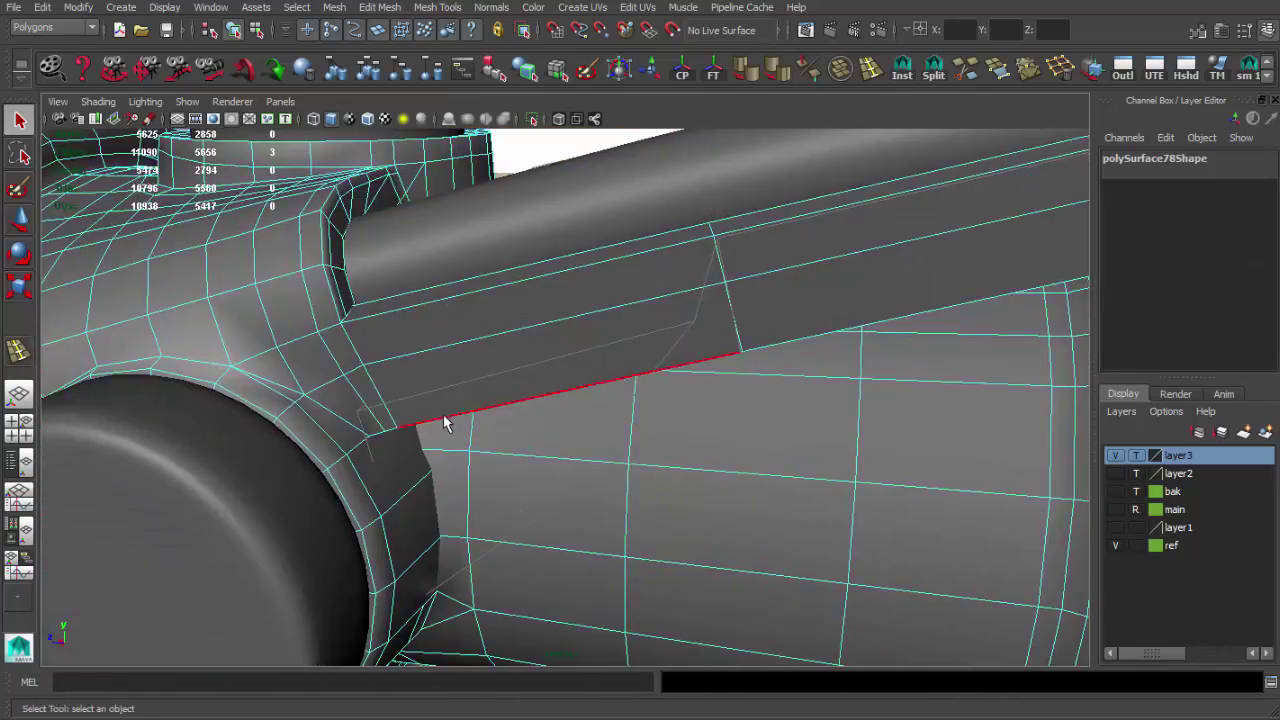
mouse_move(760, 363)
left_mouse_down("alt")
mouse_move(563, 360)
mouse_move(543, 403)
left_mouse_up("alt")
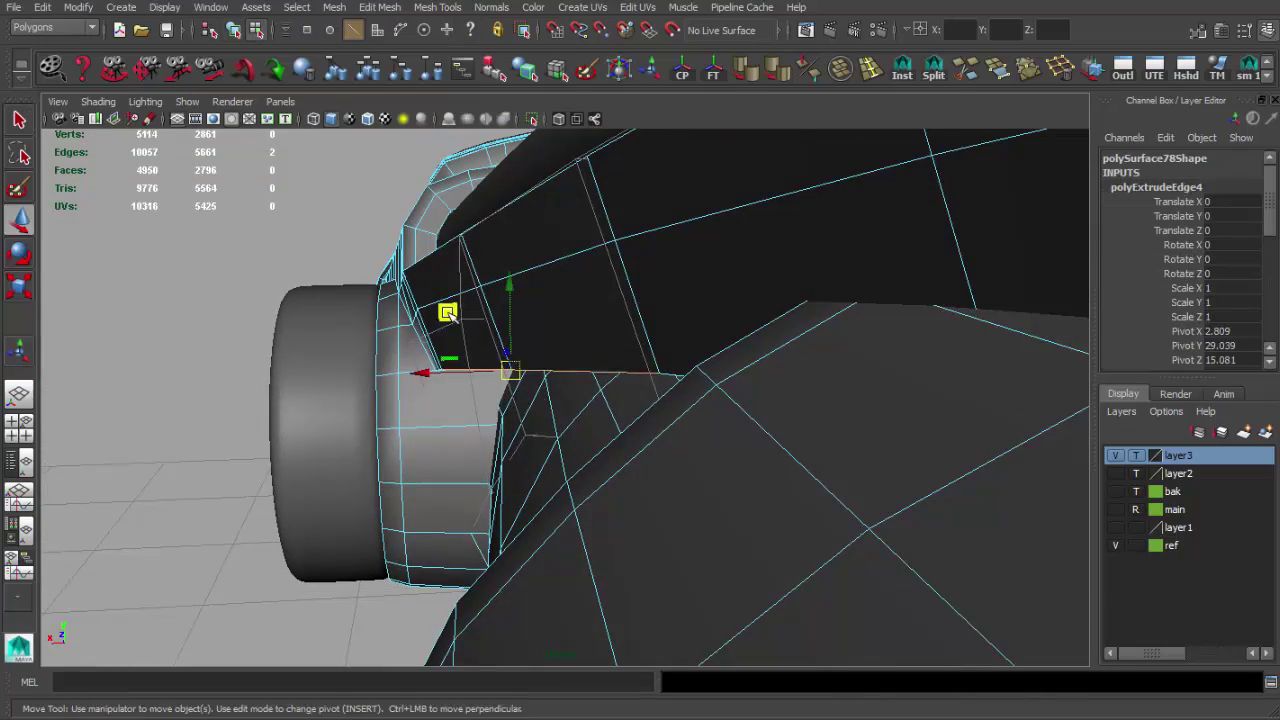
mouse_move(470, 386)
left_mouse_down("alt")
mouse_move(766, 363)
mouse_move(745, 420)
mouse_move(657, 508)
mouse_move(441, 480)
mouse_move(652, 486)
mouse_move(472, 605)
mouse_move(532, 481)
left_mouse_up("alt")
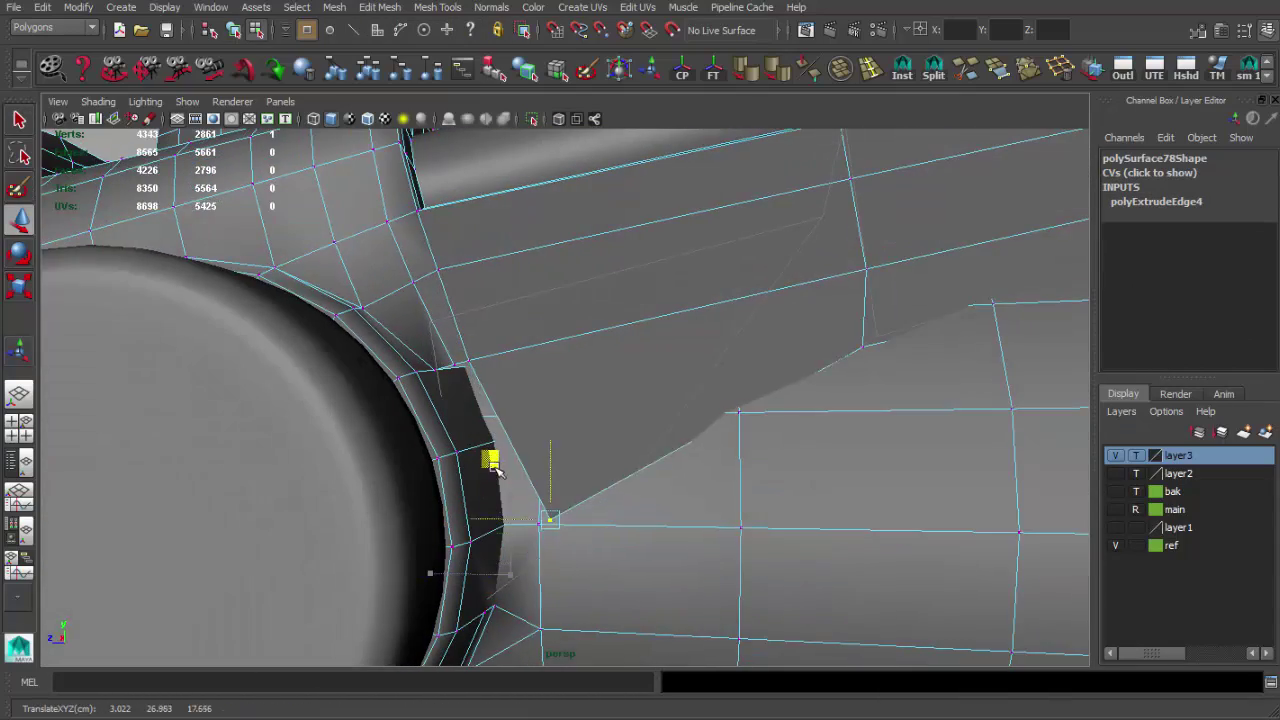
mouse_move(555, 452)
left_mouse_down("alt")
mouse_move(425, 471)
mouse_move(628, 497)
left_mouse_up("alt")
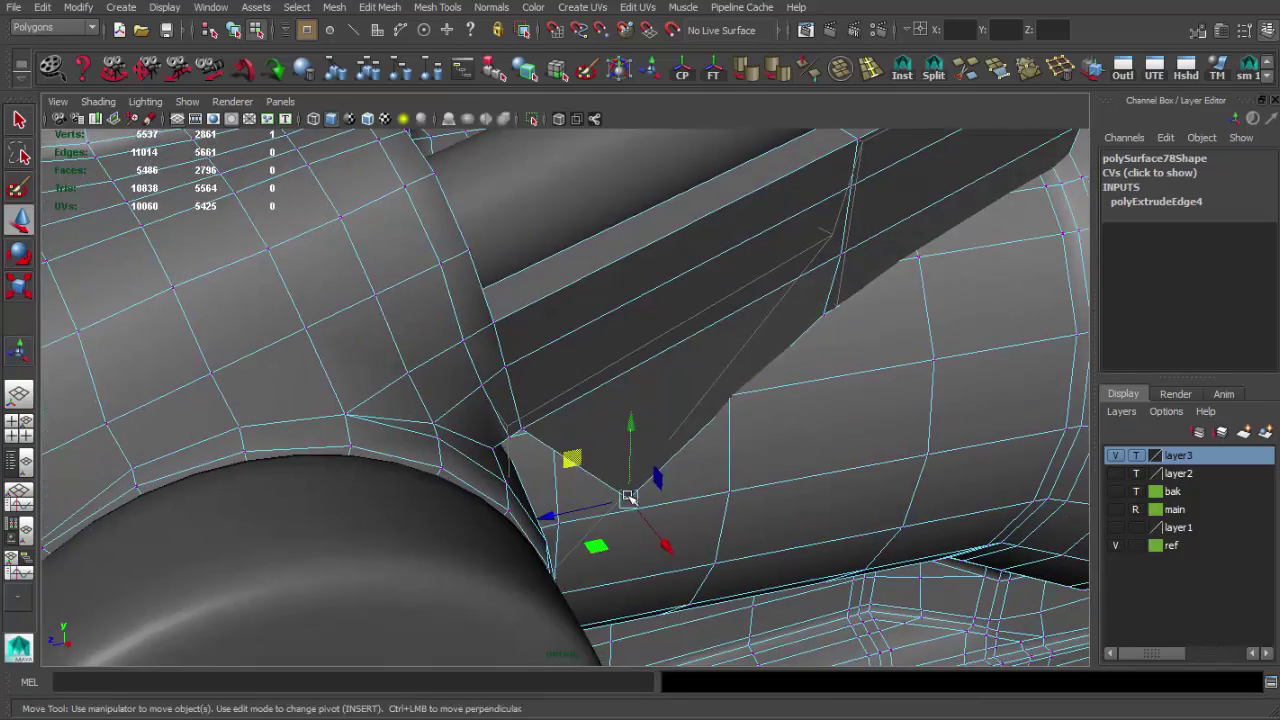
mouse_move(565, 565)
left_mouse_down("alt")
mouse_move(557, 480)
mouse_move(573, 360)
mouse_move(430, 435)
mouse_move(400, 520)
mouse_move(440, 444)
mouse_move(617, 491)
mouse_move(546, 543)
mouse_move(580, 514)
mouse_move(576, 350)
left_mouse_up("alt")
key("q")
Select the fin's lower edge near the body and inspect its vertices in wireframe.
mouse_move(662, 263)
left_mouse_down("alt")
mouse_move(614, 380)
mouse_move(691, 397)
mouse_move(607, 375)
mouse_move(586, 443)
left_mouse_up("alt")
left_click(607, 375)
key("F10")
left_click(480, 457)
left_click_drag(480, 457, 533, 490, "alt")
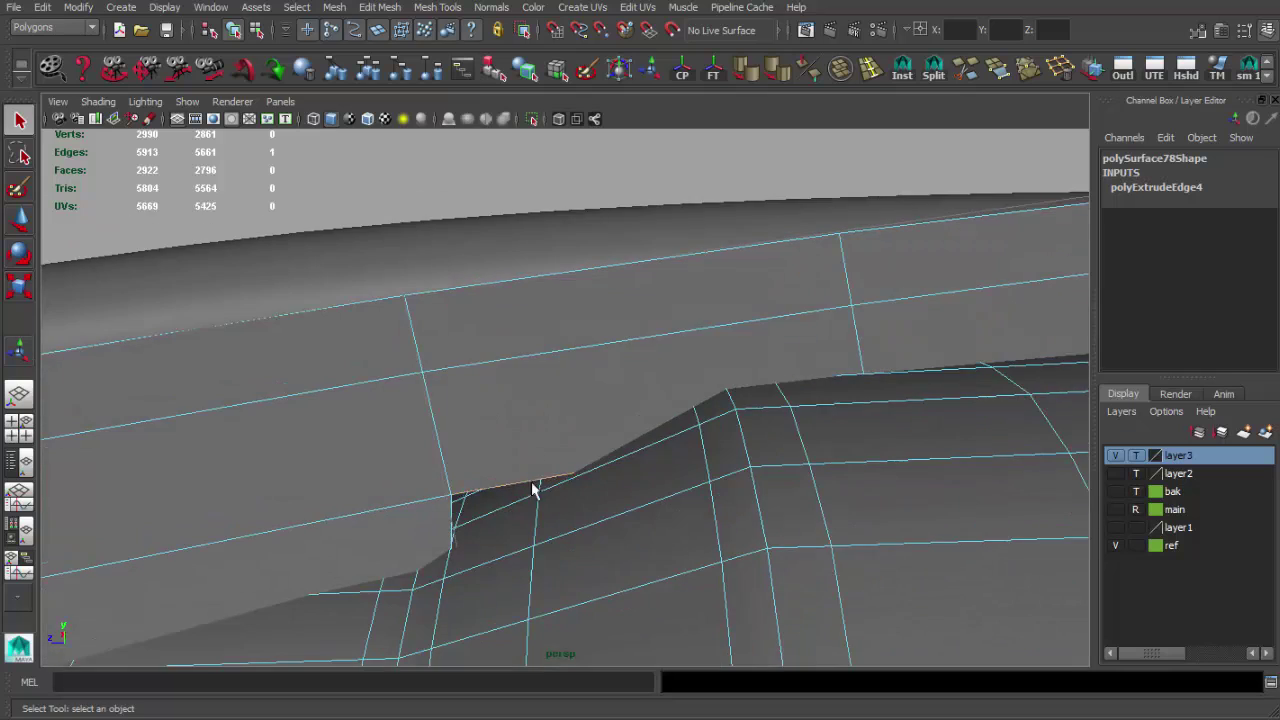
mouse_move(670, 371)
left_mouse_down("alt")
mouse_move(709, 451)
mouse_move(470, 498)
left_mouse_up("alt")
key("4")
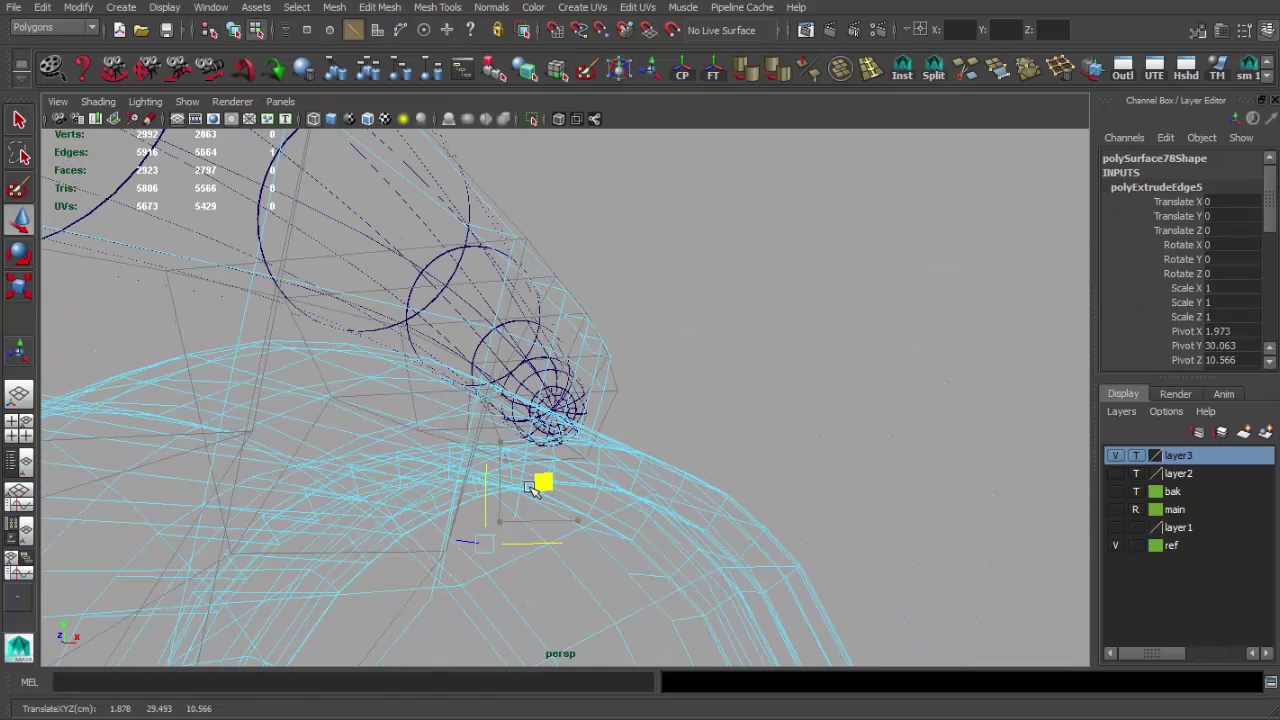
key("F9")
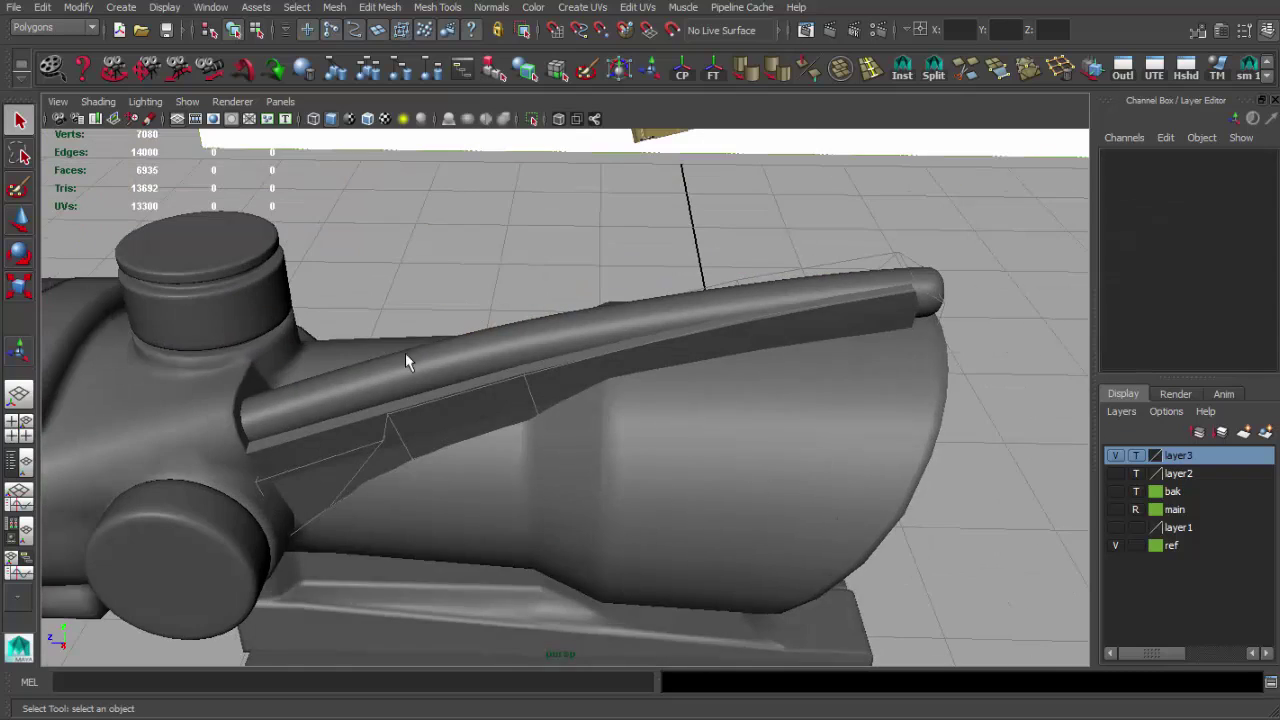
left_click(405, 360)
Deselect the mesh and hide layer3 to view the fin faces.
left_click(714, 270)
mouse_move(714, 270)
left_mouse_down("alt")
mouse_move(597, 353)
mouse_move(618, 384)
left_mouse_up("alt")
left_click(1116, 456)
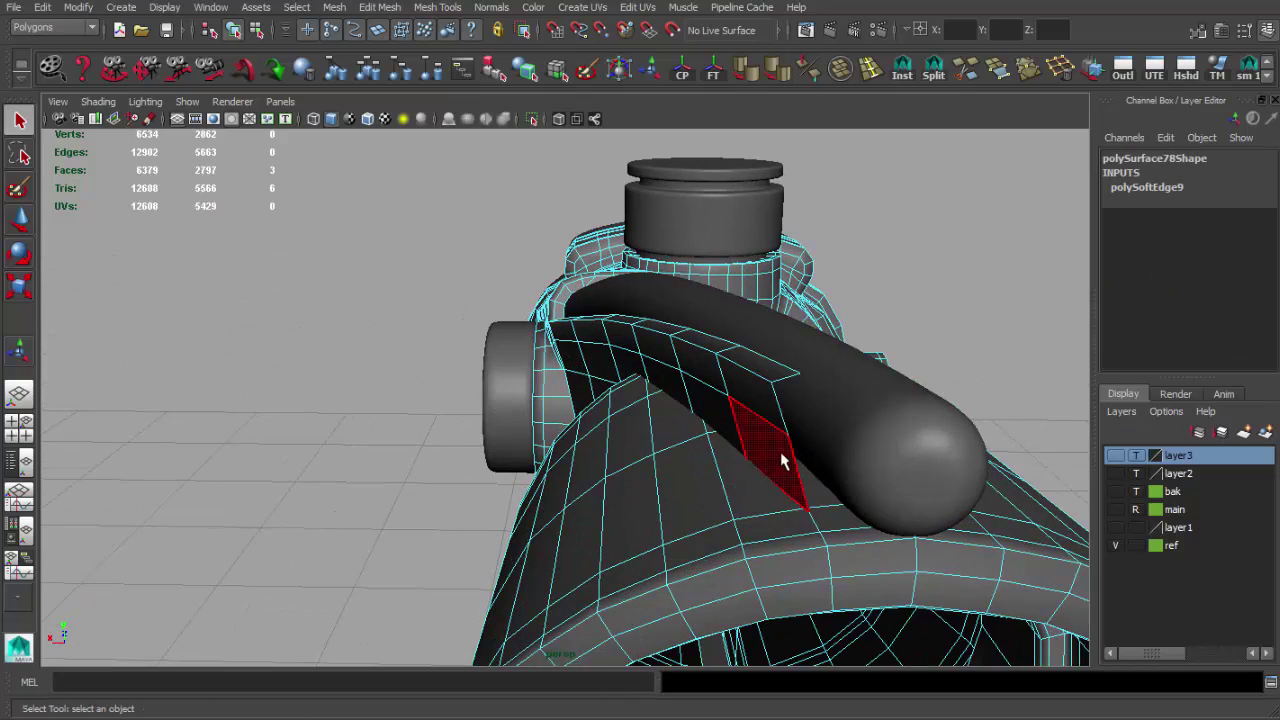
key("w")
left_click_drag(848, 478, 700, 467, "alt")
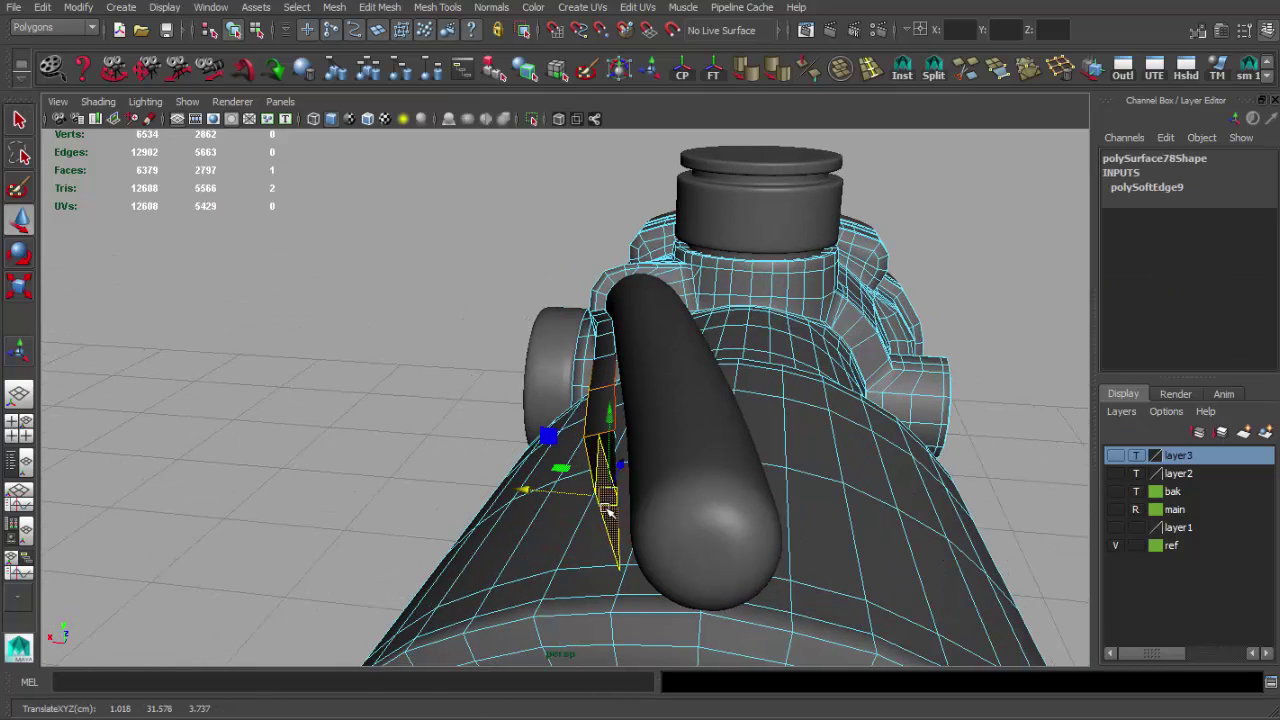
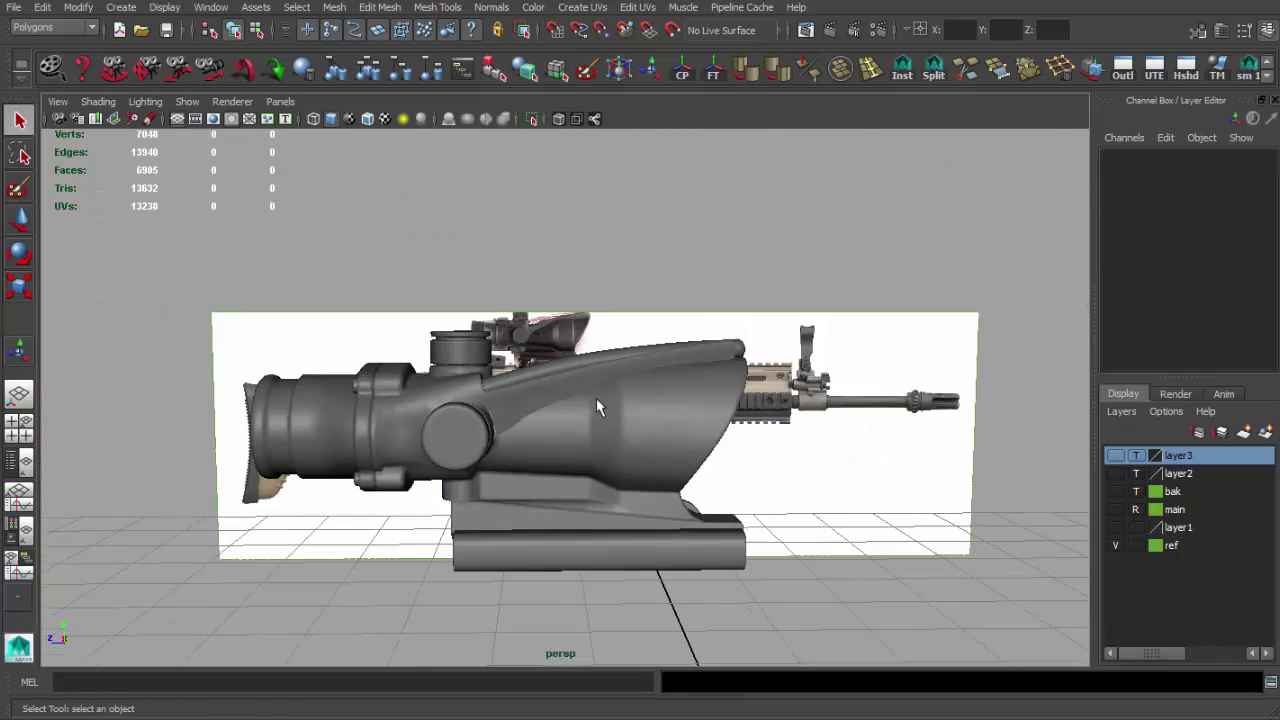
Insert three edge loops across the scope body near the fiber-optic tube.
right_click(568, 392)
left_click_drag(568, 392, 690, 314, "alt")
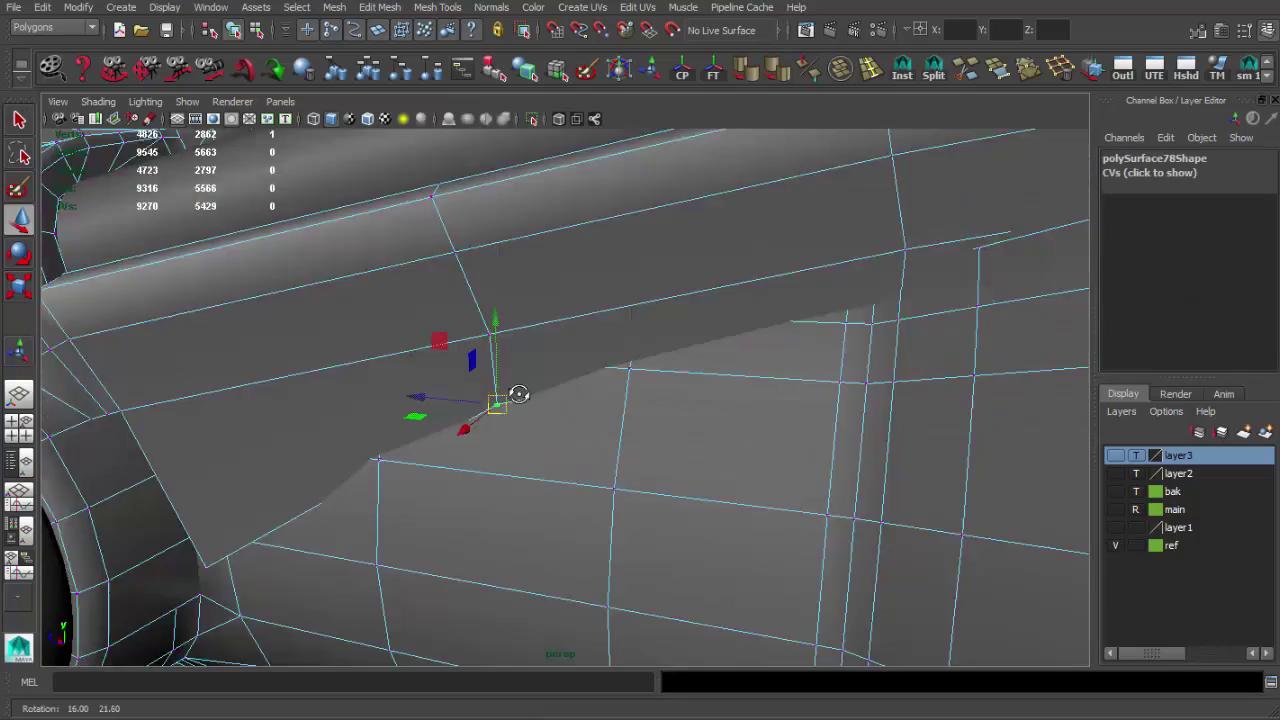
mouse_move(519, 394)
left_mouse_down("alt")
mouse_move(412, 403)
mouse_move(378, 348)
left_mouse_up("alt")
left_click(540, 436)
right_click_drag(540, 436, 766, 408, "alt")
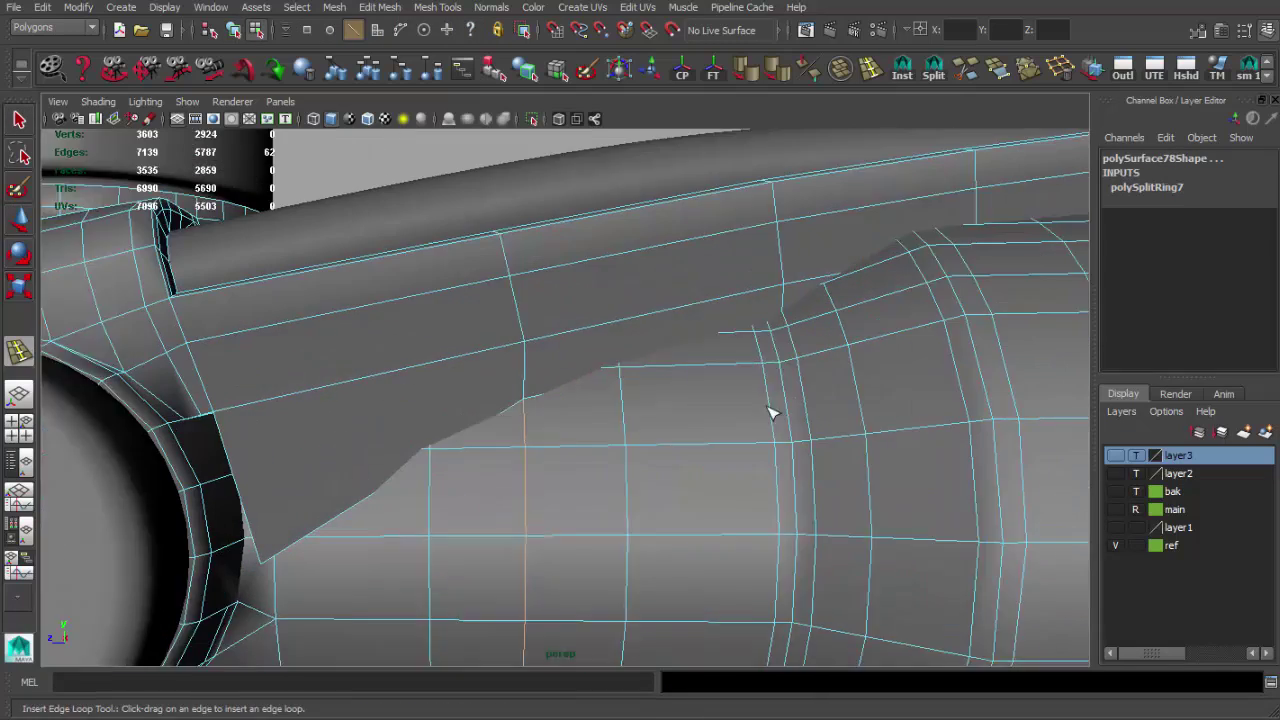
left_click(519, 244)
mouse_move(519, 244)
left_mouse_down("alt")
mouse_move(606, 320)
mouse_move(560, 248)
left_mouse_up("alt")
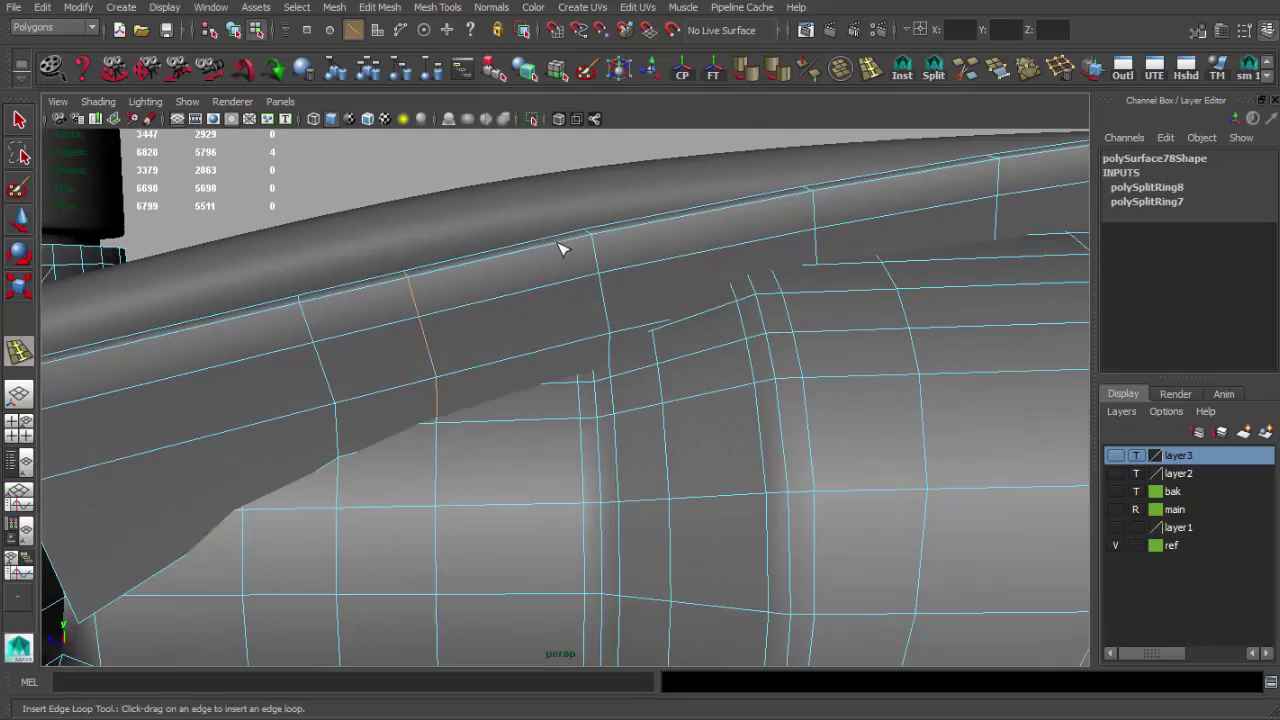
left_click(636, 271)
left_click_drag(636, 271, 583, 396, "alt")
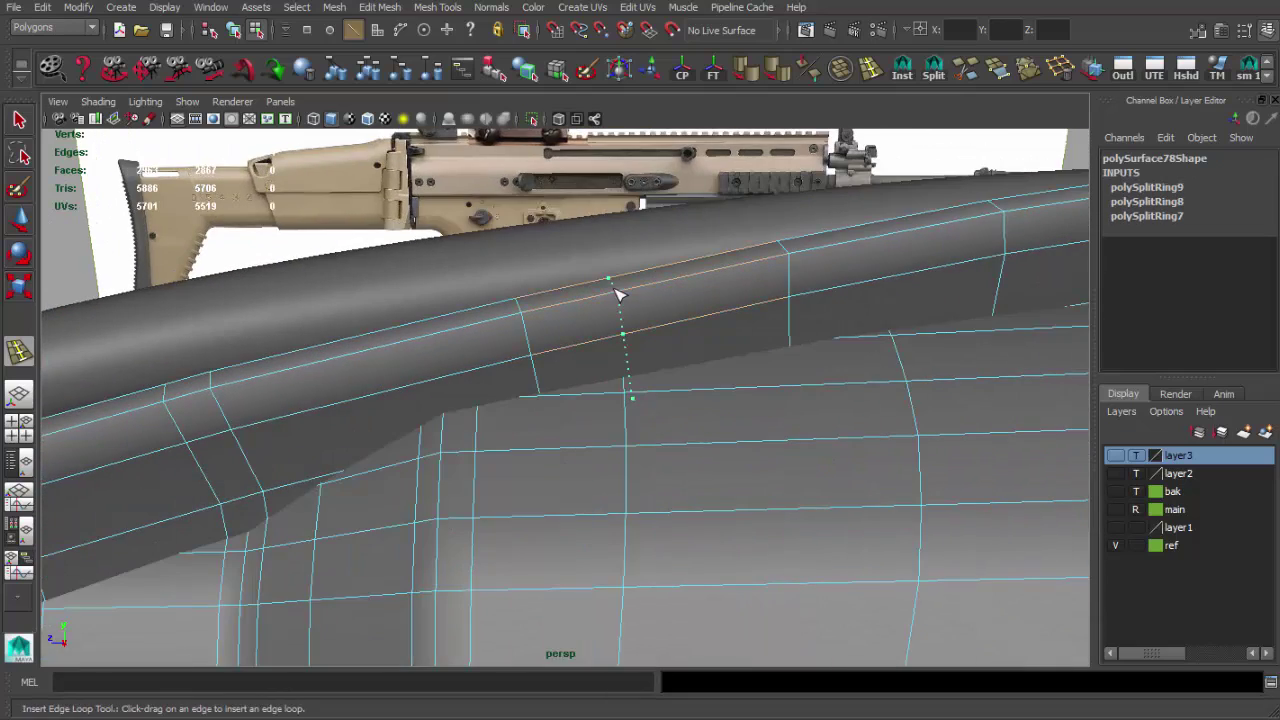
Add a fourth edge loop along the scope body toward its front end.
key("q")
mouse_move(585, 352)
left_mouse_down("alt")
mouse_move(545, 382)
mouse_move(534, 349)
mouse_move(591, 400)
left_mouse_up("alt")
right_click_drag(587, 357, 577, 490, "shift")
key("F8")
mouse_move(537, 390)
left_mouse_down("alt")
mouse_move(545, 416)
mouse_move(600, 380)
left_mouse_up("alt")
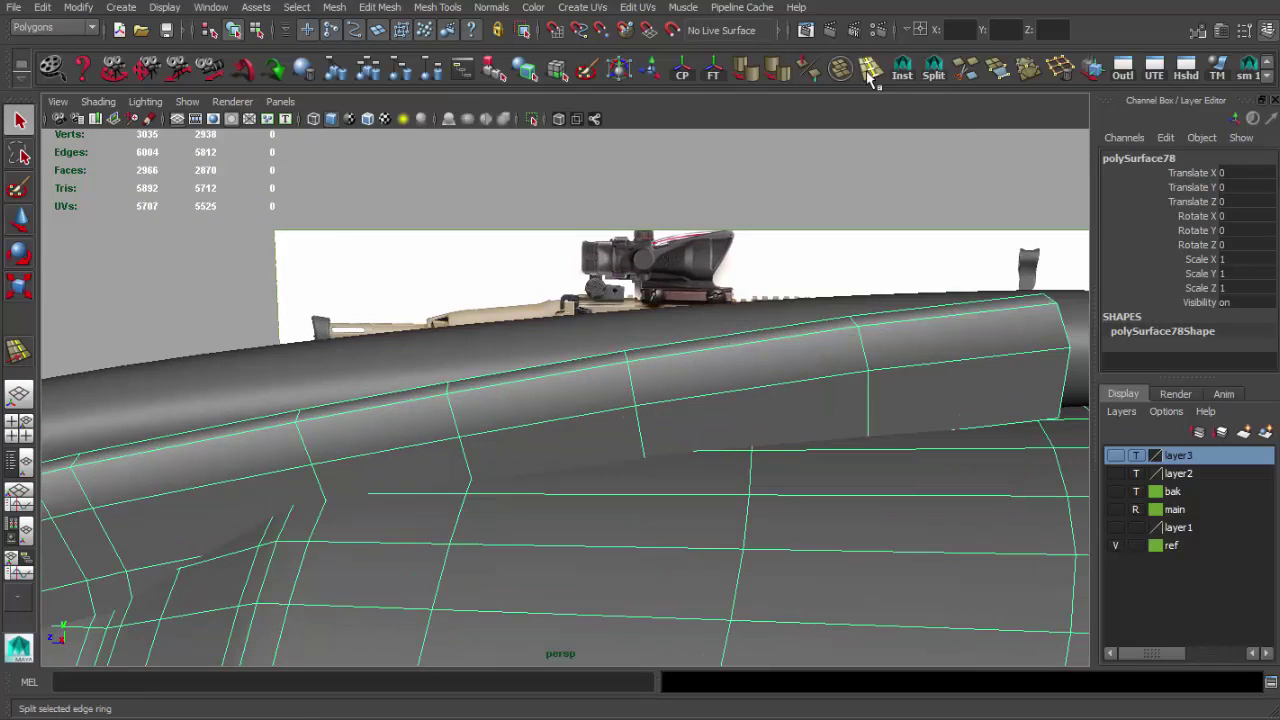
left_click_drag(843, 345, 840, 343)
mouse_move(840, 343)
left_mouse_down("alt")
mouse_move(731, 314)
mouse_move(740, 350)
mouse_move(705, 380)
left_mouse_up("alt")
Select a vertex at the tube's front end with the Move tool, in side view.
key("q")
mouse_move(718, 488)
left_mouse_down("alt")
mouse_move(640, 440)
mouse_move(660, 410)
left_mouse_up("alt")
left_click(658, 405)
key("w")
key("space")
key("space")
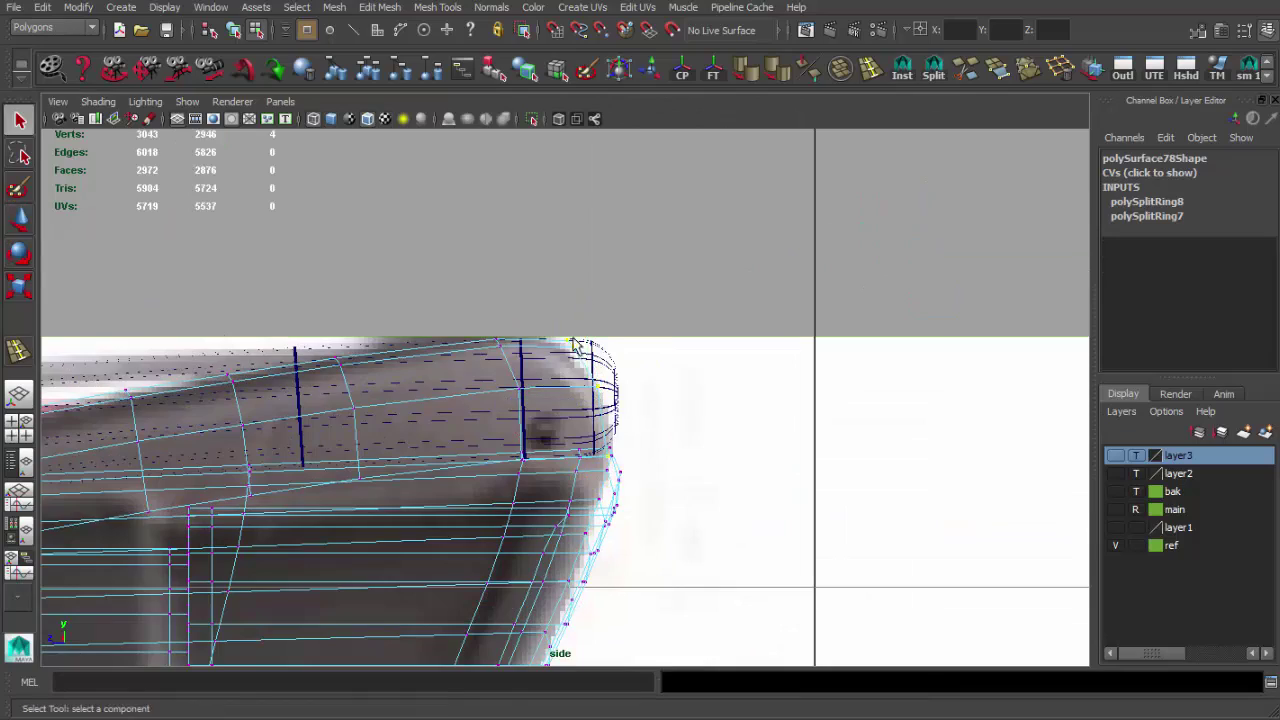
Select the edge at the fiber-optic tube's front end in perspective view.
key("space")
right_click_drag(674, 400, 674, 380)
mouse_move(674, 380)
left_mouse_down("alt")
mouse_move(523, 277)
mouse_move(689, 371)
mouse_move(812, 397)
left_mouse_up("alt")
left_click(689, 371)
mouse_move(689, 331)
left_mouse_down("alt")
mouse_move(383, 325)
mouse_move(470, 300)
mouse_move(620, 386)
mouse_move(542, 290)
mouse_move(799, 327)
mouse_move(656, 425)
left_mouse_up("alt")
key("F8")
left_click(666, 409)
left_click(699, 492)
mouse_move(699, 492)
left_mouse_down("alt")
mouse_move(640, 443)
mouse_move(479, 438)
left_mouse_up("alt")
Extrude the tube's front edge forward and merge the end vertices.
key("ctrl+e")
mouse_move(412, 468)
left_mouse_down("alt")
mouse_move(583, 453)
mouse_move(523, 458)
mouse_move(557, 483)
left_mouse_up("alt")
key("4")
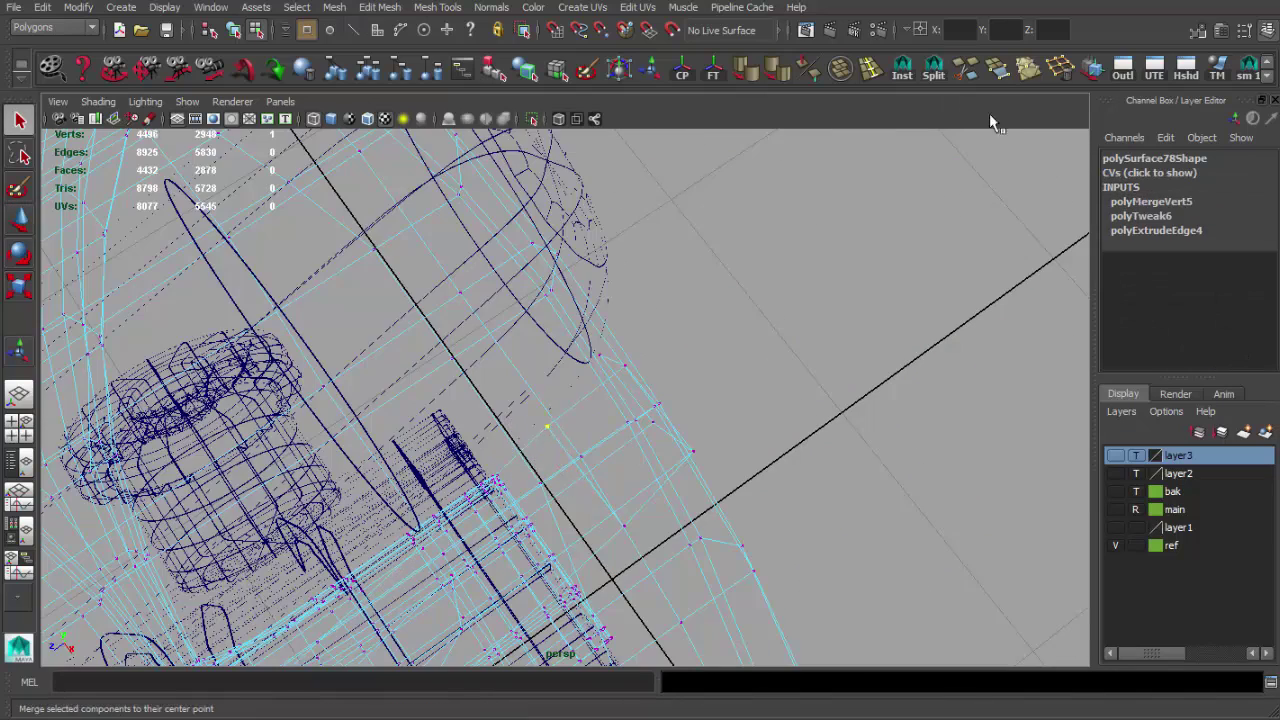
key("5")
key("F8")
mouse_move(585, 417)
left_mouse_down("alt")
mouse_move(443, 300)
mouse_move(518, 371)
left_mouse_up("alt")
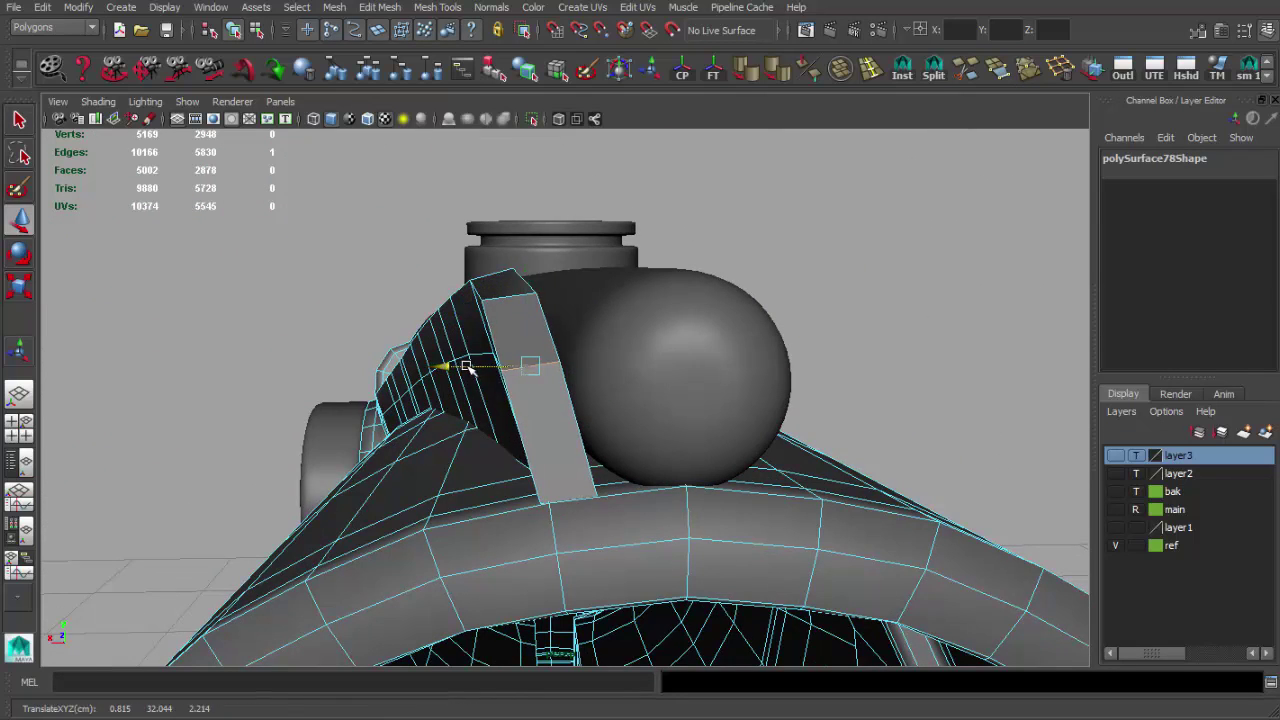
Adjust the merged vertices with the Move tool from a lower side angle.
key("q")
mouse_move(515, 290)
left_mouse_down("alt")
mouse_move(541, 303)
mouse_move(480, 232)
left_mouse_up("alt")
key("q")
key("w")
mouse_move(520, 356)
left_mouse_down("alt")
mouse_move(530, 402)
mouse_move(594, 354)
mouse_move(537, 347)
left_mouse_up("alt")
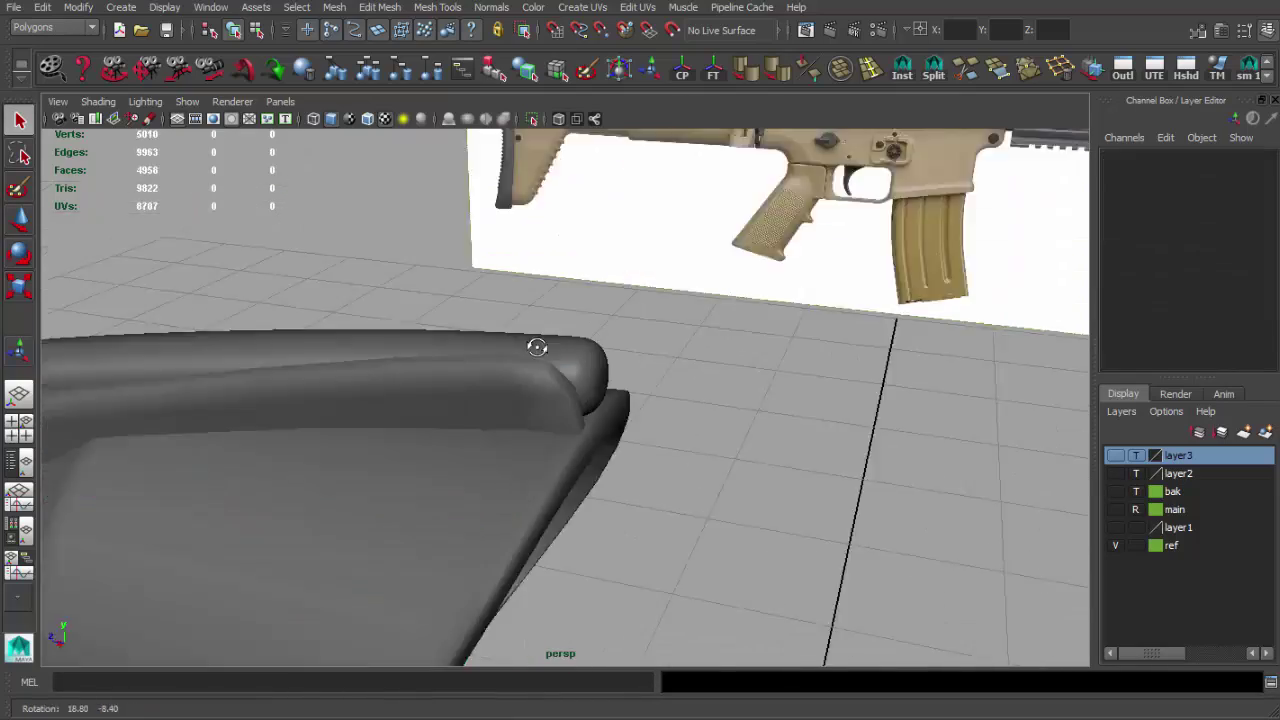
Frame the scope body and inspect its topology in wireframe.
left_click(537, 347)
key("f")
right_click_drag(543, 366, 745, 412, "alt")
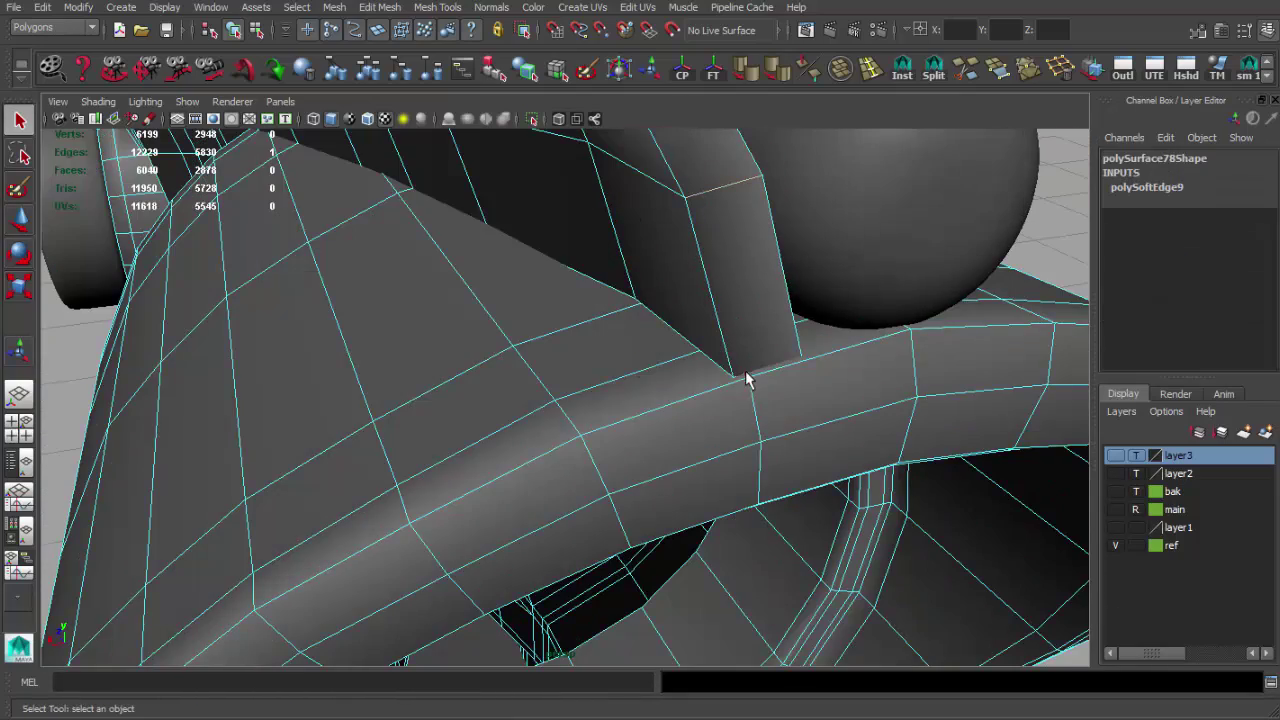
key("4")
scroll(655, 355, "down", 3)
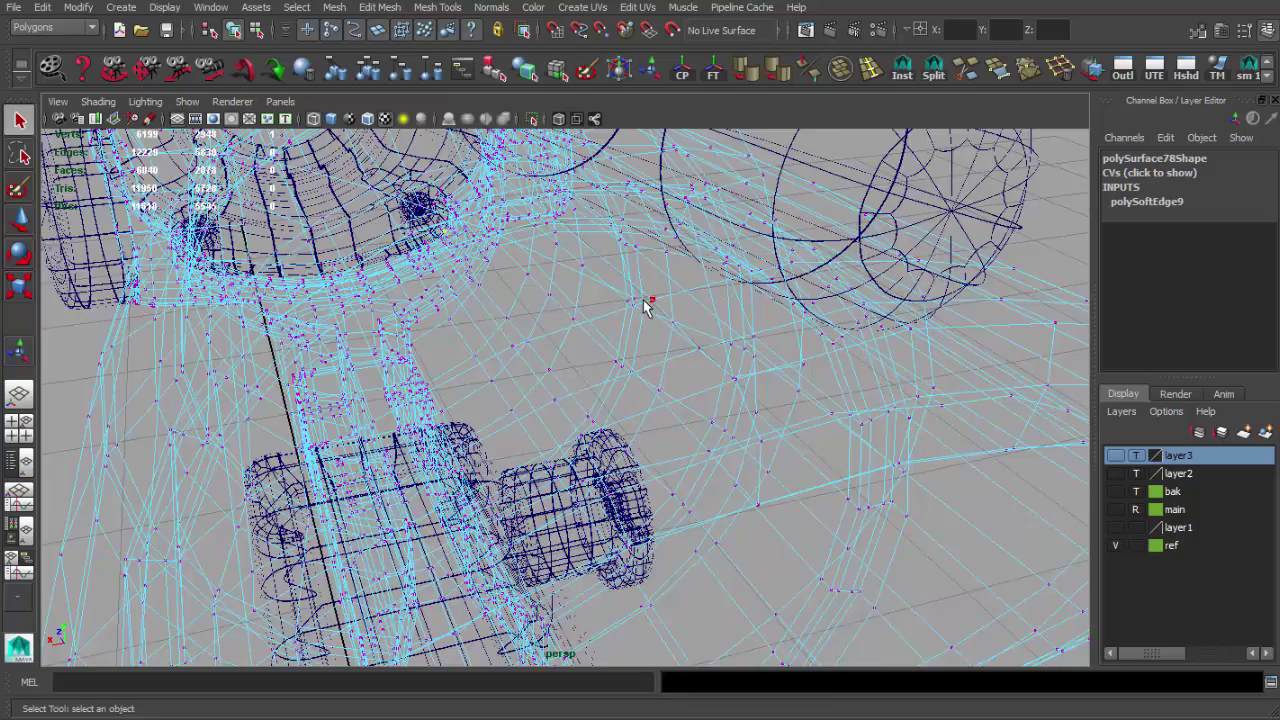
scroll(640, 300, "up", 3)
scroll(620, 280, "up", 2)
key("5")
key("w")
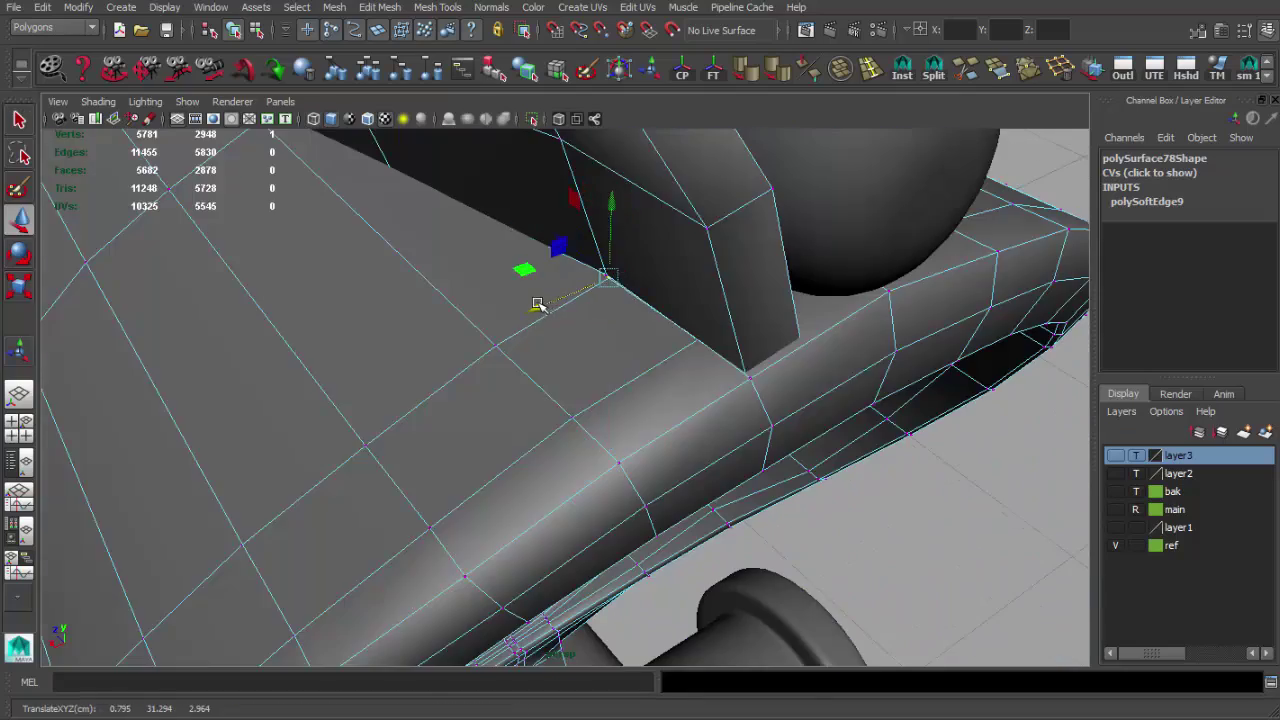
Select two adjacent body faces, then reselect the scope body and zoom in close.
mouse_move(537, 305)
left_mouse_down("alt")
mouse_move(654, 271)
mouse_move(613, 374)
mouse_move(608, 449)
left_mouse_up("alt")
key("ctrl+F11")
key("w")
key("q")
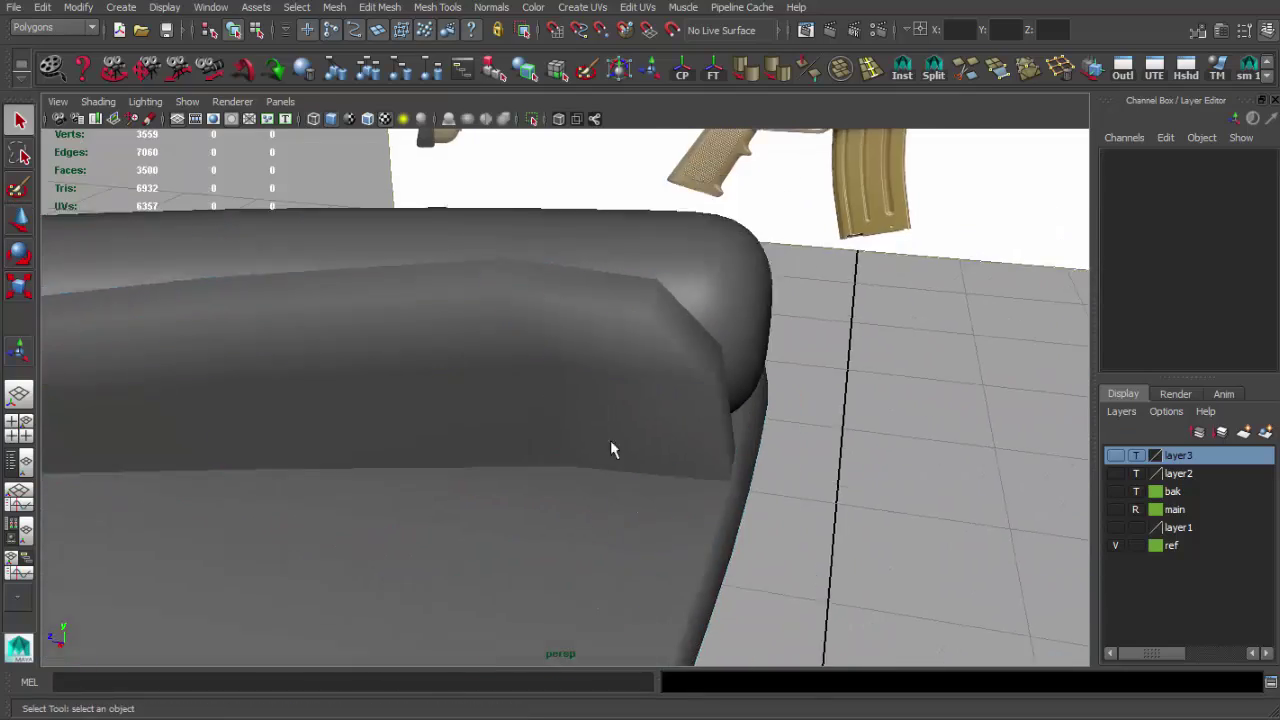
left_click(608, 449)
left_click_drag(529, 400, 600, 380, "alt")
right_click_drag(600, 380, 679, 347, "alt")
left_click_drag(679, 347, 568, 354, "alt")
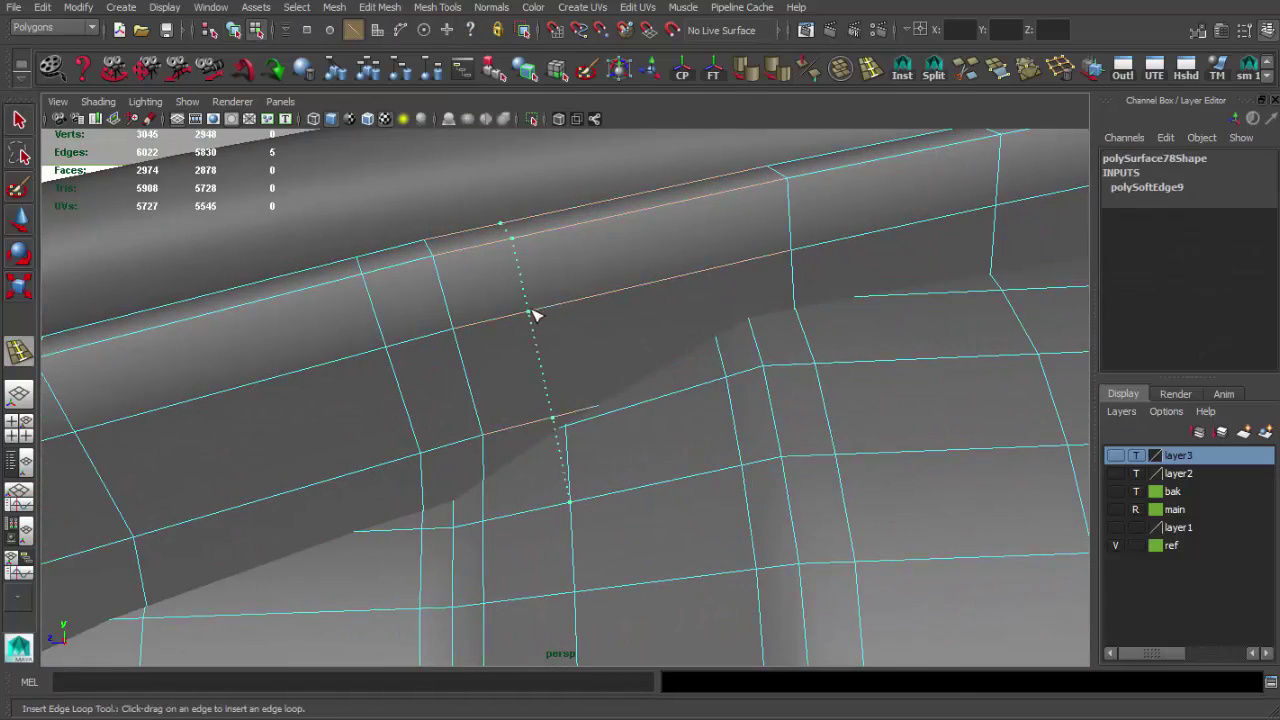
Insert an edge loop on the scope body near the tube junction.
left_click(533, 315)
mouse_move(533, 315)
left_mouse_down("alt")
mouse_move(626, 357)
mouse_move(541, 267)
mouse_move(652, 320)
left_mouse_up("alt")
key("q")
left_click(779, 357)
mouse_move(597, 334)
right_mouse_down("alt")
mouse_move(779, 357)
mouse_move(678, 392)
right_mouse_up("alt")
mouse_move(678, 392)
left_mouse_down("alt")
mouse_move(494, 314)
mouse_move(523, 326)
mouse_move(523, 343)
mouse_move(429, 299)
mouse_move(380, 294)
mouse_move(429, 323)
mouse_move(331, 306)
mouse_move(595, 303)
mouse_move(630, 401)
left_mouse_up("alt")
right_click_drag(630, 401, 612, 399, "alt")
Cut a first split edge between the tube and the body with the Split Polygon Tool.
left_click(537, 406)
mouse_move(537, 406)
left_mouse_down("alt")
mouse_move(634, 464)
mouse_move(913, 85)
left_mouse_up("alt")
left_click(935, 72)
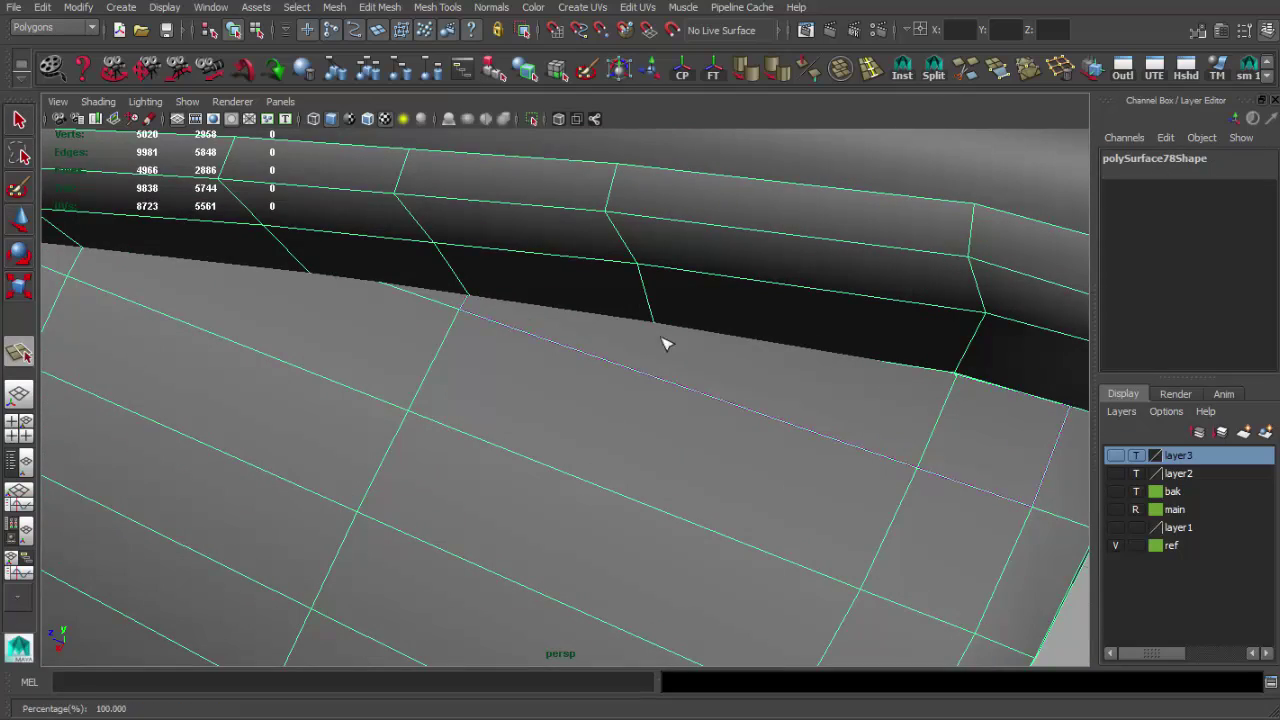
mouse_move(465, 303)
left_mouse_down("alt")
mouse_move(843, 271)
mouse_move(474, 411)
left_mouse_up("alt")
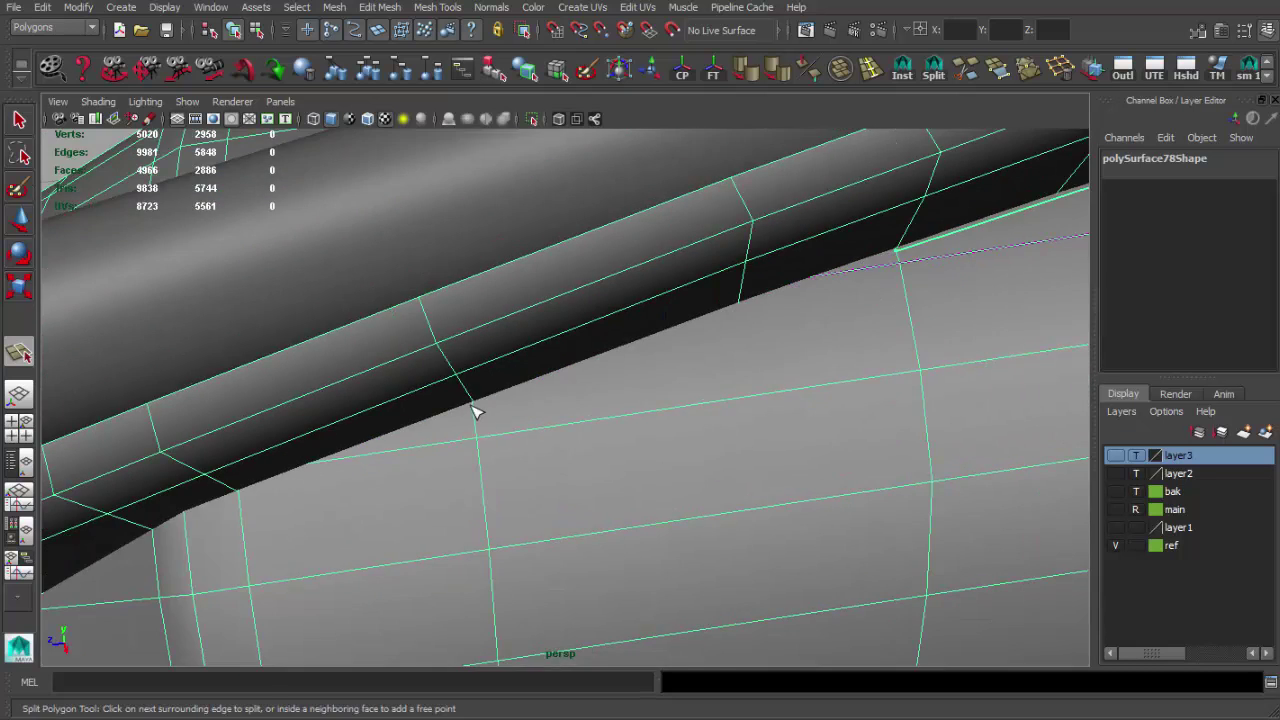
right_click_drag(520, 403, 612, 370, "alt")
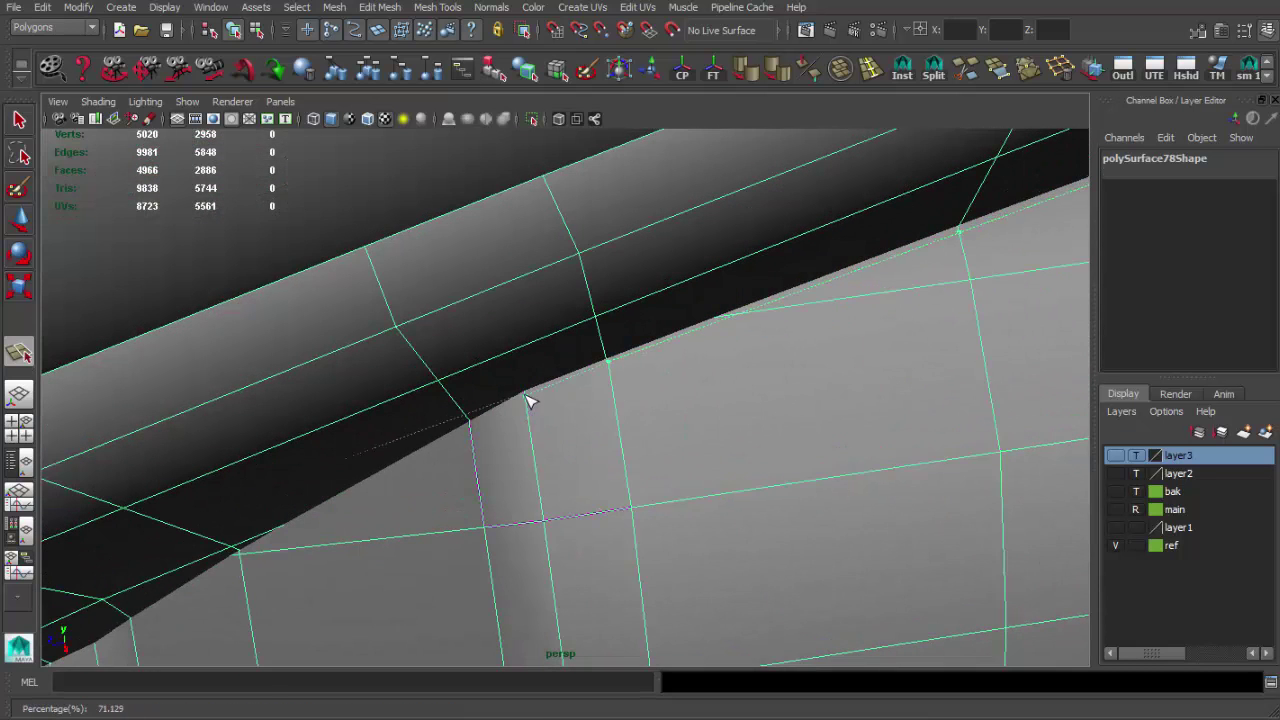
left_click(474, 430)
key("Return")
Cut two more polygon splits along the tube-to-body junction.
mouse_move(474, 430)
left_mouse_down("alt")
mouse_move(586, 371)
mouse_move(566, 366)
mouse_move(586, 434)
mouse_move(672, 376)
left_mouse_up("alt")
middle_click_drag(672, 376, 745, 337, "alt")
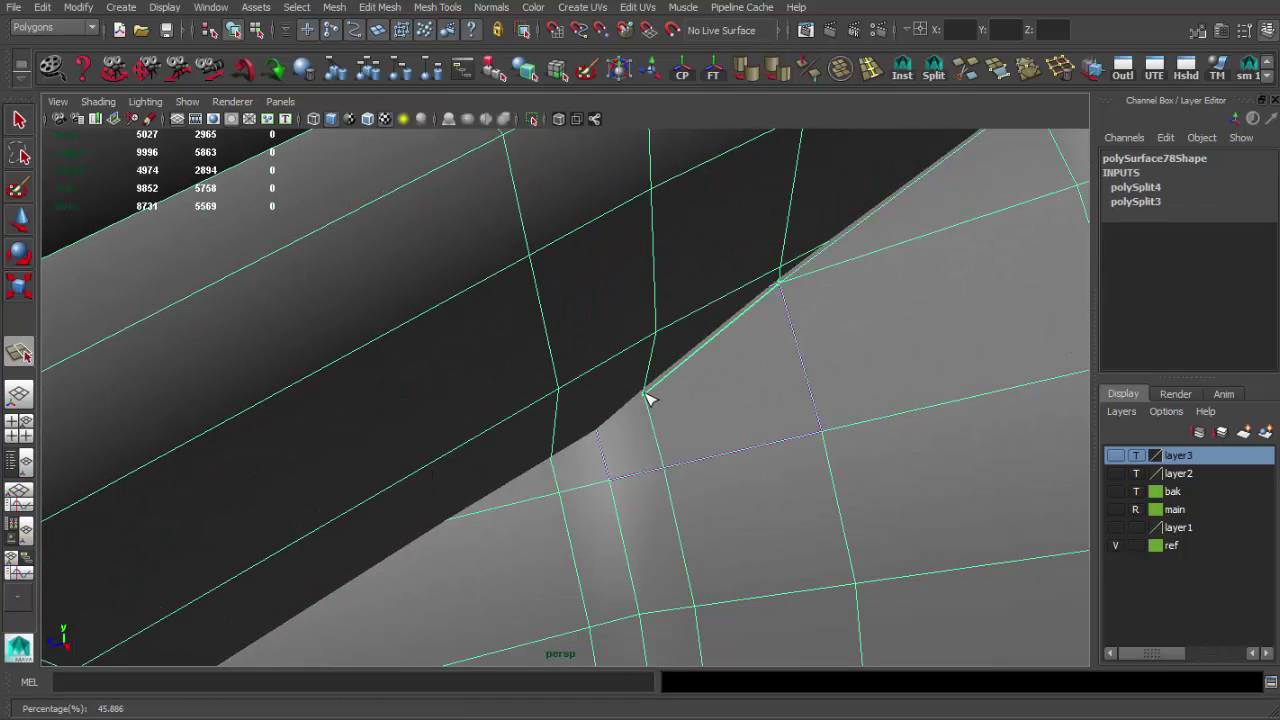
key("Return")
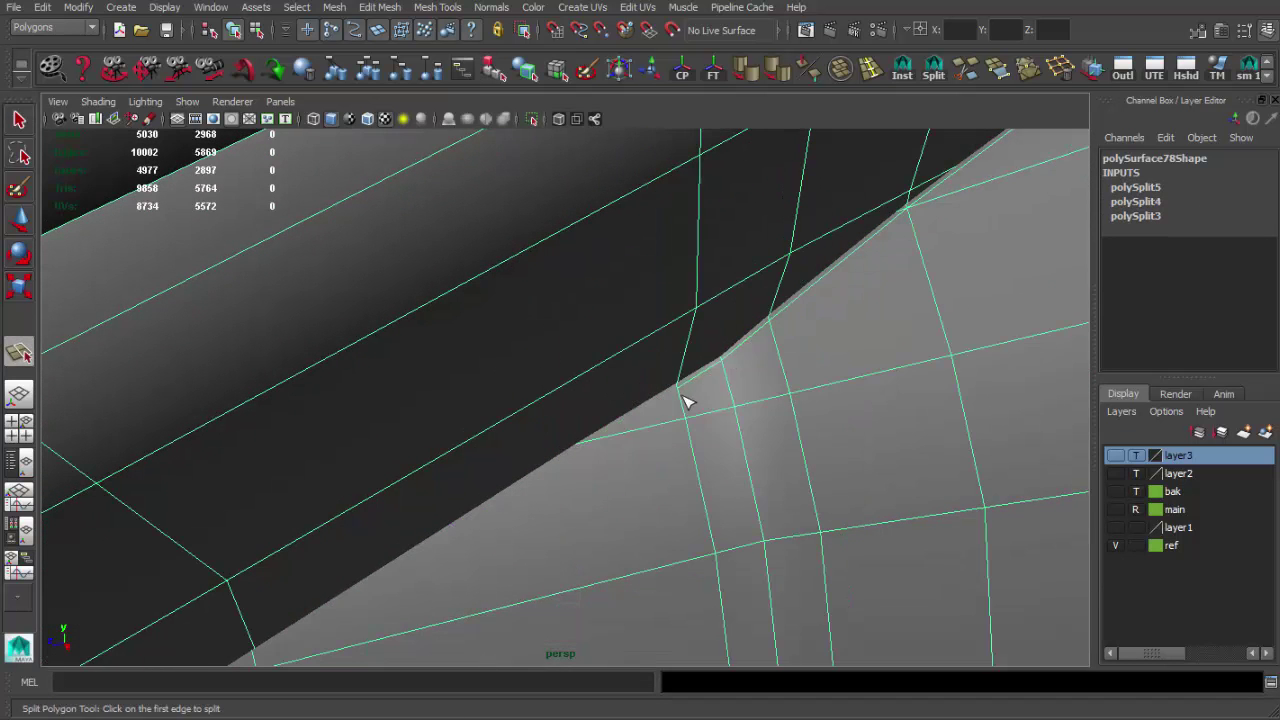
left_click_drag(686, 400, 726, 350, "alt")
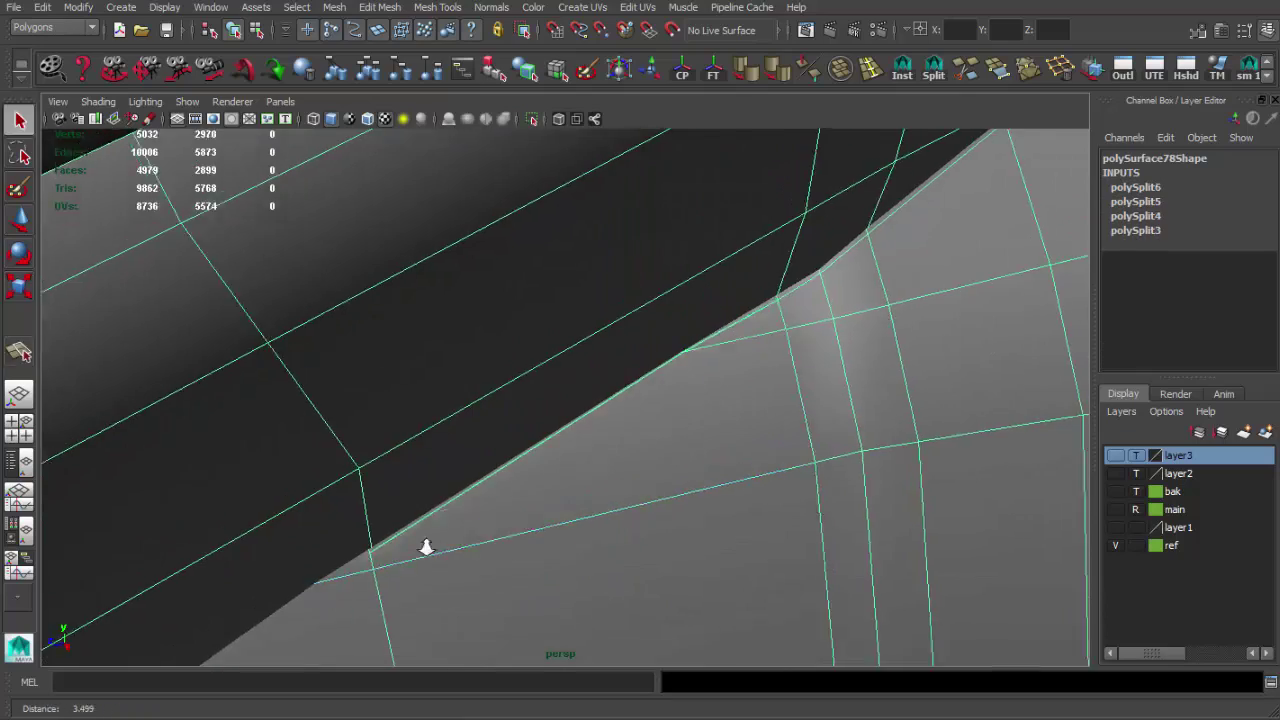
right_click_drag(426, 547, 457, 476, "alt")
mouse_move(433, 473)
left_mouse_down("alt")
mouse_move(467, 491)
mouse_move(571, 443)
mouse_move(534, 400)
mouse_move(508, 428)
mouse_move(492, 377)
mouse_move(700, 374)
mouse_move(723, 423)
mouse_move(689, 331)
mouse_move(700, 337)
left_mouse_up("alt")
key("Return")
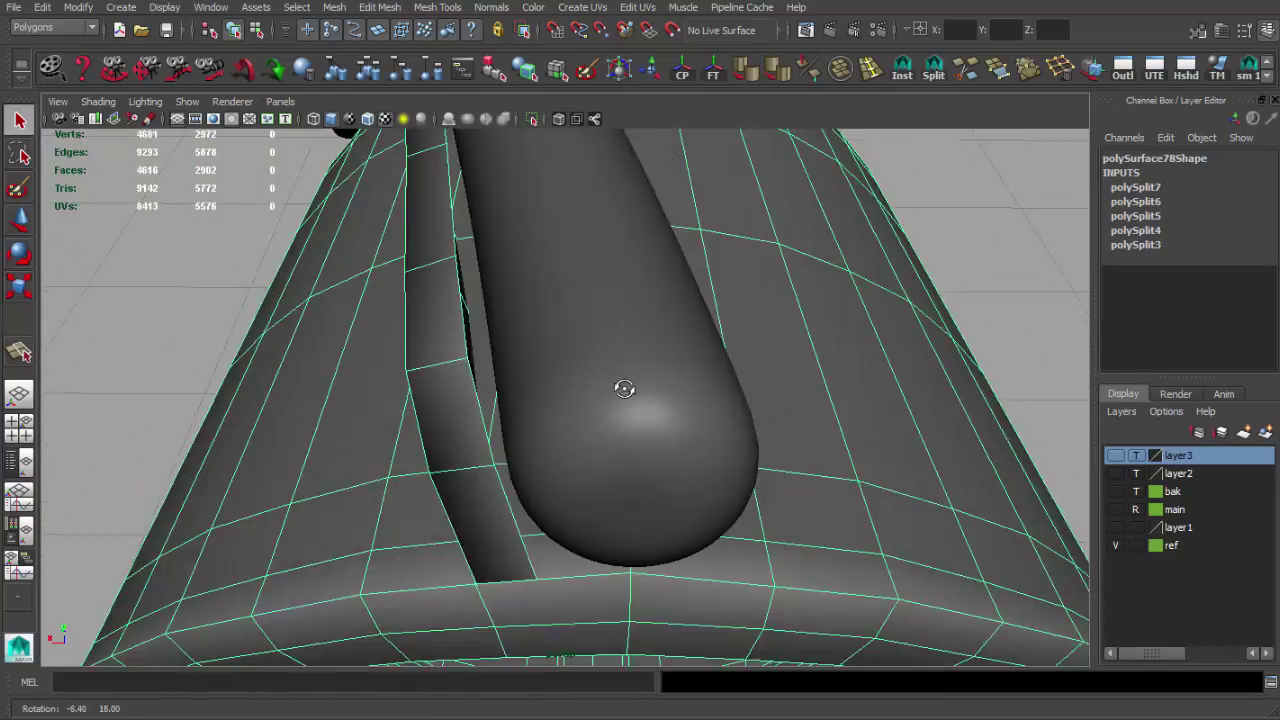
Isolate the scope body and delete two faces at the tube junction.
left_click_drag(751, 366, 545, 128, "alt")
left_click(532, 118)
mouse_move(434, 289)
left_mouse_down("alt")
mouse_move(543, 366)
mouse_move(735, 370)
mouse_move(880, 294)
mouse_move(686, 349)
mouse_move(870, 490)
mouse_move(491, 363)
mouse_move(586, 286)
left_mouse_up("alt")
left_click(556, 368)
left_click(880, 502, "shift")
key("Delete")
Delete six more faces from the scope body in face mode.
key("F8")
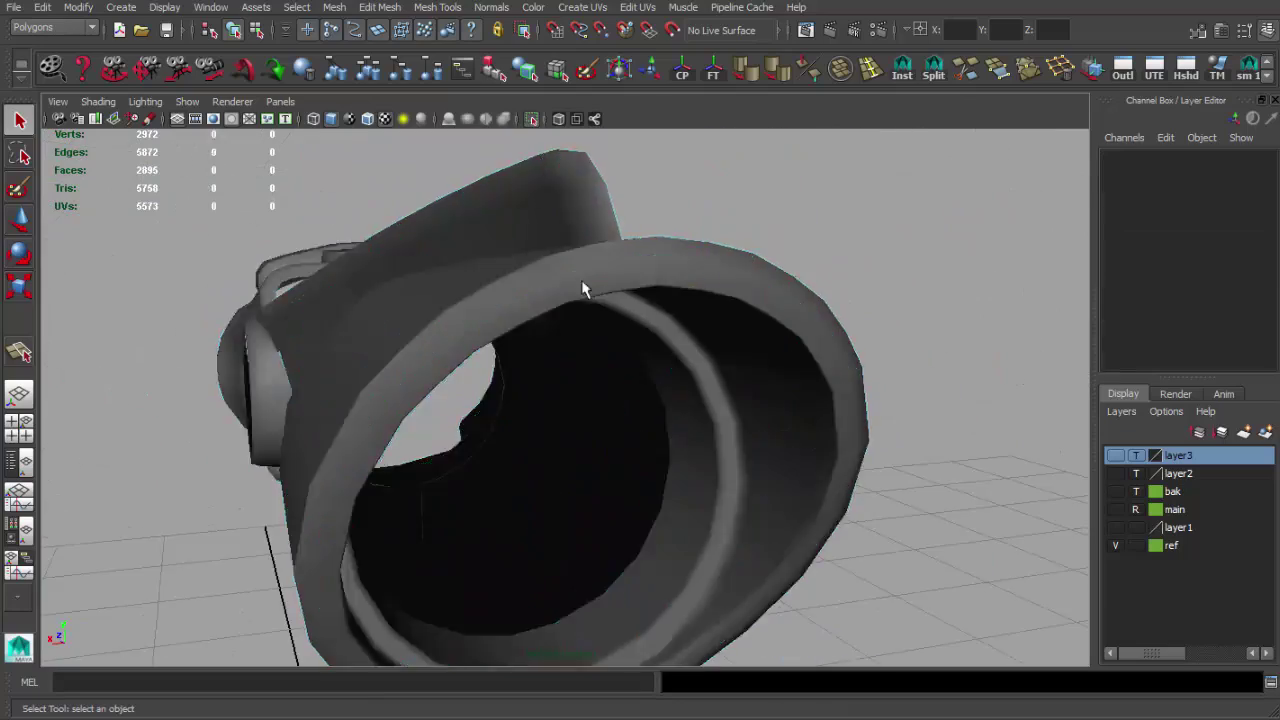
left_click(500, 314)
mouse_move(500, 314)
left_mouse_down("alt")
mouse_move(543, 366)
mouse_move(665, 343)
mouse_move(674, 260)
mouse_move(437, 189)
mouse_move(534, 122)
mouse_move(517, 375)
mouse_move(648, 238)
mouse_move(594, 234)
mouse_move(630, 268)
left_mouse_up("alt")
scroll(517, 375, "up", 3)
key("F11")
key("Delete")
Delete the faces along the tube's border edge and inspect the opening.
mouse_move(628, 434)
left_mouse_down("alt")
mouse_move(663, 406)
mouse_move(300, 346)
mouse_move(343, 300)
mouse_move(490, 365)
mouse_move(514, 320)
left_mouse_up("alt")
scroll(490, 365, "down", 5)
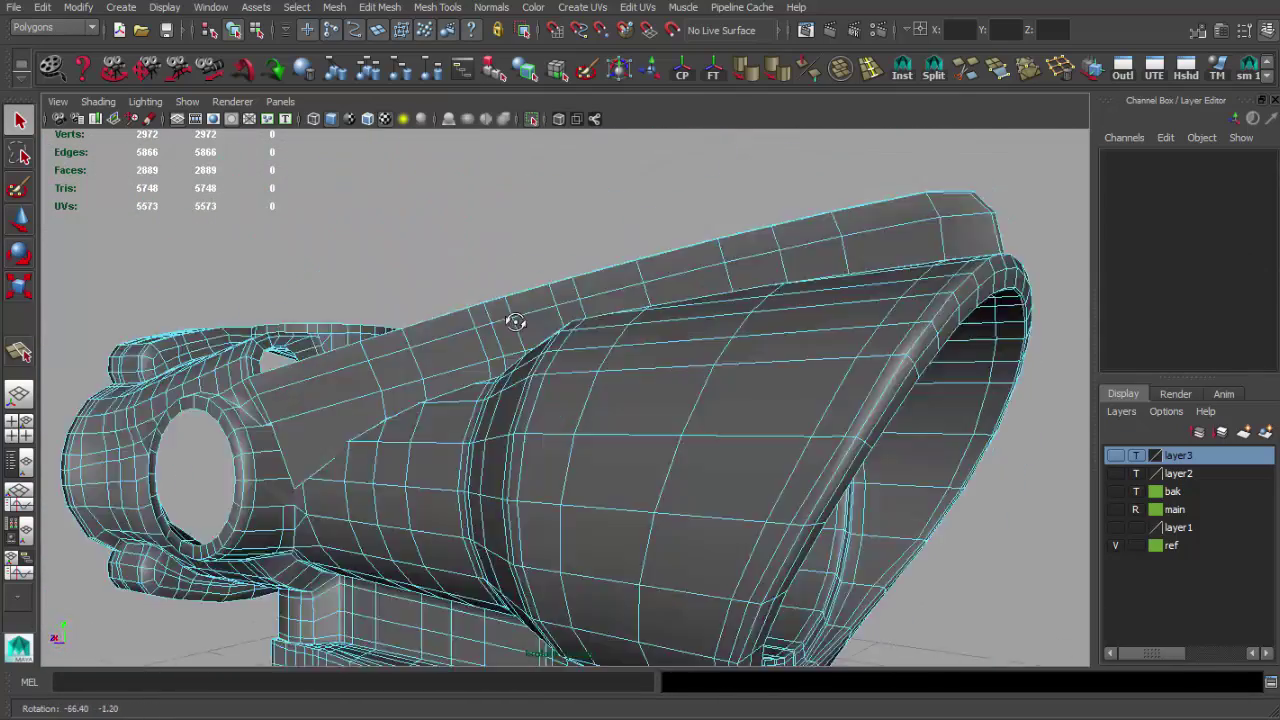
scroll(654, 429, "up", 5)
left_click_drag(654, 429, 611, 394, "alt")
scroll(547, 368, "up", 3)
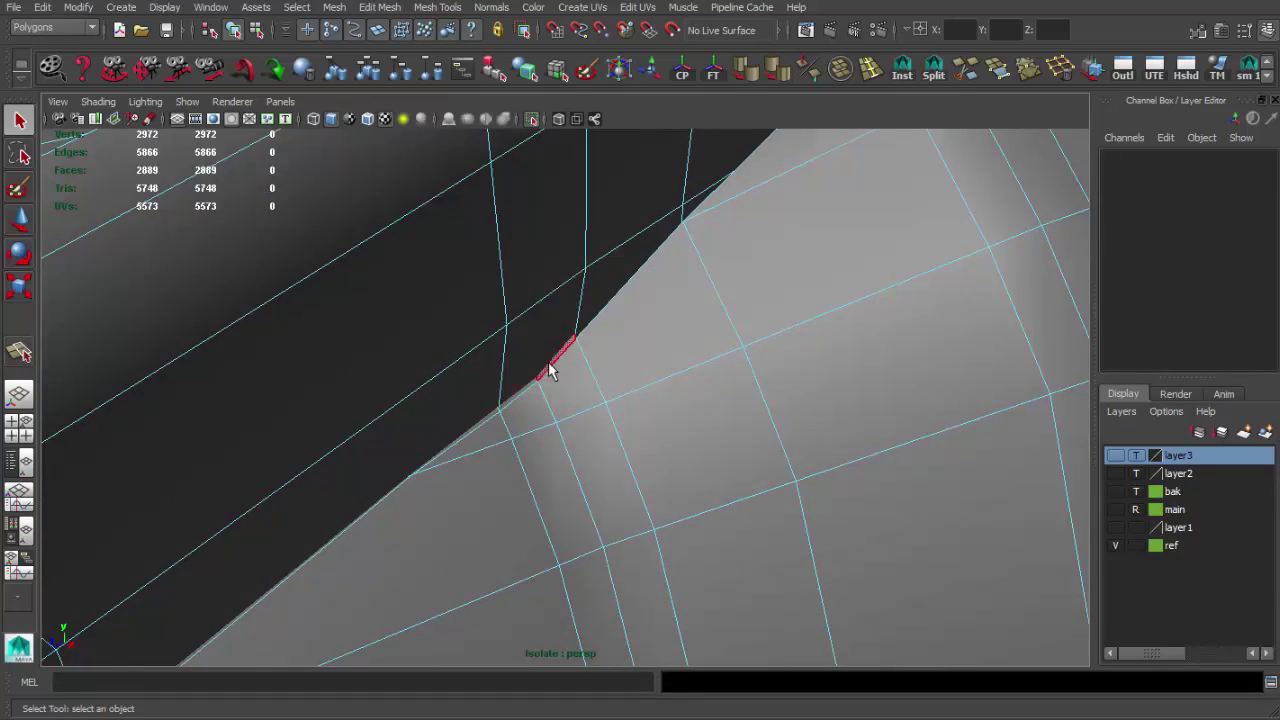
scroll(549, 370, "down", 3)
left_click_drag(371, 443, 600, 331, "alt")
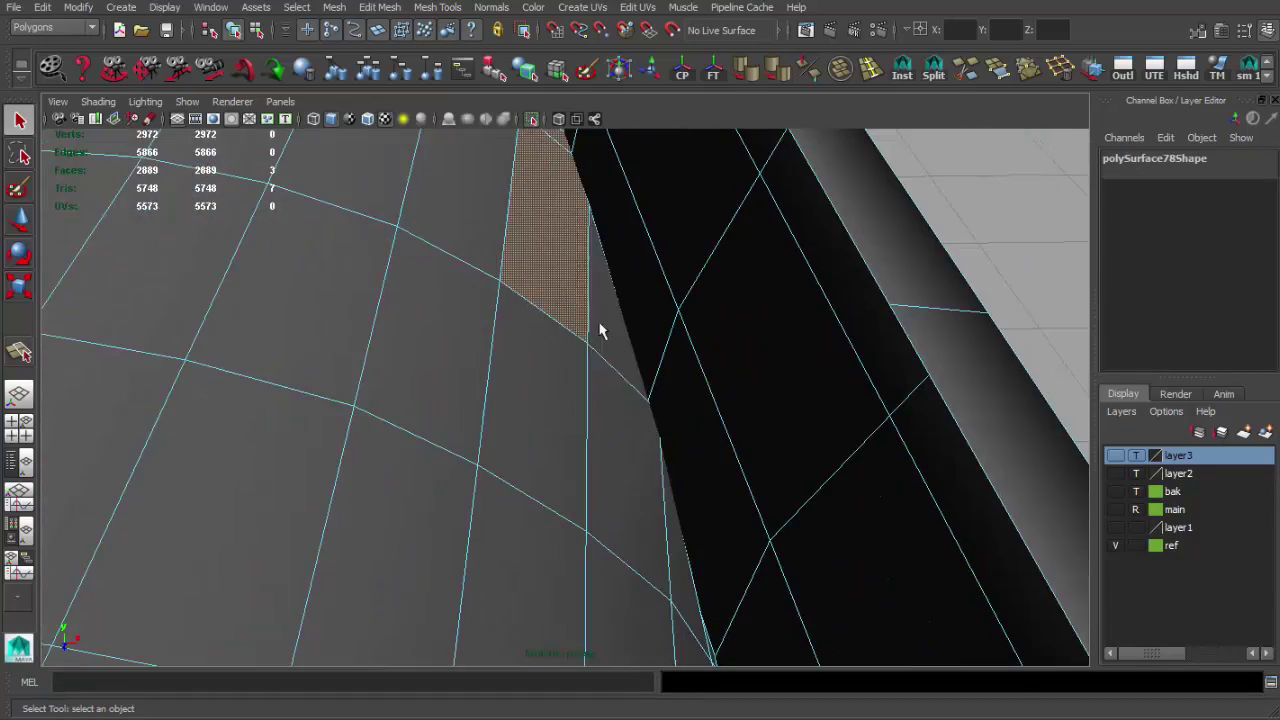
scroll(478, 436, "down", 3)
left_click_drag(478, 436, 691, 454, "alt")
scroll(691, 500, "up", 2)
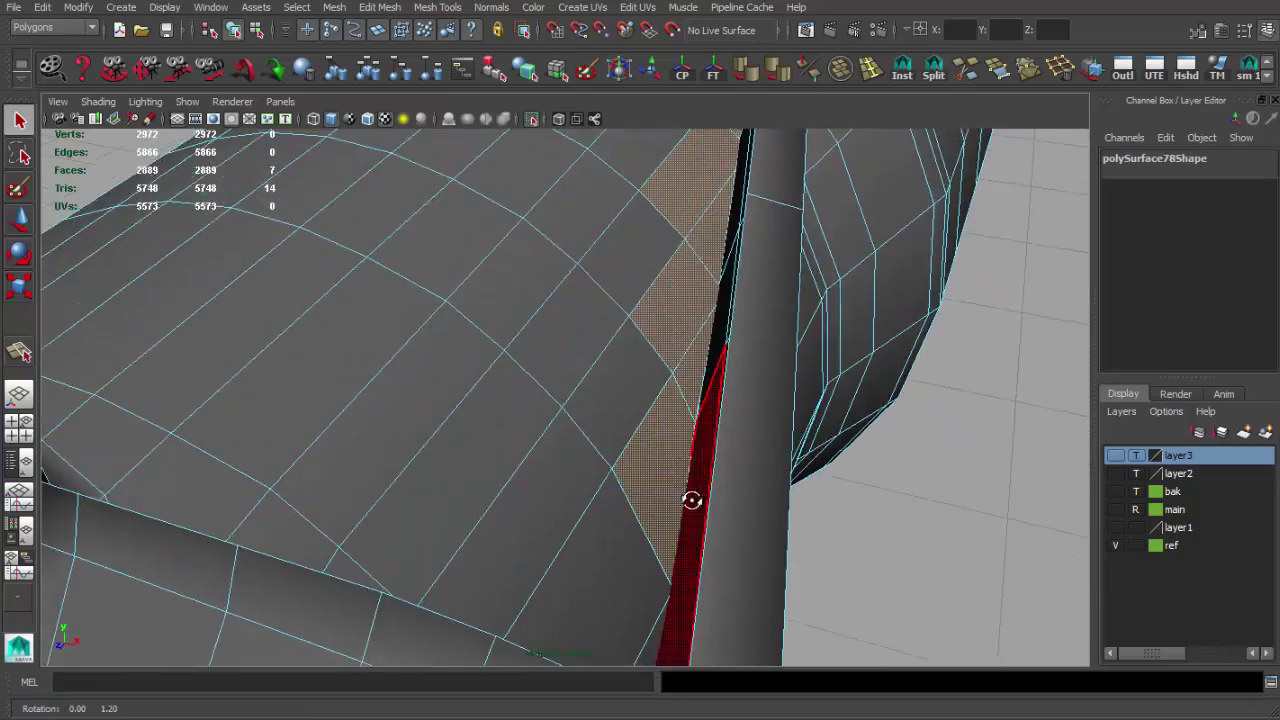
scroll(547, 376, "down", 4)
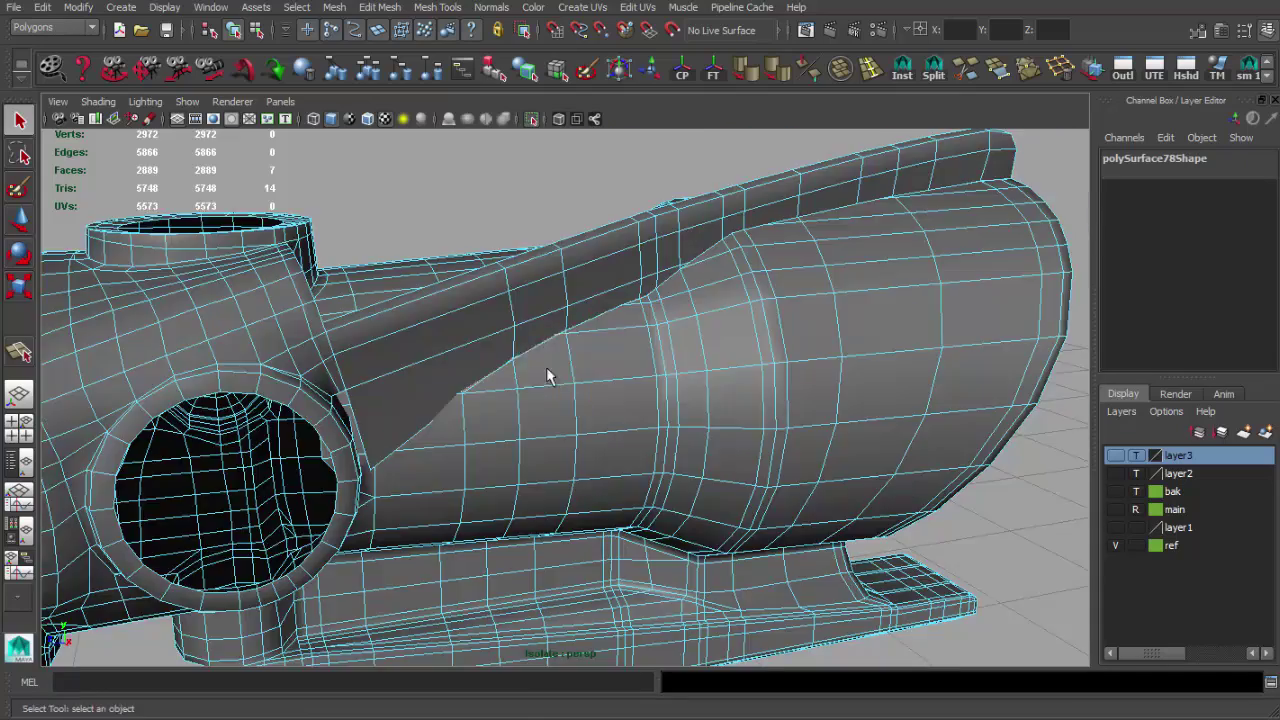
key("Delete")
left_click_drag(547, 376, 582, 364, "alt")
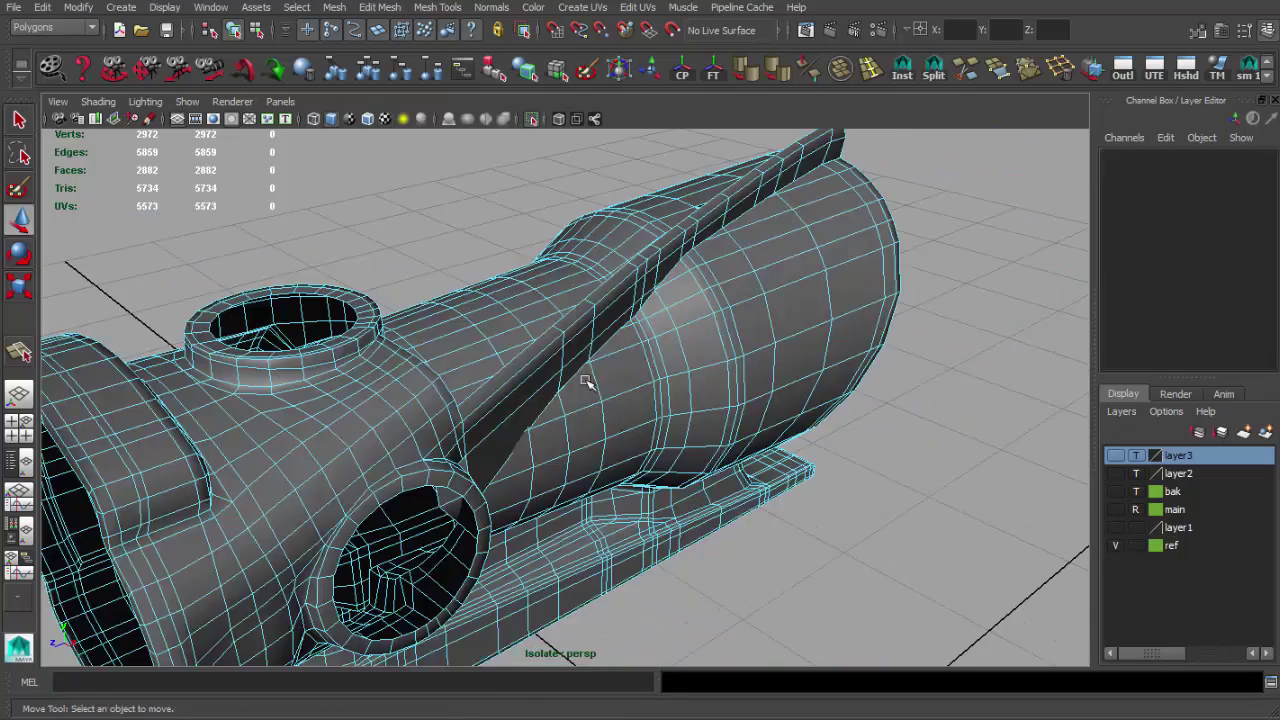
scroll(583, 357, "down", 3)
mouse_move(461, 260)
left_mouse_down("alt")
mouse_move(608, 413)
mouse_move(734, 391)
mouse_move(580, 371)
left_mouse_up("alt")
scroll(608, 413, "up", 4)
Cut new edges at the fiber-optic tube's base with the Split Polygon Tool.
scroll(523, 420, "up", 4)
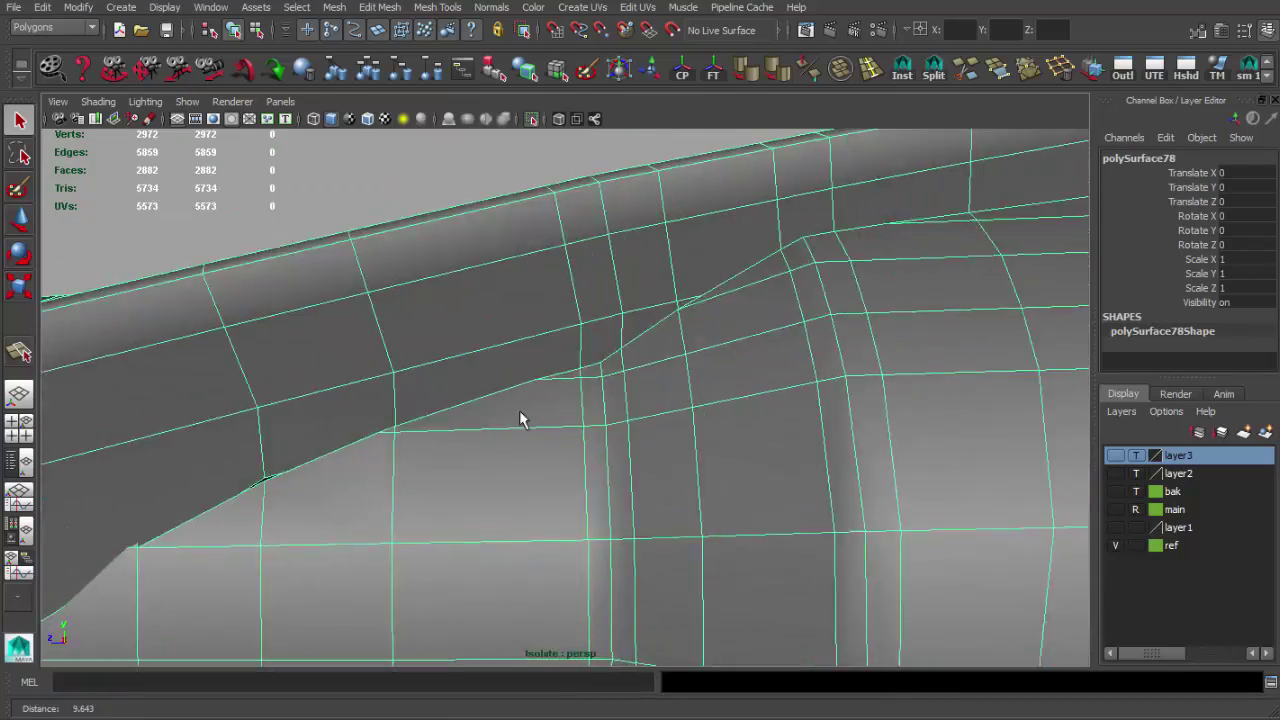
scroll(523, 420, "up", 3)
left_click(933, 68)
scroll(748, 366, "down", 3)
mouse_move(748, 366)
left_mouse_down("alt")
mouse_move(651, 346)
mouse_move(635, 393)
left_mouse_up("alt")
scroll(462, 407, "up", 4)
scroll(543, 360, "down", 3)
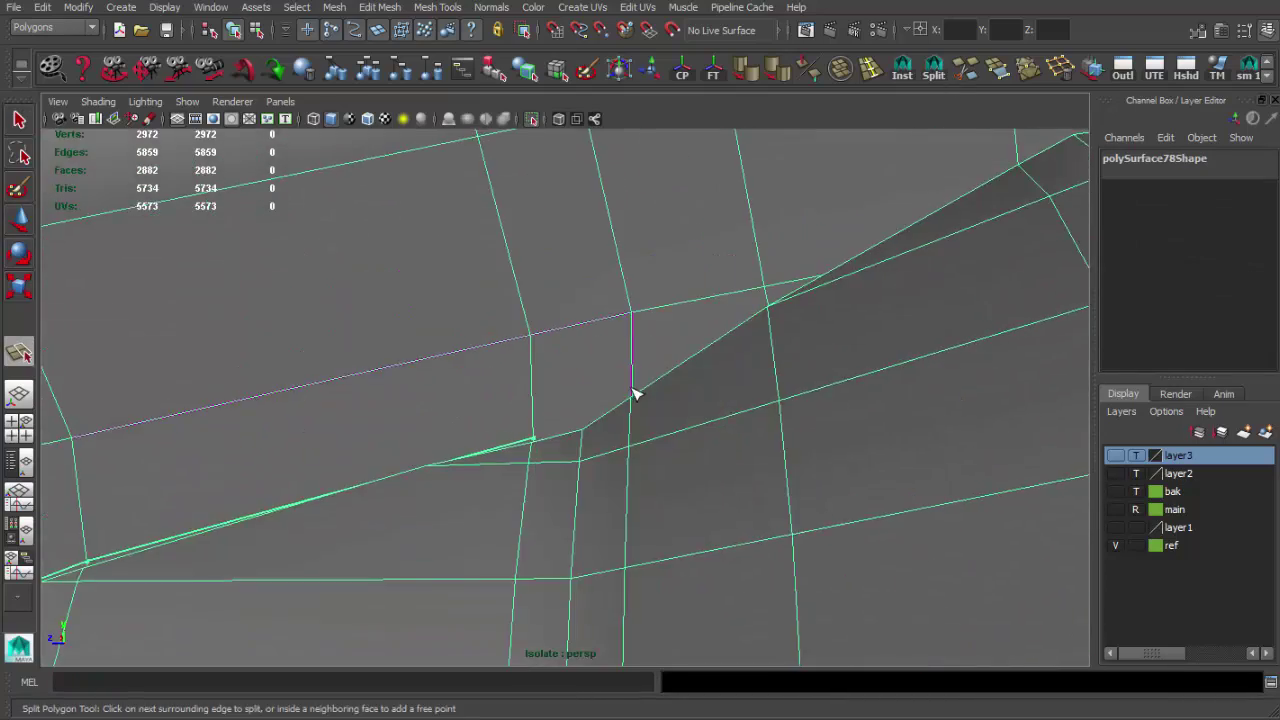
mouse_move(768, 306)
left_mouse_down("alt")
mouse_move(608, 420)
mouse_move(592, 455)
left_mouse_up("alt")
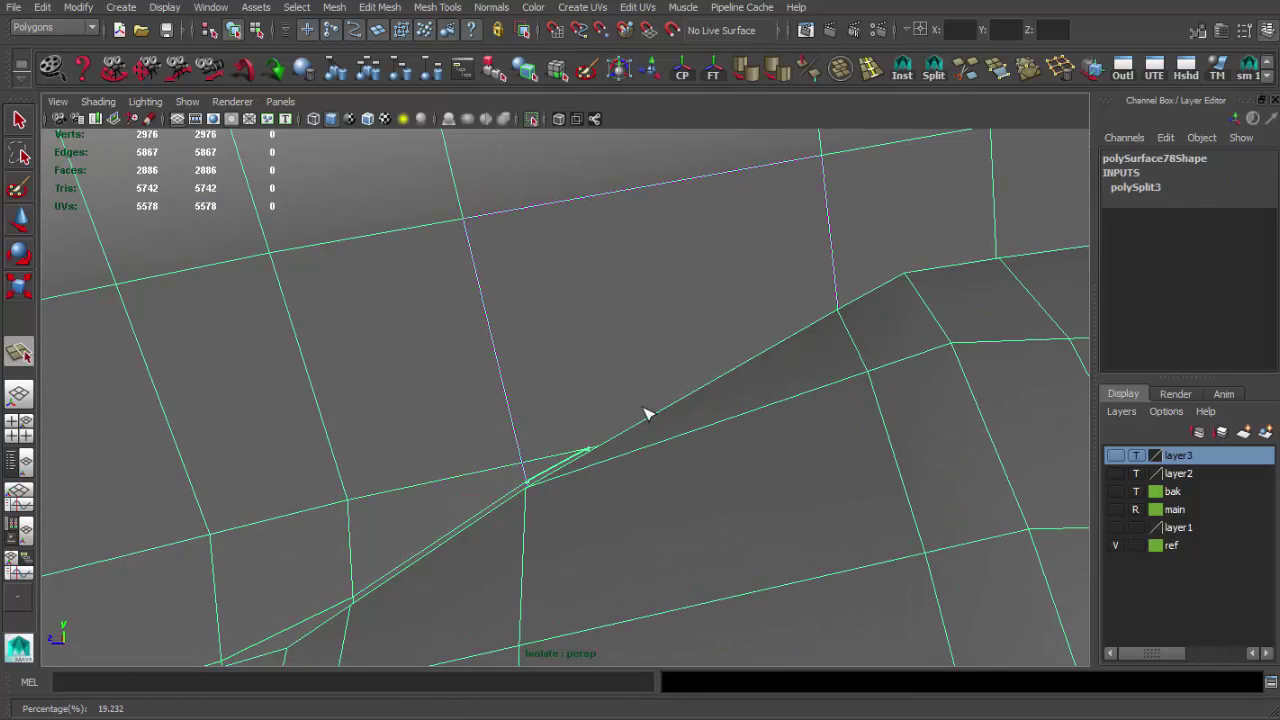
mouse_move(843, 308)
left_mouse_down("alt")
mouse_move(737, 351)
mouse_move(735, 323)
mouse_move(723, 400)
mouse_move(580, 434)
mouse_move(590, 398)
left_mouse_up("alt")
key("Return")
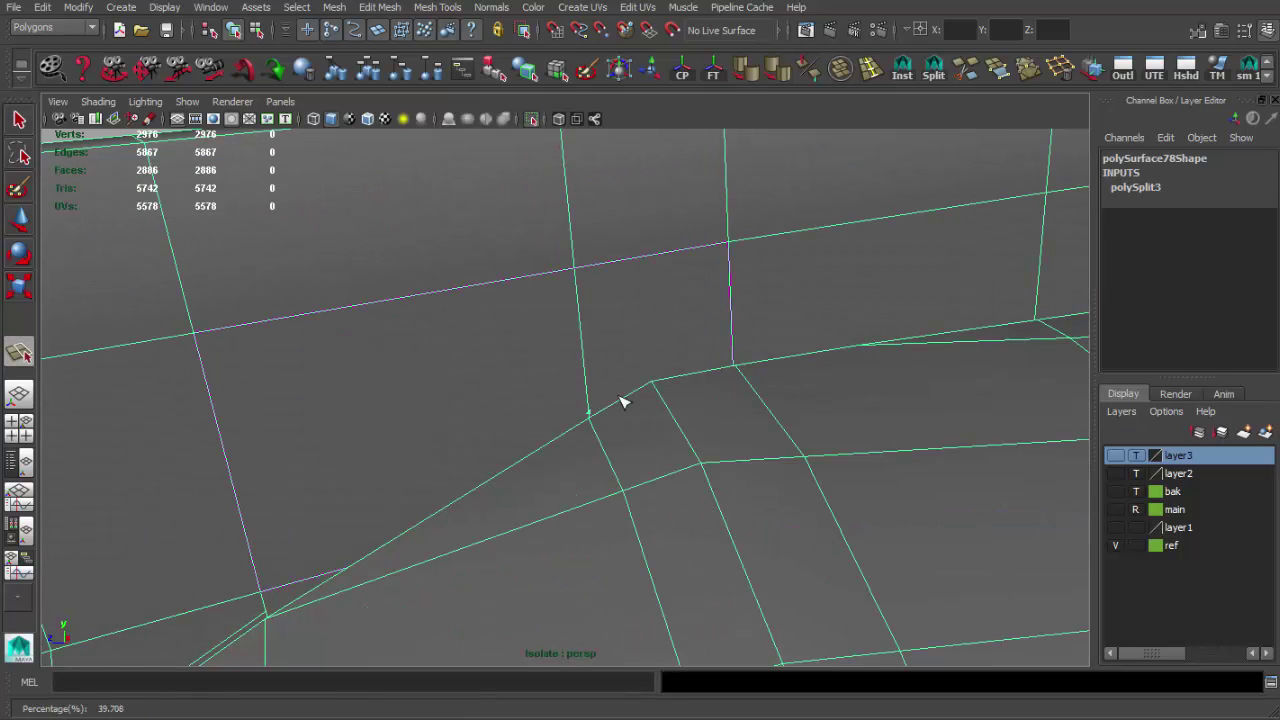
key("Return")
Split another face along the seam under the tube.
left_click_drag(750, 361, 549, 374, "alt")
key("q")
left_click_drag(883, 333, 540, 417, "alt")
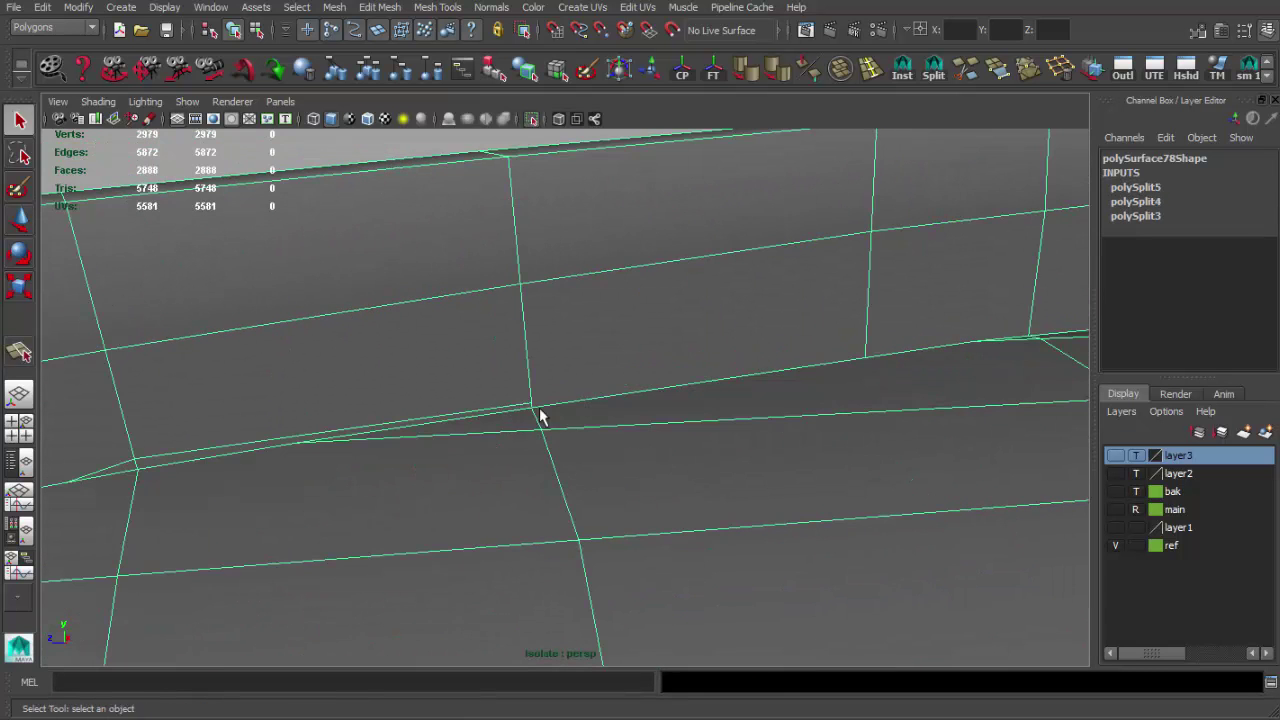
middle_click_drag(662, 384, 628, 376, "alt")
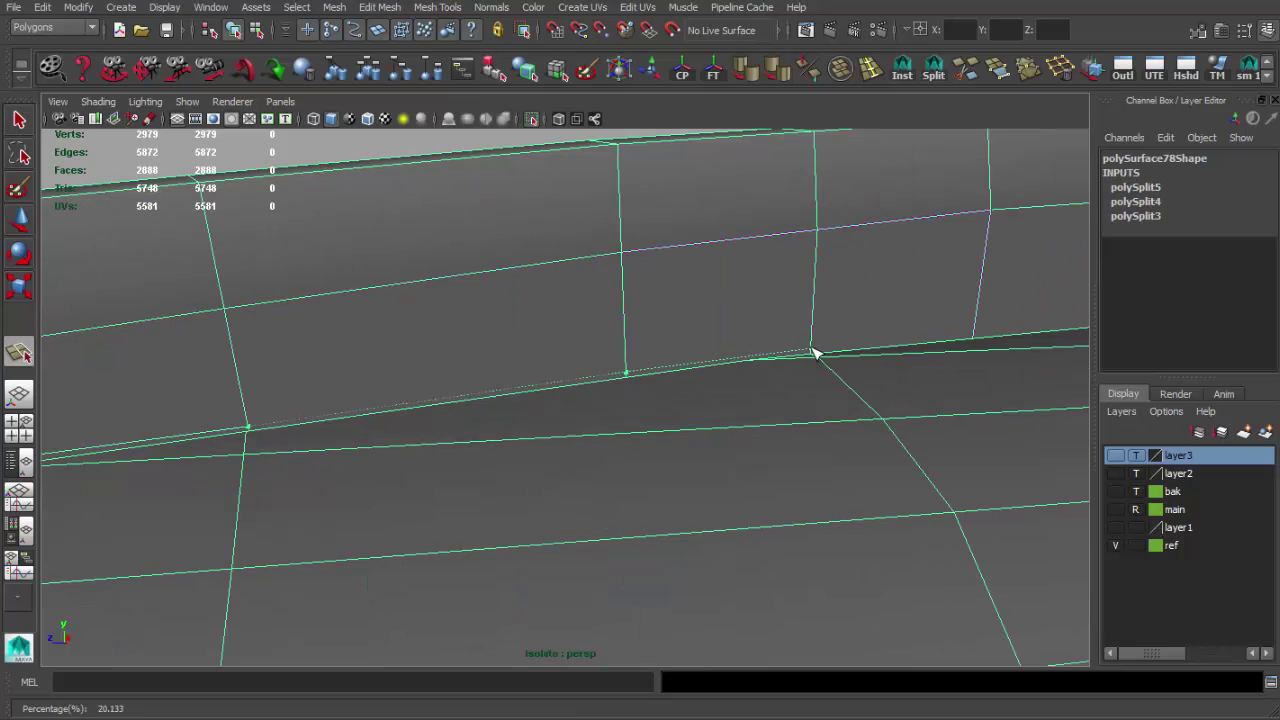
mouse_move(815, 353)
left_mouse_down("alt")
mouse_move(657, 361)
mouse_move(531, 395)
left_mouse_up("alt")
key("Return")
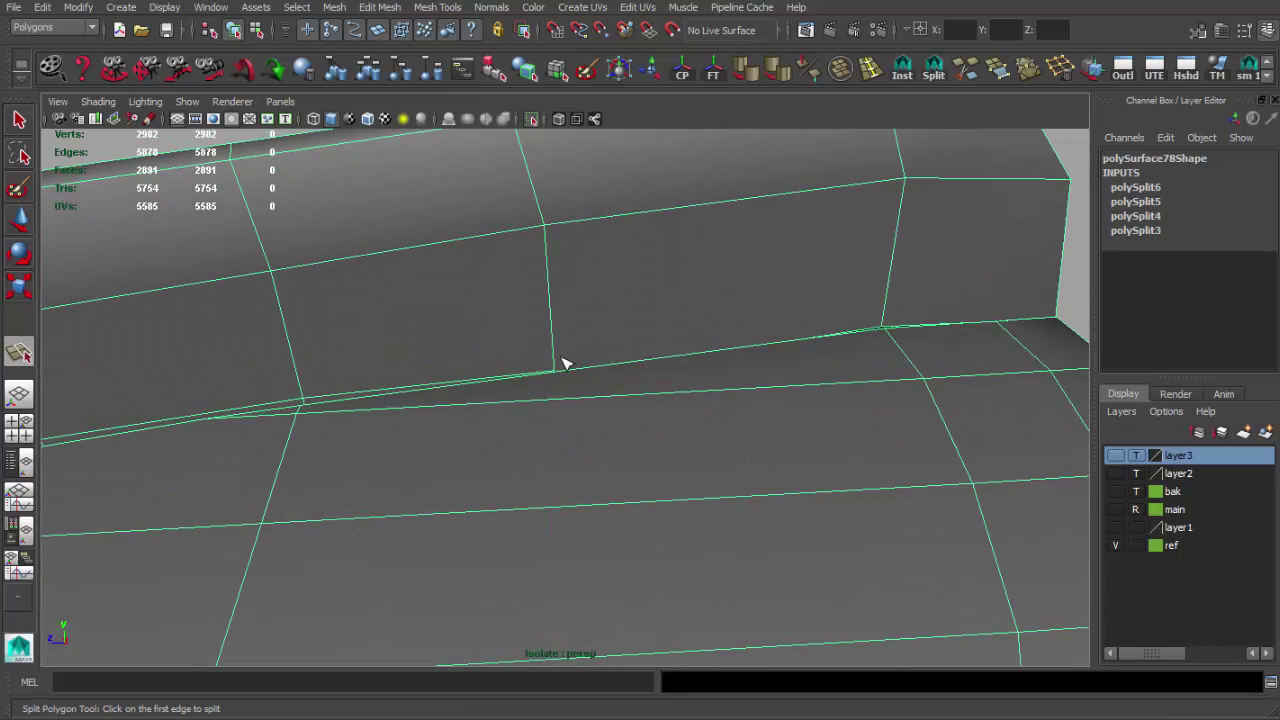
key("q")
left_click_drag(840, 345, 723, 343, "alt")
mouse_move(723, 343)
right_mouse_down("alt")
mouse_move(574, 380)
mouse_move(726, 346)
right_mouse_up("alt")
left_click_drag(726, 346, 641, 396, "alt")
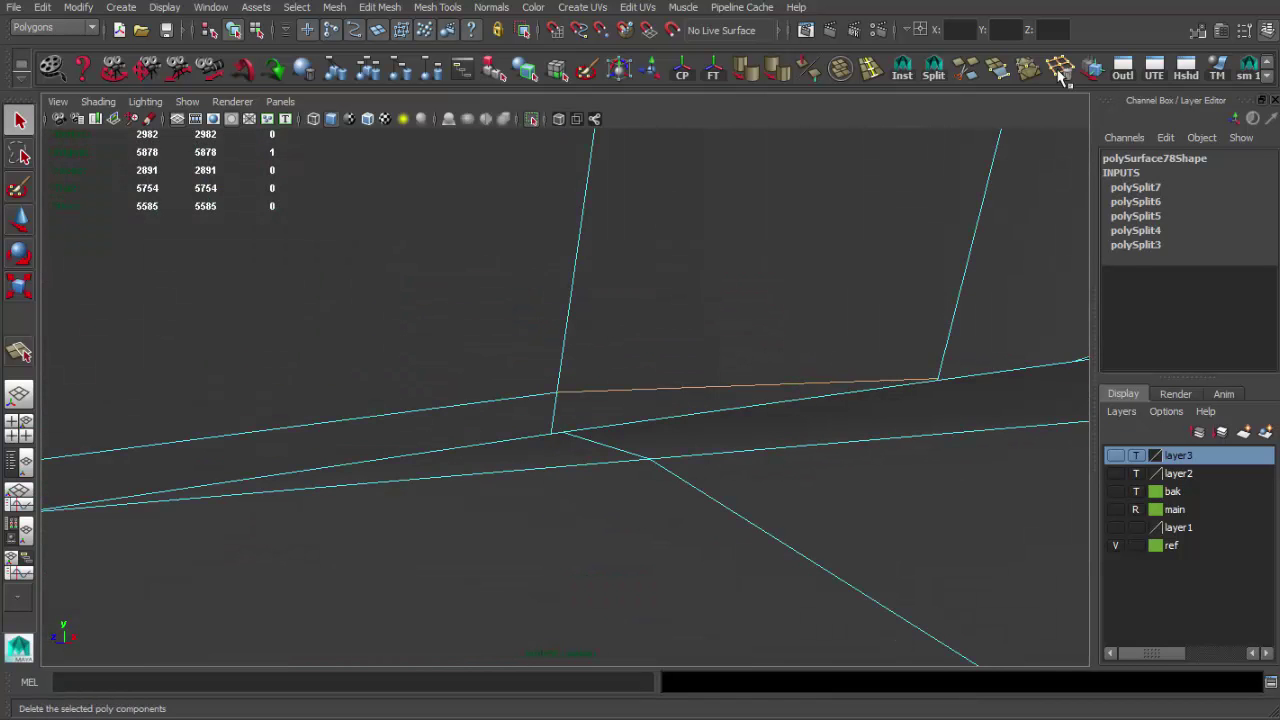
Remove the stray edges along the seam with Delete Edge.
left_click(1061, 70)
left_click_drag(760, 380, 684, 388, "alt")
key("shift+z")
left_click_drag(848, 270, 790, 382, "alt")
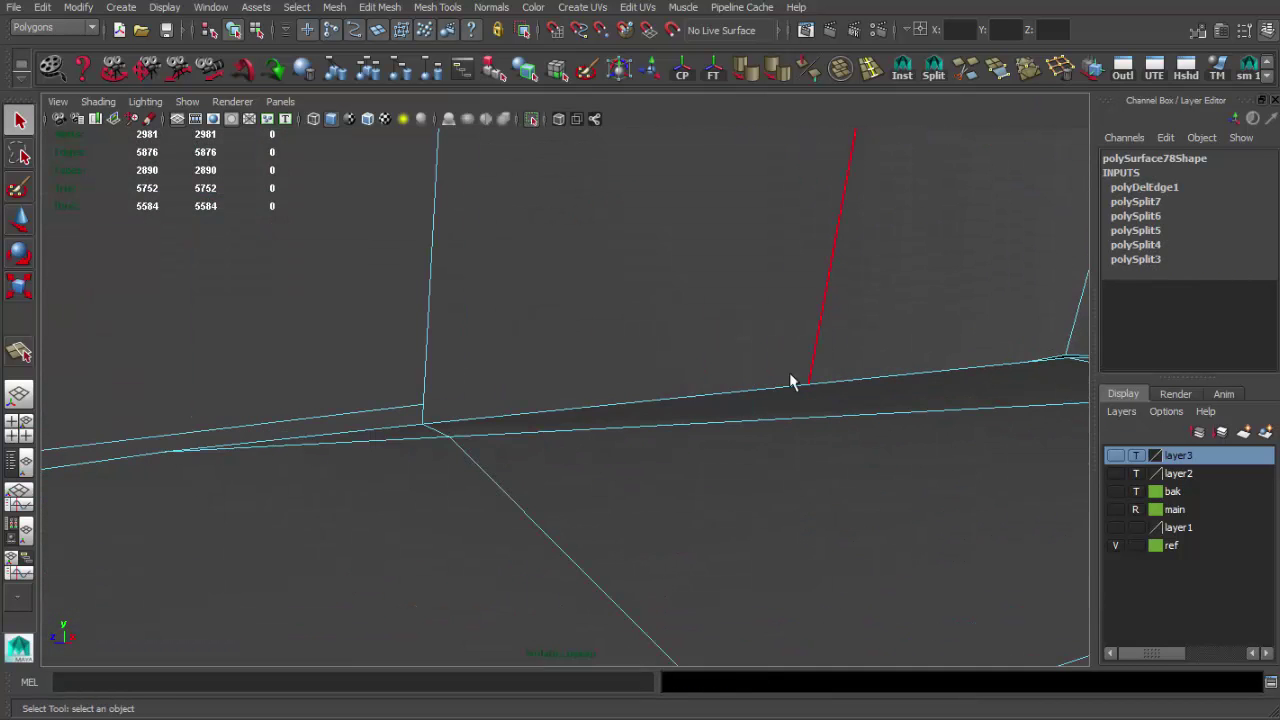
Select the thin strip of faces along the seam and delete it.
left_click(485, 420)
right_click_drag(485, 420, 480, 394, "alt")
mouse_move(480, 394)
left_mouse_down("alt")
mouse_move(600, 383)
mouse_move(680, 400)
left_mouse_up("alt")
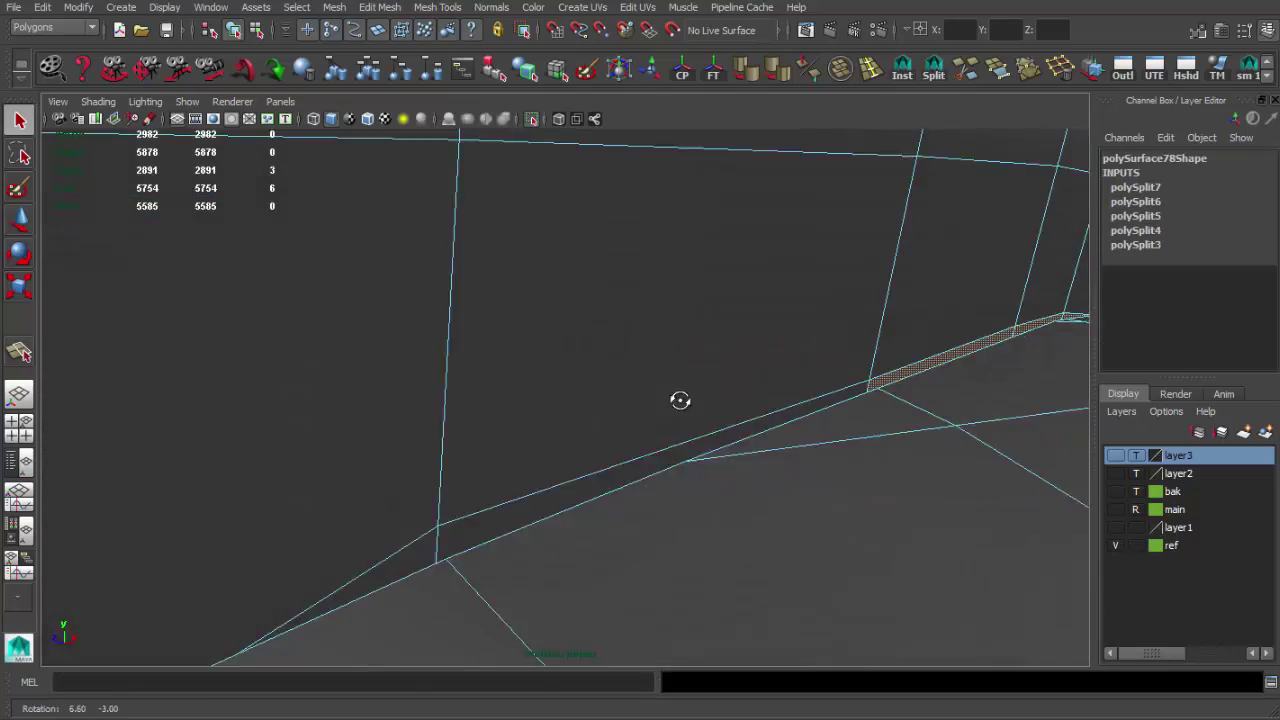
middle_click_drag(680, 400, 599, 405, "alt")
left_click(599, 405, "shift")
key("w")
mouse_move(599, 405)
left_mouse_down("alt")
mouse_move(763, 409)
mouse_move(708, 418)
left_mouse_up("alt")
key("Delete")
Delete the leftover face near the tube's base and return to object mode.
mouse_move(590, 475)
left_mouse_down("alt")
mouse_move(714, 451)
mouse_move(620, 314)
mouse_move(766, 349)
left_mouse_up("alt")
right_click_drag(766, 349, 523, 445, "alt")
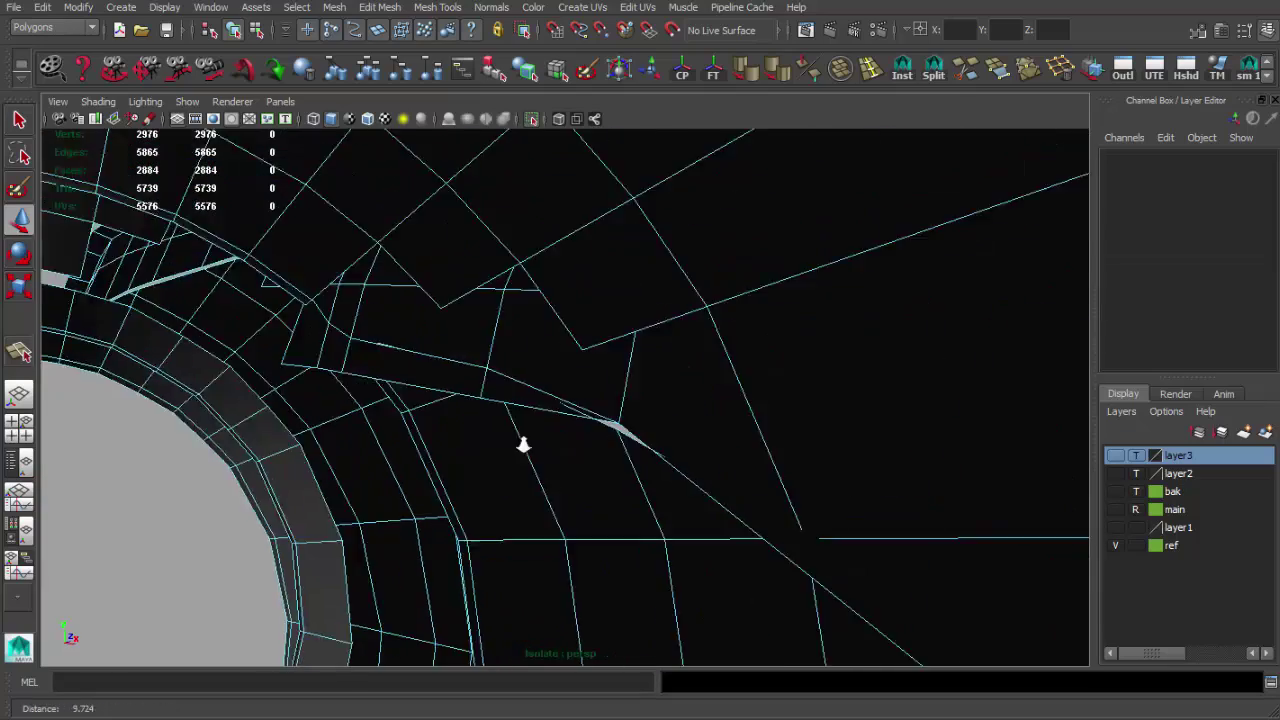
left_click_drag(523, 445, 366, 343, "alt")
left_click(366, 343)
key("Delete")
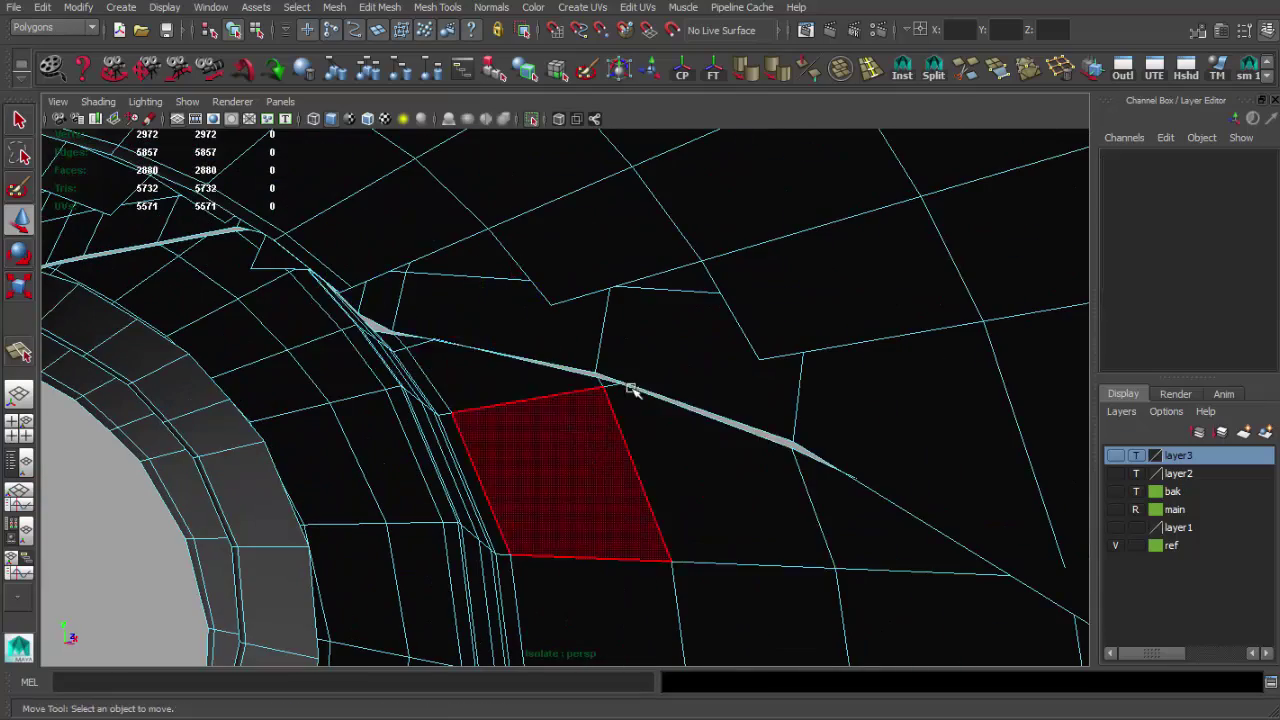
key("F8")
Insert and slide a new edge loop around the fiber-optic tube.
key("f")
left_click_drag(357, 336, 374, 354, "alt")
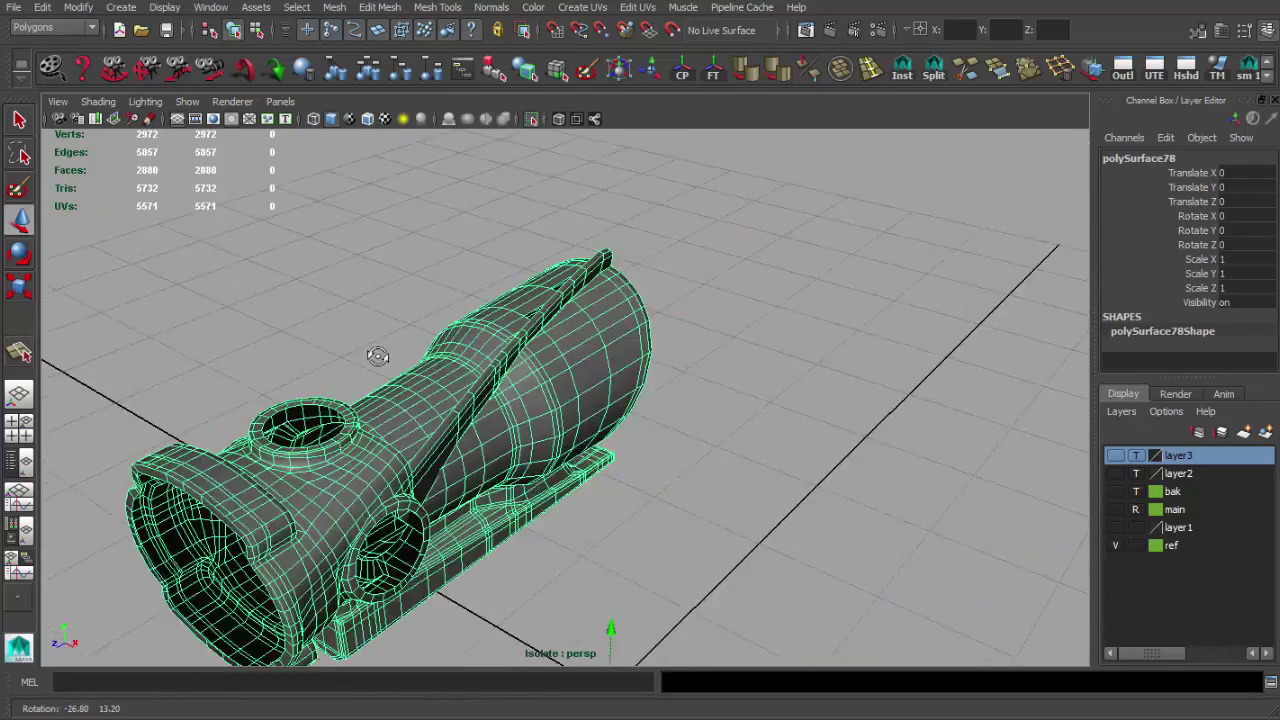
right_click_drag(374, 354, 500, 423, "alt")
left_click_drag(500, 423, 563, 437, "alt")
left_click(870, 70)
left_click(751, 277)
mouse_move(751, 277)
left_mouse_down("alt")
mouse_move(627, 320)
mouse_move(640, 357)
left_mouse_up("alt")
right_click_drag(640, 357, 608, 306, "alt")
mouse_move(608, 306)
left_mouse_down("alt")
mouse_move(557, 266)
mouse_move(420, 251)
mouse_move(519, 268)
left_mouse_up("alt")
key("q")
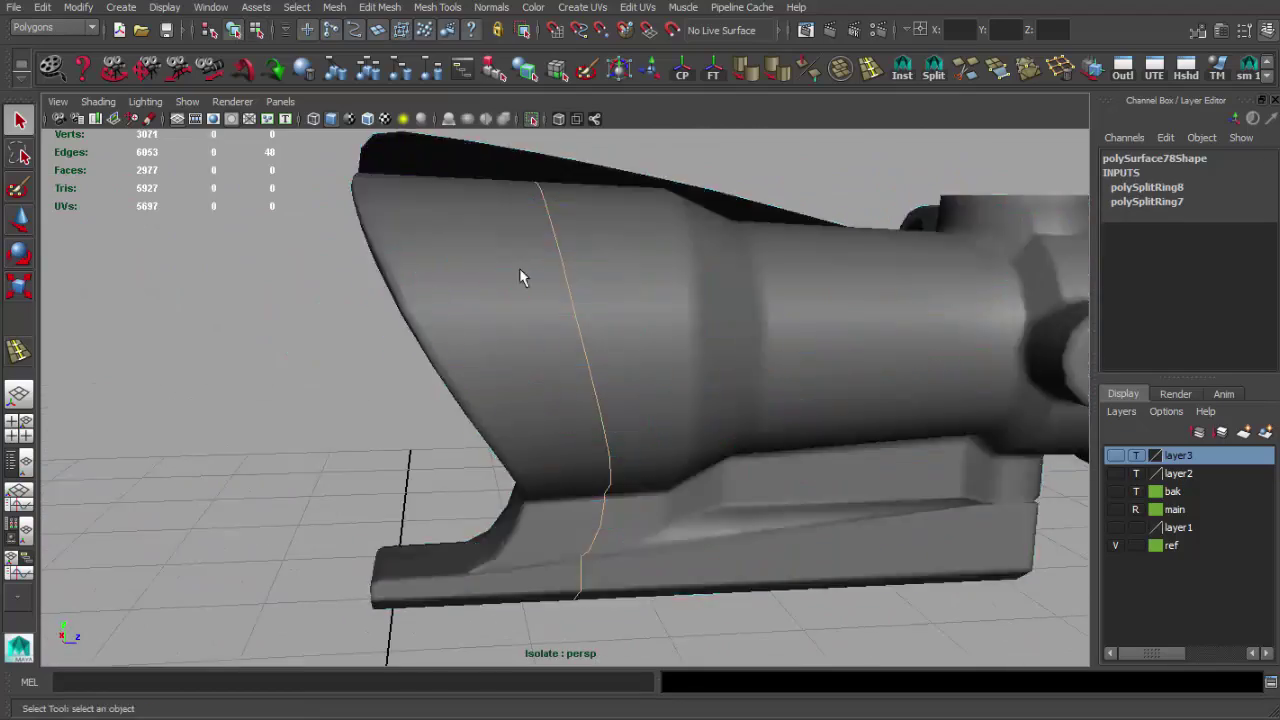
Select the edge loop along the tube and inspect the tube's underside.
left_click(519, 268)
scroll(826, 306, "down", 5)
scroll(606, 262, "up", 8)
left_click_drag(606, 262, 640, 391, "alt")
right_click_drag(640, 391, 866, 182, "alt")
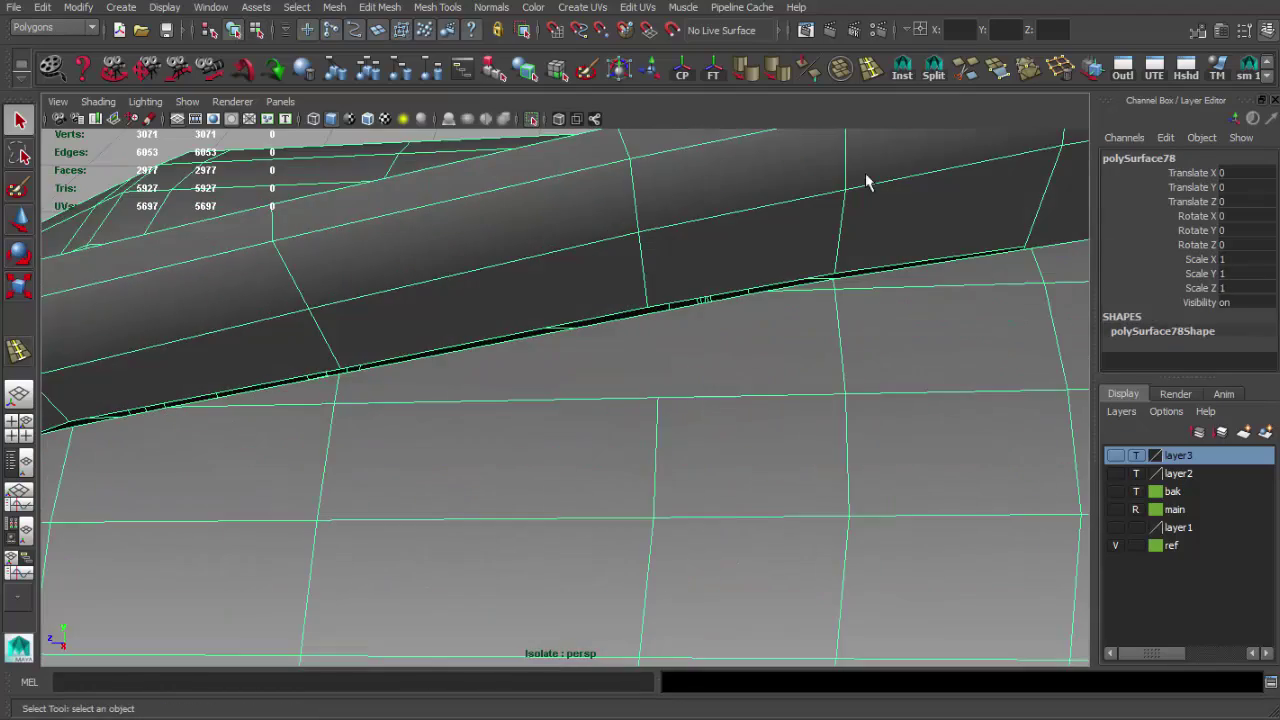
mouse_move(706, 316)
left_mouse_down("alt")
mouse_move(557, 443)
mouse_move(629, 365)
mouse_move(690, 367)
left_mouse_up("alt")
double_click(629, 365)
mouse_move(589, 401)
left_mouse_down("alt")
mouse_move(621, 297)
mouse_move(749, 391)
mouse_move(580, 417)
mouse_move(529, 371)
left_mouse_up("alt")
left_click_drag(607, 380, 540, 463, "alt")
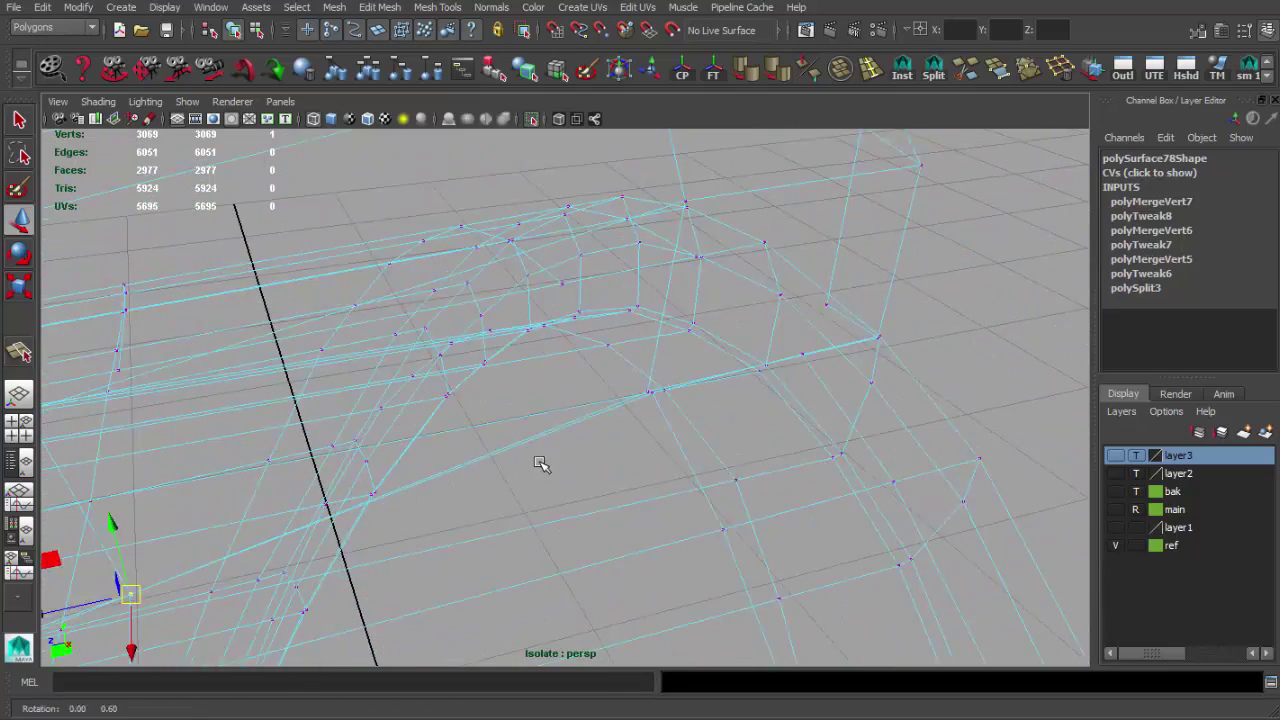
left_click_drag(763, 406, 657, 414, "alt")
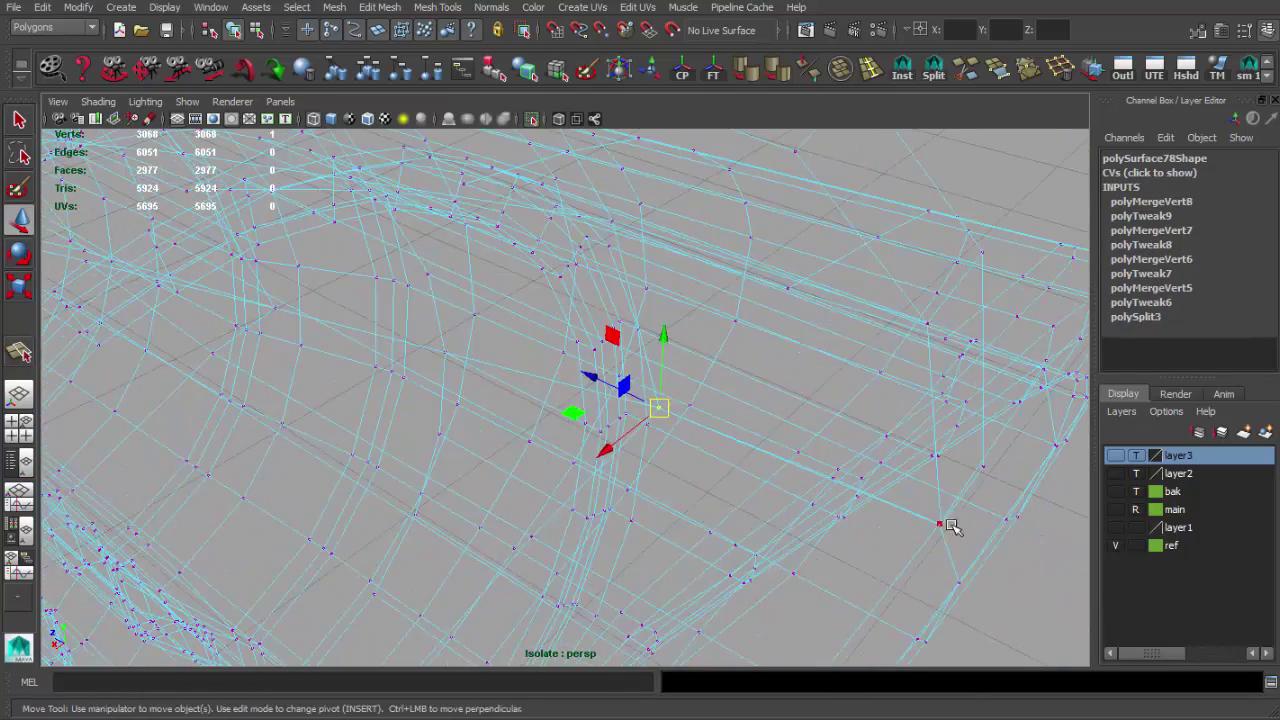
key("5")
key("q")
Add an edge loop near the tube's rear, checking it in wireframe and shaded views.
left_click_drag(726, 480, 622, 245, "alt")
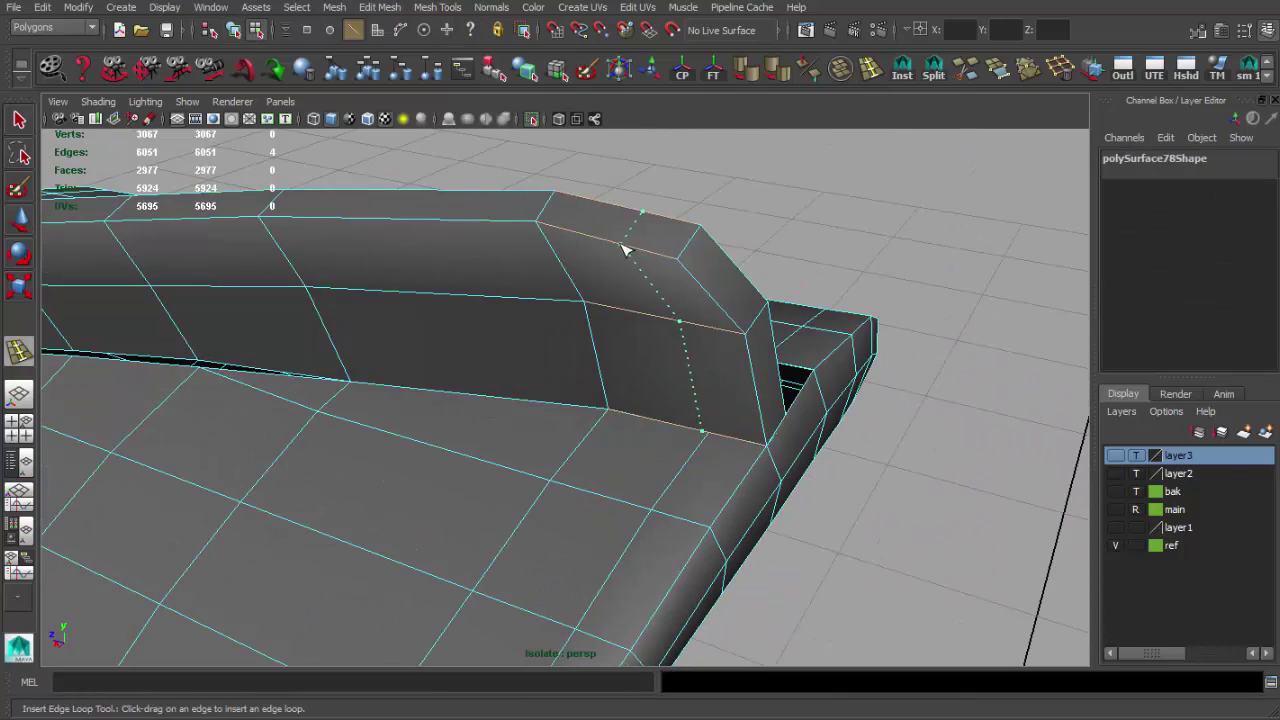
left_click(763, 417)
scroll(775, 430, "down", 3)
key("4")
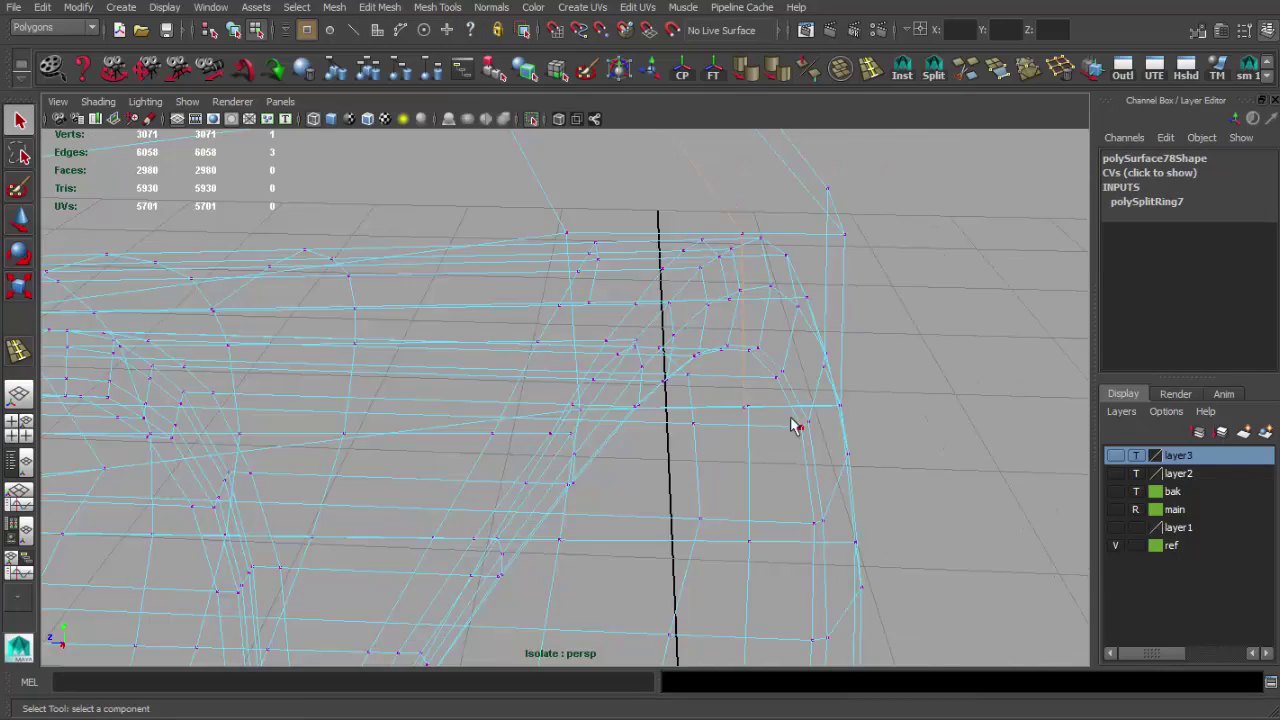
key("5")
mouse_move(798, 320)
left_mouse_down("alt")
mouse_move(423, 457)
mouse_move(671, 343)
left_mouse_up("alt")
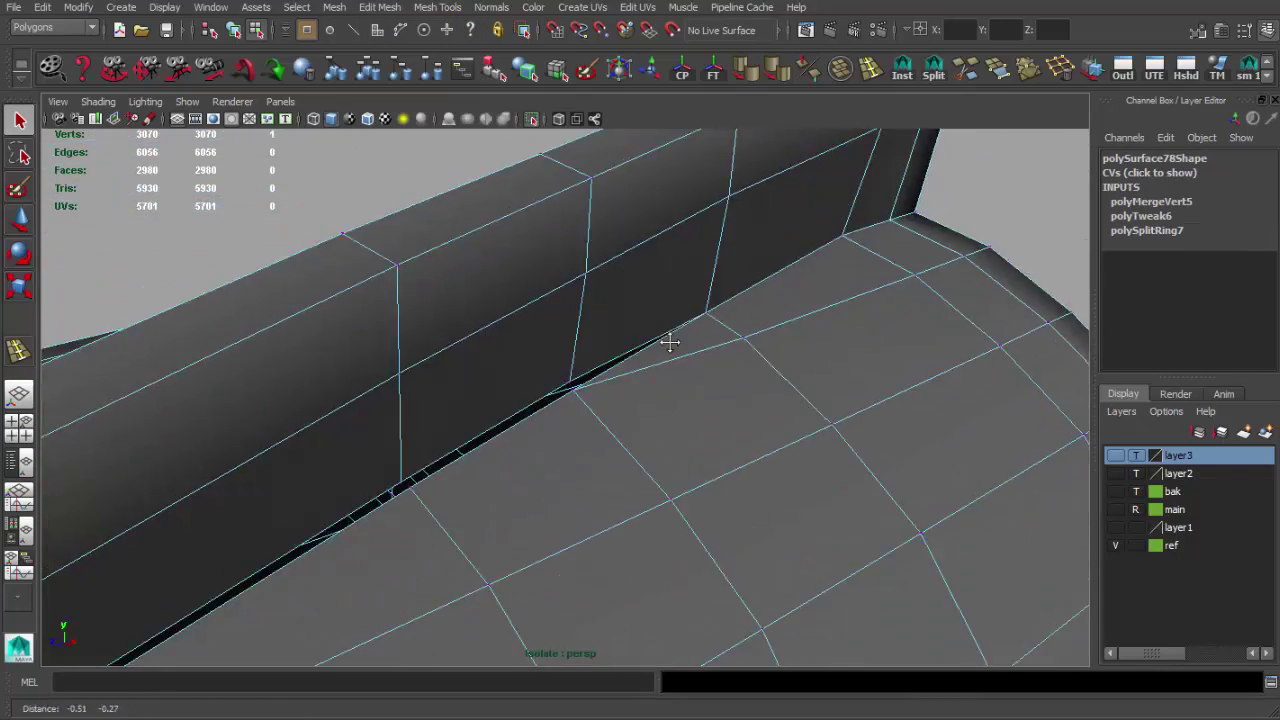
key("4")
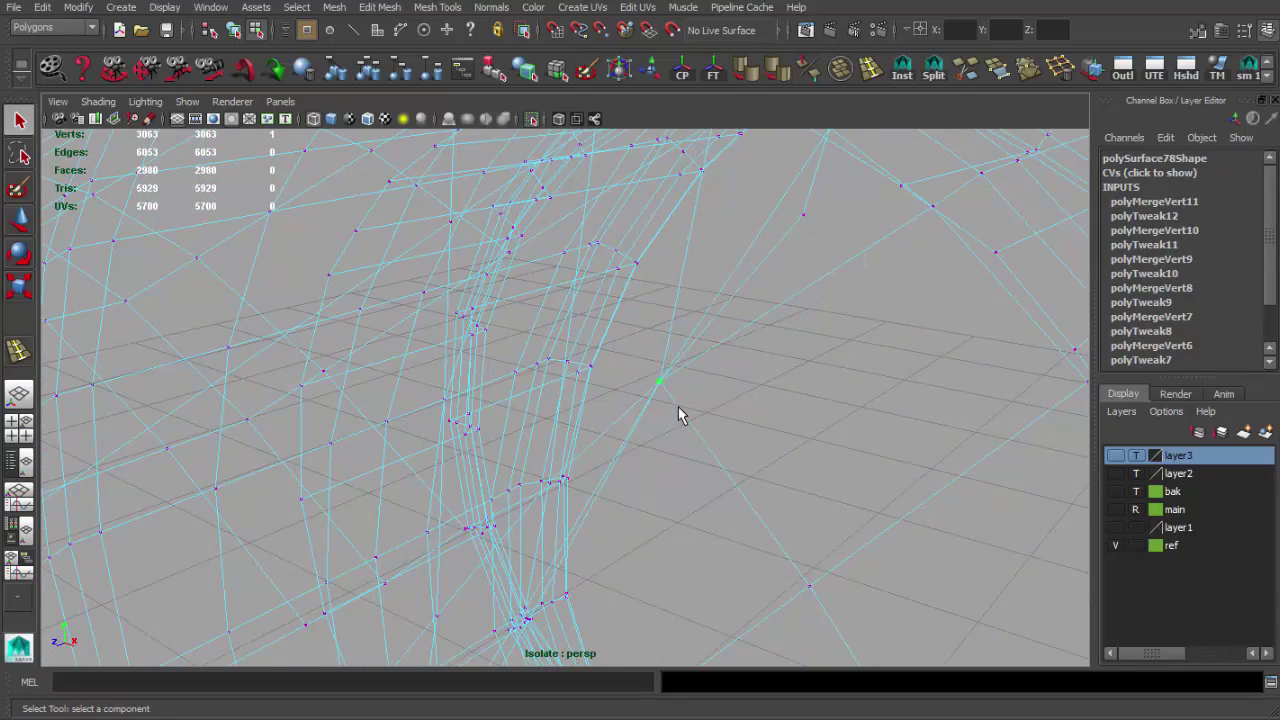
key("f")
key("5")
key("w")
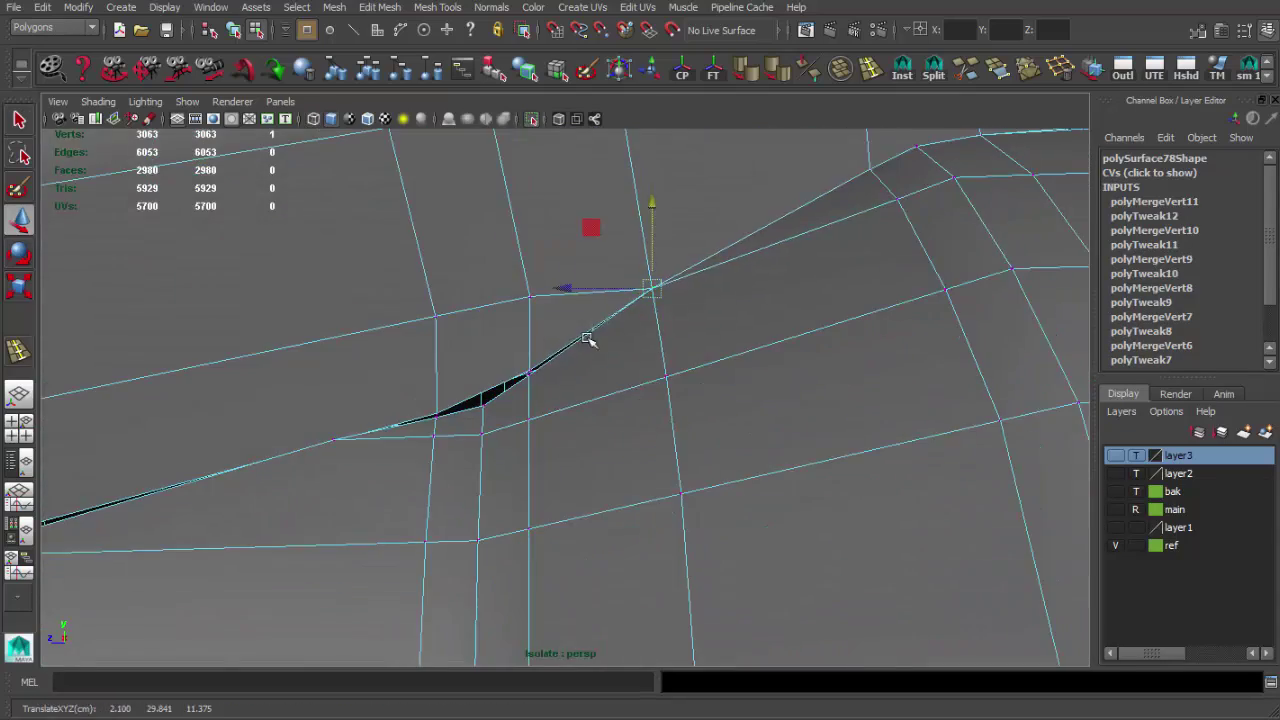
key("4")
Move a stray vertex onto the seam line and check the result.
middle_click_drag(588, 340, 957, 402, "alt")
middle_click_drag(578, 498, 555, 484, "alt")
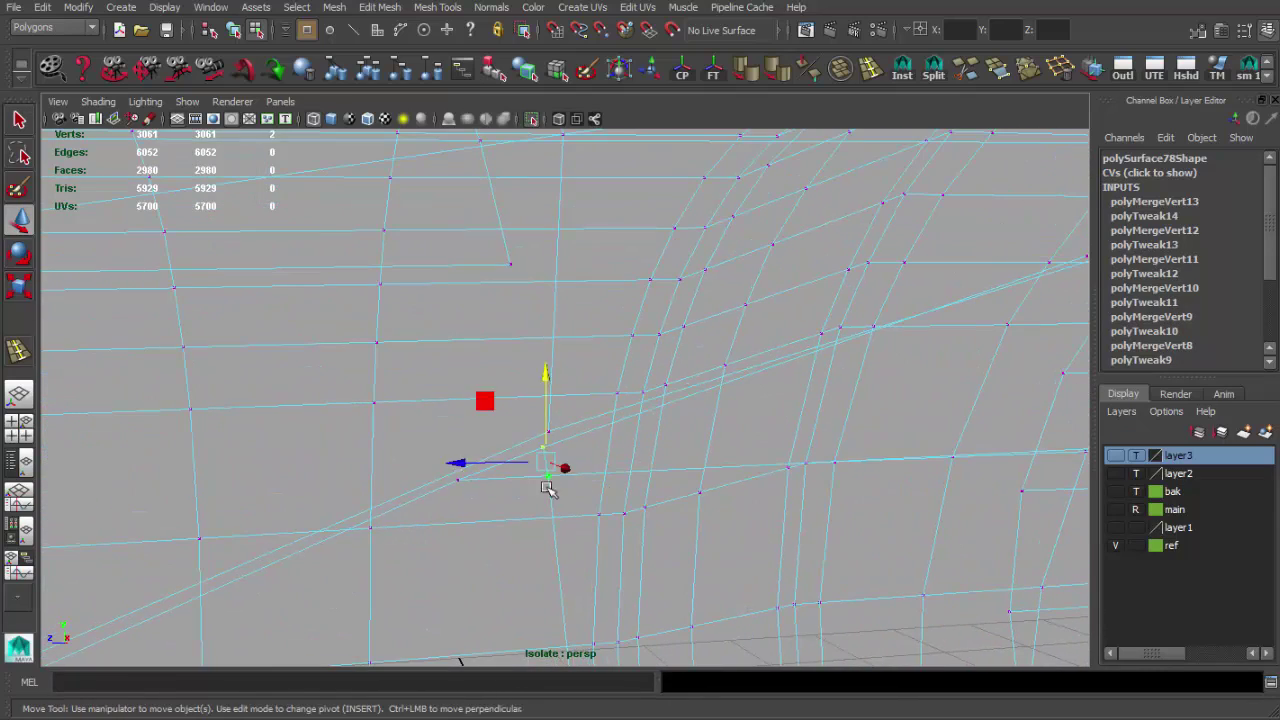
middle_click_drag(573, 482, 689, 432, "alt")
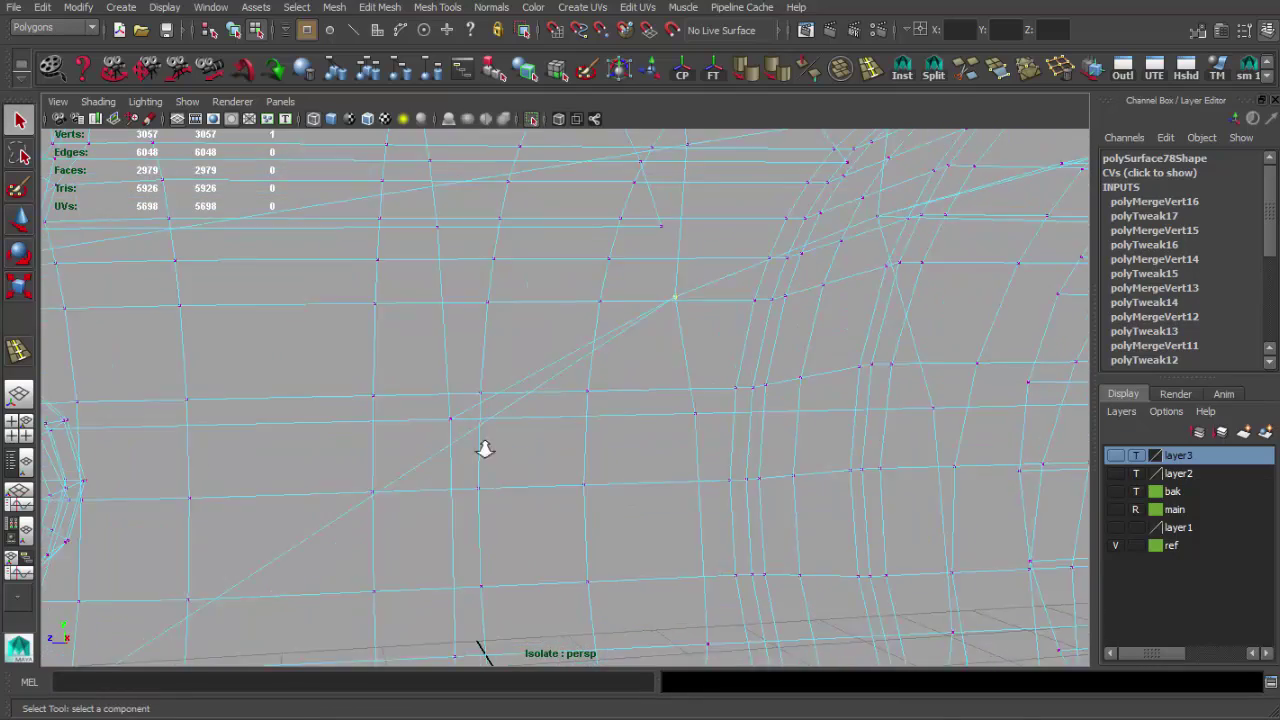
key("5")
left_click_drag(486, 449, 565, 419, "alt")
key("F8")
Inspect the seam at the tube's base in wireframe and shaded views.
scroll(697, 403, "down", 5)
scroll(754, 457, "up", 5)
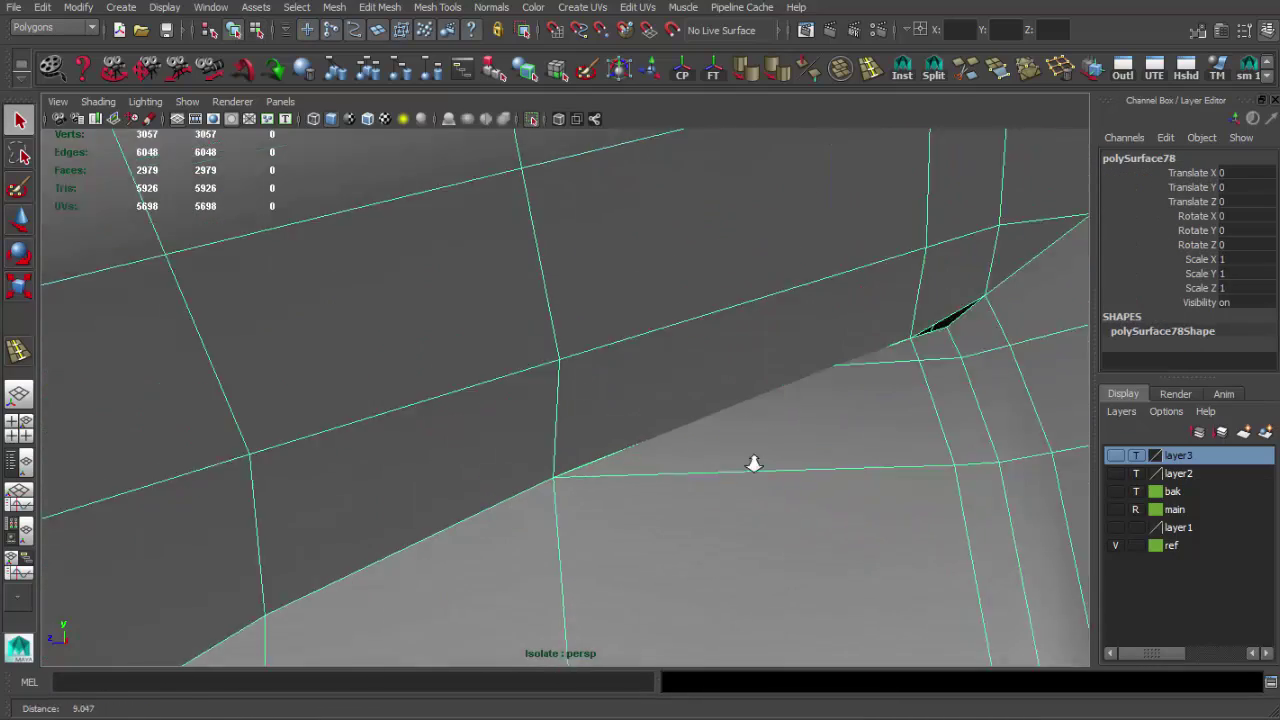
scroll(741, 462, "down", 3)
key("4")
key("F8")
left_click_drag(689, 463, 674, 503, "alt")
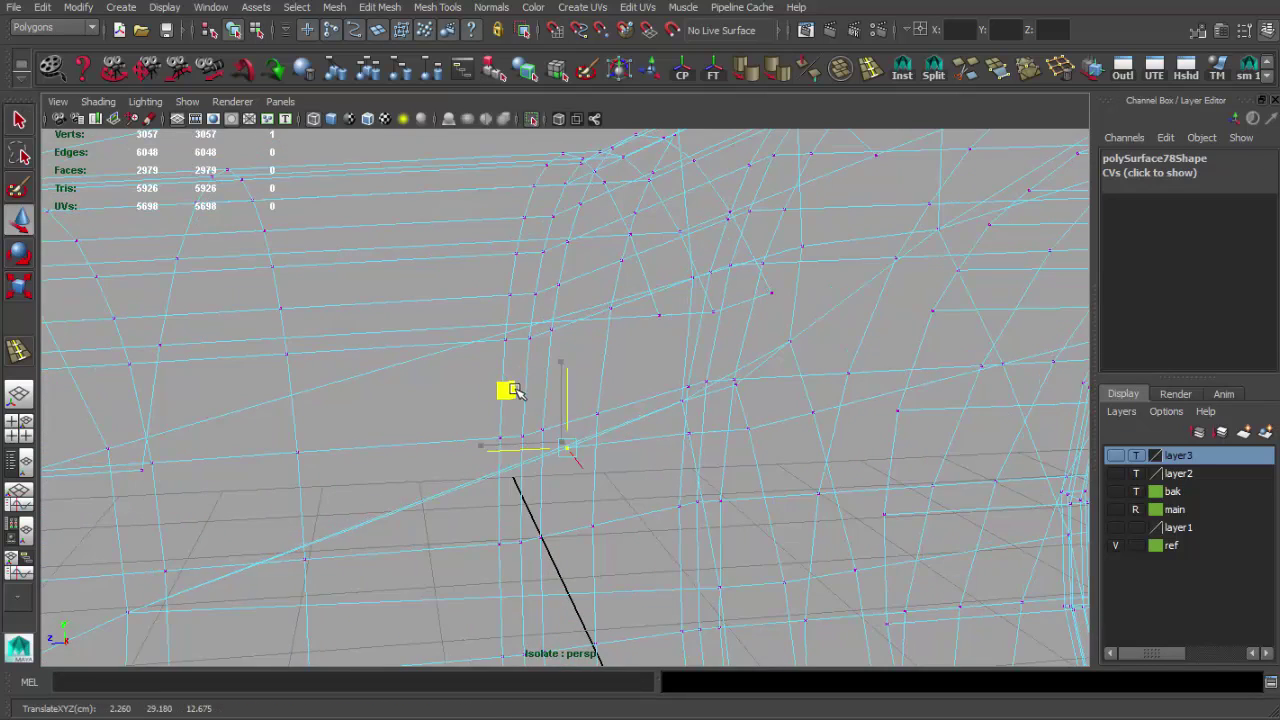
key("5")
key("F8")
scroll(630, 425, "up", 3)
right_click_drag(608, 411, 437, 277, "shift")
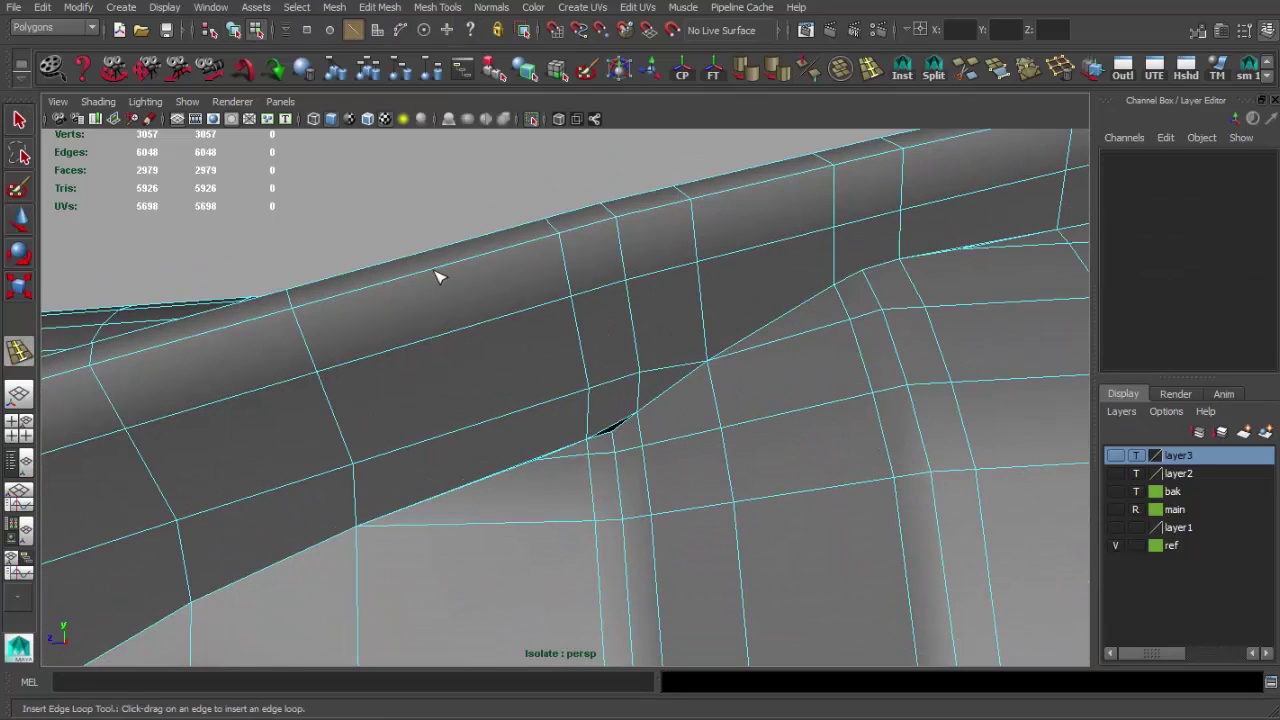
scroll(515, 408, "up", 3)
key("q")
Switch back to object mode, clear the selection and reframe the scope.
right_click_drag(665, 462, 575, 488)
key("4")
key("q")
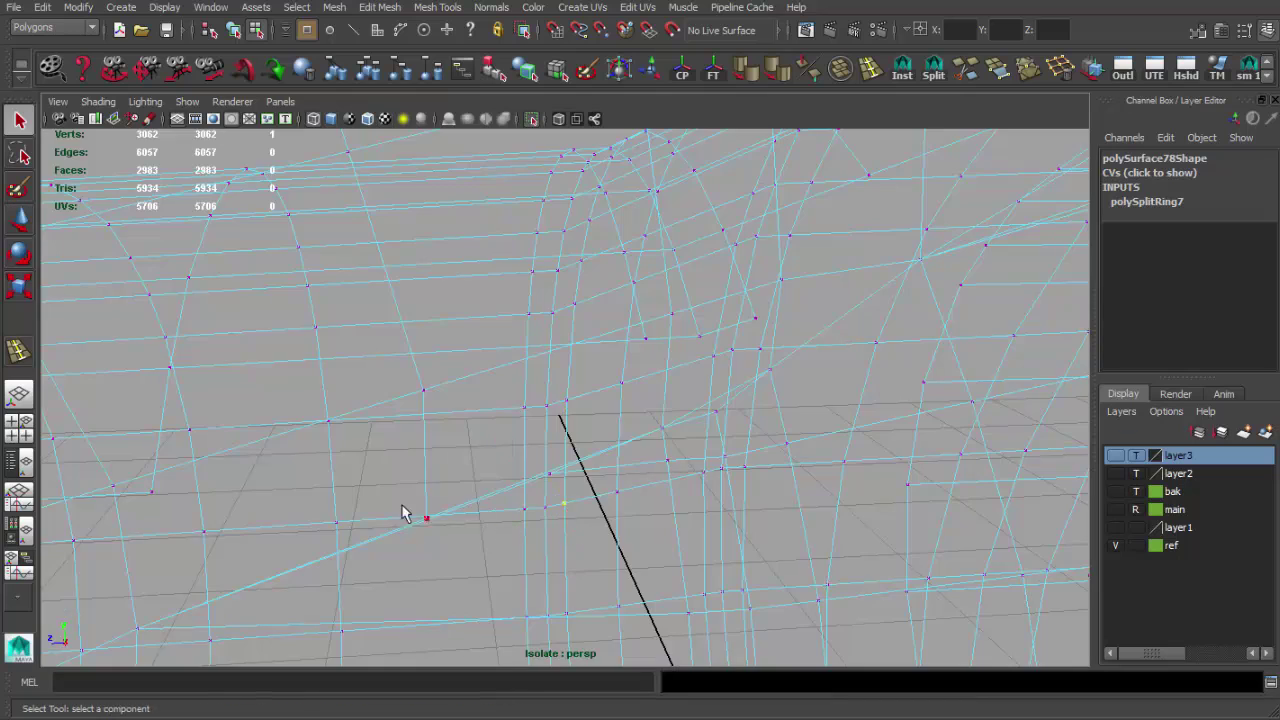
key("5")
mouse_move(554, 434)
left_mouse_down("alt")
mouse_move(878, 418)
mouse_move(220, 345)
left_mouse_up("alt")
key("F8")
key("ctrl+1")
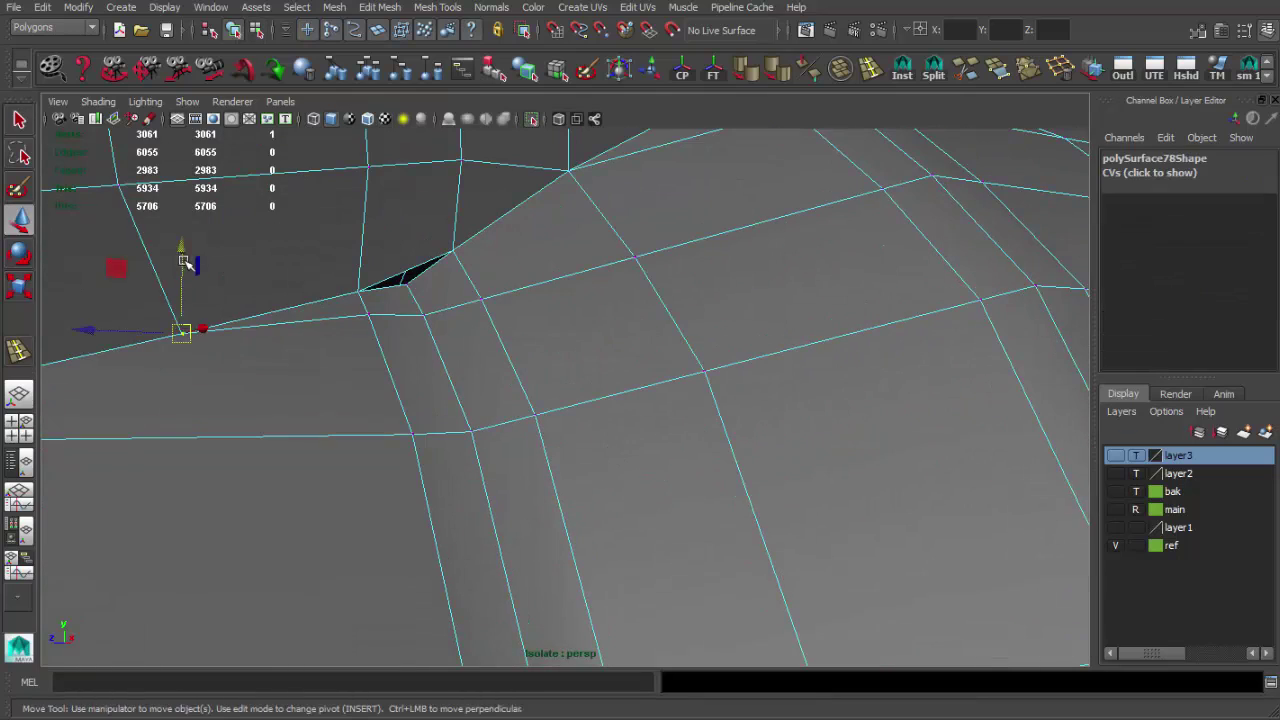
key("F8")
scroll(441, 277, "down", 5)
left_click(243, 329)
mouse_move(243, 329)
left_mouse_down("alt")
mouse_move(324, 363)
mouse_move(312, 374)
left_mouse_up("alt")
scroll(312, 374, "up", 5)
scroll(575, 405, "up", 5)
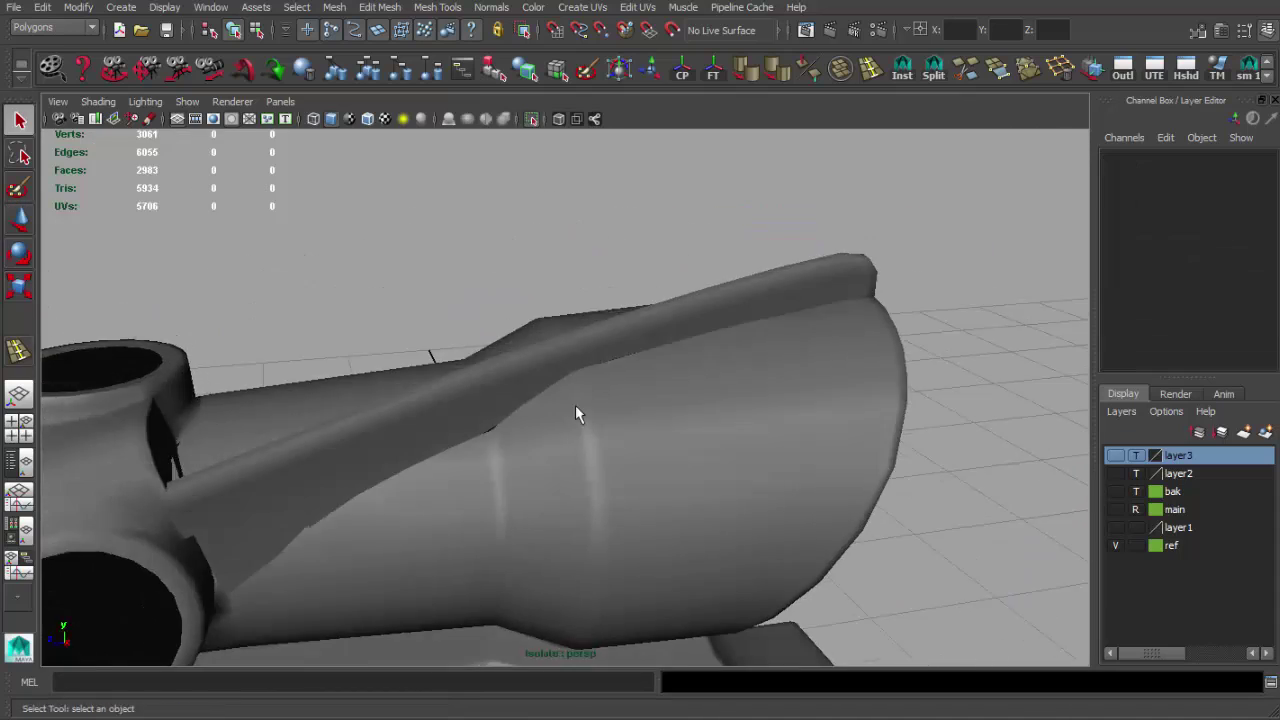
Insert an edge loop across the tube and pick a vertex on its lower edge.
left_click(575, 405)
scroll(828, 463, "up", 5)
scroll(837, 150, "up", 3)
right_click_drag(837, 150, 558, 296, "shift")
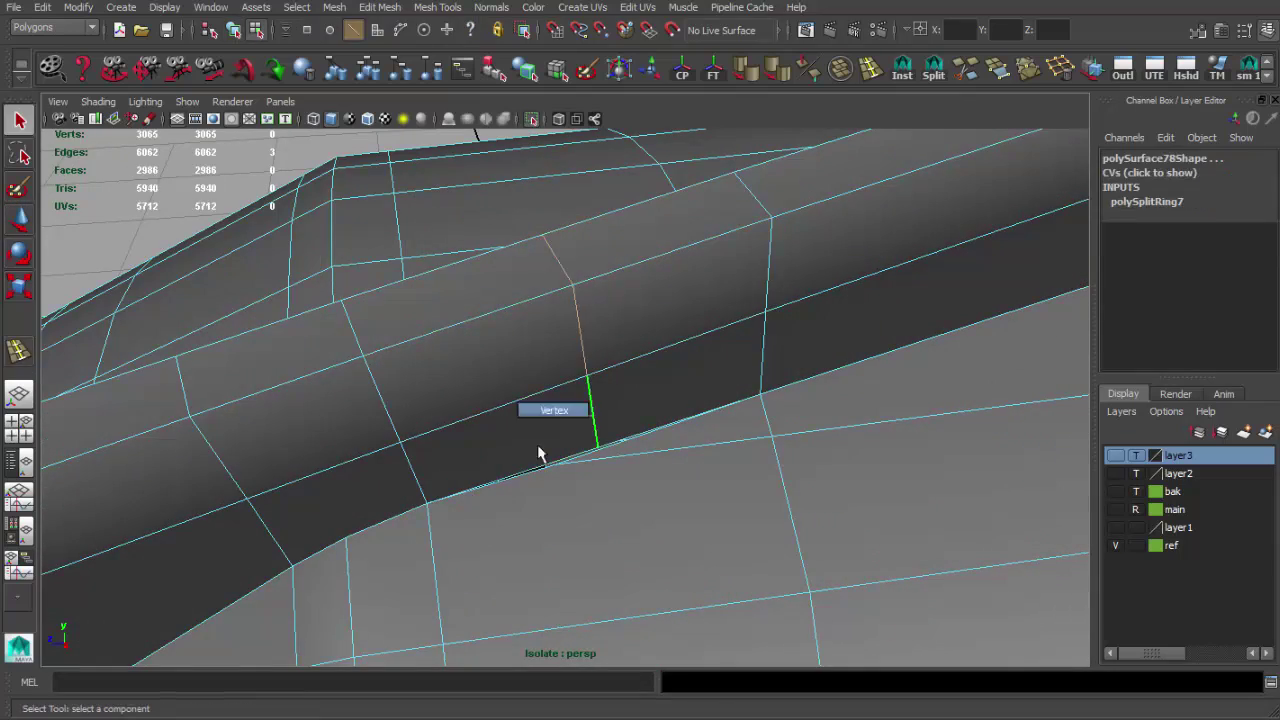
left_click(592, 447)
key("w")
key("4")
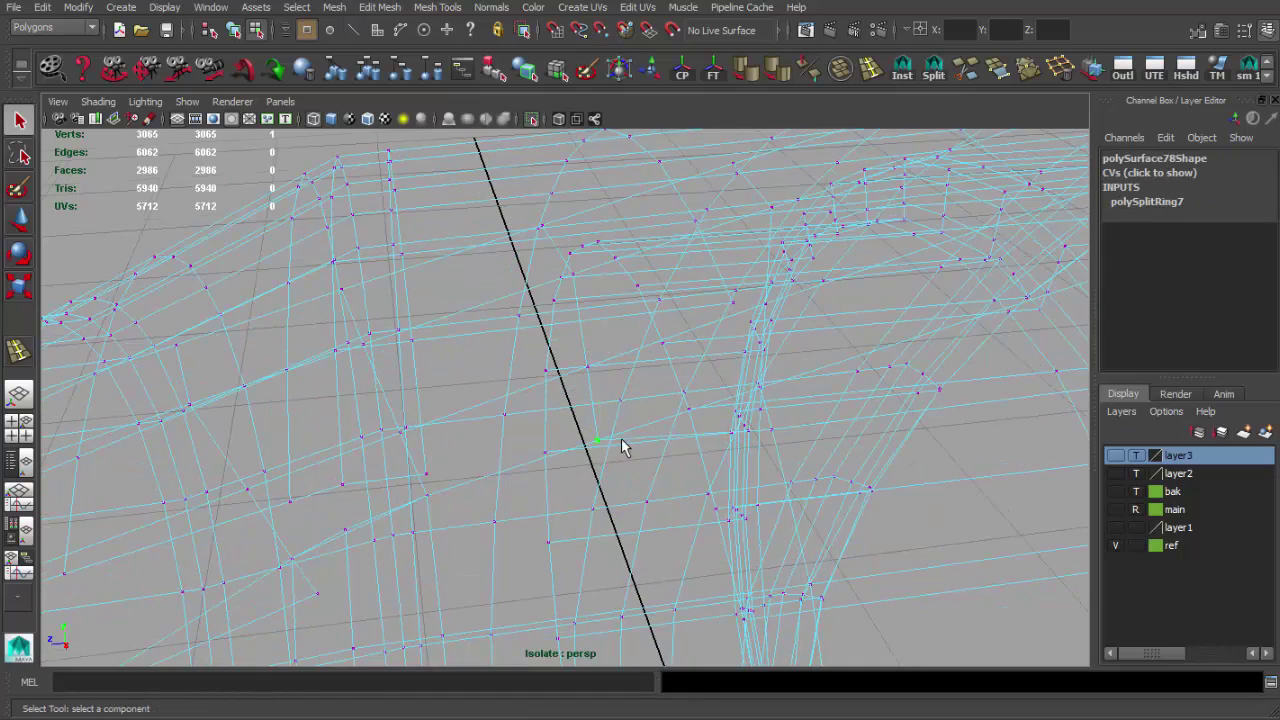
key("5")
Try splitting a face near the tube's base, then undo the split.
scroll(686, 334, "down", 3)
scroll(580, 223, "down", 3)
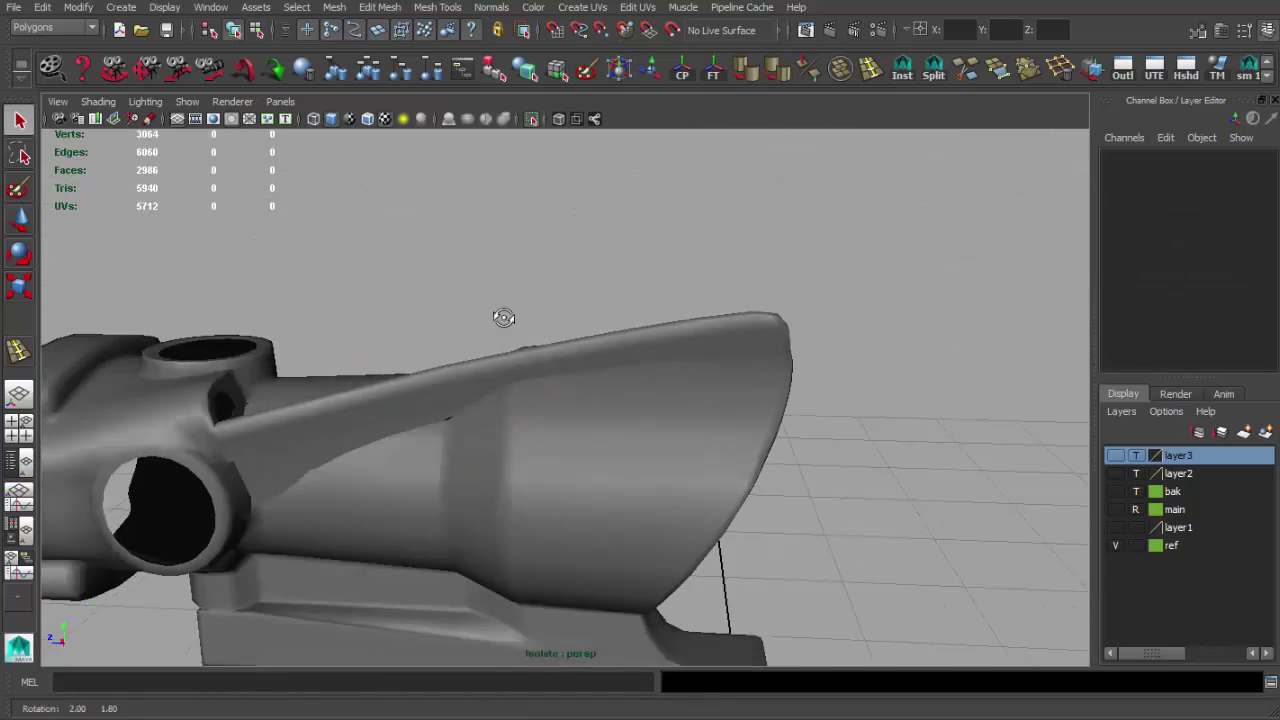
scroll(503, 314, "down", 3)
scroll(405, 350, "up", 5)
left_click(600, 385)
scroll(732, 429, "up", 3)
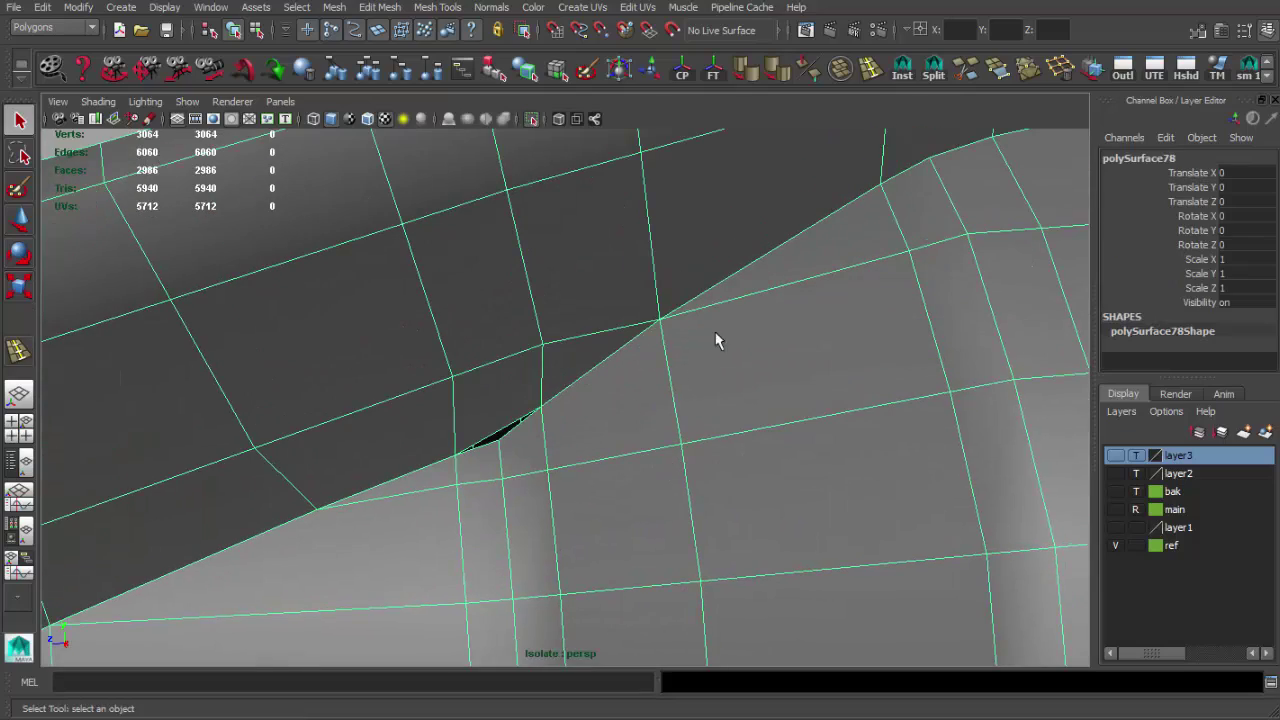
left_click(497, 435)
key("q")
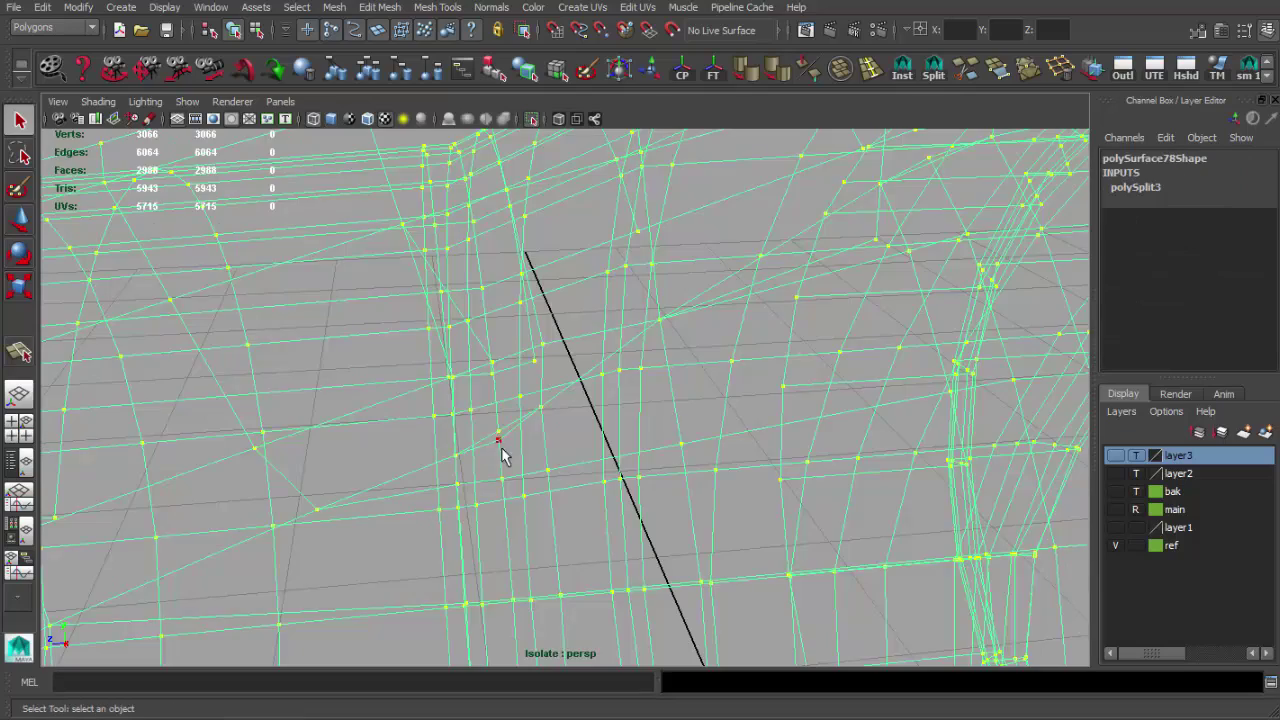
key("ctrl+z")
Apply Soften Edge to the scope mesh and inspect the tube seam.
scroll(551, 400, "down", 3)
scroll(569, 360, "down", 3)
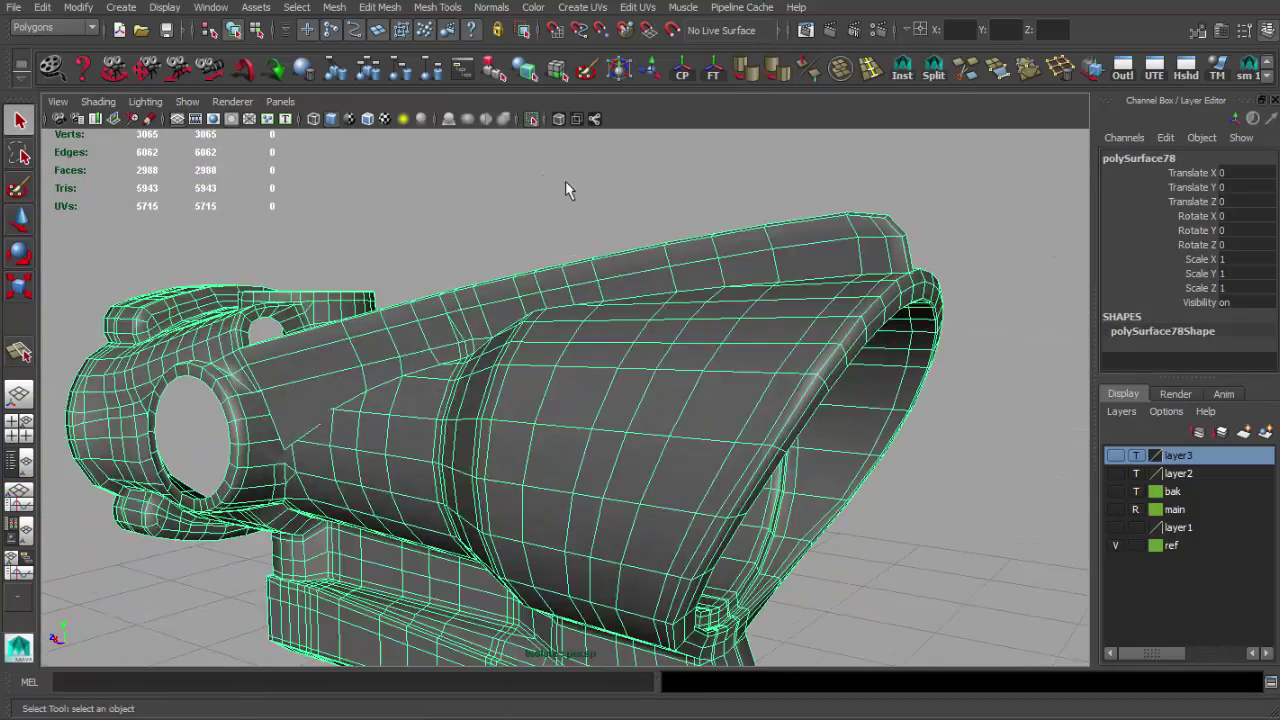
scroll(565, 181, "down", 2)
left_click(746, 70)
left_click_drag(743, 251, 734, 346, "alt")
mouse_move(694, 254)
right_mouse_down("alt")
mouse_move(1018, 413)
mouse_move(508, 449)
mouse_move(657, 437)
right_mouse_up("alt")
key("F9")
Box-select the stray vertices at the seam and weld them with Merge.
key("4")
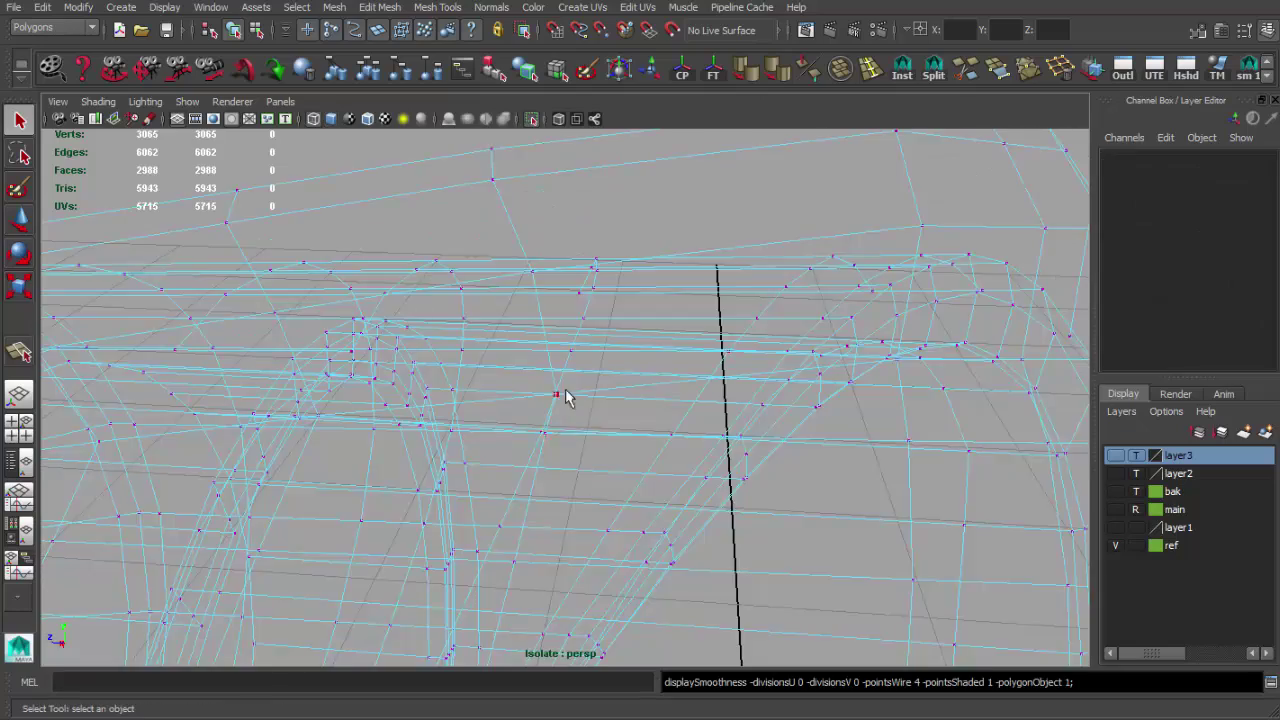
left_click(1000, 68)
left_click_drag(720, 330, 818, 308, "alt")
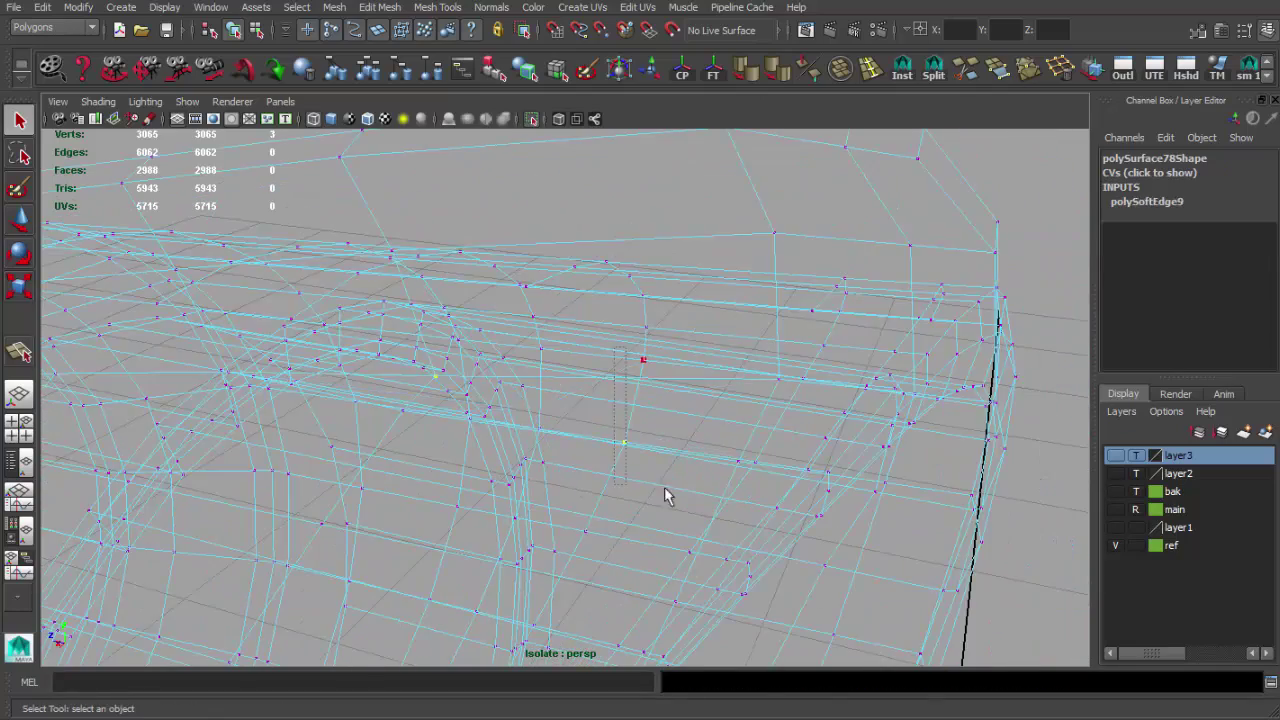
left_click_drag(681, 443, 734, 380, "alt")
key("5")
key("F8")
Preview the smoothed seam and reselect the scope mesh.
left_click(793, 297)
mouse_move(793, 297)
left_mouse_down("alt")
mouse_move(636, 343)
mouse_move(362, 378)
mouse_move(423, 377)
left_mouse_up("alt")
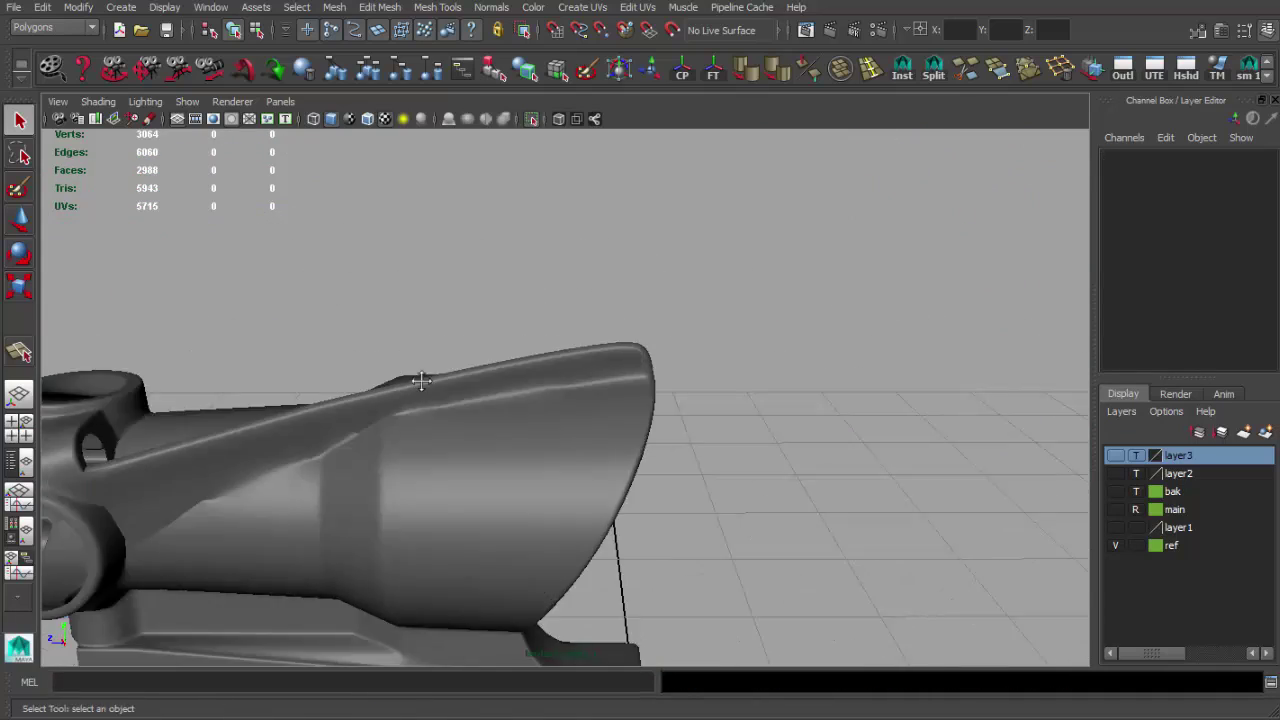
scroll(614, 357, "up", 5)
left_click(766, 406)
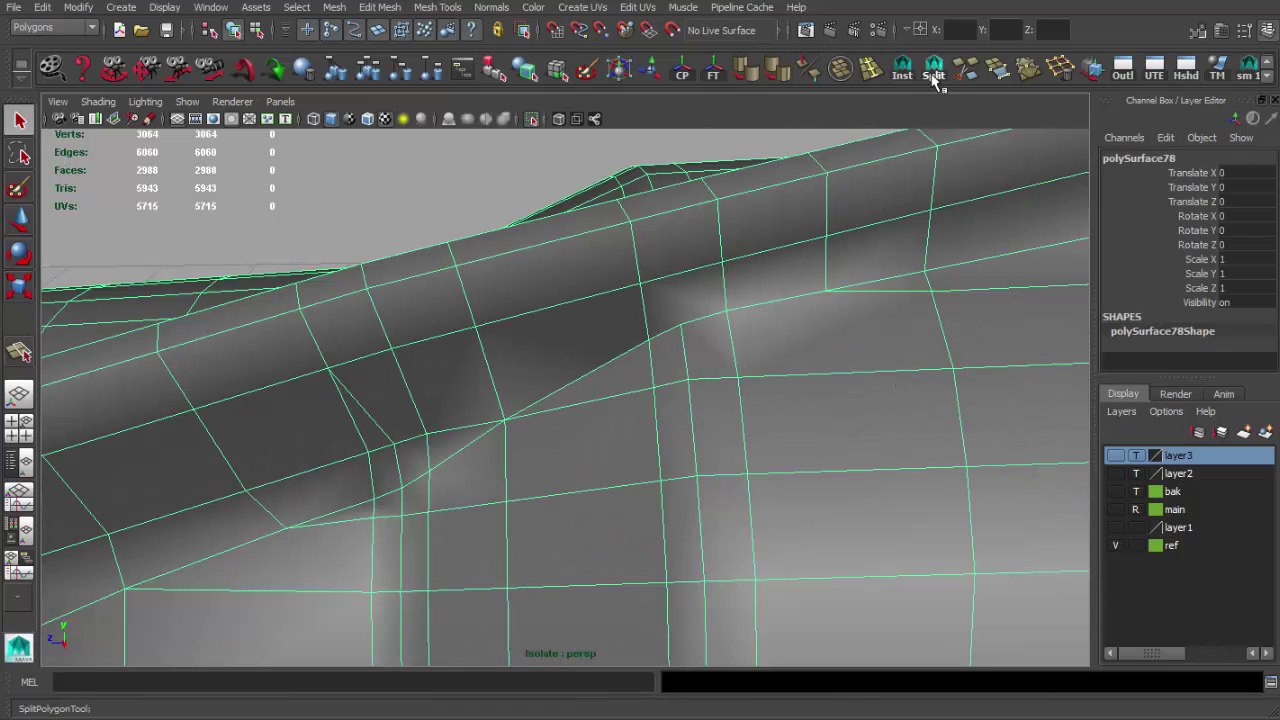
Finish the current polygon split and merge the leftover vertex at the tube seam.
key("Return")
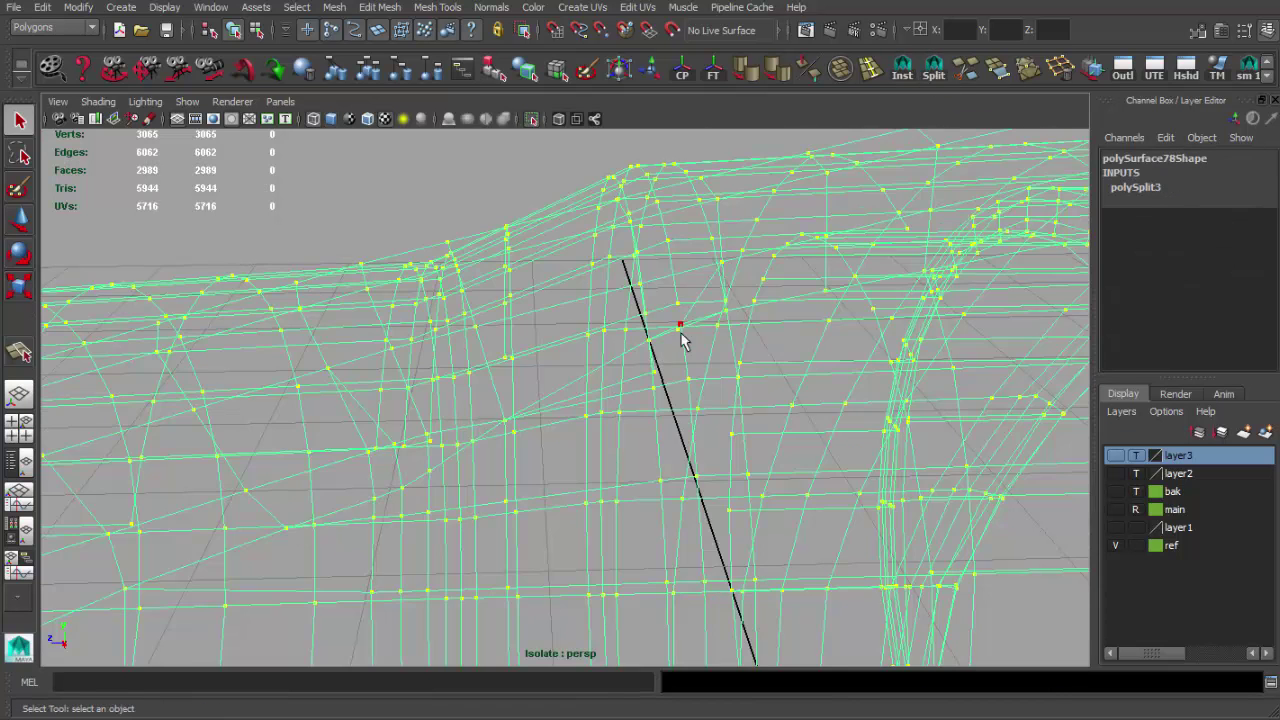
key("4")
left_click(1019, 78)
key("5")
key("F8")
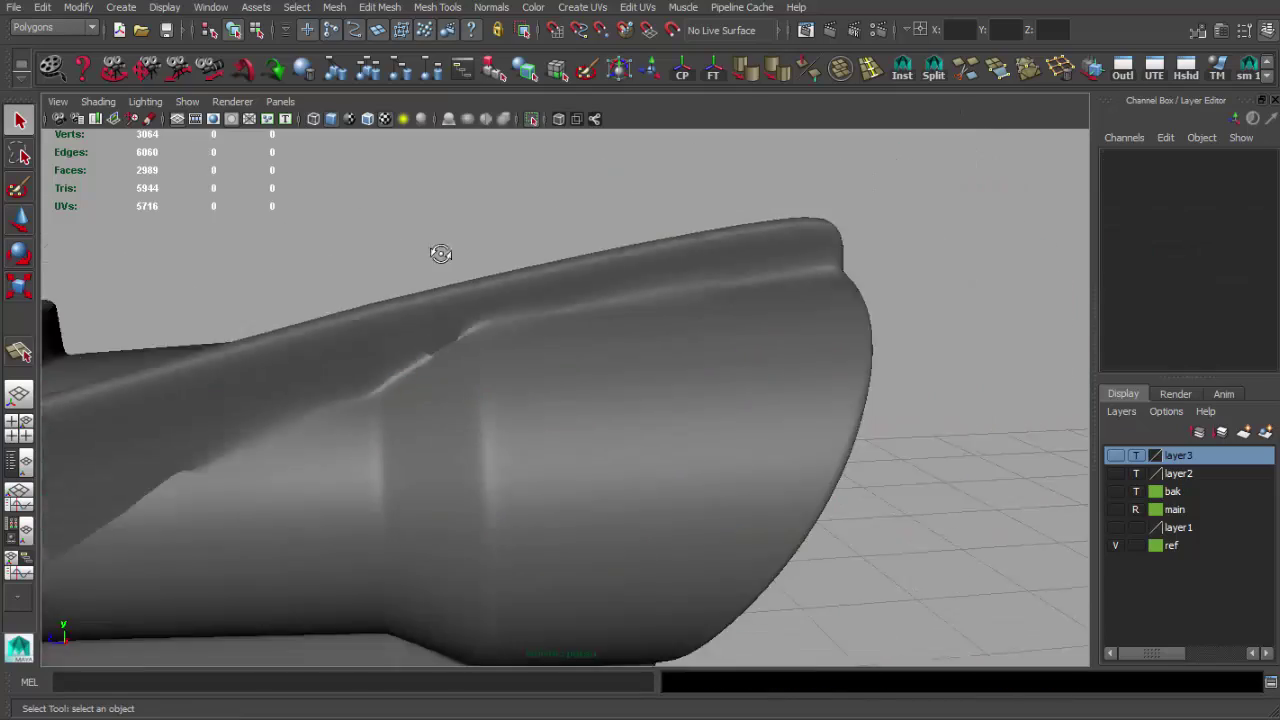
Select the scope mesh in face mode, smoothing off, and frame the tube seam.
mouse_move(437, 251)
left_mouse_down("alt")
mouse_move(310, 246)
mouse_move(580, 334)
left_mouse_up("alt")
left_click(591, 363)
mouse_move(591, 363)
right_mouse_down("alt")
mouse_move(471, 363)
mouse_move(652, 358)
right_mouse_up("alt")
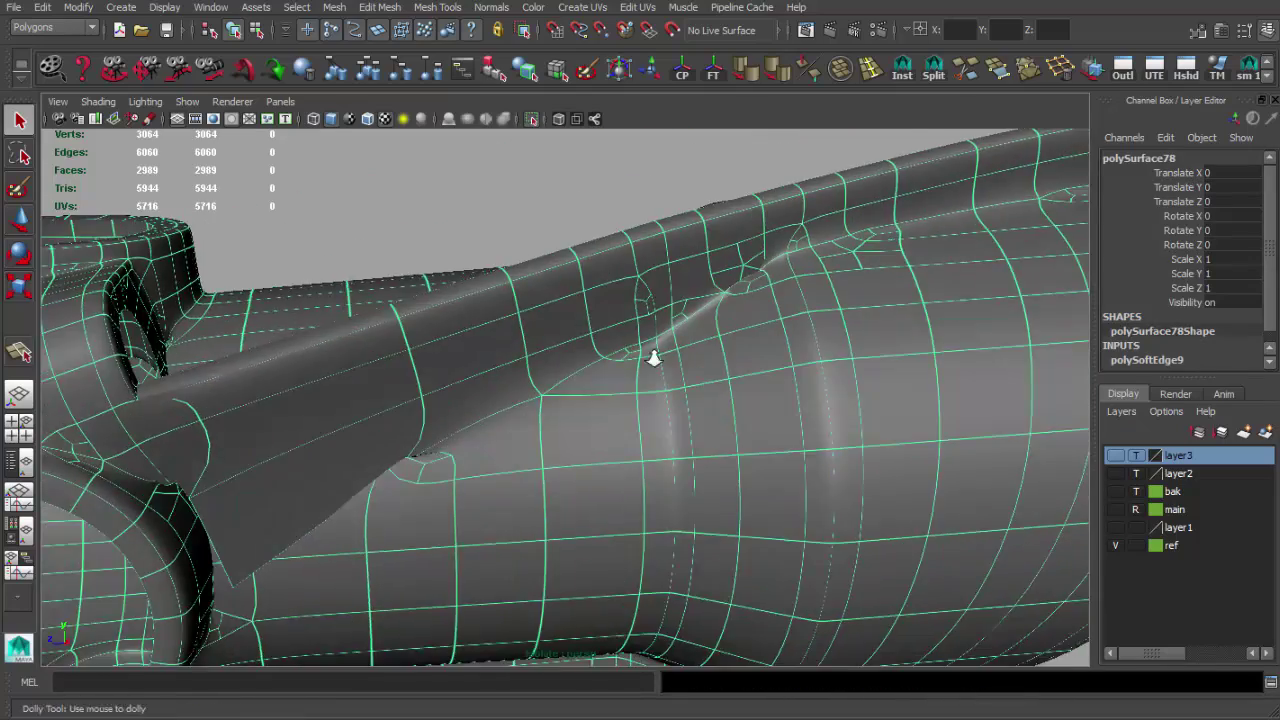
scroll(652, 358, "up", 5)
key("q")
key("1")
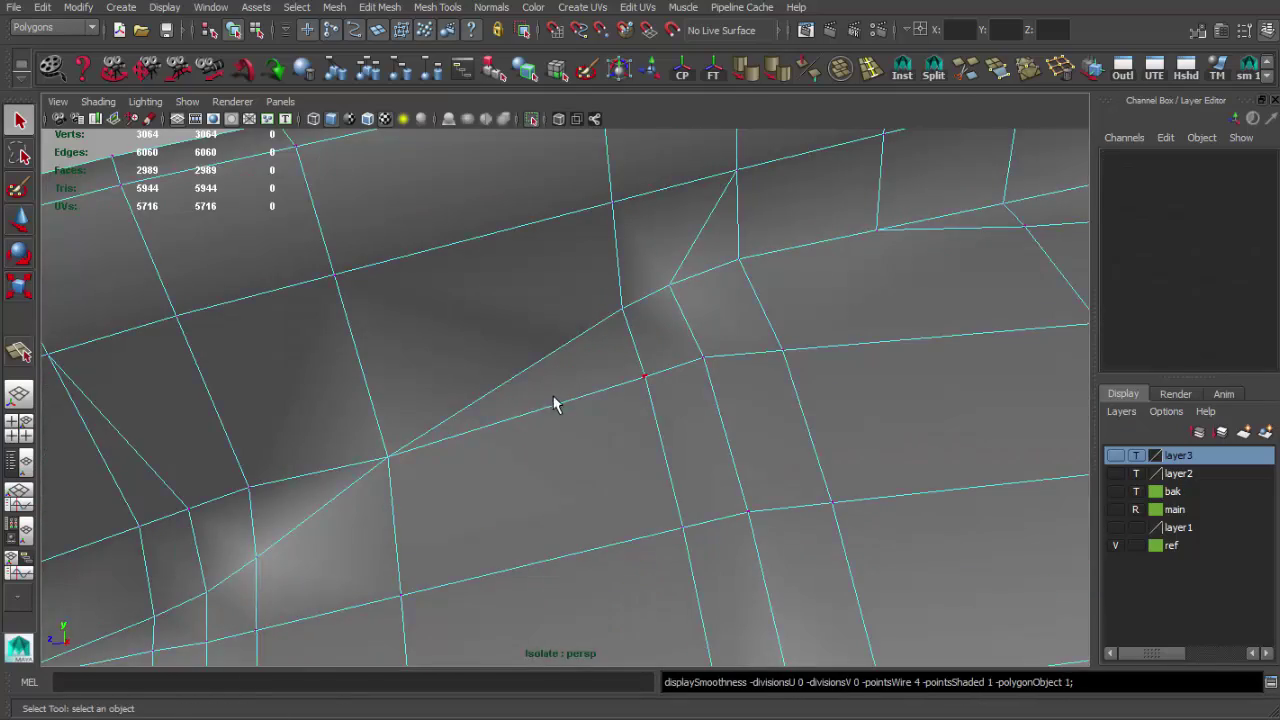
left_click(556, 403)
left_click_drag(591, 366, 794, 337, "alt")
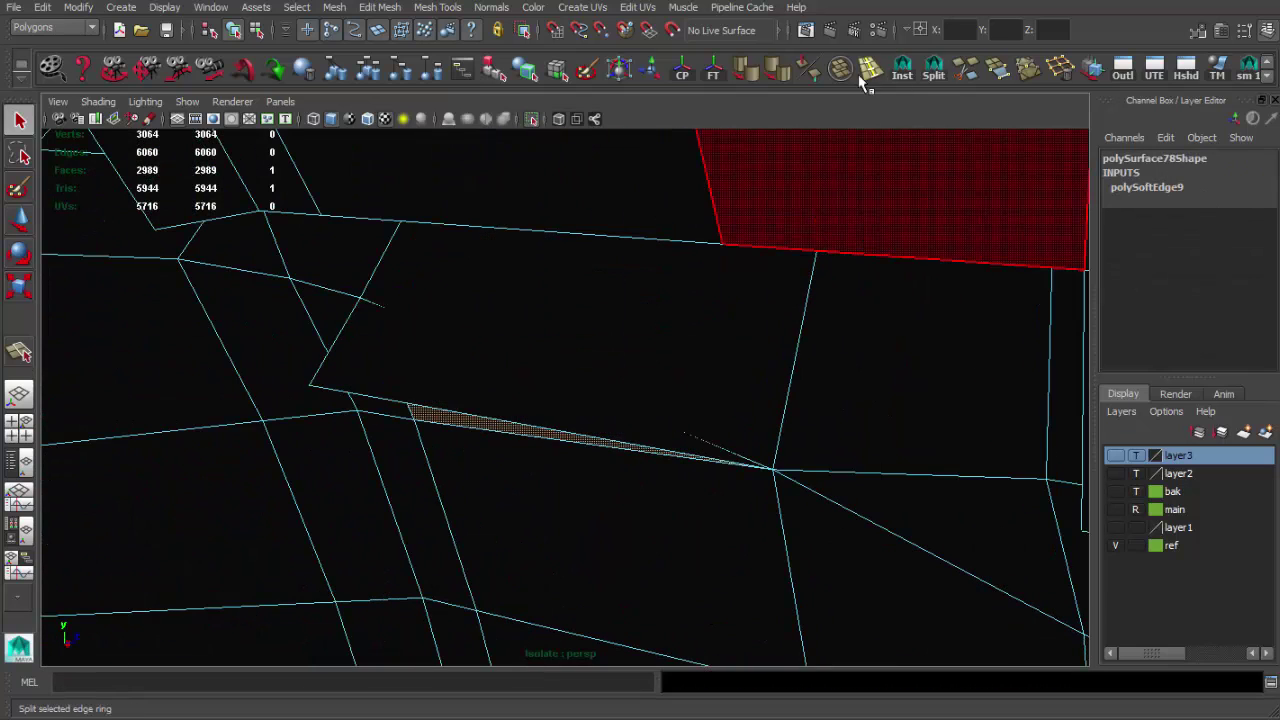
Split polygons along the tube seam and inspect the repaired area.
left_click(933, 68)
key("q")
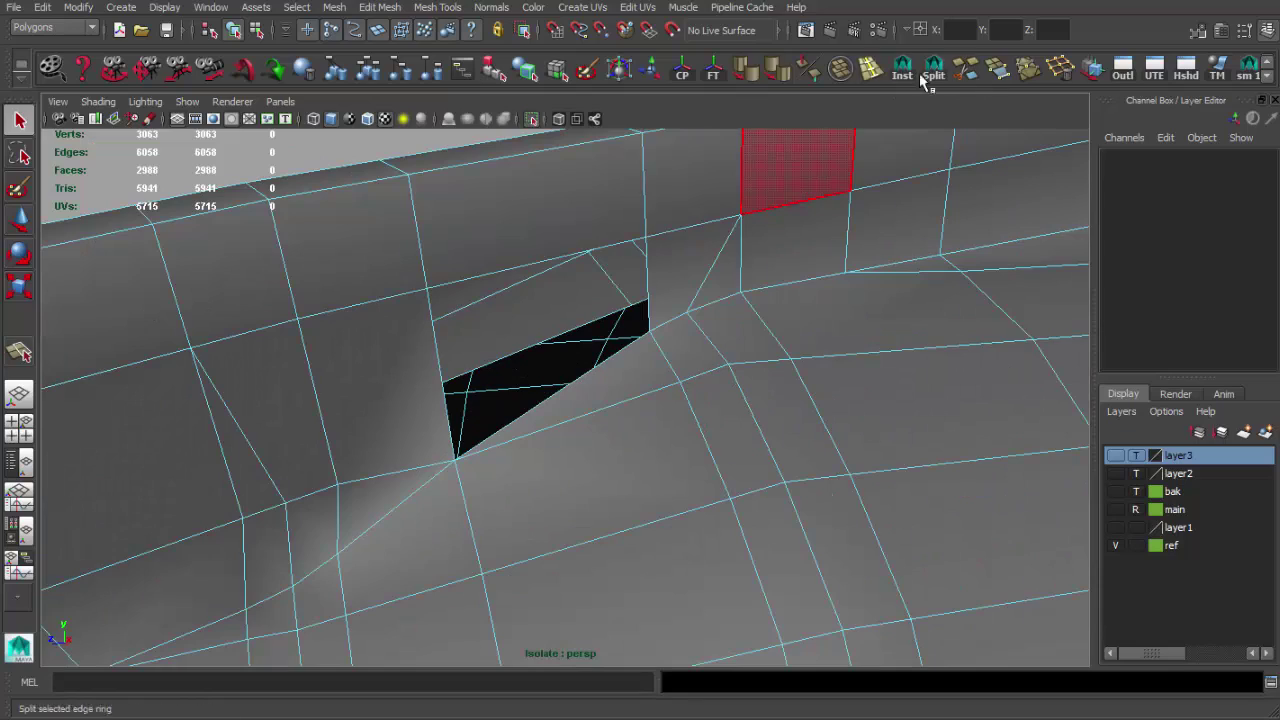
mouse_move(575, 383)
left_mouse_down("alt")
mouse_move(665, 407)
mouse_move(663, 372)
left_mouse_up("alt")
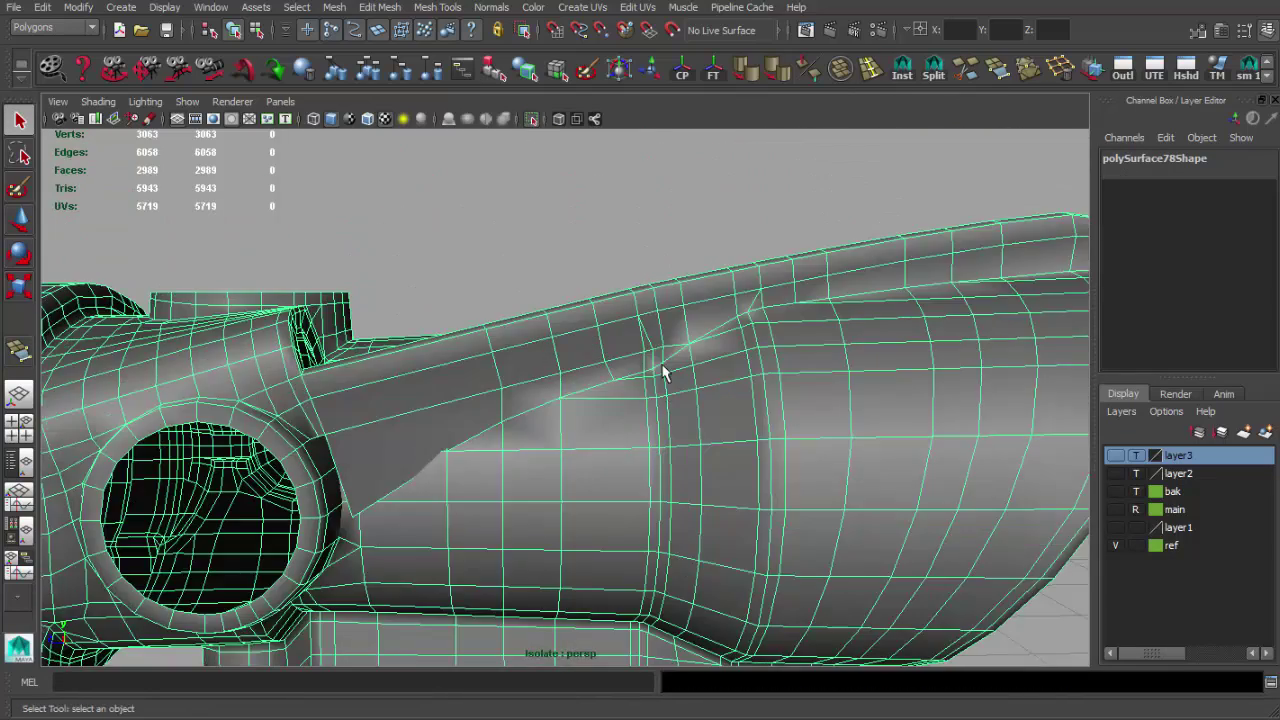
left_click(629, 271)
mouse_move(629, 271)
left_mouse_down("alt")
mouse_move(700, 157)
mouse_move(600, 326)
left_mouse_up("alt")
left_click(598, 326)
Preview the scope mesh smoothed (3) and check the tube's front end.
key("3")
left_click(591, 246)
mouse_move(591, 246)
right_mouse_down("alt")
mouse_move(423, 277)
mouse_move(823, 434)
right_mouse_up("alt")
left_click(823, 434)
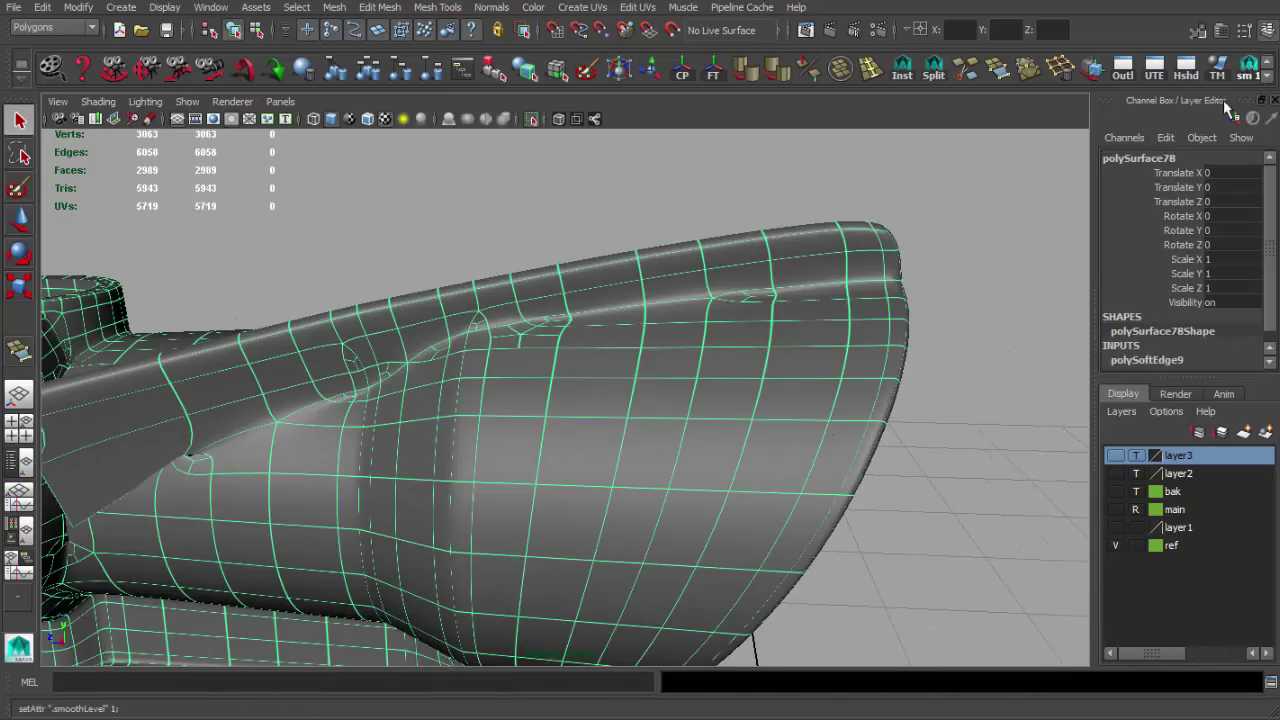
left_click_drag(700, 300, 632, 376, "alt")
left_click(632, 376)
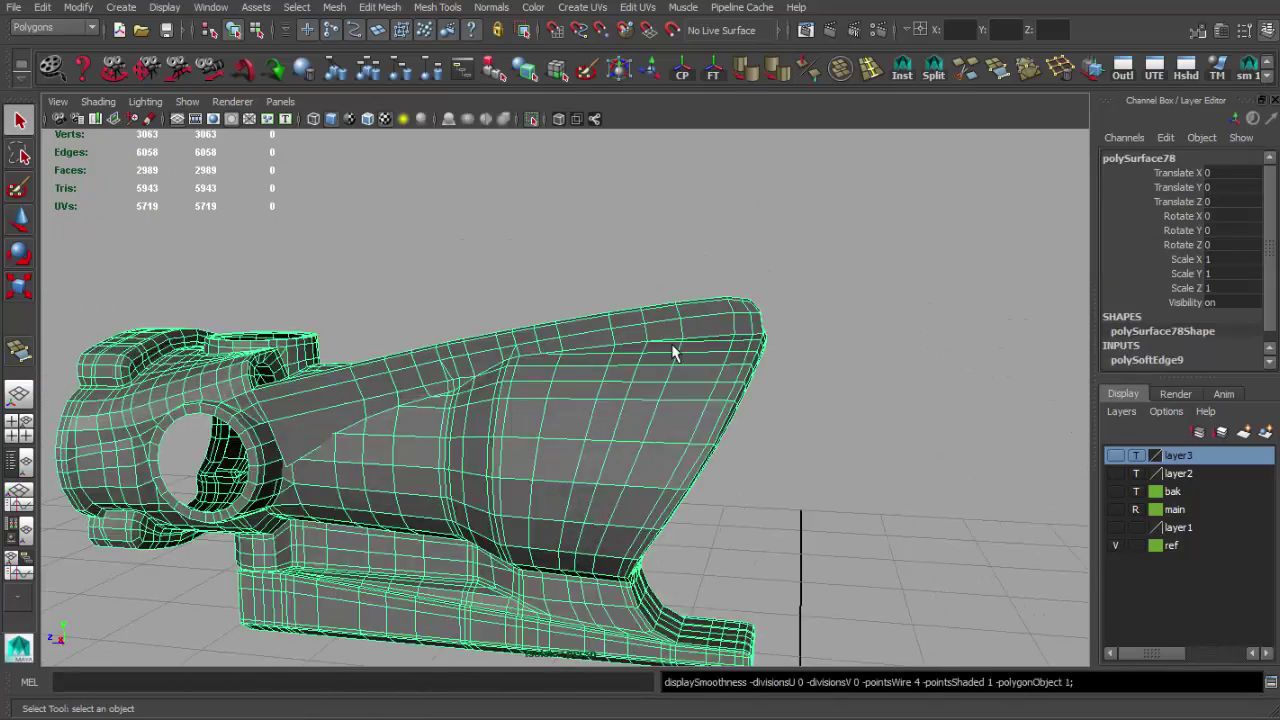
right_click_drag(632, 376, 809, 272, "alt")
mouse_move(809, 272)
left_mouse_down("alt")
mouse_move(710, 321)
mouse_move(674, 357)
mouse_move(731, 286)
mouse_move(606, 258)
mouse_move(910, 191)
left_mouse_up("alt")
left_click(710, 321)
Add an edge split running around the tube's front end.
left_click(838, 372)
left_click_drag(838, 372, 838, 338, "alt")
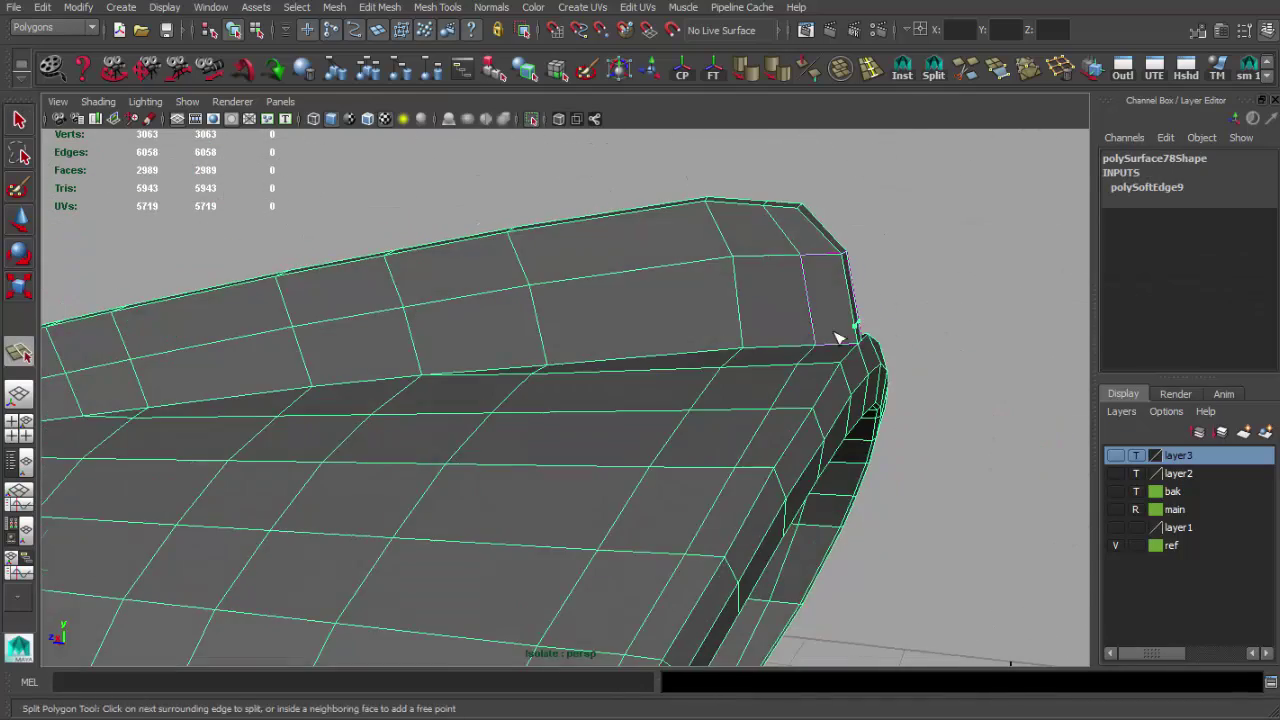
left_click_drag(741, 333, 524, 347, "alt")
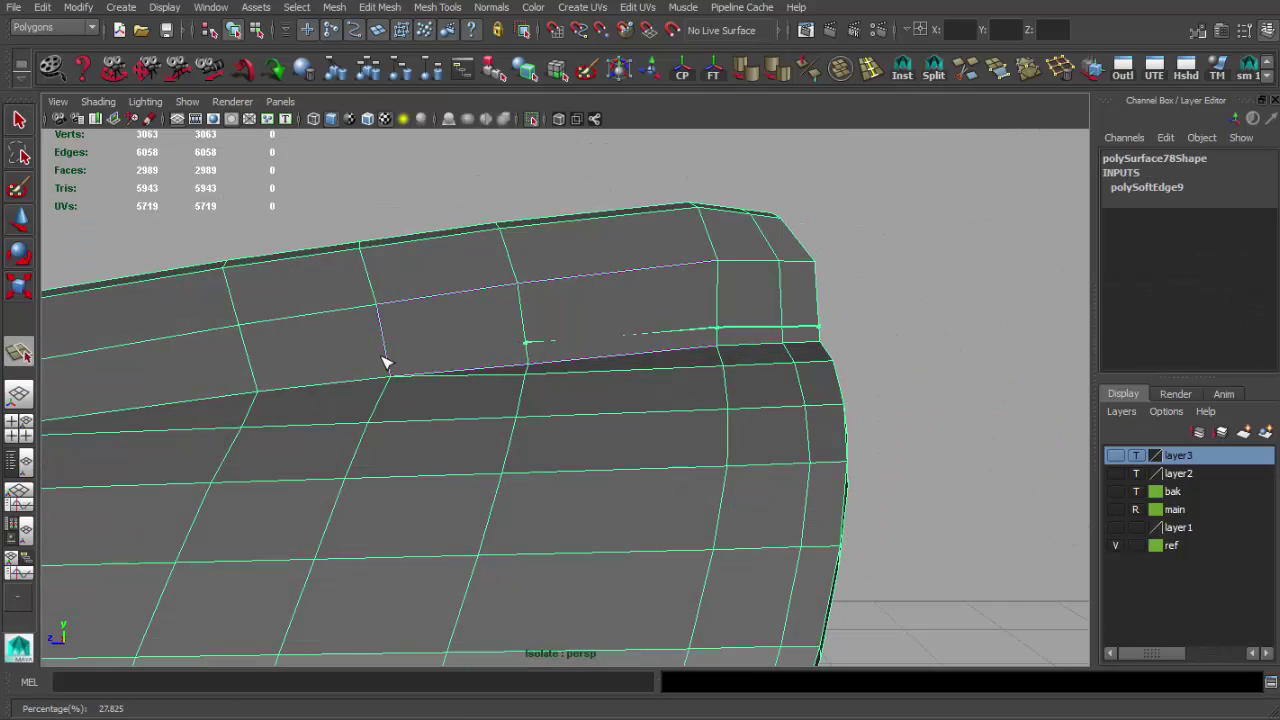
left_click_drag(397, 358, 603, 367, "alt")
left_click_drag(463, 376, 648, 366, "alt")
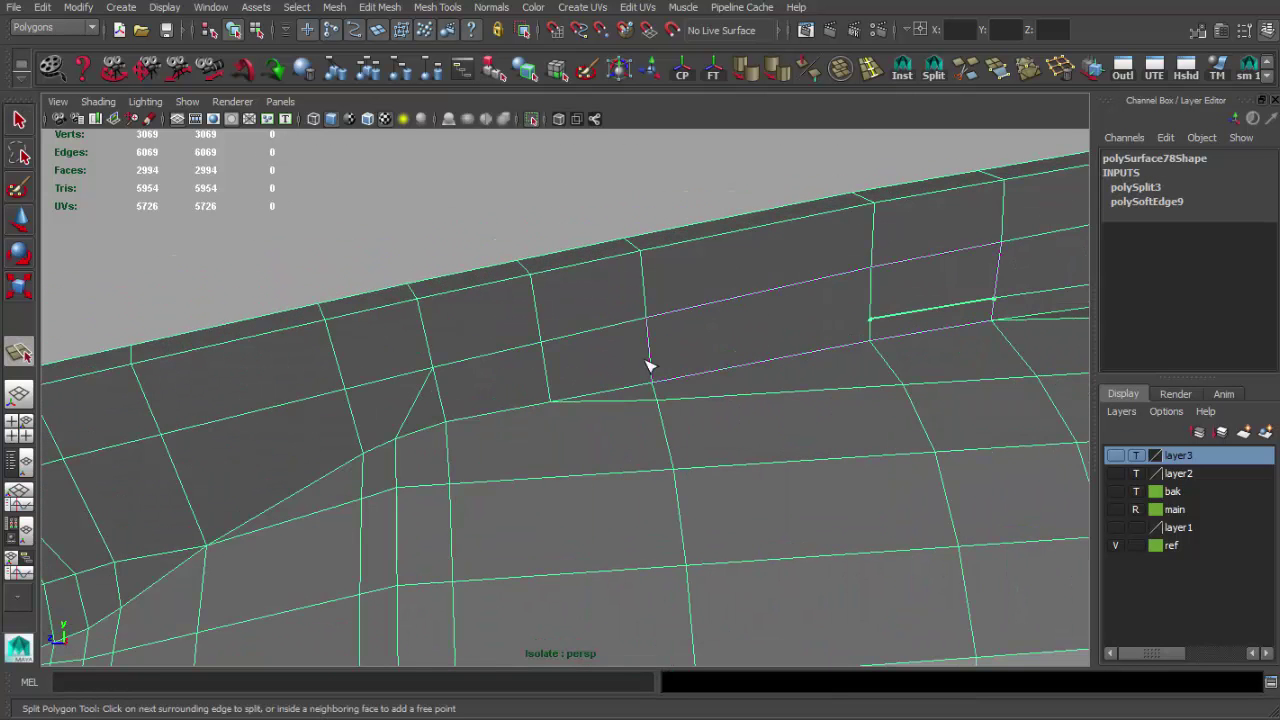
left_click_drag(422, 409, 655, 295, "alt")
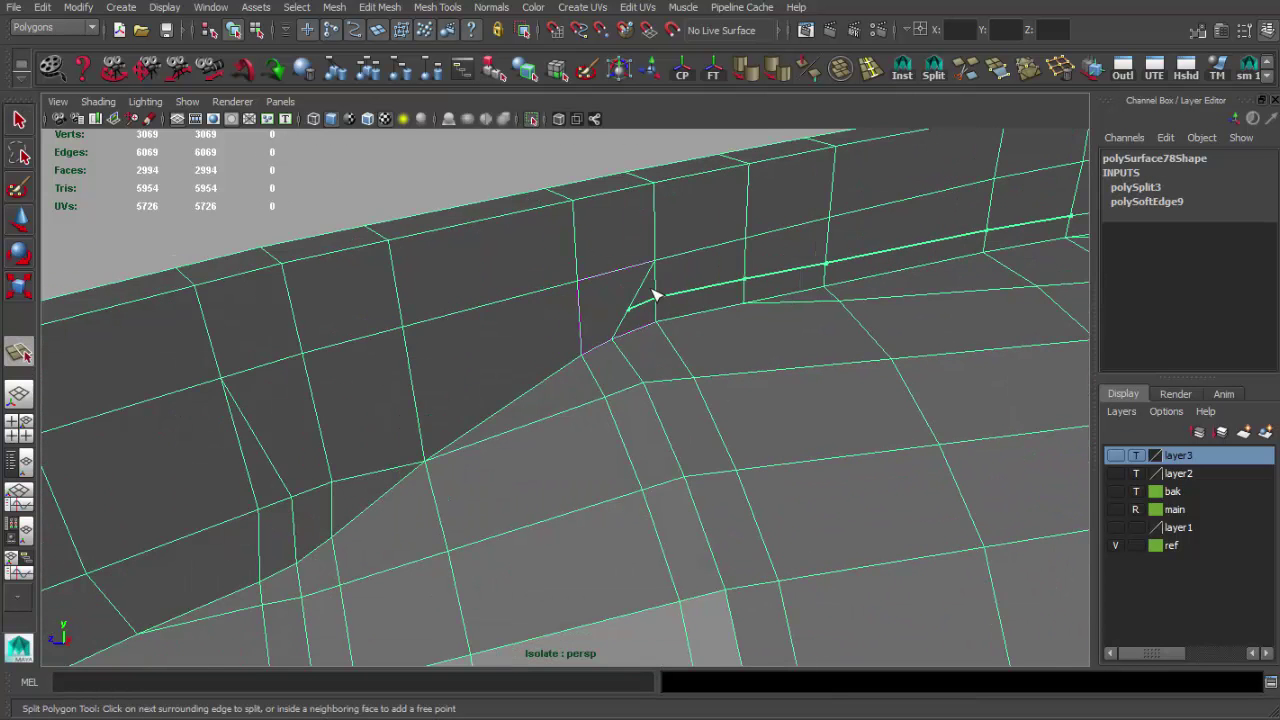
key("q")
mouse_move(373, 479)
left_mouse_down("alt")
mouse_move(468, 373)
mouse_move(786, 414)
mouse_move(722, 220)
mouse_move(708, 283)
mouse_move(523, 398)
left_mouse_up("alt")
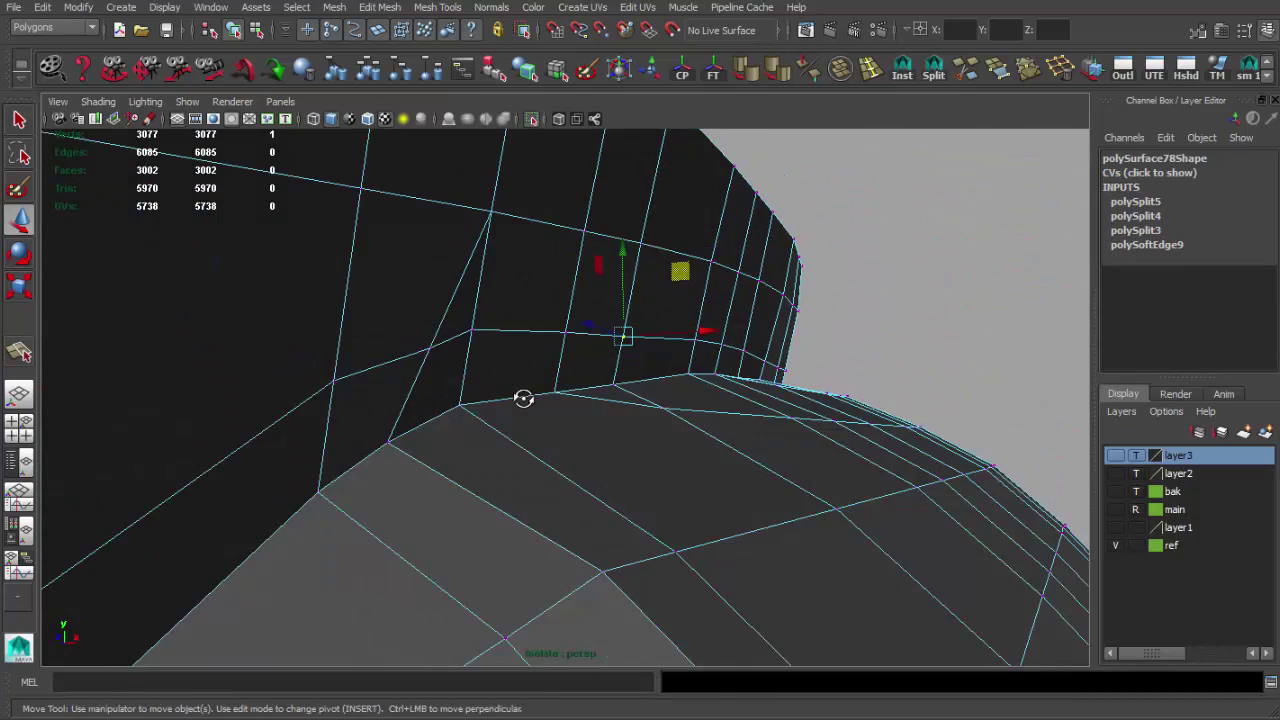
Merge the leftover vertices along the new split and return to object mode.
key("q")
mouse_move(517, 280)
left_mouse_down("alt")
mouse_move(409, 360)
mouse_move(609, 309)
mouse_move(587, 353)
mouse_move(657, 309)
left_mouse_up("alt")
left_click(1032, 75)
right_click(712, 297)
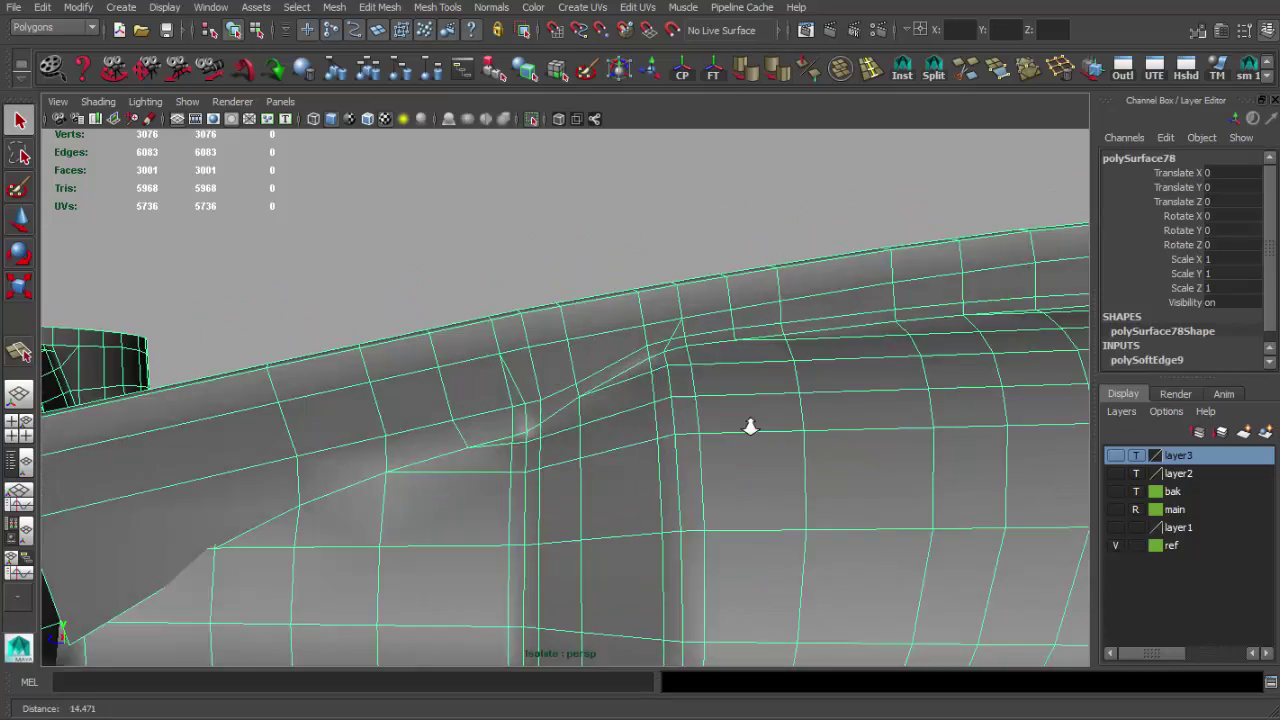
left_click_drag(749, 423, 780, 408, "alt")
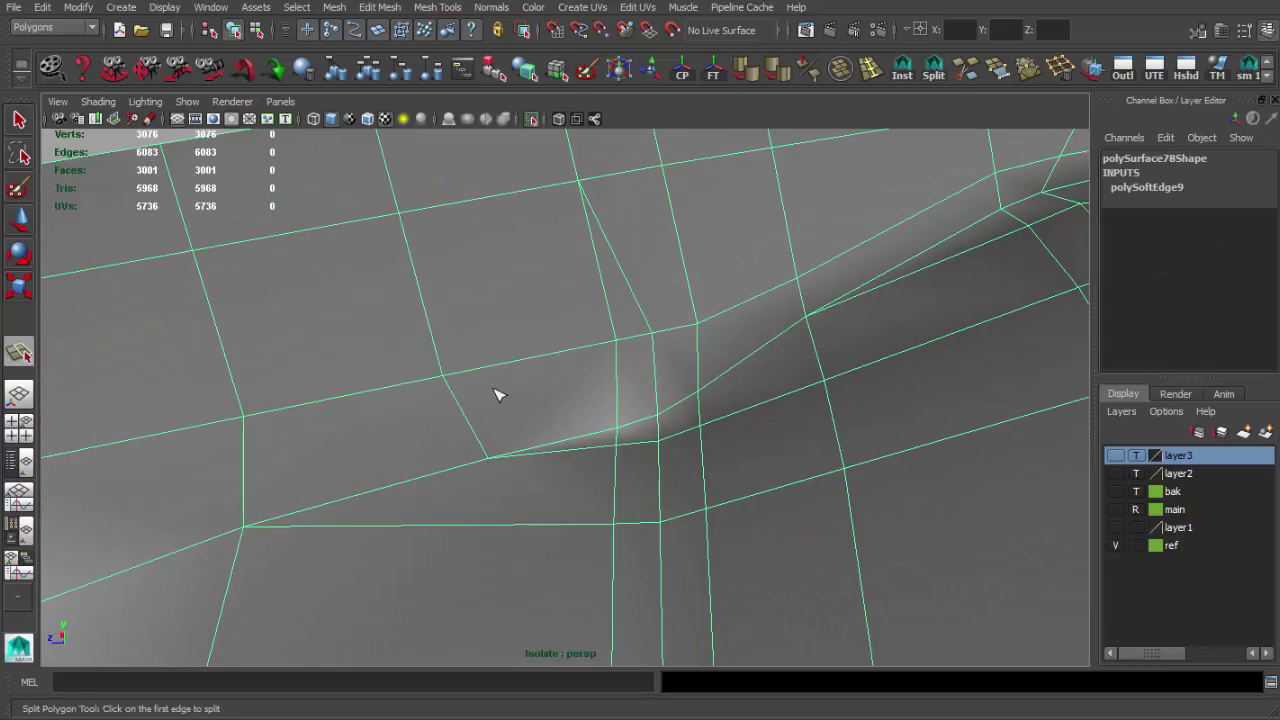
scroll(480, 409, "down", 5)
scroll(766, 457, "up", 5)
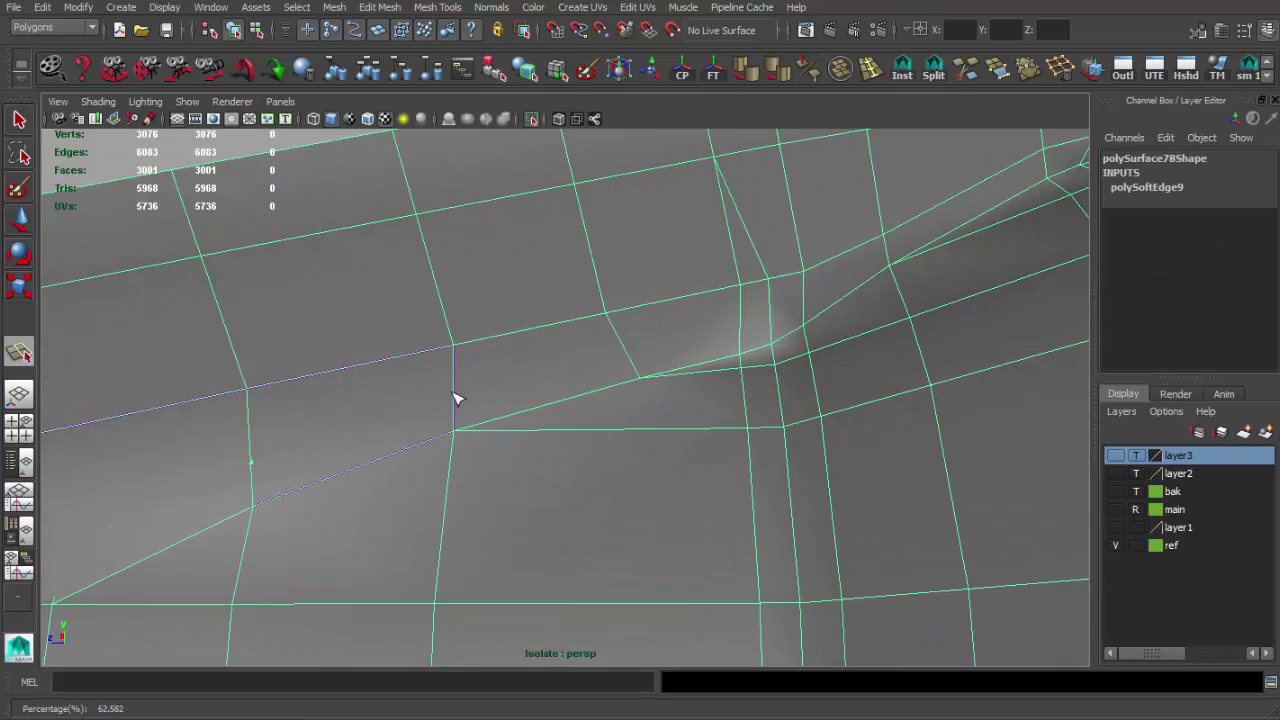
Split the face near the crease to prevent pinching.
mouse_move(628, 352)
left_mouse_down("alt")
mouse_move(571, 391)
mouse_move(651, 353)
left_mouse_up("alt")
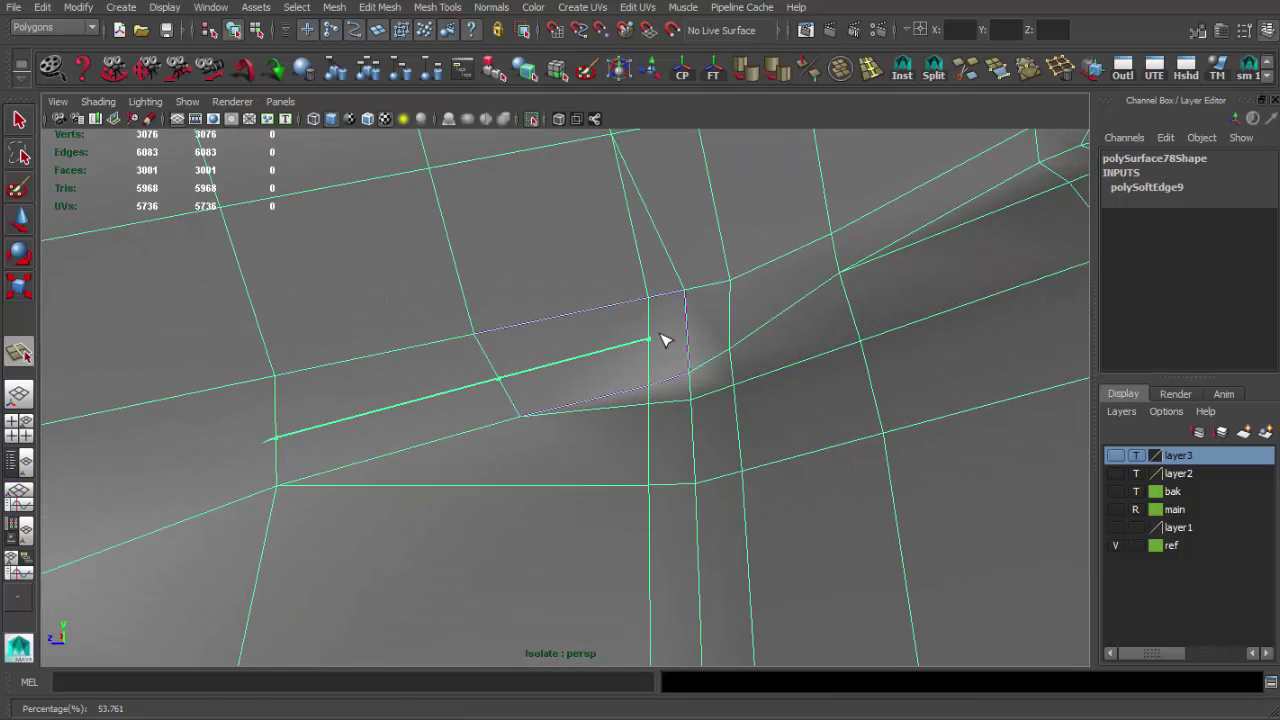
scroll(764, 287, "down", 5)
key("alt+shift+d")
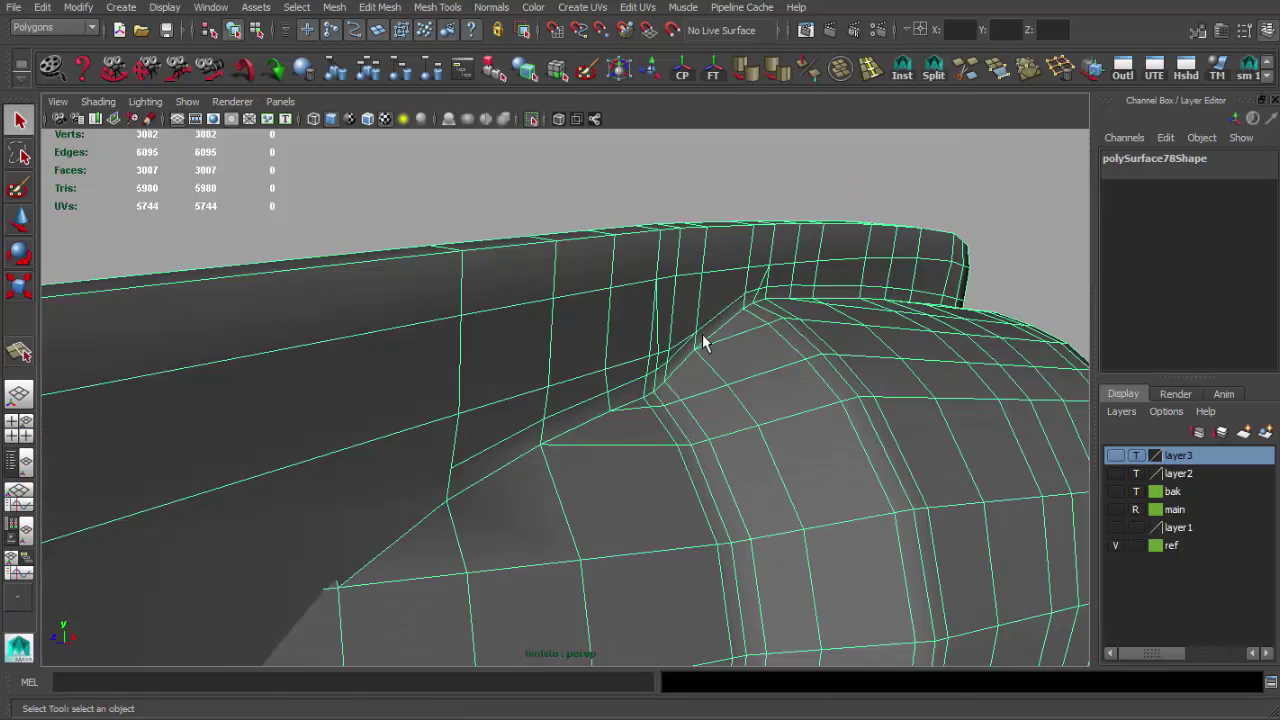
scroll(744, 350, "up", 5)
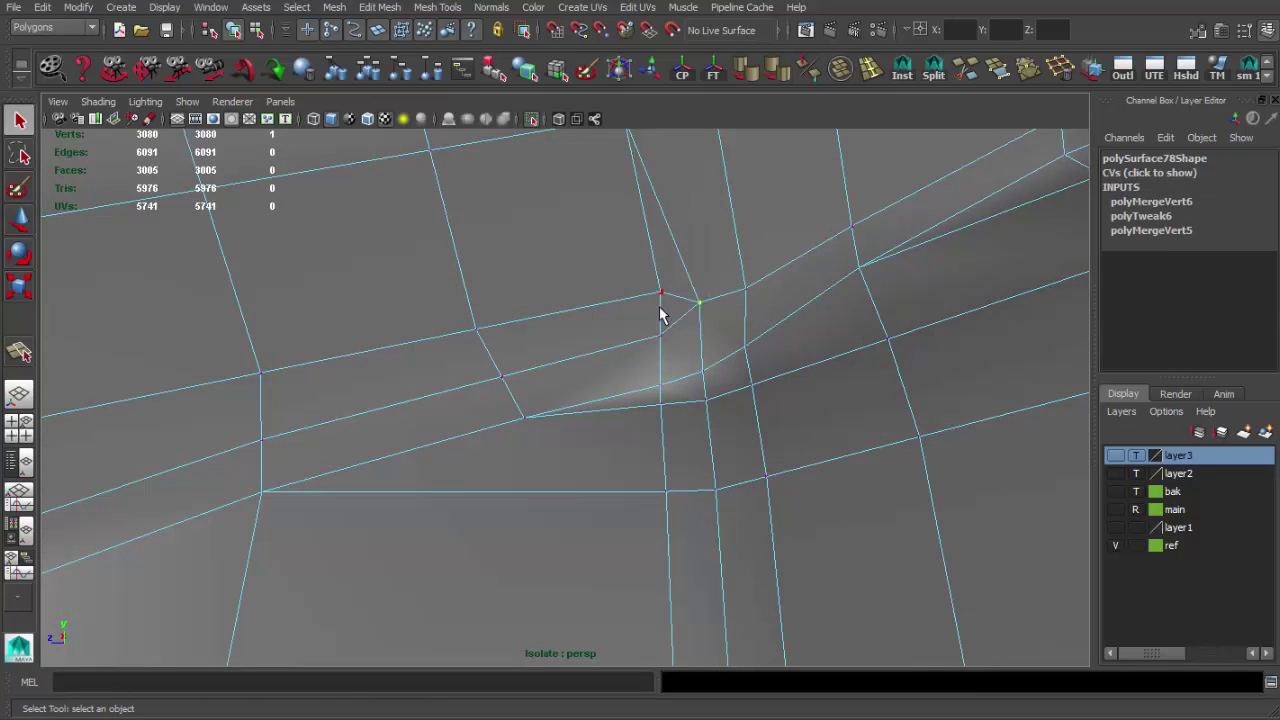
mouse_move(717, 329)
left_mouse_down("alt")
mouse_move(671, 329)
mouse_move(817, 349)
mouse_move(853, 329)
left_mouse_up("alt")
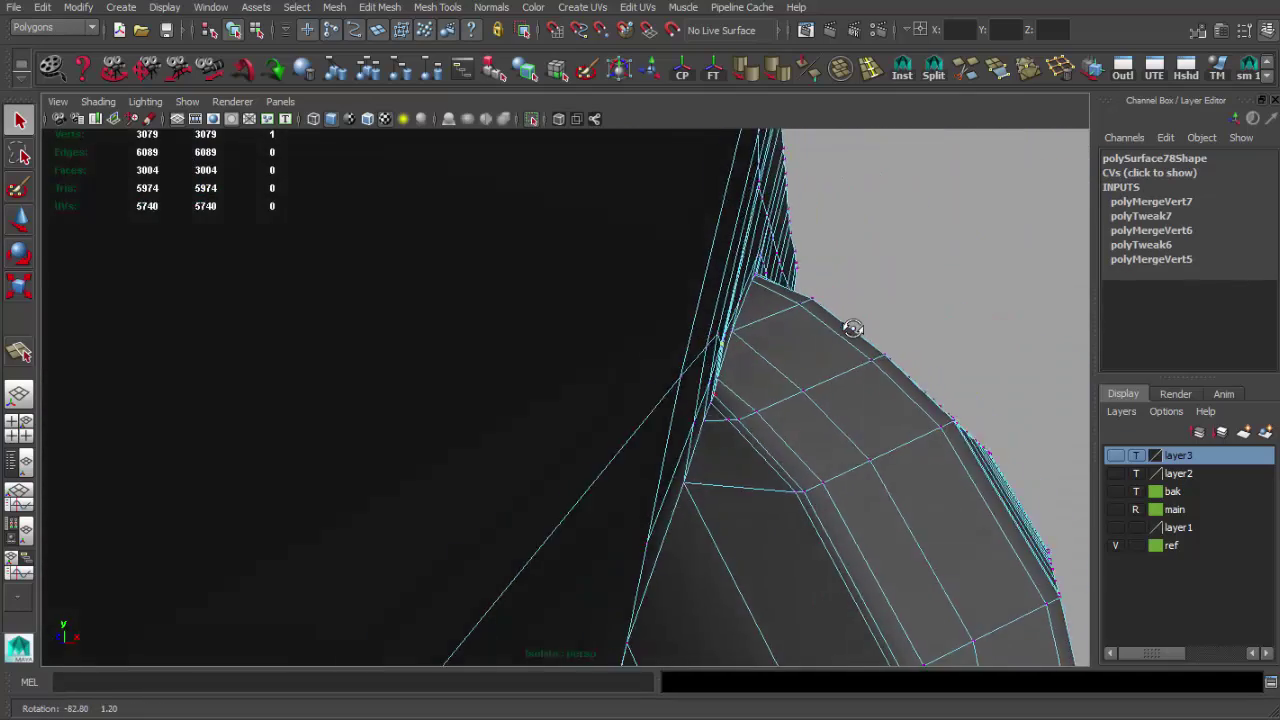
left_click_drag(718, 362, 549, 374, "alt")
Check the crease on the whole scope mesh with smooth preview (3).
key("F8")
key("3")
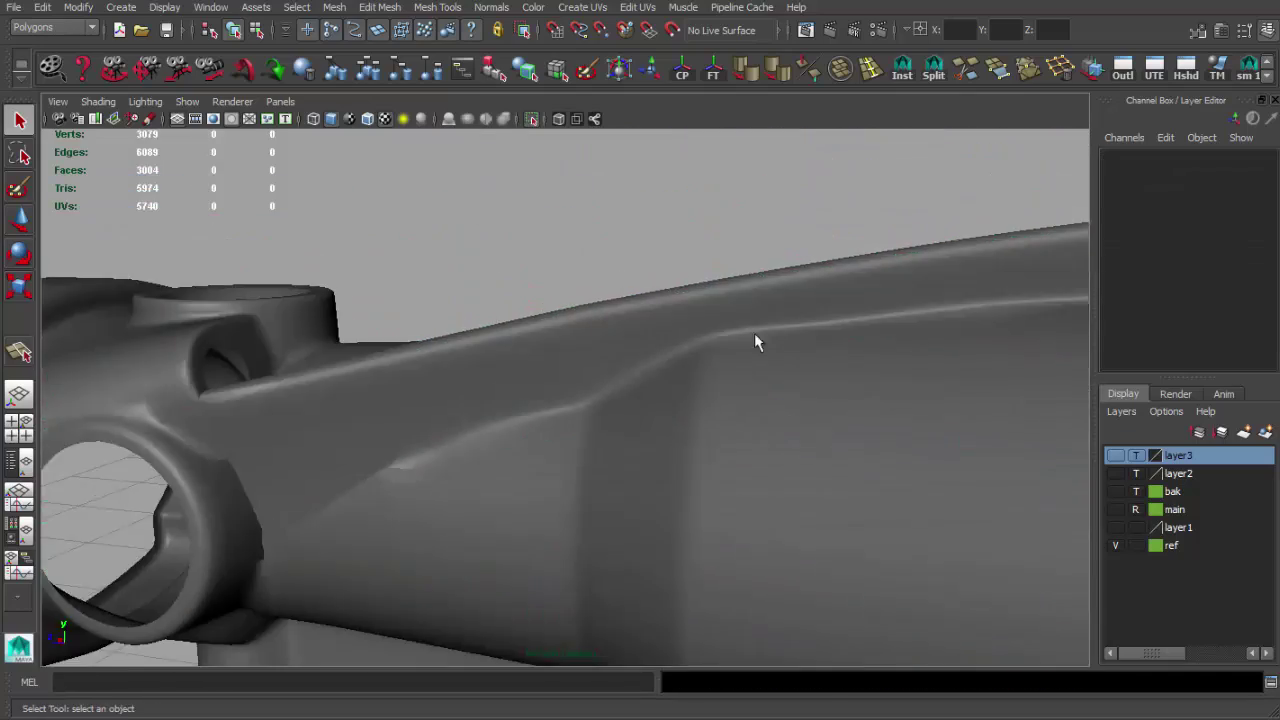
left_click_drag(624, 301, 499, 301, "alt")
left_click(640, 390)
scroll(657, 394, "up", 3)
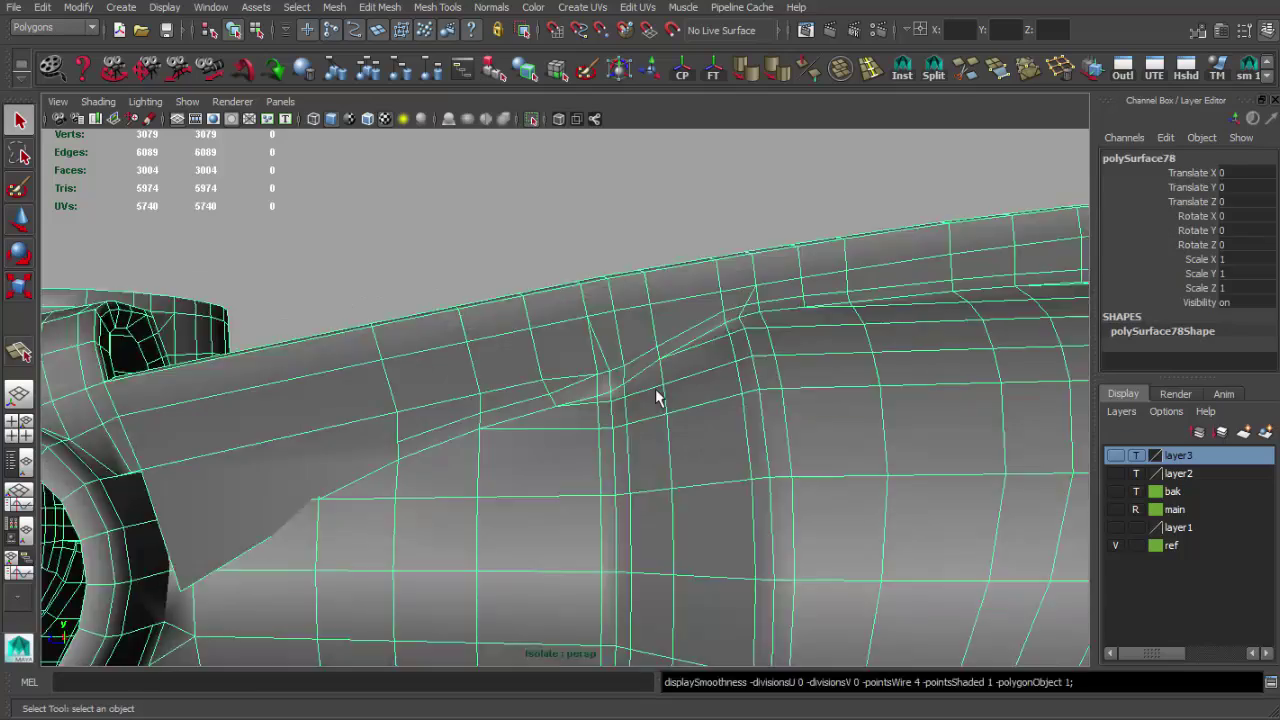
scroll(626, 437, "up", 4)
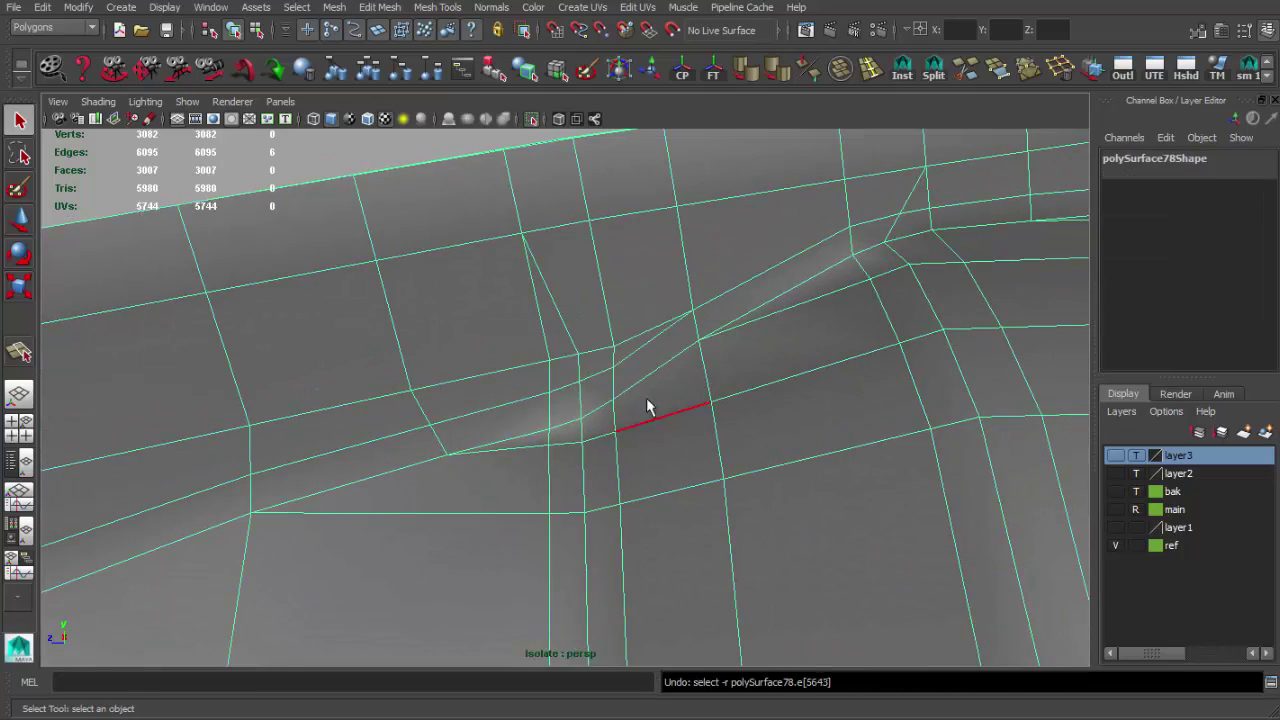
key("F8")
mouse_move(596, 352)
left_mouse_down("alt")
mouse_move(611, 390)
mouse_move(823, 466)
mouse_move(566, 460)
mouse_move(389, 483)
mouse_move(506, 425)
mouse_move(800, 366)
mouse_move(723, 357)
mouse_move(606, 306)
mouse_move(559, 475)
mouse_move(769, 343)
mouse_move(737, 306)
mouse_move(580, 394)
left_mouse_up("alt")
Zoom in on the ring's hole edge in the maximized perspective view.
scroll(422, 387, "up", 2)
mouse_move(422, 387)
left_mouse_down("alt")
mouse_move(580, 349)
mouse_move(589, 334)
left_mouse_up("alt")
key("space")
key("space")
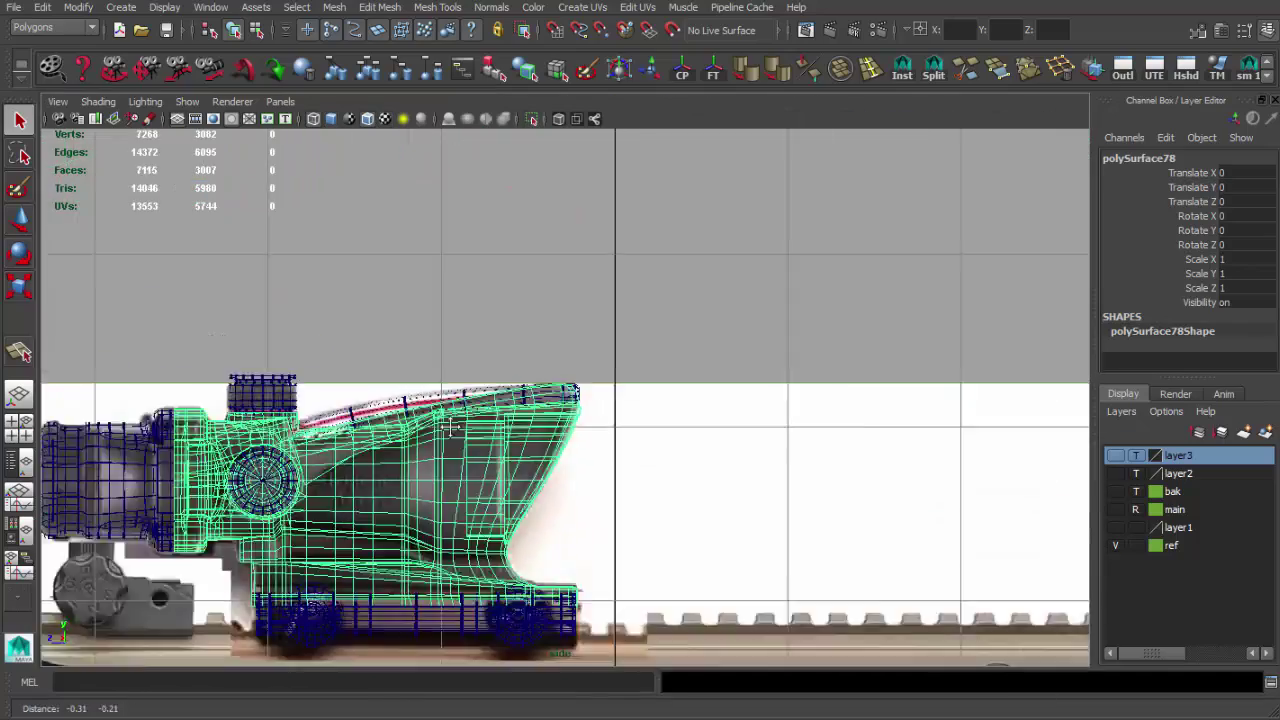
scroll(452, 427, "up", 3)
scroll(470, 445, "up", 2)
scroll(503, 480, "up", 2)
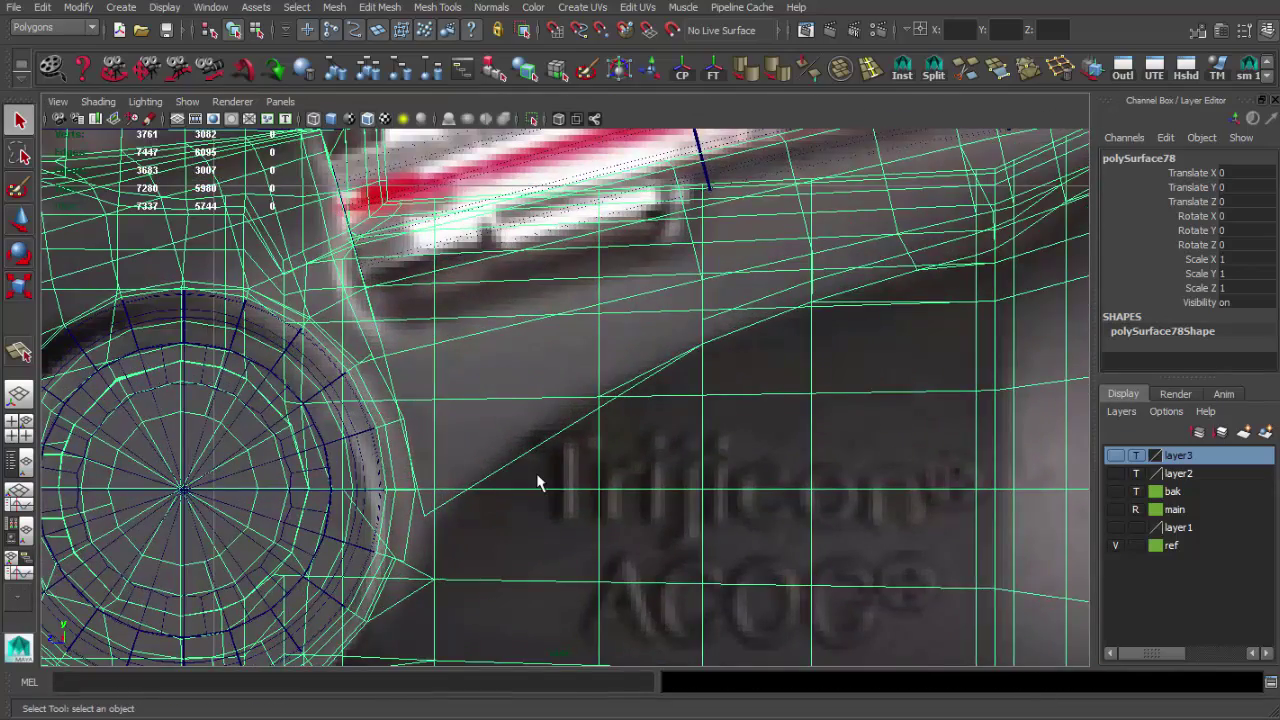
scroll(538, 482, "down", 3)
key("space")
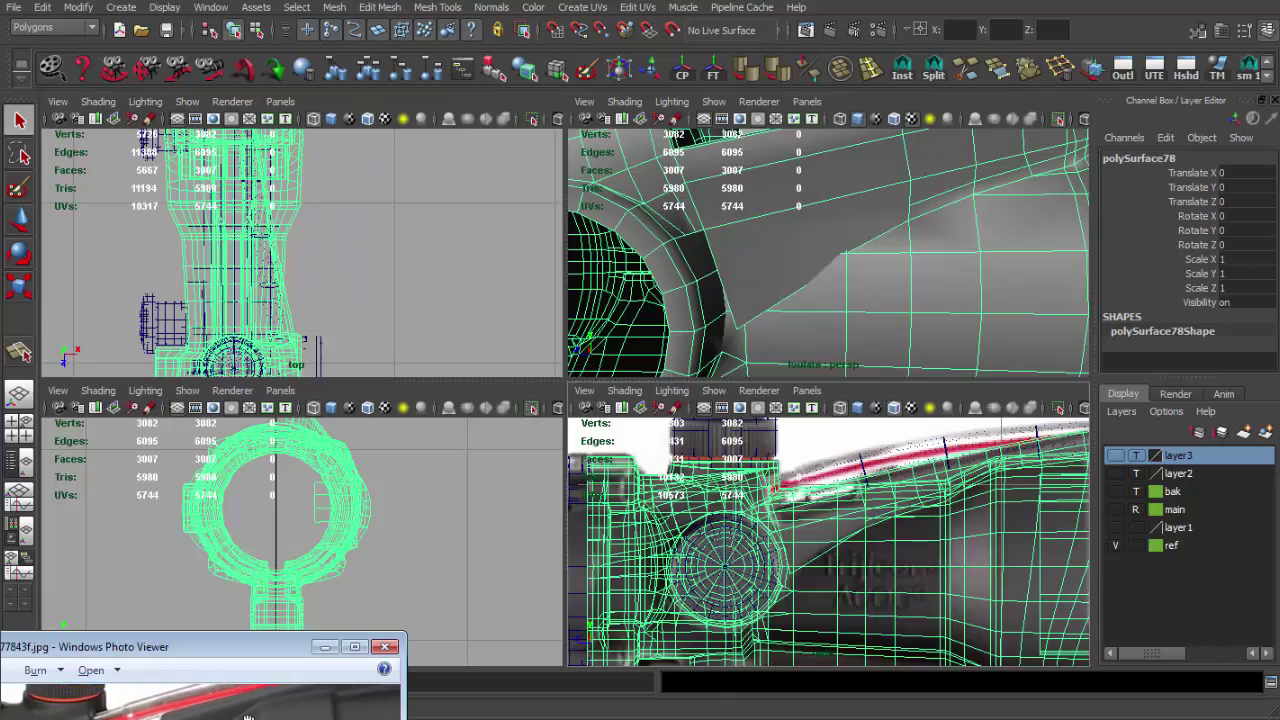
key("space")
scroll(507, 400, "up", 2)
middle_click_drag(506, 394, 502, 439, "alt")
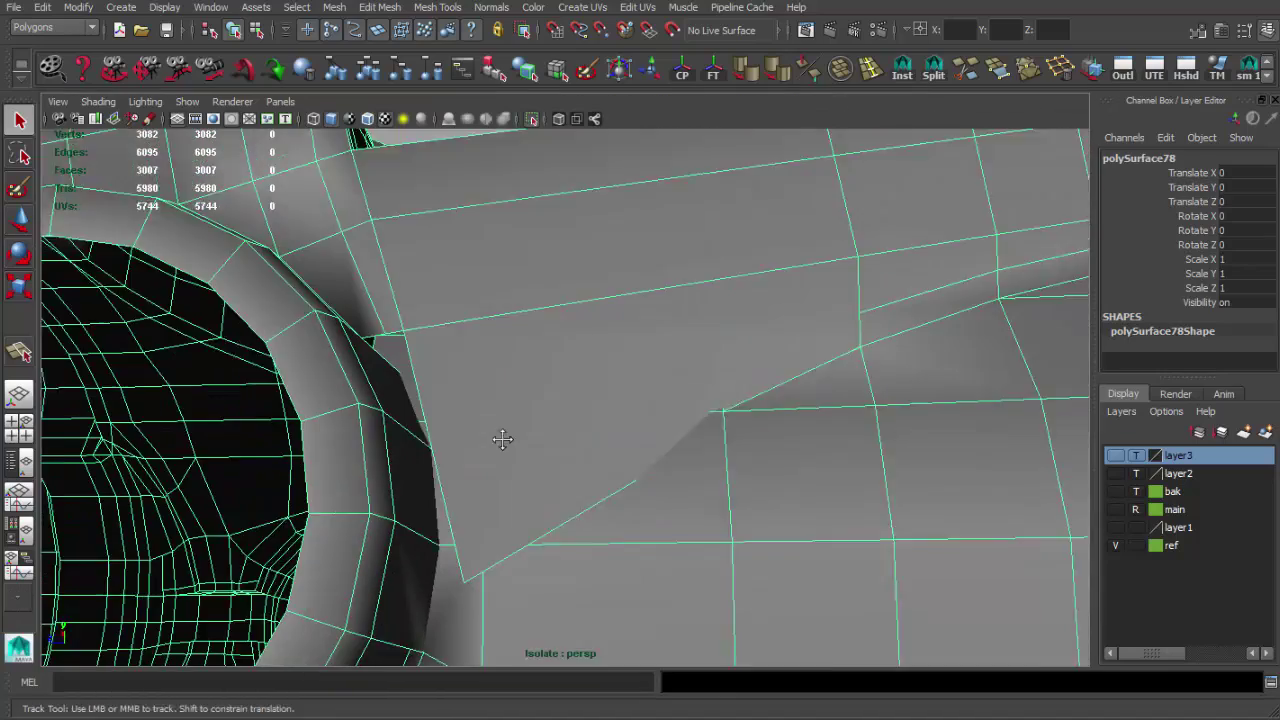
Extrude the edge beside the ring and inspect the result.
left_click(492, 500)
key("ctrl+e")
left_click_drag(514, 371, 519, 441, "alt")
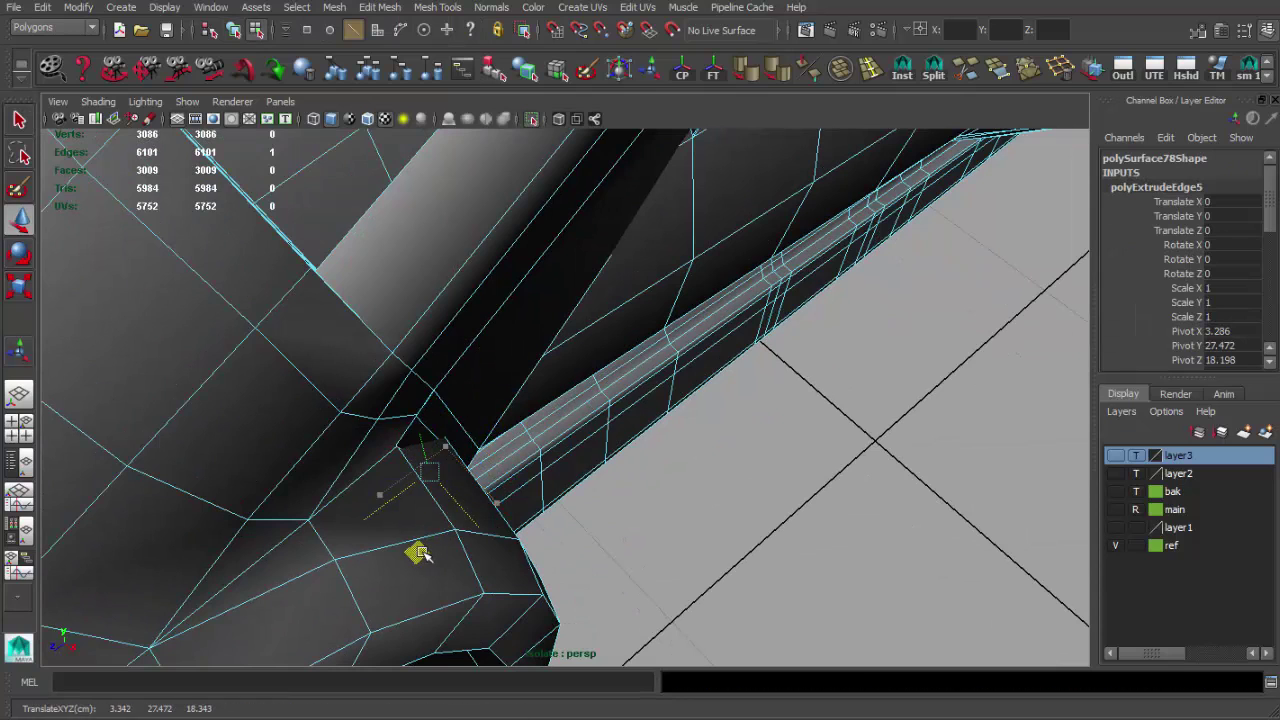
mouse_move(418, 551)
left_mouse_down("alt")
mouse_move(386, 351)
mouse_move(528, 457)
mouse_move(608, 405)
left_mouse_up("alt")
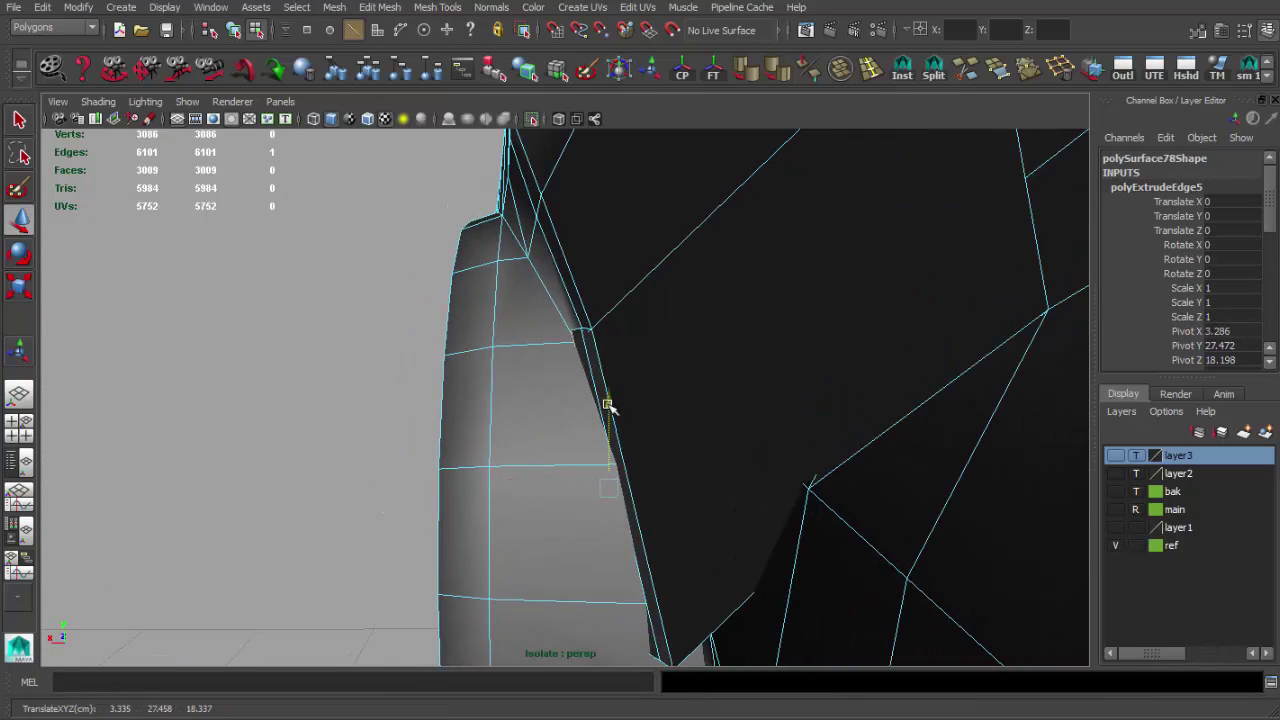
mouse_move(538, 490)
left_mouse_down("alt")
mouse_move(757, 489)
mouse_move(577, 403)
mouse_move(706, 503)
mouse_move(630, 447)
mouse_move(463, 271)
left_mouse_up("alt")
key("q")
Insert an edge loop across the angled tube.
left_click(630, 447)
left_click(463, 271)
key("w")
mouse_move(463, 271)
right_mouse_down("alt")
mouse_move(694, 457)
mouse_move(575, 303)
right_mouse_up("alt")
key("ctrl+e")
mouse_move(524, 305)
left_mouse_down("alt")
mouse_move(737, 351)
mouse_move(506, 306)
left_mouse_up("alt")
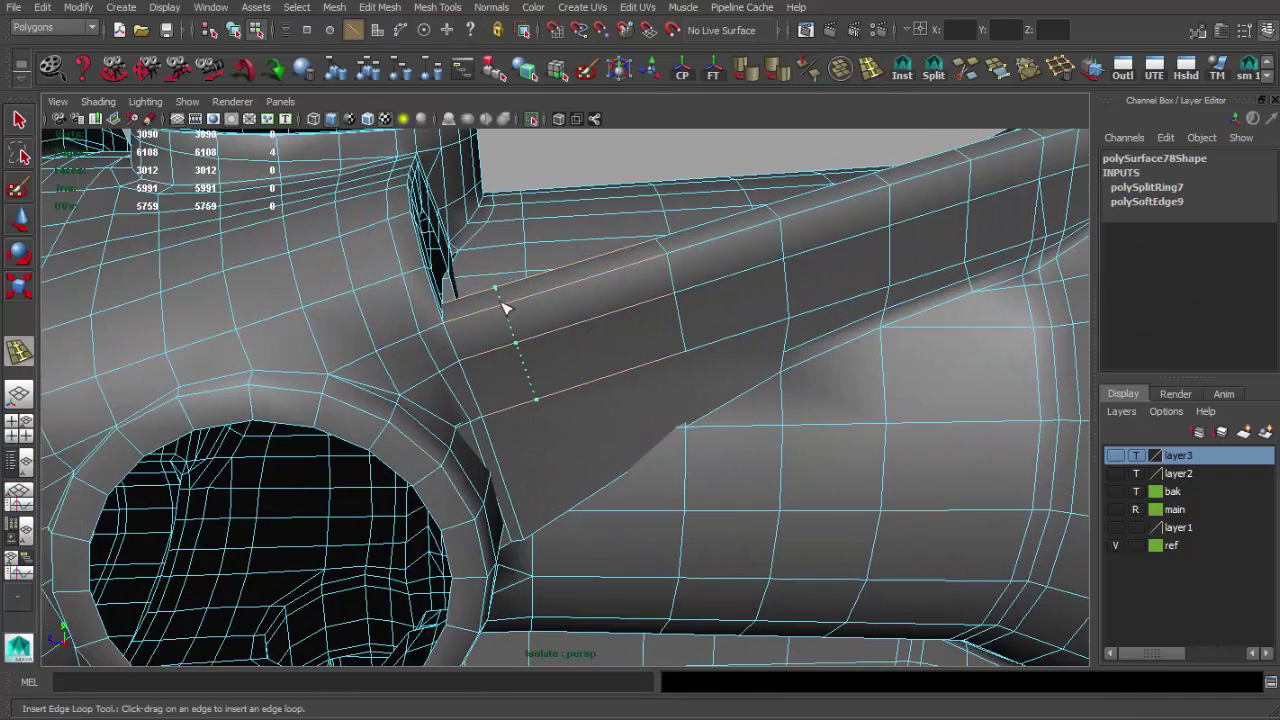
left_click(649, 297)
Split the face next to the ring with the Split Polygon Tool.
right_click_drag(649, 297, 708, 347, "alt")
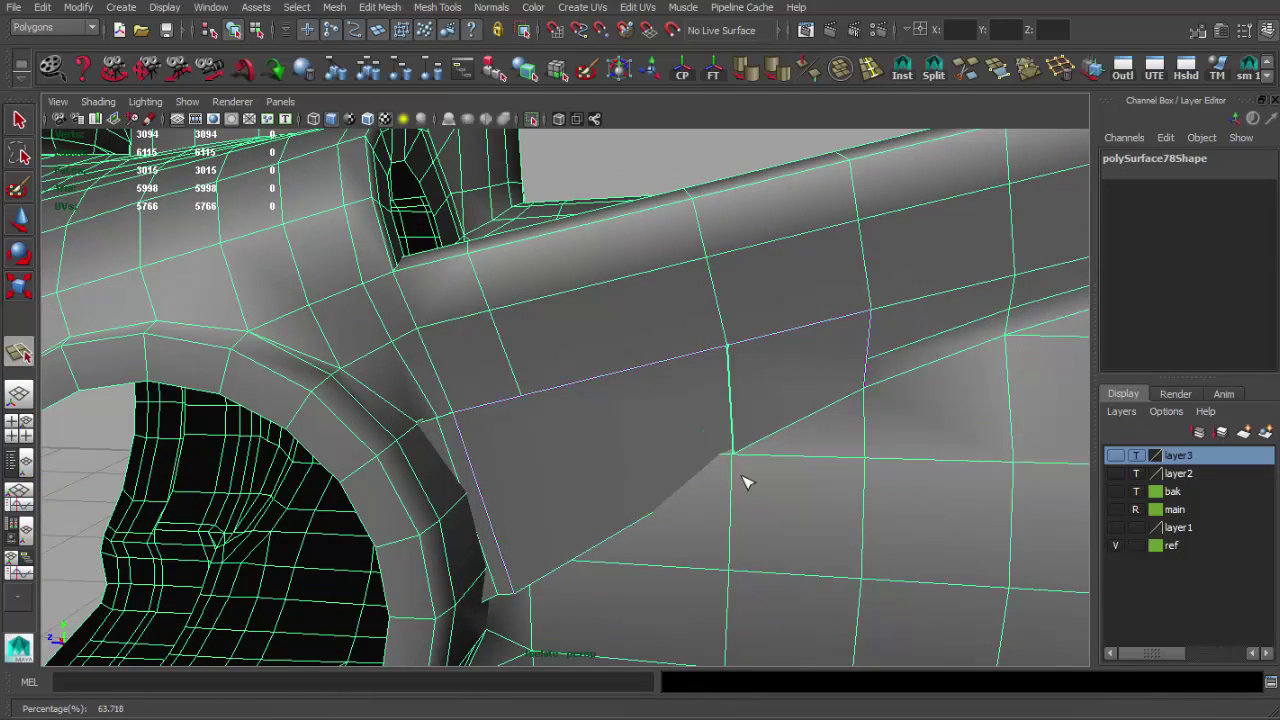
key("Return")
left_click_drag(745, 483, 540, 407, "alt")
mouse_move(647, 428)
right_mouse_down("alt")
mouse_move(614, 334)
mouse_move(977, 309)
mouse_move(735, 460)
mouse_move(586, 486)
mouse_move(466, 409)
mouse_move(483, 489)
mouse_move(467, 557)
mouse_move(580, 430)
right_mouse_up("alt")
left_click_drag(580, 430, 605, 415, "alt")
key("q")
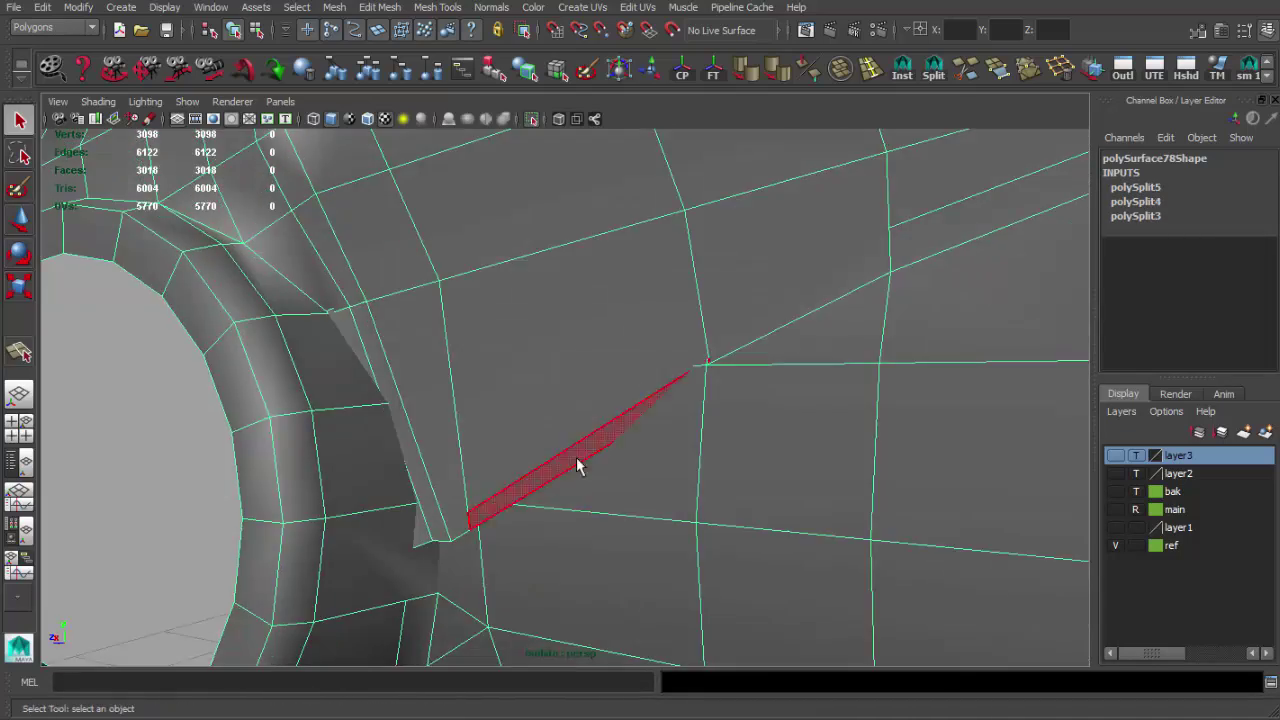
Delete the thin face created by the split.
mouse_move(675, 380)
left_mouse_down("alt")
mouse_move(577, 386)
mouse_move(968, 85)
left_mouse_up("alt")
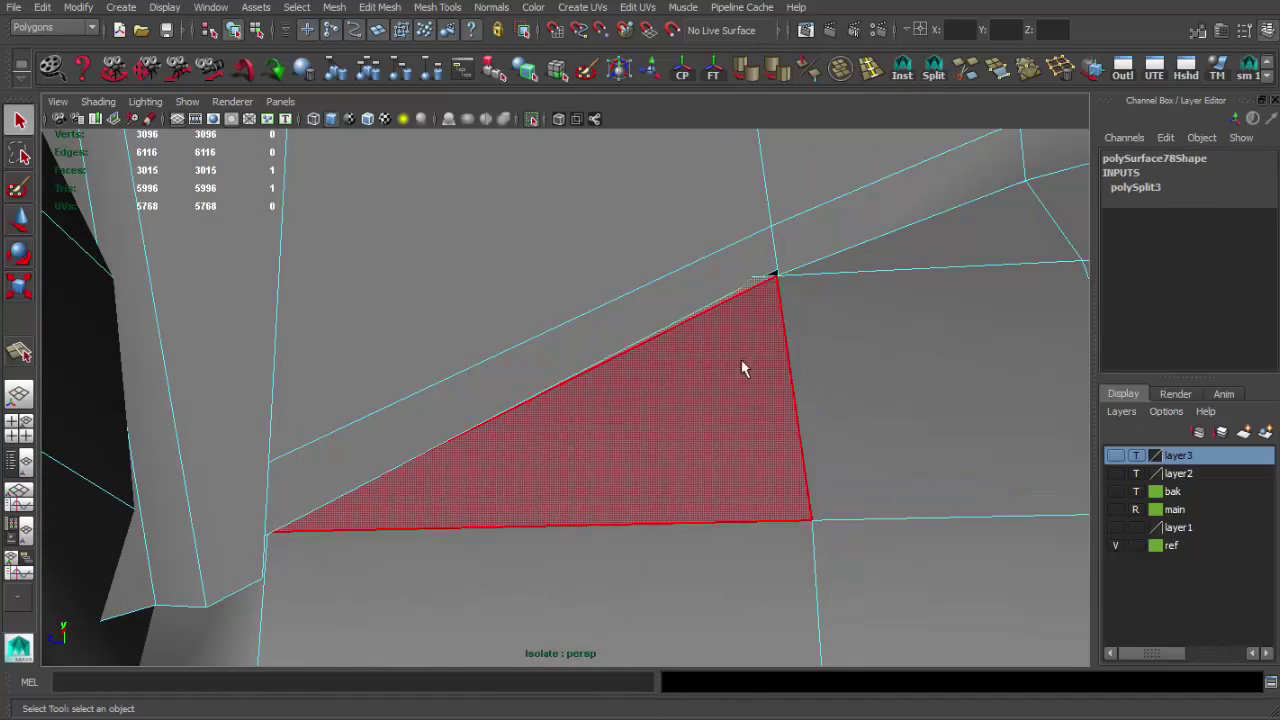
key("Delete")
left_click_drag(749, 354, 840, 289, "alt")
key("4")
left_click_drag(857, 200, 774, 404, "alt")
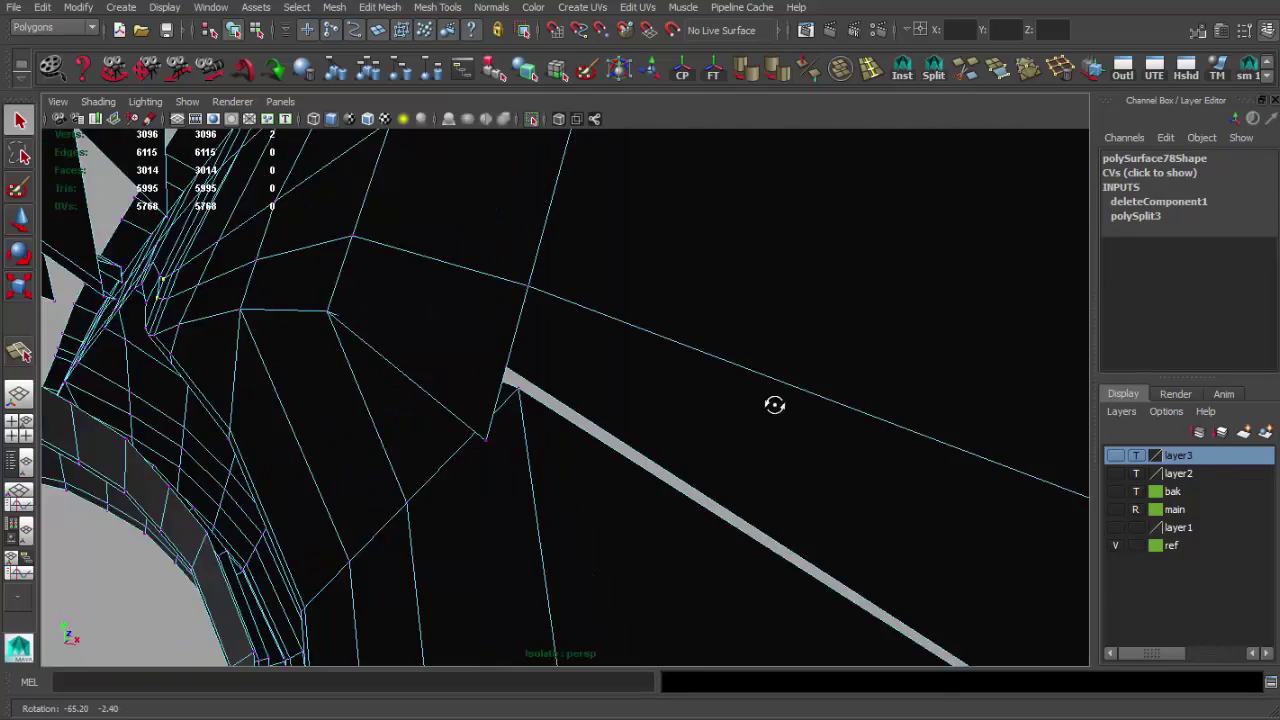
scroll(774, 404, "up", 3)
left_click(480, 435)
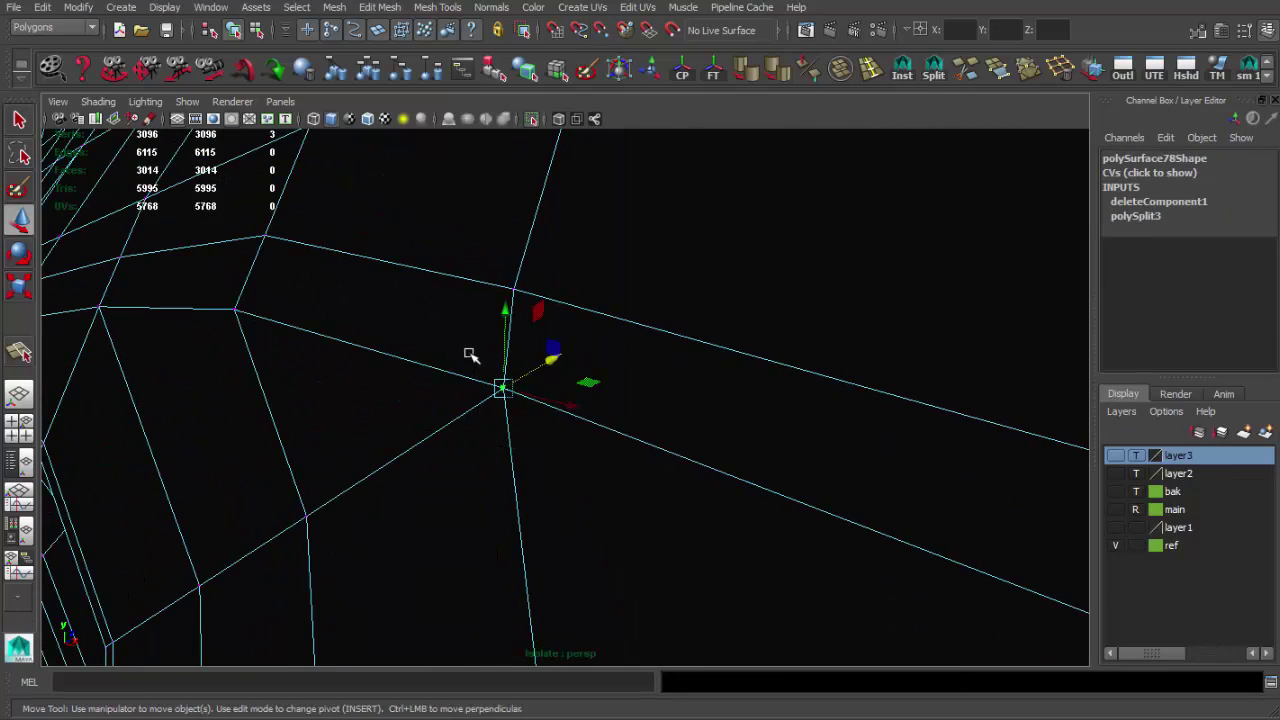
key("5")
left_click_drag(826, 277, 434, 337, "alt")
scroll(524, 432, "up", 2)
Slide the vertex at the gap along X to close it.
mouse_move(527, 421)
left_mouse_down("alt")
mouse_move(577, 414)
mouse_move(477, 517)
left_mouse_up("alt")
left_click(477, 517)
mouse_move(578, 472)
left_mouse_down("alt")
mouse_move(628, 457)
mouse_move(547, 403)
left_mouse_up("alt")
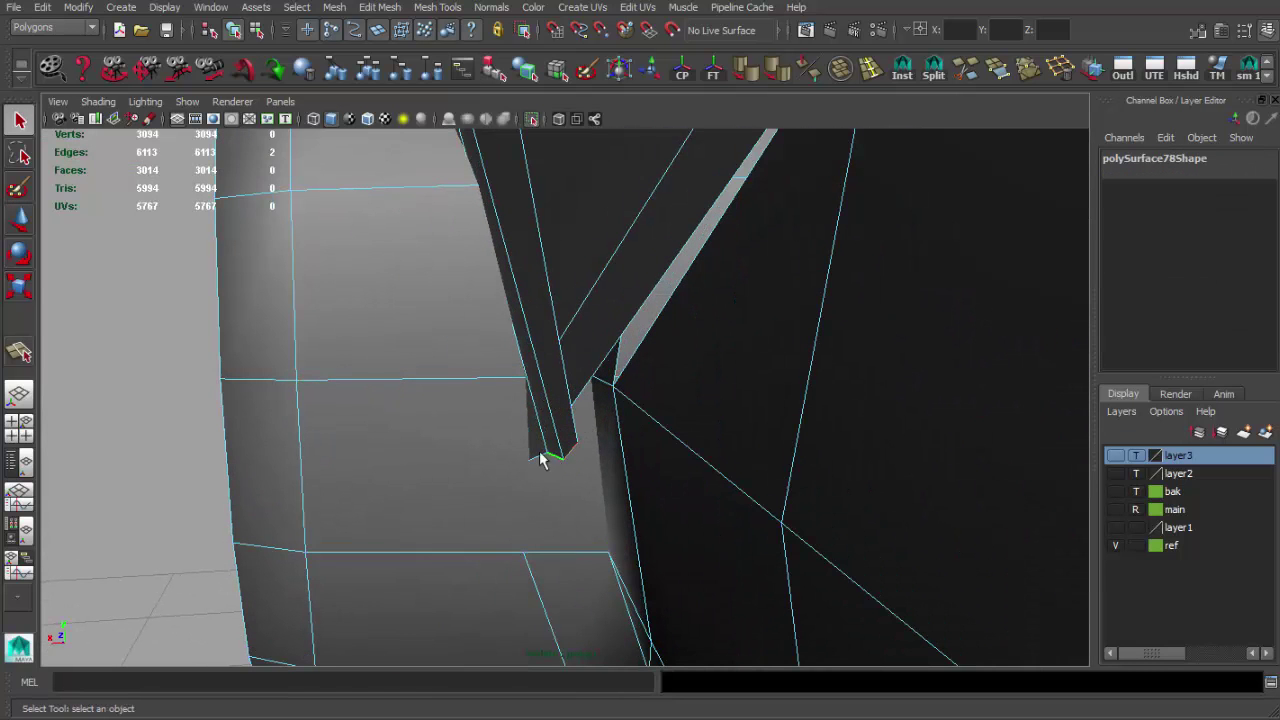
left_click_drag(490, 454, 482, 452)
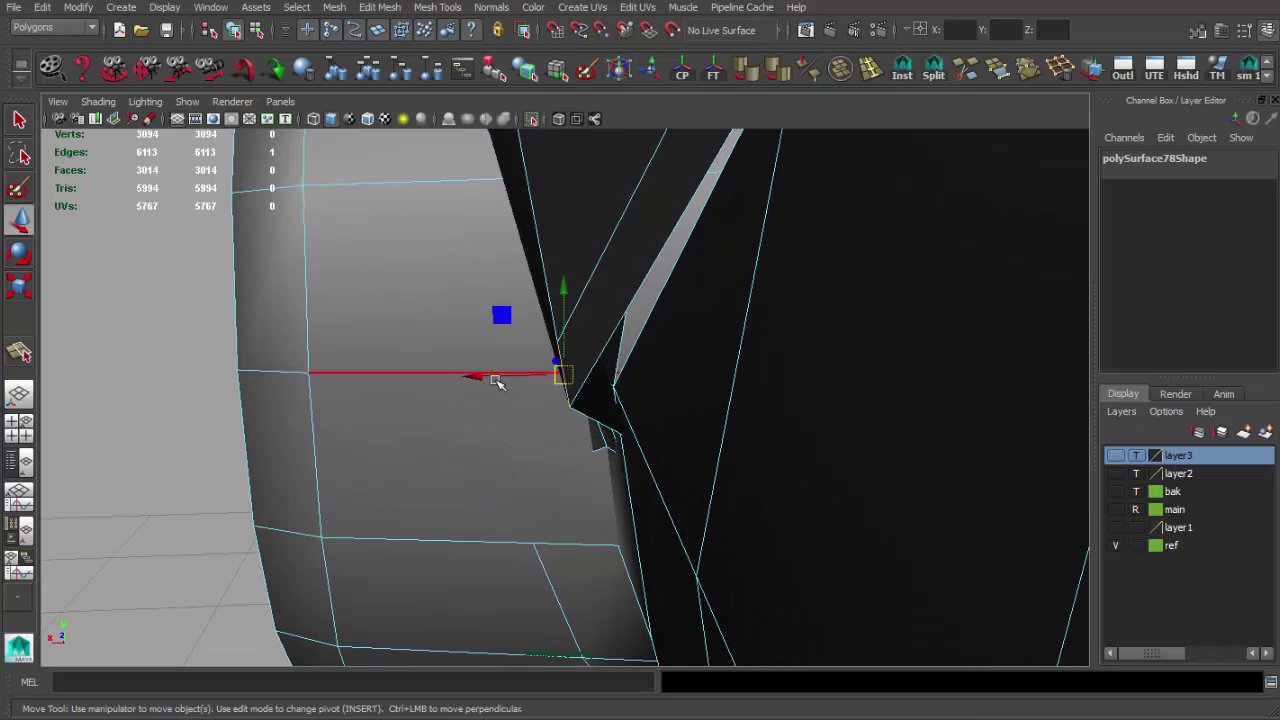
mouse_move(540, 373)
left_mouse_down("alt")
mouse_move(617, 297)
mouse_move(600, 306)
mouse_move(606, 349)
mouse_move(588, 413)
left_mouse_up("alt")
mouse_move(565, 363)
left_mouse_down("alt")
mouse_move(611, 257)
mouse_move(600, 330)
mouse_move(661, 473)
left_mouse_up("alt")
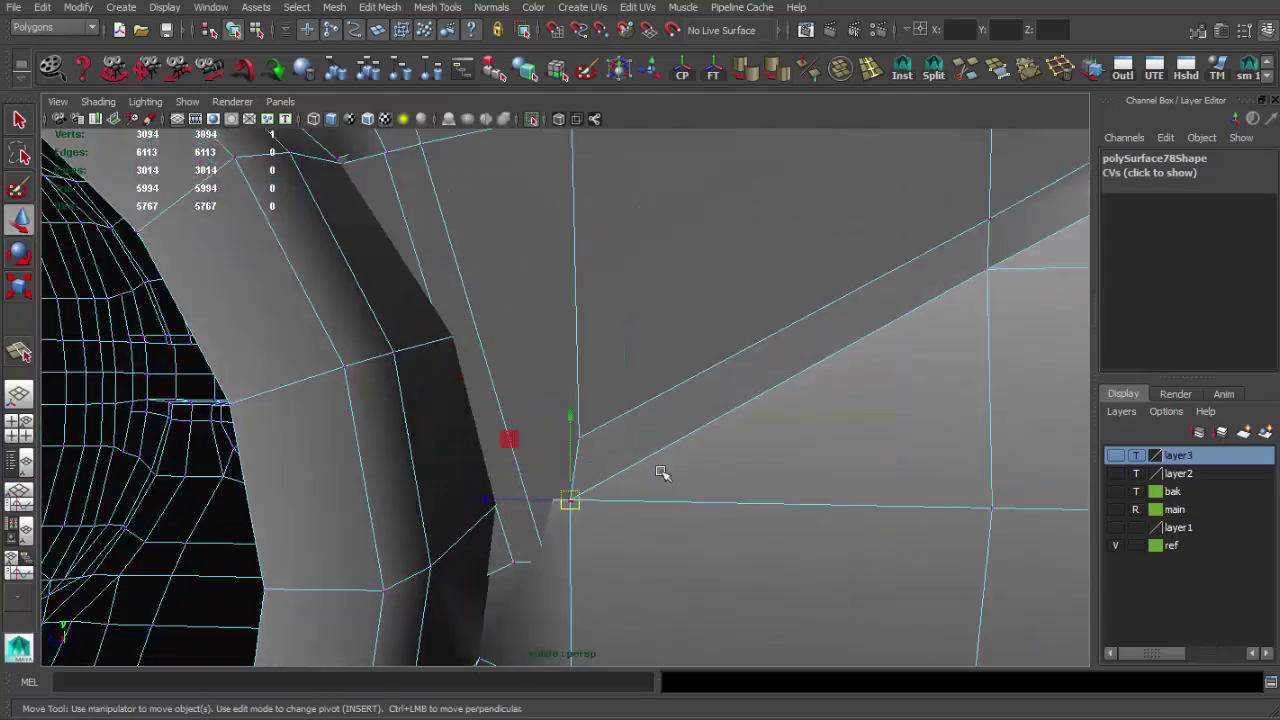
Merge the overlapping vertices at the tube junction (polyMergeVert5).
key("4")
key("q")
left_click(1030, 67)
key("F8")
key("5")
left_click_drag(643, 309, 571, 346, "alt")
mouse_move(571, 346)
right_mouse_down("alt")
mouse_move(551, 360)
mouse_move(760, 402)
mouse_move(680, 400)
right_mouse_up("alt")
Select the vertical edge run and merge its vertices at the junction.
key("4")
key("F10")
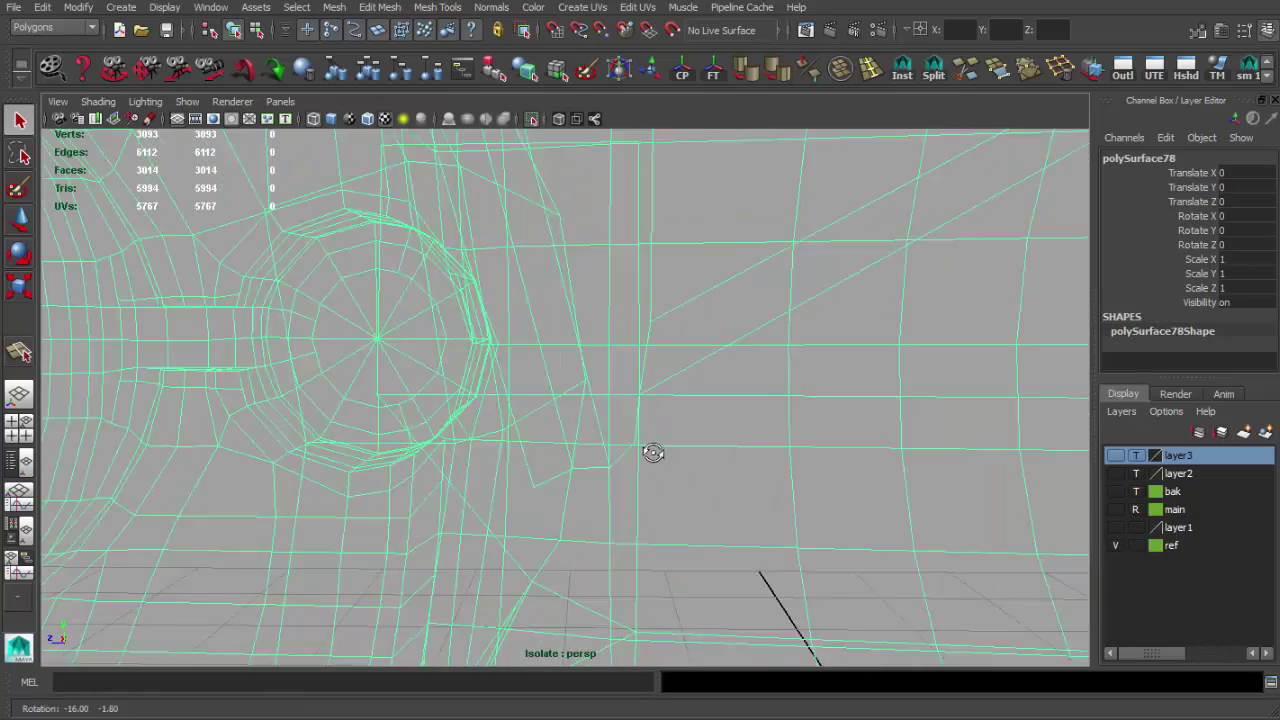
double_click(620, 455)
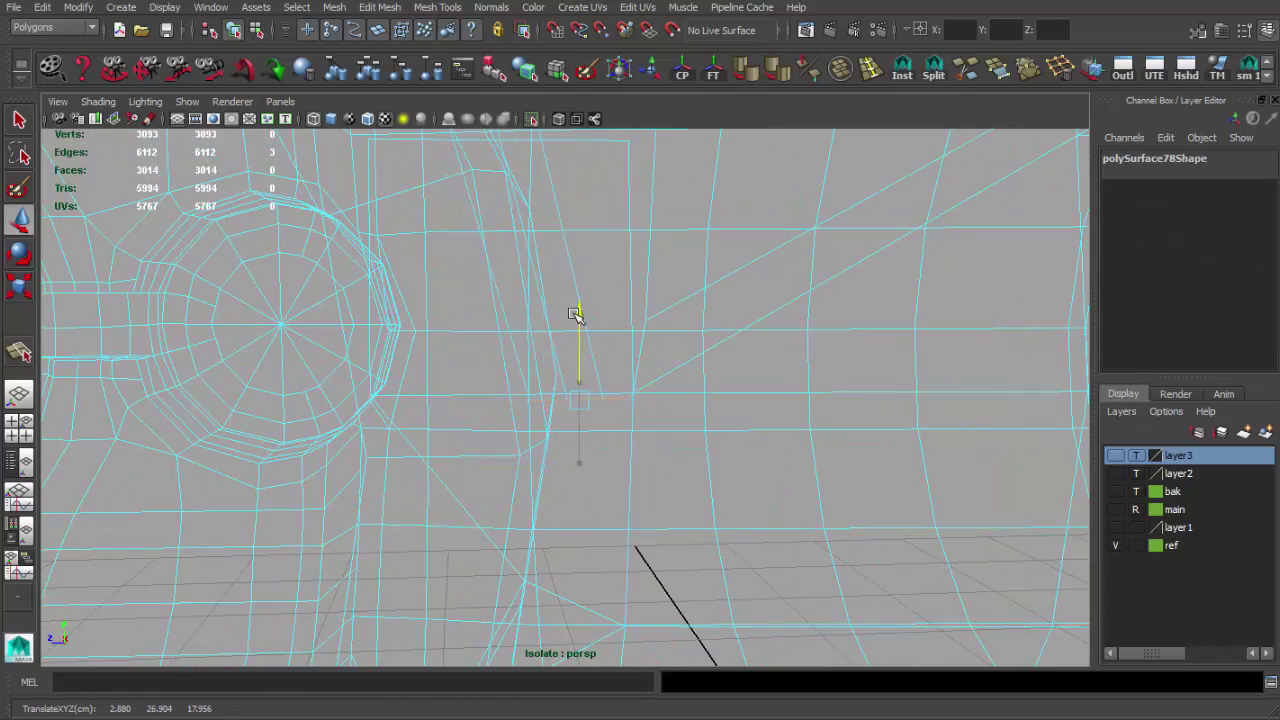
left_click(1030, 67)
key("5")
middle_click_drag(800, 371, 692, 396, "alt")
key("F8")
mouse_move(636, 432)
left_mouse_down("alt")
mouse_move(620, 423)
mouse_move(666, 443)
mouse_move(457, 323)
left_mouse_up("alt")
mouse_move(457, 323)
right_mouse_down("alt")
mouse_move(519, 400)
mouse_move(529, 443)
right_mouse_up("alt")
Inspect the scope body in smooth preview, then return it to the rough display.
key("3")
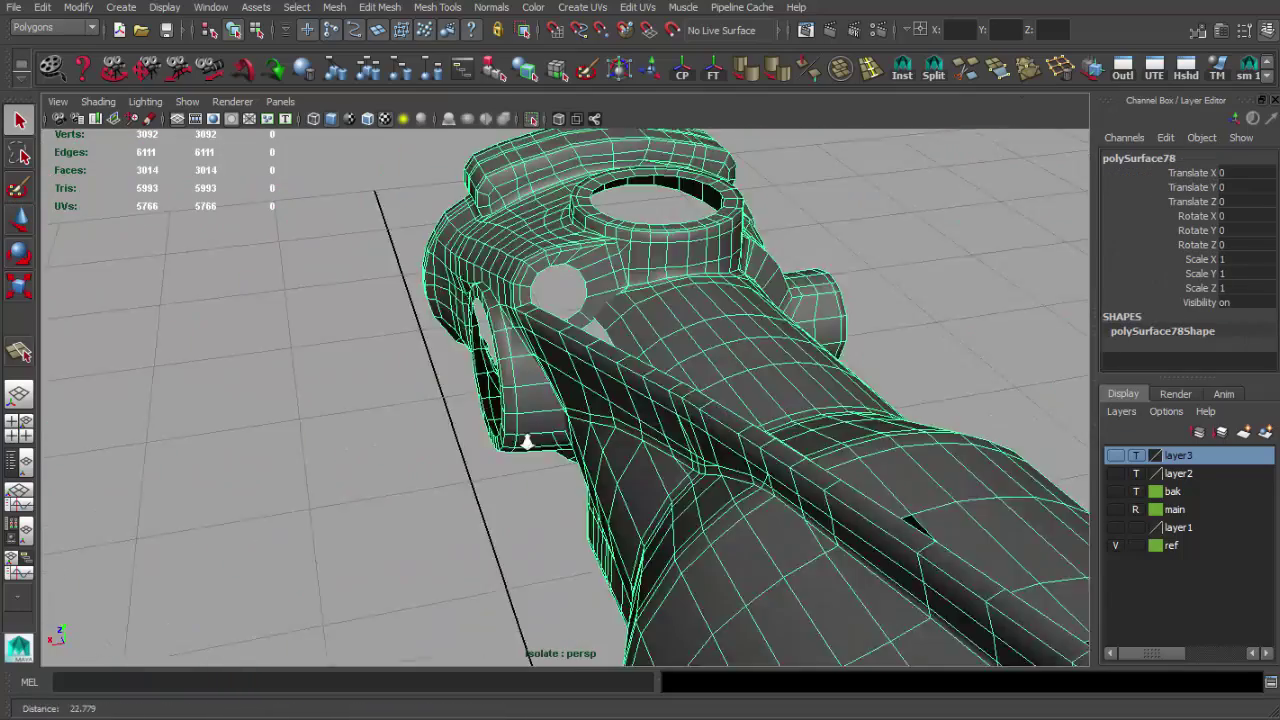
left_click_drag(529, 443, 400, 380, "alt")
mouse_move(400, 380)
right_mouse_down("alt")
mouse_move(777, 377)
mouse_move(755, 378)
mouse_move(706, 283)
right_mouse_up("alt")
left_click(706, 283)
mouse_move(706, 283)
left_mouse_down("alt")
mouse_move(708, 320)
mouse_move(497, 334)
mouse_move(640, 331)
left_mouse_up("alt")
mouse_move(640, 331)
right_mouse_down("alt")
mouse_move(331, 289)
mouse_move(507, 362)
mouse_move(729, 371)
right_mouse_up("alt")
left_click(507, 362)
key("1")
mouse_move(729, 371)
left_mouse_down("alt")
mouse_move(666, 406)
mouse_move(708, 355)
mouse_move(683, 391)
mouse_move(580, 417)
mouse_move(717, 374)
left_mouse_up("alt")
Split the face beside the ring and delete the three selected faces, leaving a hole.
left_click(599, 298)
left_click_drag(601, 308, 302, 317, "alt")
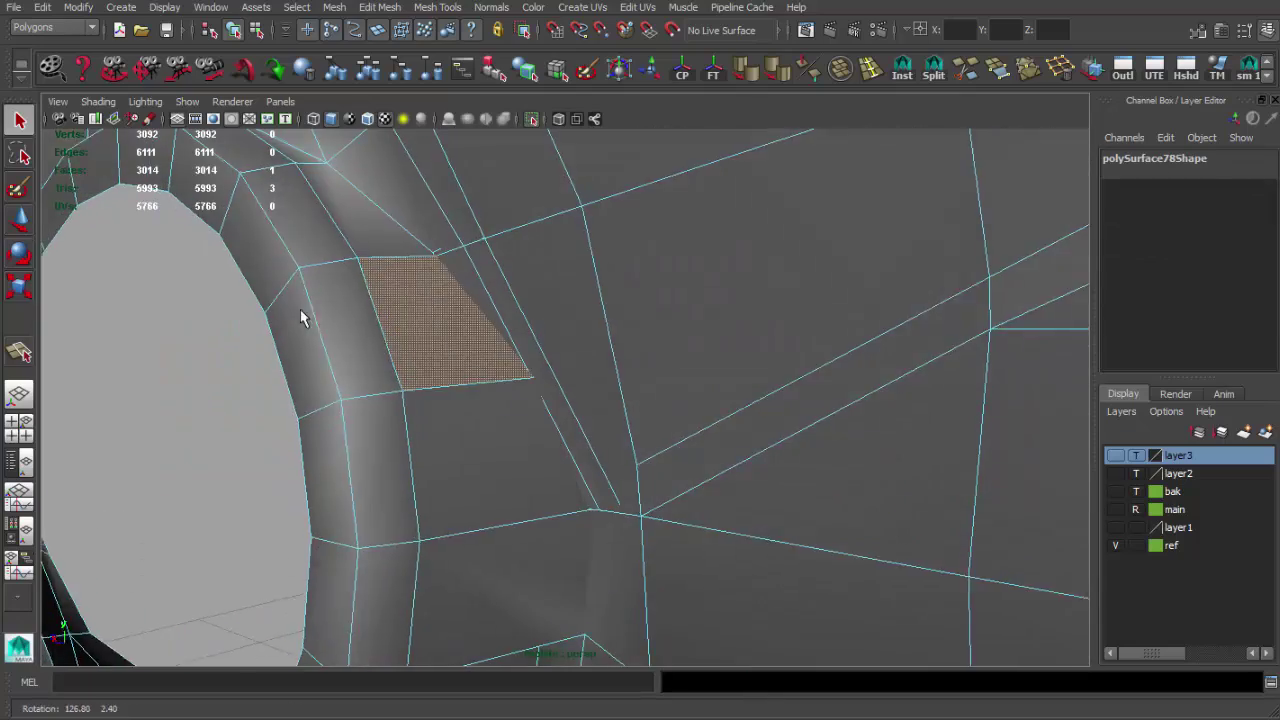
left_click(933, 72)
mouse_move(600, 350)
left_mouse_down("alt")
mouse_move(437, 271)
mouse_move(529, 380)
mouse_move(523, 323)
mouse_move(560, 380)
left_mouse_up("alt")
left_click(578, 405)
key("Return")
left_click_drag(593, 543, 484, 399, "alt")
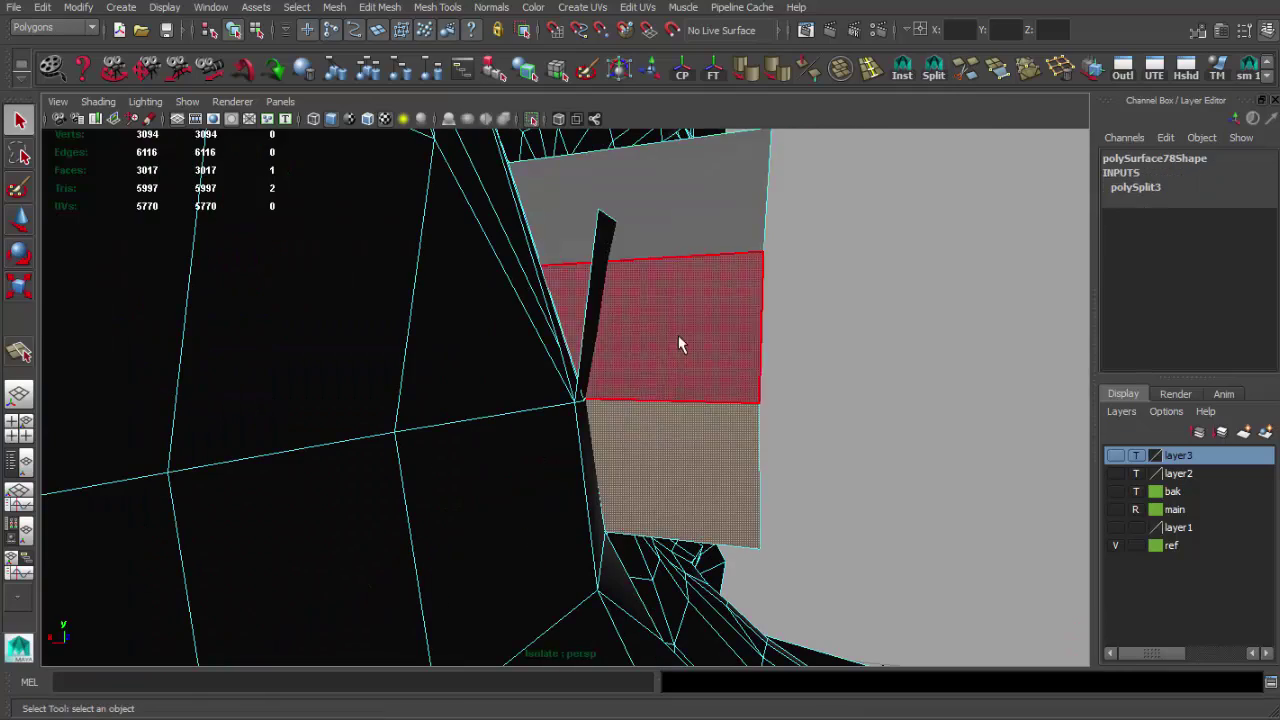
key("Delete")
mouse_move(670, 423)
left_mouse_down("alt")
mouse_move(931, 329)
mouse_move(908, 400)
mouse_move(798, 404)
mouse_move(457, 357)
mouse_move(571, 286)
mouse_move(563, 363)
mouse_move(581, 385)
mouse_move(549, 394)
mouse_move(586, 377)
mouse_move(573, 377)
mouse_move(583, 366)
mouse_move(643, 400)
mouse_move(551, 329)
mouse_move(642, 318)
mouse_move(573, 358)
mouse_move(643, 343)
mouse_move(746, 226)
mouse_move(445, 389)
mouse_move(442, 420)
left_mouse_up("alt")
key("Delete")
key("Delete")
Snap the loose vertex onto its neighbour to merge it at the gap.
key("q")
mouse_move(800, 340)
left_mouse_down("alt")
mouse_move(420, 414)
mouse_move(447, 447)
left_mouse_up("alt")
left_click_drag(740, 303, 566, 354, "alt")
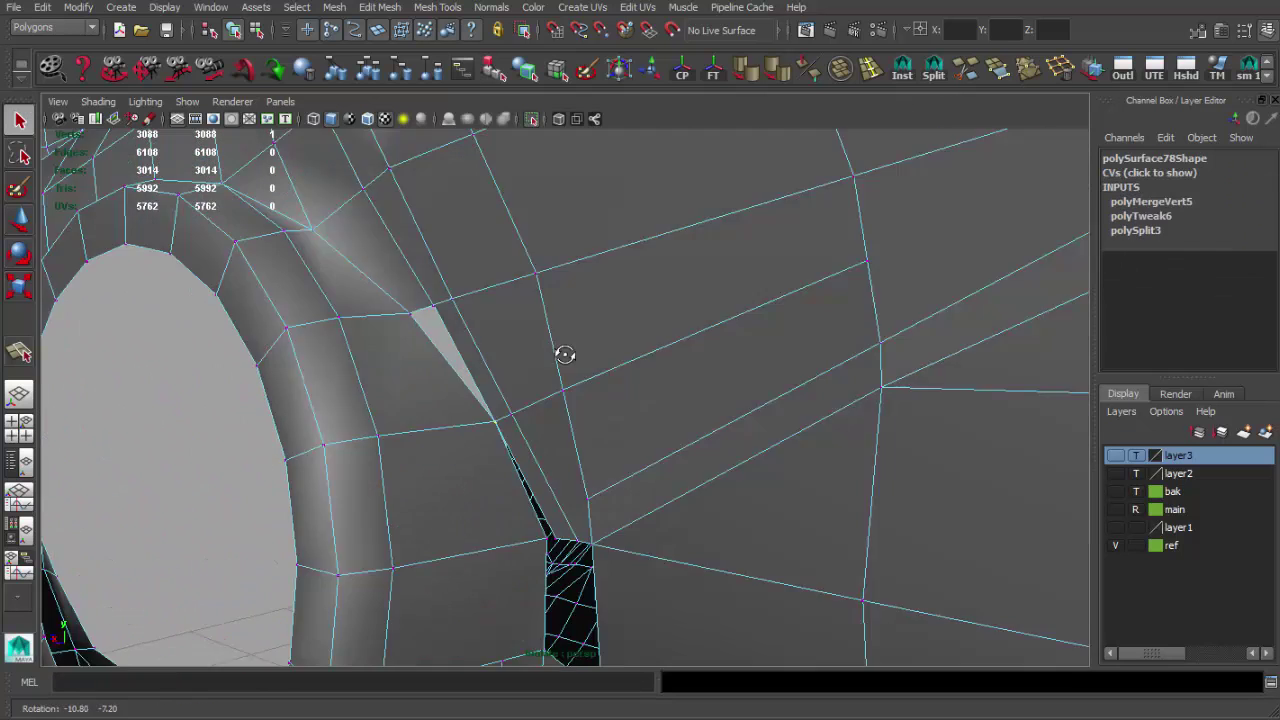
mouse_move(465, 430)
left_mouse_down("alt")
mouse_move(608, 354)
mouse_move(880, 133)
left_mouse_up("alt")
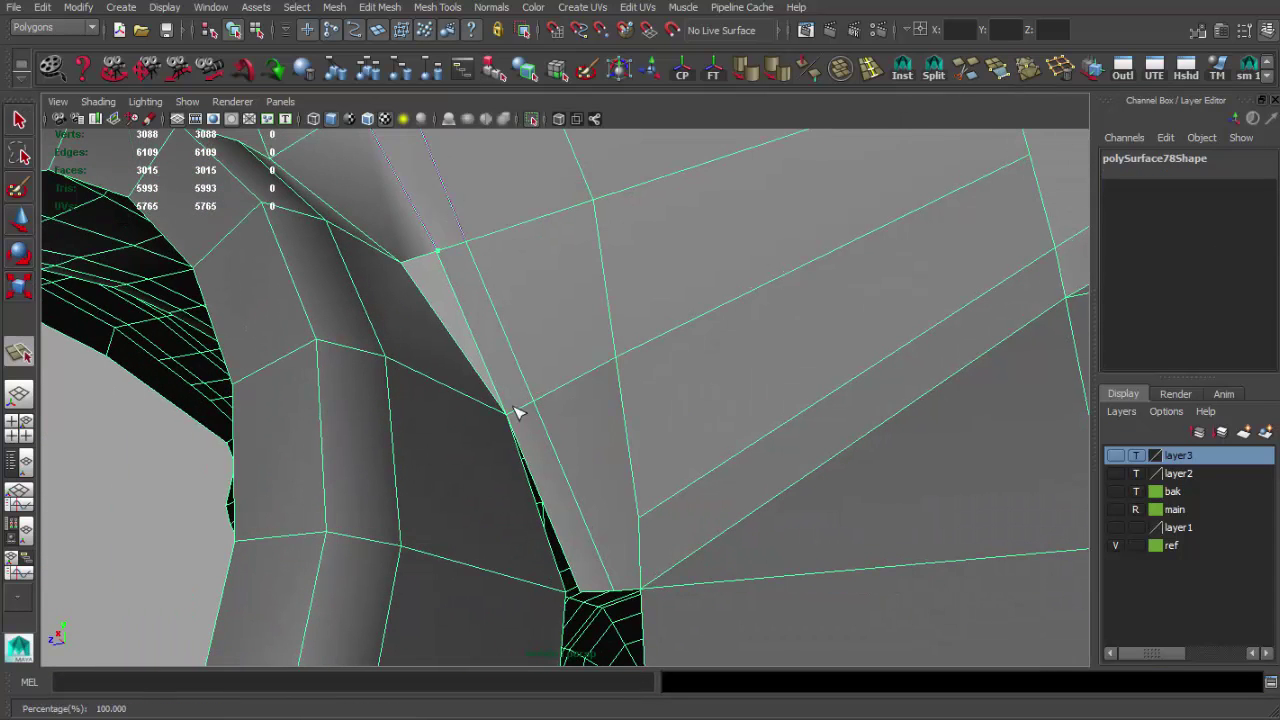
key("q")
mouse_move(456, 278)
left_mouse_down("alt")
mouse_move(466, 306)
mouse_move(592, 412)
mouse_move(457, 371)
mouse_move(551, 347)
mouse_move(526, 466)
mouse_move(576, 491)
mouse_move(846, 491)
left_mouse_up("alt")
left_click(614, 397)
left_click(390, 386)
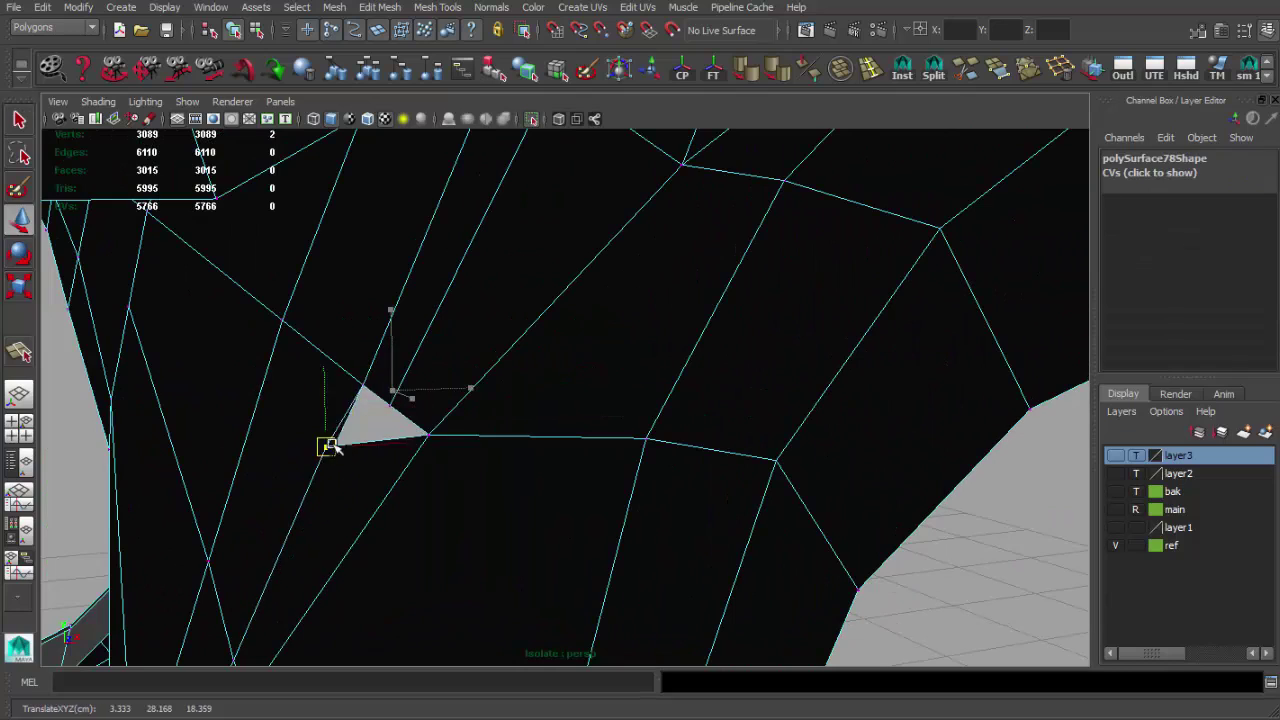
key("q")
Split a new polygon across the ring face at the tube junction.
mouse_move(728, 365)
left_mouse_down("alt")
mouse_move(528, 371)
mouse_move(608, 397)
left_mouse_up("alt")
left_click(528, 371)
right_click(608, 397)
mouse_move(700, 320)
left_mouse_down("alt")
mouse_move(583, 286)
mouse_move(634, 334)
left_mouse_up("alt")
key("F8")
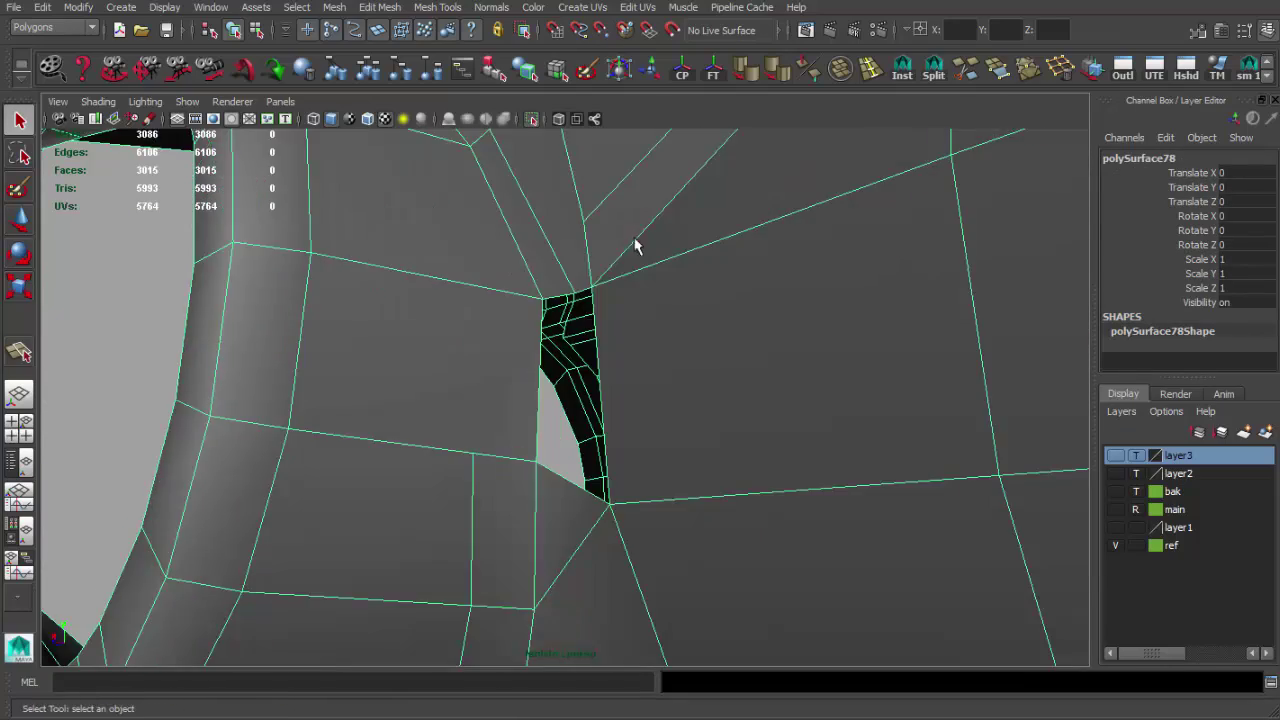
left_click_drag(634, 246, 290, 277, "alt")
left_click(933, 70)
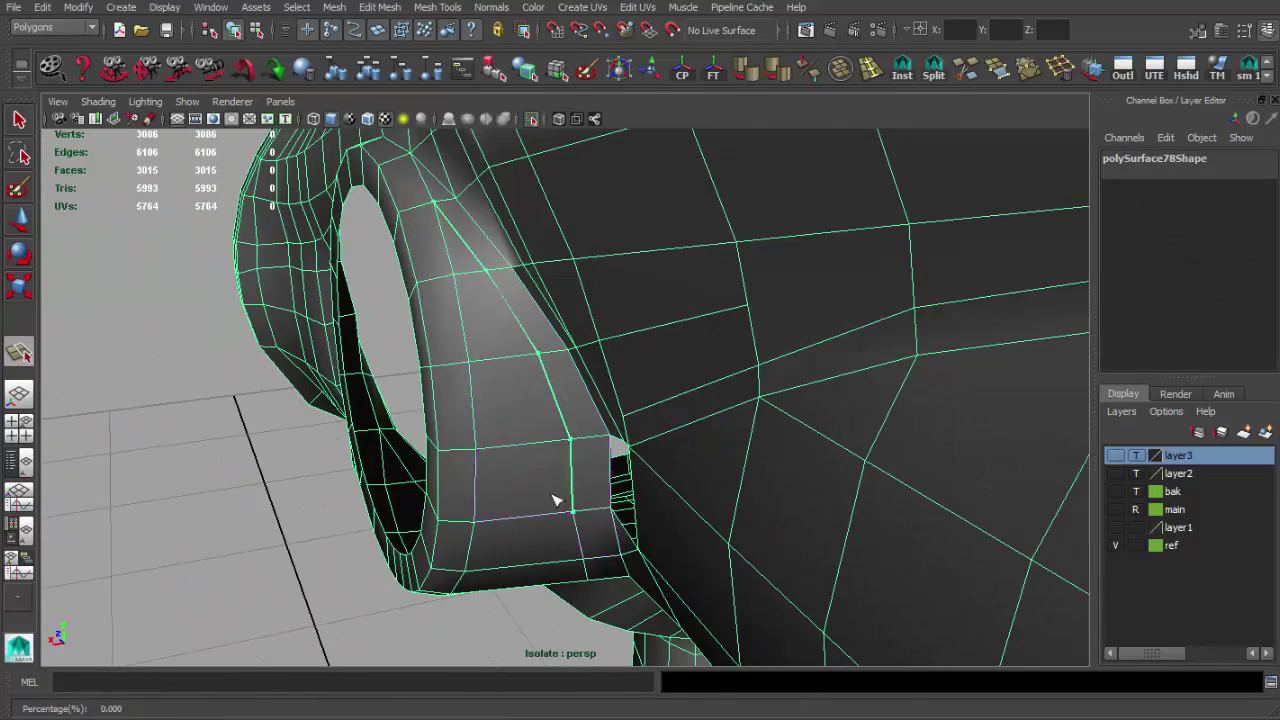
key("q")
left_click_drag(556, 500, 1009, 81, "alt")
key("Return")
mouse_move(522, 312)
left_mouse_down("alt")
mouse_move(591, 329)
mouse_move(557, 400)
mouse_move(411, 443)
mouse_move(560, 408)
left_mouse_up("alt")
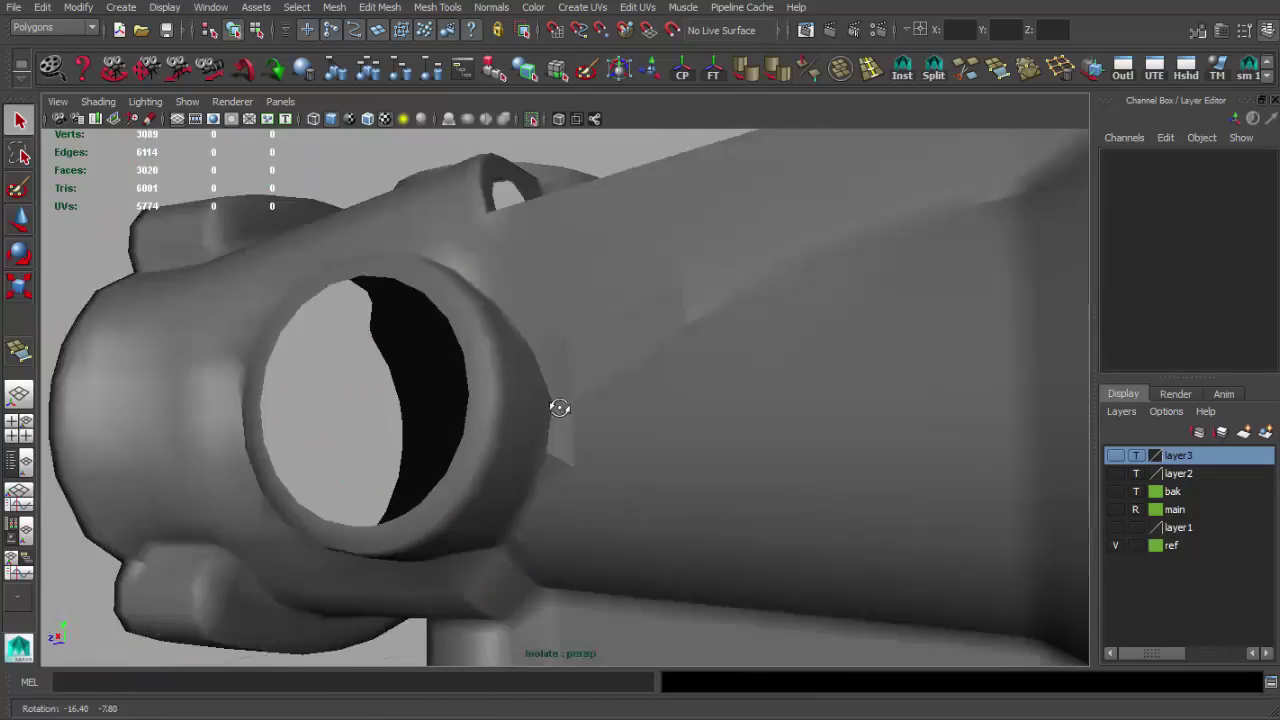
Merge the stray vertex near the hole, removing the extra edge along the top.
left_click(560, 408)
scroll(737, 337, "up", 5)
left_click_drag(737, 337, 669, 394, "alt")
key("F8")
left_click(666, 342)
key("w")
mouse_move(585, 287)
left_mouse_down("alt")
mouse_move(610, 357)
mouse_move(571, 291)
mouse_move(545, 468)
mouse_move(594, 433)
left_mouse_up("alt")
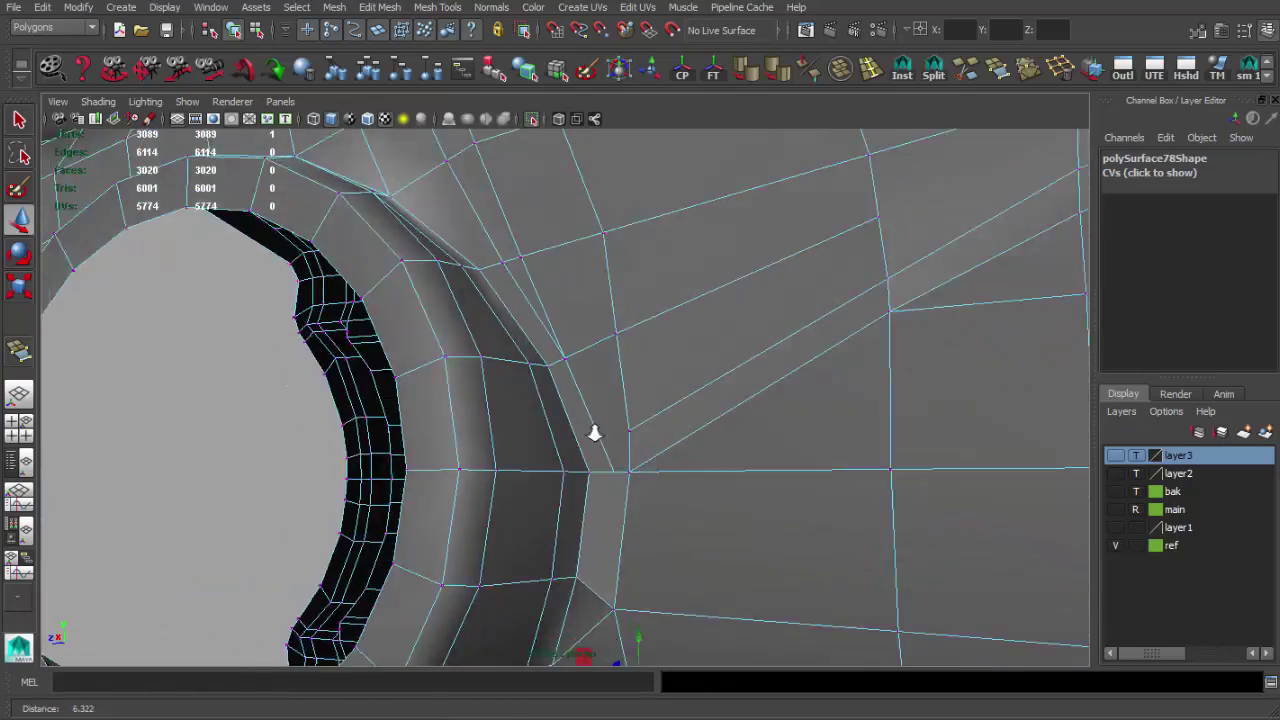
mouse_move(646, 442)
right_mouse_down("alt")
mouse_move(600, 423)
mouse_move(770, 400)
right_mouse_up("alt")
key("q")
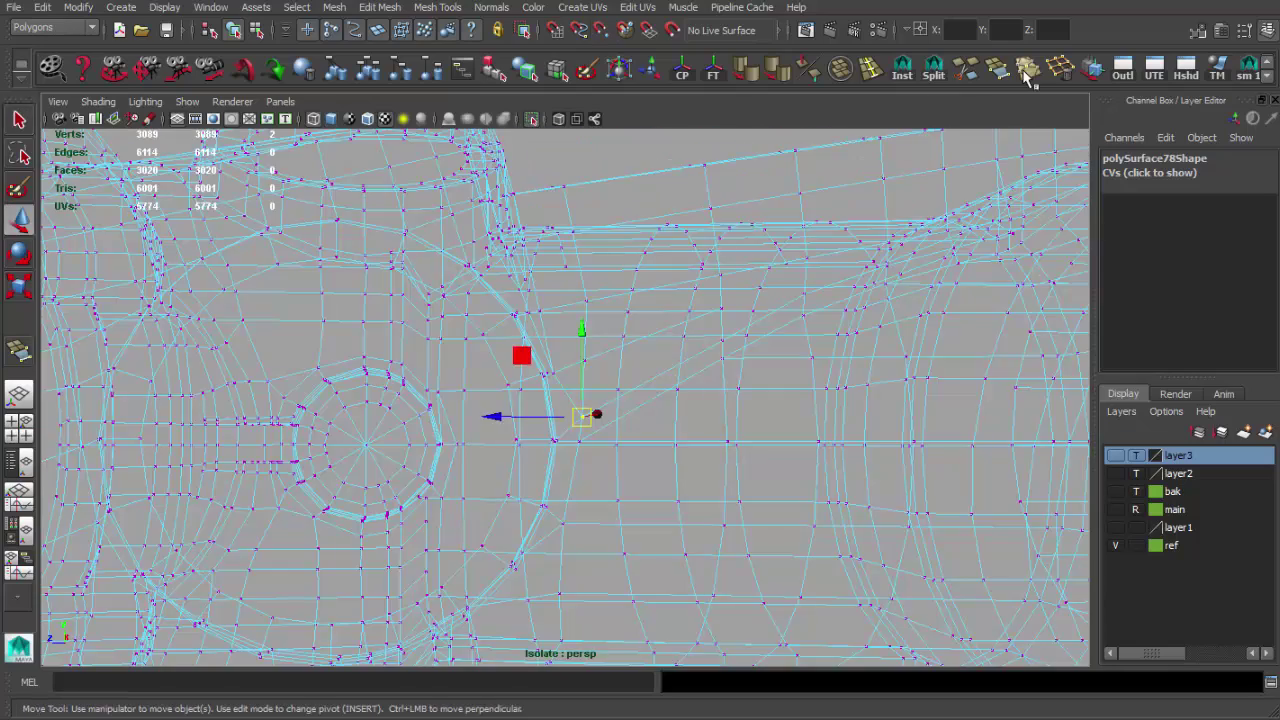
left_click(1030, 78)
left_click_drag(600, 420, 680, 357, "alt")
key("q")
key("F8")
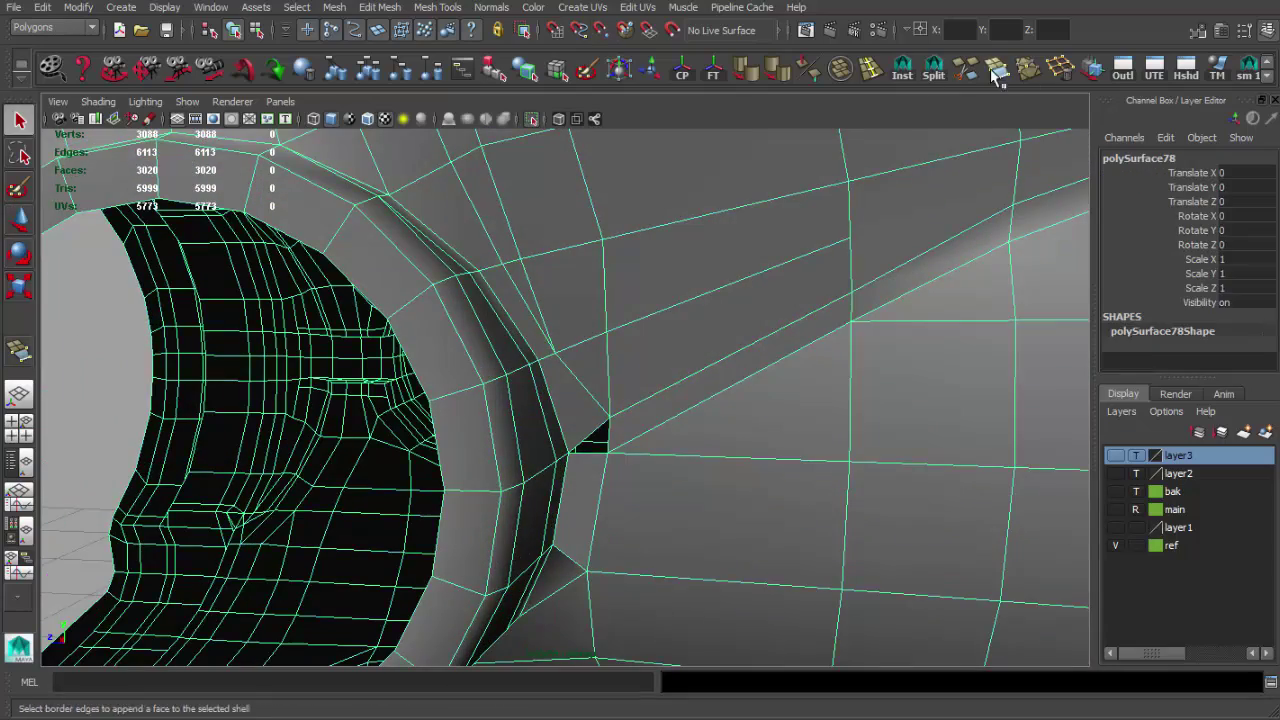
Review the scope from several angles and select the body mesh at its top edge.
right_click_drag(600, 435, 663, 406, "alt")
mouse_move(589, 286)
left_mouse_down("alt")
mouse_move(683, 273)
mouse_move(725, 193)
mouse_move(594, 329)
left_mouse_up("alt")
left_click(594, 329)
right_click_drag(594, 329, 748, 252, "alt")
left_click(748, 252)
mouse_move(748, 252)
left_mouse_down("alt")
mouse_move(657, 243)
mouse_move(449, 309)
mouse_move(578, 291)
mouse_move(551, 226)
mouse_move(586, 289)
mouse_move(417, 274)
mouse_move(491, 238)
mouse_move(423, 217)
mouse_move(377, 274)
mouse_move(434, 286)
left_mouse_up("alt")
mouse_move(434, 286)
right_mouse_down("alt")
mouse_move(557, 380)
mouse_move(407, 318)
right_mouse_up("alt")
left_click(557, 380)
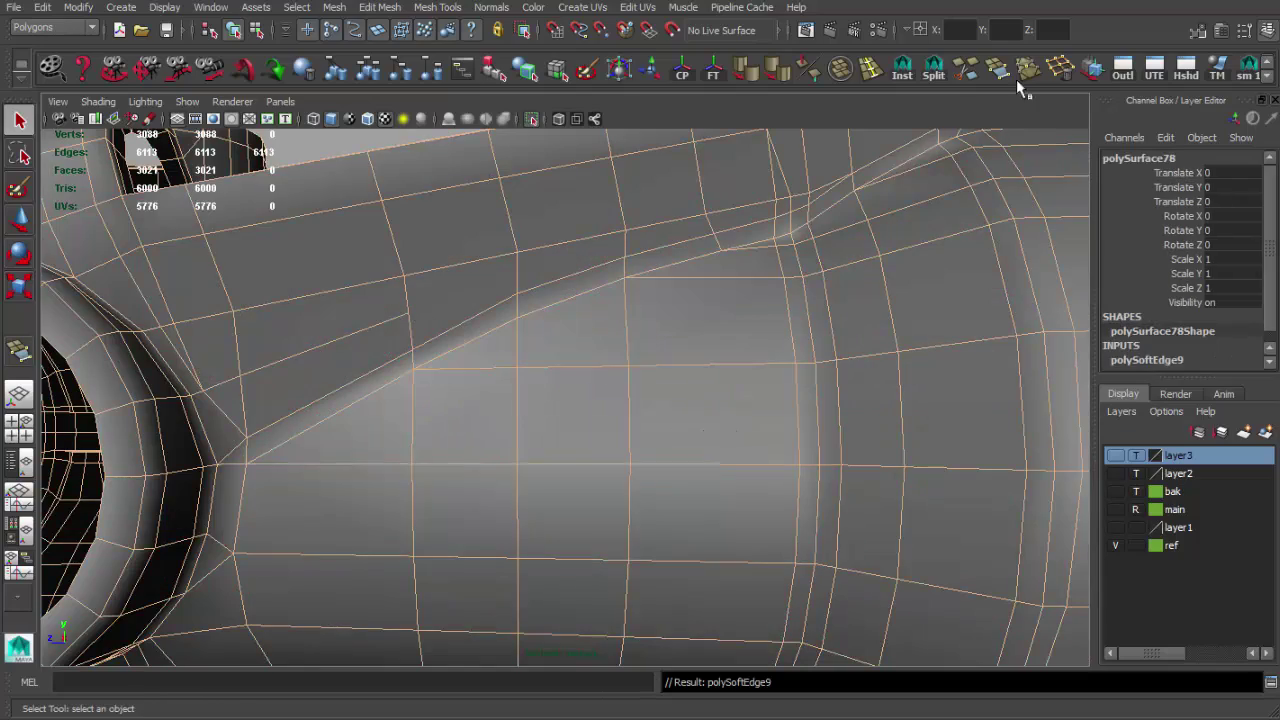
right_click_drag(505, 258, 492, 307, "alt")
left_click(574, 189)
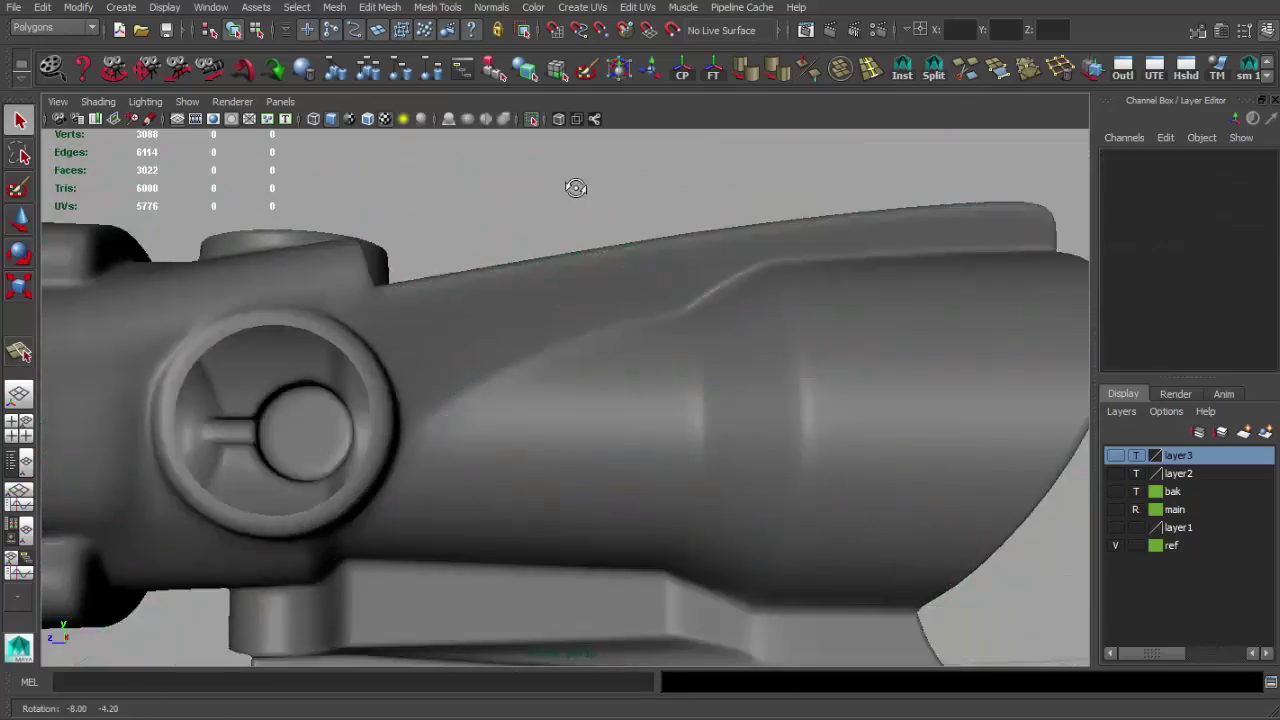
right_click_drag(574, 189, 621, 260, "alt")
left_click(594, 318)
mouse_move(594, 318)
right_mouse_down("alt")
mouse_move(605, 262)
mouse_move(645, 393)
right_mouse_up("alt")
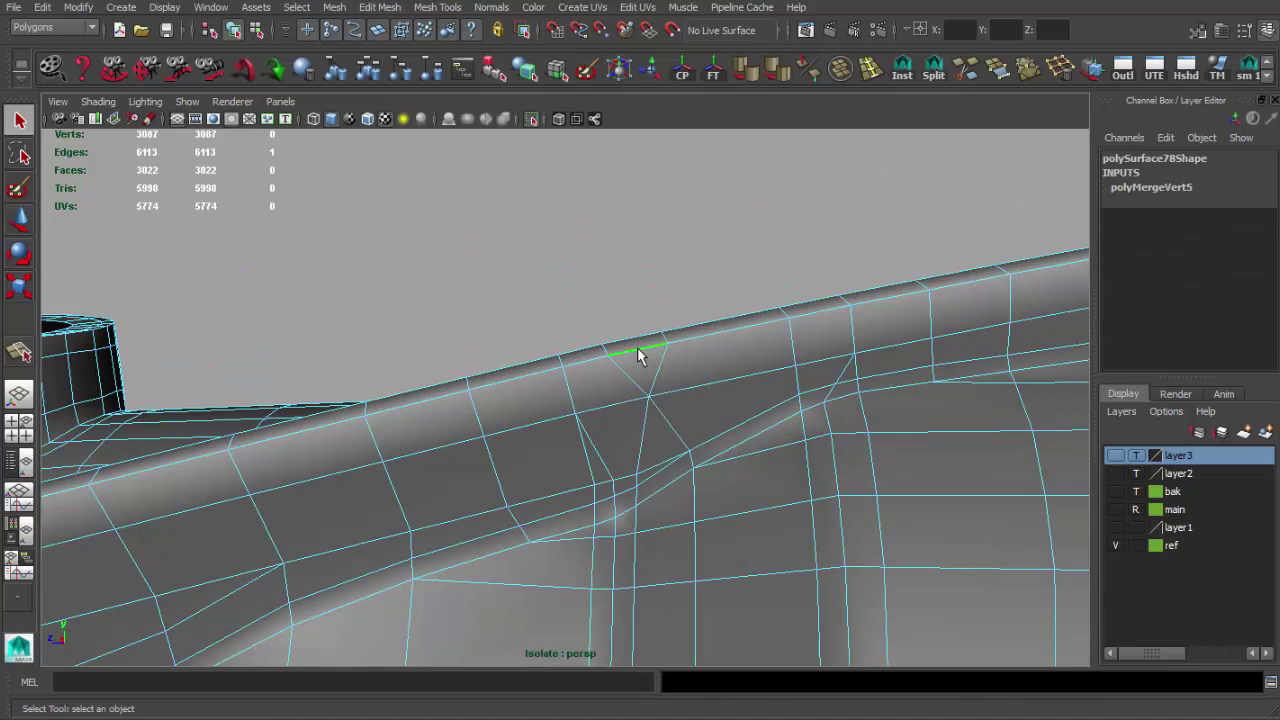
Leave component editing and tumble around the whole scope, from above and the side.
key("F8")
right_click_drag(680, 380, 651, 280, "alt")
left_click(651, 280)
left_click_drag(651, 280, 454, 264, "alt")
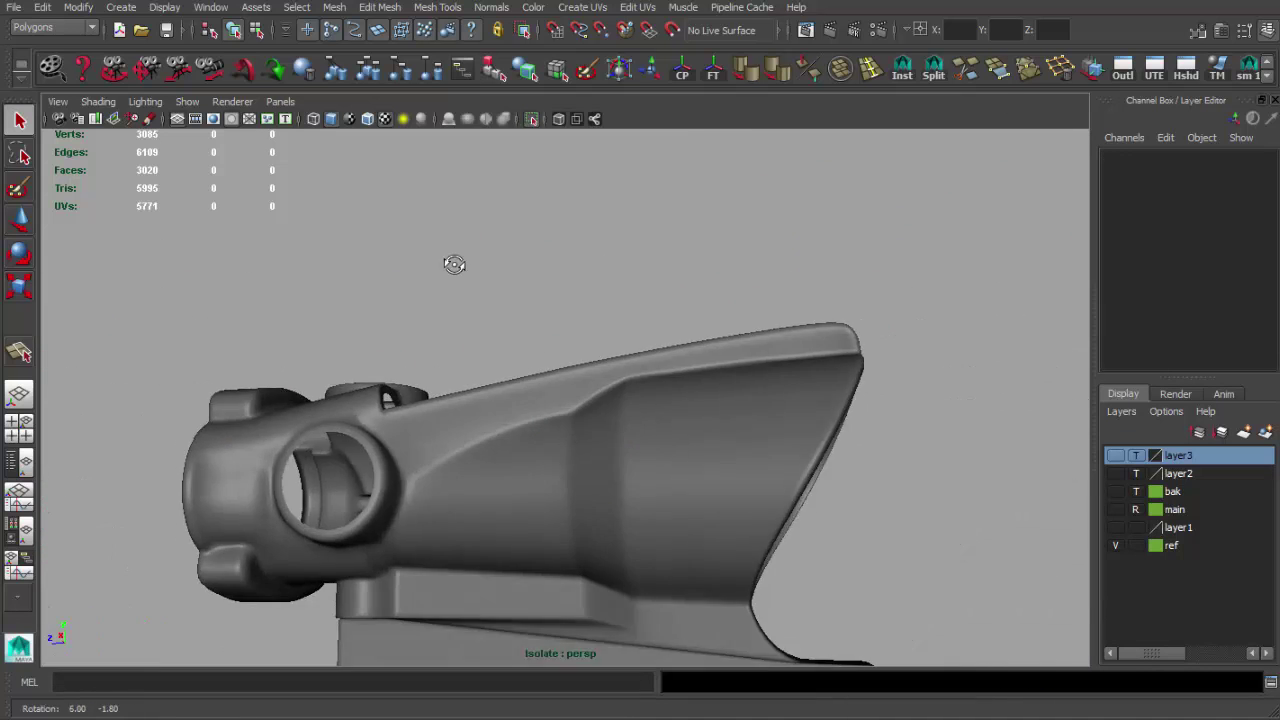
left_click_drag(464, 403, 740, 374, "alt")
right_click_drag(740, 374, 463, 277, "alt")
mouse_move(463, 277)
left_mouse_down("alt")
mouse_move(423, 289)
mouse_move(123, 287)
left_mouse_up("alt")
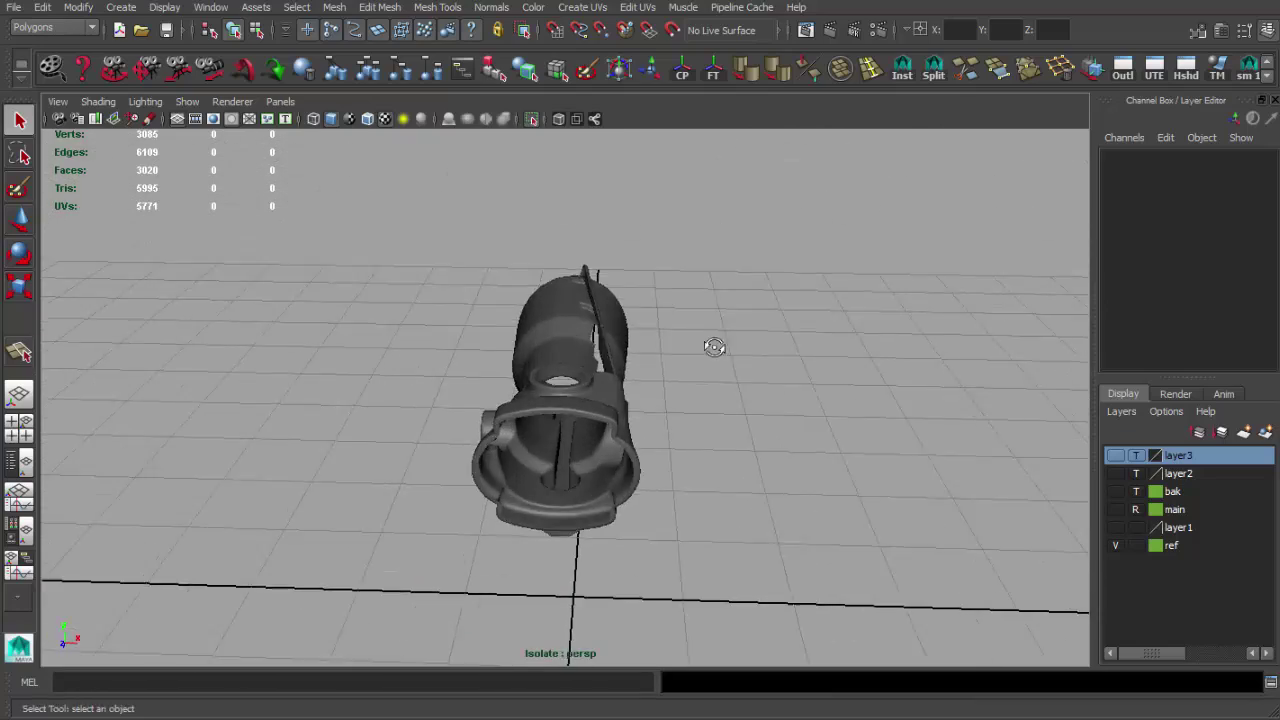
left_click_drag(714, 347, 650, 300, "alt")
right_click_drag(650, 300, 608, 271, "alt")
left_click_drag(608, 271, 528, 297, "alt")
Select the scope body and check its smooth preview before returning to rough display.
left_click(522, 345)
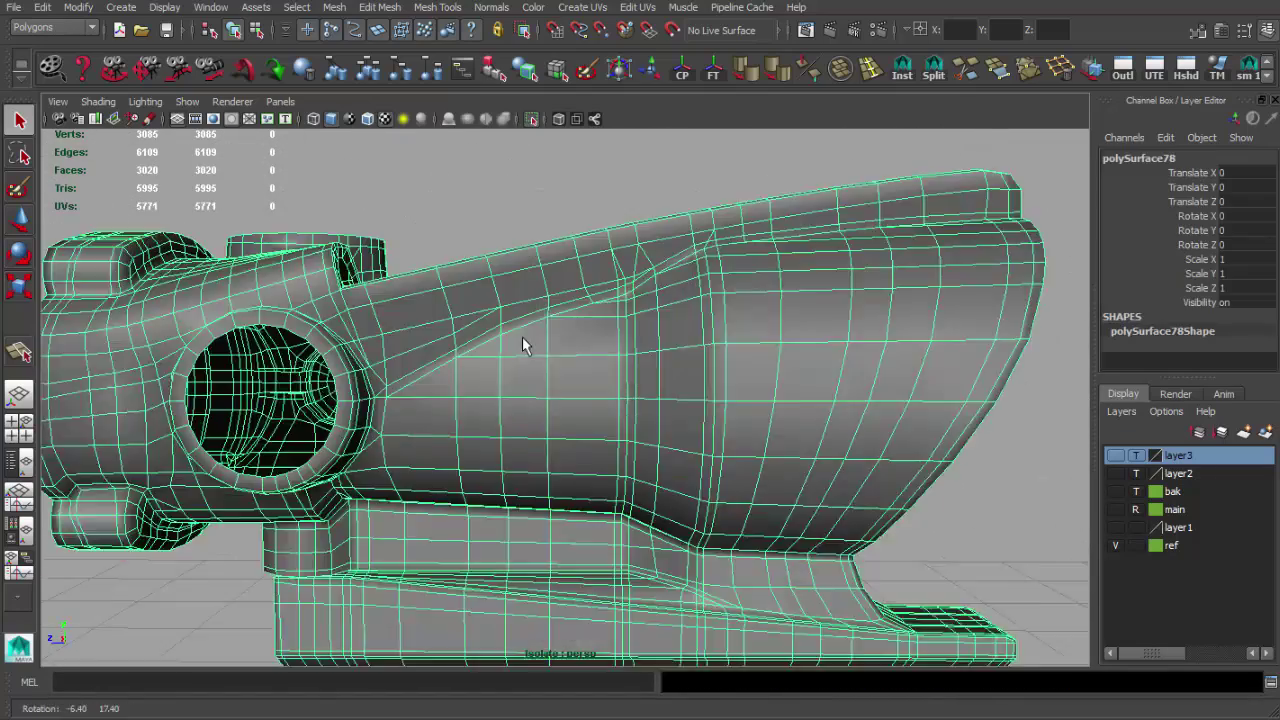
right_click_drag(522, 337, 577, 366, "alt")
mouse_move(577, 366)
left_mouse_down("alt")
mouse_move(594, 380)
mouse_move(523, 380)
mouse_move(384, 411)
mouse_move(557, 374)
left_mouse_up("alt")
middle_click_drag(557, 374, 557, 322, "alt")
key("3")
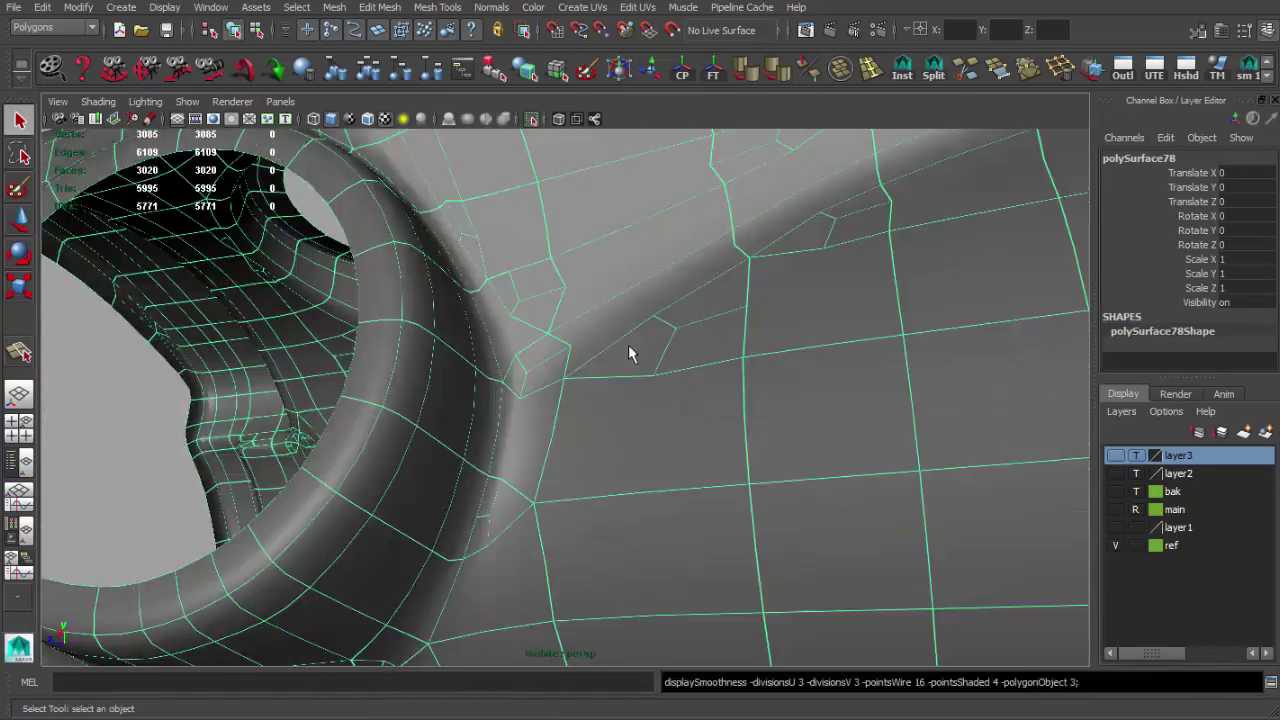
key("1")
Slide the edge beside the ring and cut a new edge across the adjacent face.
key("ctrl+1")
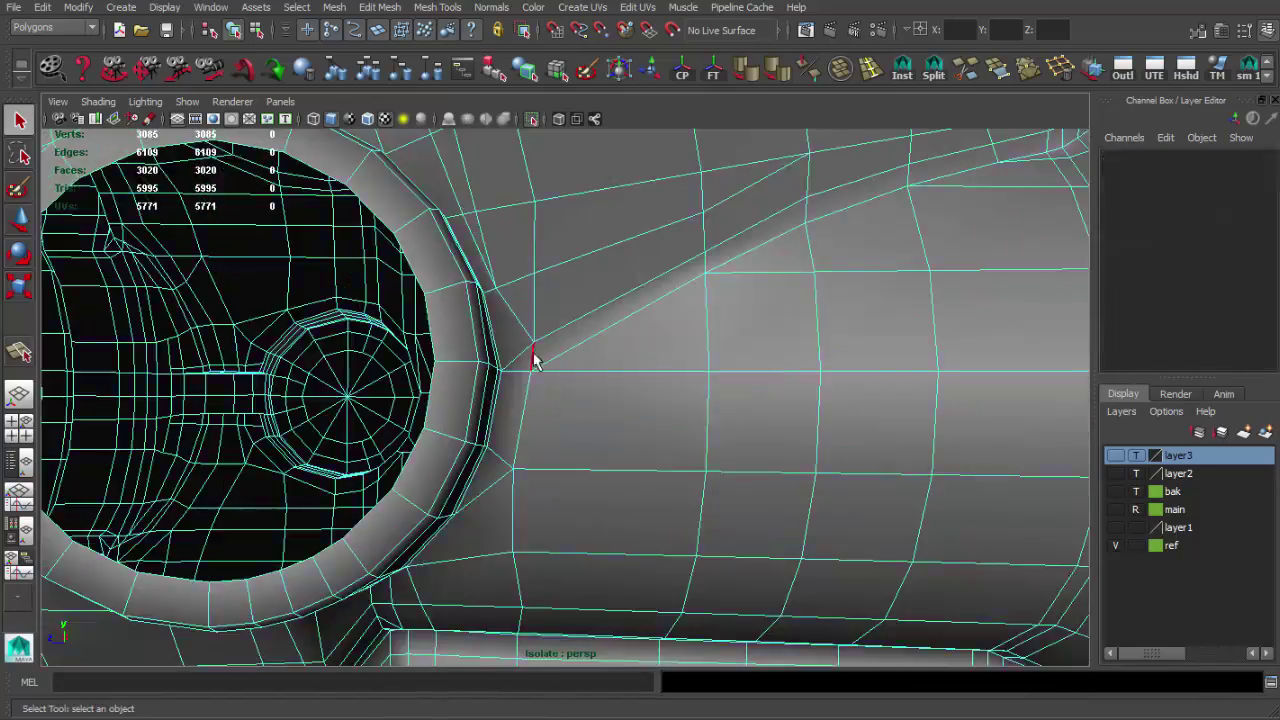
key("y")
middle_click_drag(530, 400, 555, 365)
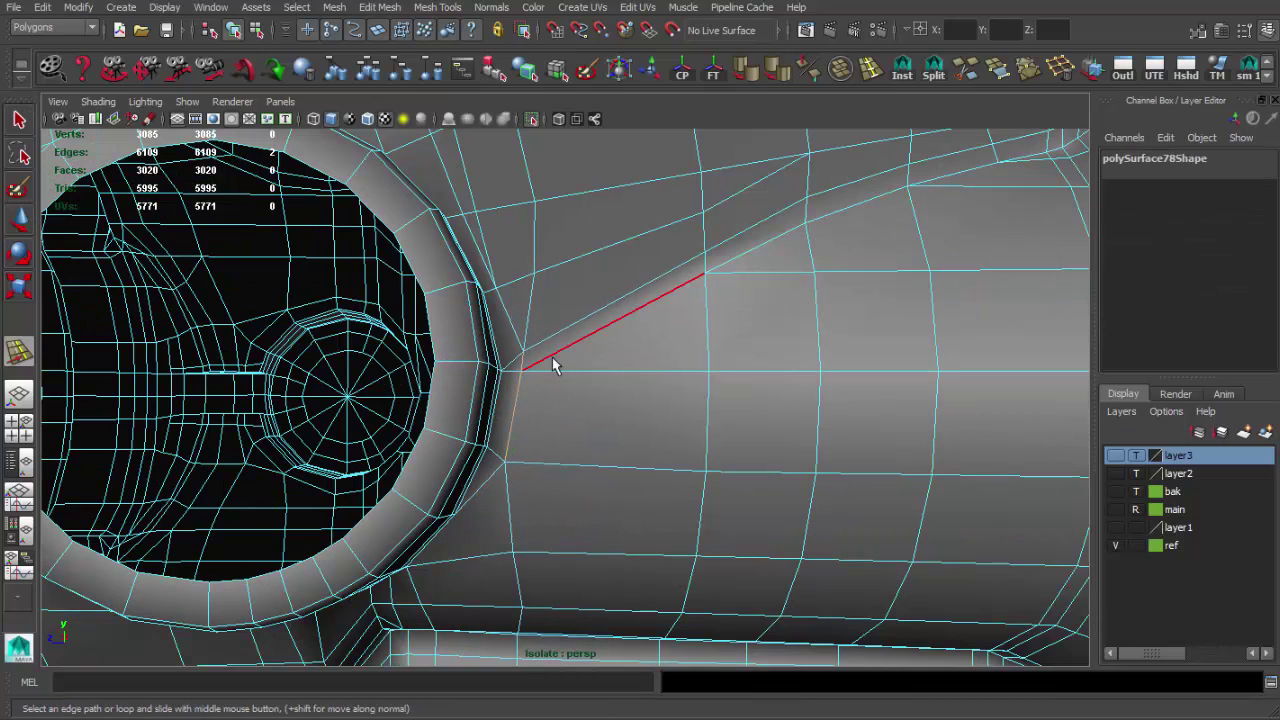
left_click_drag(493, 318, 596, 267, "alt")
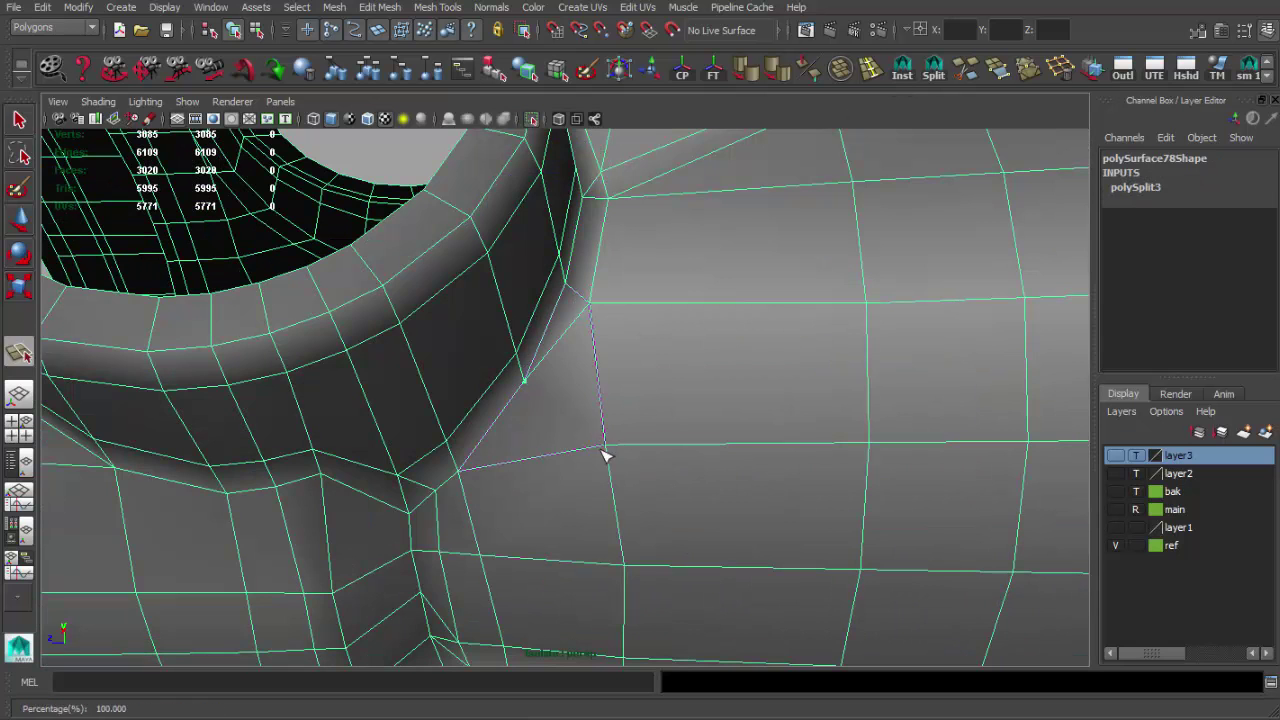
left_click(490, 467)
mouse_move(490, 470)
left_mouse_down("alt")
mouse_move(455, 492)
mouse_move(457, 363)
left_mouse_up("alt")
scroll(486, 414, "up", 2)
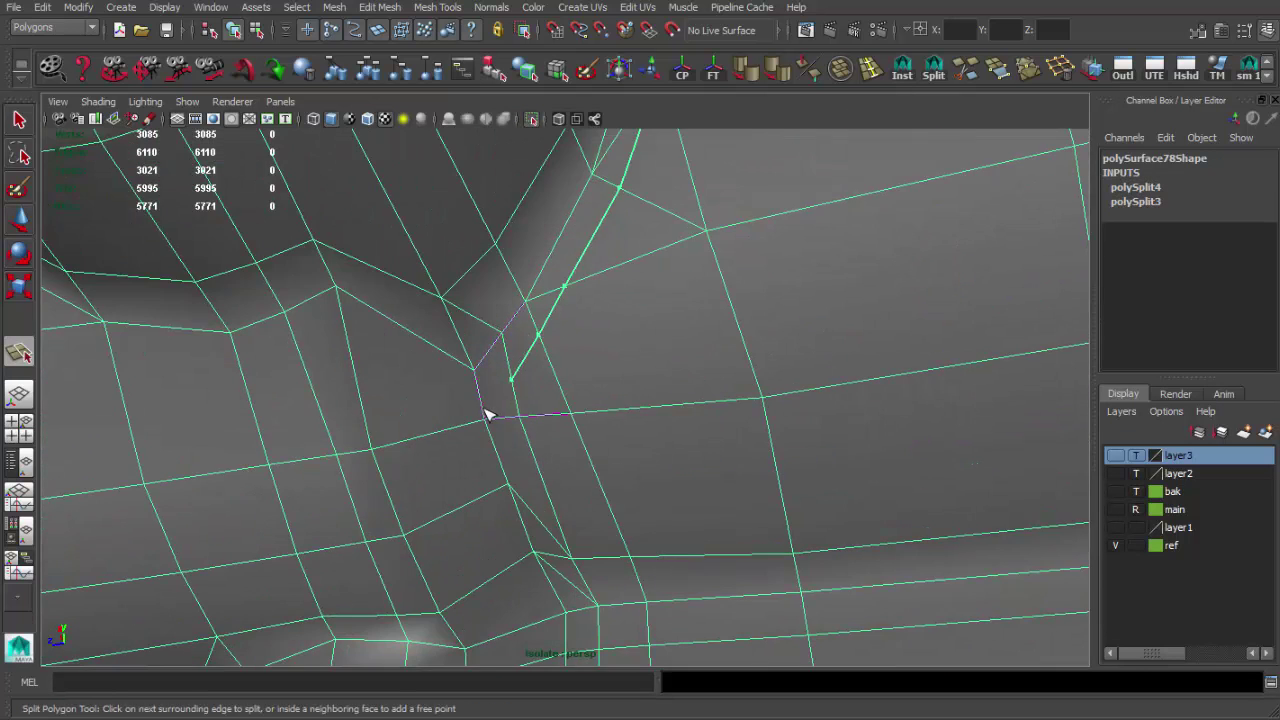
key("q")
scroll(577, 400, "up", 2)
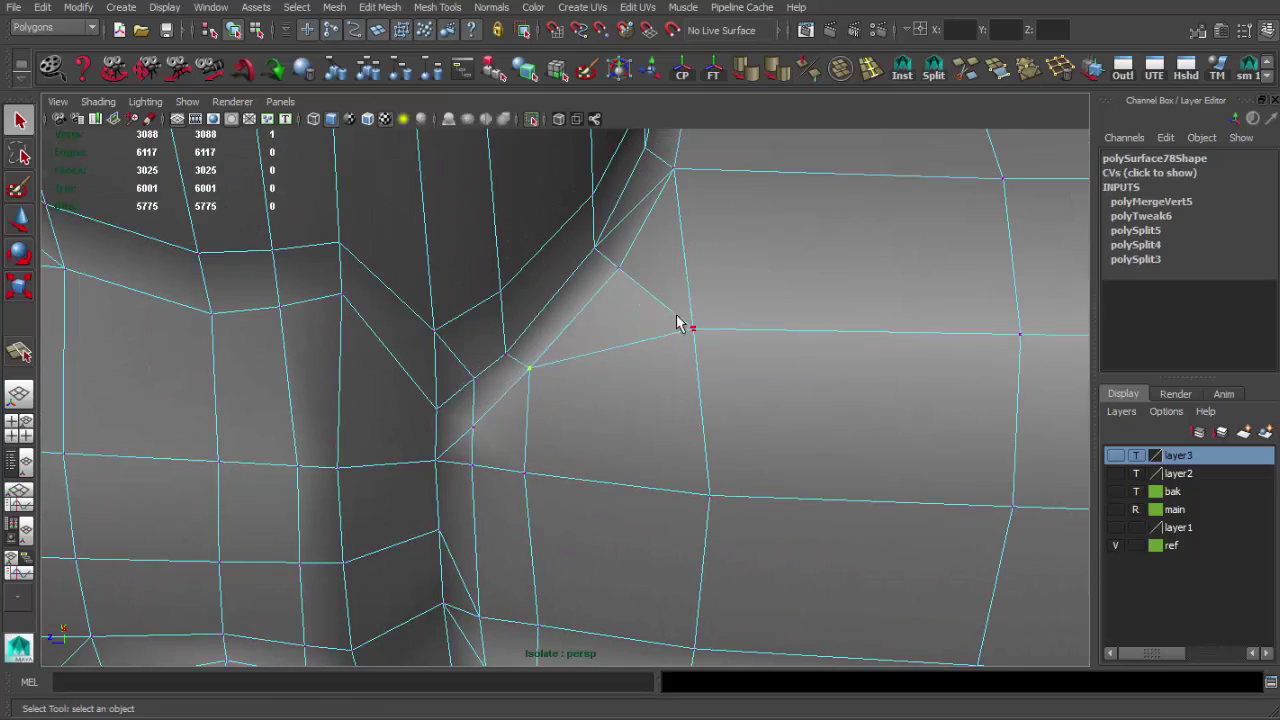
left_click_drag(677, 323, 595, 257, "alt")
key("F8")
Reselect the scope body and bring the dark side opening into close view.
left_click_drag(624, 318, 560, 343, "alt")
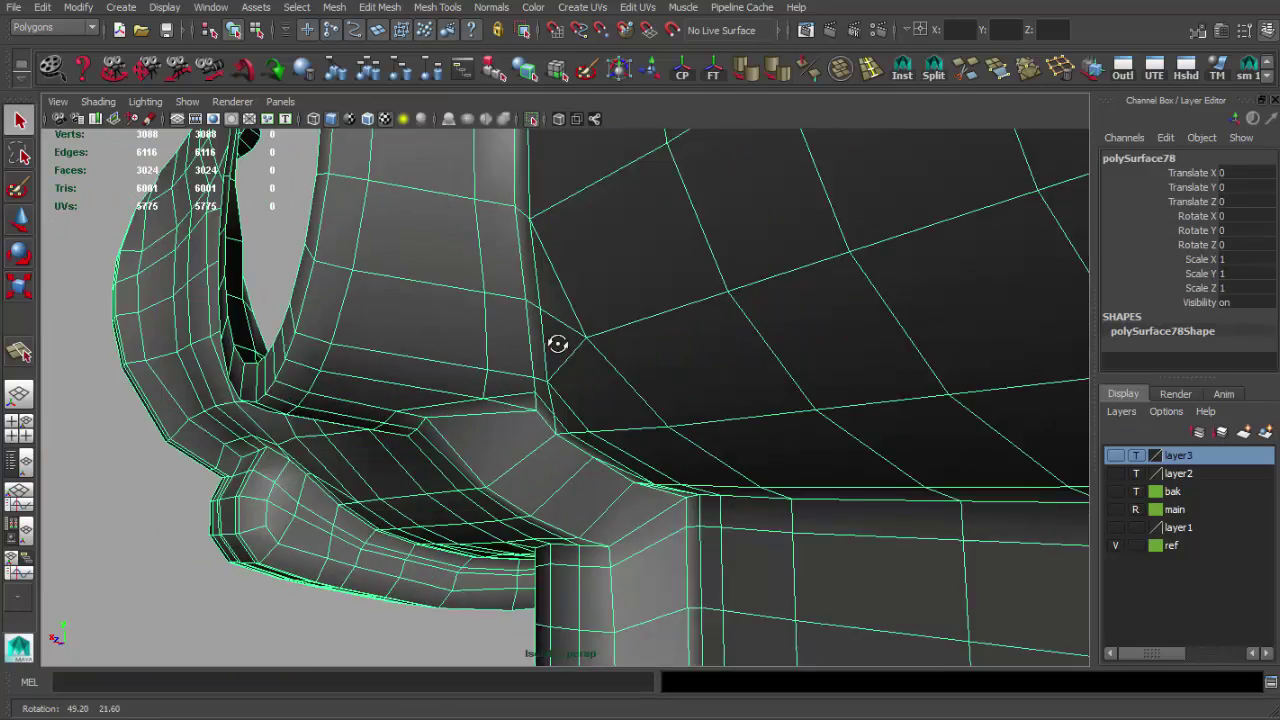
mouse_move(257, 523)
left_mouse_down("alt")
mouse_move(594, 385)
mouse_move(533, 323)
mouse_move(508, 331)
left_mouse_up("alt")
left_click(594, 385)
key("F8")
mouse_move(443, 463)
left_mouse_down("alt")
mouse_move(700, 451)
mouse_move(558, 440)
mouse_move(449, 480)
left_mouse_up("alt")
right_click_drag(449, 480, 380, 430, "alt")
left_click_drag(380, 430, 651, 466, "alt")
mouse_move(651, 466)
right_mouse_down("alt")
mouse_move(810, 524)
mouse_move(640, 306)
mouse_move(560, 334)
right_mouse_up("alt")
left_click(810, 524)
mouse_move(560, 334)
left_mouse_down("alt")
mouse_move(471, 337)
mouse_move(770, 315)
left_mouse_up("alt")
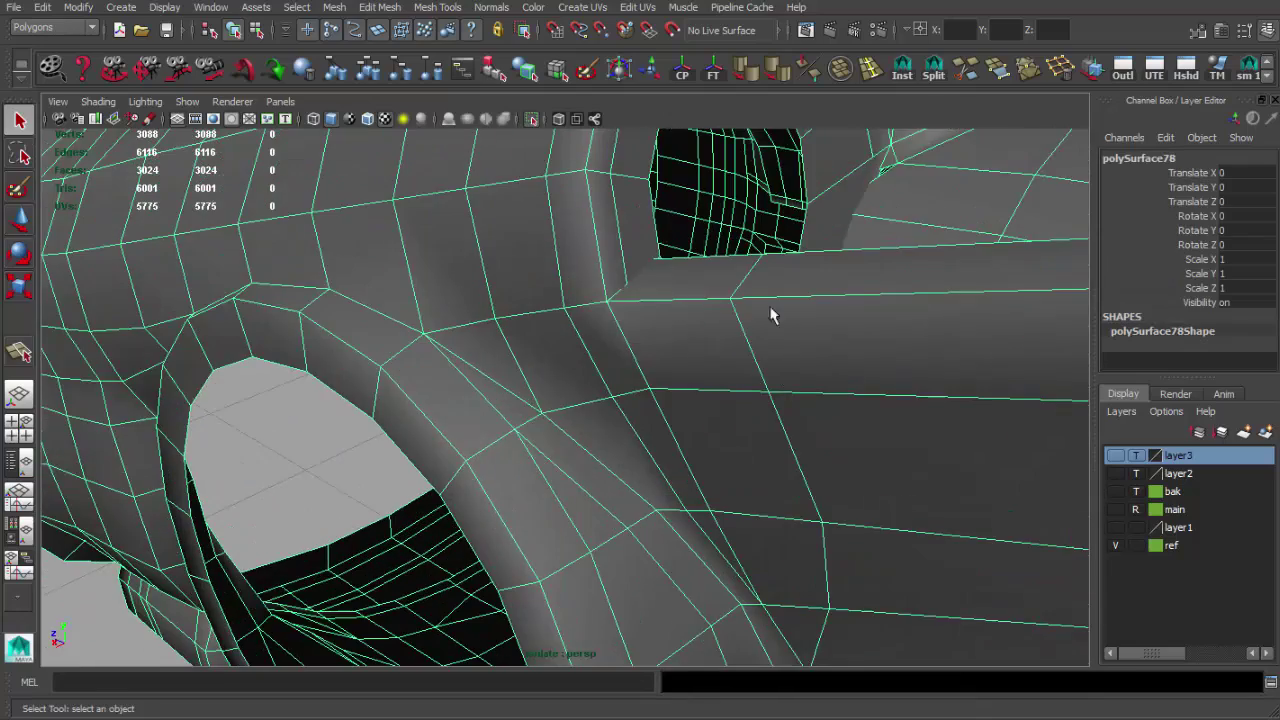
mouse_move(338, 306)
left_mouse_down("alt")
mouse_move(354, 309)
mouse_move(268, 350)
left_mouse_up("alt")
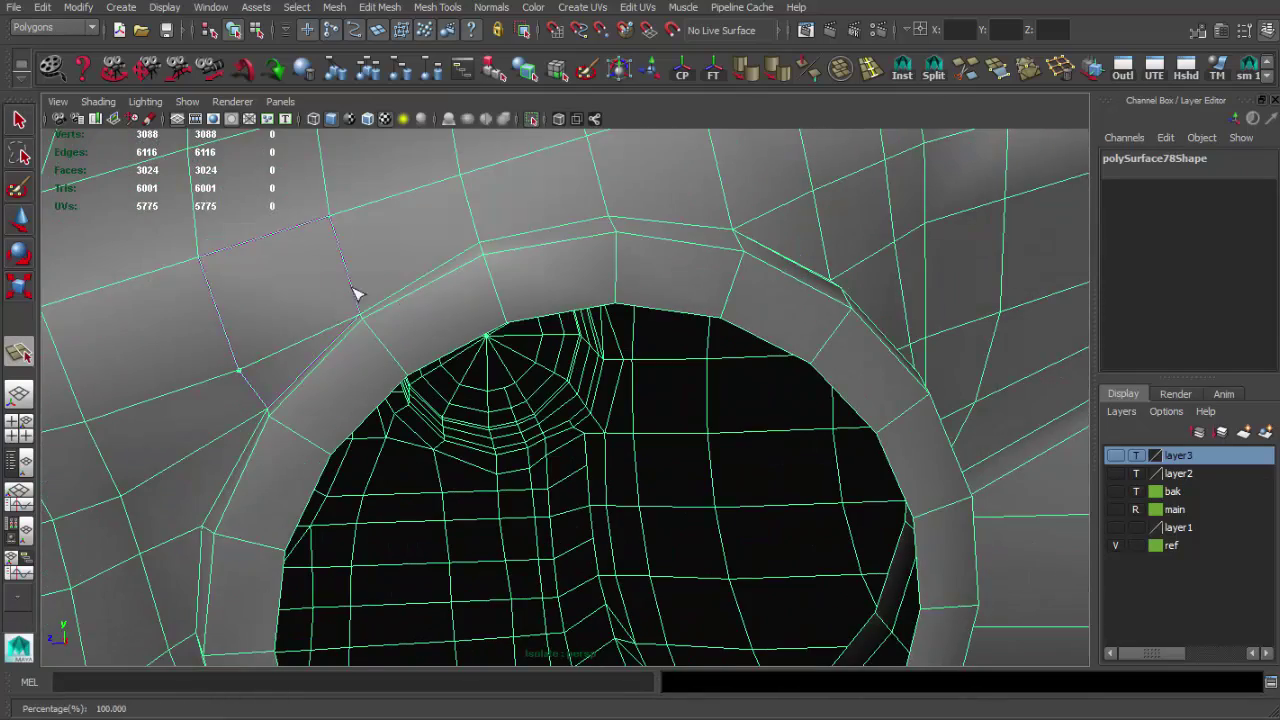
left_click_drag(604, 183, 553, 237, "alt")
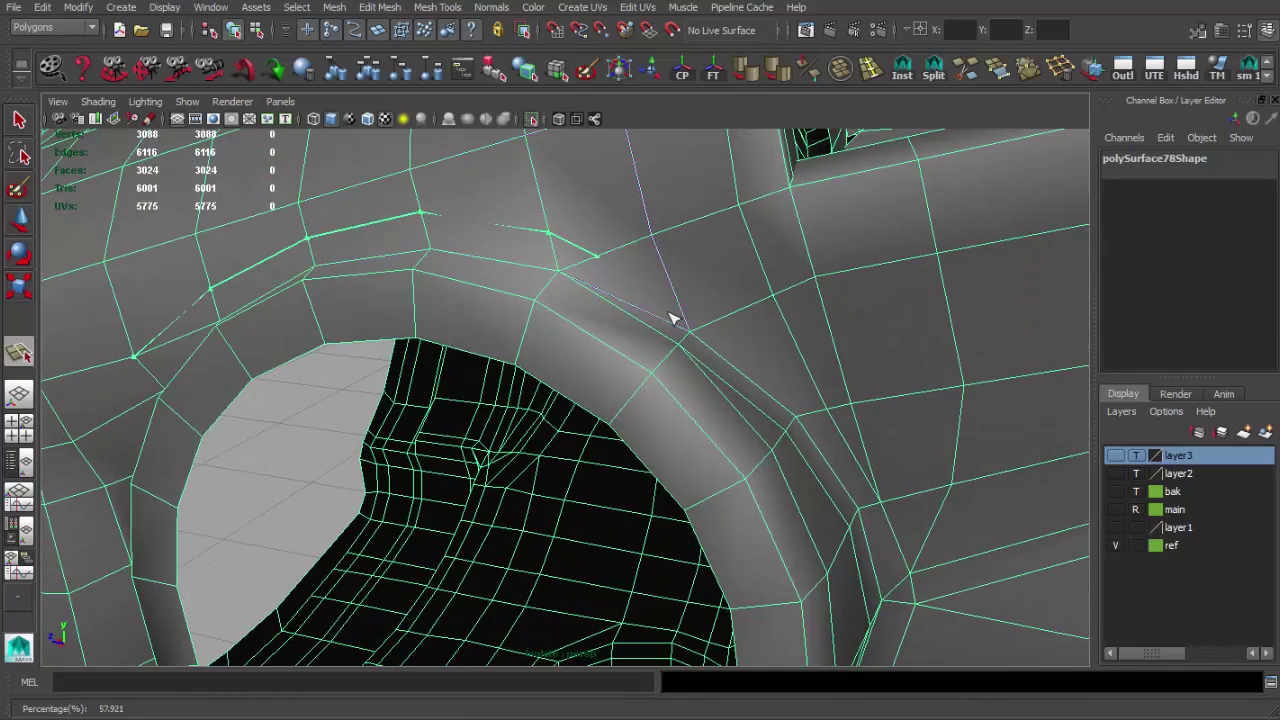
Add another split beside the ring and review the new edges on the smoothed body.
mouse_move(700, 250)
left_mouse_down("alt")
mouse_move(537, 300)
mouse_move(600, 250)
left_mouse_up("alt")
left_click(634, 271)
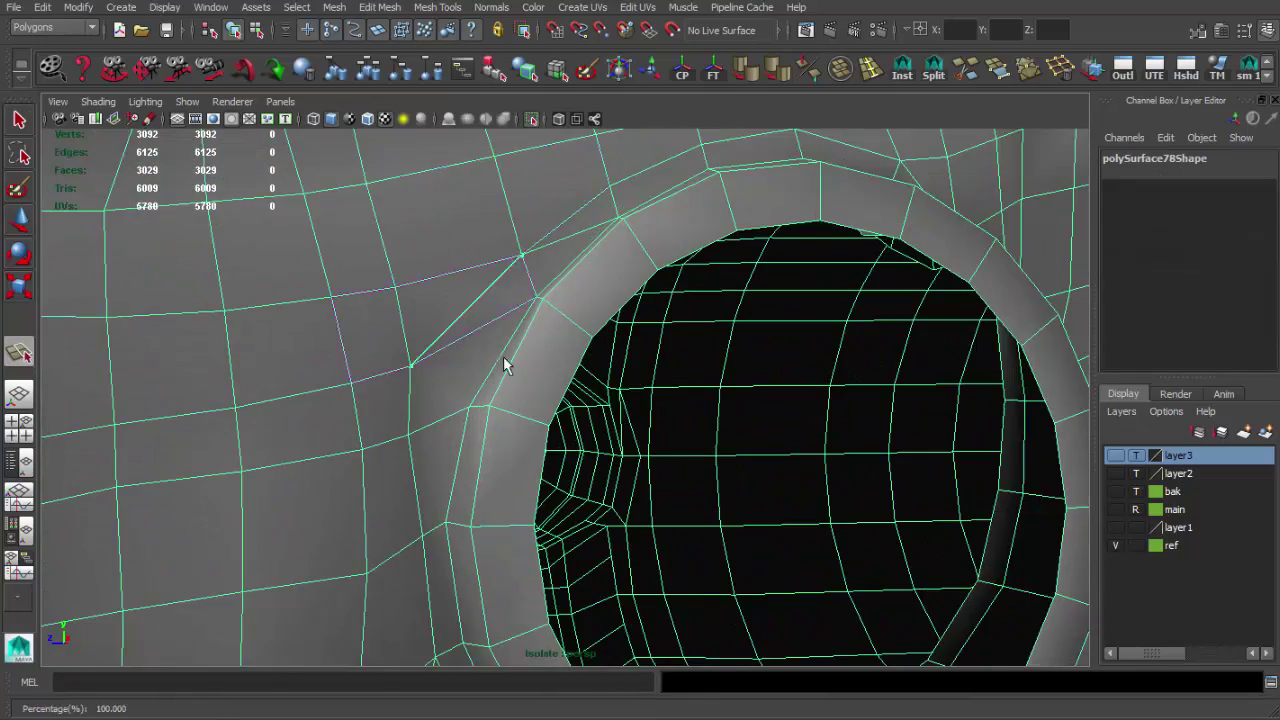
key("q")
left_click_drag(505, 366, 607, 222, "alt")
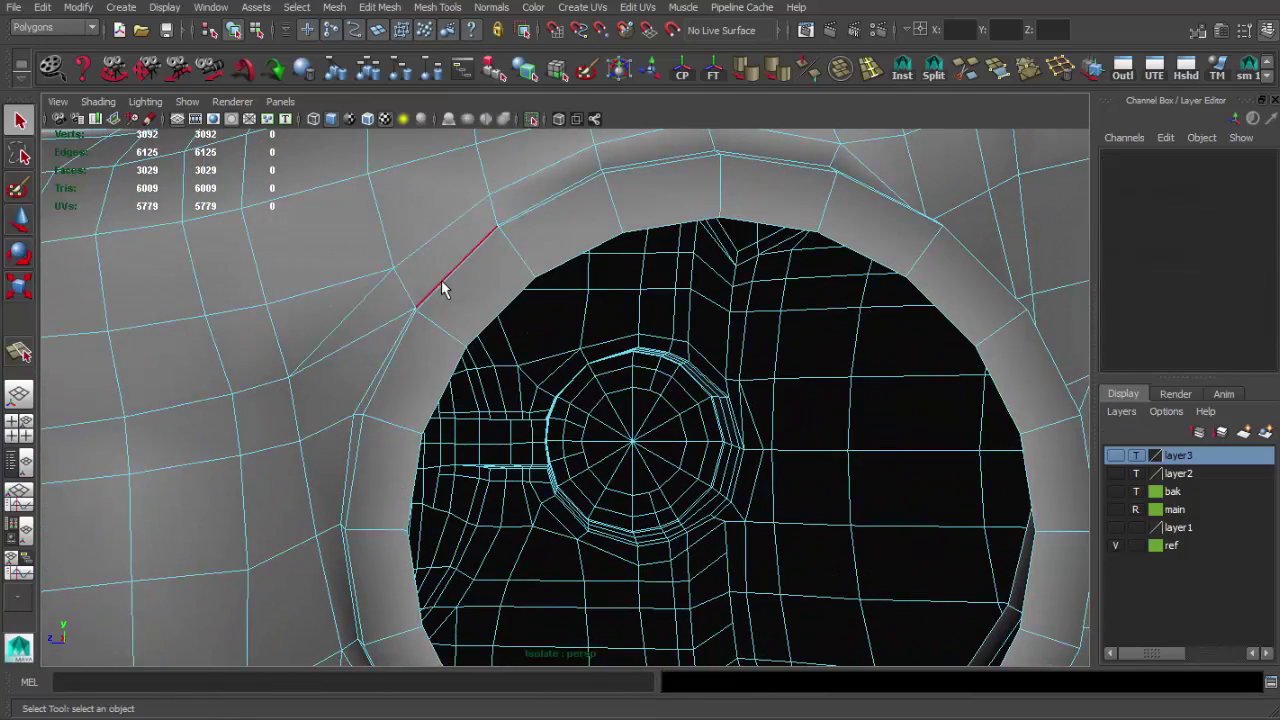
left_click(443, 289)
mouse_move(654, 263)
left_mouse_down("alt")
mouse_move(278, 337)
mouse_move(371, 329)
mouse_move(697, 417)
left_mouse_up("alt")
scroll(290, 335, "down", 3)
Finish the edge split on polySurface78 and merge the two vertices into one.
scroll(750, 380, "up", 3)
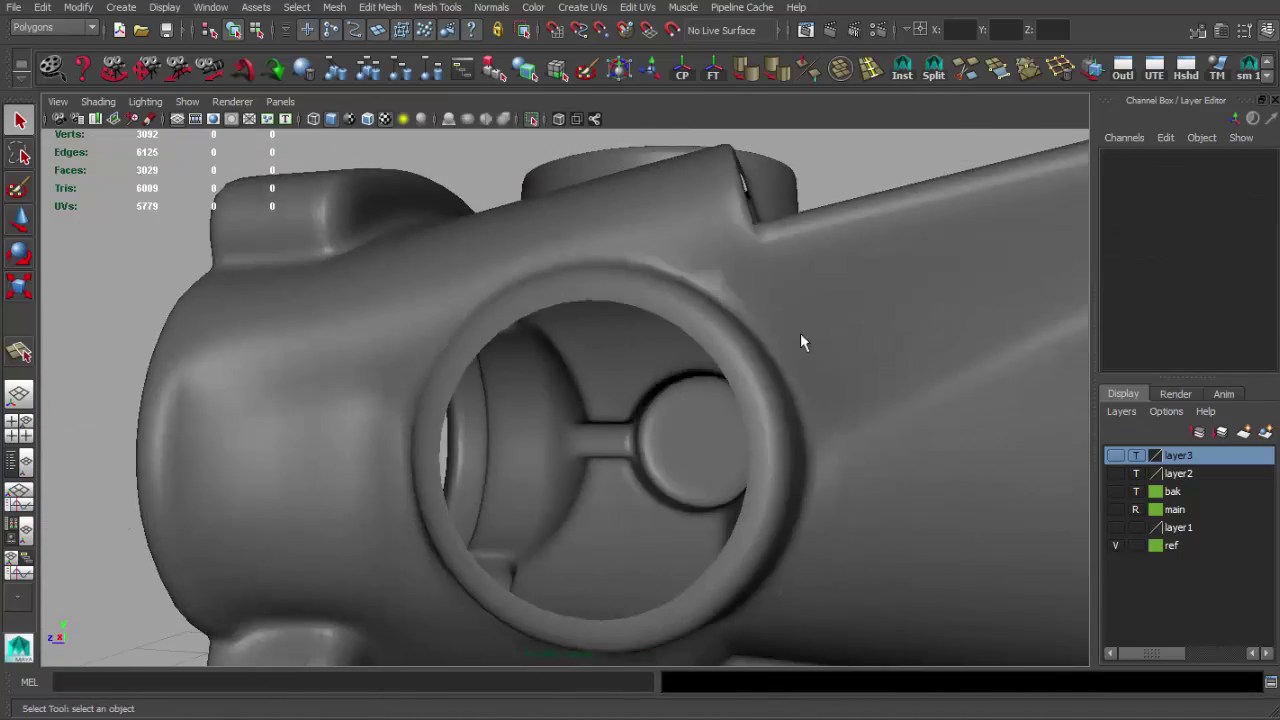
left_click(800, 336)
scroll(720, 323, "up", 4)
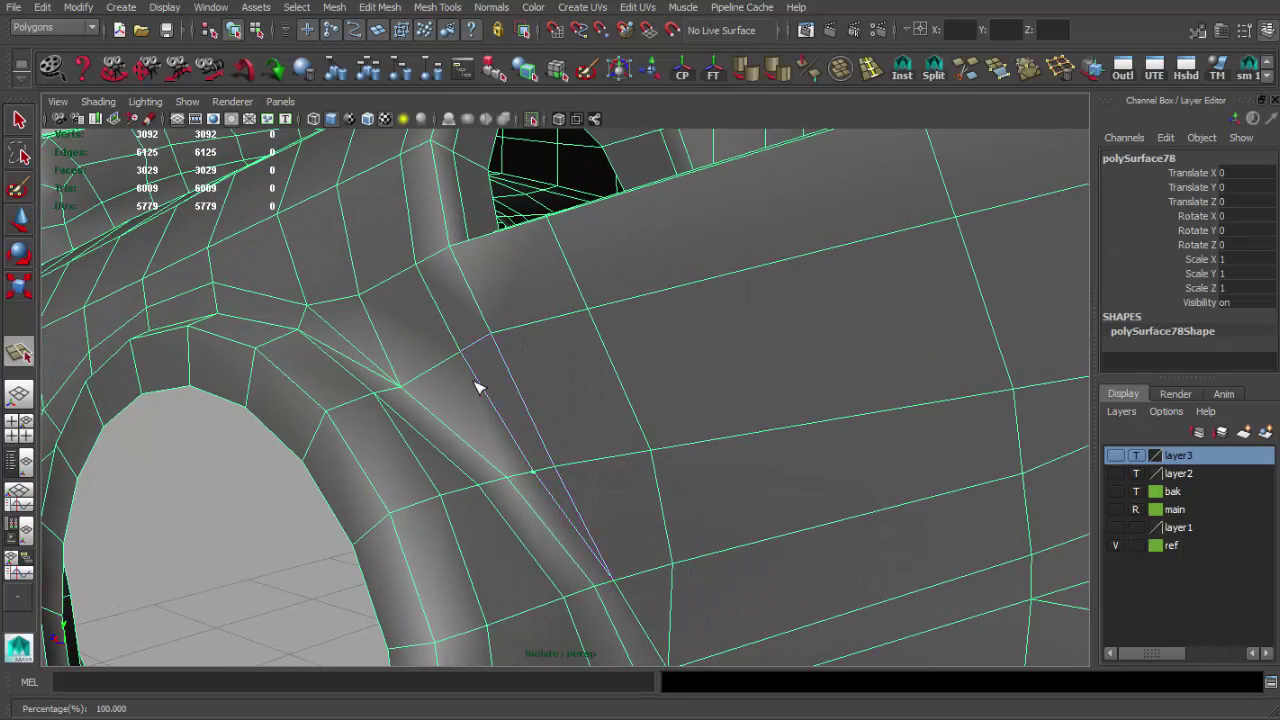
key("Return")
left_click_drag(349, 304, 443, 385, "alt")
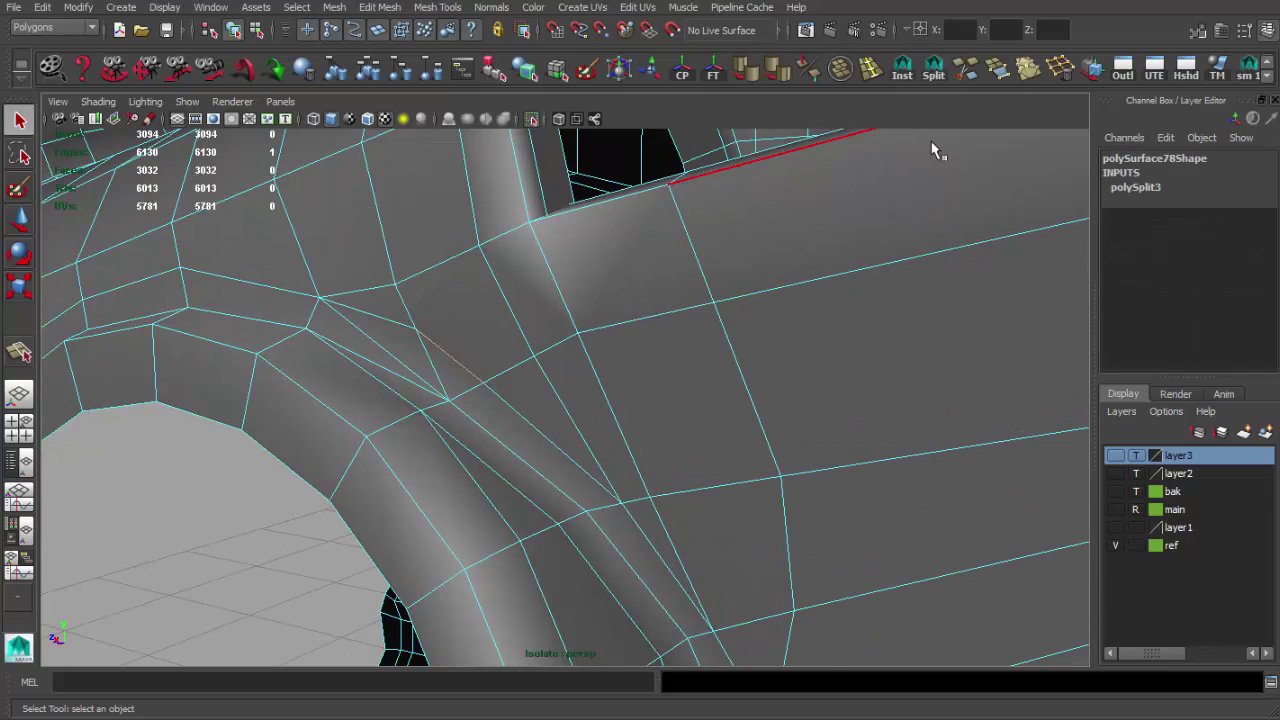
key("w")
mouse_move(938, 150)
left_mouse_down("alt")
mouse_move(603, 312)
mouse_move(537, 303)
mouse_move(486, 377)
mouse_move(268, 362)
left_mouse_up("alt")
Delete the stray edge and reposition a vertex near the ridge.
left_click(400, 405)
key("Delete")
mouse_move(400, 405)
left_mouse_down("alt")
mouse_move(429, 334)
mouse_move(367, 279)
mouse_move(437, 340)
mouse_move(563, 397)
left_mouse_up("alt")
left_click(563, 397)
key("w")
mouse_move(654, 469)
left_mouse_down("alt")
mouse_move(531, 363)
mouse_move(529, 429)
mouse_move(563, 380)
mouse_move(614, 491)
mouse_move(606, 505)
mouse_move(800, 531)
mouse_move(657, 474)
mouse_move(648, 482)
mouse_move(640, 423)
mouse_move(772, 300)
mouse_move(443, 300)
mouse_move(451, 277)
mouse_move(487, 331)
mouse_move(621, 393)
mouse_move(294, 354)
mouse_move(337, 323)
left_mouse_up("alt")
right_click_drag(337, 323, 487, 365, "alt")
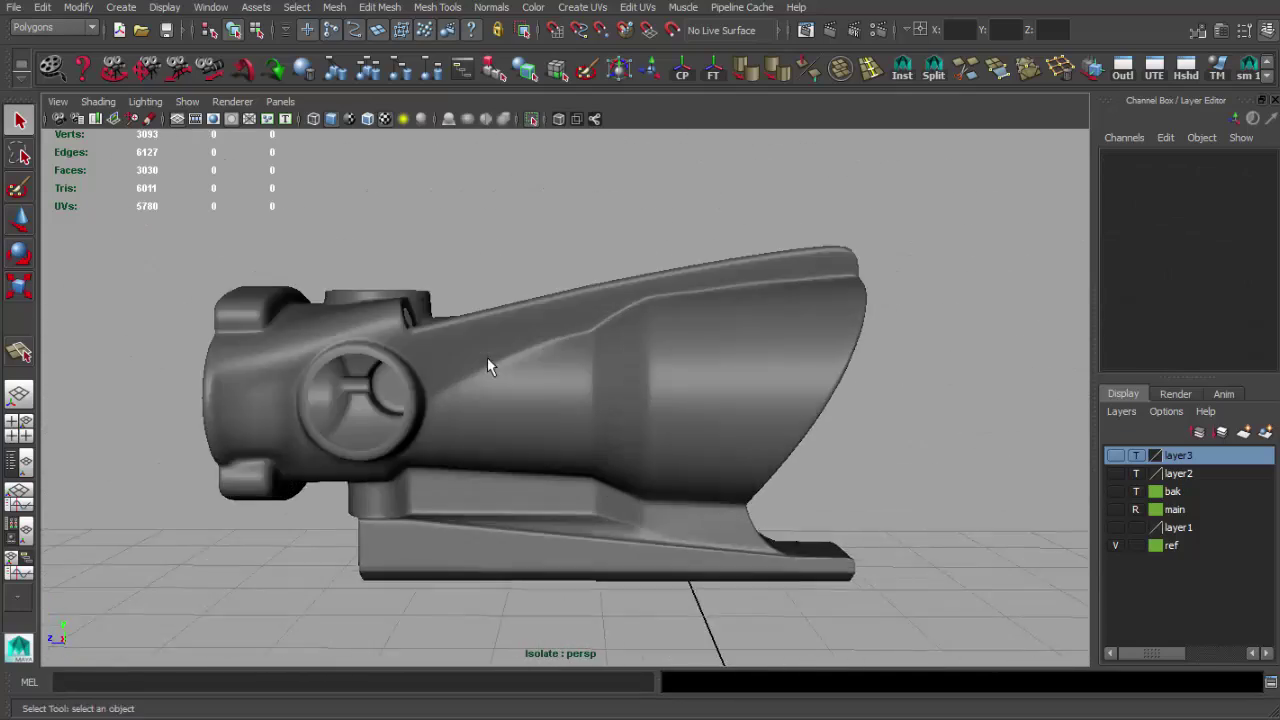
Reselect the scope body and complete the pending split along the ridge.
left_click(563, 376)
scroll(563, 376, "up", 3)
scroll(746, 396, "up", 3)
scroll(853, 127, "up", 1)
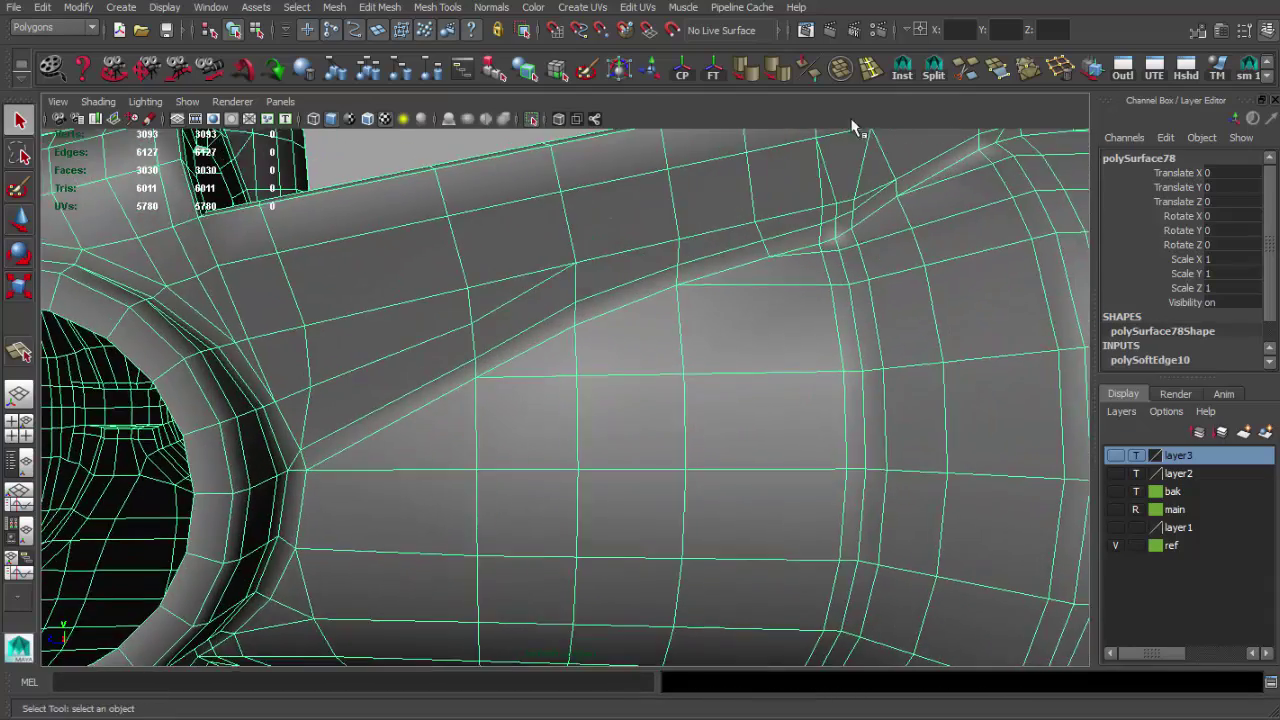
left_click_drag(446, 429, 425, 445, "alt")
mouse_move(768, 308)
left_mouse_down("alt")
mouse_move(580, 357)
mouse_move(441, 437)
left_mouse_up("alt")
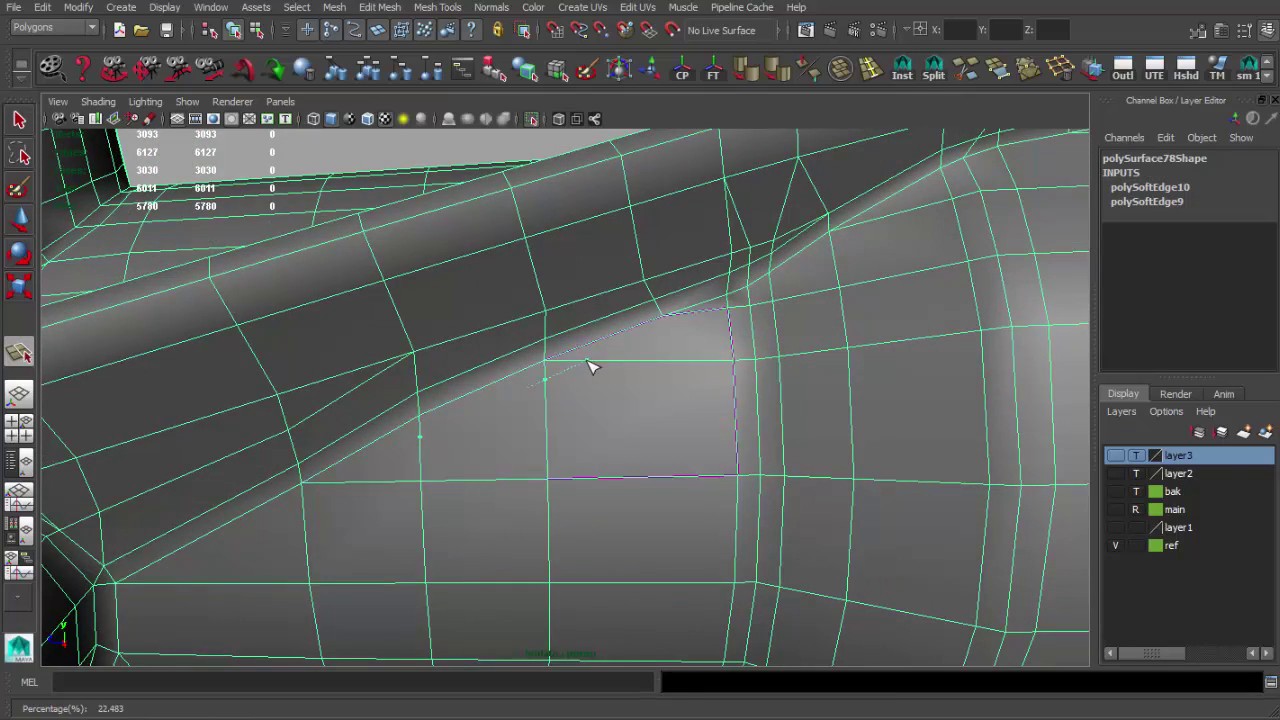
key("q")
mouse_move(745, 313)
left_mouse_down("alt")
mouse_move(593, 437)
mouse_move(505, 465)
mouse_move(491, 446)
left_mouse_up("alt")
Adjust a ridge vertex, then cut new edges across faces with the Split Polygon Tool.
key("w")
mouse_move(609, 340)
left_mouse_down("alt")
mouse_move(571, 386)
mouse_move(726, 347)
left_mouse_up("alt")
right_click_drag(726, 347, 451, 351, "alt")
left_click_drag(451, 351, 594, 406, "alt")
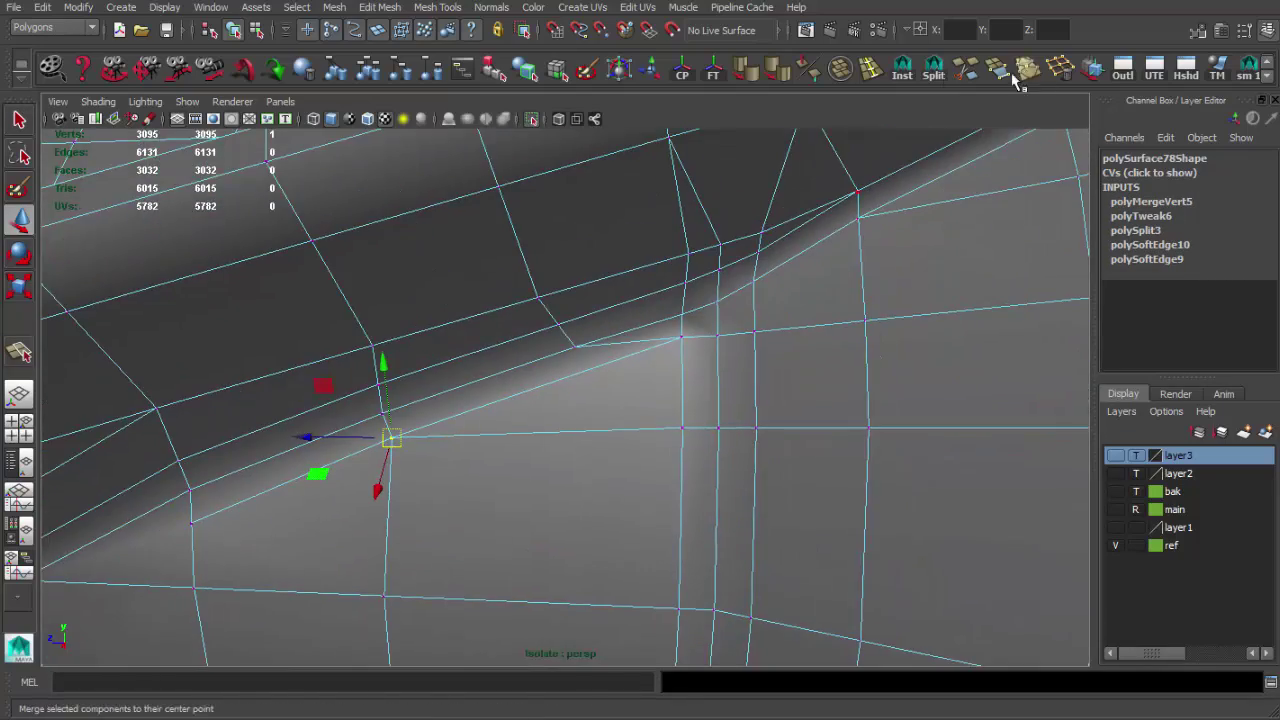
left_click(933, 68)
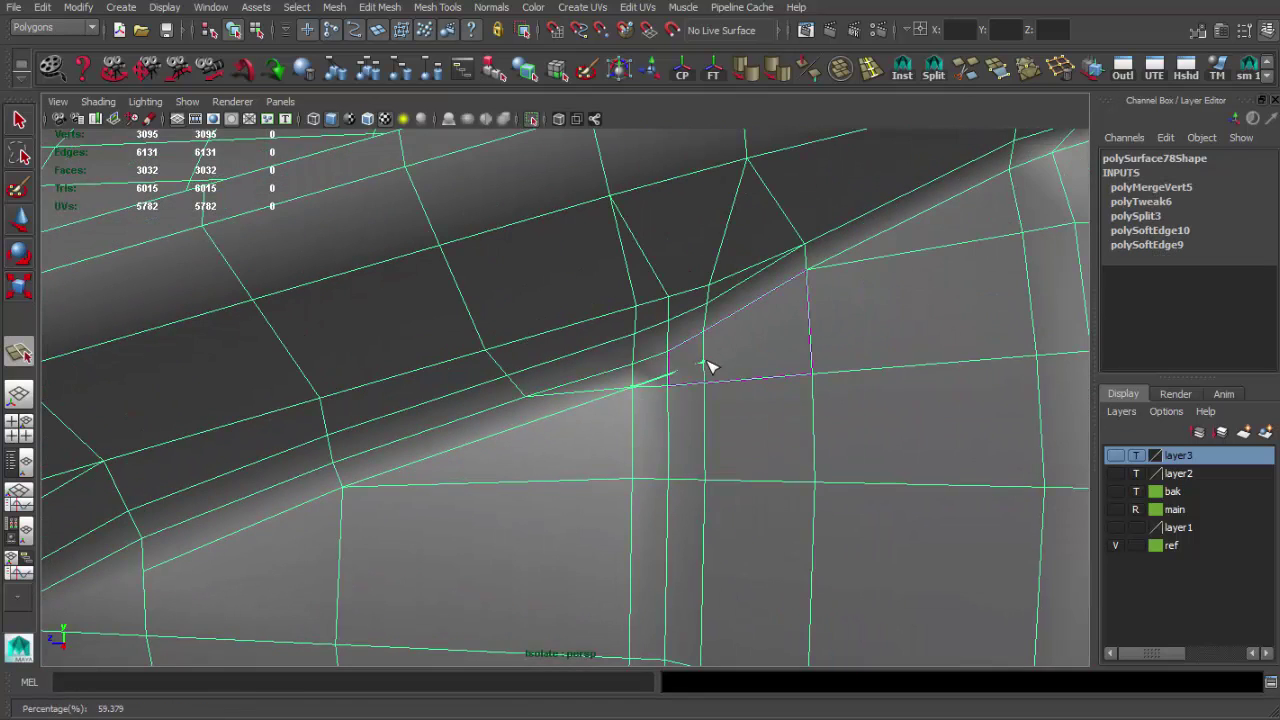
left_click_drag(813, 301, 793, 309, "alt")
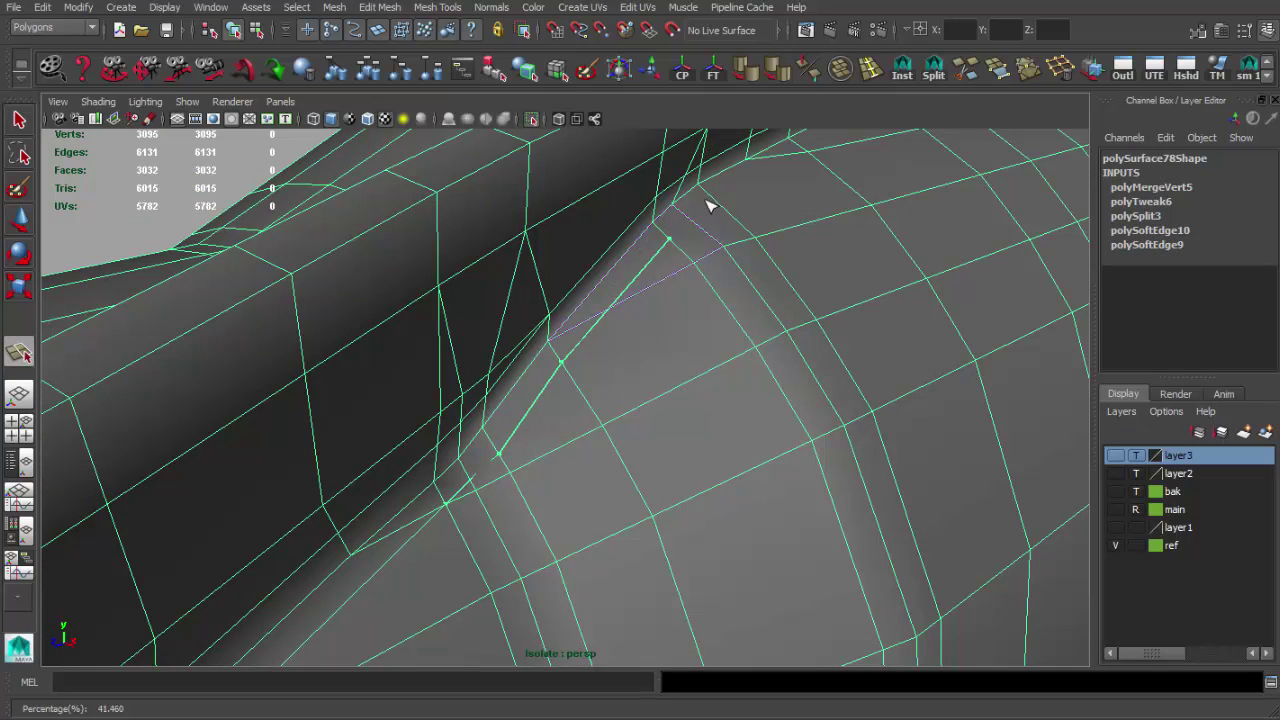
key("q")
left_click_drag(707, 304, 640, 315, "alt")
Select an edge along the ridge and move it to refine the shape.
right_click(610, 320)
right_click_drag(603, 347, 603, 300)
left_click_drag(603, 300, 571, 366, "alt")
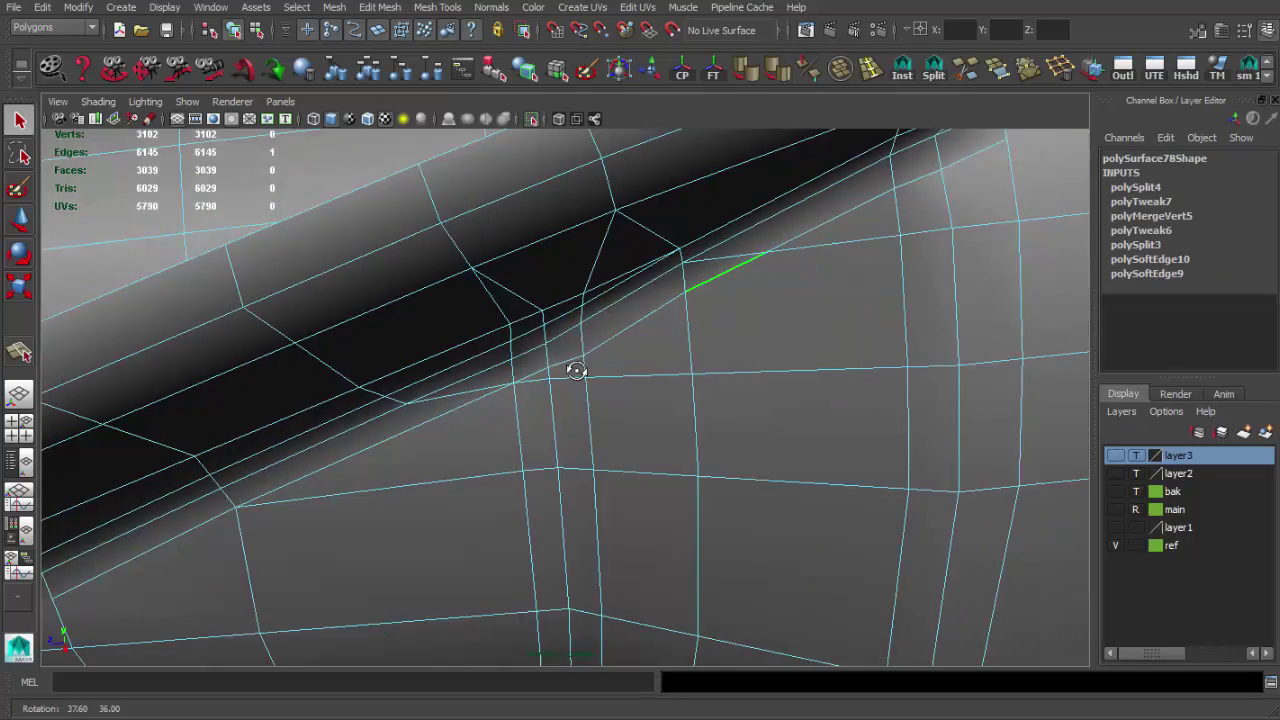
left_click(650, 300)
key("w")
mouse_move(711, 339)
left_mouse_down("alt")
mouse_move(646, 391)
mouse_move(700, 283)
mouse_move(543, 300)
mouse_move(469, 279)
left_mouse_up("alt")
right_click_drag(469, 279, 529, 306, "alt")
mouse_move(529, 306)
left_mouse_down("alt")
mouse_move(623, 309)
mouse_move(651, 334)
mouse_move(655, 315)
mouse_move(606, 366)
left_mouse_up("alt")
key("q")
Inspect the whole smoothed scope, then reselect the body and zoom to the ridge base.
right_click_drag(606, 366, 523, 380, "alt")
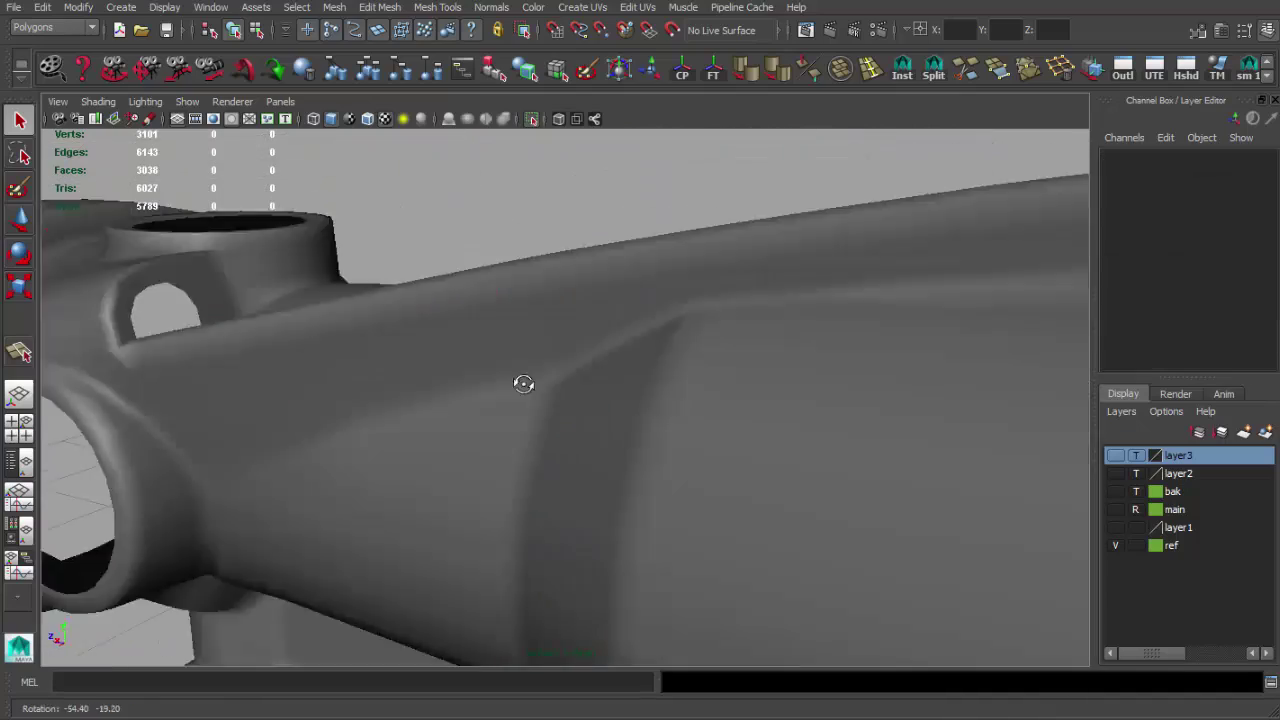
left_click_drag(523, 380, 608, 220, "alt")
mouse_move(608, 220)
right_mouse_down("alt")
mouse_move(374, 269)
mouse_move(337, 297)
right_mouse_up("alt")
left_click_drag(337, 297, 409, 306, "alt")
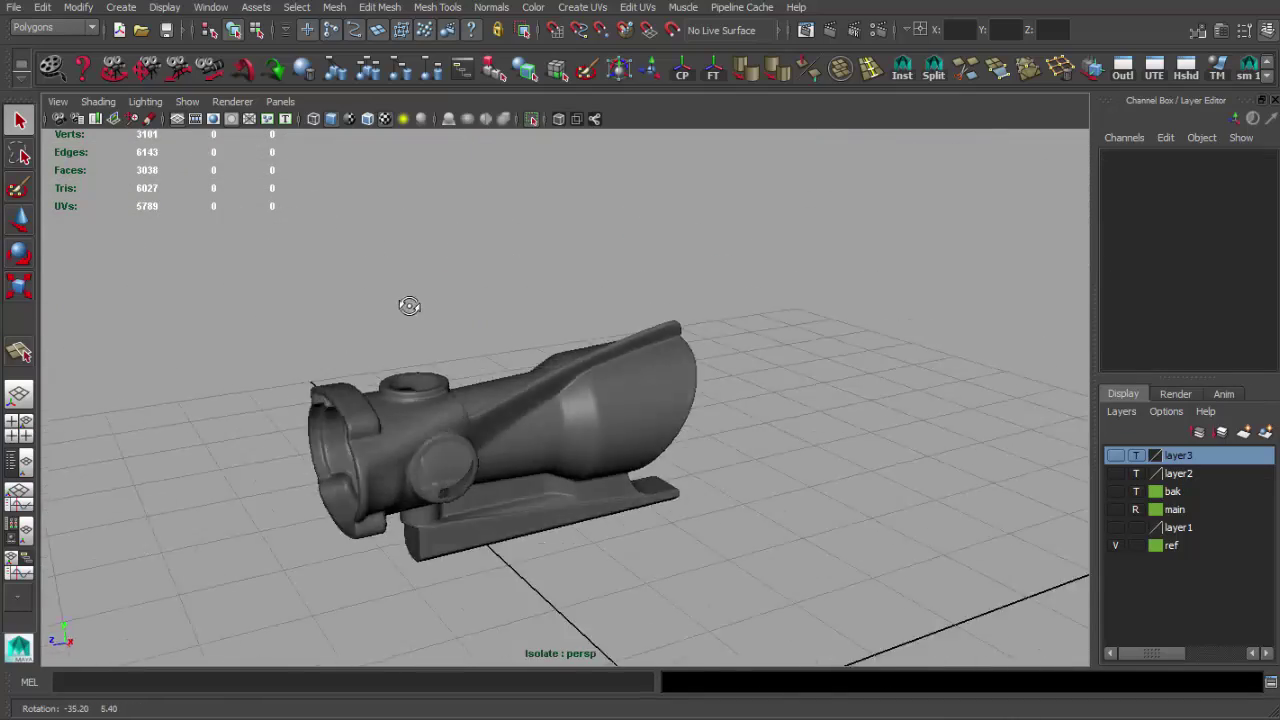
right_click_drag(409, 306, 646, 357, "alt")
left_click(601, 406)
right_click_drag(601, 406, 751, 306, "alt")
left_click_drag(751, 306, 691, 411, "alt")
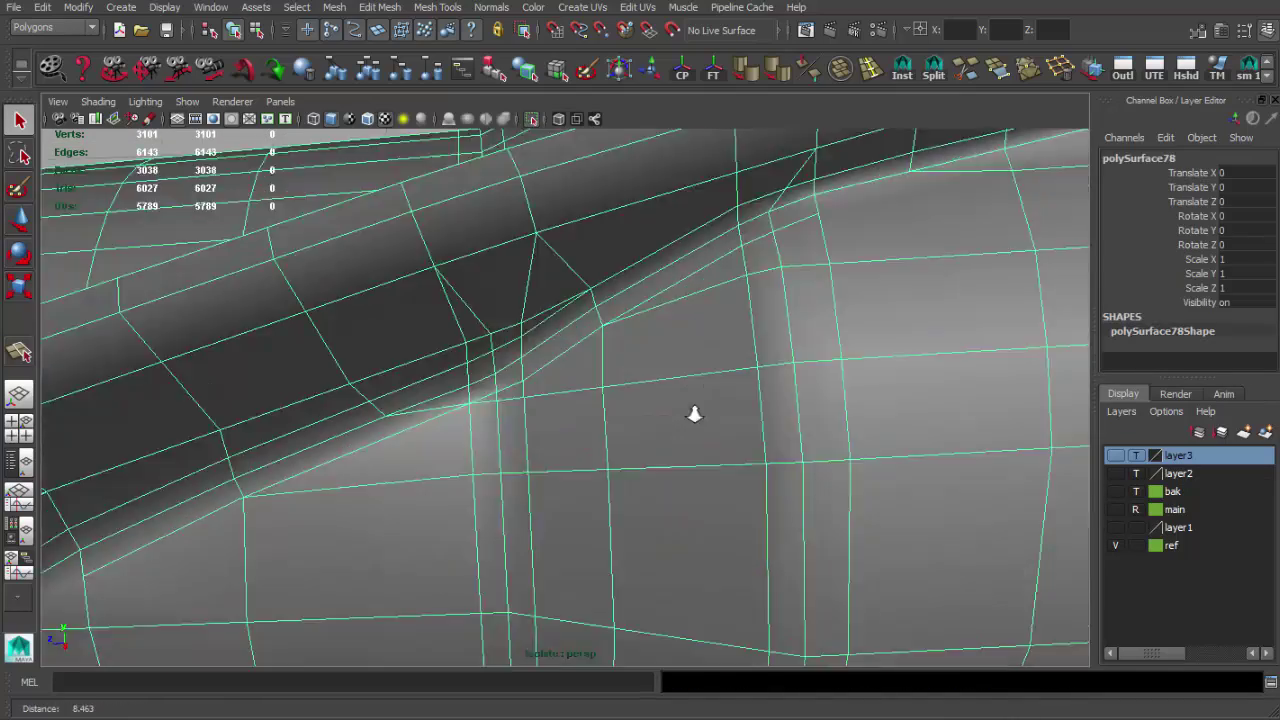
right_click_drag(691, 411, 533, 395, "alt")
Collapse the short edge at the ridge base into one vertex and return to object mode.
key("F10")
mouse_move(565, 388)
left_mouse_down("alt")
mouse_move(589, 357)
mouse_move(523, 331)
mouse_move(477, 339)
left_mouse_up("alt")
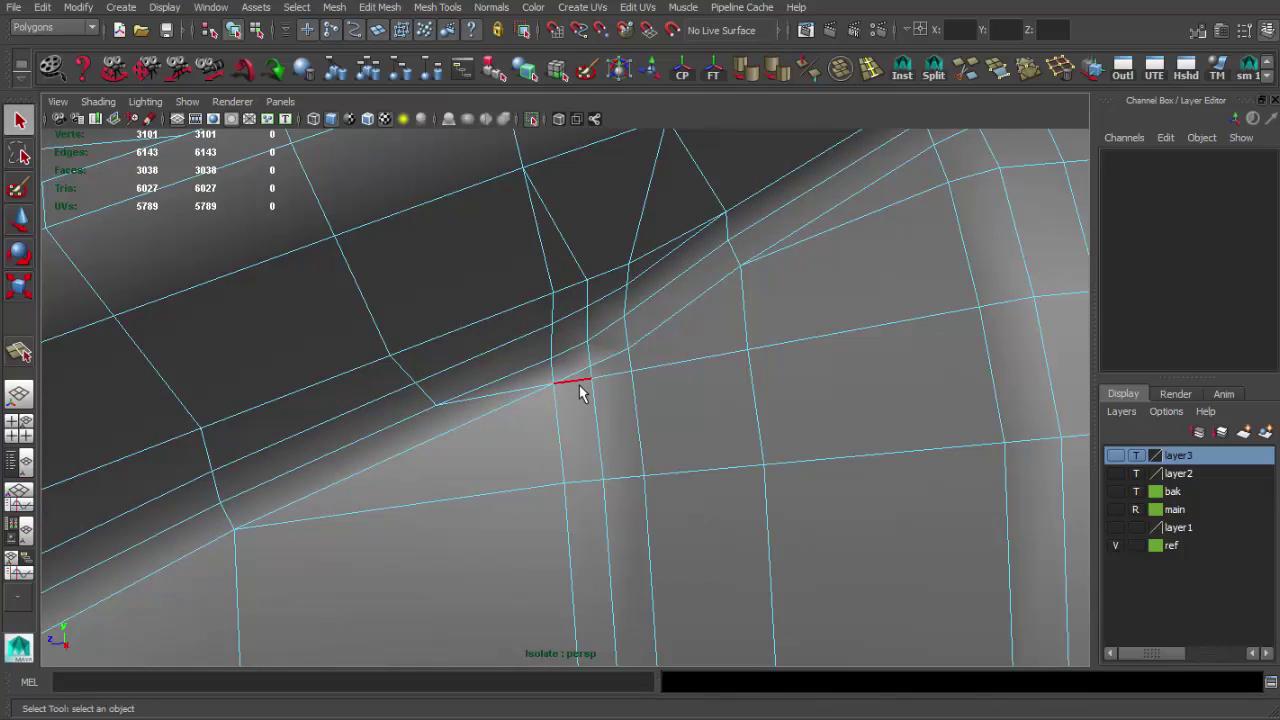
mouse_move(612, 378)
right_mouse_down("alt")
mouse_move(634, 371)
mouse_move(624, 382)
right_mouse_up("alt")
left_click(968, 168)
mouse_move(968, 168)
left_mouse_down("alt")
mouse_move(651, 346)
mouse_move(729, 331)
mouse_move(725, 366)
left_mouse_up("alt")
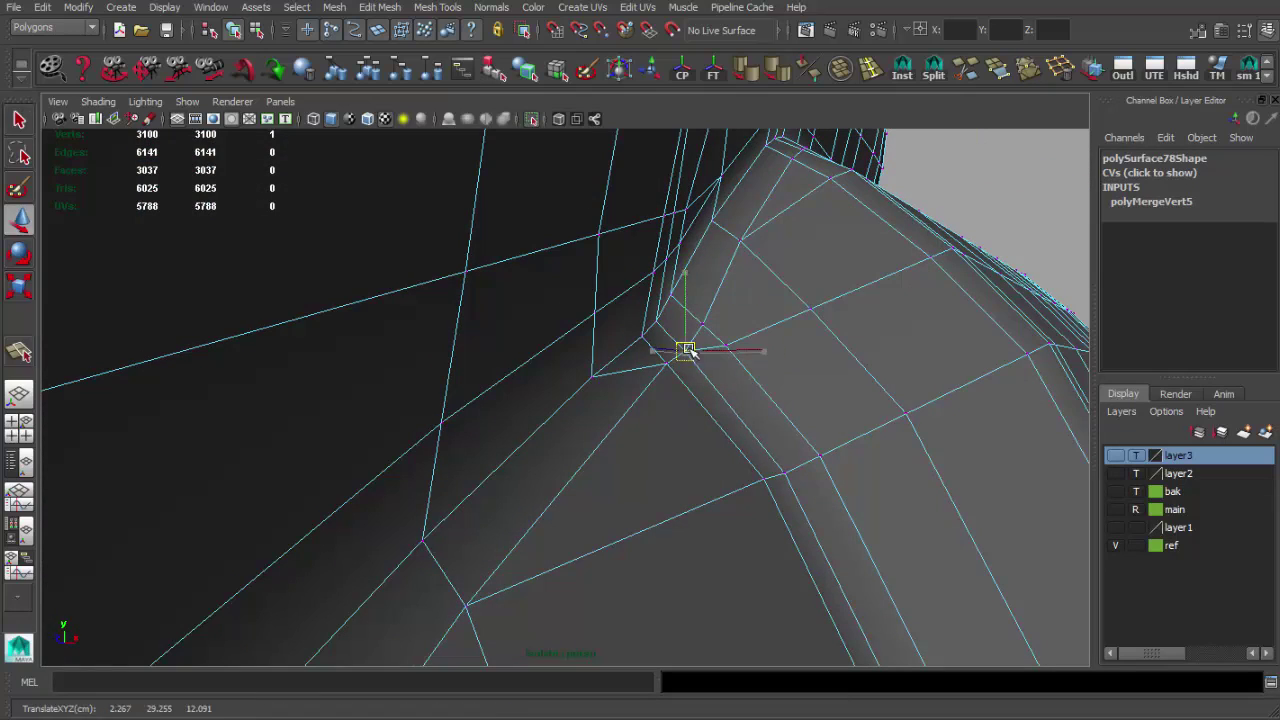
key("F8")
left_click(852, 301)
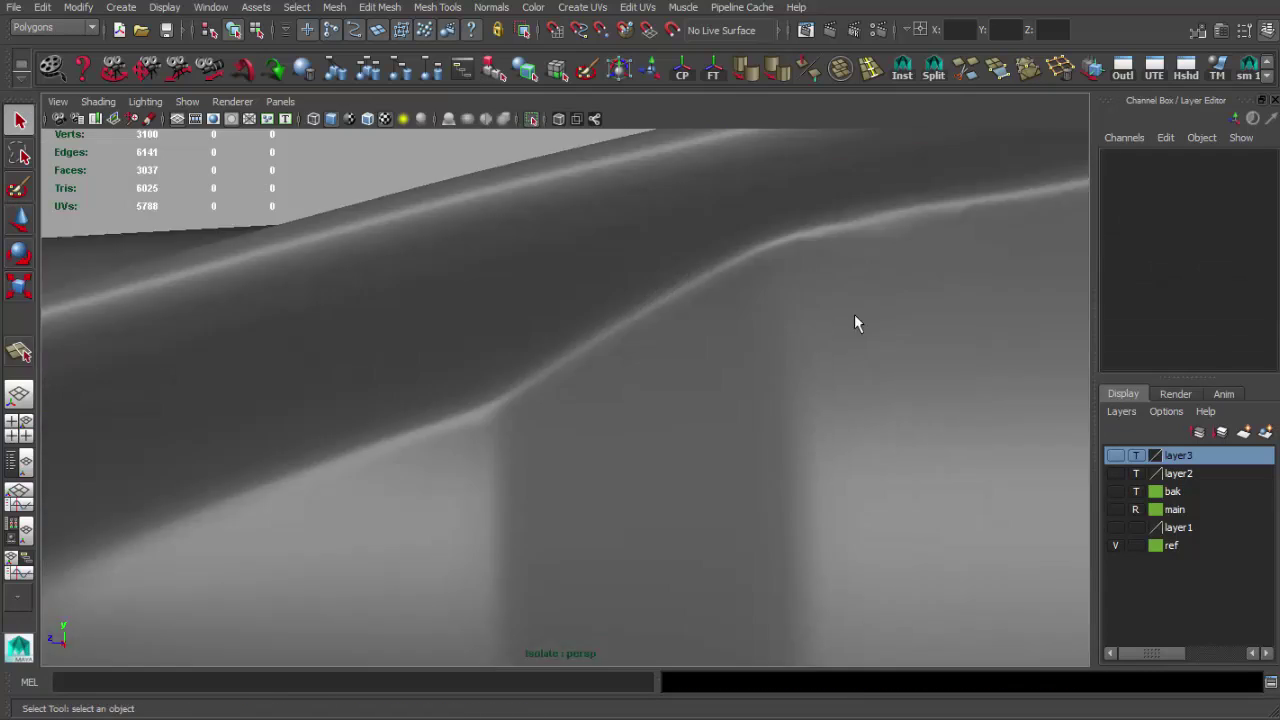
right_click_drag(854, 314, 551, 260, "alt")
left_click_drag(551, 260, 492, 262, "alt")
right_click_drag(492, 262, 705, 349, "alt")
Commit the new polygon split on the scope body near the ridge.
left_click(583, 374)
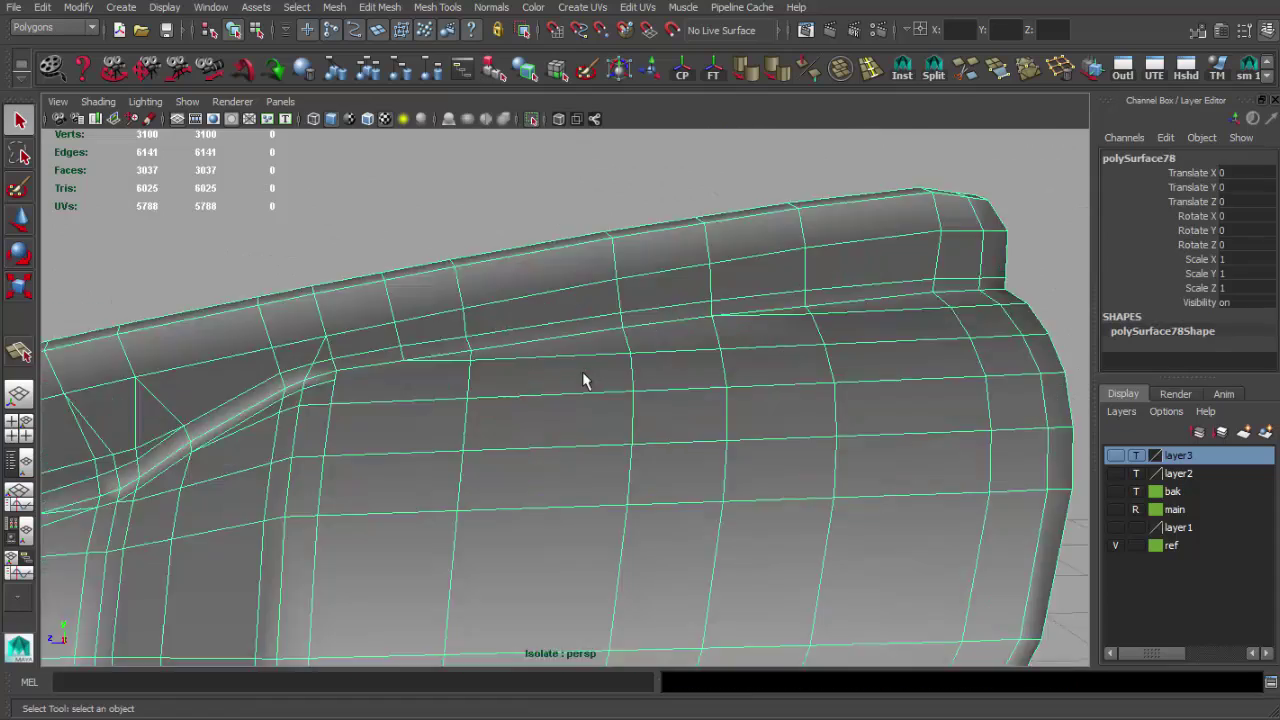
right_click_drag(583, 374, 754, 314, "alt")
mouse_move(685, 365)
right_mouse_down("alt")
mouse_move(680, 329)
mouse_move(740, 325)
right_mouse_up("alt")
key("Return")
left_click_drag(1012, 277, 703, 326, "alt")
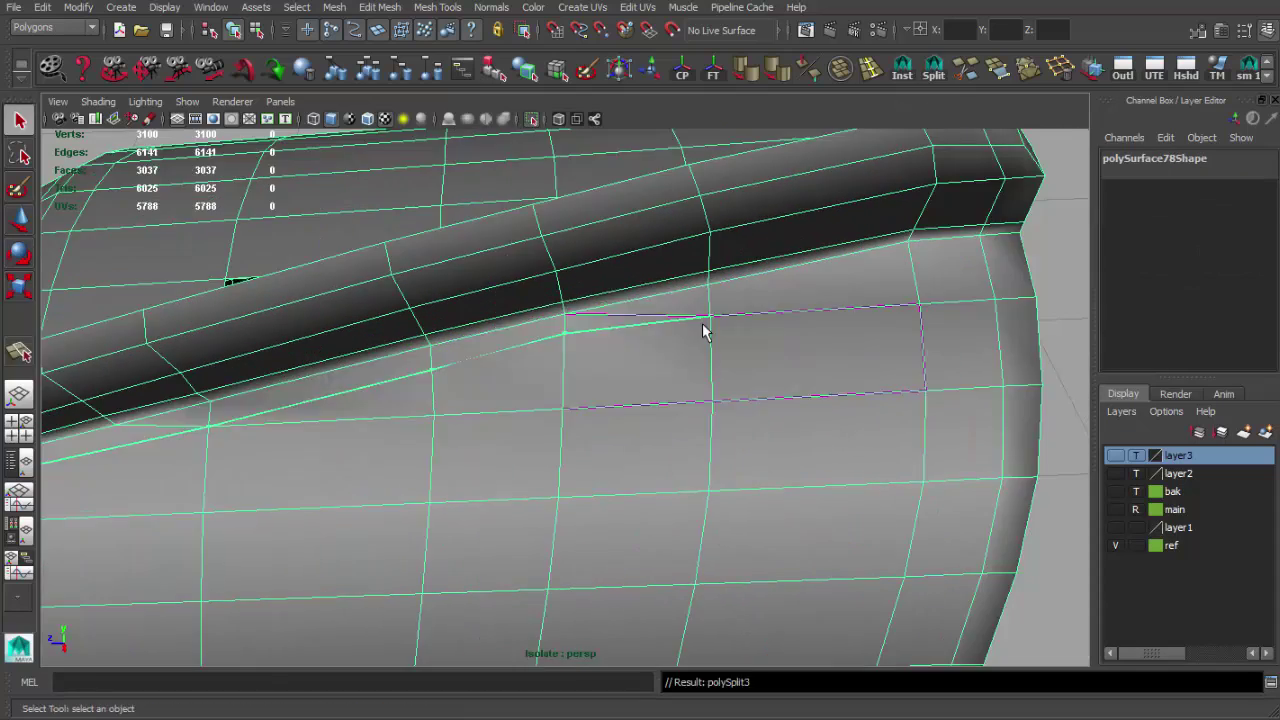
right_click_drag(703, 326, 718, 346, "alt")
Place a split point on the front rim edge.
mouse_move(924, 268)
left_mouse_down("alt")
mouse_move(531, 300)
mouse_move(786, 400)
left_mouse_up("alt")
right_click_drag(786, 400, 745, 385, "alt")
left_click_drag(670, 368, 609, 331, "alt")
mouse_move(609, 331)
right_mouse_down("alt")
mouse_move(671, 406)
mouse_move(558, 376)
right_mouse_up("alt")
left_click(558, 376)
key("w")
mouse_move(561, 451)
left_mouse_down("alt")
mouse_move(606, 349)
mouse_move(548, 232)
mouse_move(527, 340)
left_mouse_up("alt")
key("q")
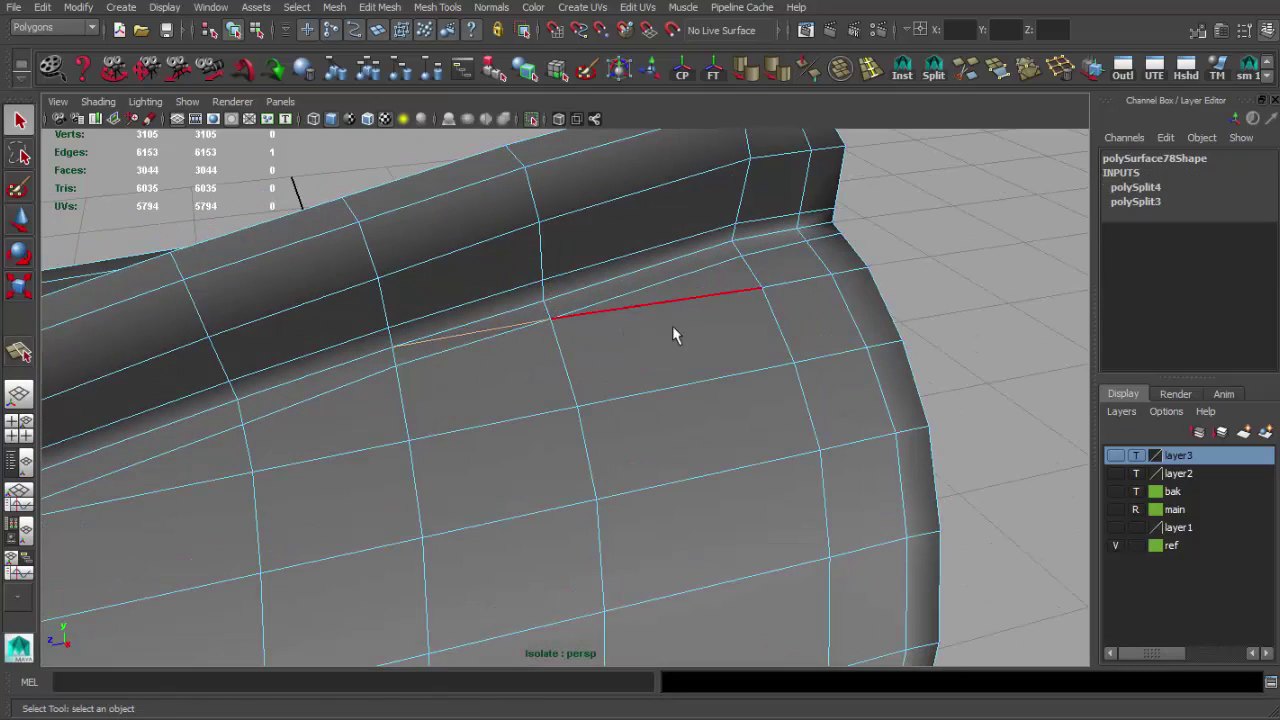
Delete the stray edge and check the whole model.
key("Delete")
right_click_drag(672, 335, 717, 168, "alt")
left_click(717, 168)
left_click_drag(694, 317, 586, 400, "alt")
right_click_drag(586, 400, 295, 354, "alt")
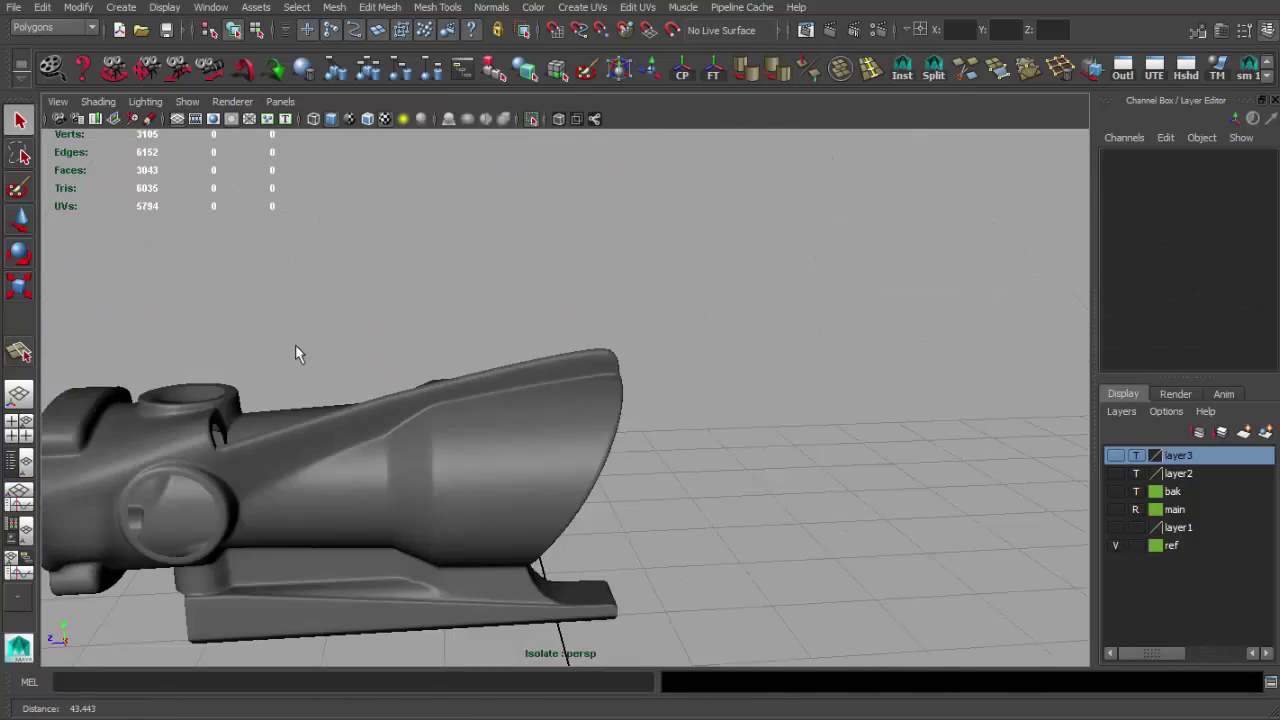
mouse_move(295, 354)
left_mouse_down("alt")
mouse_move(489, 363)
mouse_move(471, 366)
left_mouse_up("alt")
right_click_drag(471, 366, 629, 357, "alt")
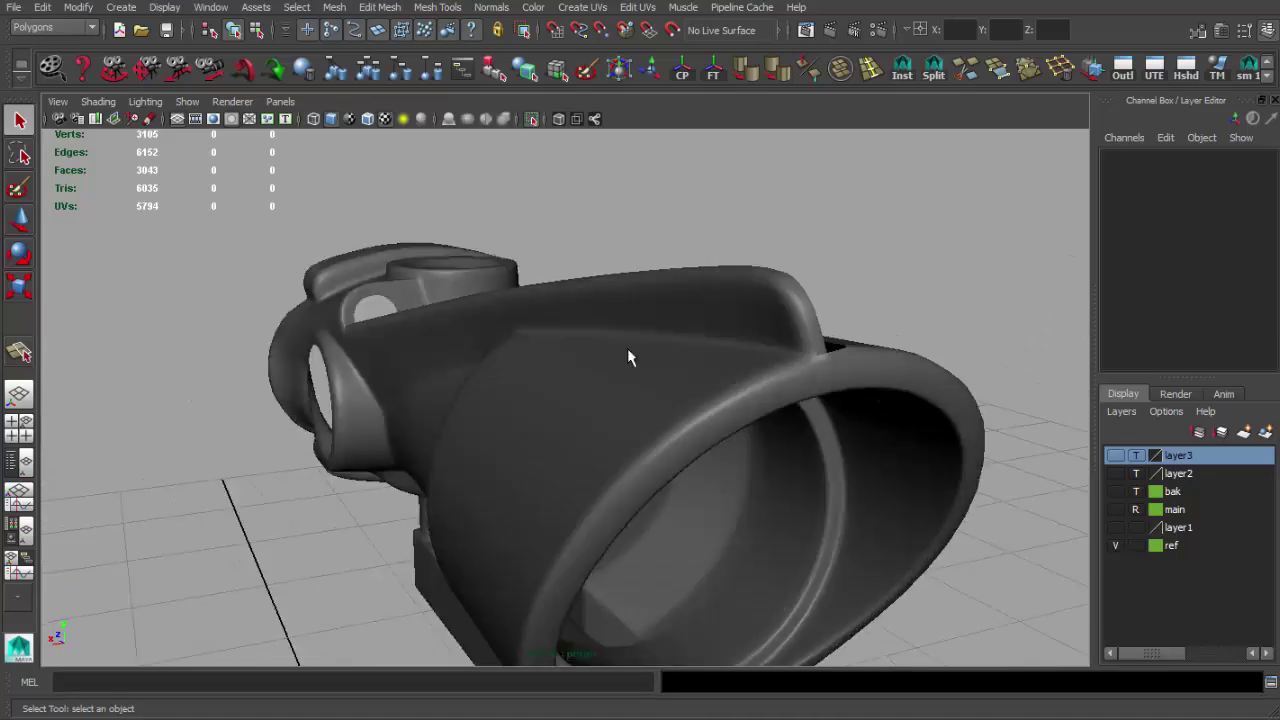
Reselect the scope body, cut new edges at the front end and switch to vertex editing.
left_click(629, 357)
key("f")
right_click_drag(508, 366, 680, 411, "alt")
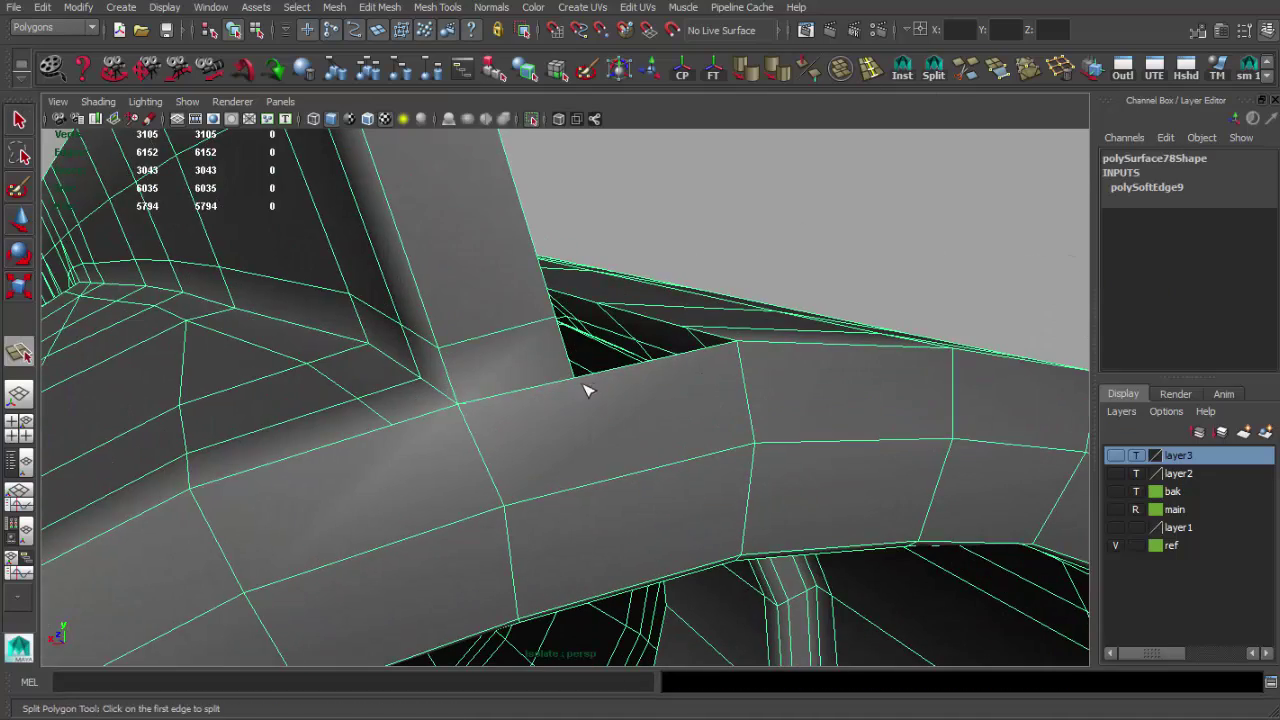
right_click(586, 418)
mouse_move(580, 363)
left_mouse_down("alt")
mouse_move(723, 329)
mouse_move(847, 201)
left_mouse_up("alt")
Switch to shaded display and inspect the scope's front surface.
key("5")
left_click_drag(781, 290, 657, 363, "alt")
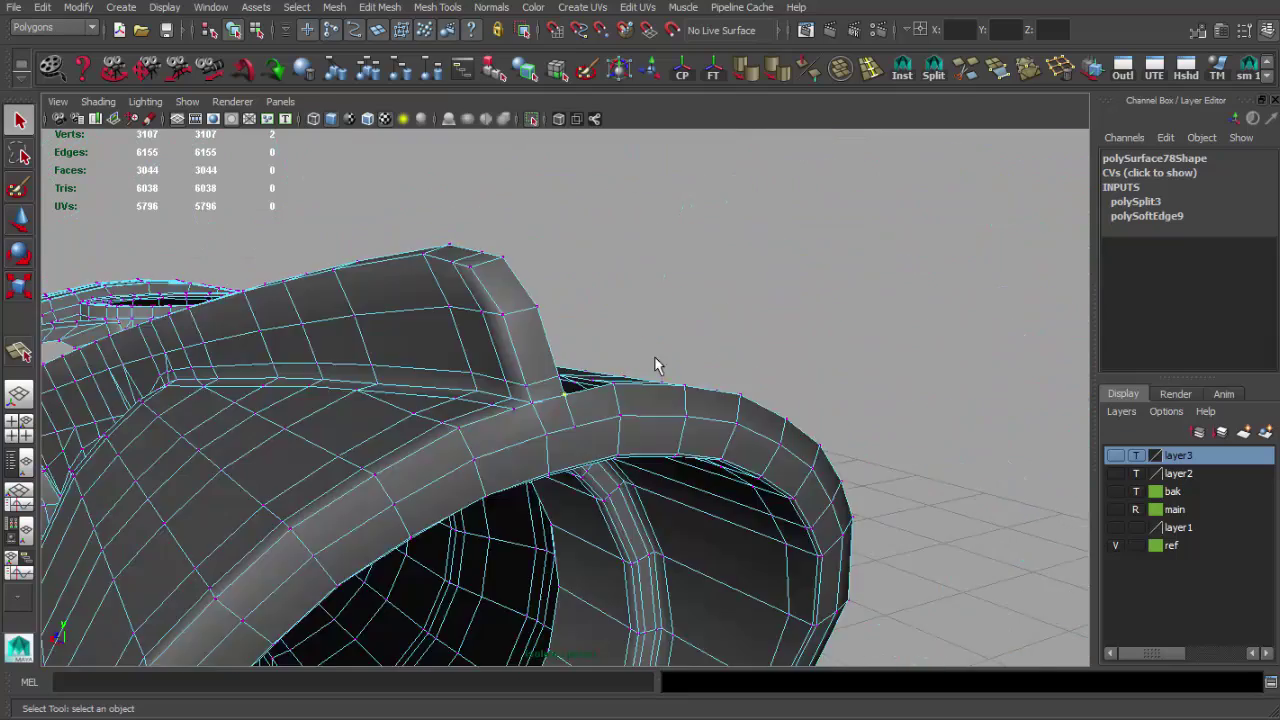
right_click_drag(657, 363, 403, 354, "alt")
left_click_drag(403, 354, 567, 420, "alt")
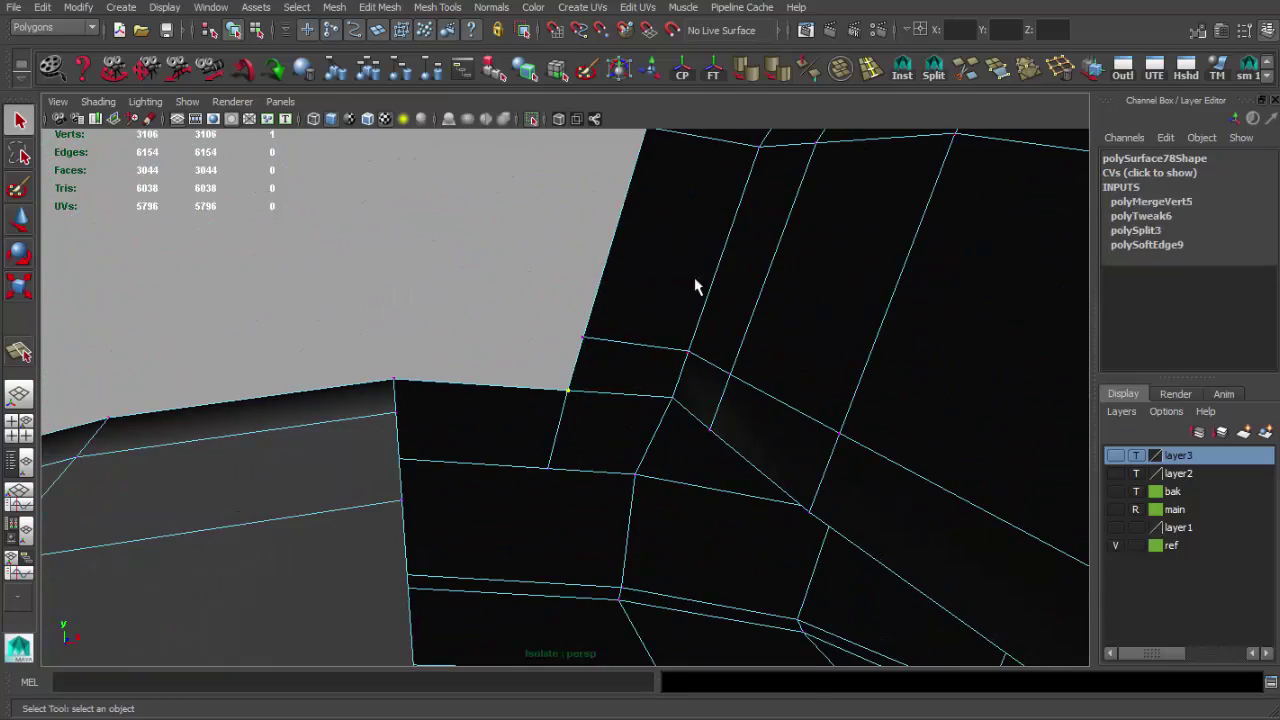
left_click(457, 331)
scroll(580, 323, "down", 5)
left_click_drag(580, 323, 633, 247, "alt")
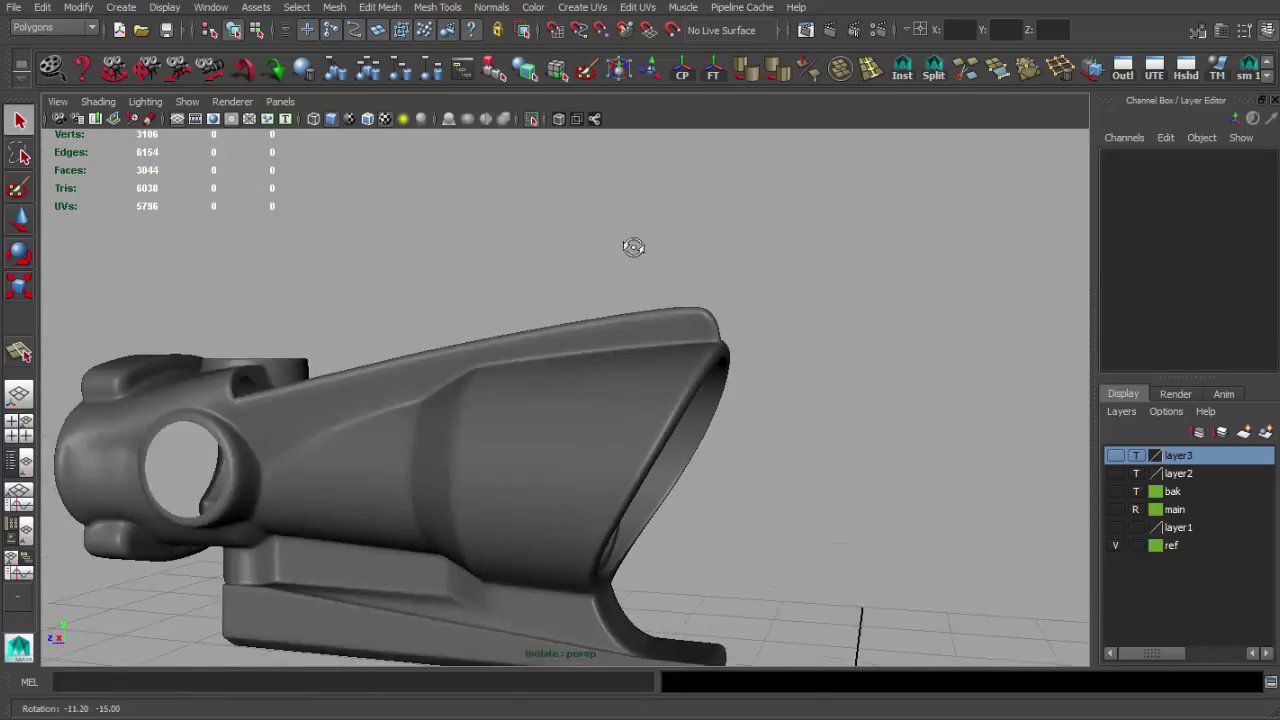
Reposition the reference photo window to compare it with the scope body.
left_click(698, 338)
scroll(617, 343, "up", 5)
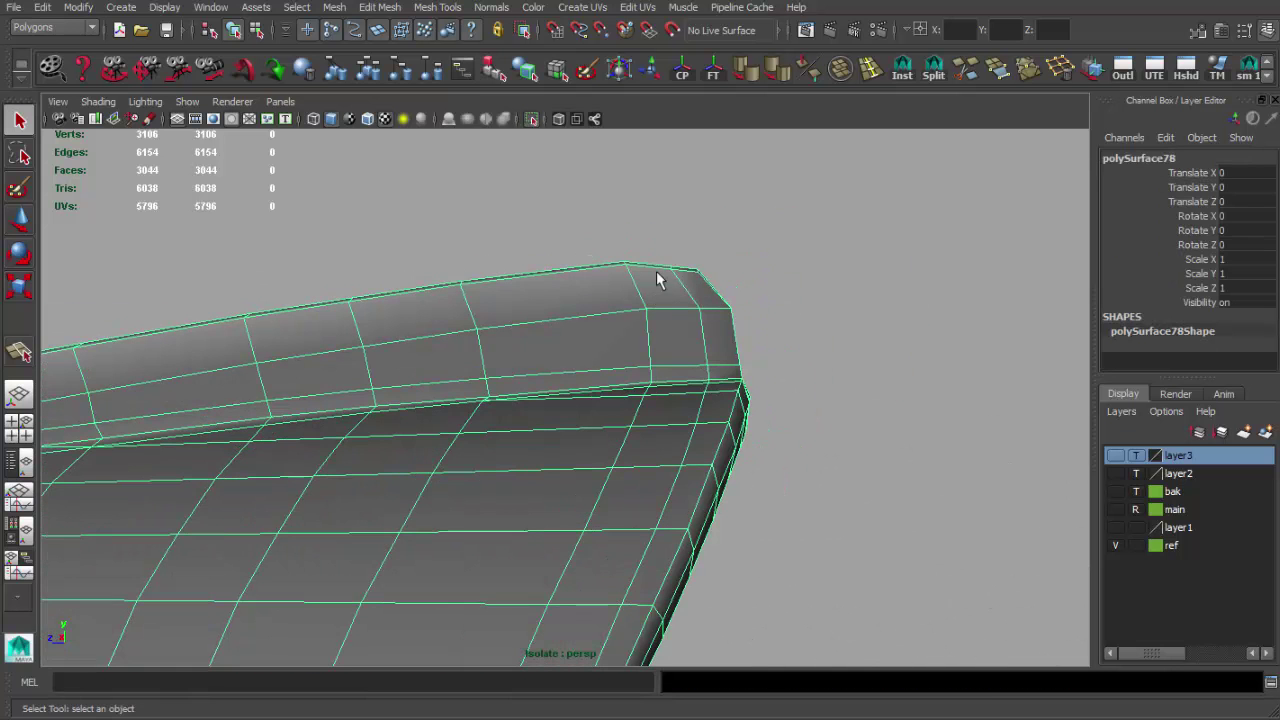
mouse_move(224, 665)
left_mouse_down()
mouse_move(336, 489)
mouse_move(305, 641)
left_mouse_up()
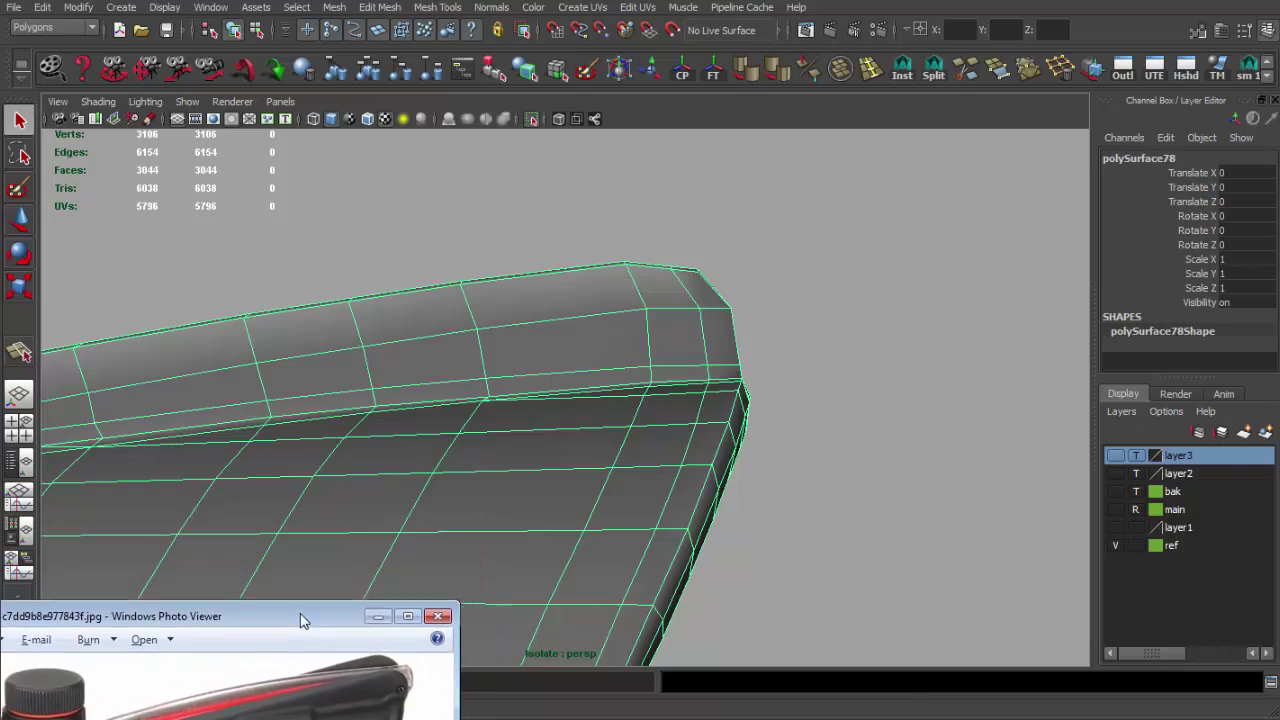
left_click(700, 329)
scroll(700, 329, "down", 3)
scroll(557, 185, "down", 3)
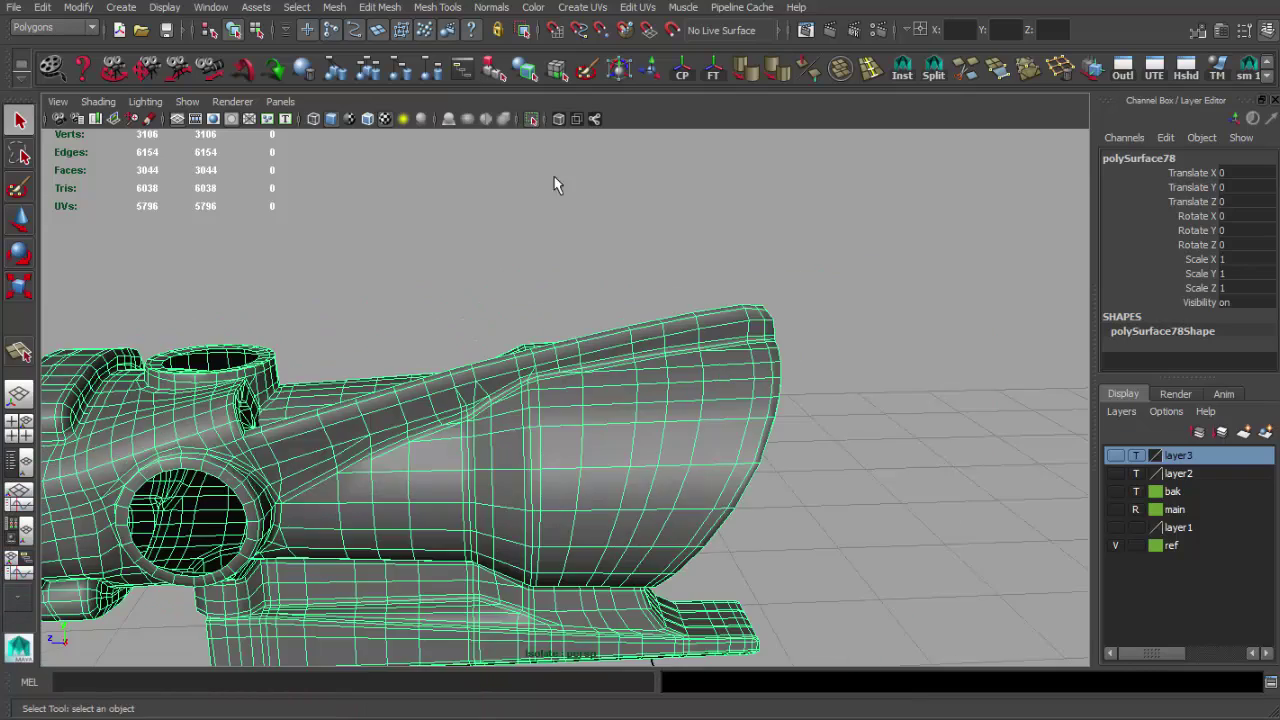
scroll(443, 343, "up", 3)
scroll(569, 366, "up", 2)
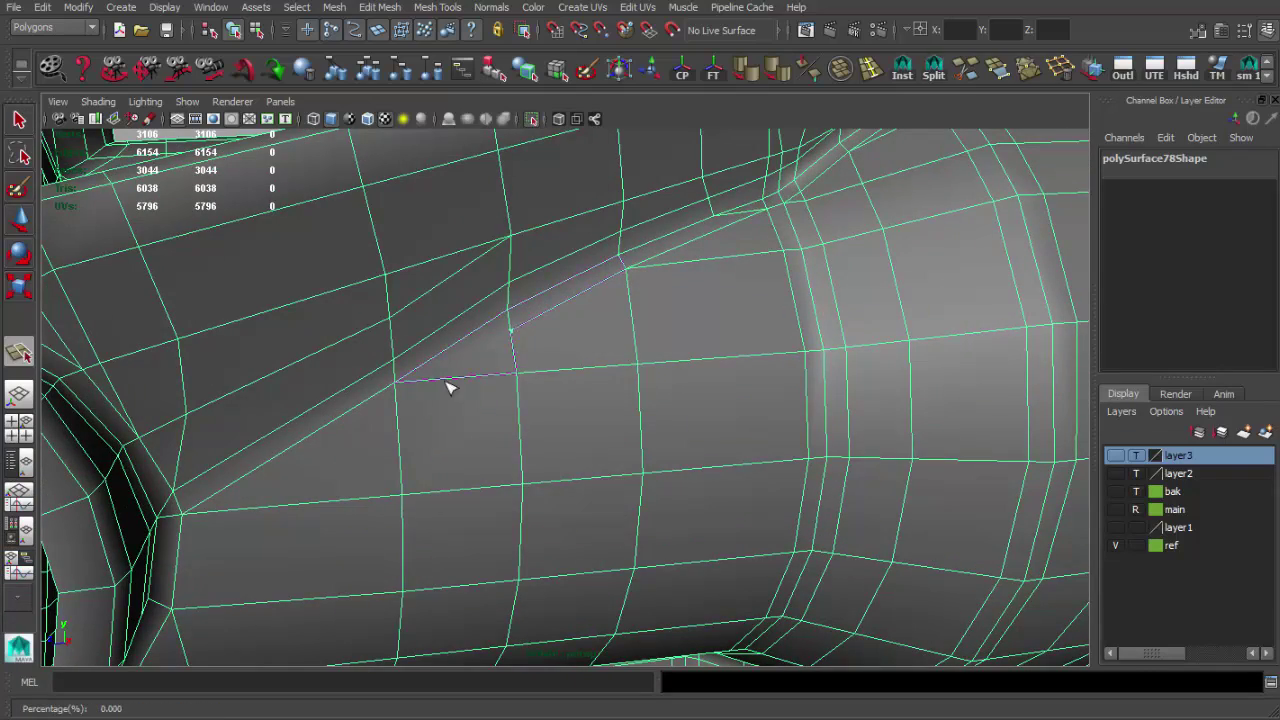
Commit the new polygon split beside the eyepiece hole and inspect the groove.
mouse_move(232, 515)
left_mouse_down("alt")
mouse_move(380, 427)
mouse_move(283, 417)
left_mouse_up("alt")
key("q")
mouse_move(414, 423)
left_mouse_down("alt")
mouse_move(300, 491)
mouse_move(494, 397)
left_mouse_up("alt")
scroll(505, 380, "down", 2)
scroll(509, 370, "up", 3)
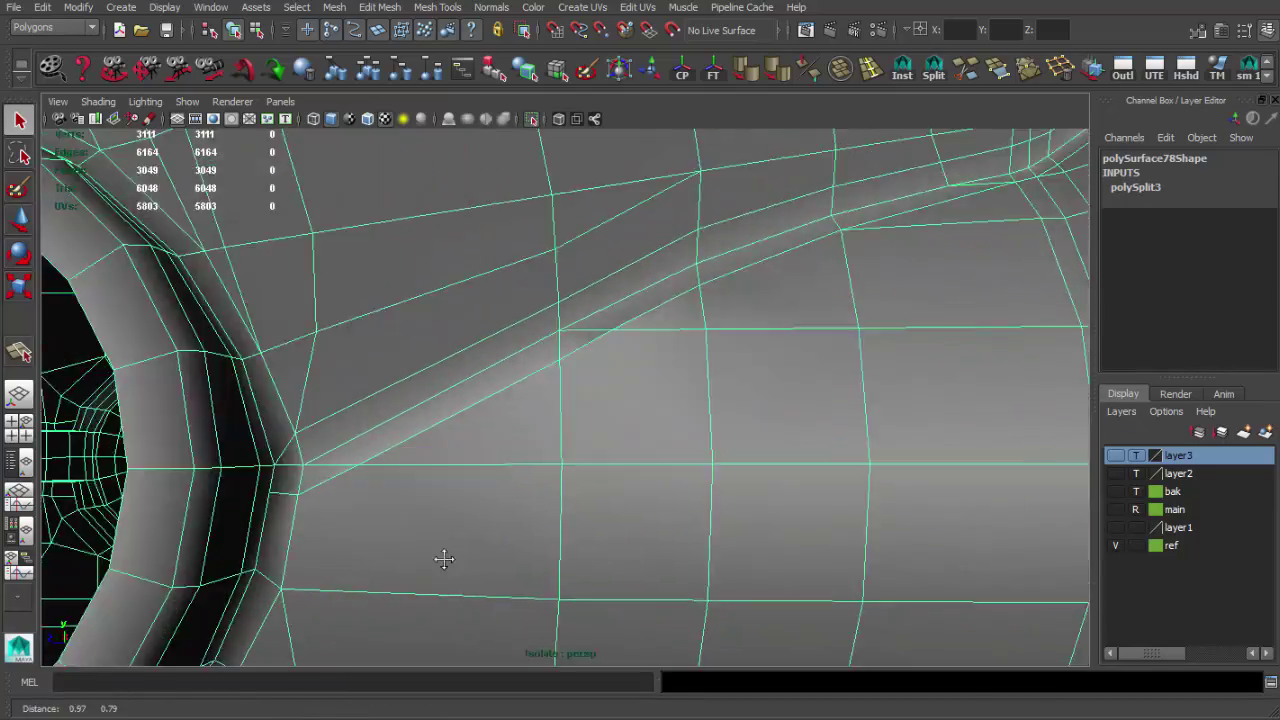
middle_click_drag(443, 557, 394, 481, "alt")
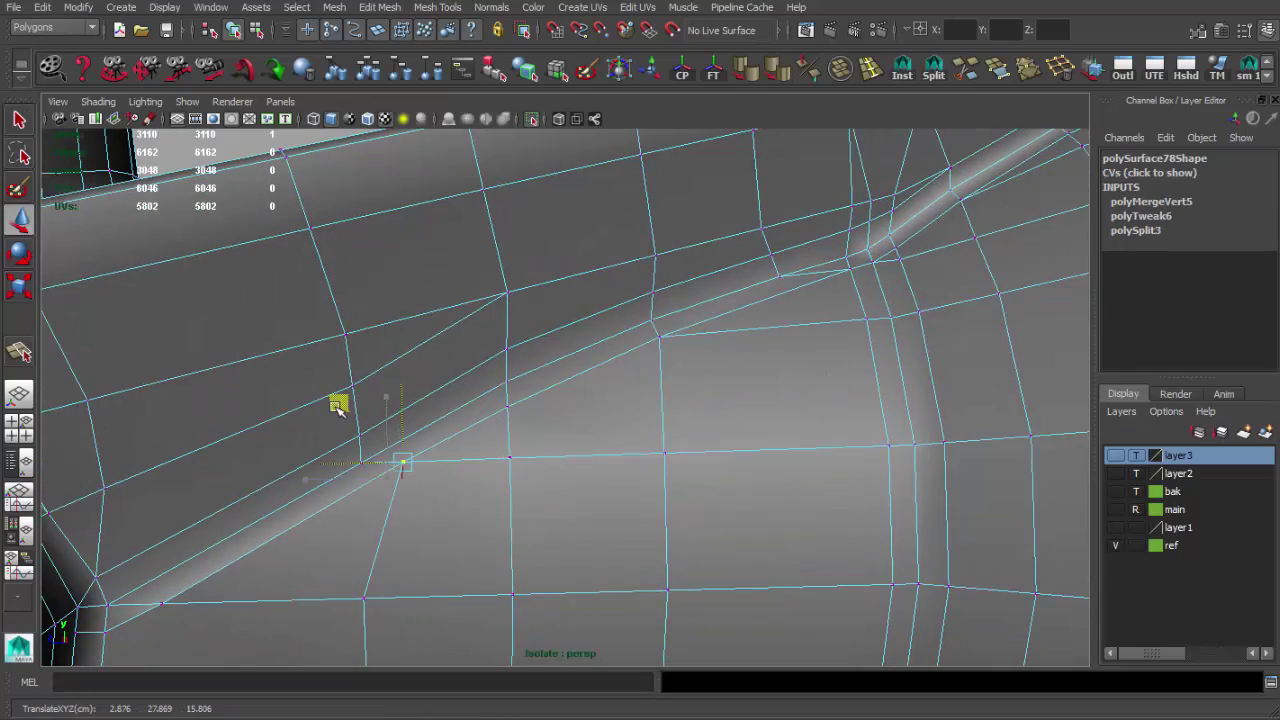
mouse_move(365, 427)
left_mouse_down("alt")
mouse_move(409, 417)
mouse_move(543, 486)
left_mouse_up("alt")
Return to object mode, then enter component editing around the eyepiece hole.
key("q")
key("F8")
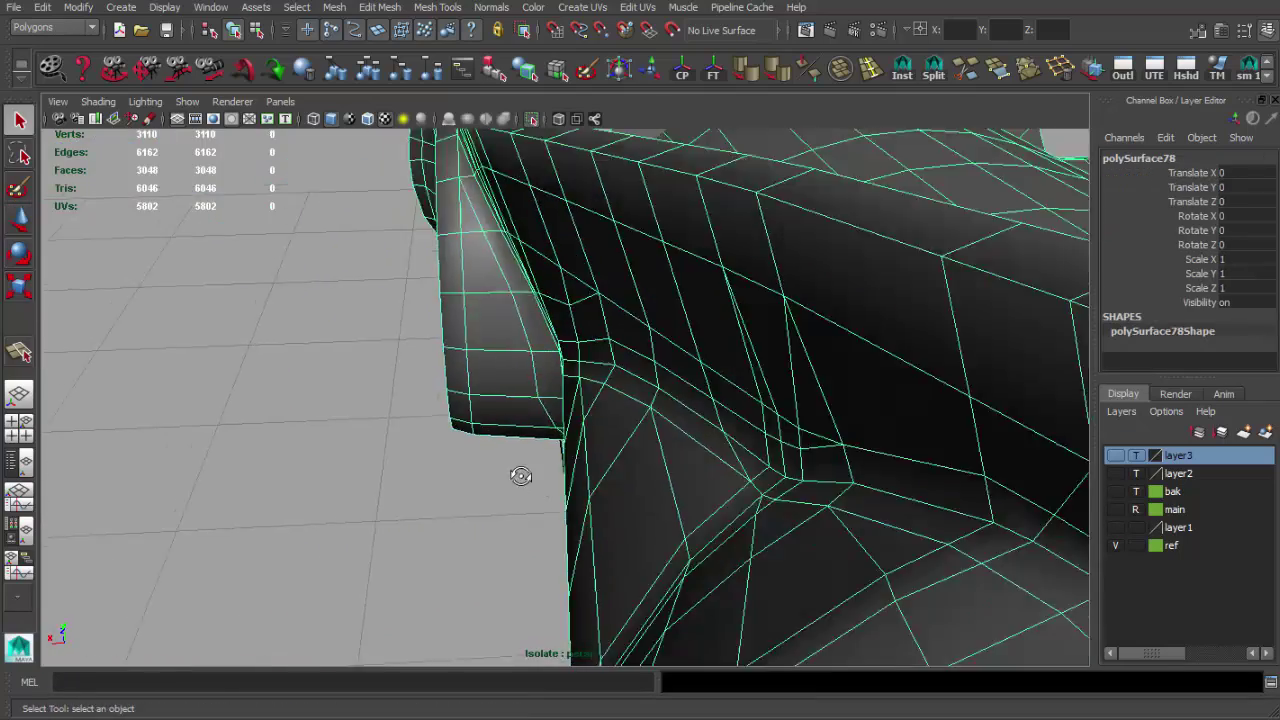
scroll(578, 399, "up", 3)
left_click_drag(578, 399, 519, 485, "alt")
key("F10")
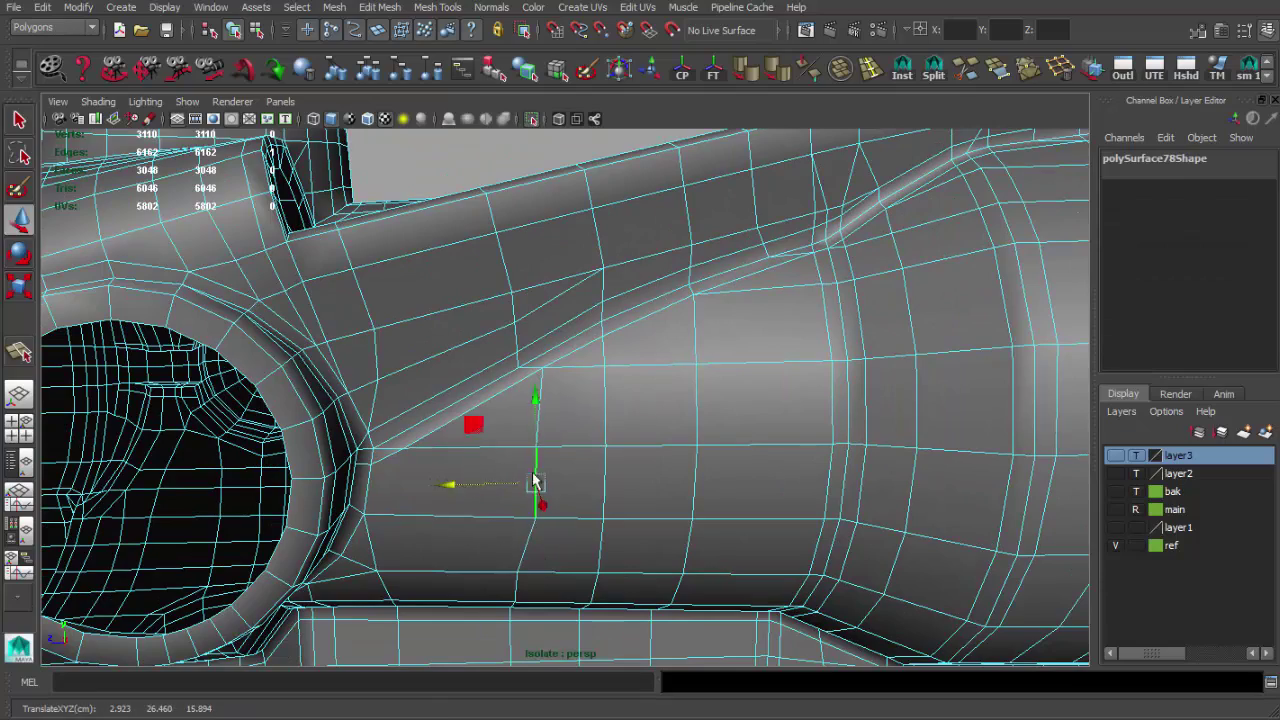
scroll(410, 474, "up", 4)
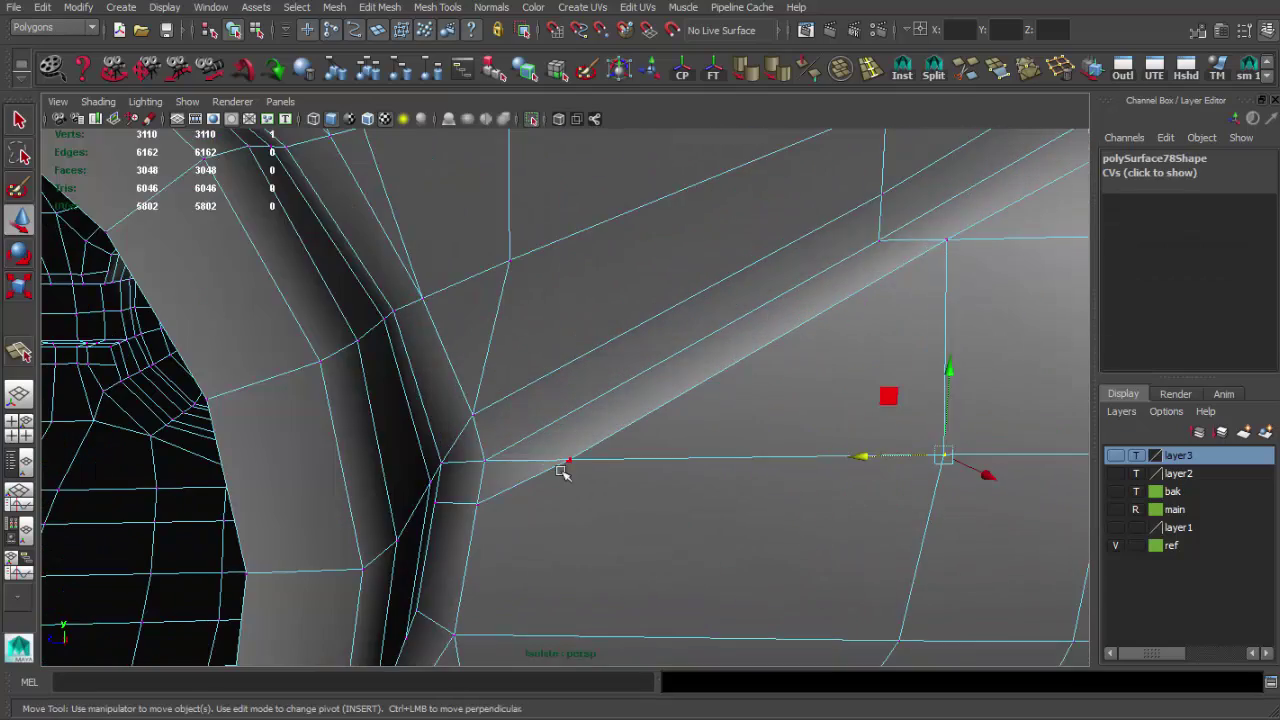
scroll(563, 472, "down", 4)
scroll(586, 400, "down", 5)
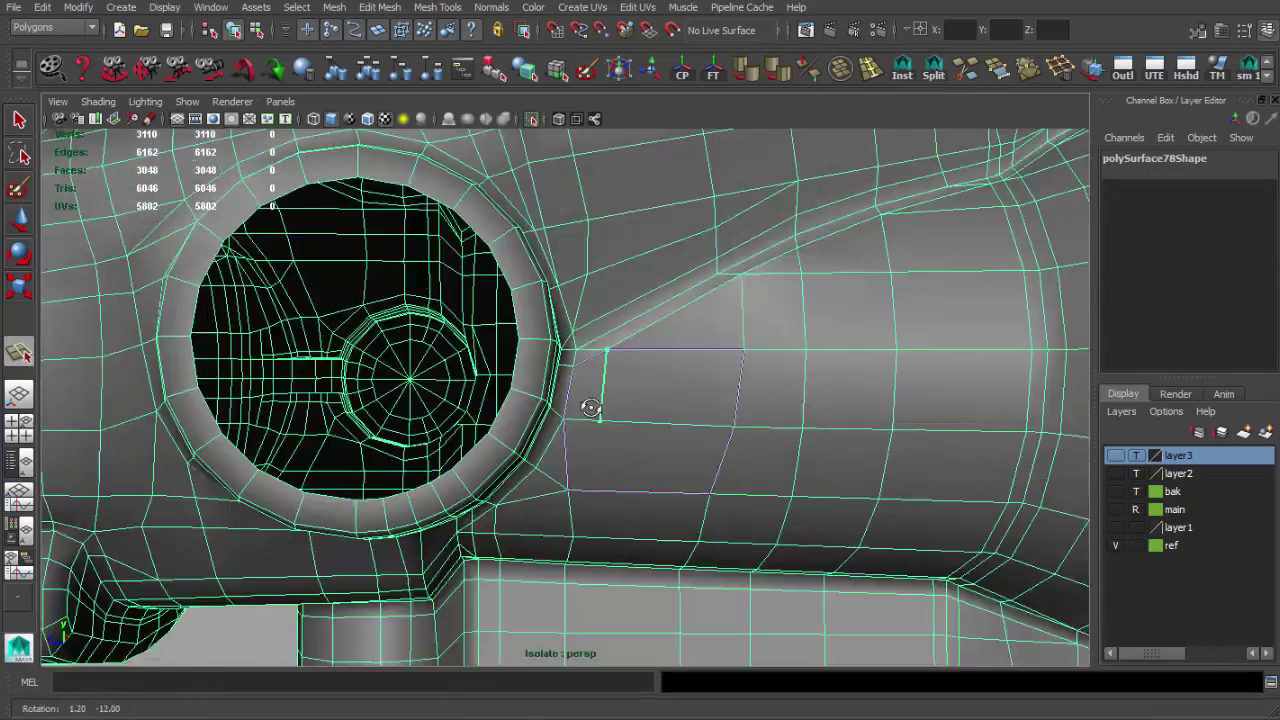
scroll(634, 514, "up", 5)
scroll(654, 403, "down", 3)
Cut a split beside the eyepiece ring hole and commit it, then adjust edges there.
left_click_drag(648, 467, 636, 533, "alt")
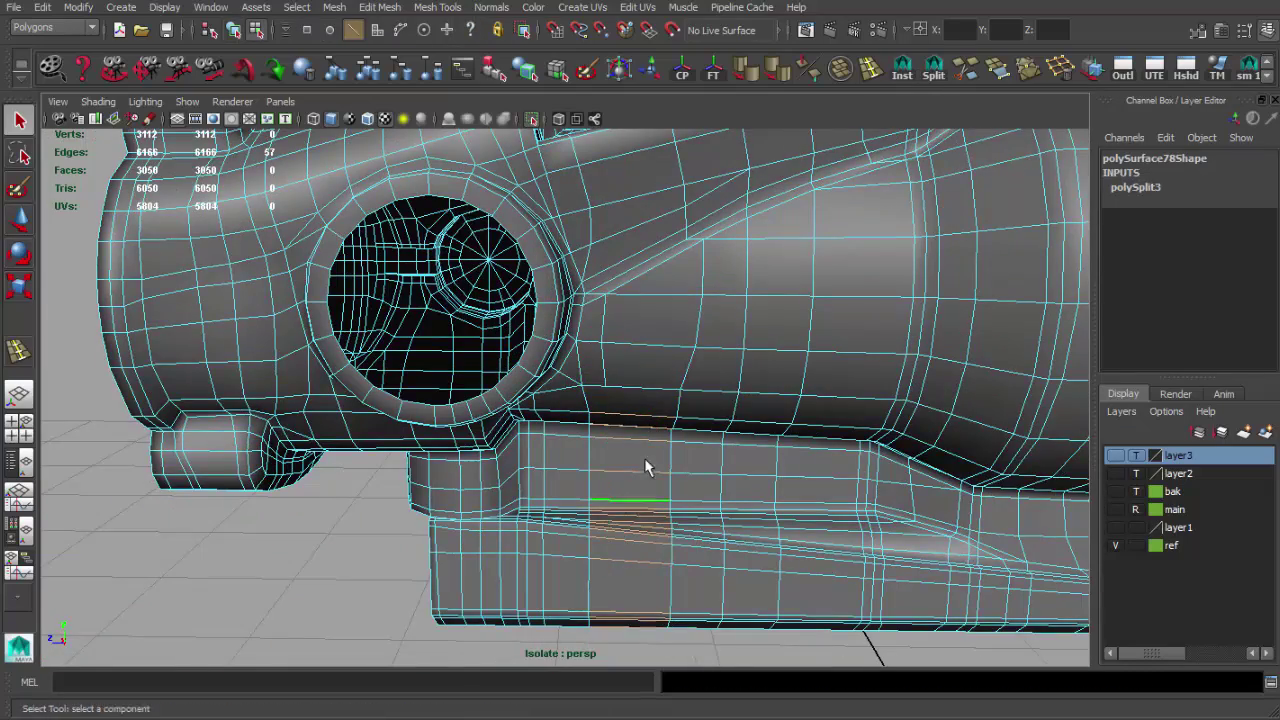
key("F8")
scroll(717, 435, "up", 3)
key("q")
mouse_move(624, 372)
left_mouse_down("alt")
mouse_move(603, 500)
mouse_move(612, 486)
left_mouse_up("alt")
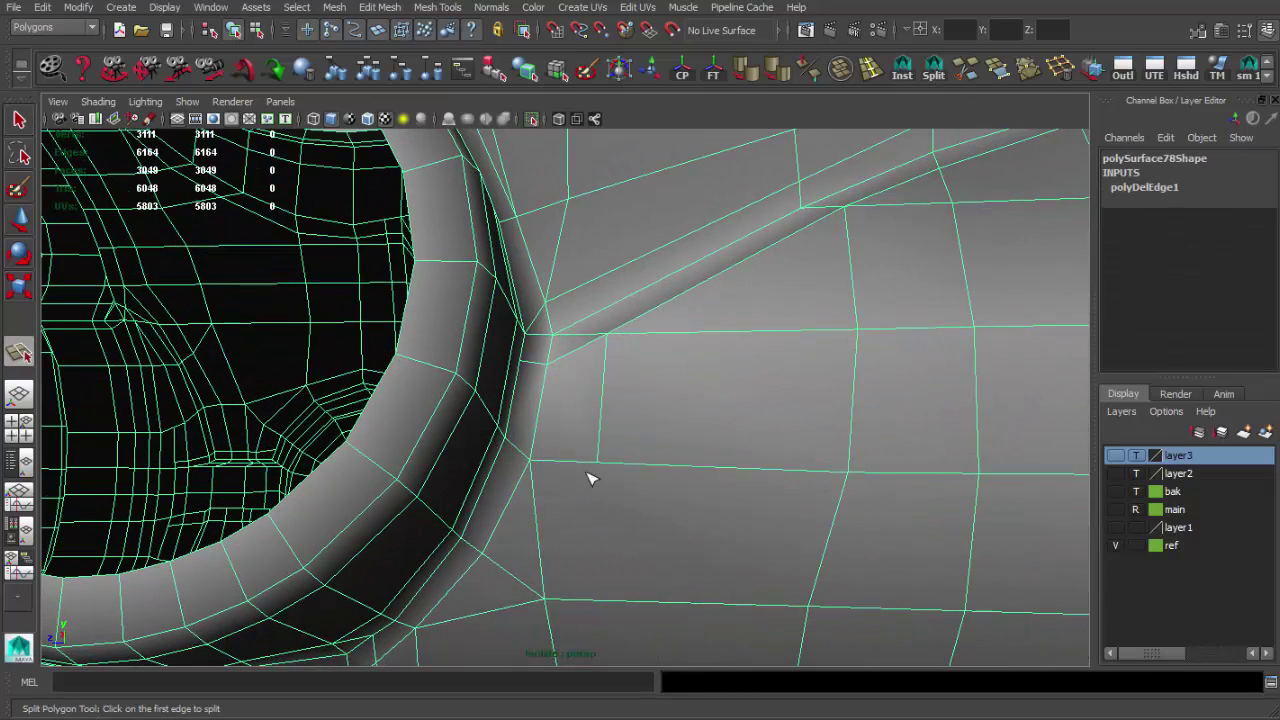
key("q")
mouse_move(553, 600)
left_mouse_down("alt")
mouse_move(623, 434)
mouse_move(590, 378)
left_mouse_up("alt")
right_click_drag(590, 378, 588, 350)
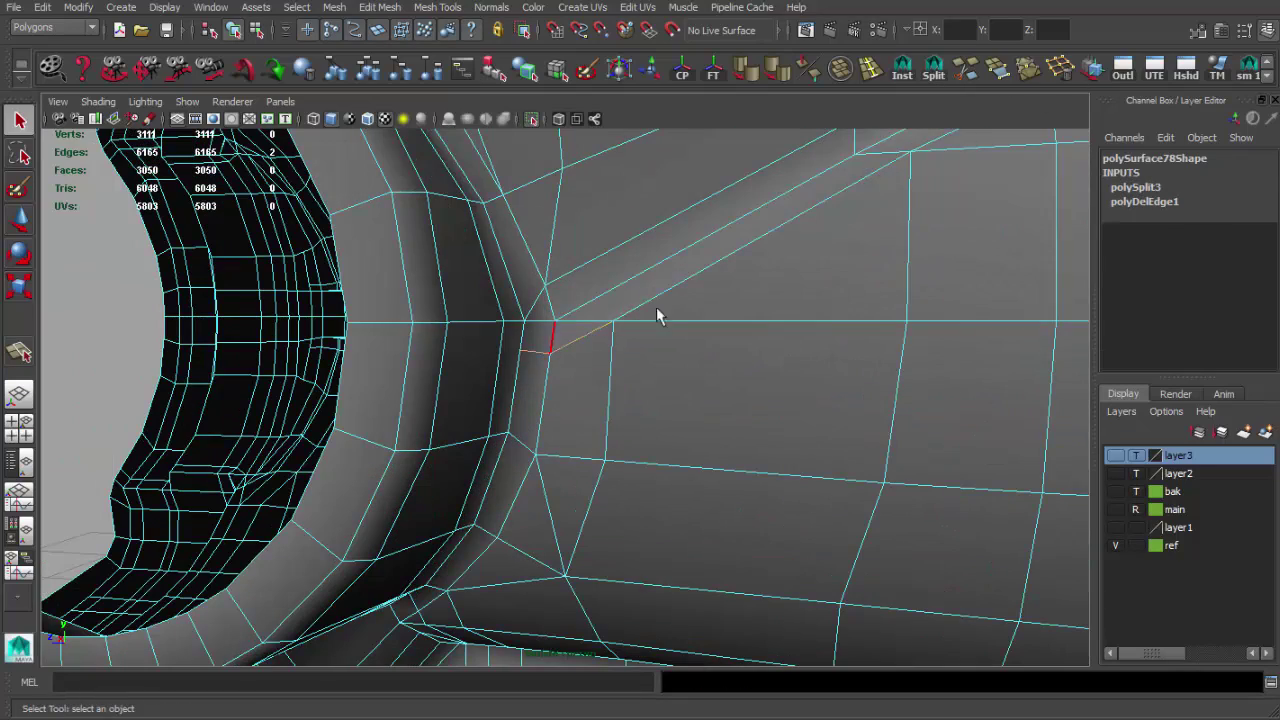
key("F8")
scroll(700, 300, "down", 3)
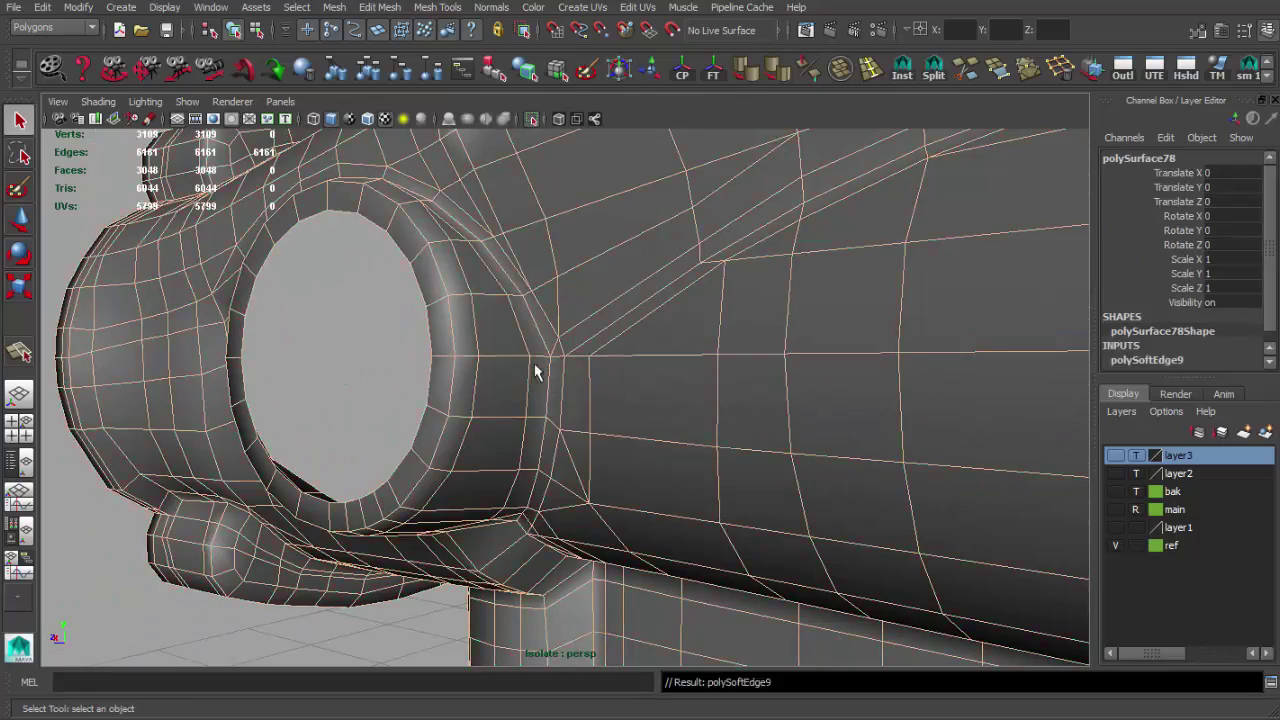
Select the scope body and commit another split at the ring hole's edge.
left_click_drag(535, 372, 620, 398, "alt")
mouse_move(694, 286)
left_mouse_down("alt")
mouse_move(517, 232)
mouse_move(477, 286)
mouse_move(551, 294)
left_mouse_up("alt")
scroll(717, 483, "up", 5)
left_click(625, 405)
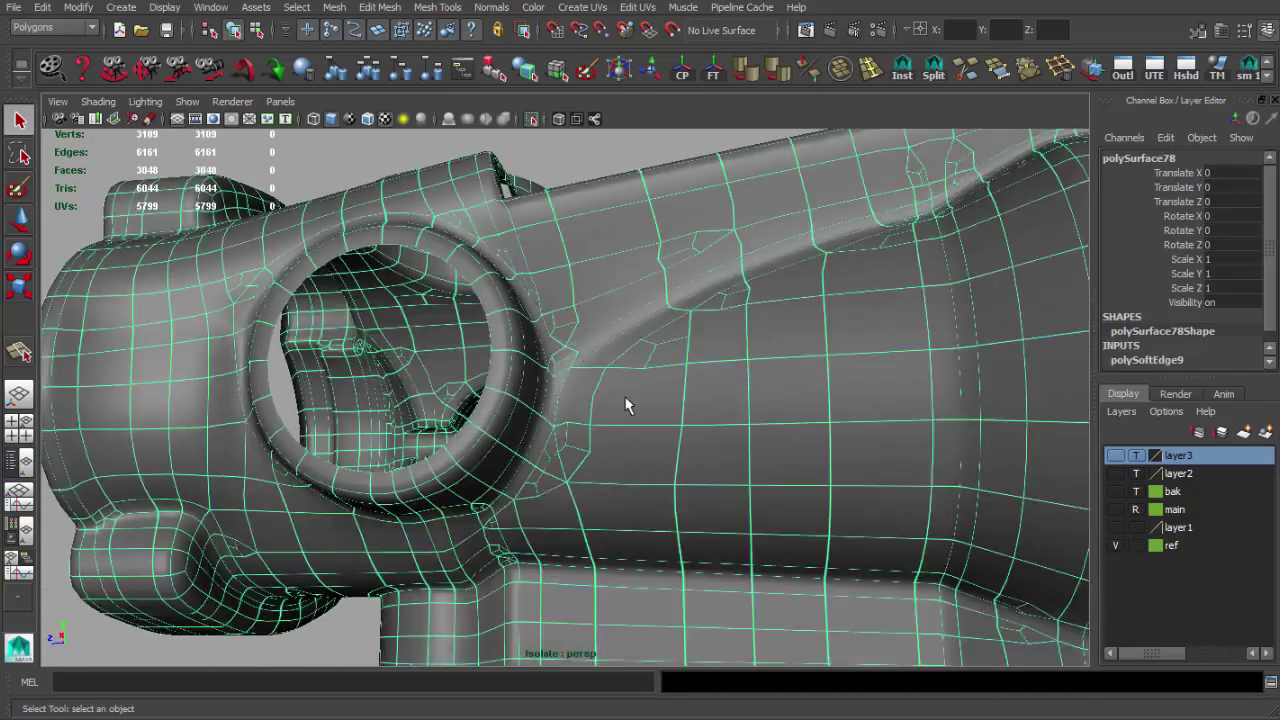
scroll(625, 405, "up", 3)
scroll(614, 391, "up", 4)
mouse_move(654, 449)
left_mouse_down("alt")
mouse_move(523, 429)
mouse_move(600, 380)
left_mouse_up("alt")
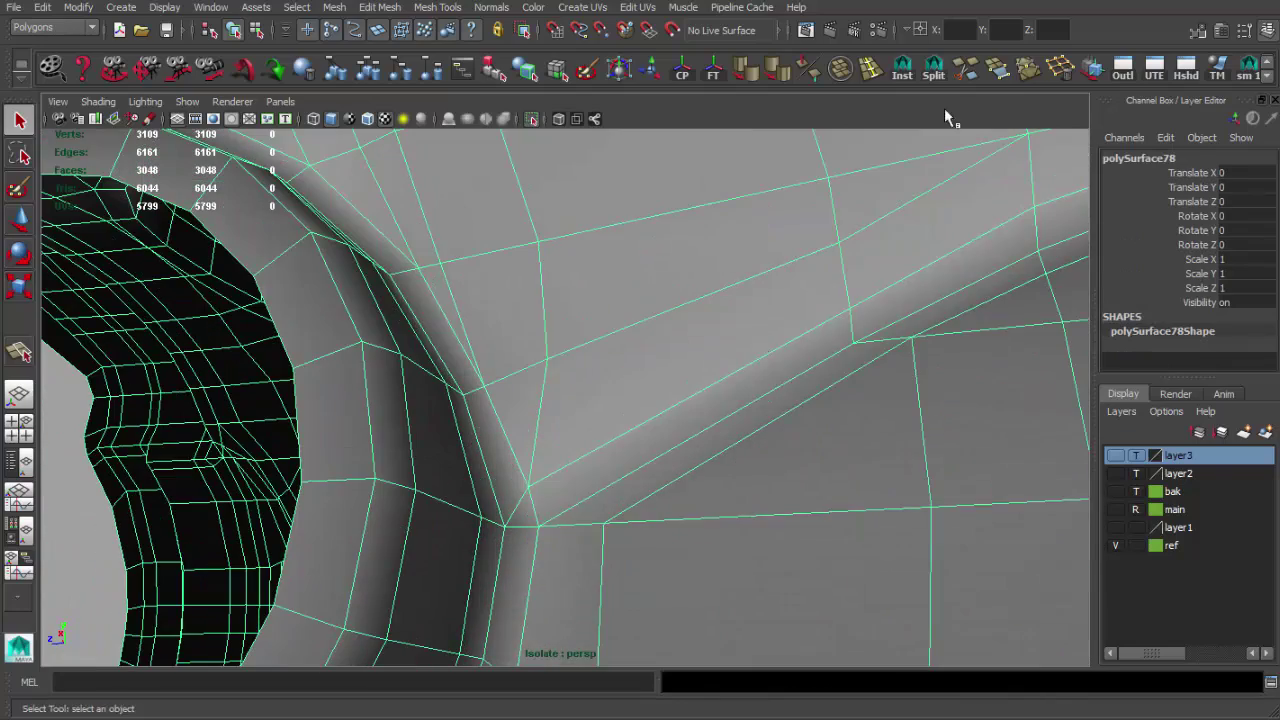
key("Return")
scroll(600, 530, "down", 3)
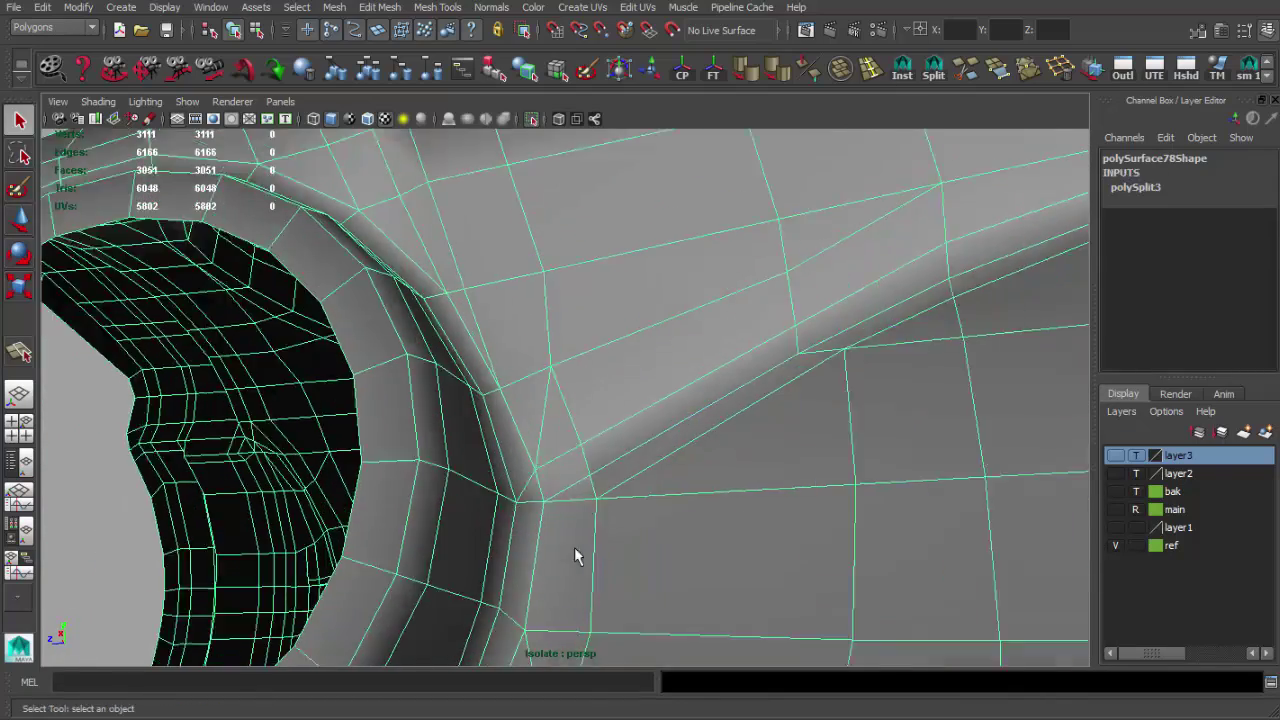
left_click_drag(574, 547, 580, 420, "alt")
Tumble around the ring area to check the softened edge shading on the scope.
left_click(603, 212)
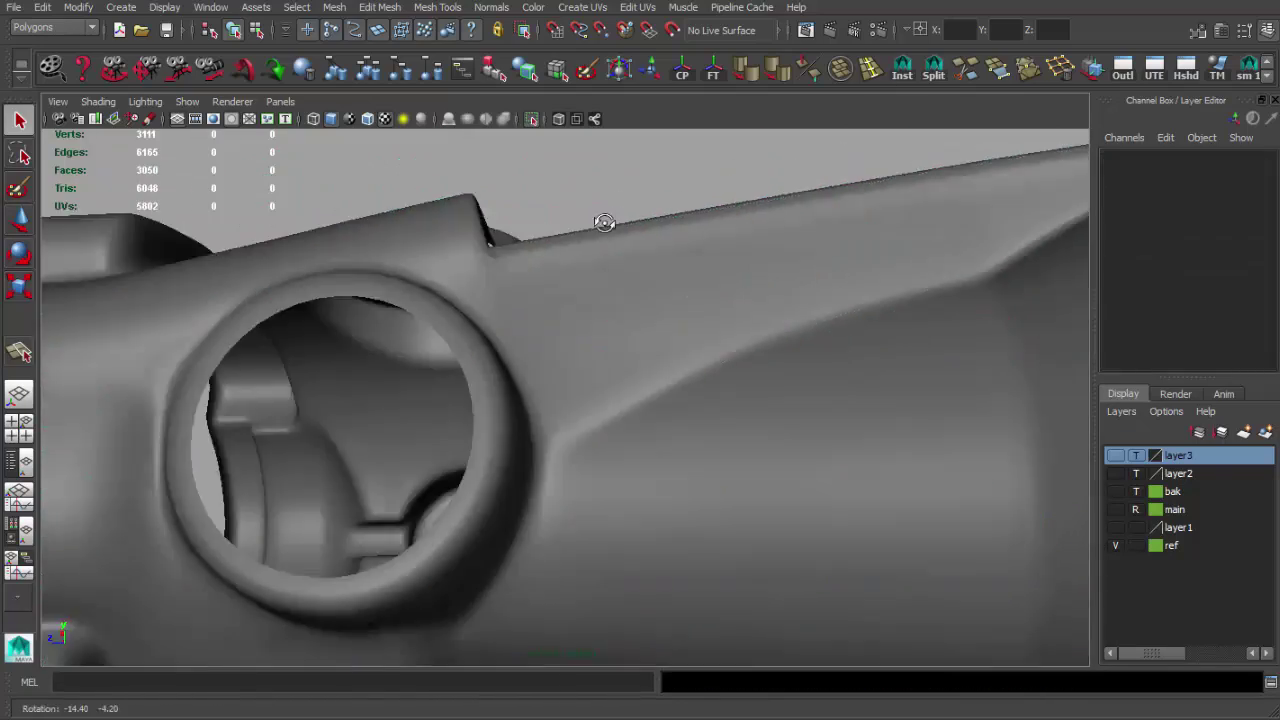
scroll(390, 292, "down", 5)
left_click(586, 443)
left_click(230, 400)
scroll(523, 443, "up", 3)
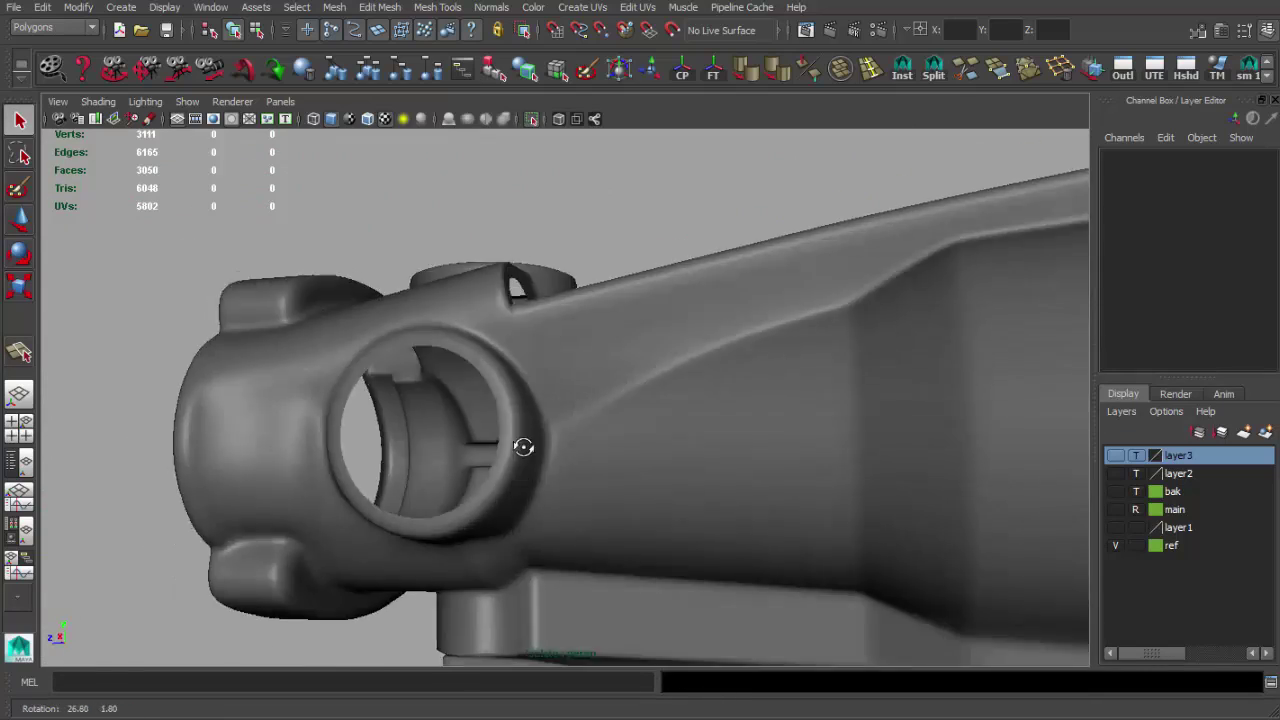
left_click_drag(523, 443, 663, 514, "alt")
scroll(734, 528, "up", 3)
scroll(600, 470, "down", 6)
mouse_move(600, 470)
left_mouse_down("alt")
mouse_move(437, 416)
mouse_move(466, 343)
mouse_move(700, 420)
mouse_move(572, 376)
mouse_move(551, 429)
mouse_move(517, 380)
mouse_move(534, 369)
left_mouse_up("alt")
scroll(771, 429, "up", 5)
scroll(572, 376, "down", 3)
middle_click_drag(534, 369, 460, 381, "alt")
Select the scope mesh and zoom in to inspect its wireframe.
scroll(460, 381, "up", 5)
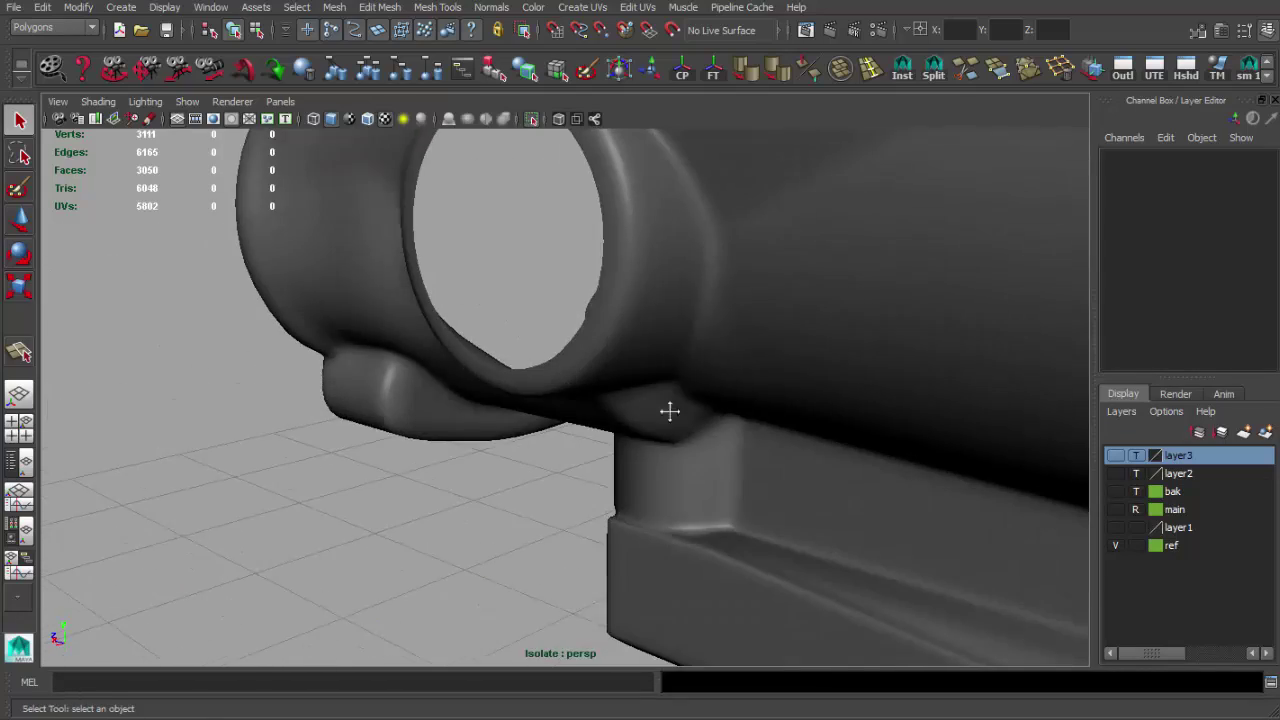
left_click(646, 357)
scroll(634, 423, "up", 5)
scroll(602, 398, "up", 3)
left_click(602, 398)
scroll(602, 398, "down", 3)
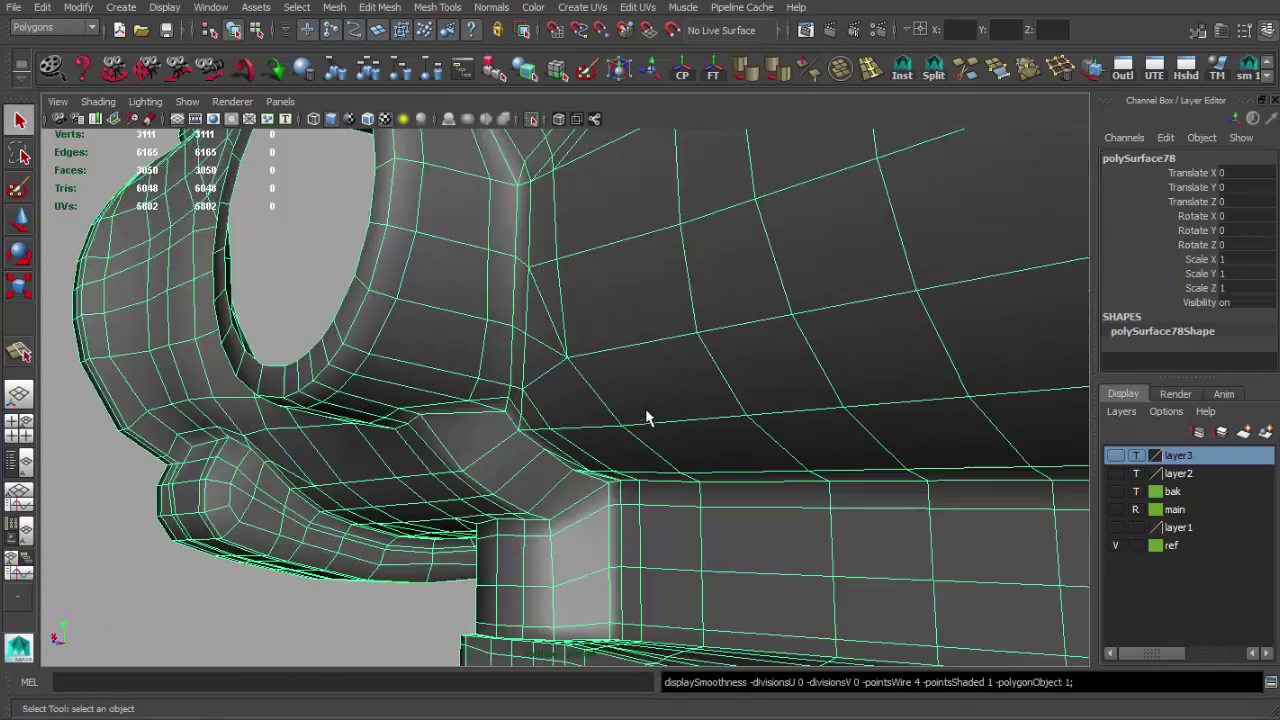
scroll(680, 408, "up", 2)
scroll(537, 400, "up", 2)
scroll(594, 430, "up", 2)
scroll(562, 400, "up", 2)
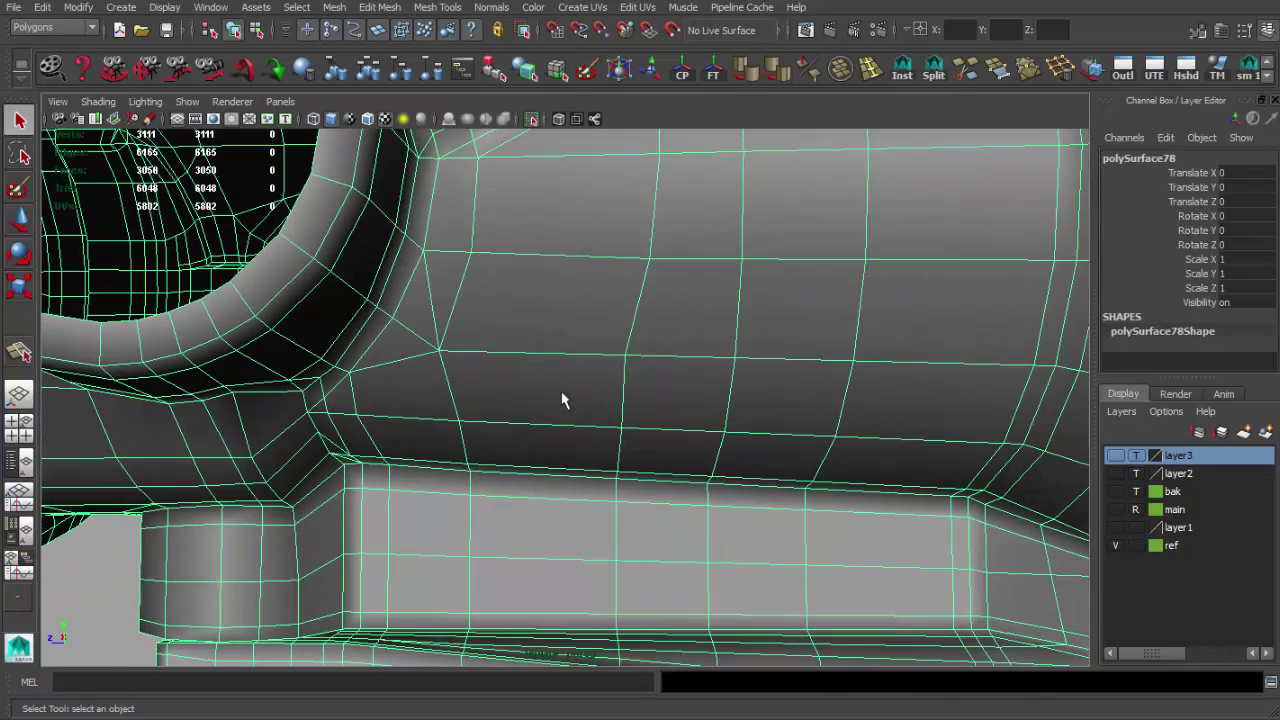
Move a vertex on the scope body, then clear the selection and frame the scope.
key("F9")
left_click(438, 352)
key("w")
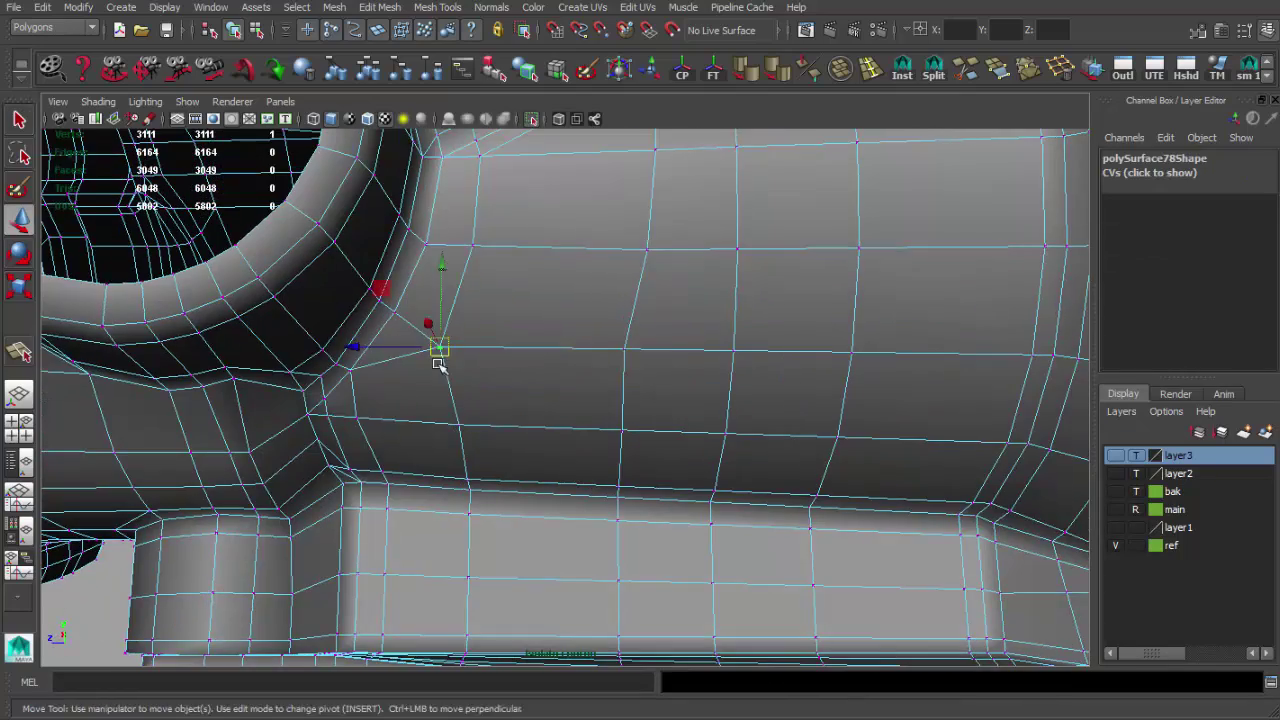
left_click_drag(440, 352, 486, 343, "alt")
key("q")
left_click(237, 543)
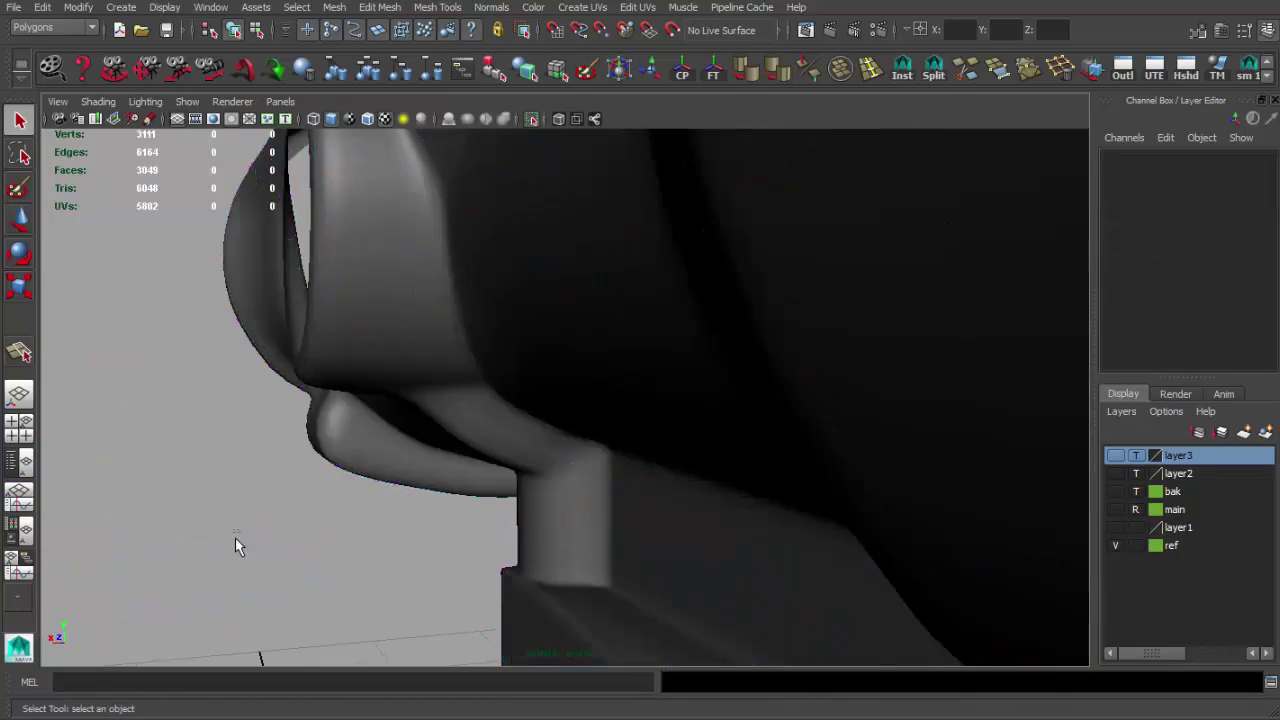
left_click_drag(237, 543, 419, 444, "alt")
key("f")
mouse_move(457, 357)
left_mouse_down("alt")
mouse_move(529, 446)
mouse_move(560, 429)
mouse_move(477, 437)
left_mouse_up("alt")
Save the scene incrementally as weapon_0x.0009.ma and switch to the four-view layout.
key("ctrl+s")
left_click(497, 409)
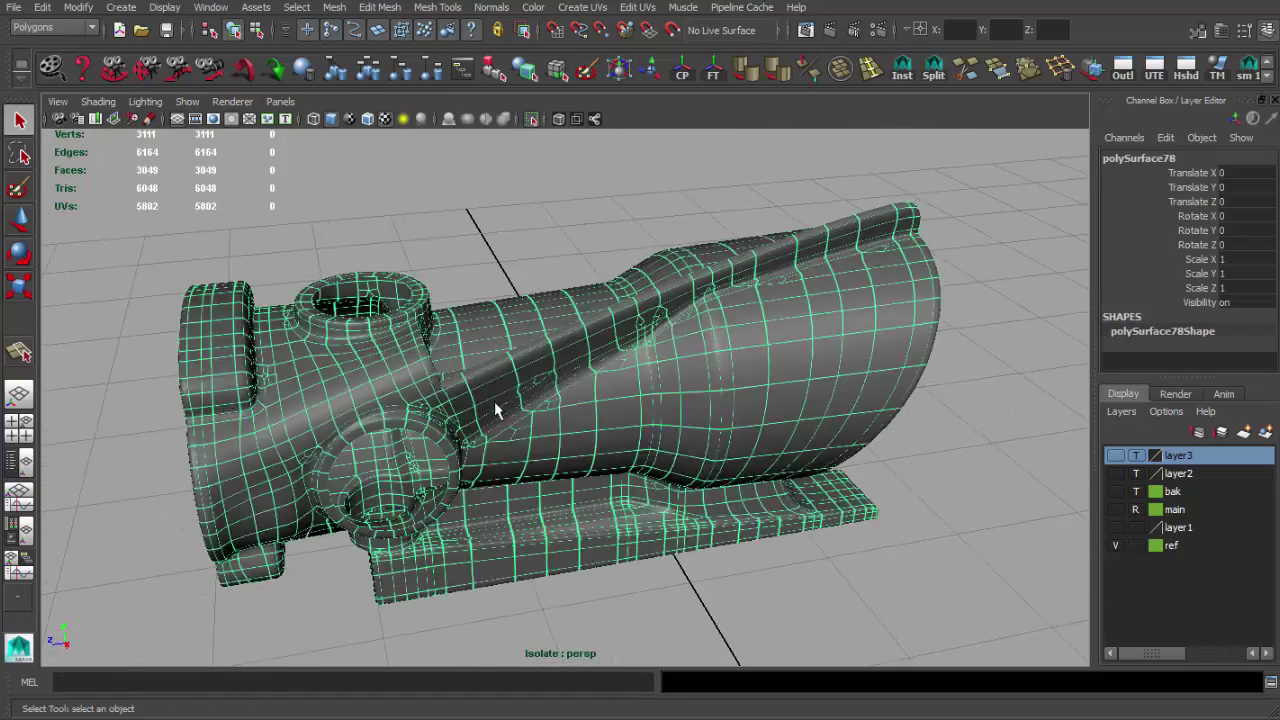
right_click_drag(497, 409, 587, 452, "alt")
left_click_drag(587, 452, 583, 432, "alt")
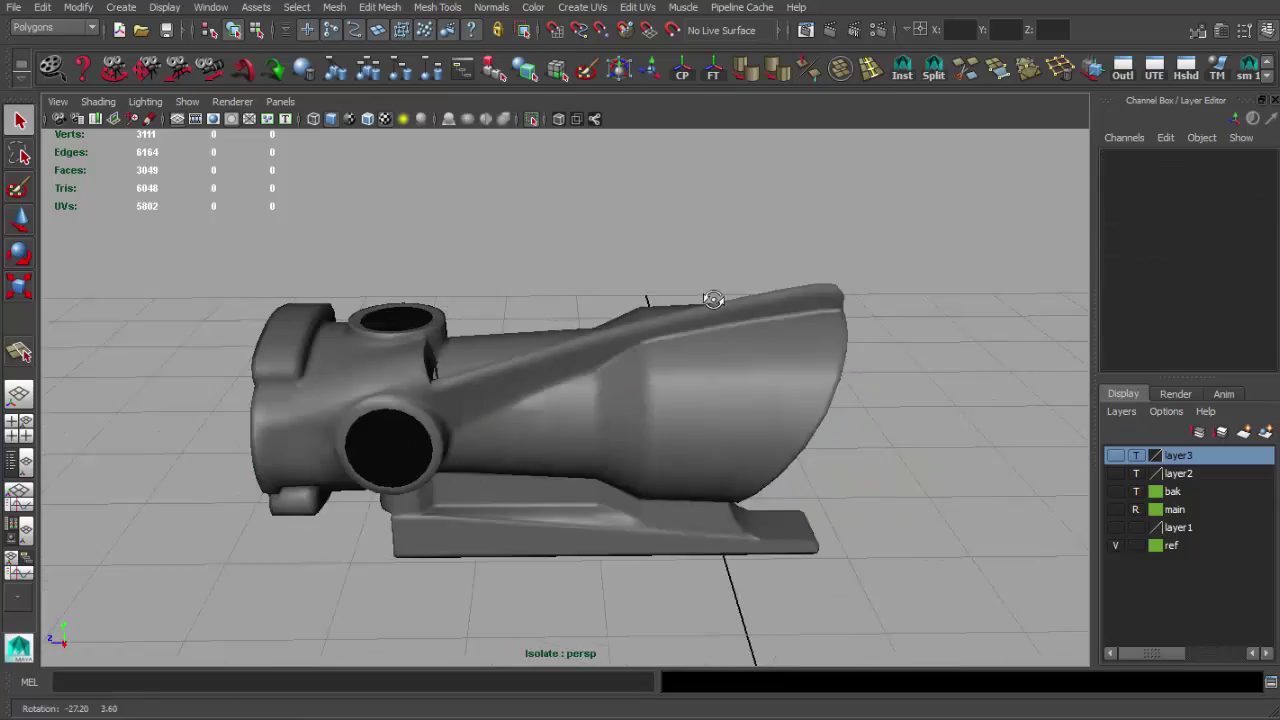
key("space")
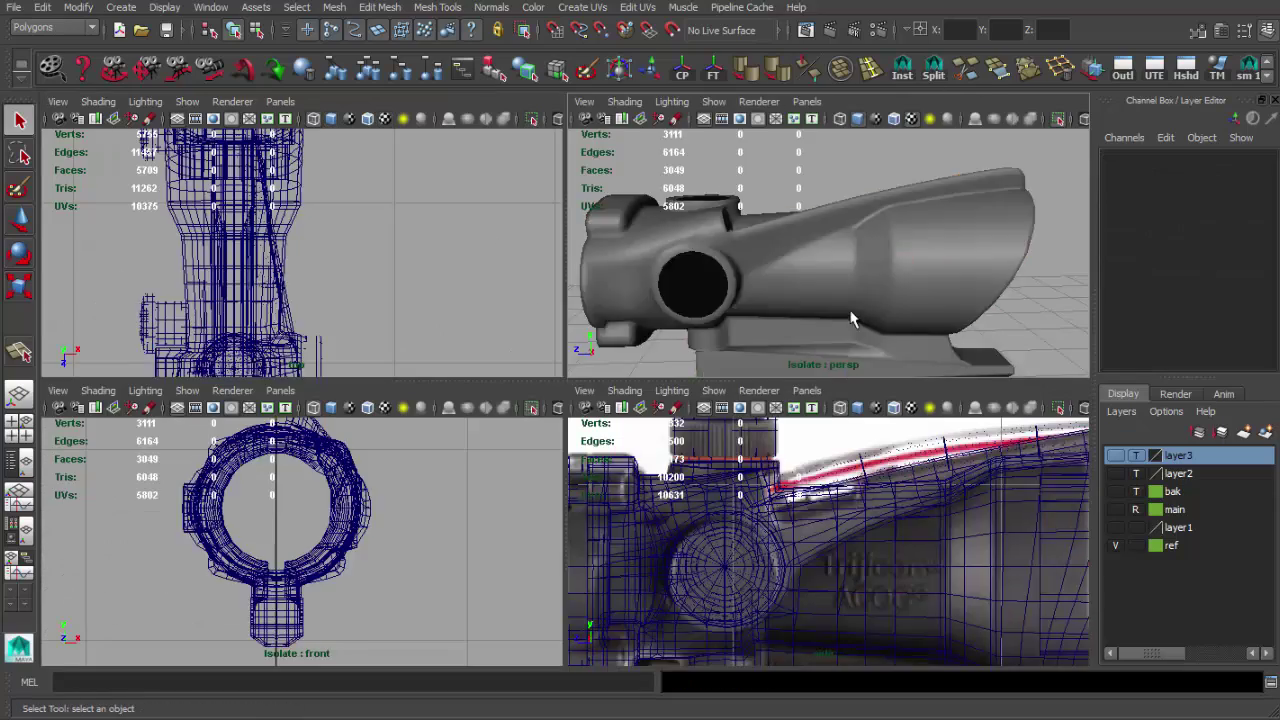
Return to the perspective view, exit isolation, and put the tube on new layer layer4.
key("space")
key("space")
key("space")
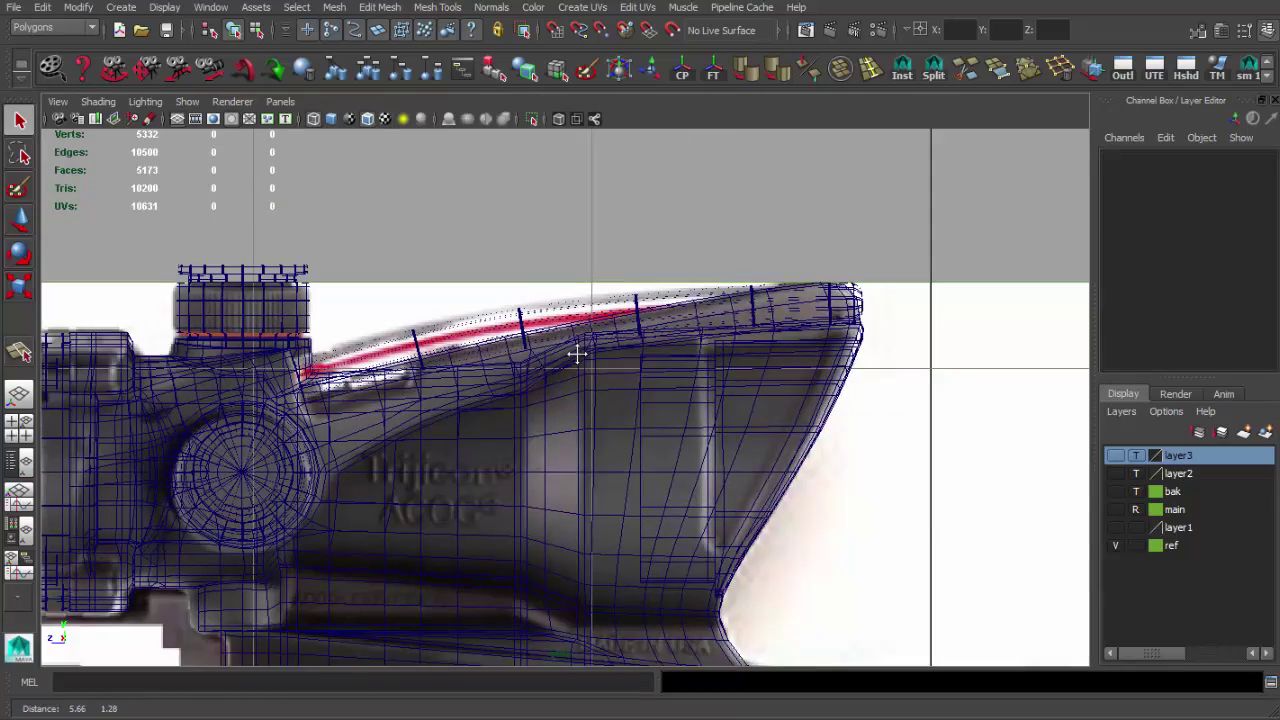
key("space")
key("space")
left_click_drag(600, 330, 520, 322, "alt")
mouse_move(401, 340)
left_mouse_down("alt")
mouse_move(571, 349)
mouse_move(866, 327)
left_mouse_up("alt")
key("ctrl+1")
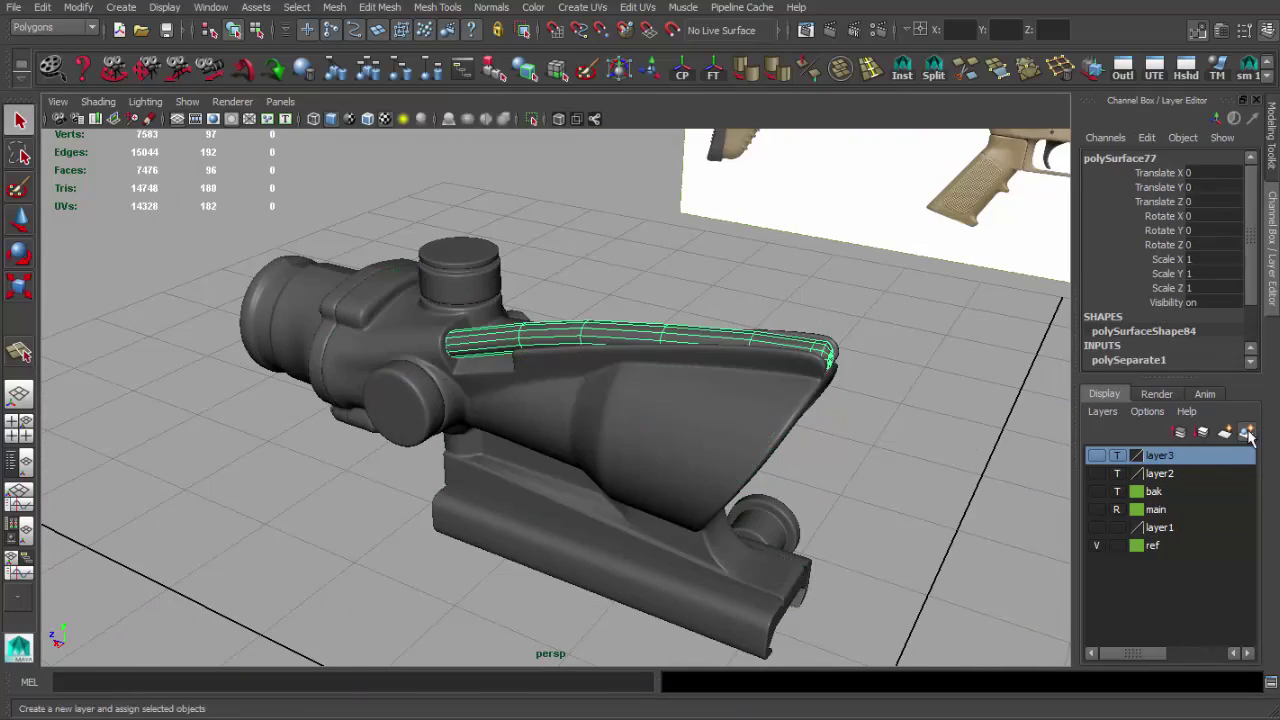
left_click(1096, 455)
Make the tube's layer visible again and select the tube on top of the scope.
mouse_move(686, 405)
left_mouse_down("alt")
mouse_move(474, 363)
mouse_move(651, 408)
mouse_move(775, 398)
mouse_move(709, 331)
left_mouse_up("alt")
left_click(775, 398)
mouse_move(709, 331)
right_mouse_down("alt")
mouse_move(723, 291)
mouse_move(613, 323)
right_mouse_up("alt")
mouse_move(613, 323)
left_mouse_down("alt")
mouse_move(466, 354)
mouse_move(349, 346)
mouse_move(634, 280)
mouse_move(520, 310)
mouse_move(760, 340)
left_mouse_up("alt")
left_click(634, 280)
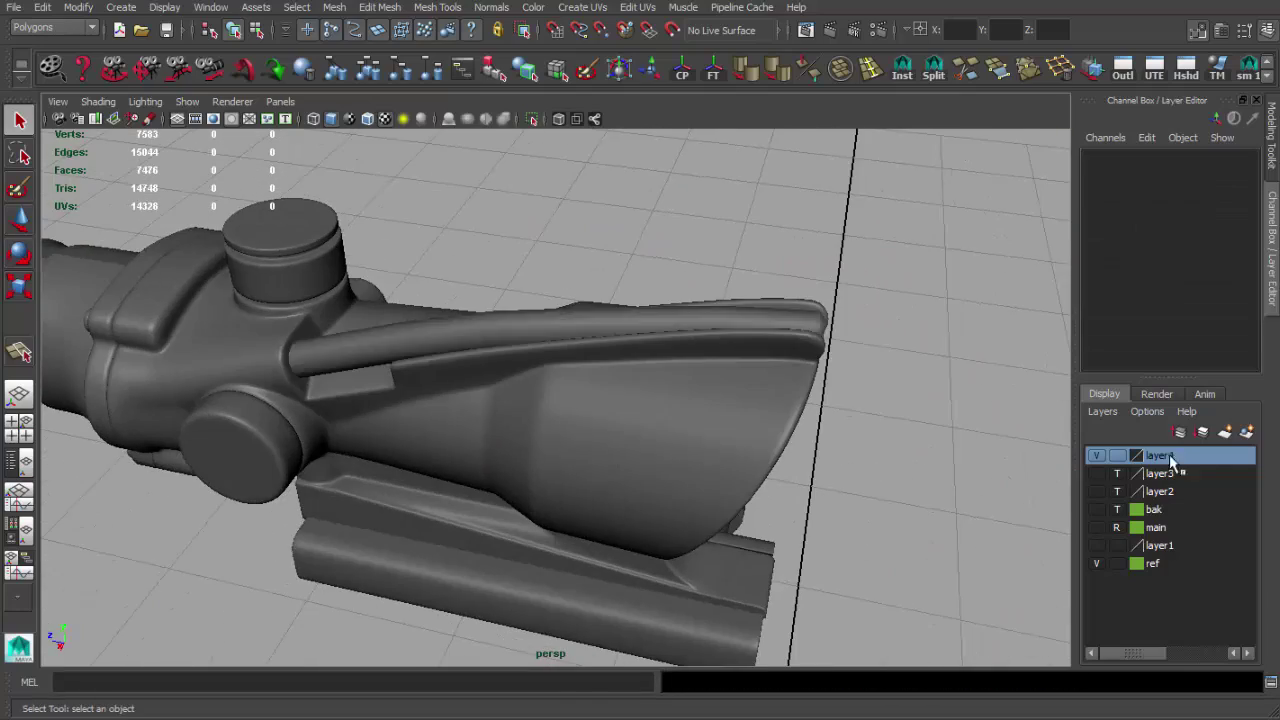
left_click(612, 315)
left_click_drag(612, 315, 580, 286, "alt")
right_click_drag(580, 286, 634, 337, "alt")
Frame the selected tube and bring up the Assign New Material shader list.
key("w")
mouse_move(634, 337)
left_mouse_down("alt")
mouse_move(586, 371)
mouse_move(478, 290)
left_mouse_up("alt")
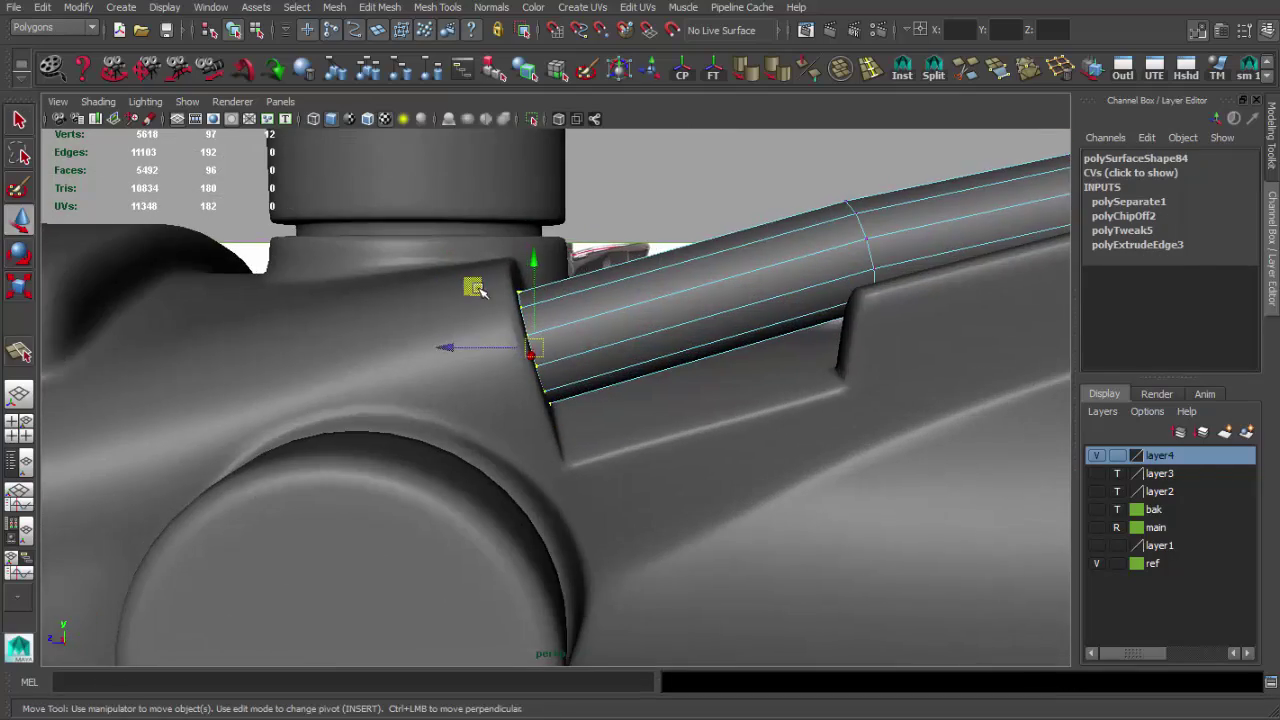
left_click(663, 296)
key("f")
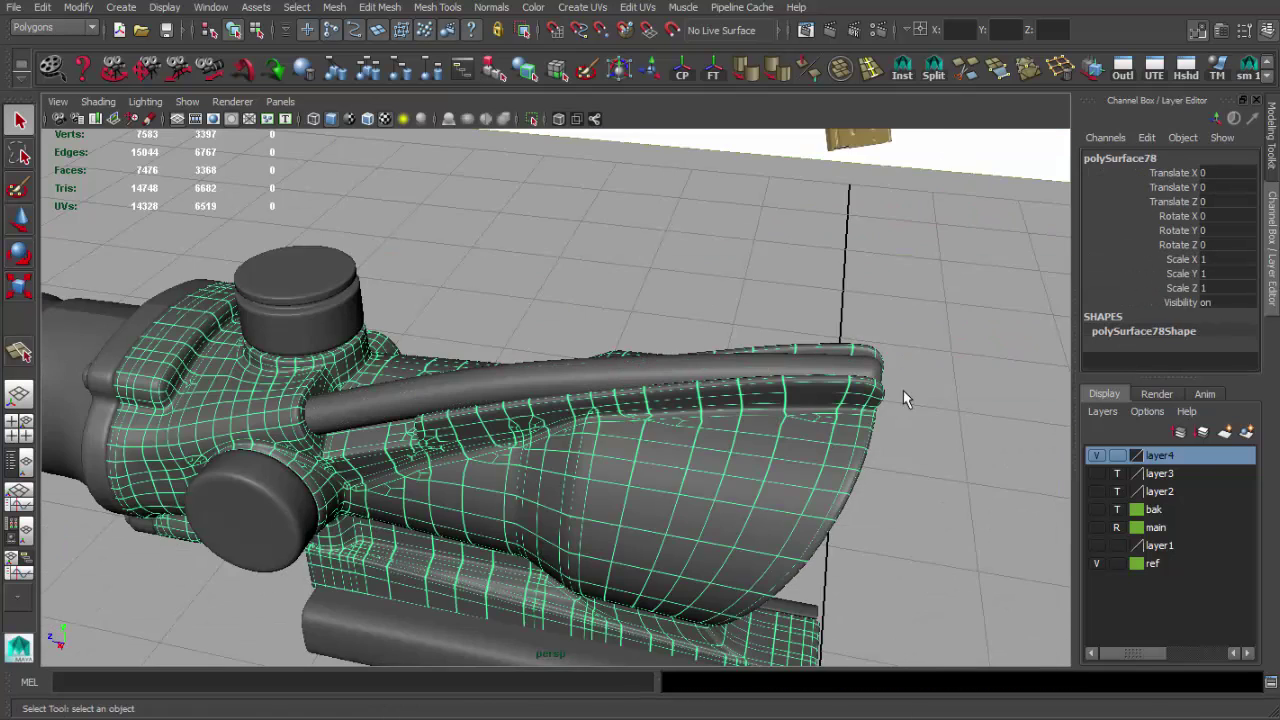
left_click(942, 266)
left_click_drag(942, 266, 763, 331, "alt")
right_click_drag(763, 331, 757, 386, "alt")
left_click(757, 386)
key("f")
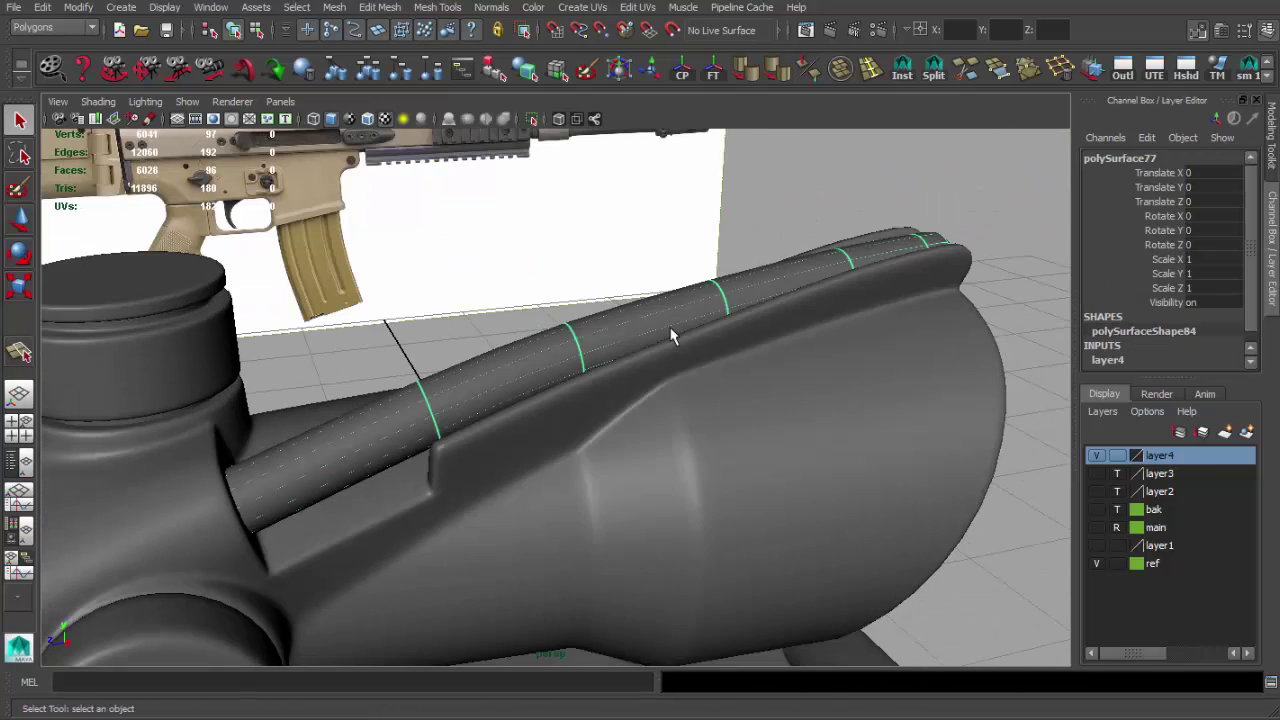
left_click(649, 671)
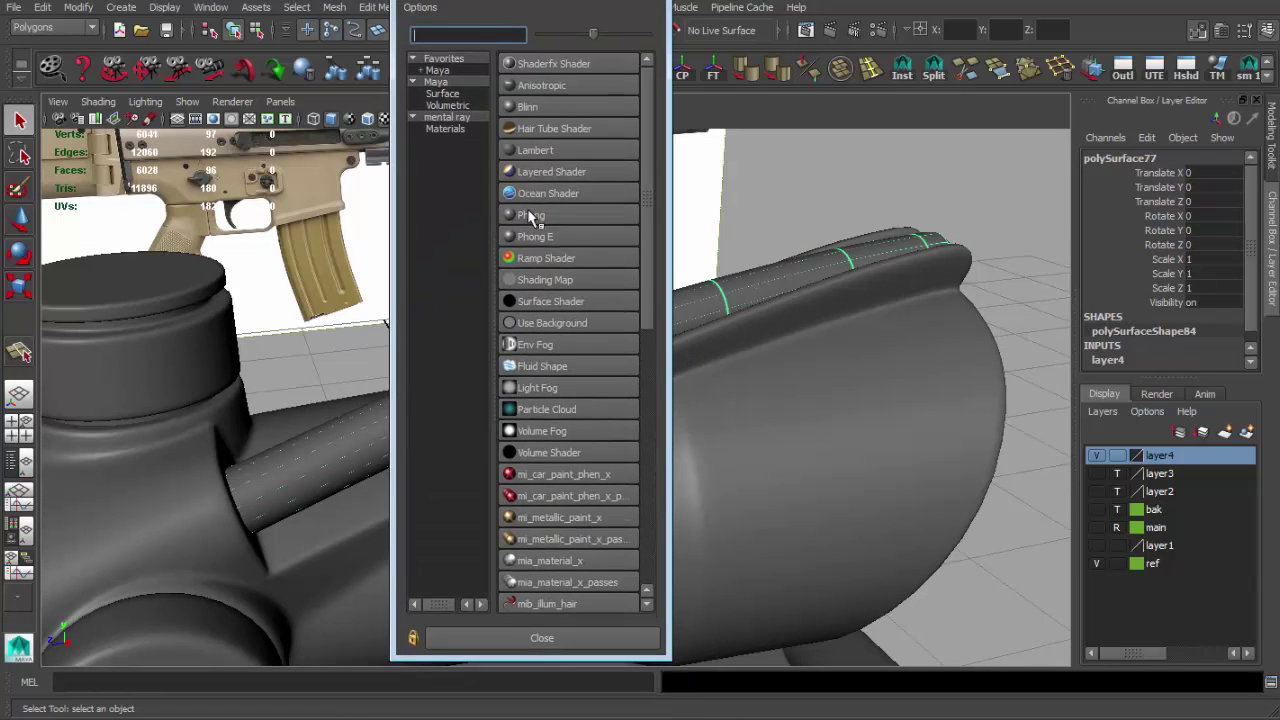
Assign a new Phong material to the tube with OpenSubdiv Catmull-Clark subdivision.
left_click(536, 220)
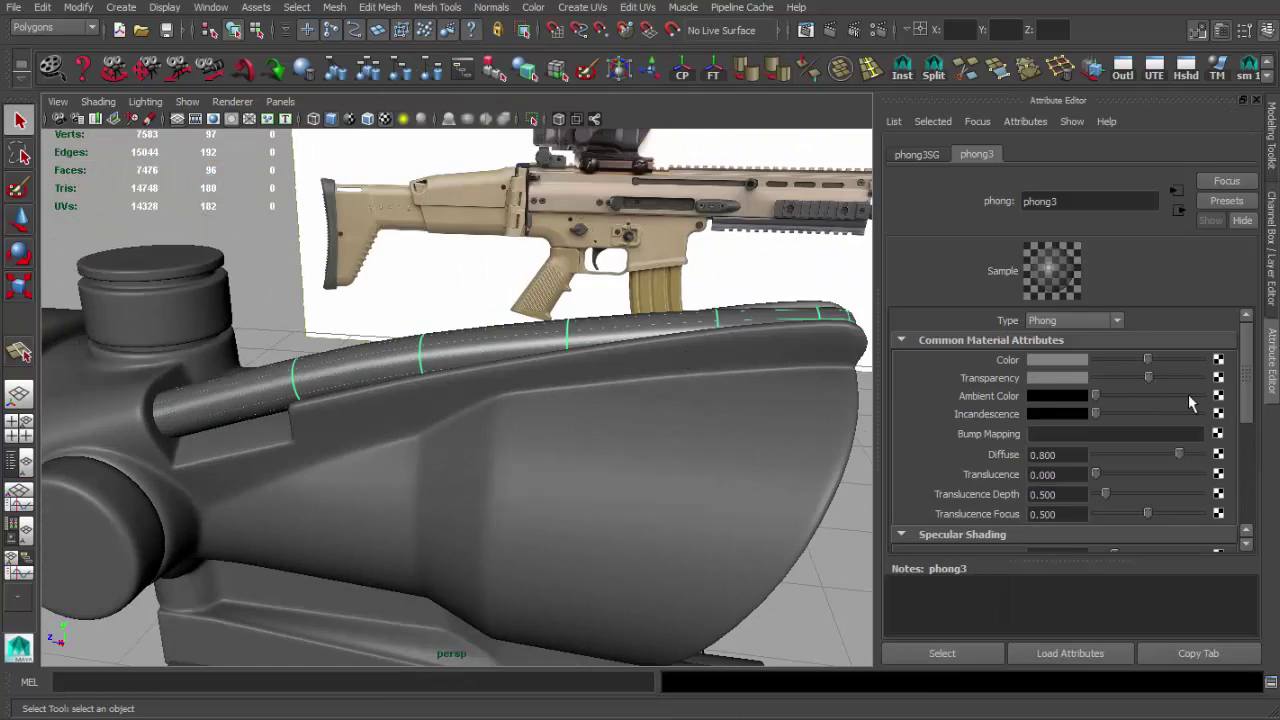
key("1")
mouse_move(700, 363)
left_mouse_down("alt")
mouse_move(723, 388)
mouse_move(735, 361)
left_mouse_up("alt")
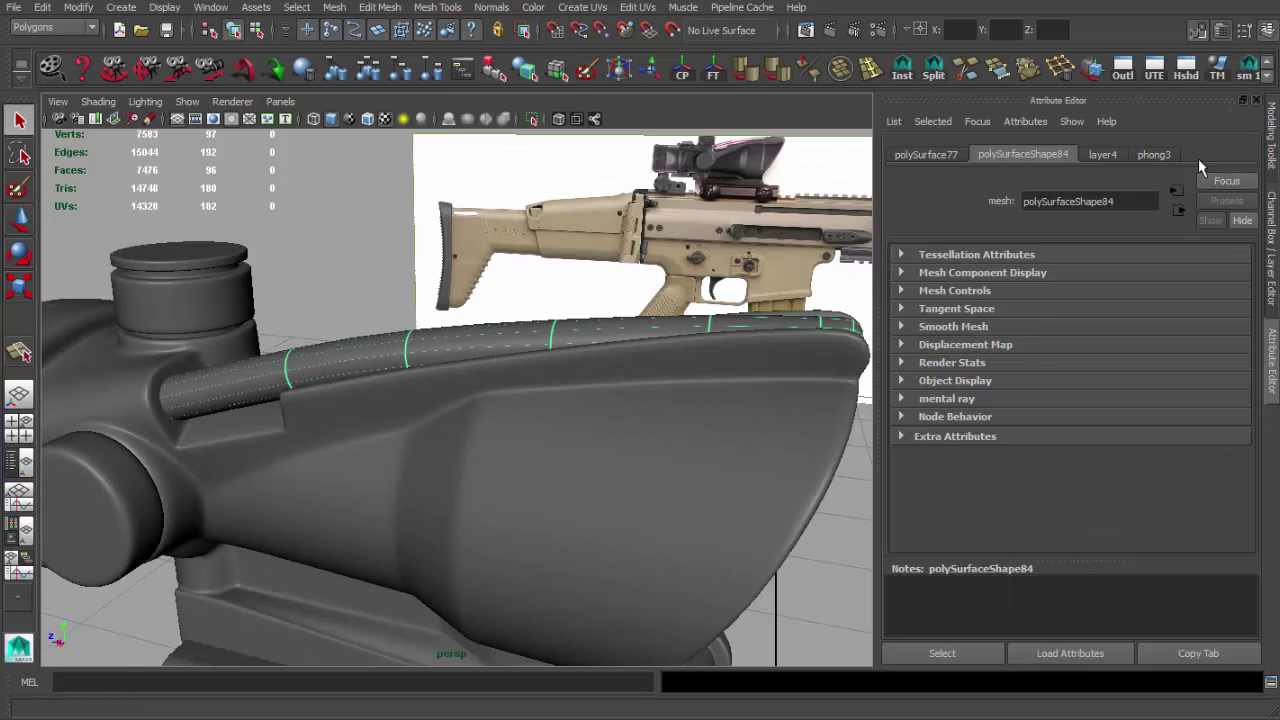
left_click(943, 333)
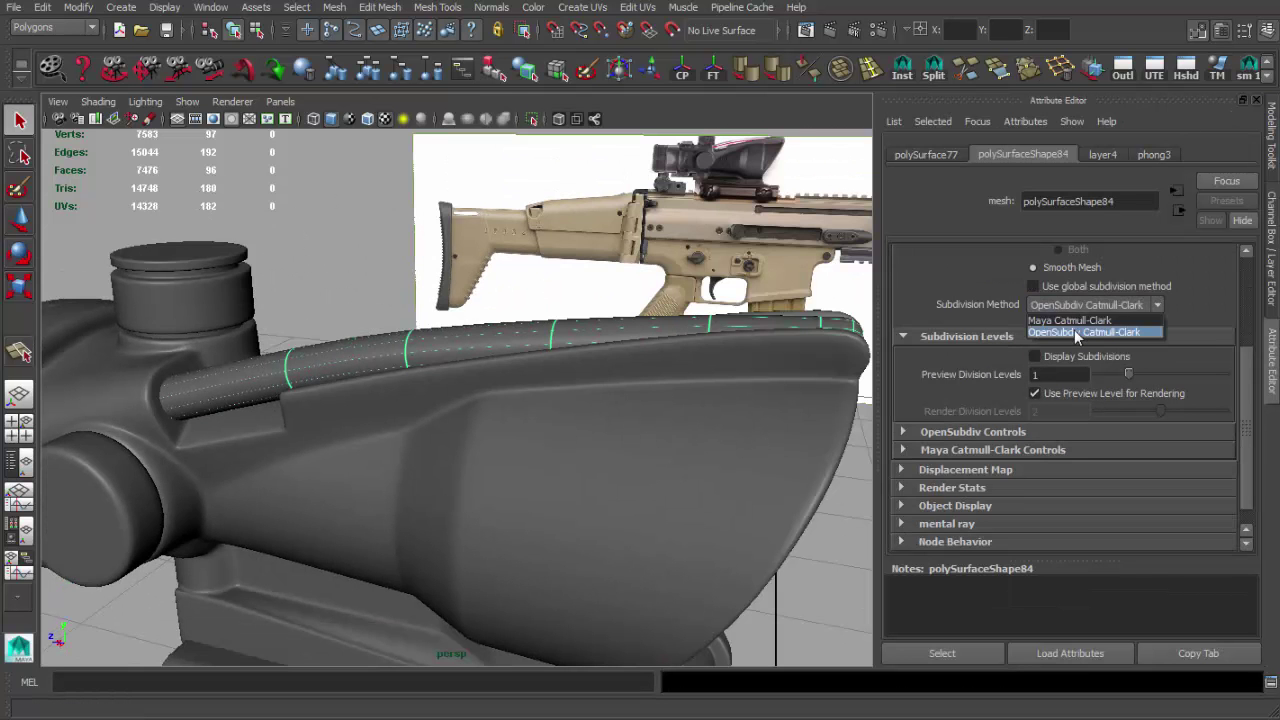
left_click(1077, 333)
key("1")
Reselect the tube to review its phong3 material settings, then view behind the scope.
left_click(488, 252)
mouse_move(488, 252)
left_mouse_down("alt")
mouse_move(491, 306)
mouse_move(454, 337)
mouse_move(486, 294)
mouse_move(681, 328)
mouse_move(614, 357)
left_mouse_up("alt")
left_click(614, 357)
key("ctrl+a")
left_click(1153, 154)
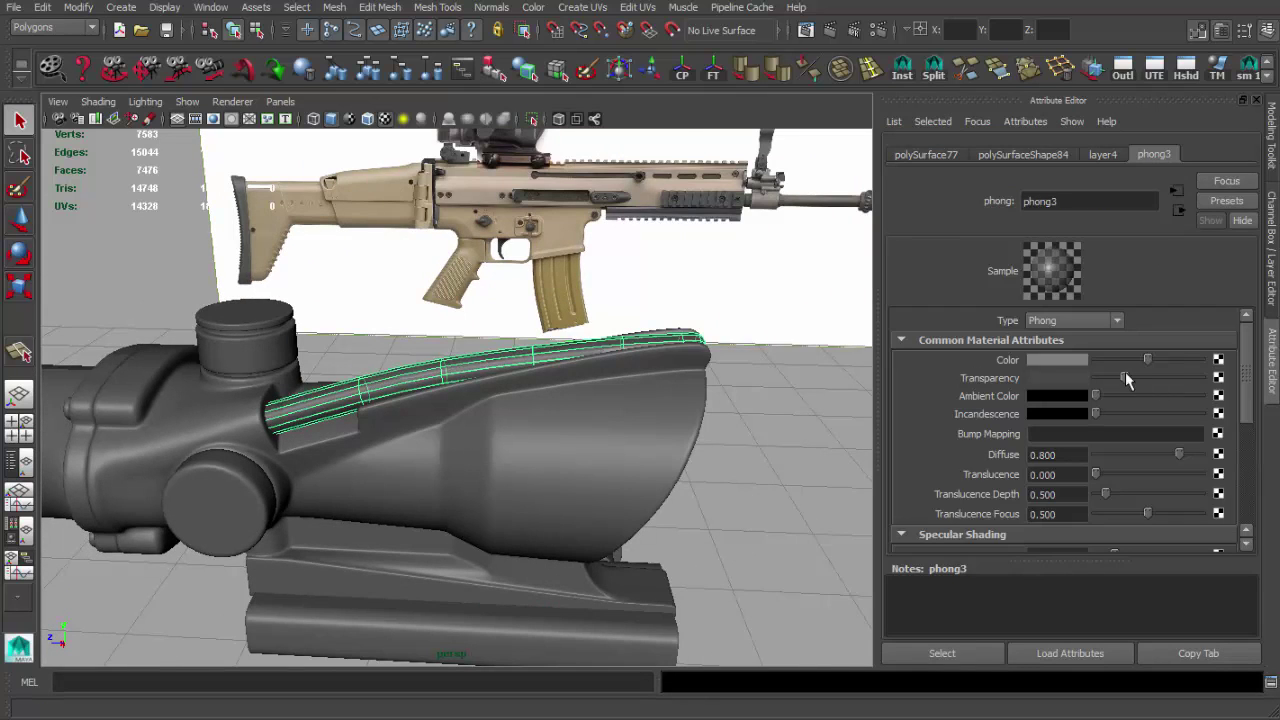
left_click(862, 406)
left_click_drag(862, 406, 670, 432, "alt")
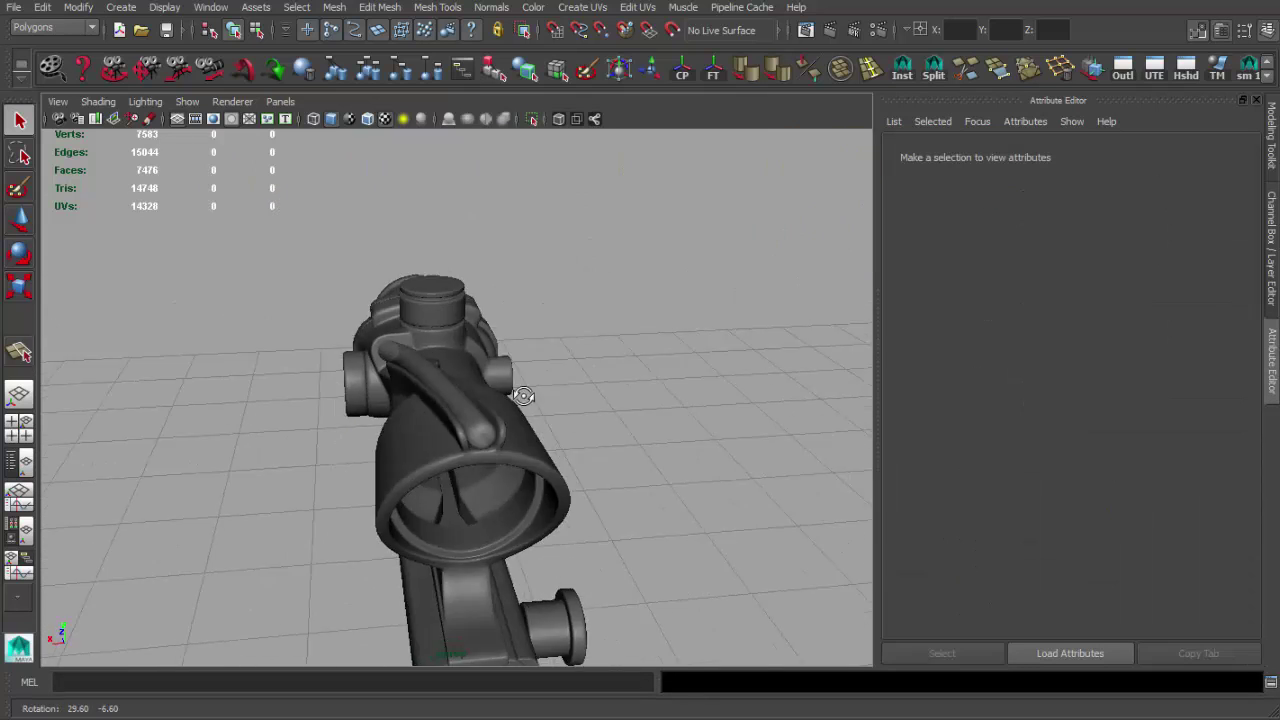
right_click_drag(524, 396, 614, 400, "alt")
left_click_drag(614, 400, 626, 414, "alt")
Select the tube and pick one of its vertices with the Move tool.
key("ctrl+a")
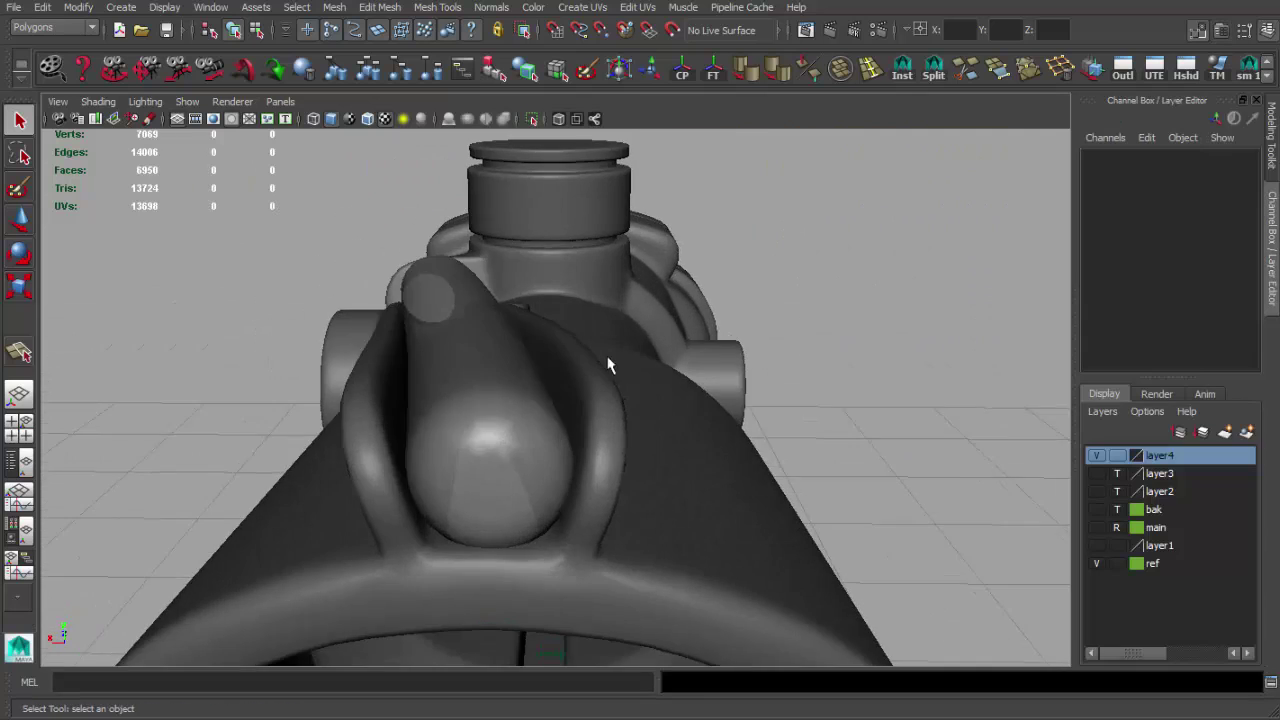
left_click(608, 365)
mouse_move(608, 365)
left_mouse_down("alt")
mouse_move(728, 443)
mouse_move(646, 431)
mouse_move(716, 367)
mouse_move(771, 194)
left_mouse_up("alt")
scroll(771, 194, "down", 5)
left_click(651, 423)
mouse_move(651, 423)
left_mouse_down("alt")
mouse_move(508, 482)
mouse_move(760, 500)
mouse_move(714, 486)
mouse_move(808, 537)
left_mouse_up("alt")
key("F8")
key("w")
left_click(822, 499)
Select edge loops around the tube and shift them to fit the channel between the ridges.
mouse_move(582, 318)
left_mouse_down("alt")
mouse_move(797, 371)
mouse_move(543, 534)
mouse_move(568, 338)
mouse_move(451, 357)
mouse_move(560, 540)
left_mouse_up("alt")
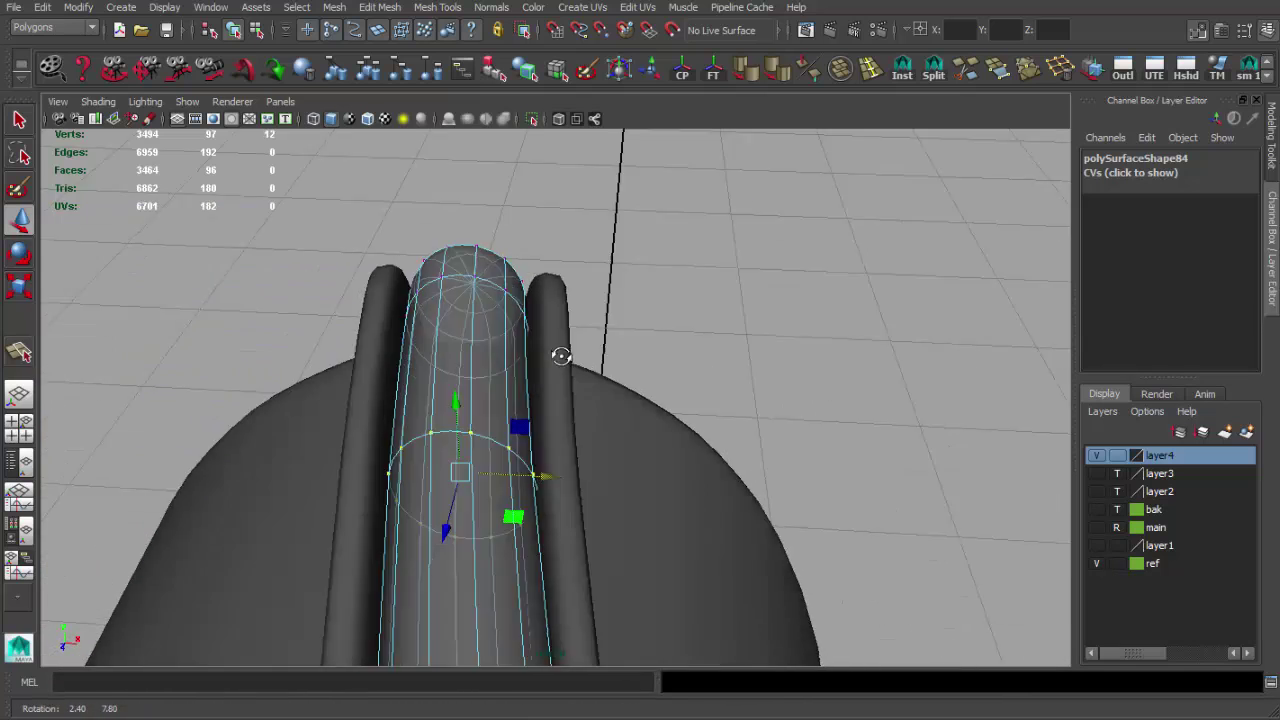
left_click_drag(561, 356, 434, 273, "alt")
left_click_drag(672, 284, 650, 386, "alt")
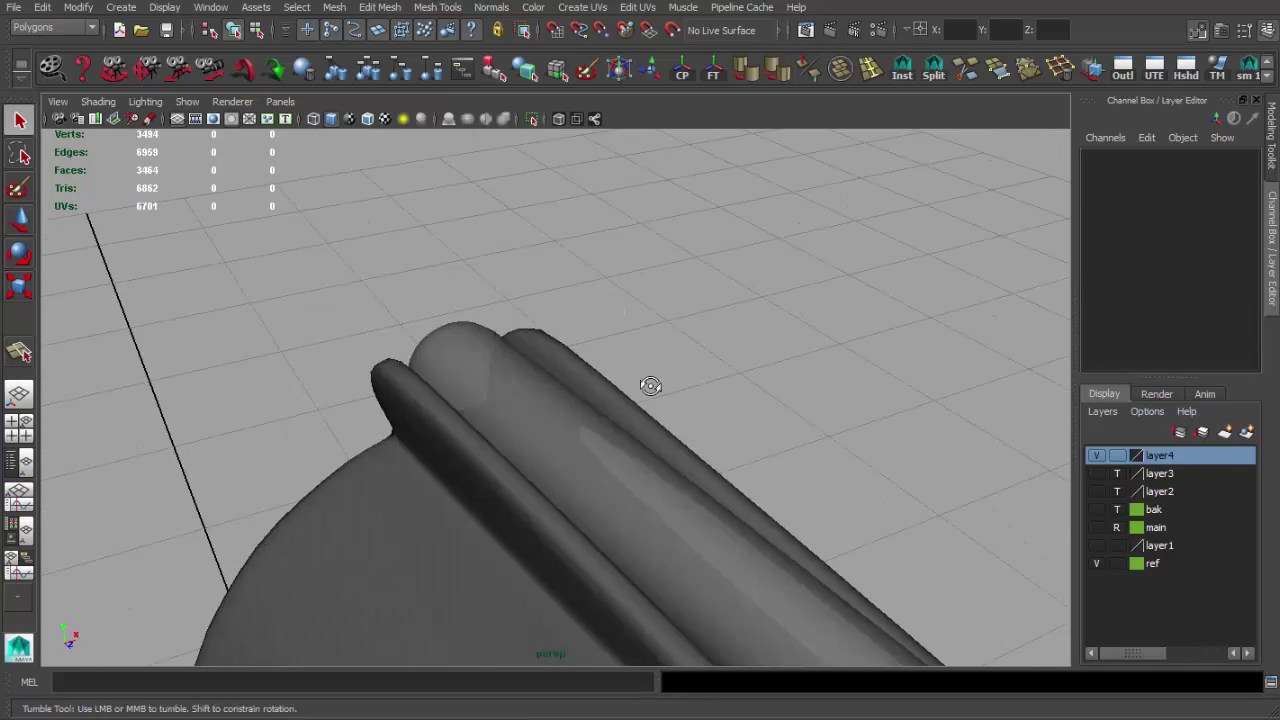
mouse_move(577, 330)
left_mouse_down("alt")
mouse_move(634, 337)
mouse_move(794, 286)
mouse_move(756, 310)
left_mouse_up("alt")
left_click(756, 310)
key("F10")
double_click(642, 390)
key("w")
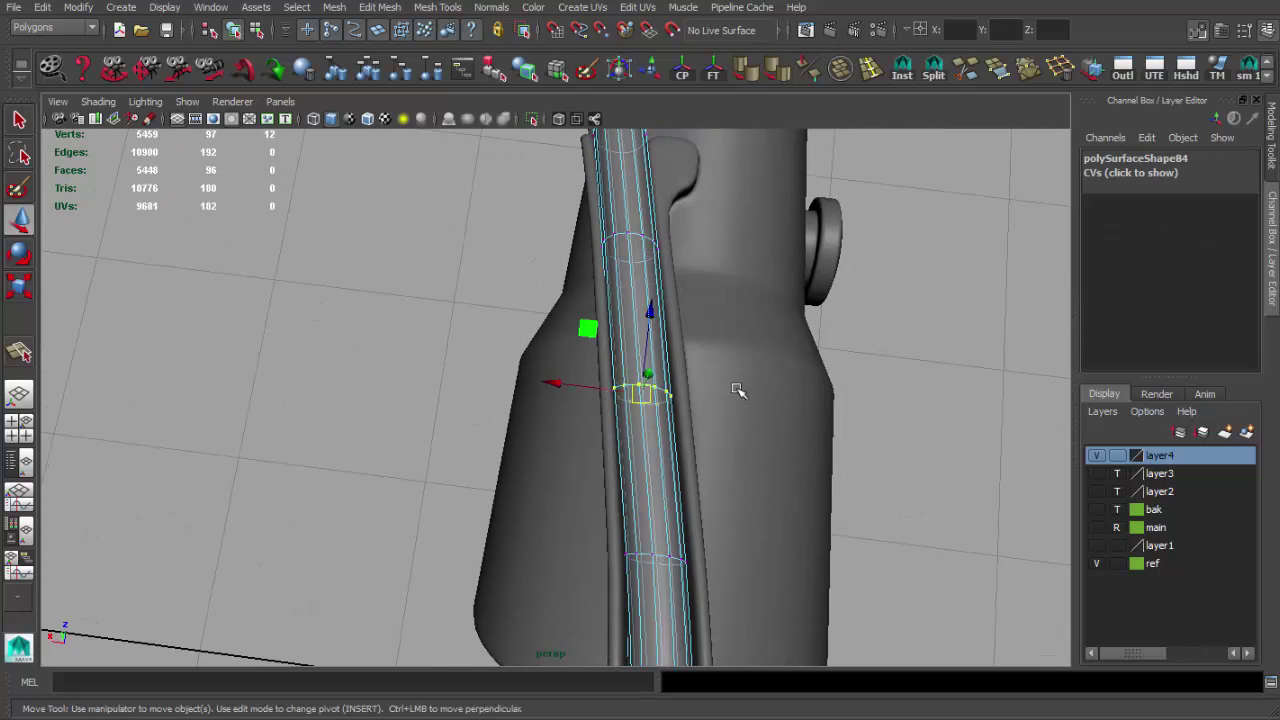
mouse_move(558, 382)
left_mouse_down("alt")
mouse_move(629, 337)
mouse_move(654, 437)
mouse_move(490, 252)
mouse_move(589, 254)
left_mouse_up("alt")
mouse_move(589, 254)
left_mouse_down()
mouse_move(646, 186)
mouse_move(609, 337)
mouse_move(698, 484)
left_mouse_up()
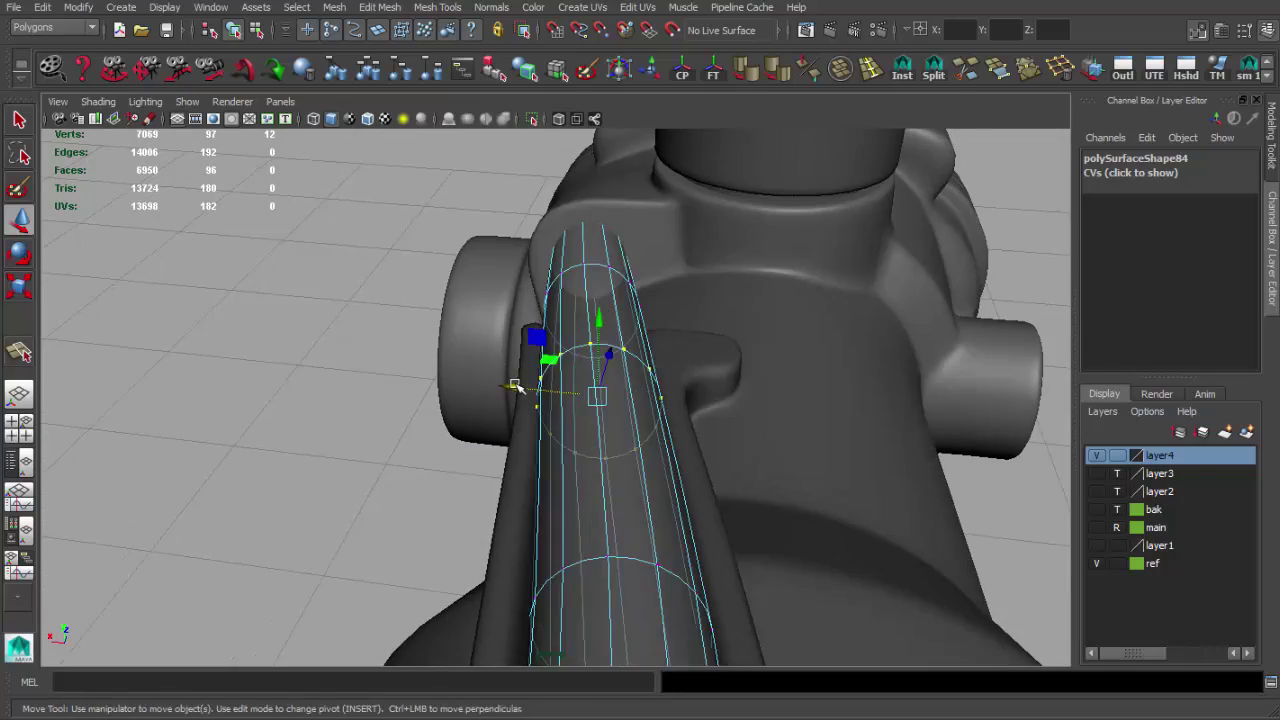
mouse_move(555, 387)
left_mouse_down("alt")
mouse_move(500, 369)
mouse_move(540, 417)
mouse_move(571, 400)
mouse_move(678, 410)
left_mouse_up("alt")
mouse_move(492, 364)
left_mouse_down("alt")
mouse_move(557, 371)
mouse_move(614, 286)
mouse_move(580, 391)
mouse_move(650, 530)
left_mouse_up("alt")
mouse_move(650, 530)
left_mouse_down("alt")
mouse_move(612, 355)
mouse_move(866, 351)
mouse_move(766, 503)
mouse_move(626, 444)
mouse_move(643, 486)
mouse_move(889, 391)
mouse_move(649, 394)
mouse_move(620, 368)
mouse_move(604, 559)
left_mouse_up("alt")
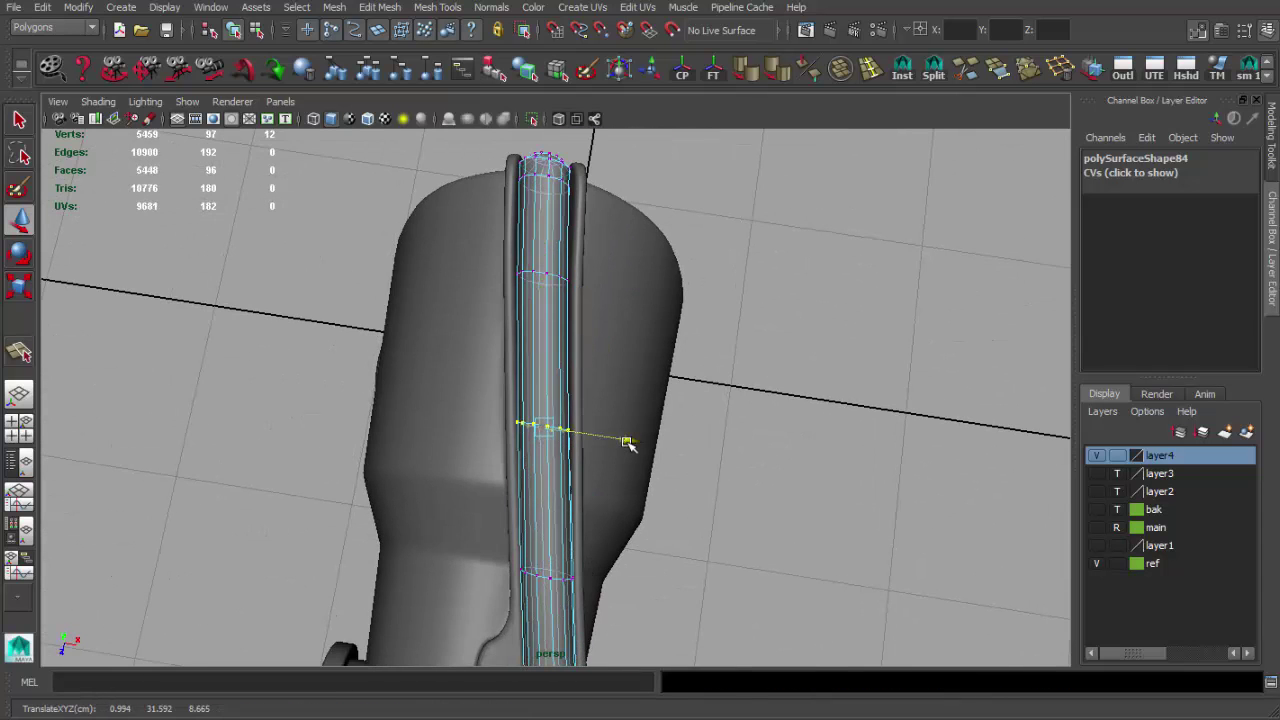
Move the tube's vertices so it tapers along the scope body.
key("q")
mouse_move(617, 454)
left_mouse_down("alt")
mouse_move(548, 424)
mouse_move(708, 497)
mouse_move(600, 386)
left_mouse_up("alt")
left_click(577, 400)
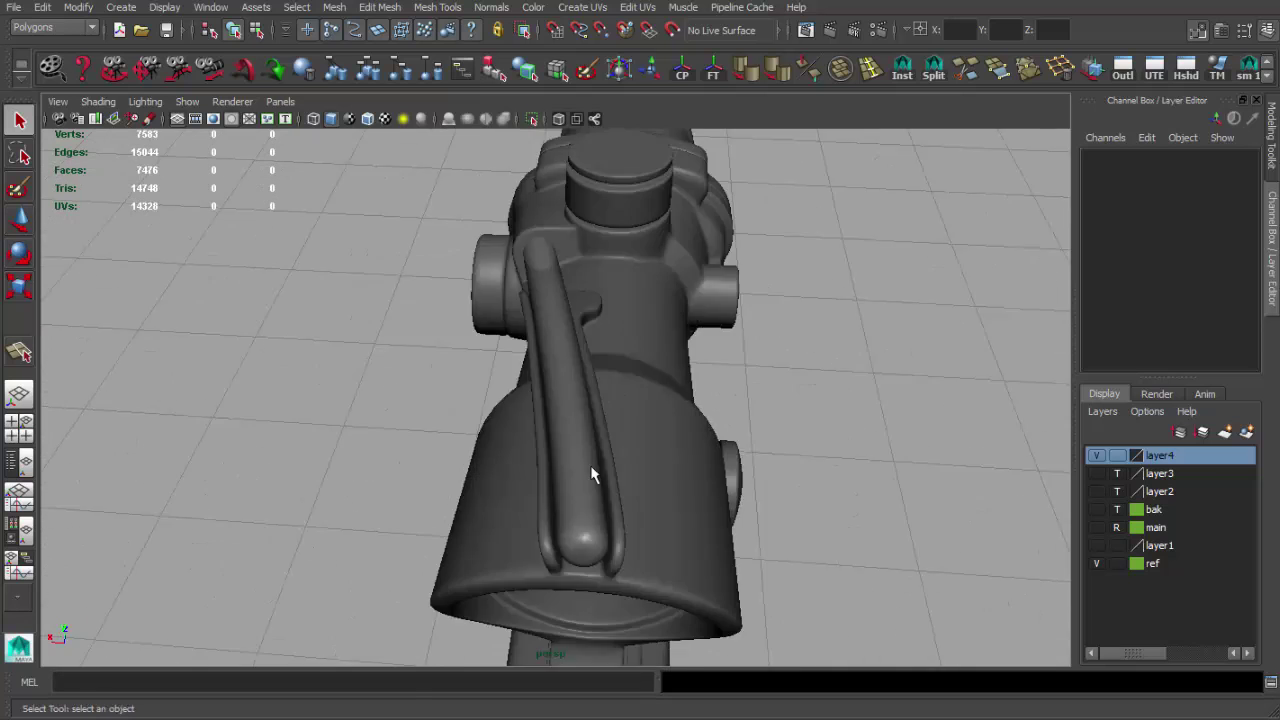
left_click(600, 386)
key("F8")
mouse_move(695, 365)
left_mouse_down("alt")
mouse_move(663, 449)
mouse_move(621, 456)
mouse_move(619, 421)
left_mouse_up("alt")
key("w")
left_click_drag(463, 393, 573, 336, "alt")
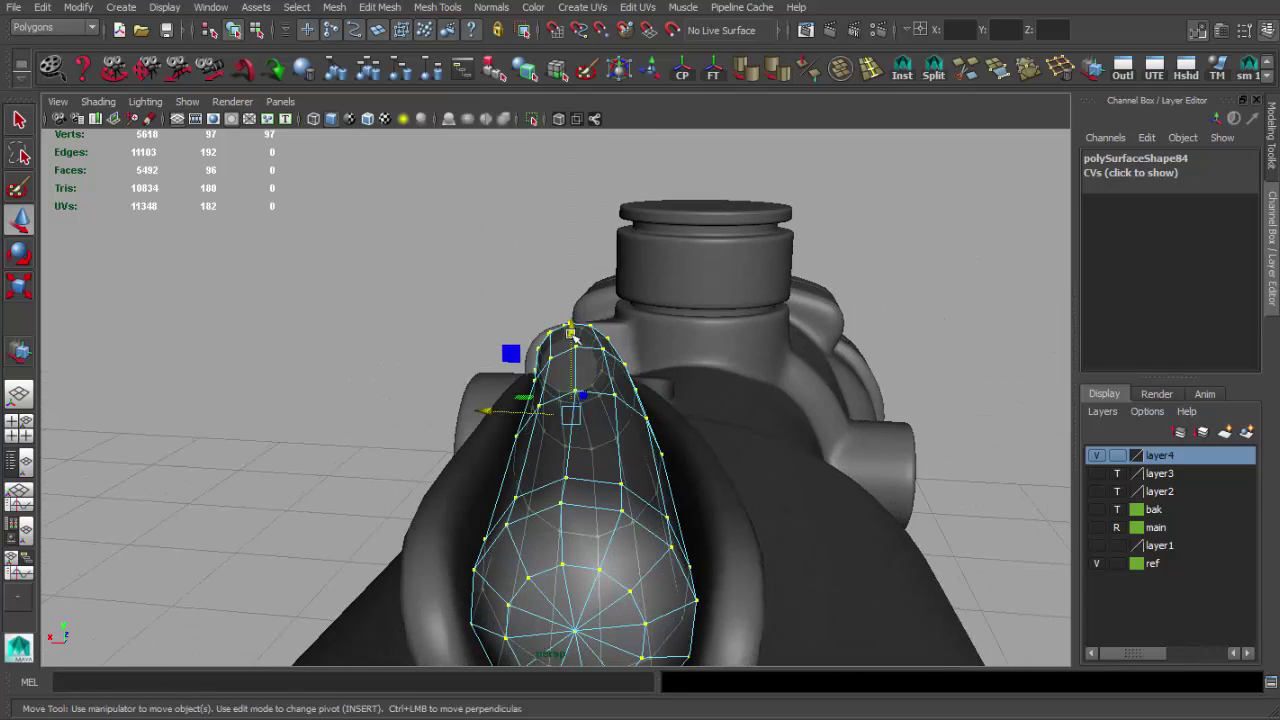
mouse_move(527, 407)
left_mouse_down("alt")
mouse_move(533, 397)
mouse_move(491, 366)
mouse_move(811, 366)
mouse_move(375, 395)
mouse_move(514, 374)
mouse_move(649, 408)
mouse_move(652, 395)
mouse_move(314, 403)
mouse_move(297, 388)
left_mouse_up("alt")
Select the tube's rounded end and orbit to inspect the tube head-on and lengthwise.
left_click(351, 374)
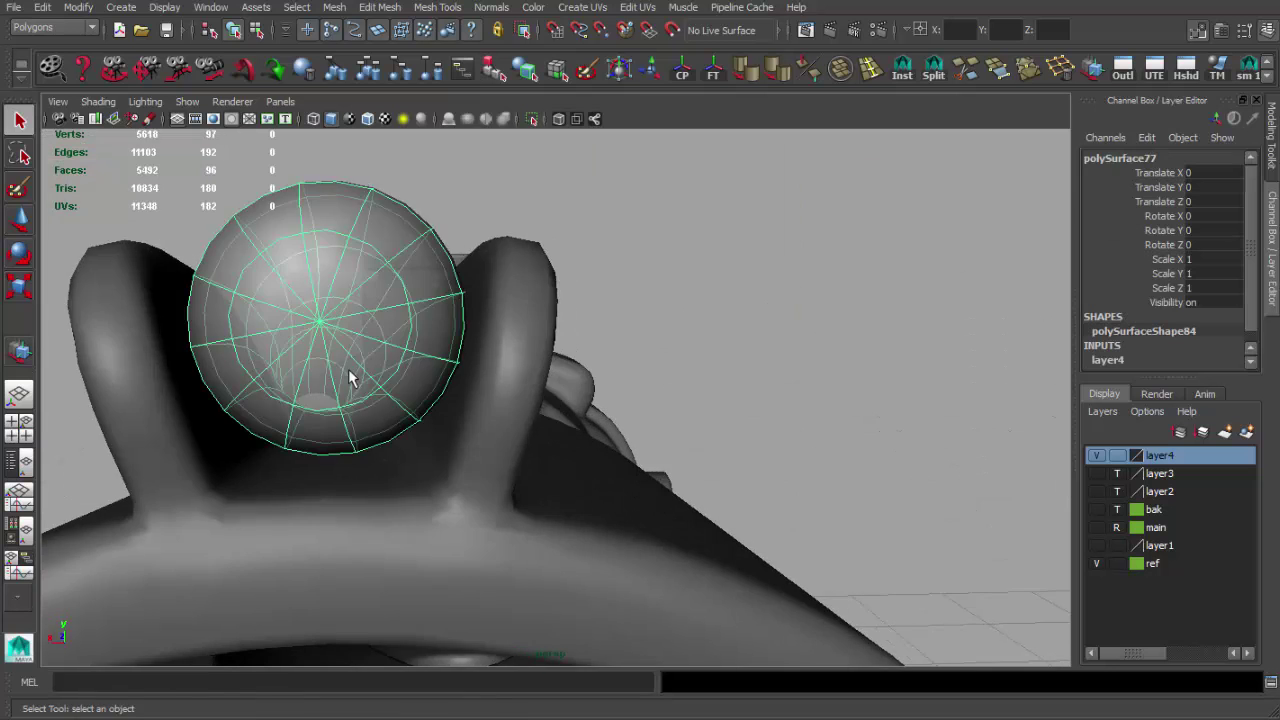
key("w")
right_click_drag(619, 335, 522, 325, "alt")
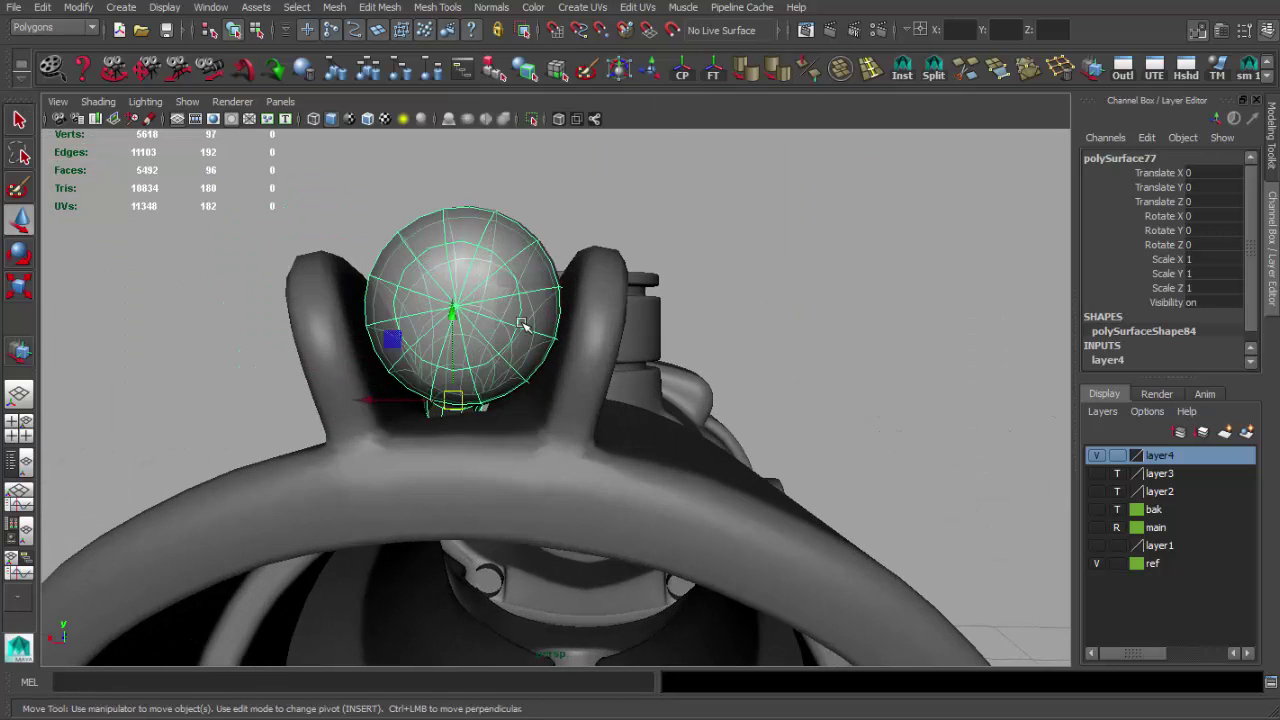
mouse_move(447, 313)
left_mouse_down("alt")
mouse_move(383, 409)
mouse_move(580, 451)
mouse_move(606, 330)
mouse_move(686, 329)
mouse_move(677, 277)
mouse_move(691, 408)
left_mouse_up("alt")
left_click(606, 330)
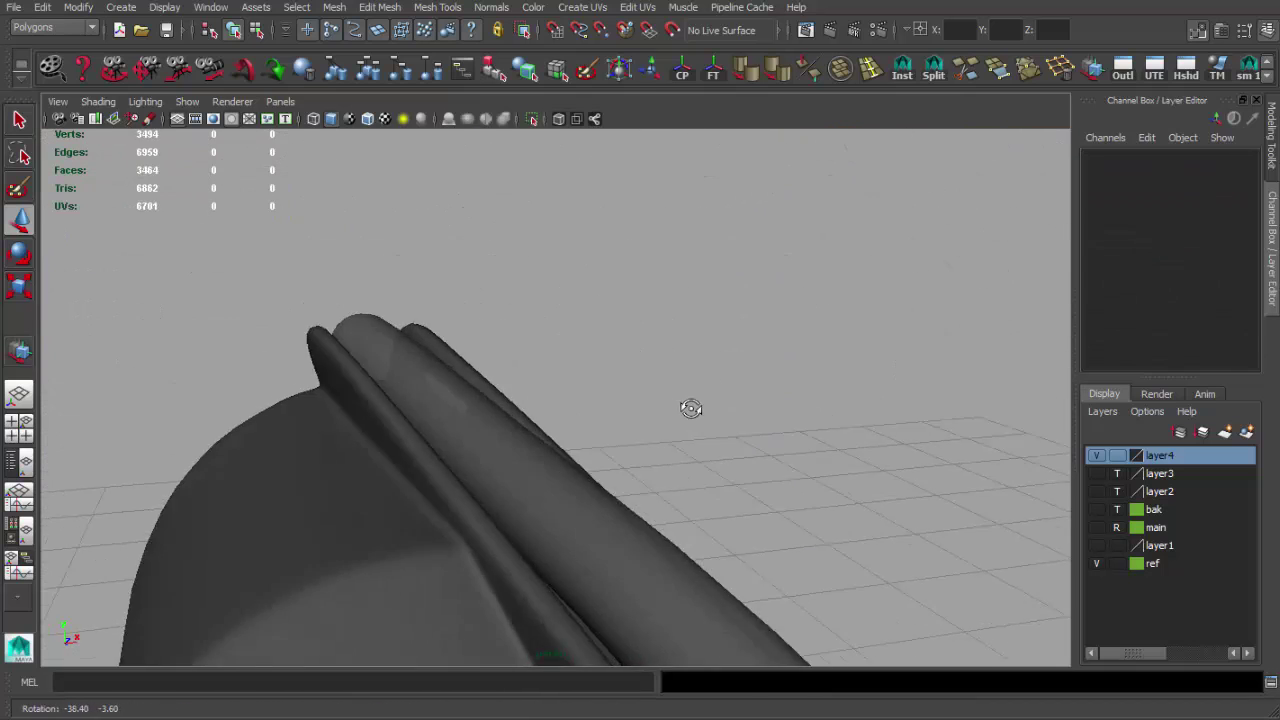
left_click_drag(452, 414, 715, 264, "alt")
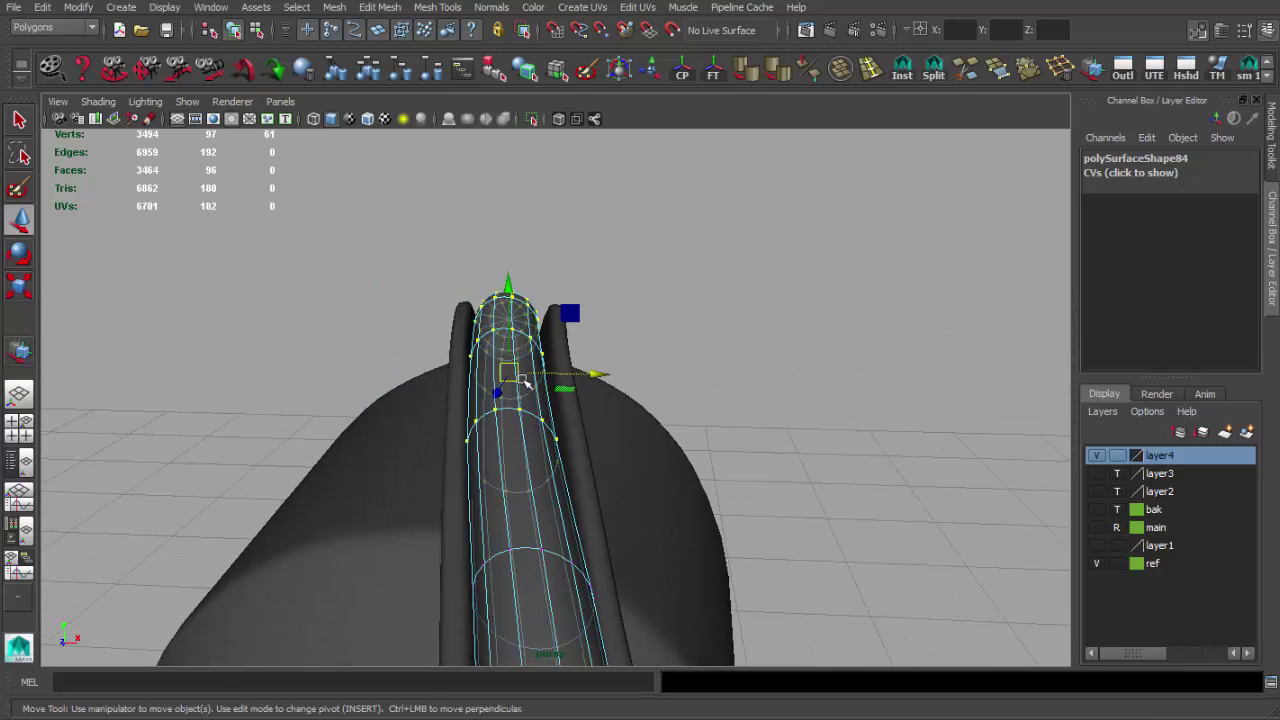
left_click_drag(527, 395, 649, 391, "alt")
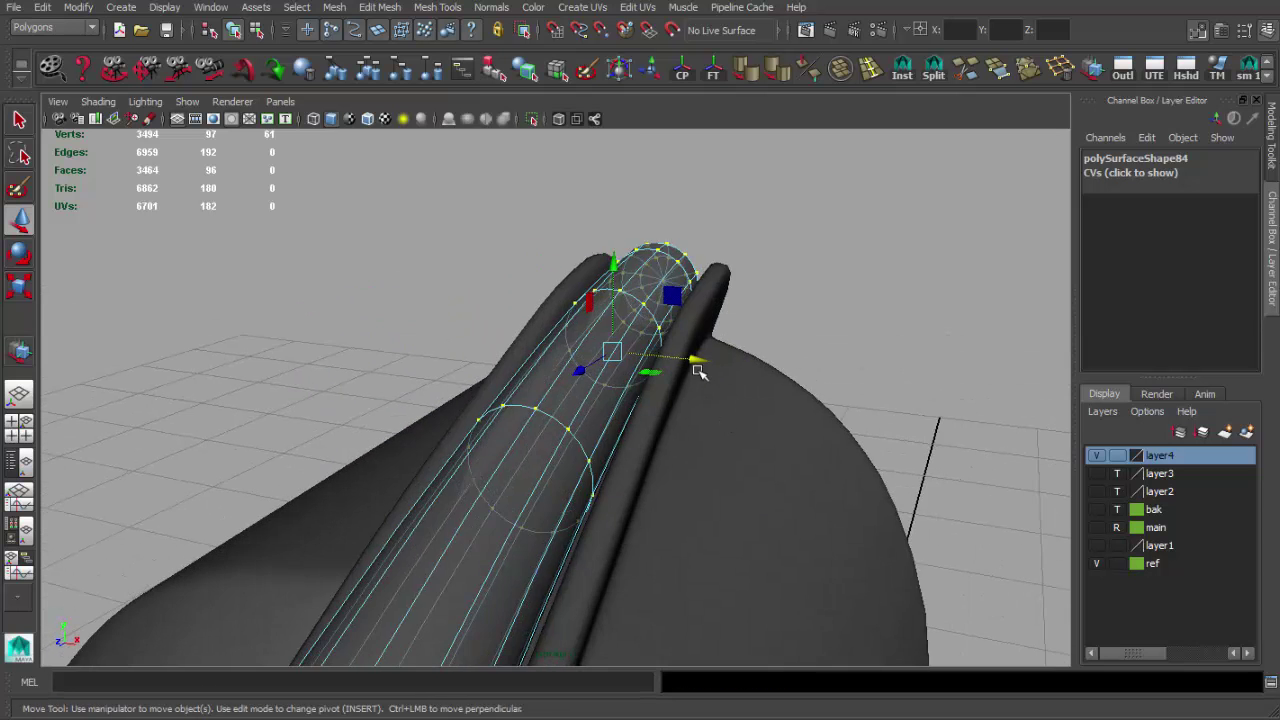
Reselect the fiber-optic tube, check its fit on the scope, then maximize the side view.
left_click(693, 375)
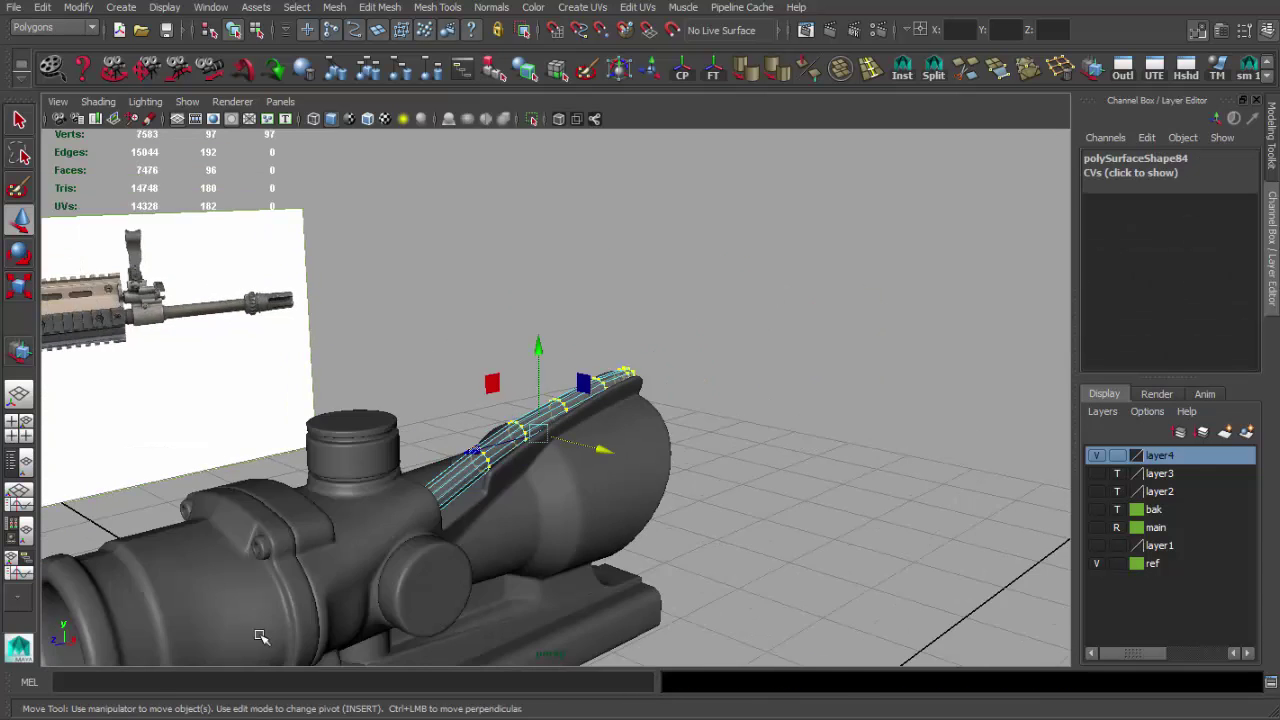
left_click_drag(560, 450, 660, 414, "alt")
key("q")
right_click_drag(660, 414, 716, 311, "alt")
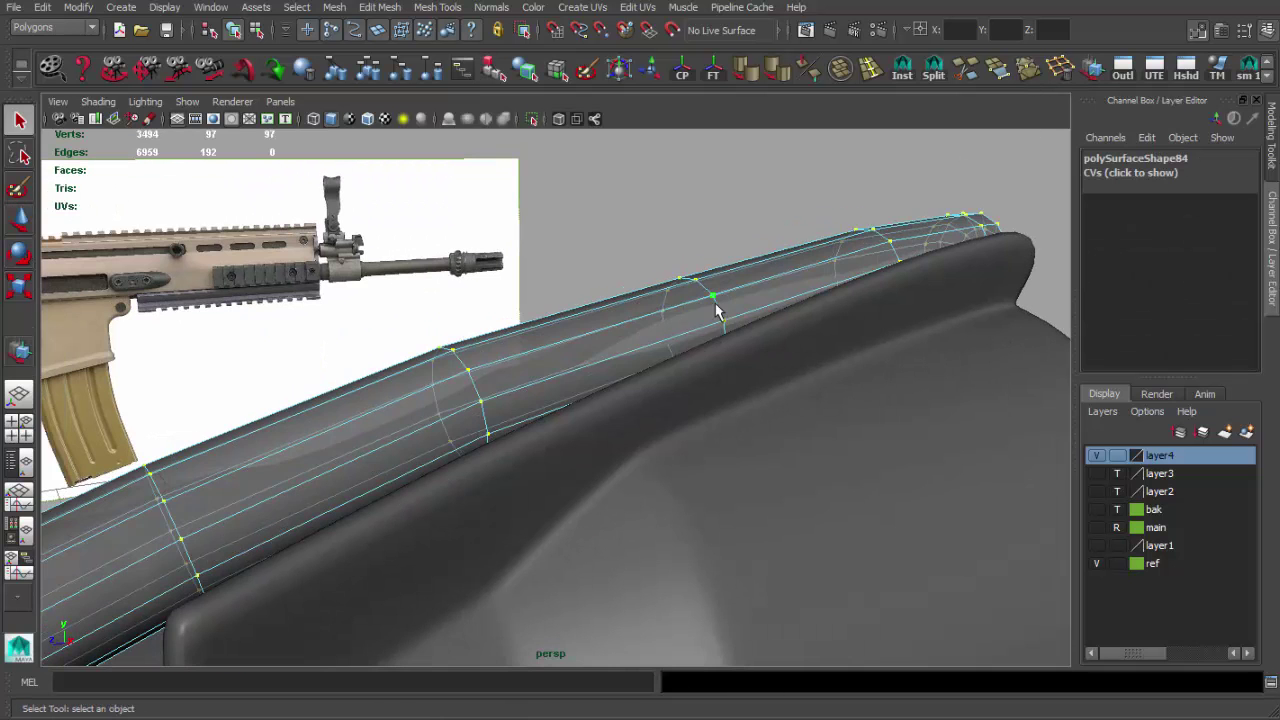
left_click_drag(589, 326, 639, 318, "alt")
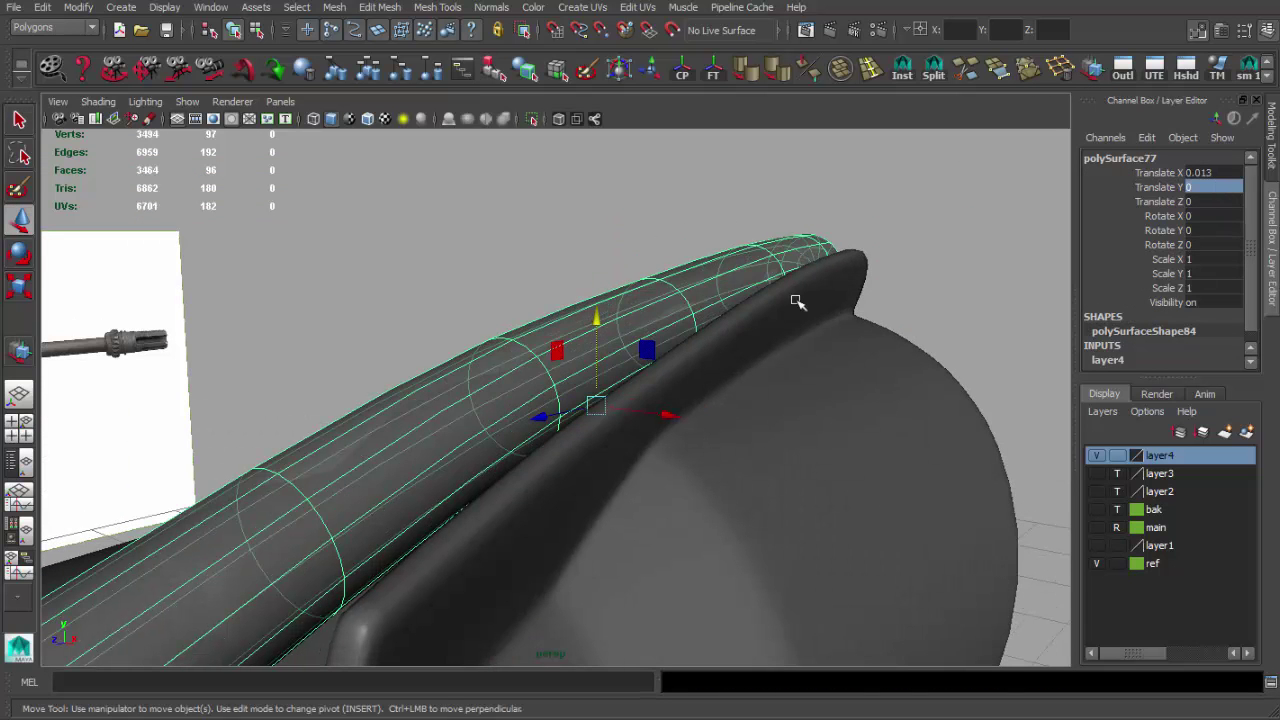
left_click(714, 243)
mouse_move(714, 243)
left_mouse_down("alt")
mouse_move(600, 323)
mouse_move(791, 280)
mouse_move(655, 409)
mouse_move(766, 374)
mouse_move(906, 351)
mouse_move(937, 360)
mouse_move(590, 360)
mouse_move(646, 369)
mouse_move(549, 400)
left_mouse_up("alt")
left_click(655, 409)
key("q")
key("space")
key("space")
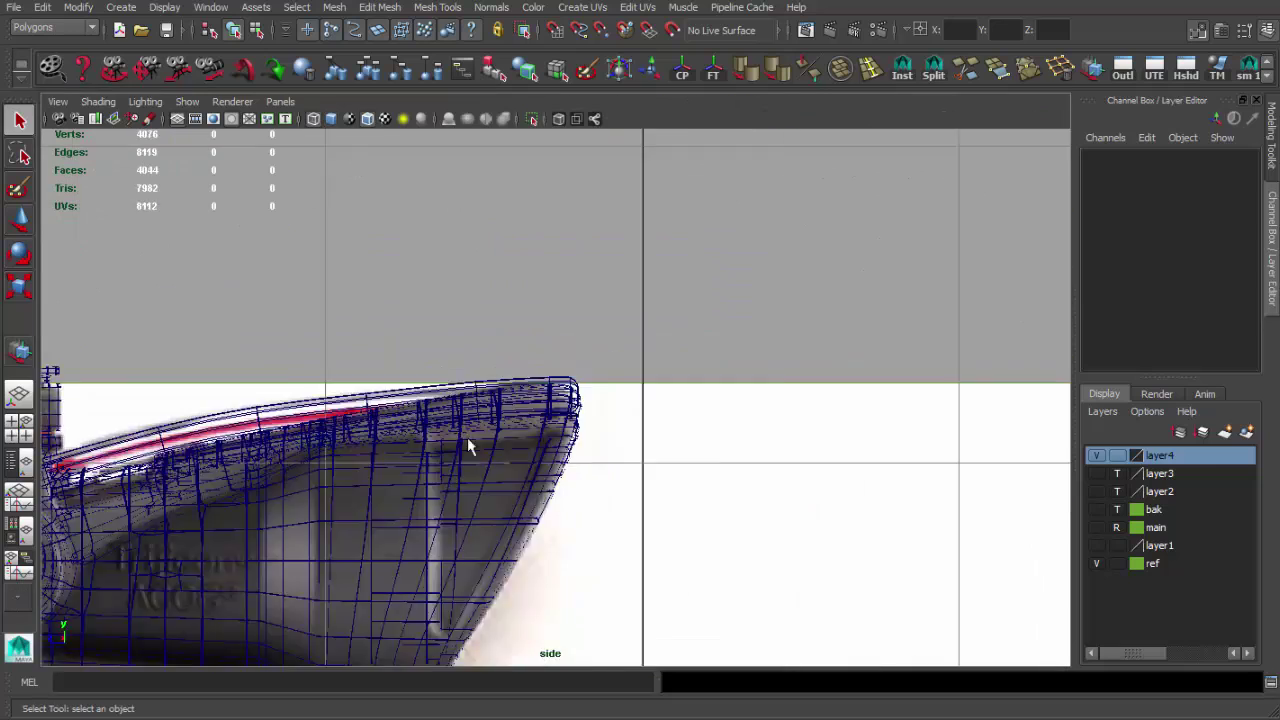
In shaded-wireframe side view, marquee-select the tube's vertices along the scope rim.
middle_click_drag(467, 437, 541, 397, "alt")
left_click(541, 397)
right_click_drag(641, 376, 669, 381, "alt")
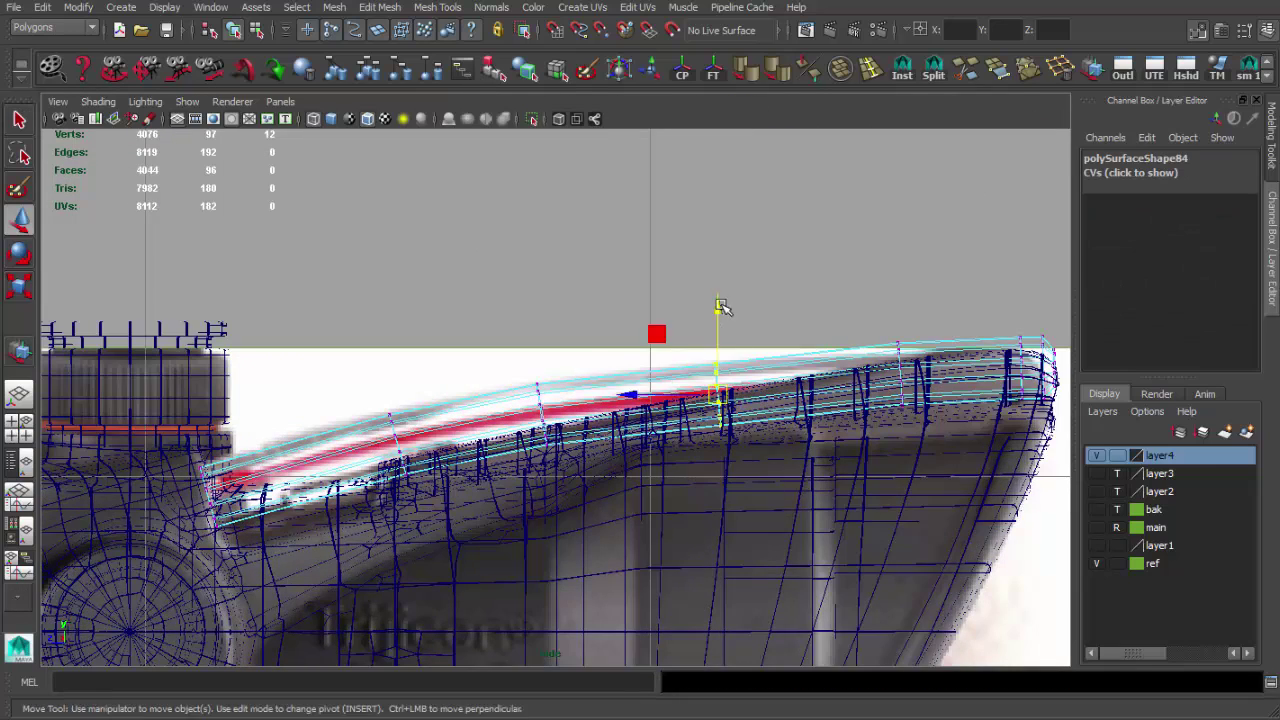
key("5")
left_click(593, 341)
scroll(582, 378, "down", 3)
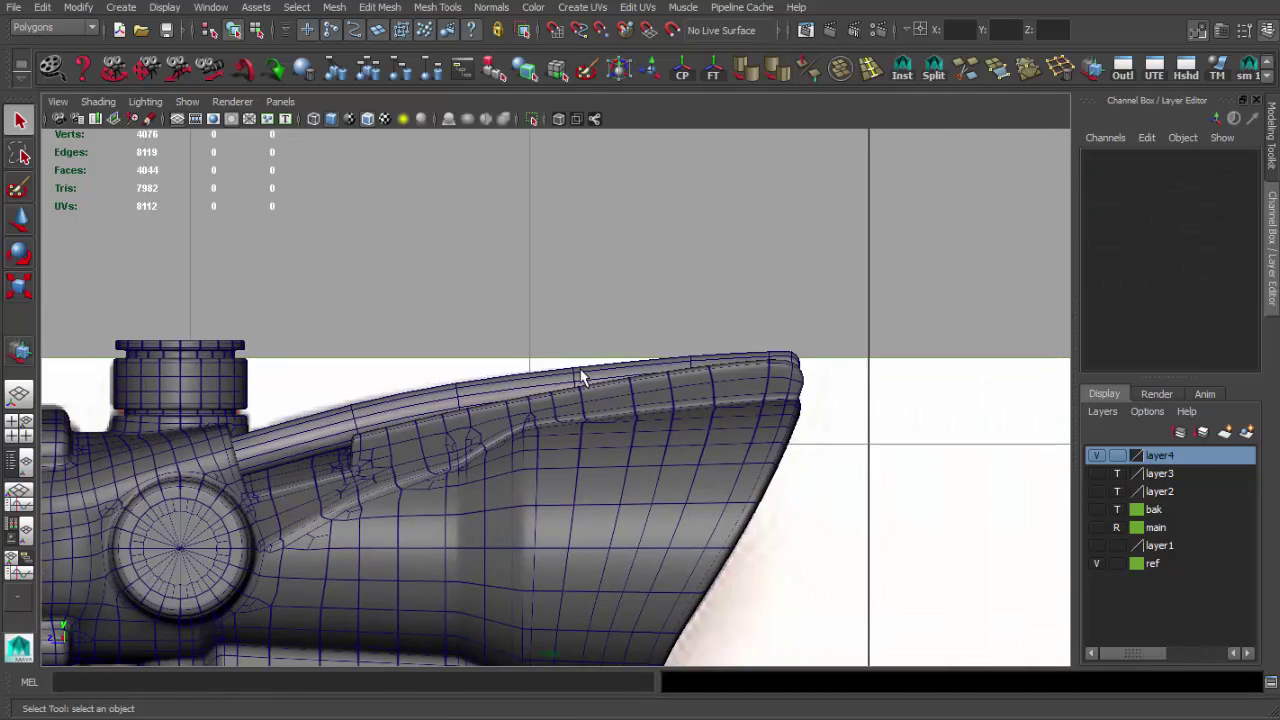
right_click_drag(537, 395, 659, 369, "alt")
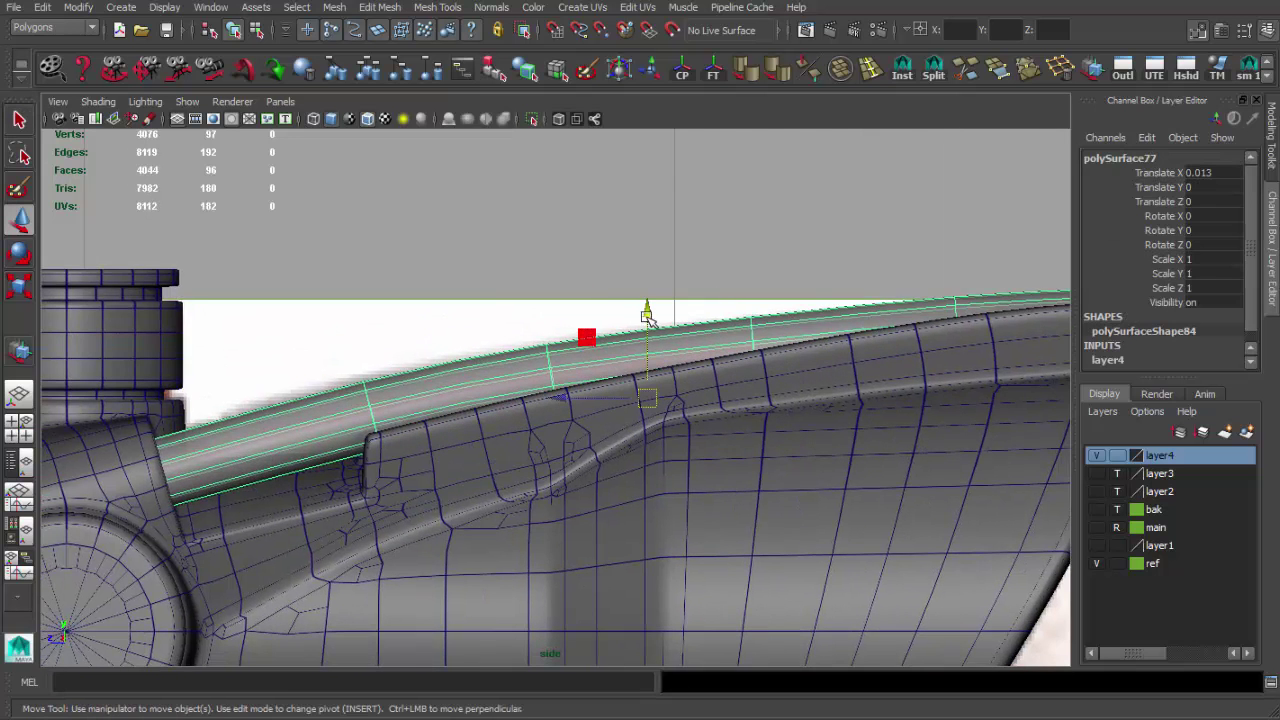
scroll(612, 291, "down", 3)
left_click_drag(263, 257, 1034, 589)
scroll(1034, 589, "up", 2)
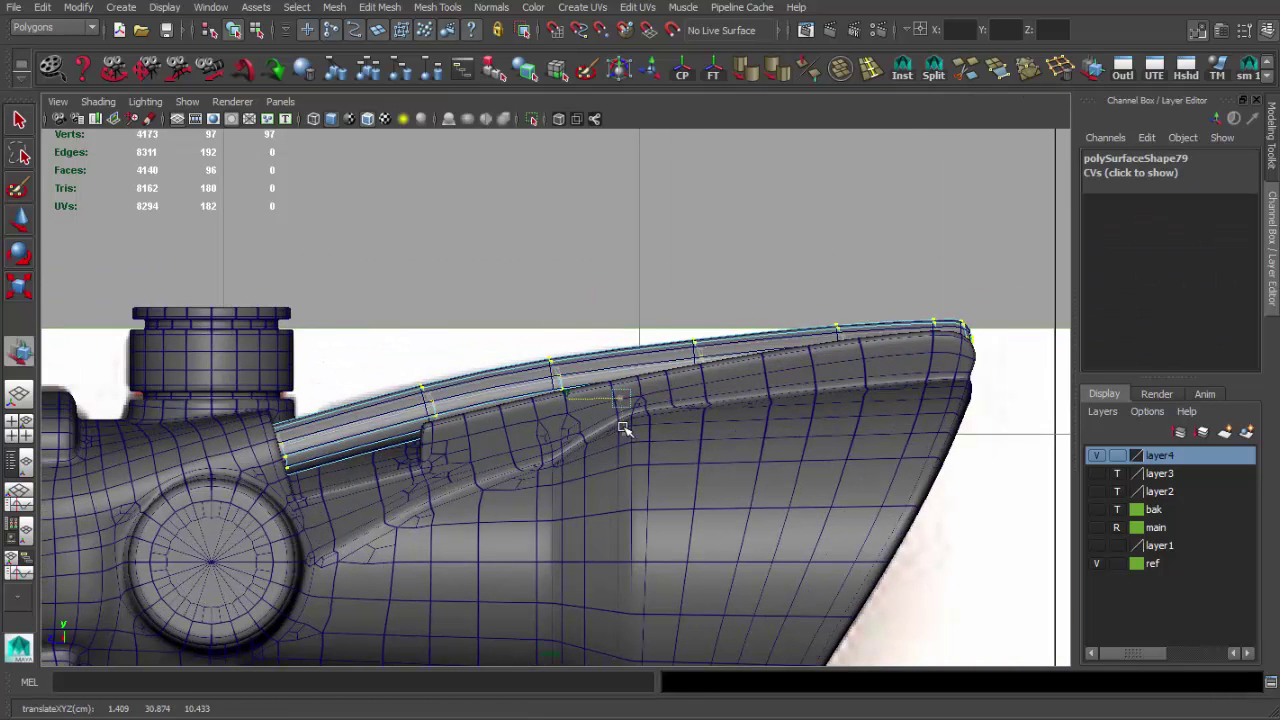
Back in perspective, select the tube's end-cap vertices and scale them.
key("space")
key("space")
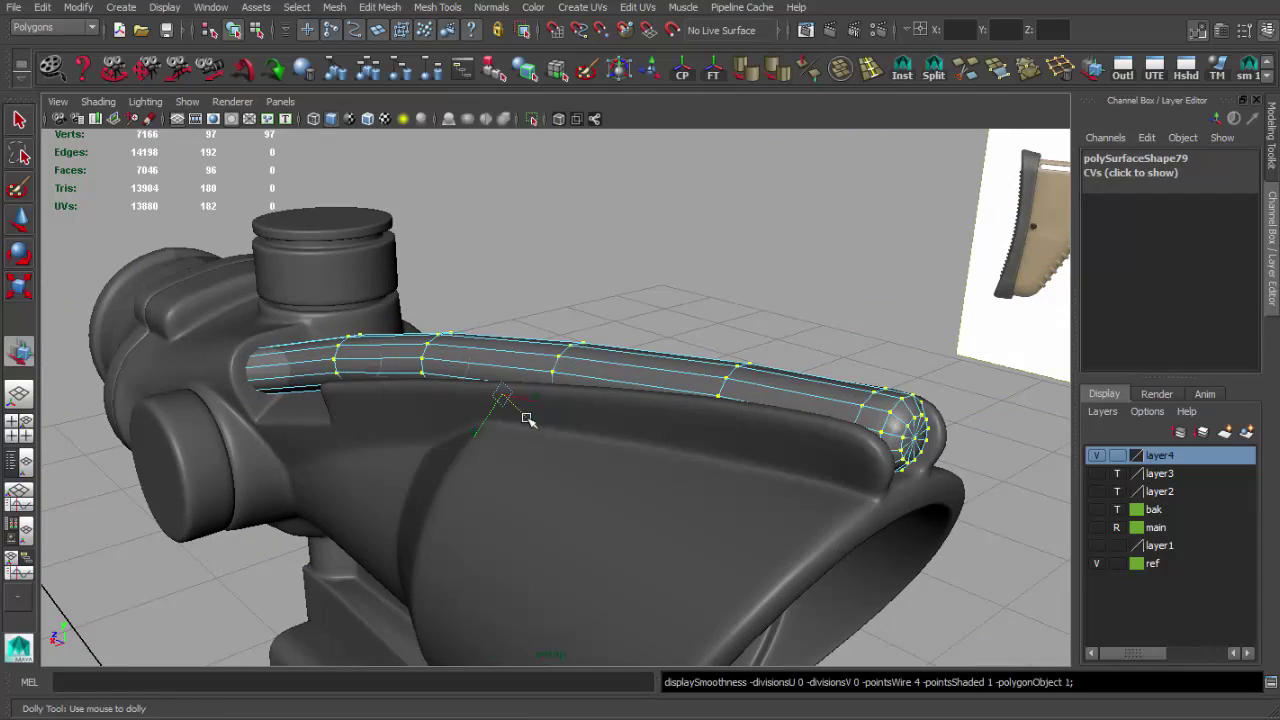
key("q")
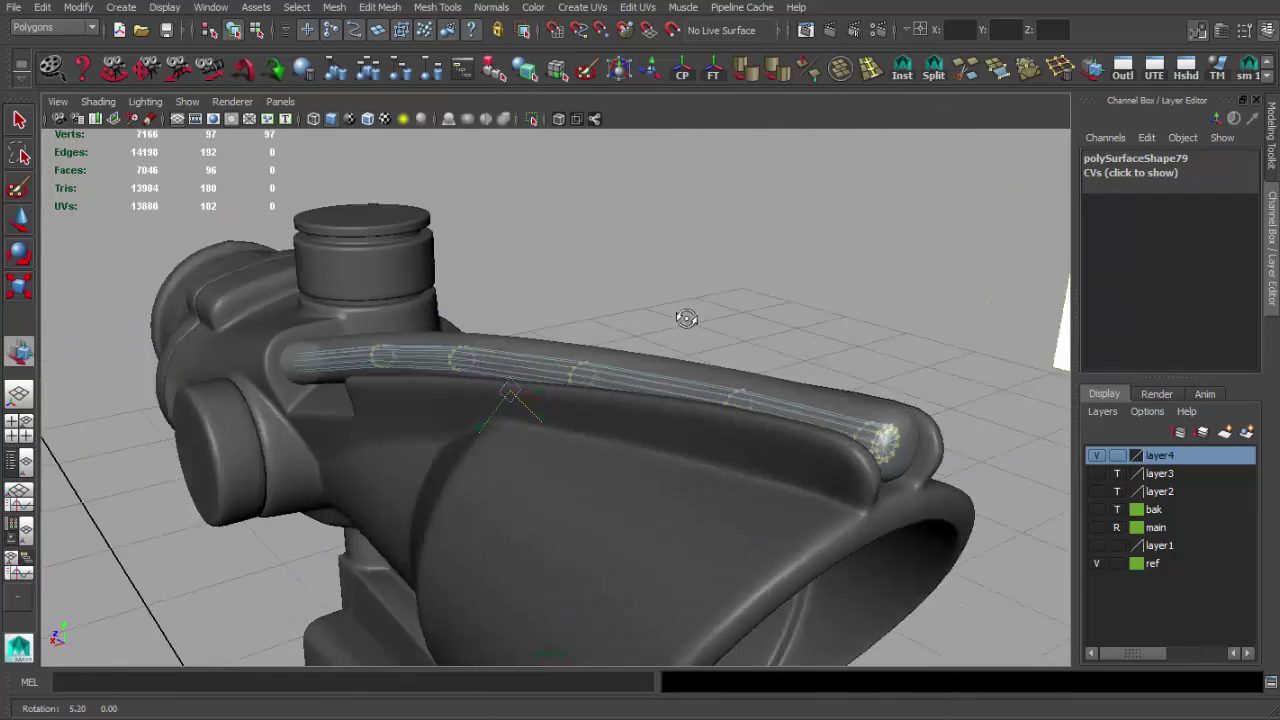
scroll(645, 343, "up", 3)
left_click_drag(645, 349, 744, 347, "alt")
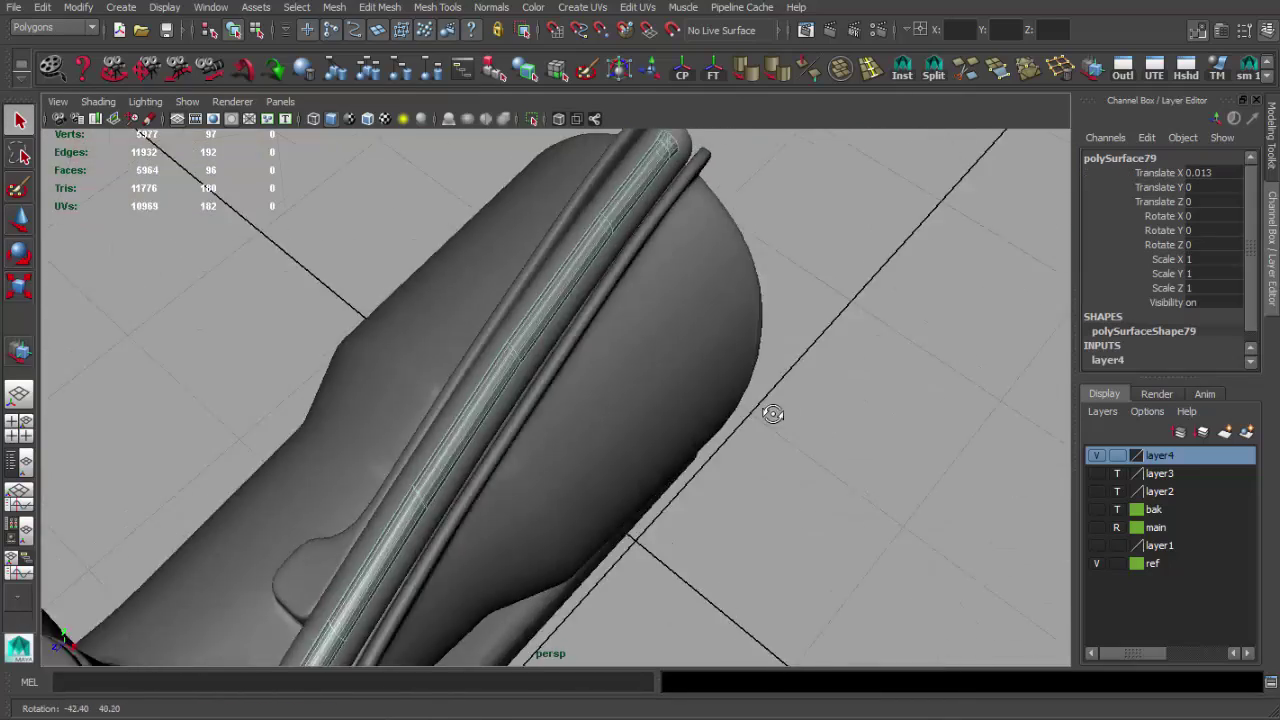
mouse_move(450, 330)
left_mouse_down("alt")
mouse_move(770, 355)
mouse_move(666, 337)
left_mouse_up("alt")
mouse_move(666, 337)
right_mouse_down("alt")
mouse_move(649, 400)
mouse_move(635, 393)
right_mouse_up("alt")
left_click_drag(635, 393, 570, 440)
key("r")
mouse_move(625, 388)
left_mouse_down("alt")
mouse_move(668, 397)
mouse_move(709, 451)
mouse_move(638, 424)
left_mouse_up("alt")
key("w")
key("q")
Select the edge loop around the tube's end cap and orbit to inspect it.
right_click_drag(636, 423, 712, 367, "alt")
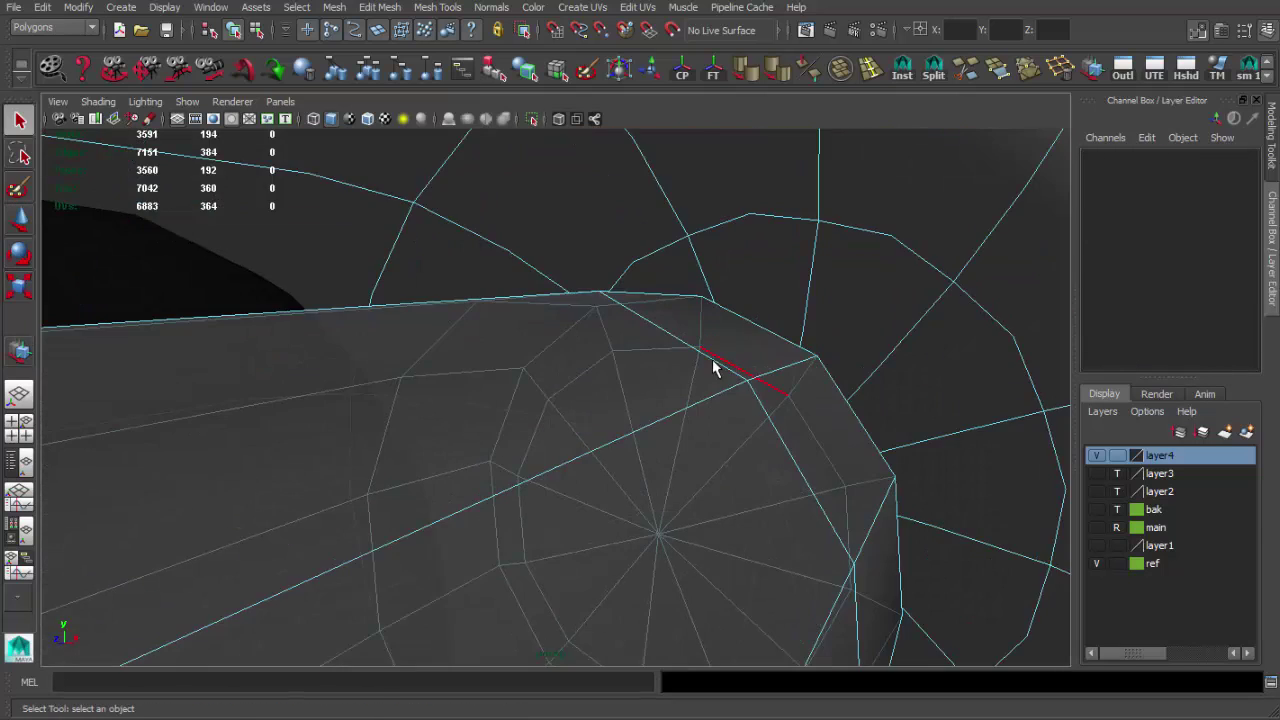
right_click_drag(829, 230, 746, 325)
left_click_drag(746, 325, 758, 398, "alt")
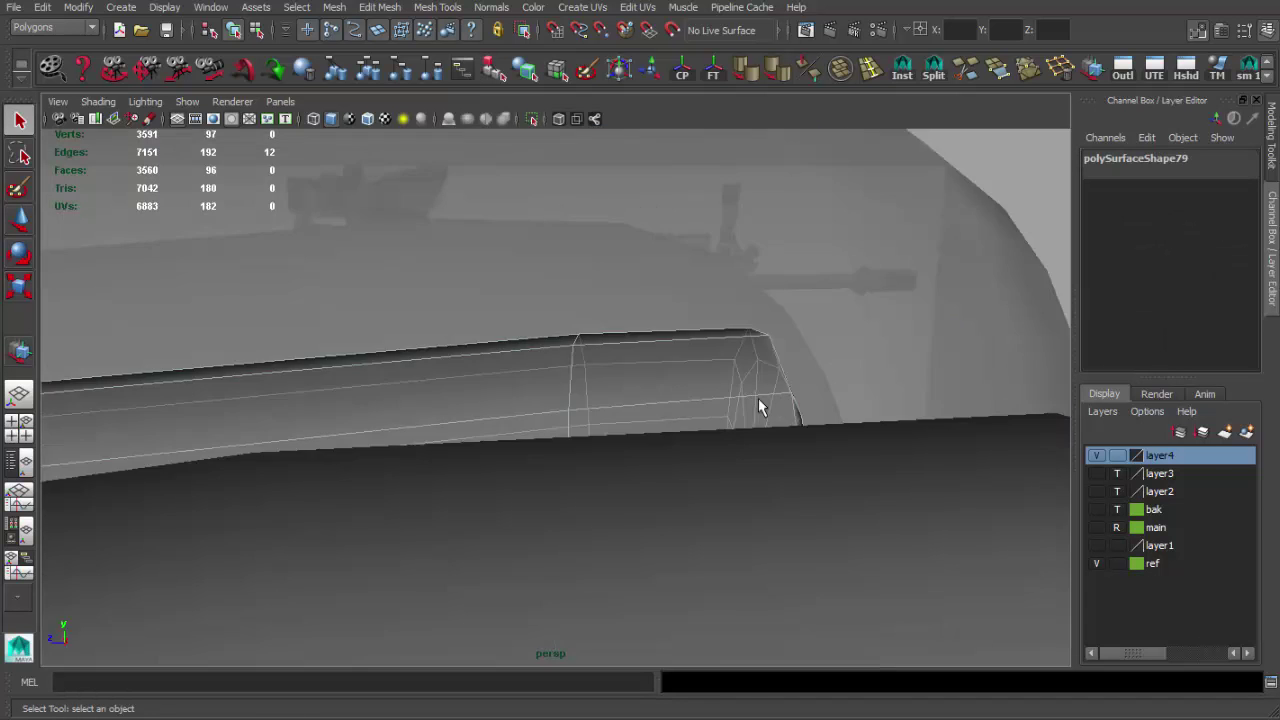
double_click(720, 470)
key("w")
right_click_drag(680, 514, 663, 449, "shift")
left_click_drag(663, 449, 768, 496, "alt")
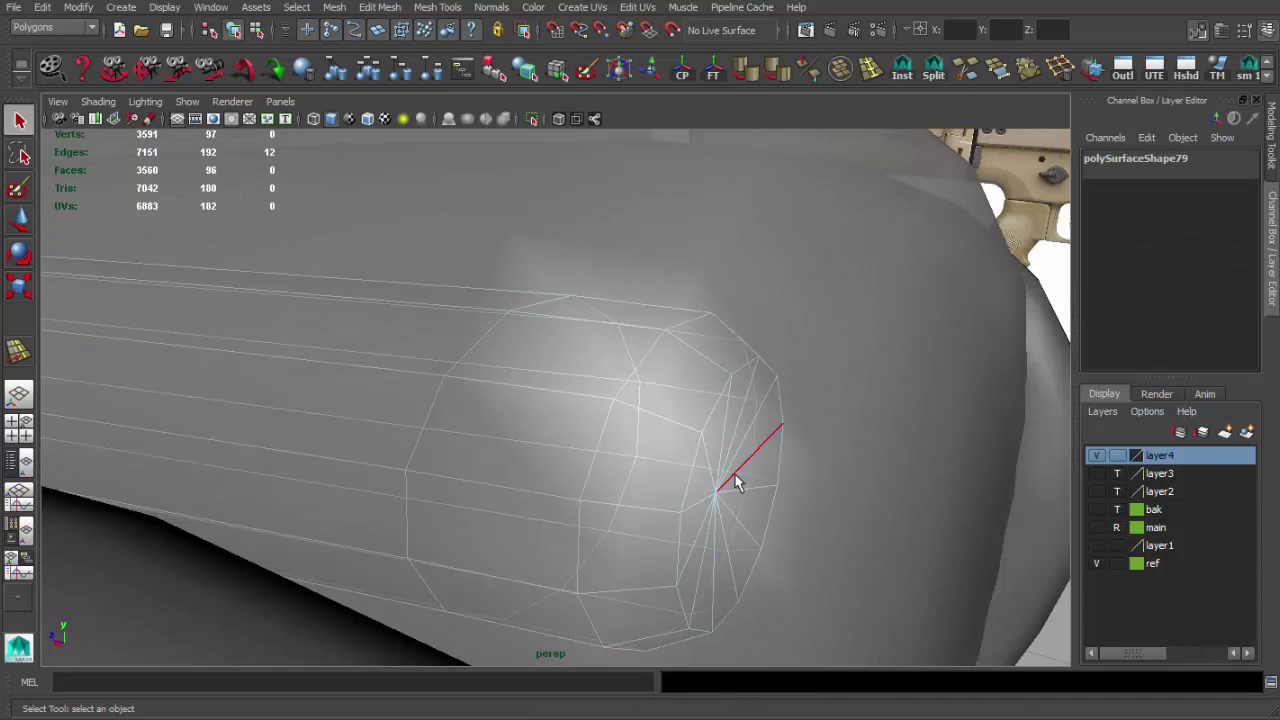
left_click_drag(676, 466, 686, 437, "alt")
key("q")
right_click_drag(565, 440, 585, 405)
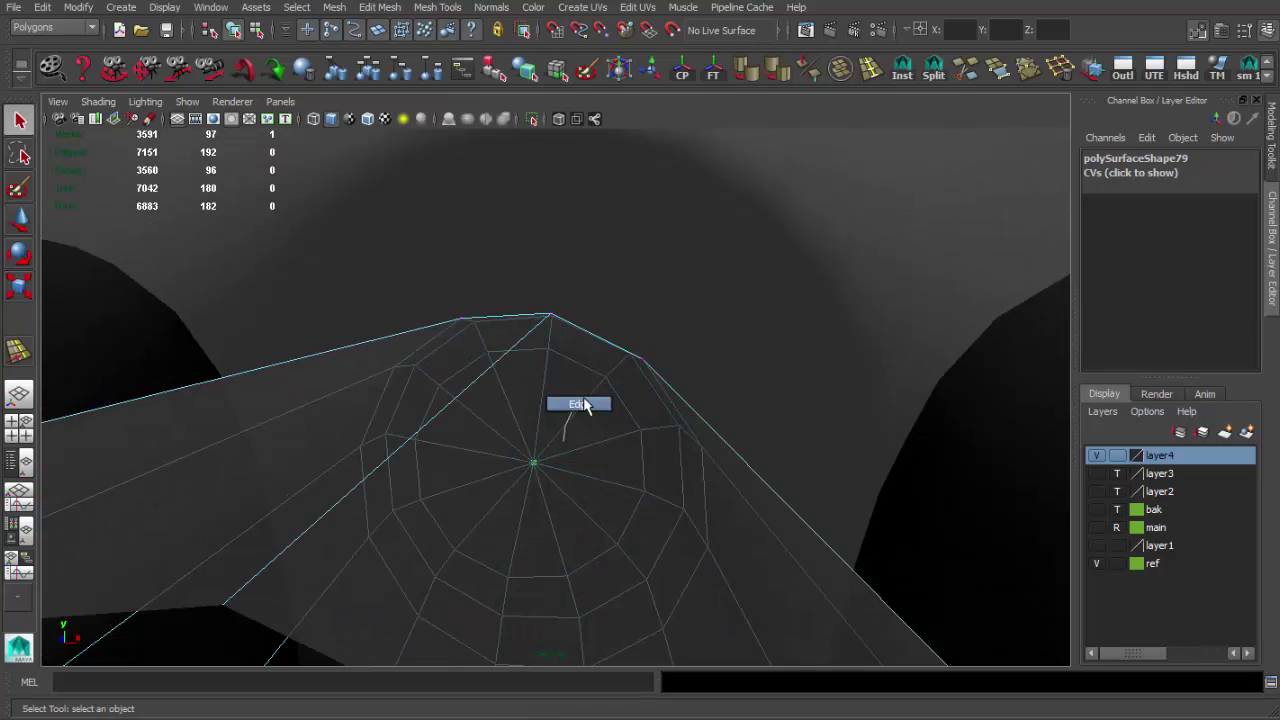
Assign the tube a new Lambert, lambert2, coloured saturated dark red with raised incandescence.
left_click(536, 699)
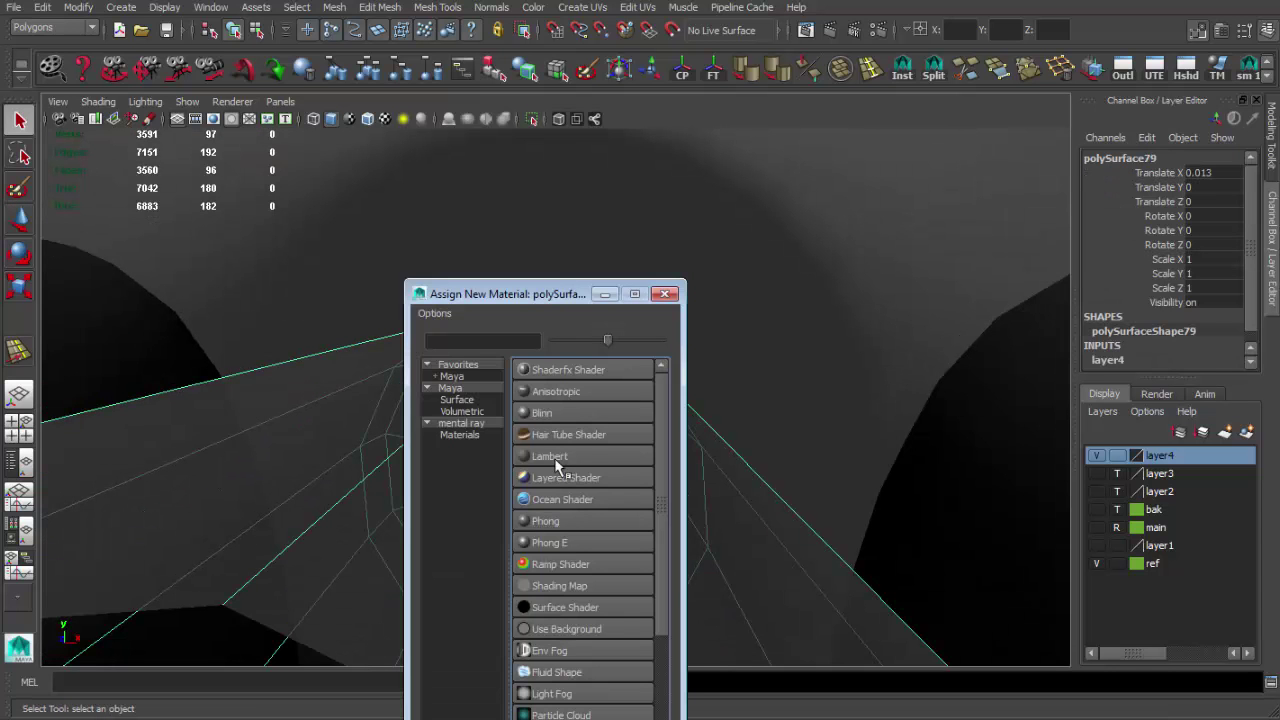
left_click(557, 452)
scroll(1160, 378, "down", 2)
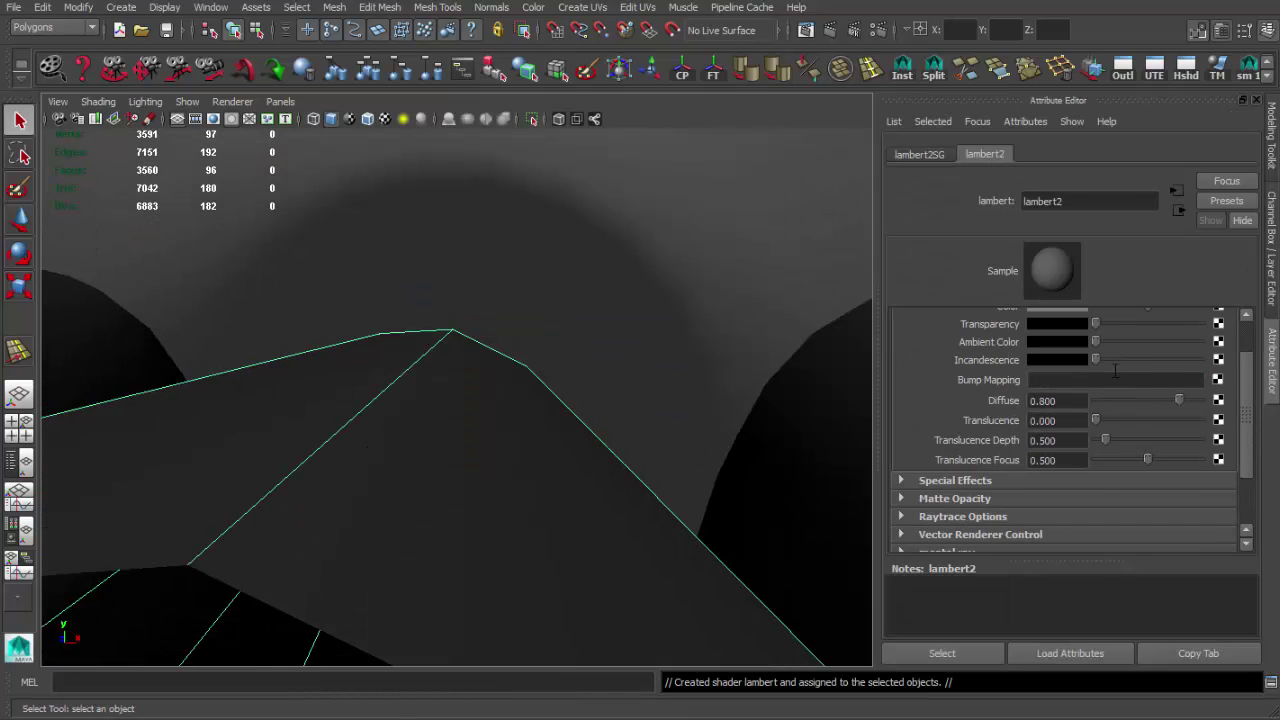
left_click_drag(1096, 360, 1146, 363)
scroll(1146, 363, "up", 2)
left_click(1080, 360)
left_click_drag(1075, 401, 1088, 410)
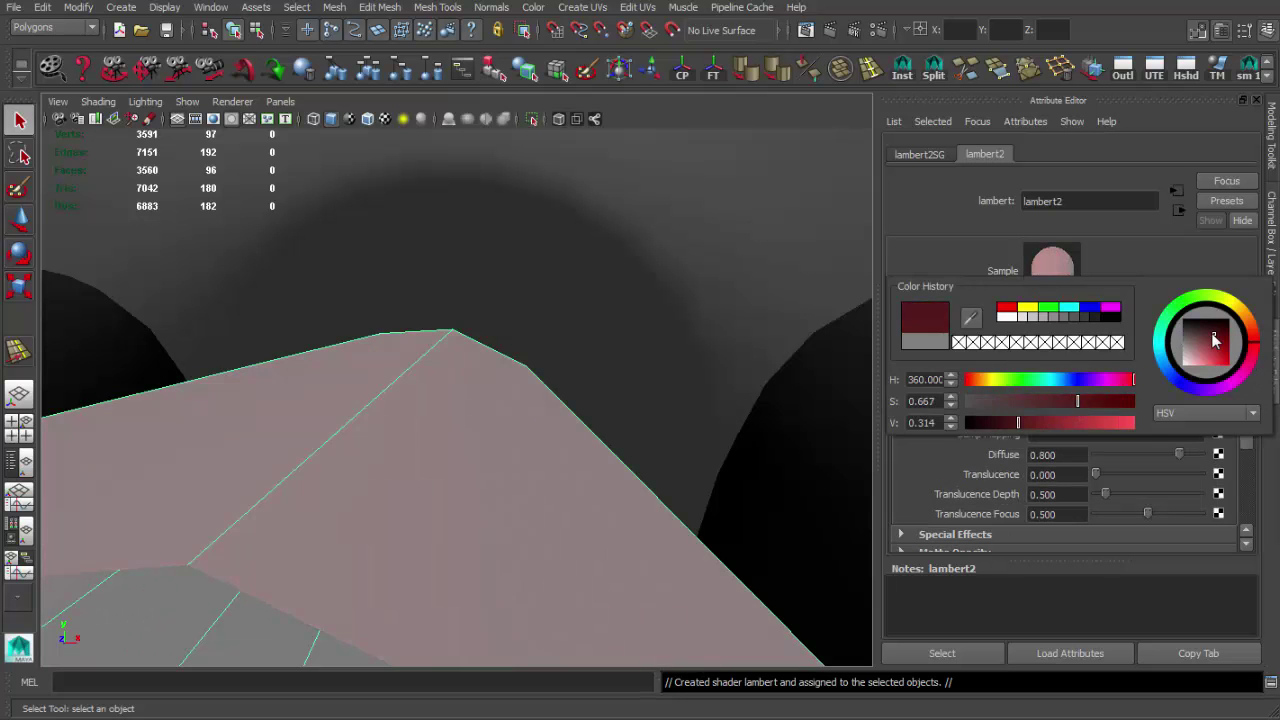
left_click_drag(1145, 413, 1137, 414)
left_click_drag(1097, 467, 1041, 456)
left_click(700, 300)
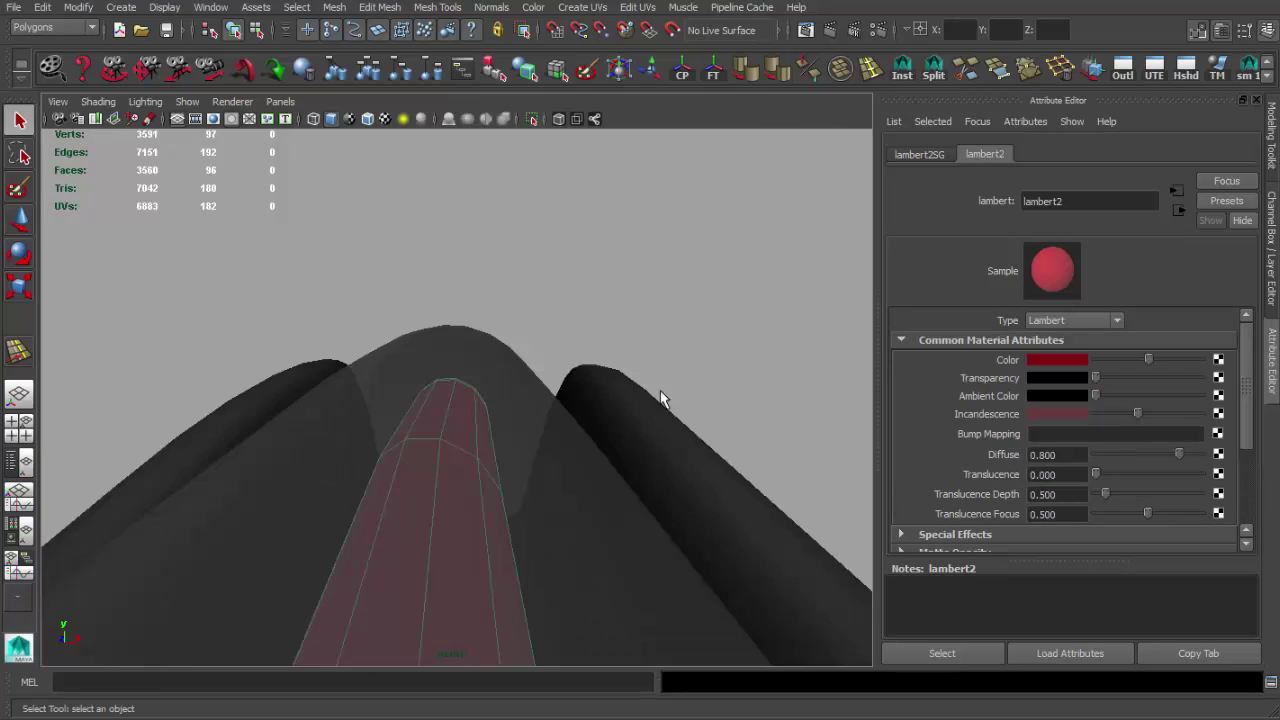
mouse_move(700, 300)
left_mouse_down("alt")
mouse_move(466, 450)
mouse_move(680, 363)
left_mouse_up("alt")
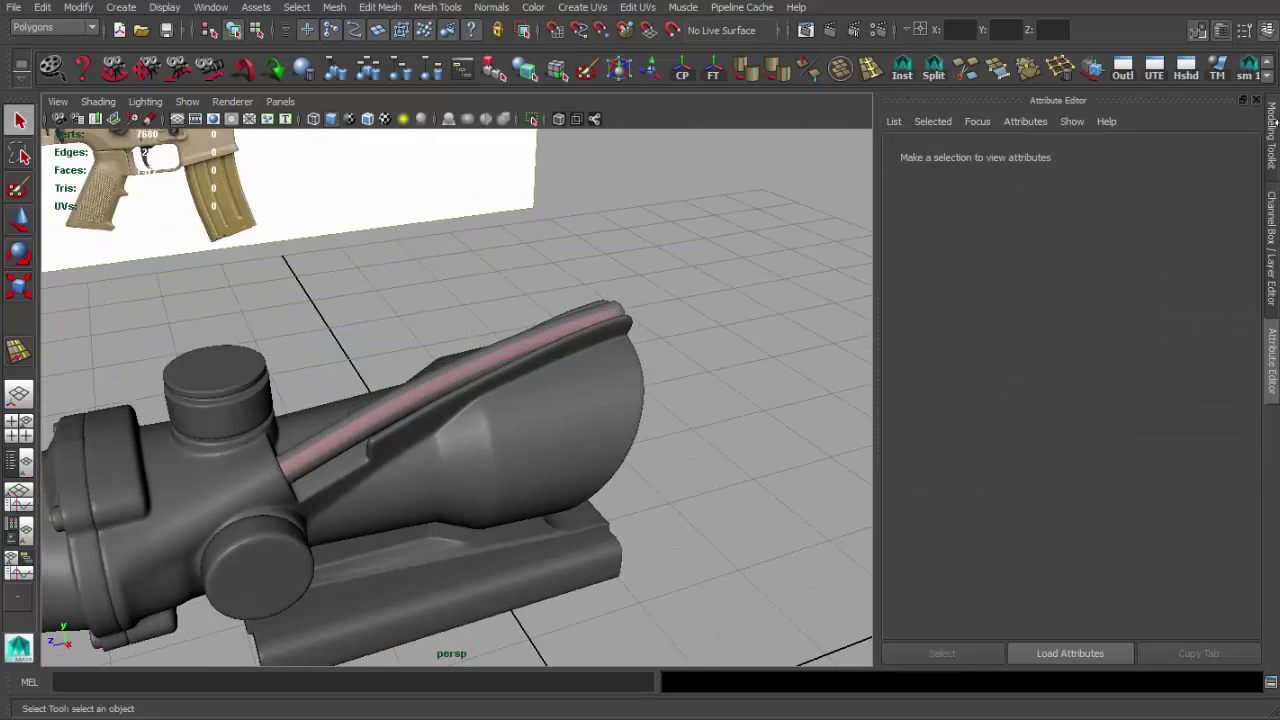
key("ctrl+a")
Inspect the red-tubed scope and its eyepiece from several angles, then save the scene.
mouse_move(717, 489)
left_mouse_down("alt")
mouse_move(689, 416)
mouse_move(894, 417)
mouse_move(806, 383)
left_mouse_up("alt")
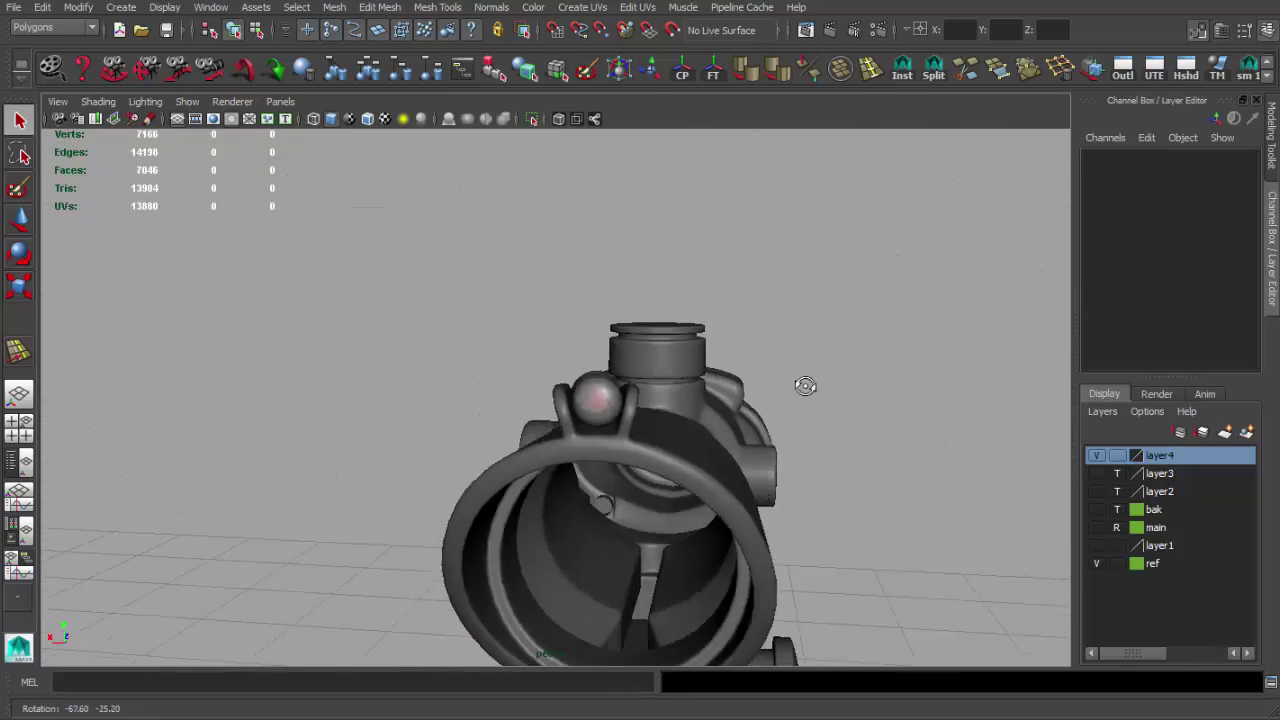
right_click_drag(806, 383, 520, 354, "alt")
left_click_drag(520, 354, 766, 414, "alt")
right_click_drag(766, 414, 574, 443, "alt")
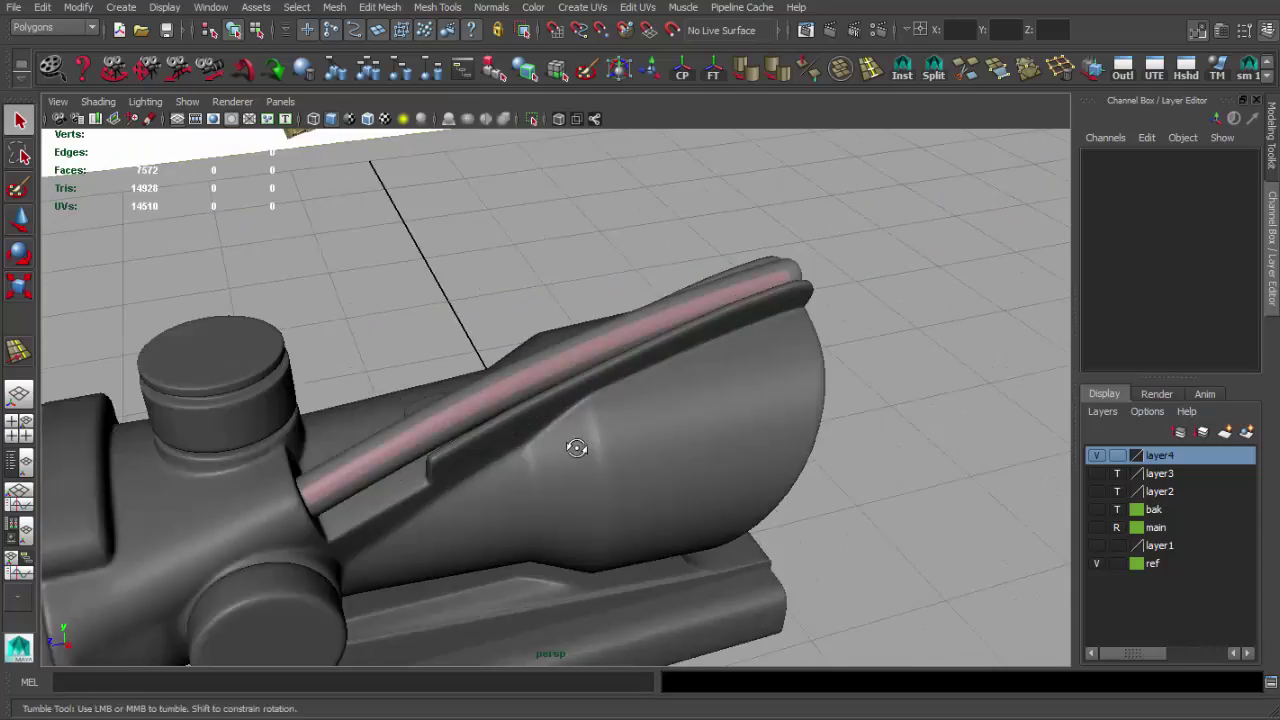
left_click_drag(574, 443, 700, 451, "alt")
right_click_drag(700, 451, 712, 410, "alt")
left_click_drag(790, 497, 686, 432, "alt")
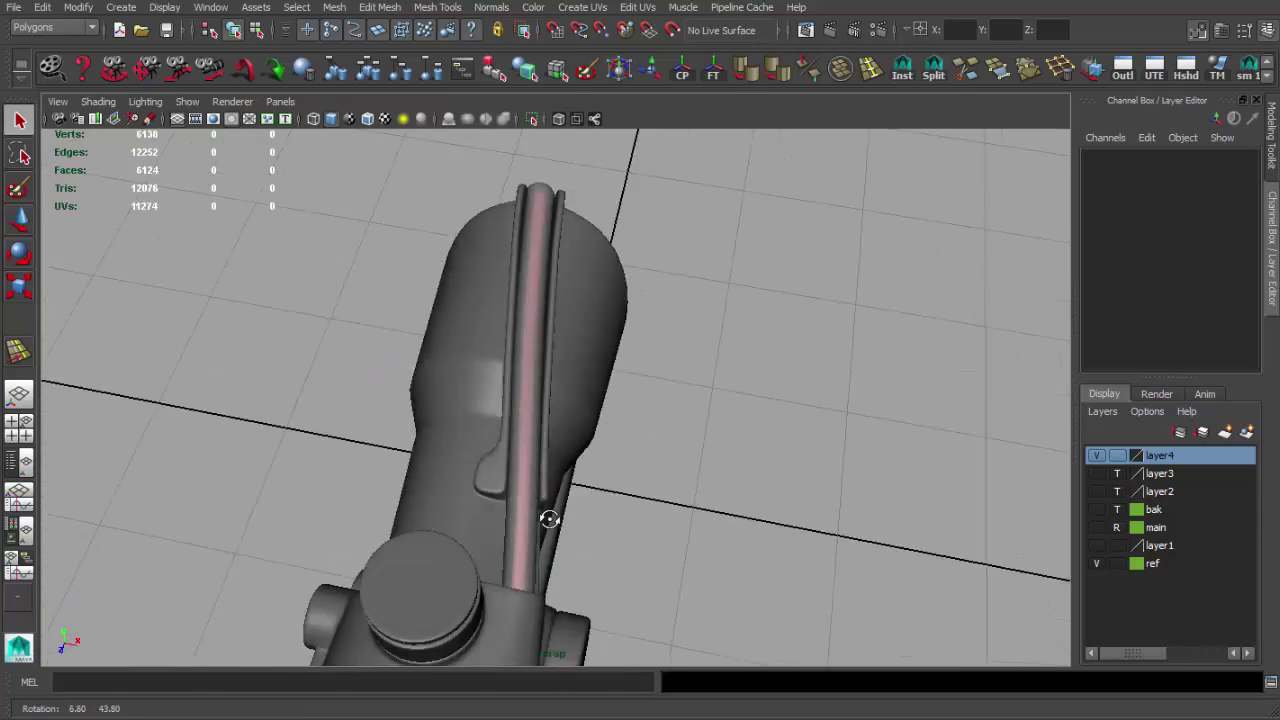
right_click_drag(686, 432, 686, 429, "alt")
left_click_drag(686, 429, 727, 425, "alt")
key("ctrl+s")
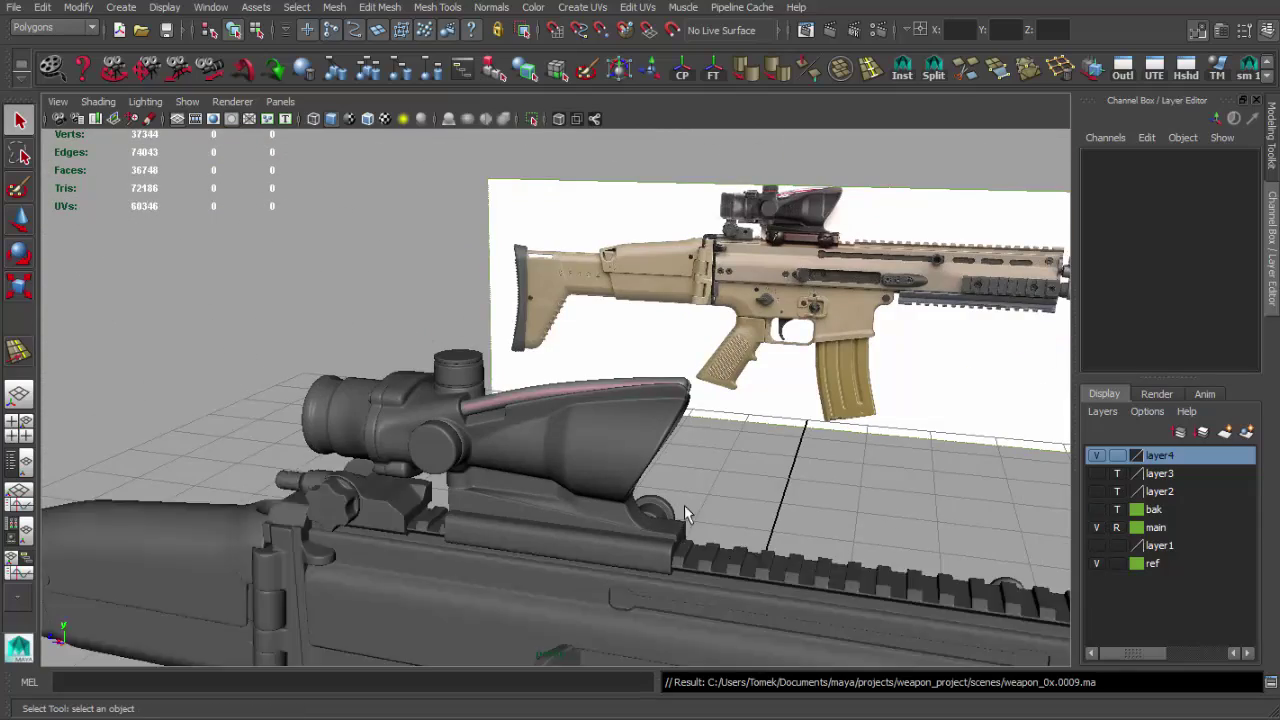
Orbit around the rifle to view the mounted scope from the side and front.
right_click_drag(684, 505, 620, 470, "alt")
left_click_drag(620, 470, 957, 380, "alt")
right_click_drag(957, 380, 862, 420, "alt")
mouse_move(862, 420)
left_mouse_down("alt")
mouse_move(714, 346)
mouse_move(478, 340)
mouse_move(803, 363)
mouse_move(400, 410)
mouse_move(343, 400)
mouse_move(443, 434)
mouse_move(443, 386)
left_mouse_up("alt")
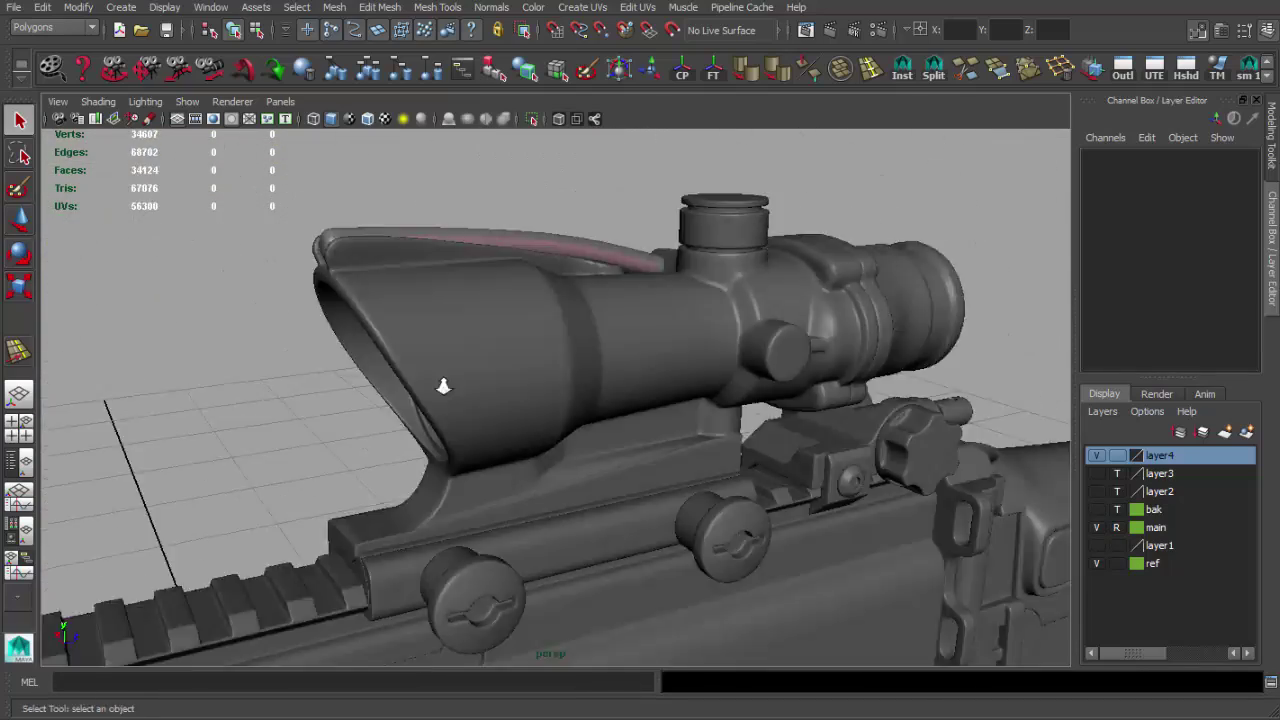